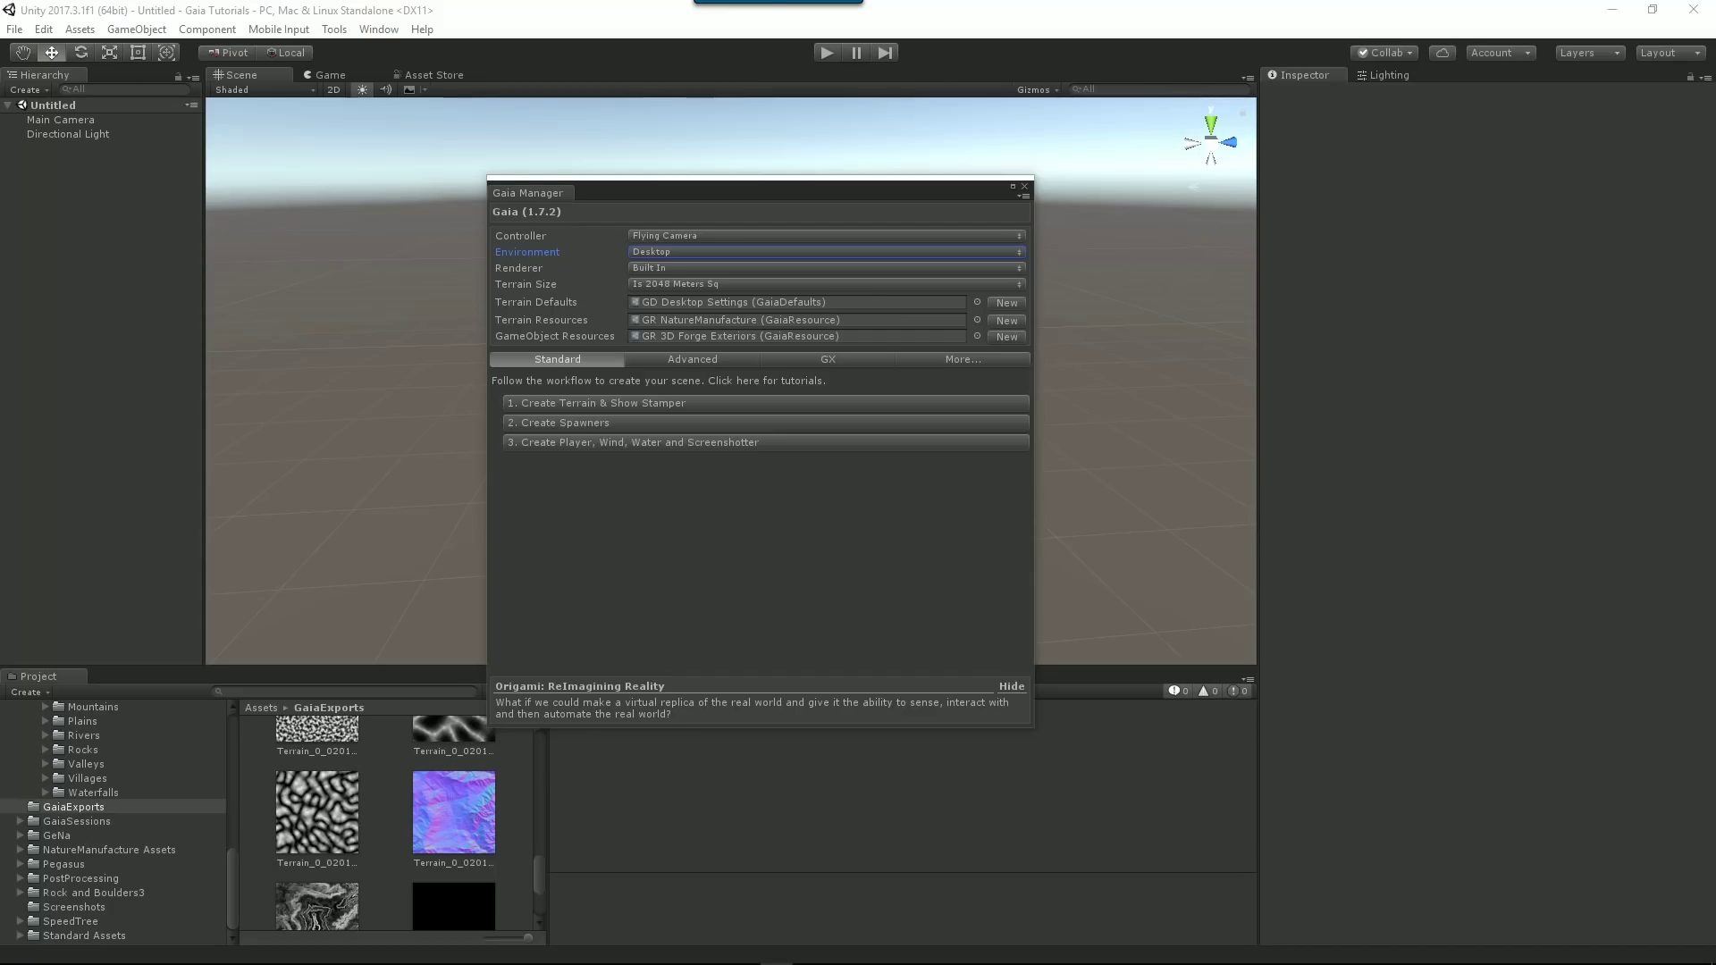
Review the available controller and environment options in the Gaia Manager without changing them.
mouse_move(649, 180)
mouse_down()
mouse_move(635, 174)
mouse_move(647, 183)
mouse_up()
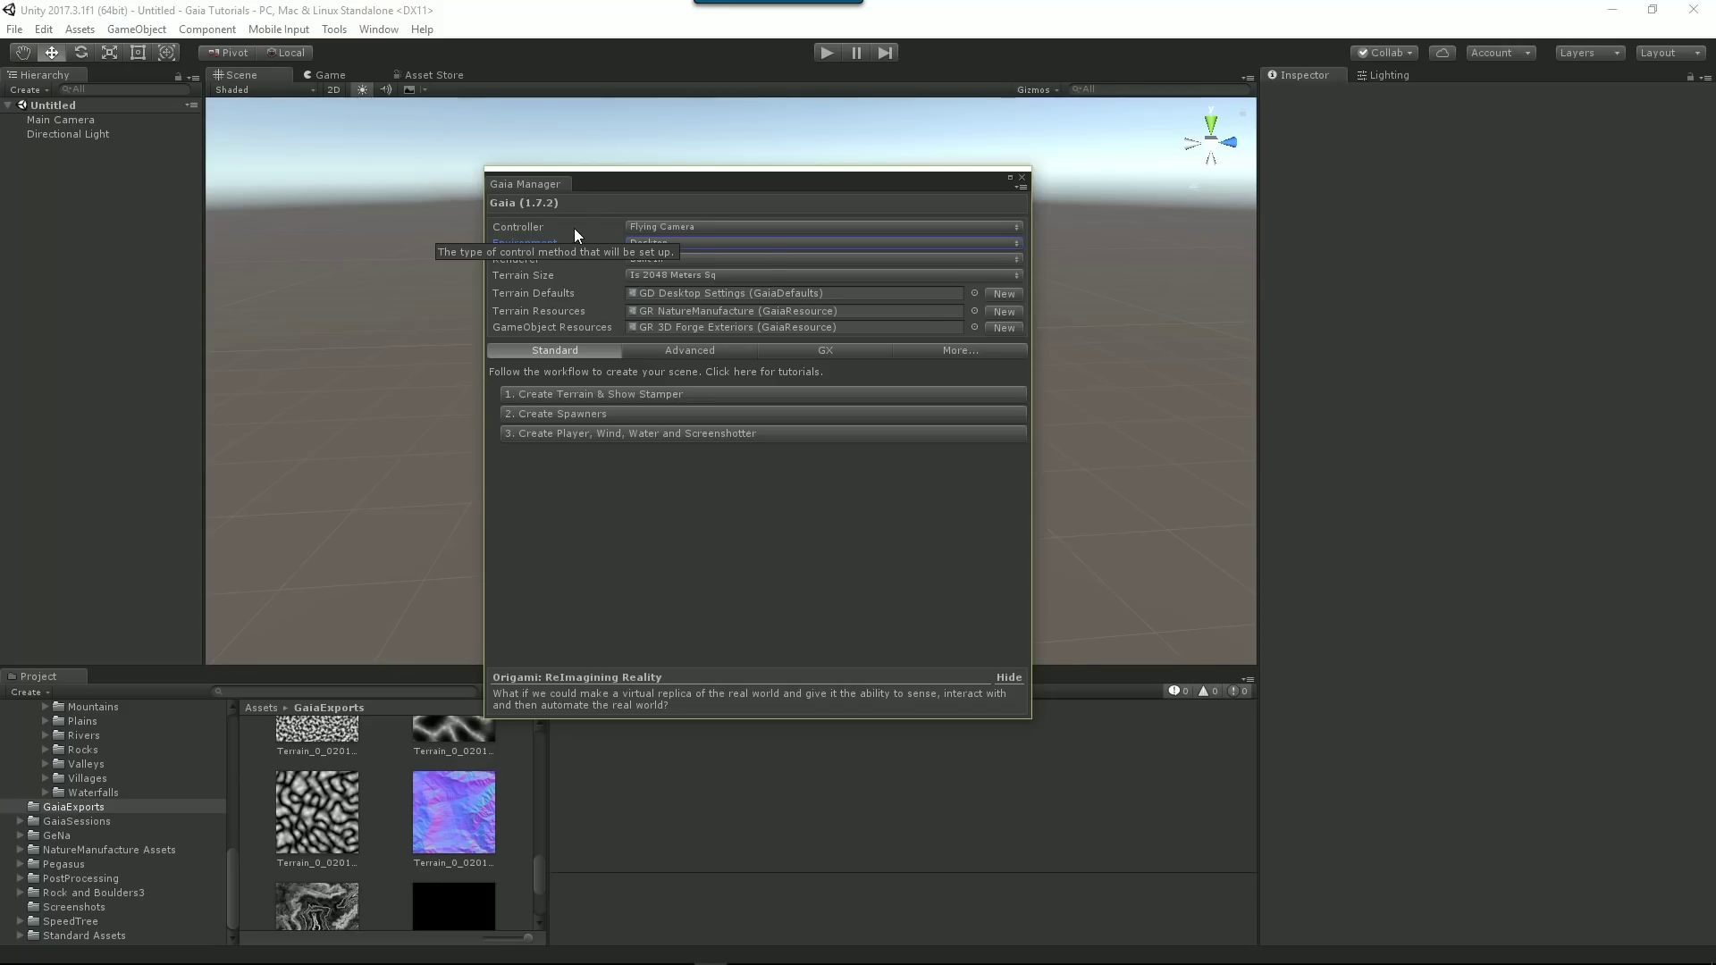
click(712, 226)
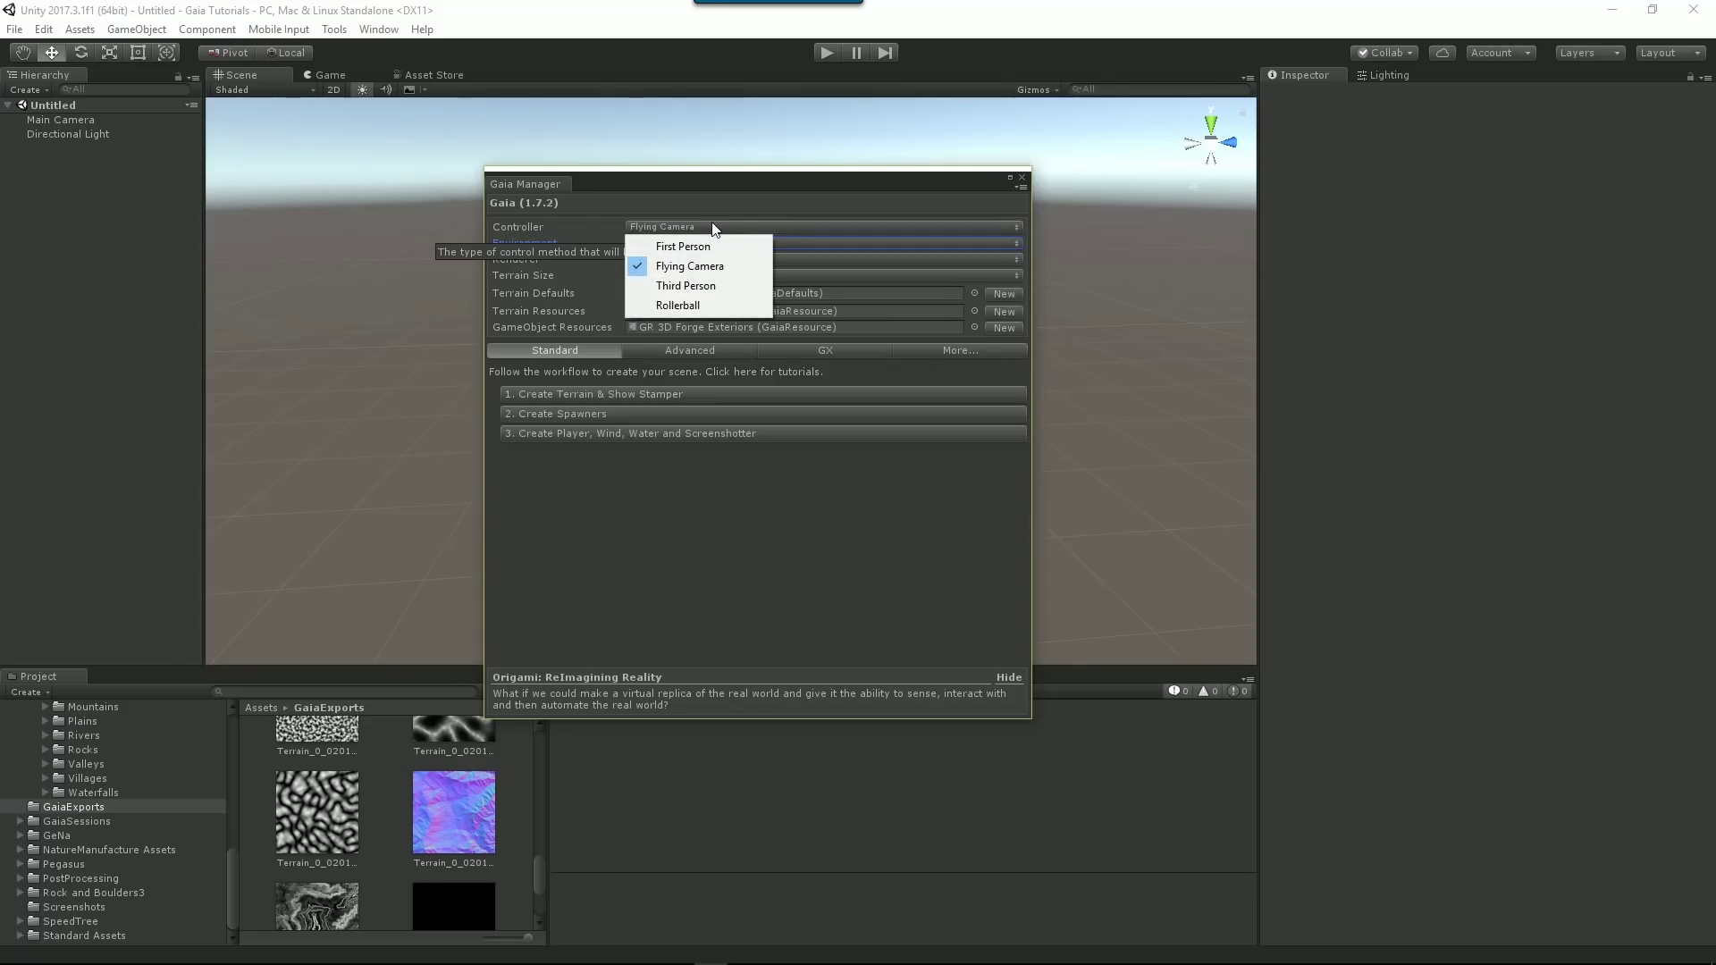
click(620, 543)
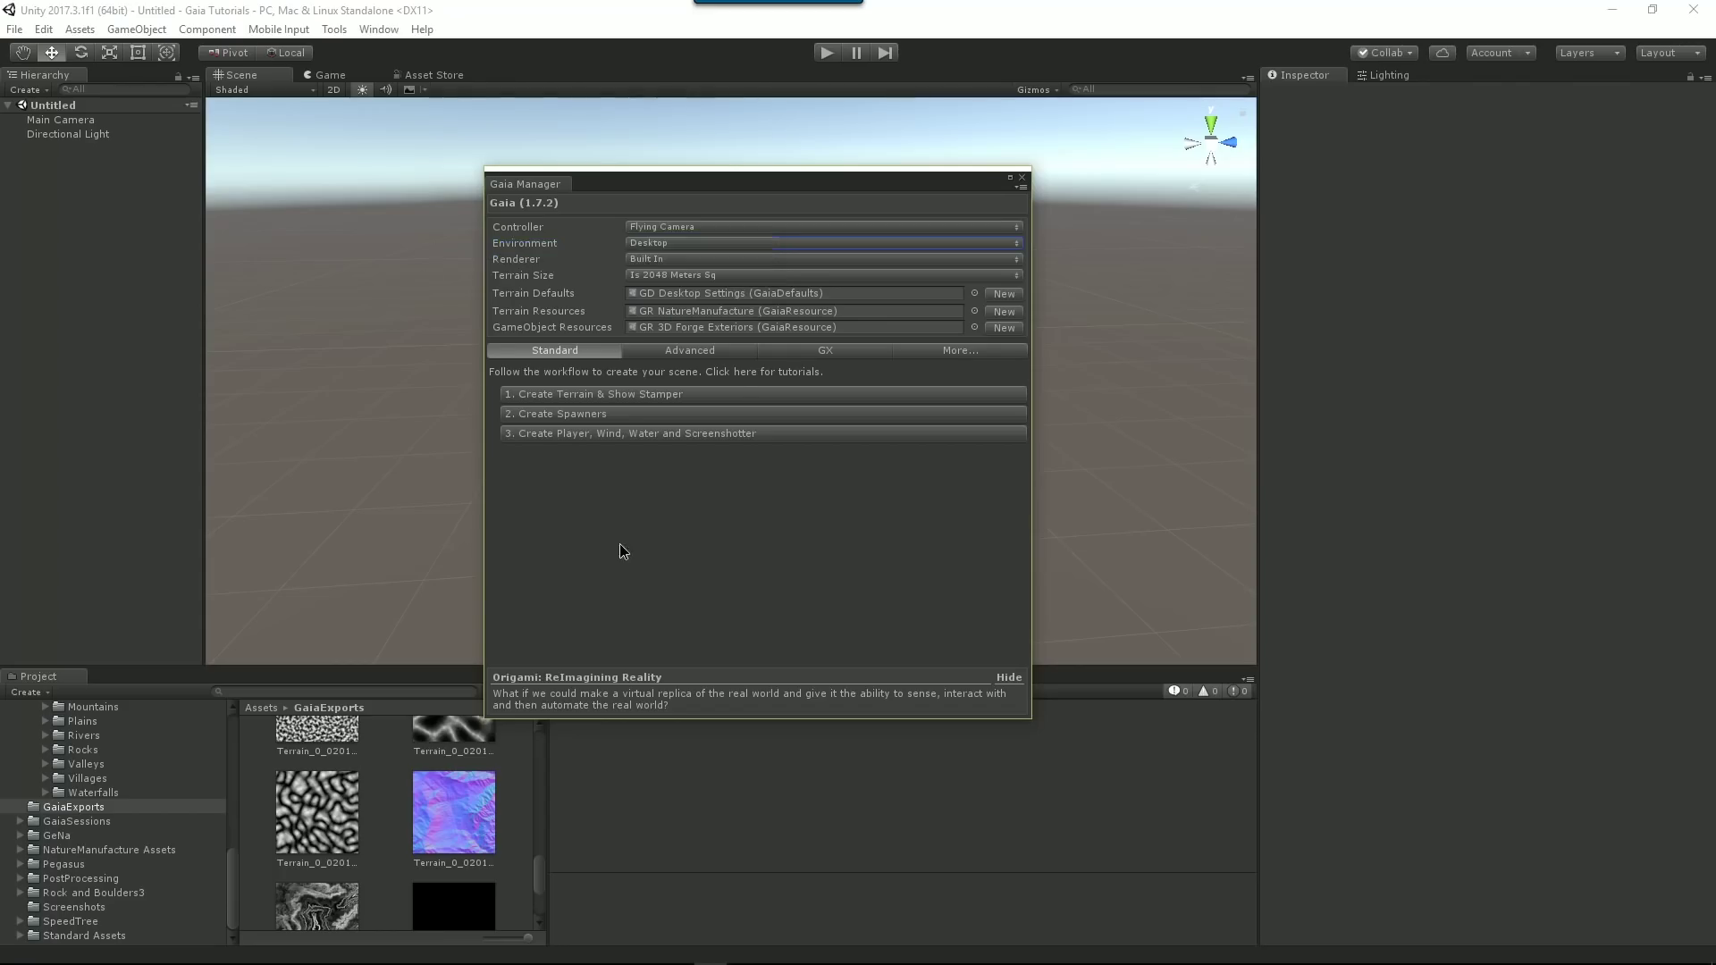
click(664, 244)
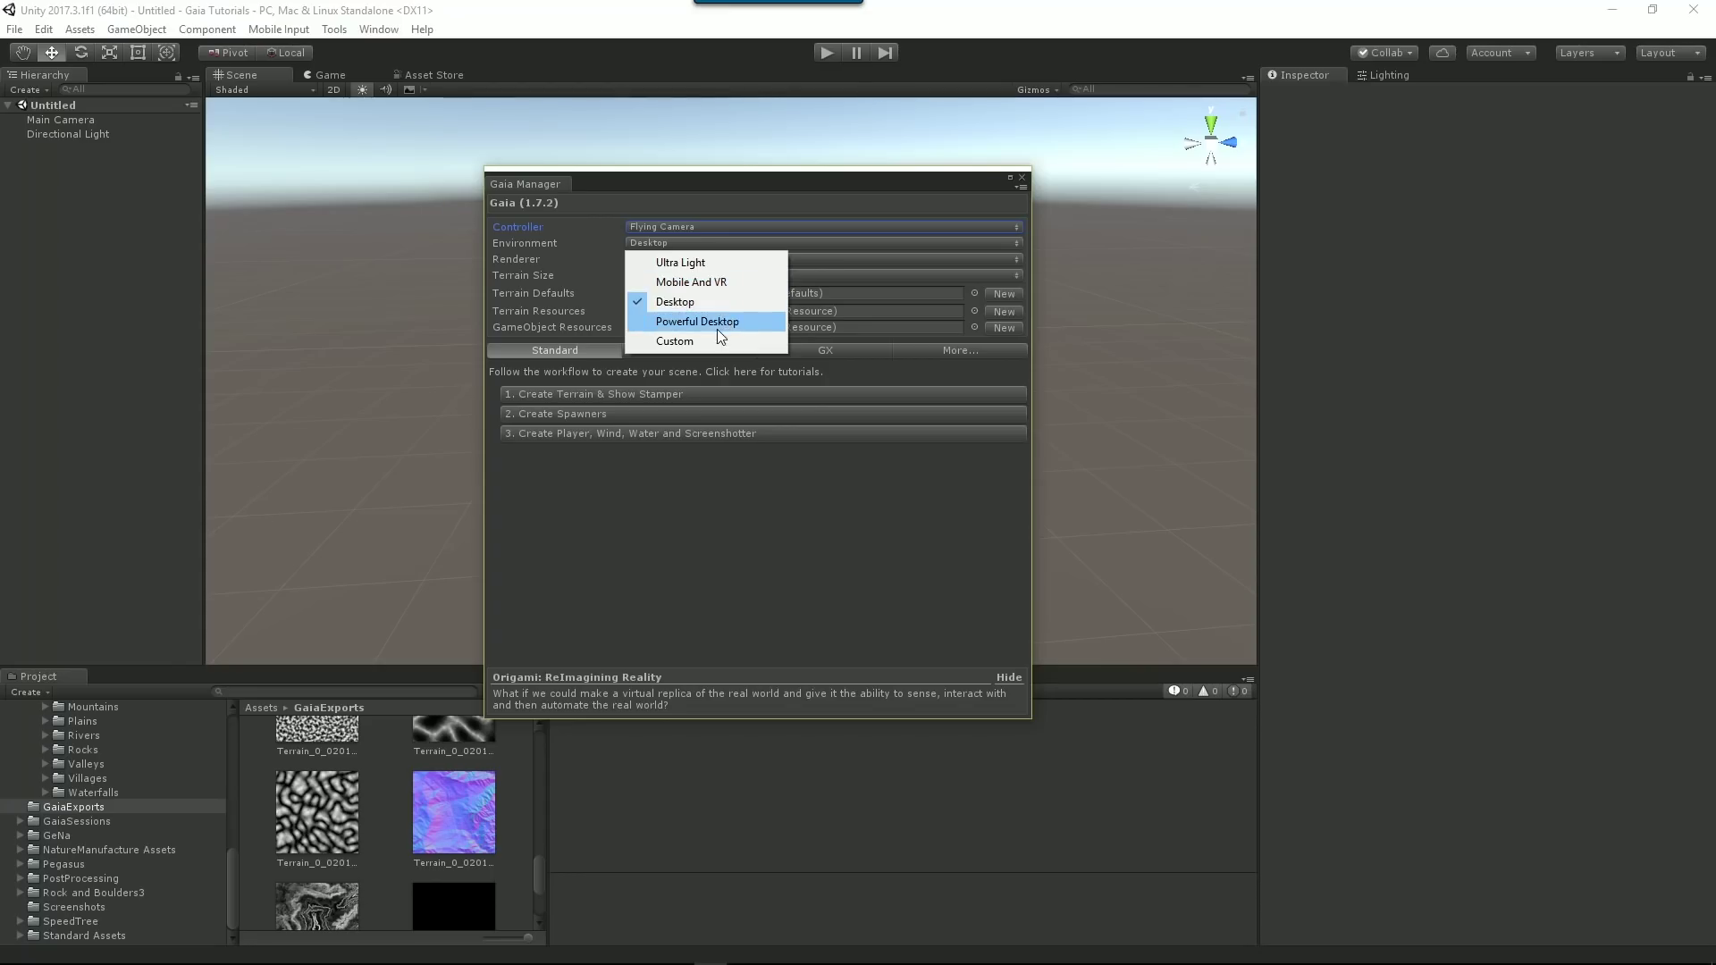
click(715, 534)
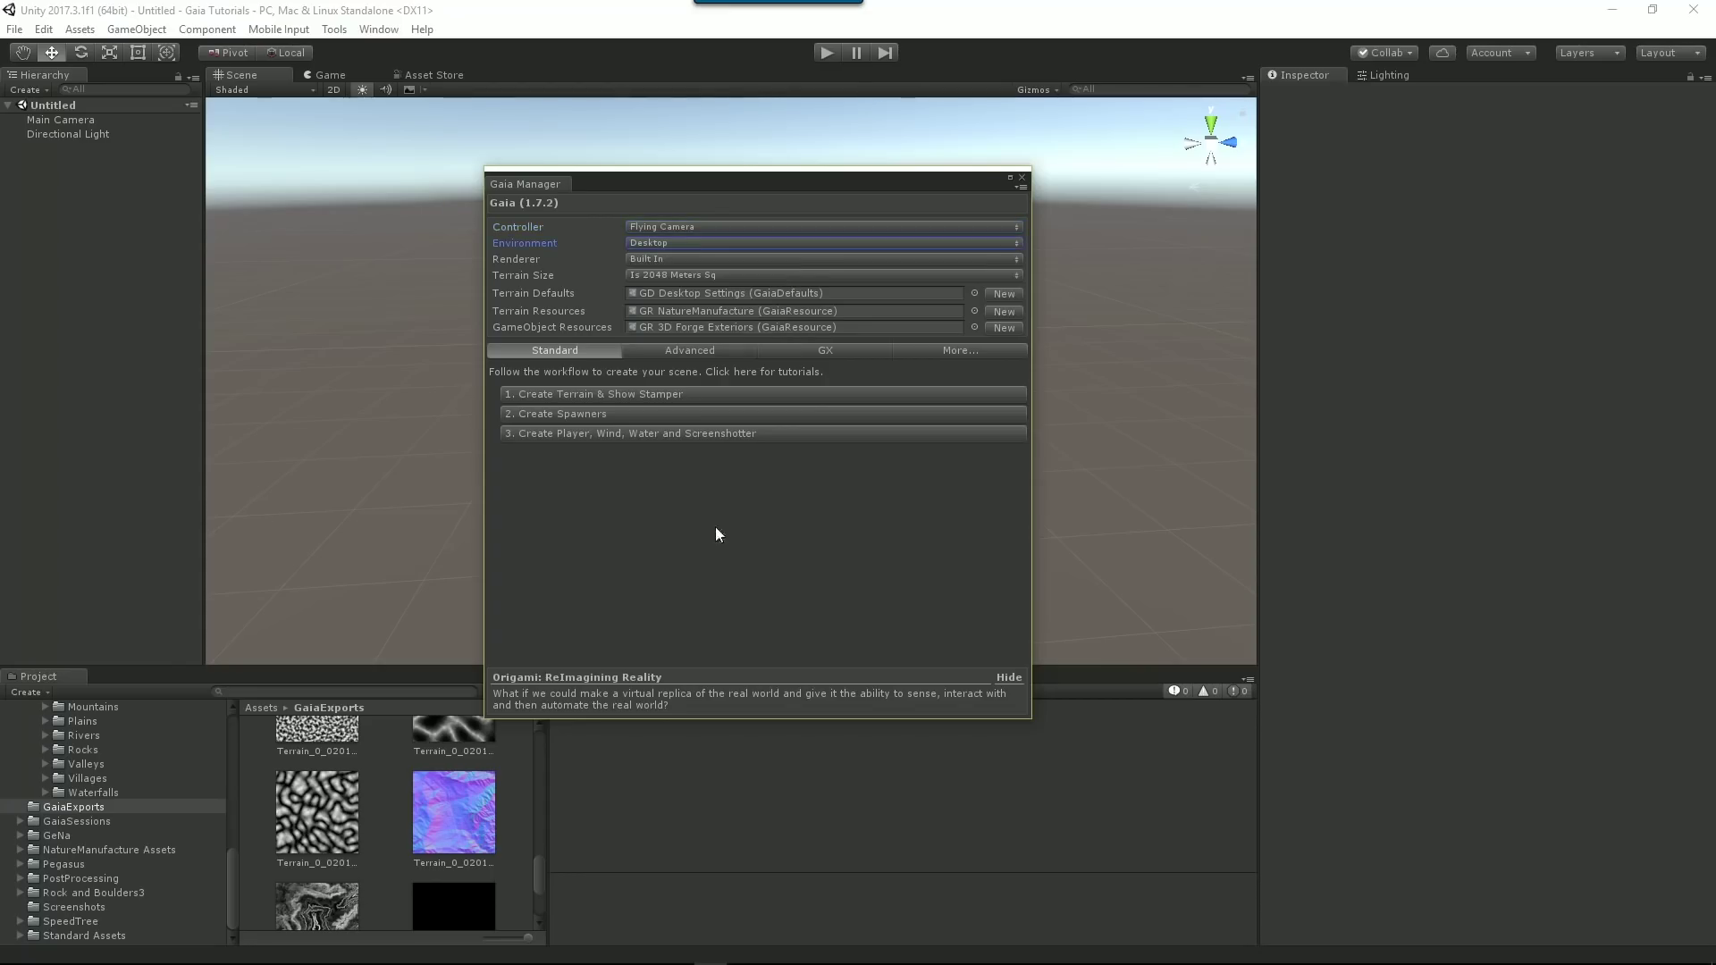
Choose the Built In renderer and a terrain size of Is 2048 Meters Sq in the Gaia Manager.
click(673, 260)
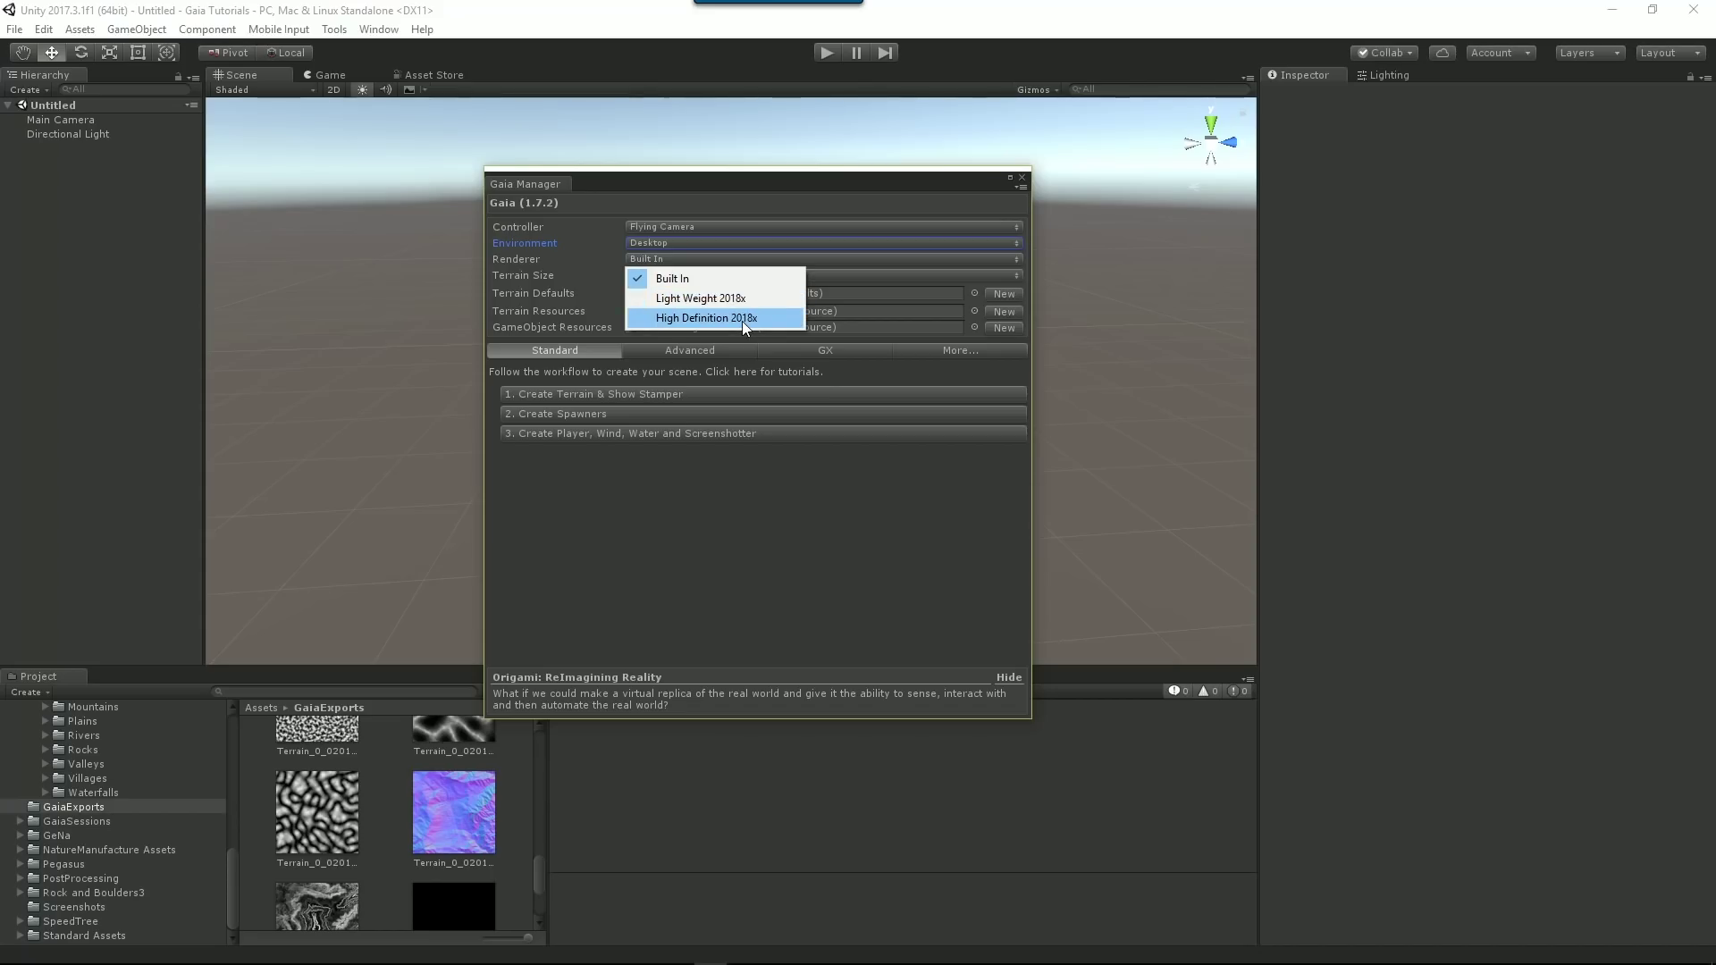
click(644, 281)
click(711, 277)
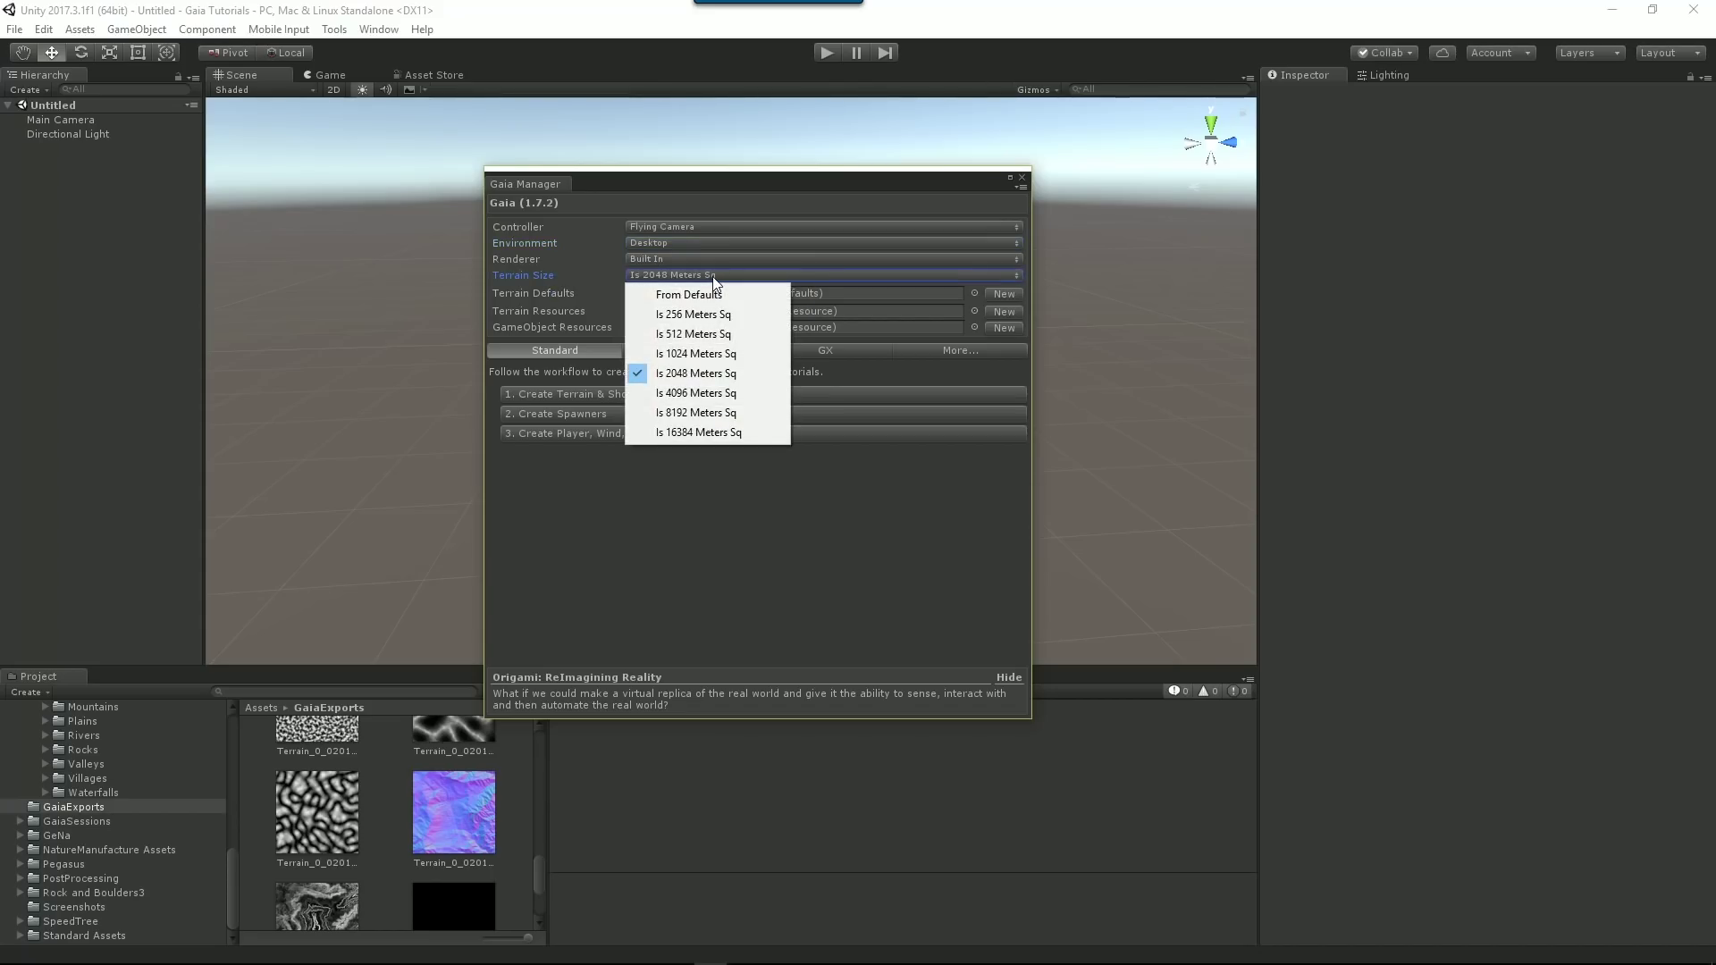
click(715, 374)
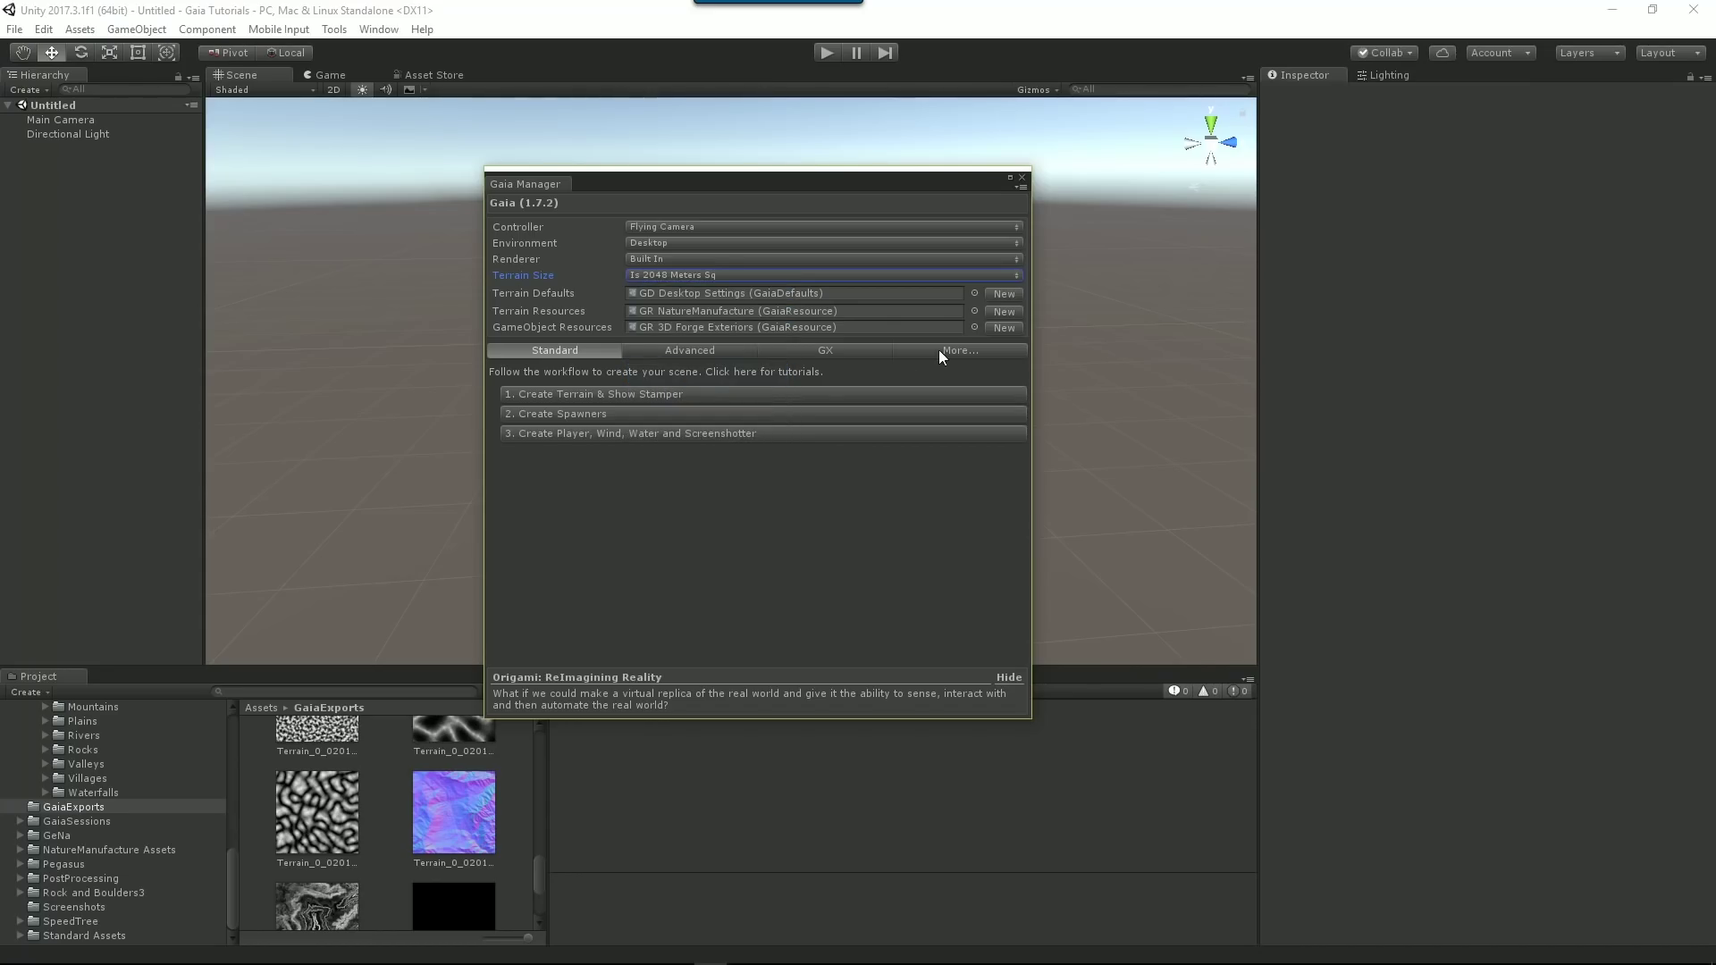
Inspect the assets assigned as Terrain Defaults, Terrain Resources and GameObject Resources in the Gaia Manager.
click(672, 295)
click(436, 786)
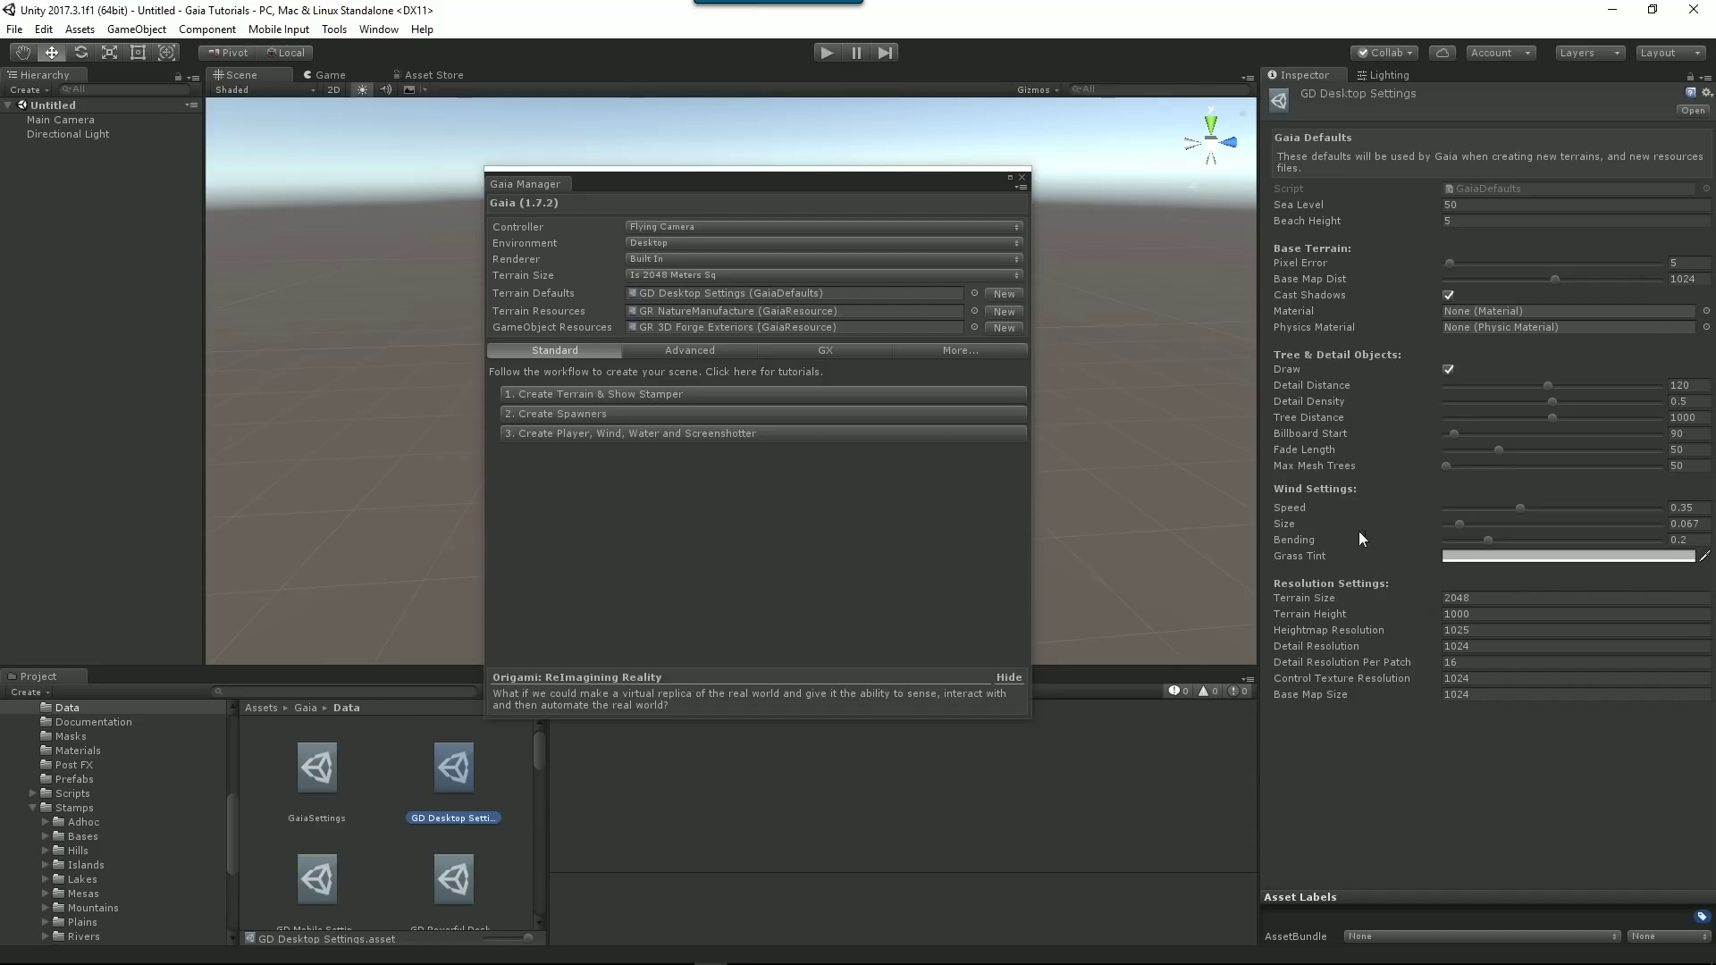
click(668, 311)
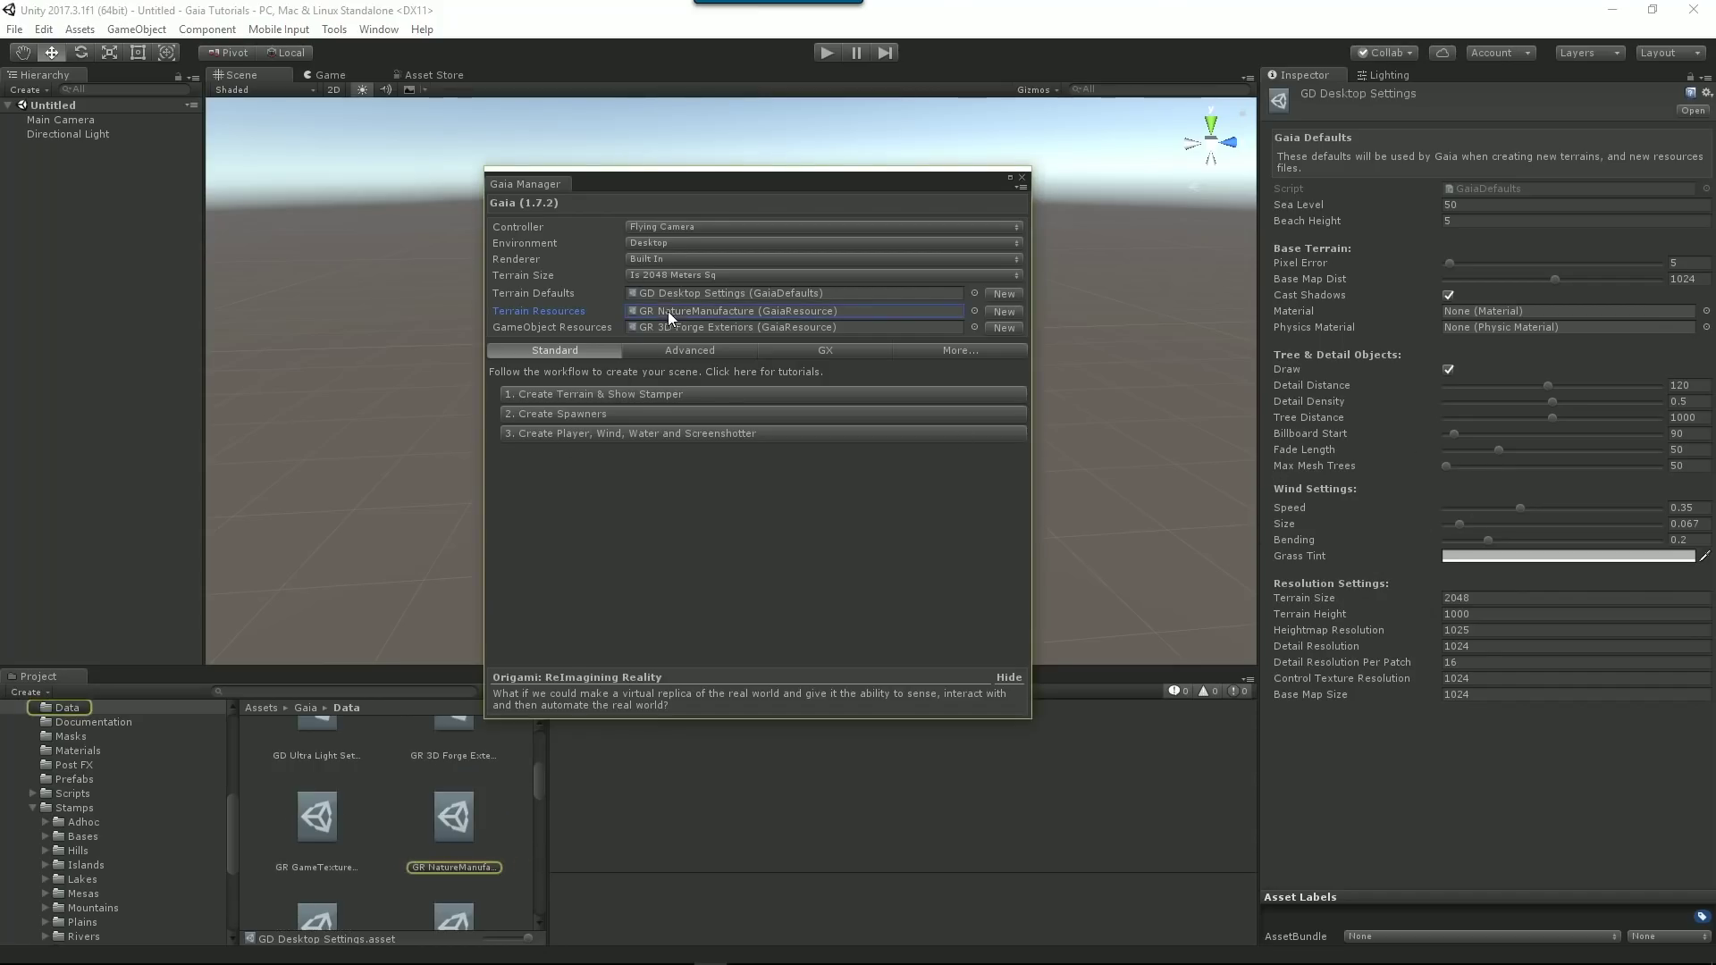
click(437, 818)
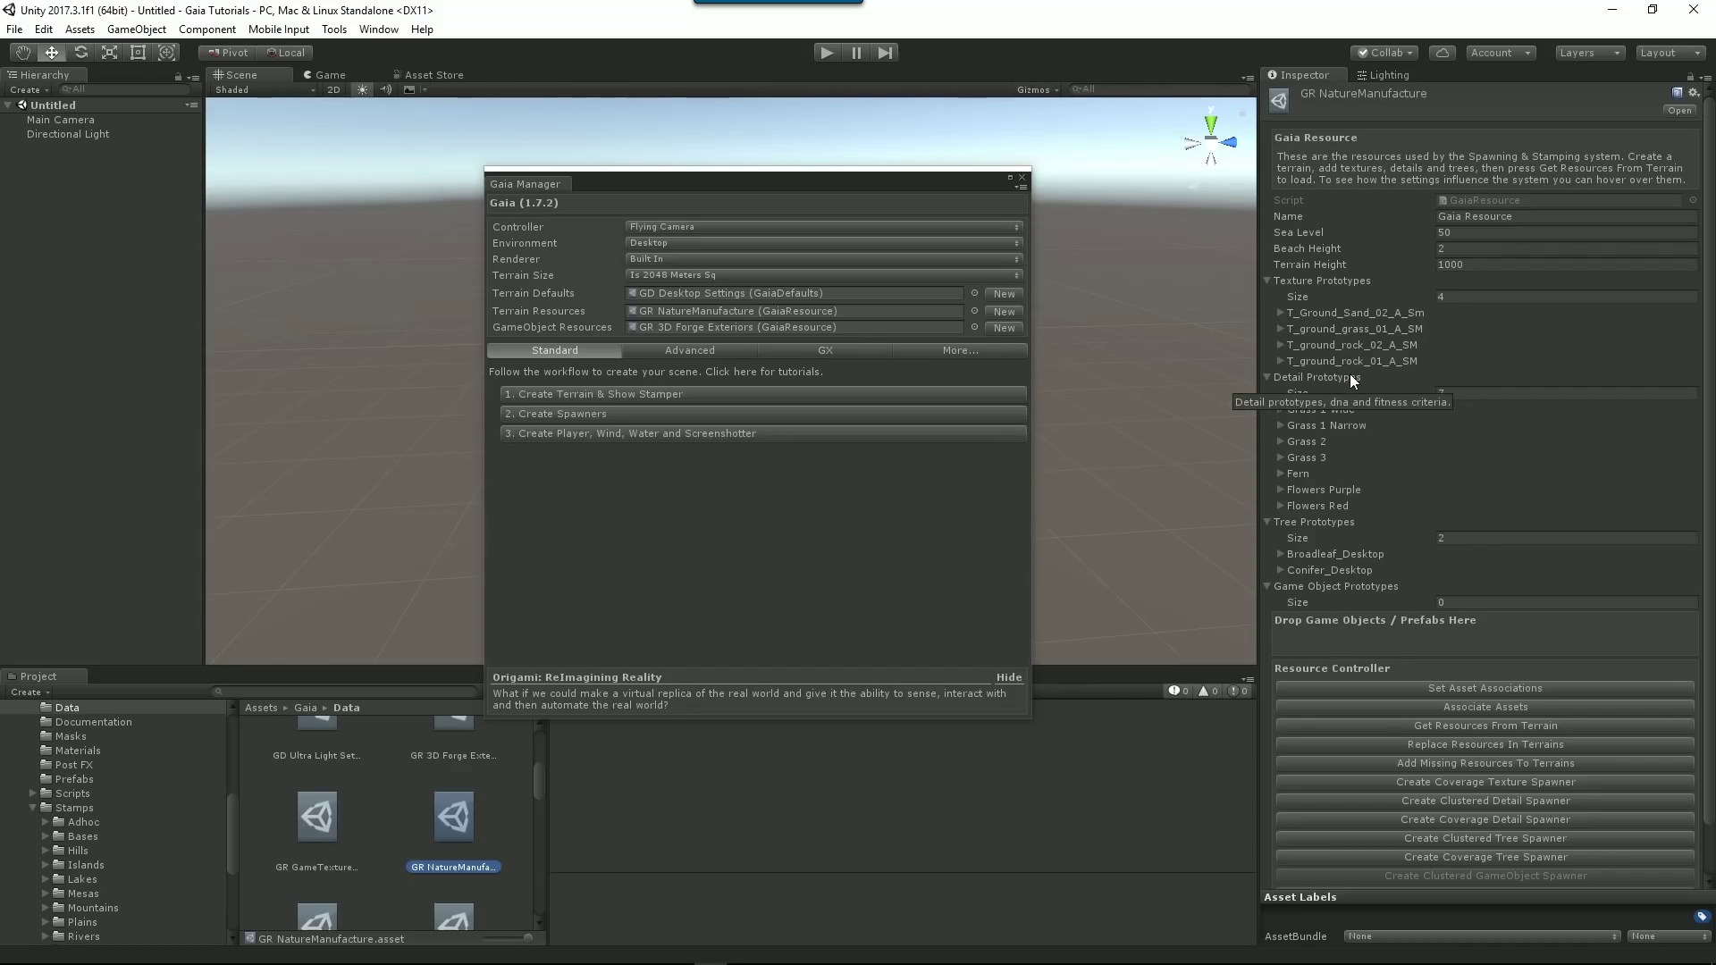
click(659, 328)
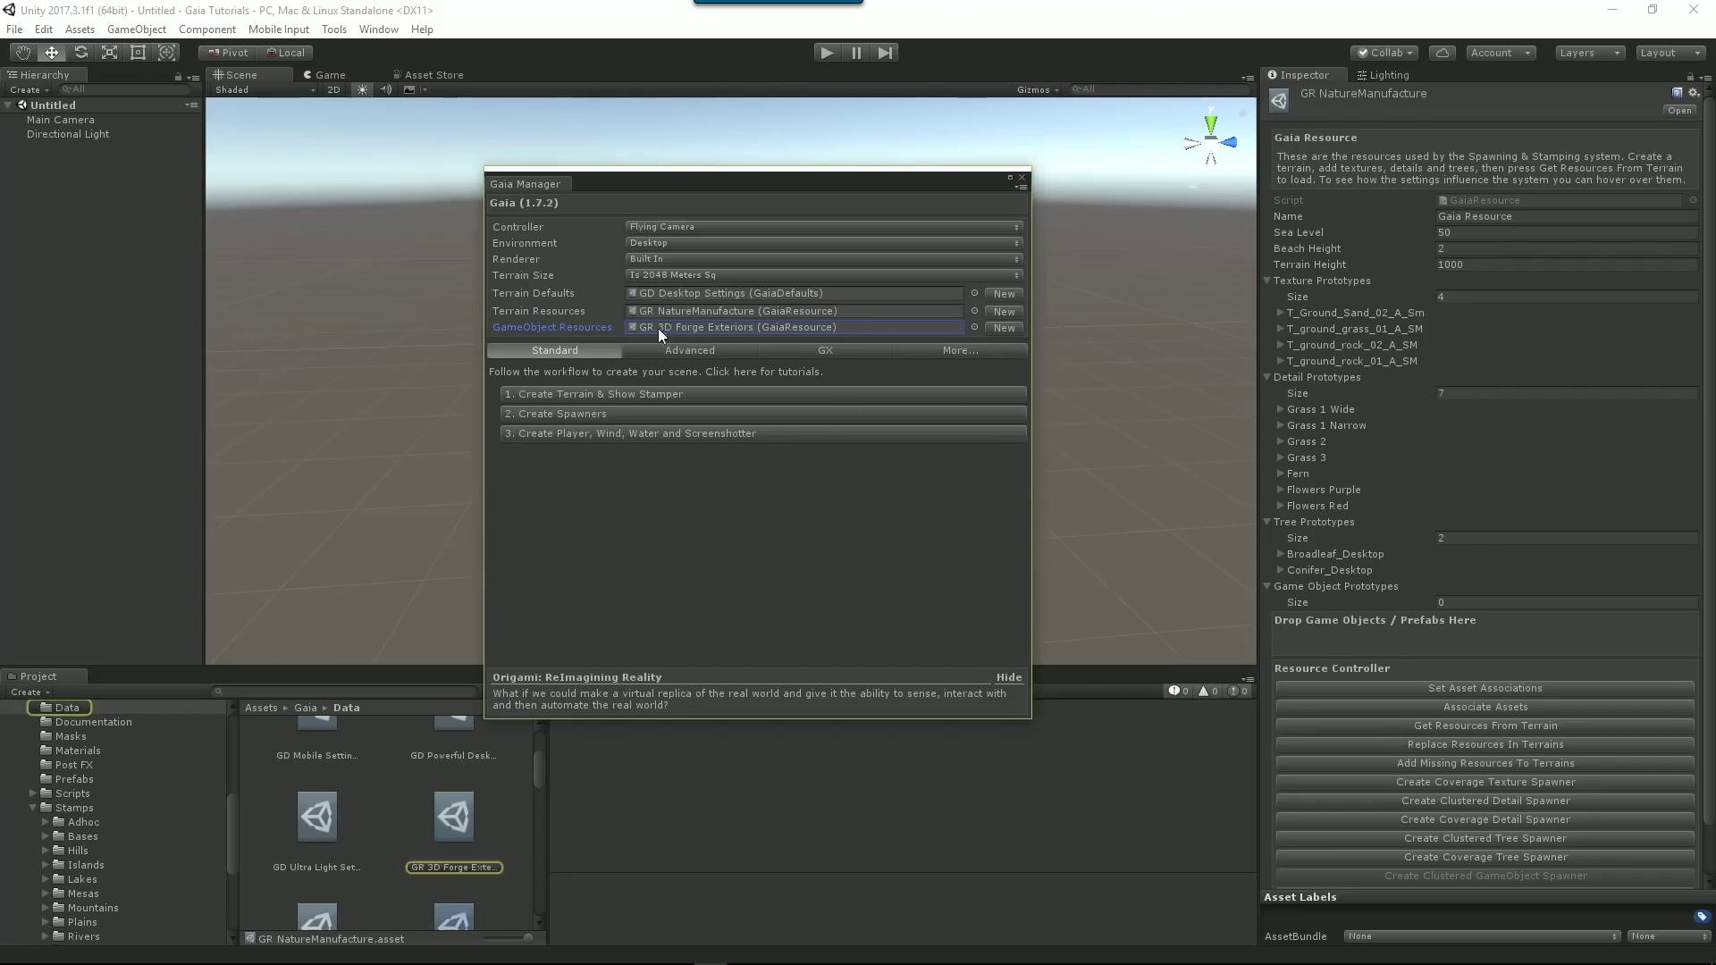
click(465, 829)
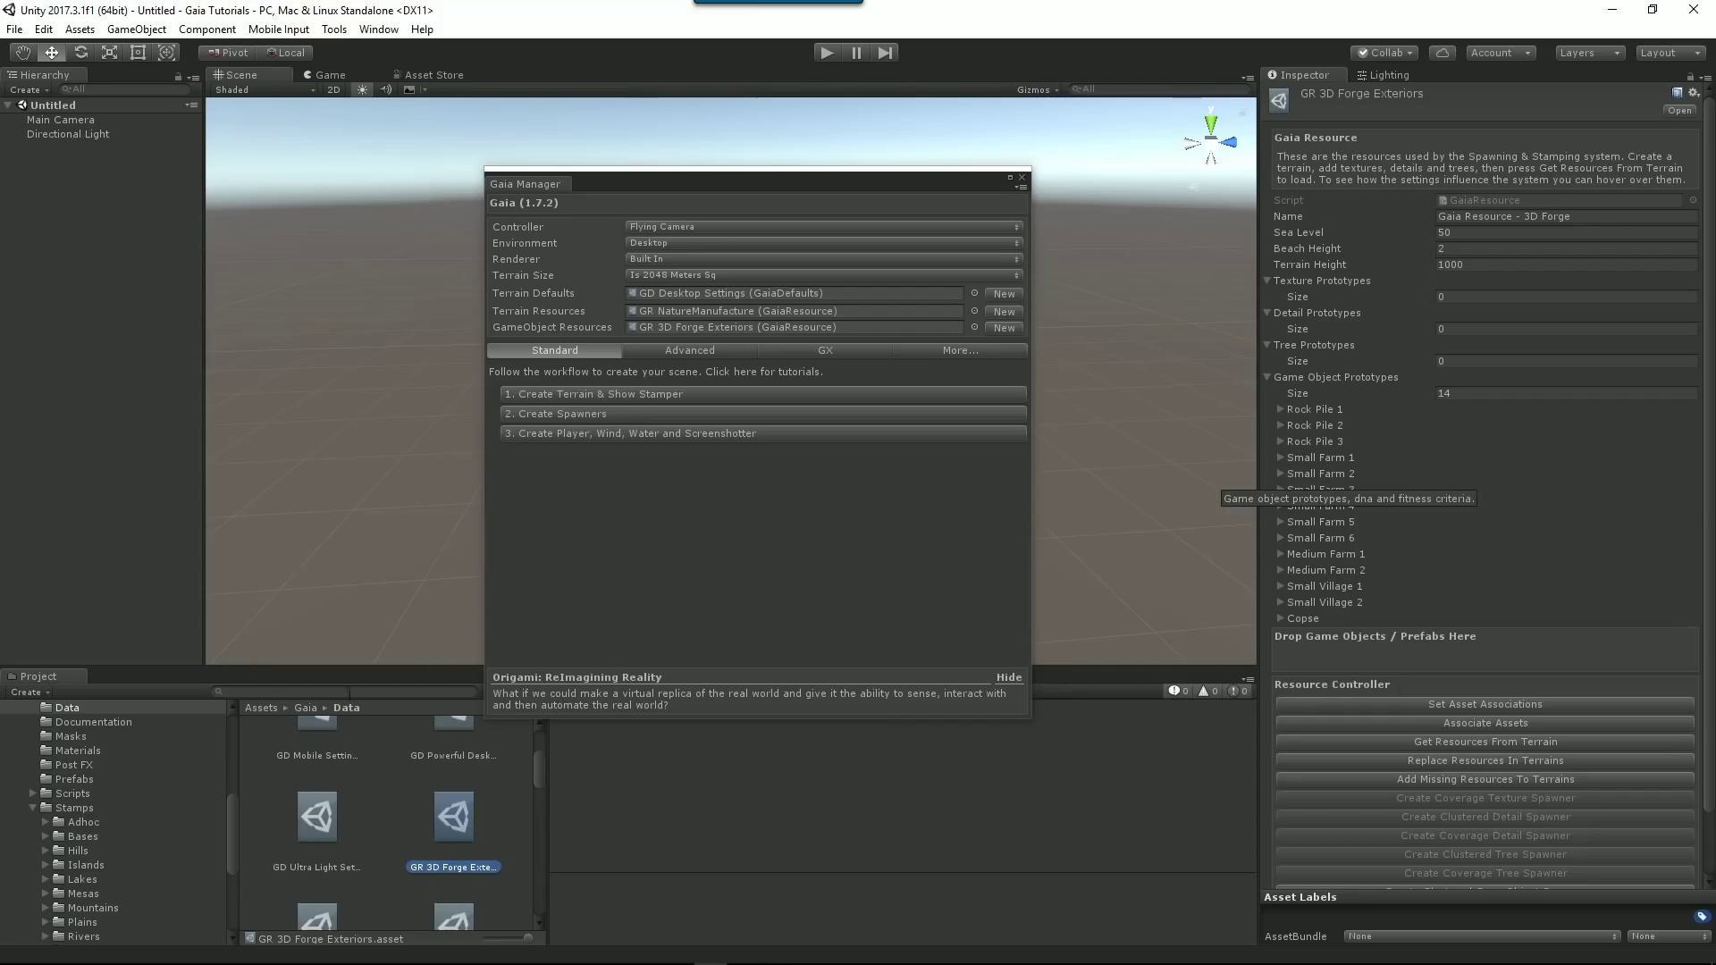
Browse Gaia's 3rd Party Samplers folder with its contents displayed as a compact list.
scroll(89, 777, up, 3)
click(56, 801)
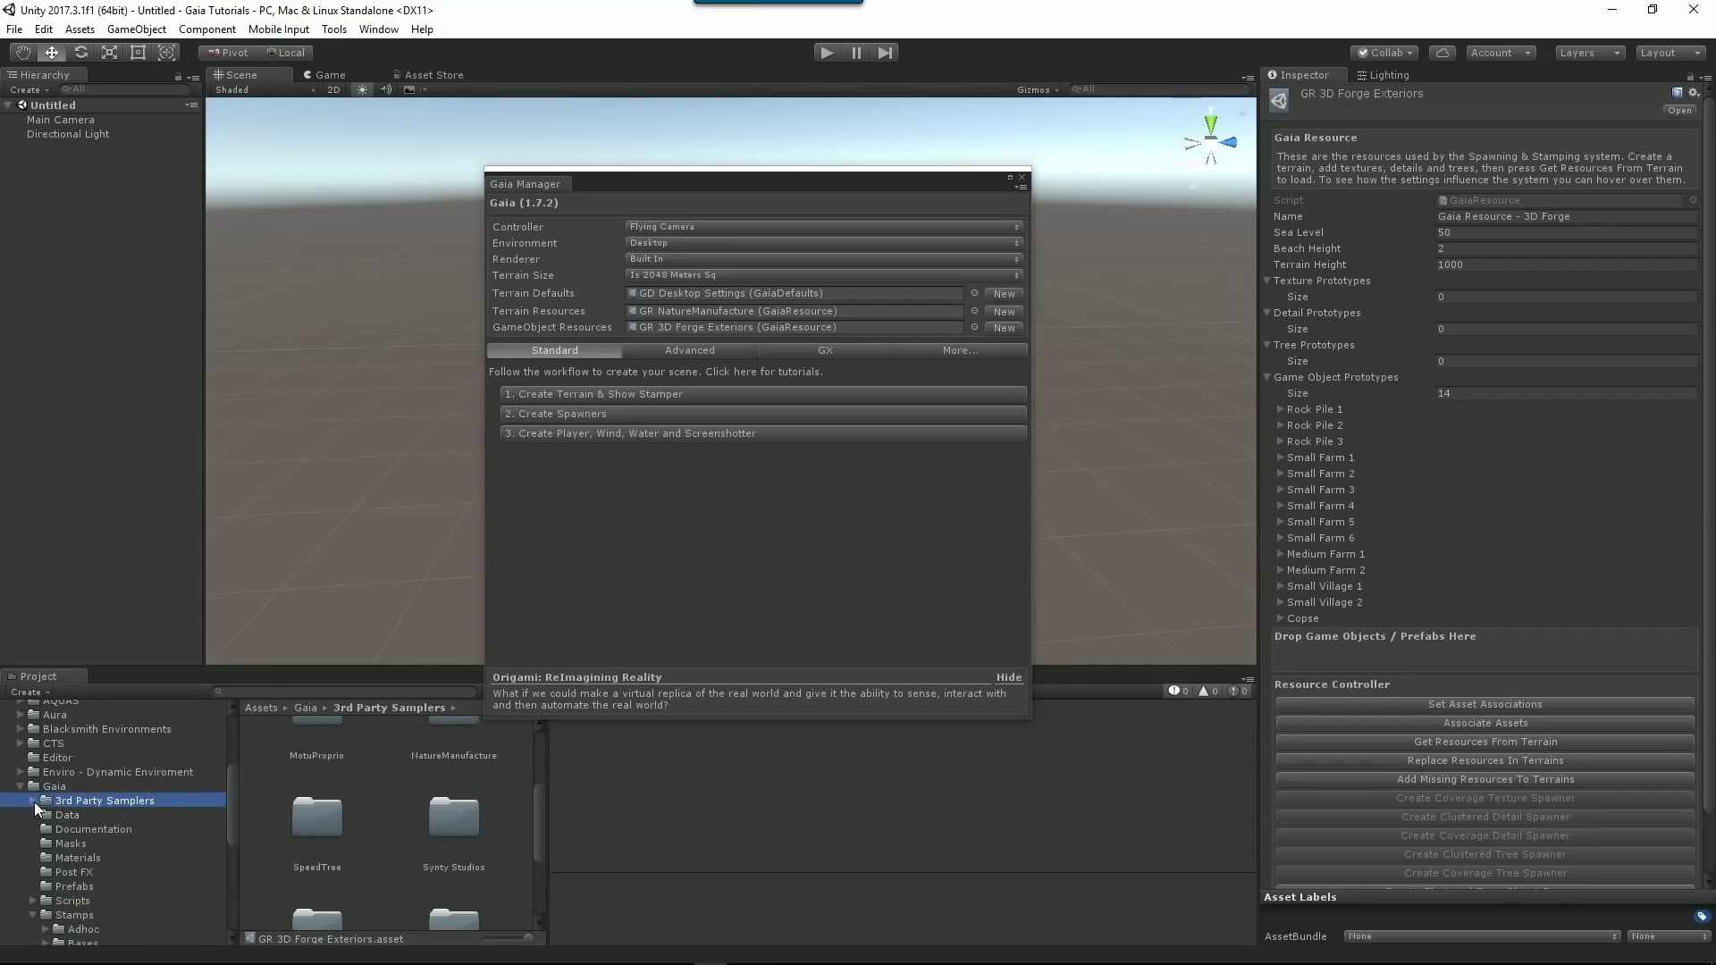
click(34, 801)
drag(528, 937, 483, 940)
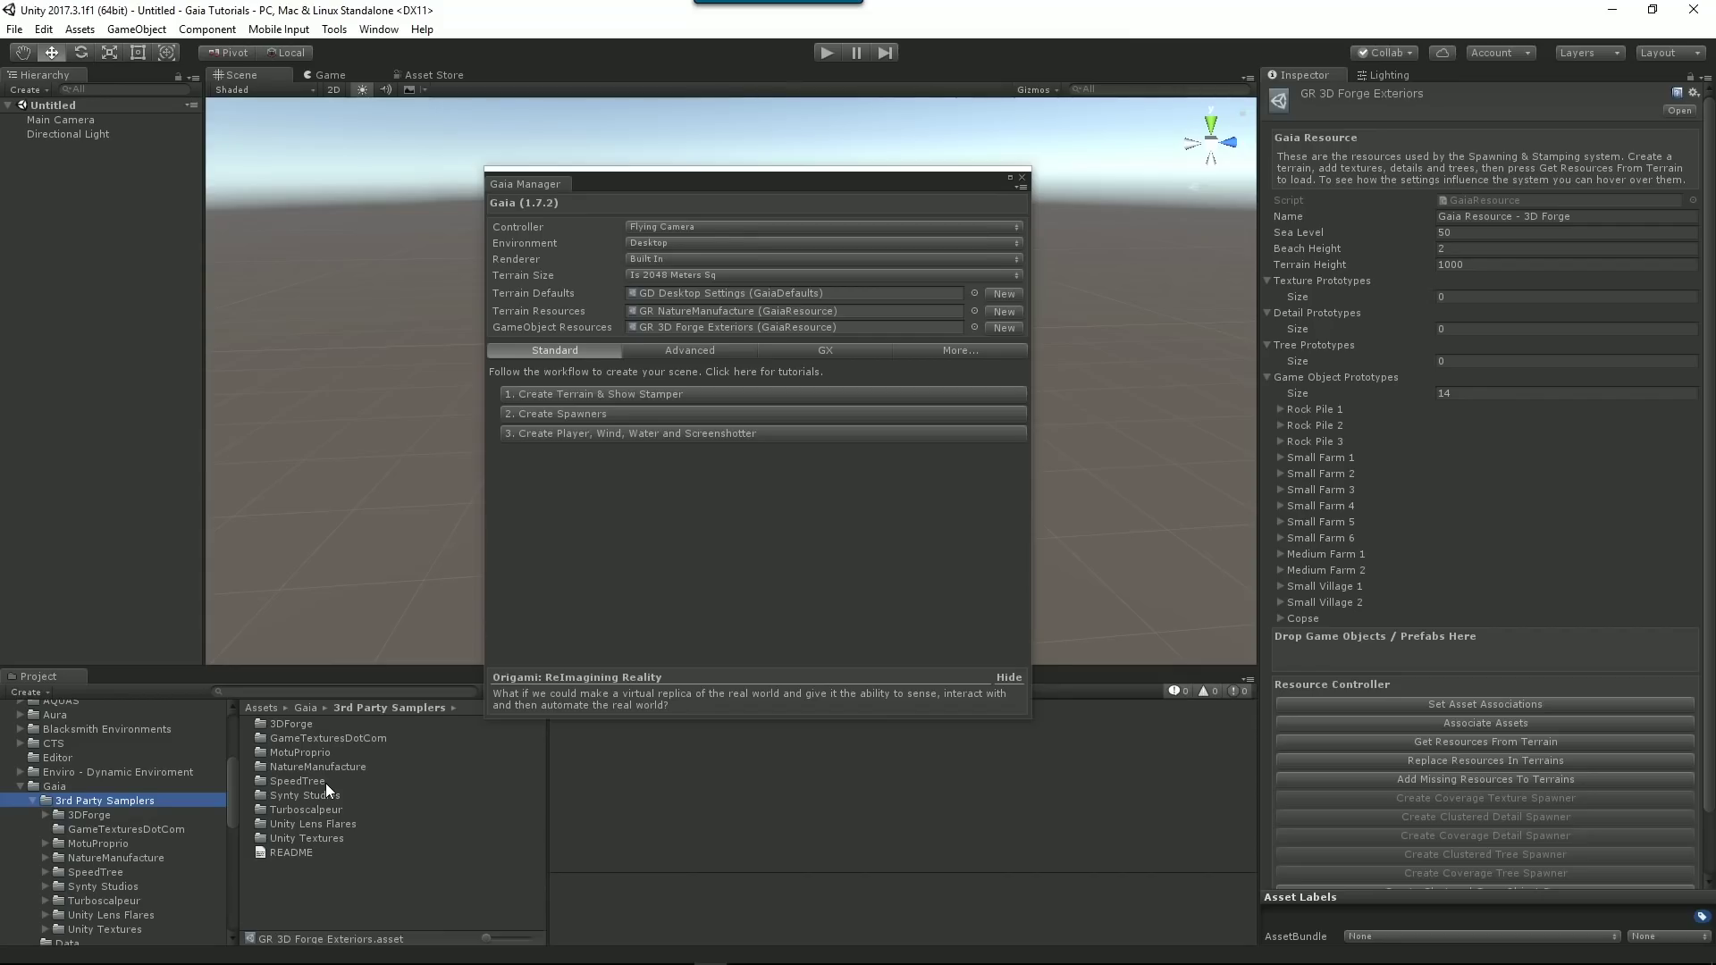
click(432, 708)
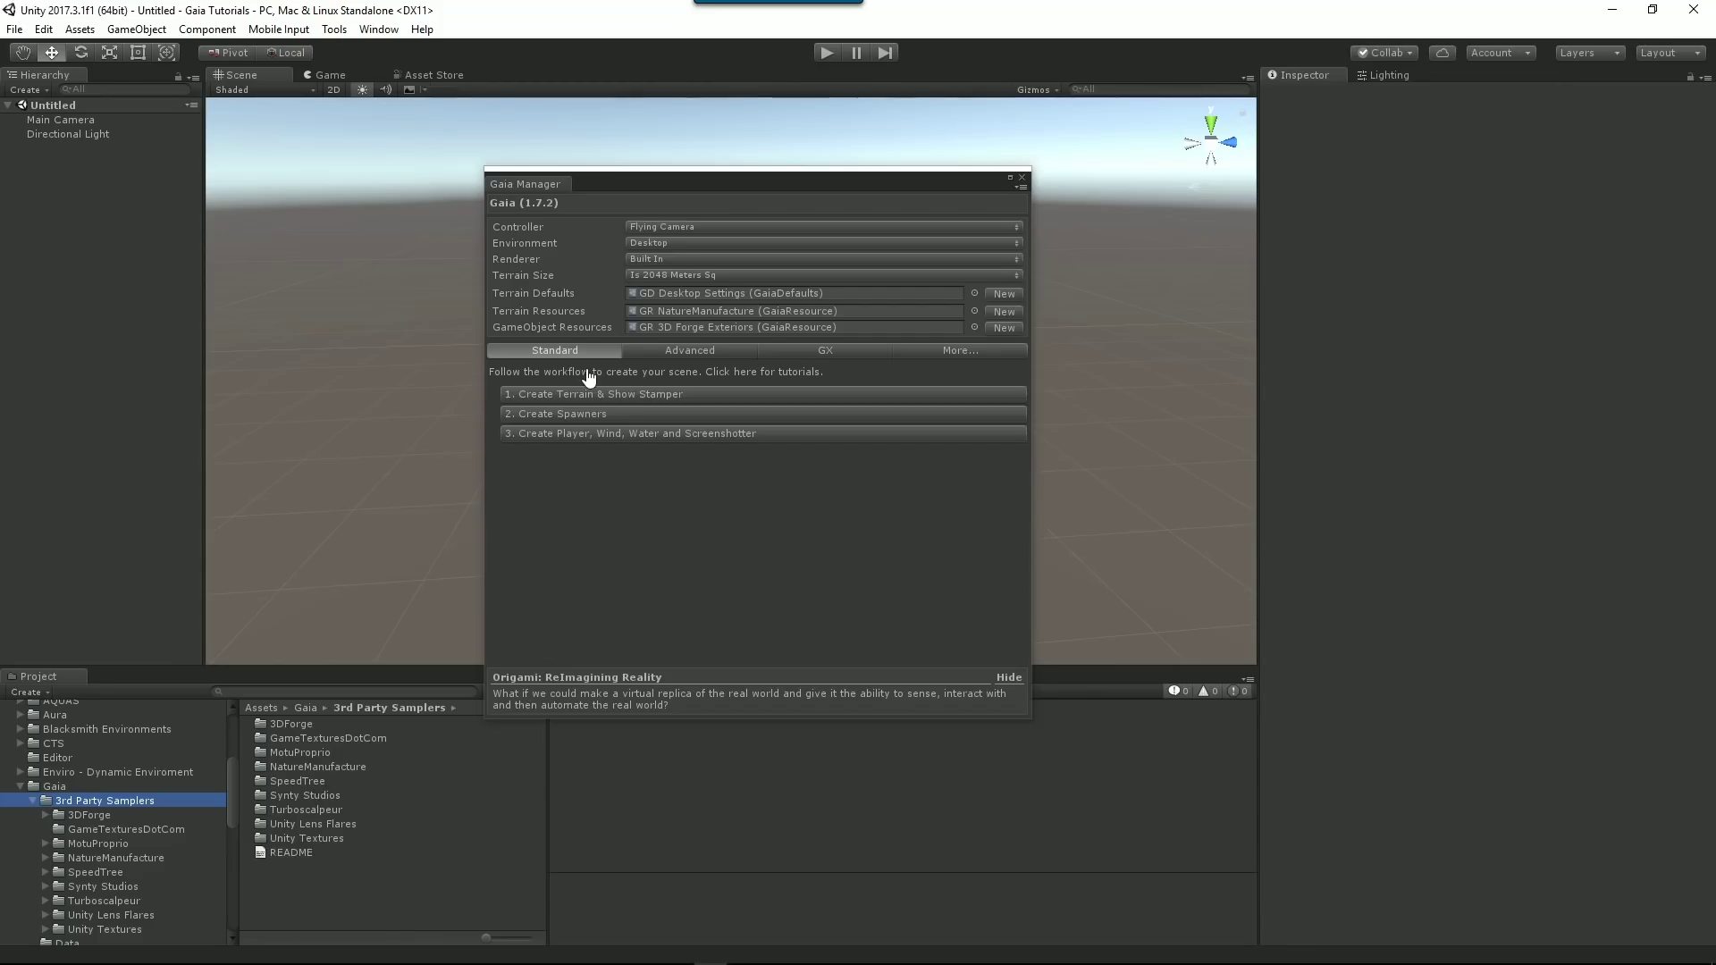
Examine the Gaia Manager's advanced tasks for adding common game objects and for creating and configuring spawners.
mouse_move(514, 260)
click(711, 351)
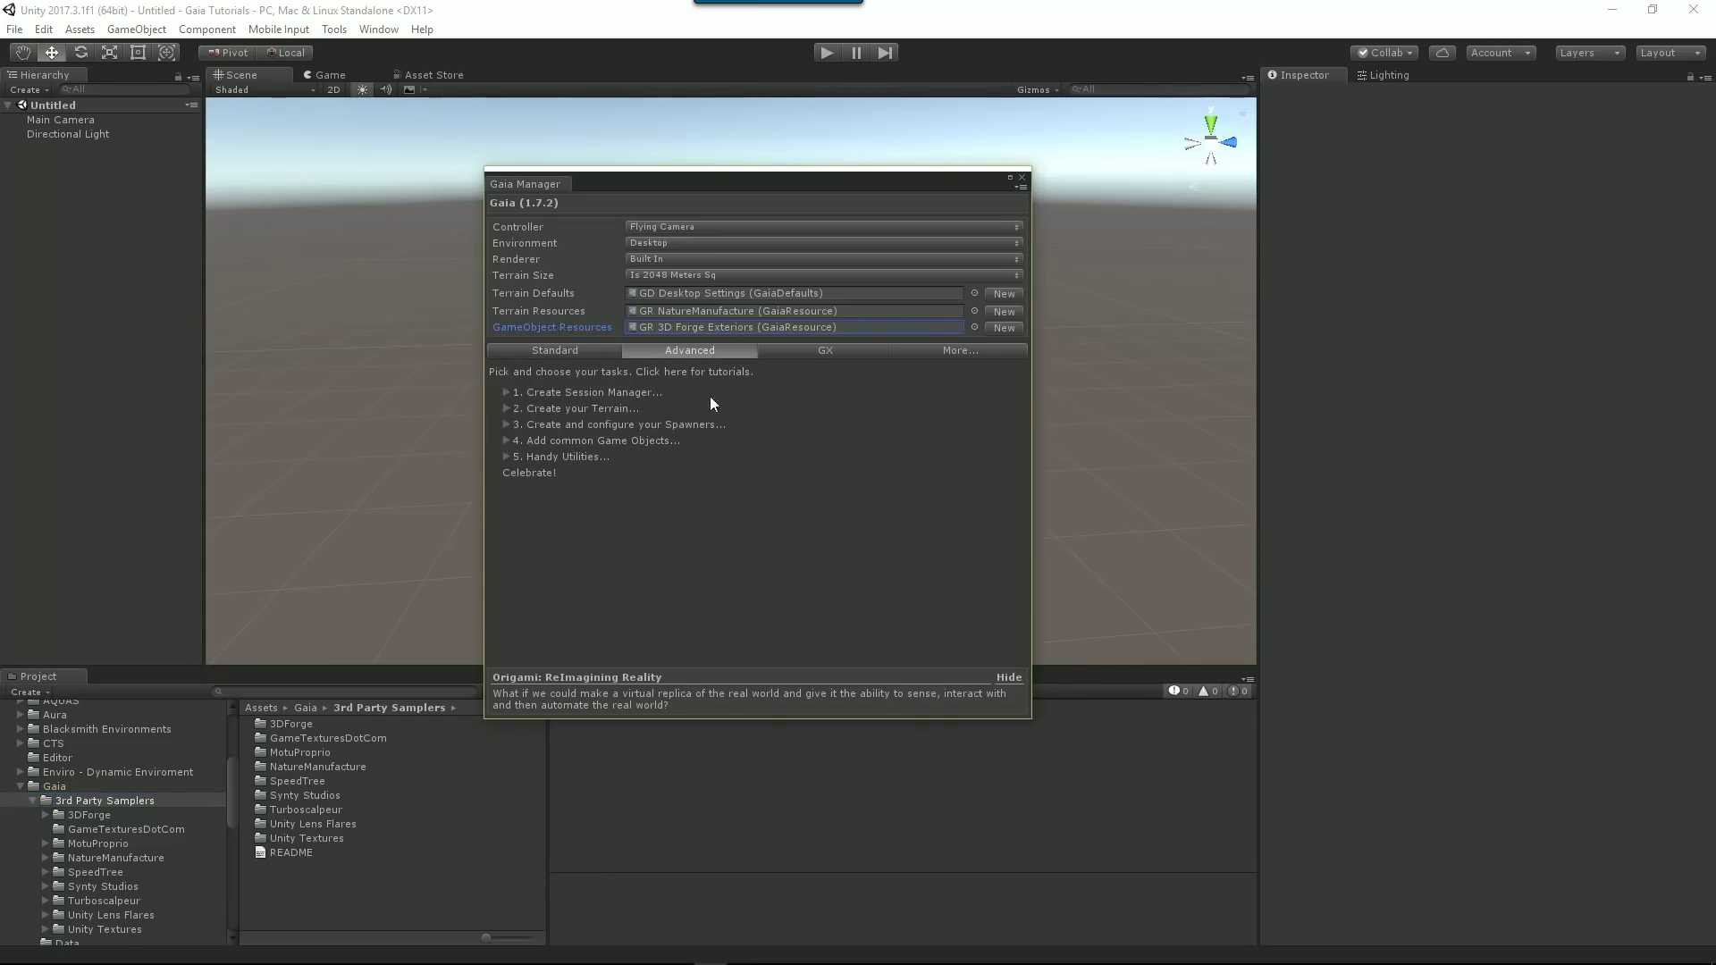
click(507, 441)
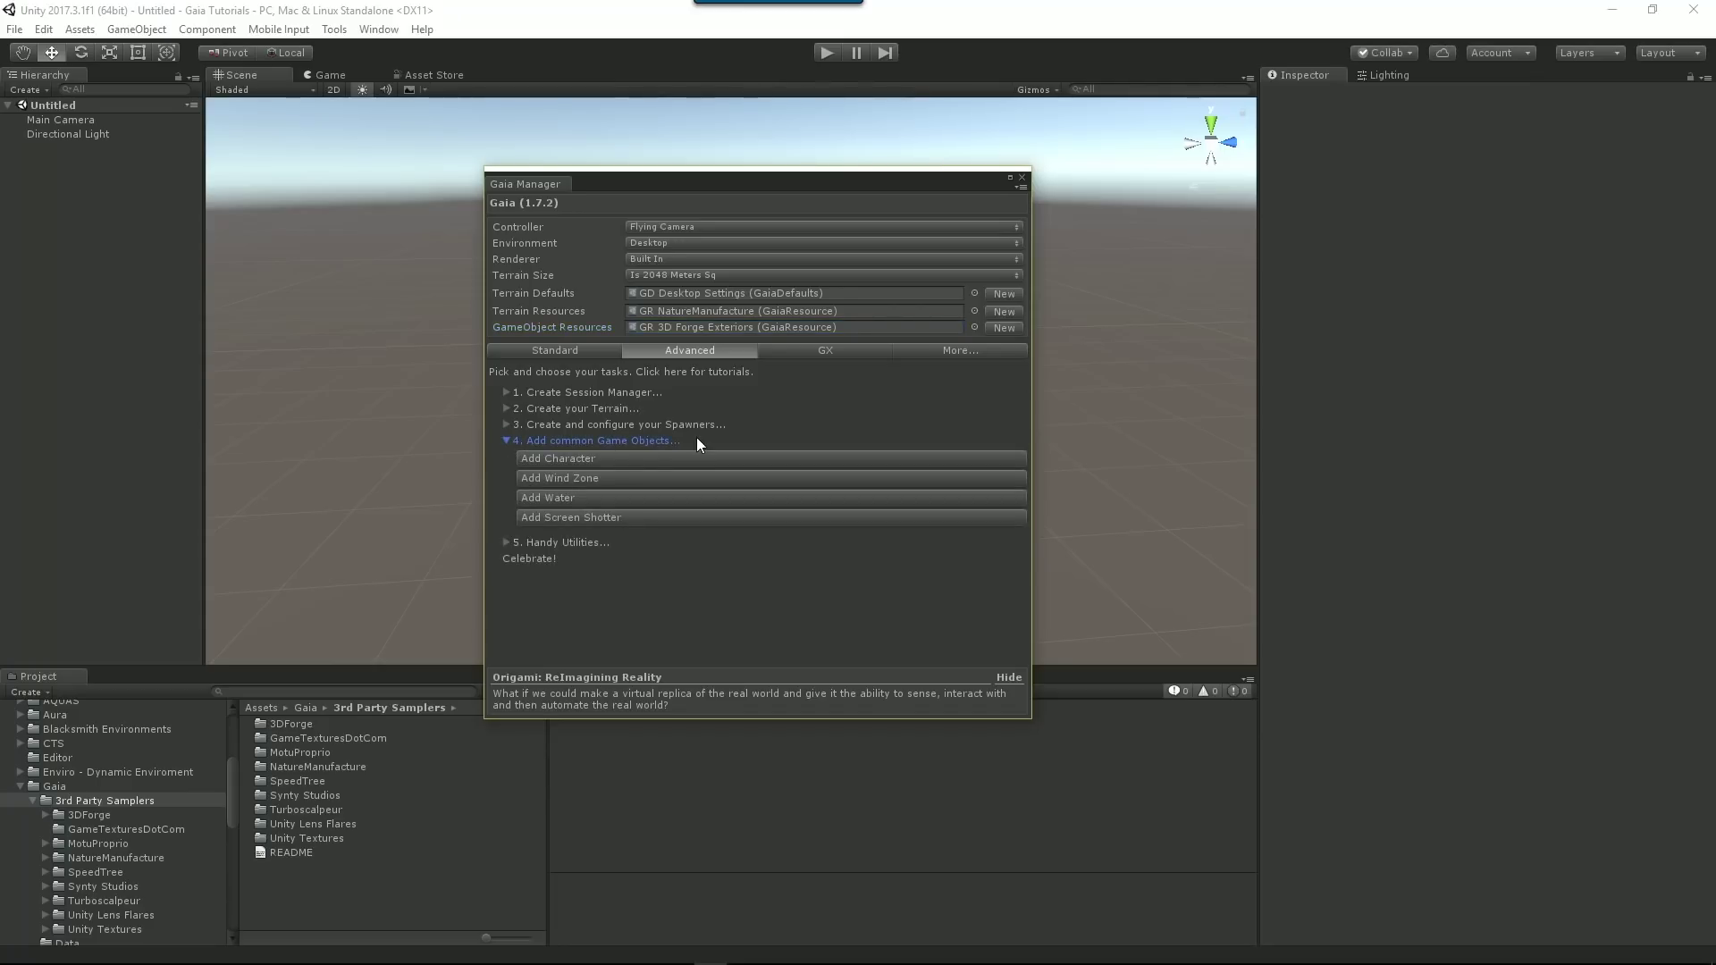
click(504, 439)
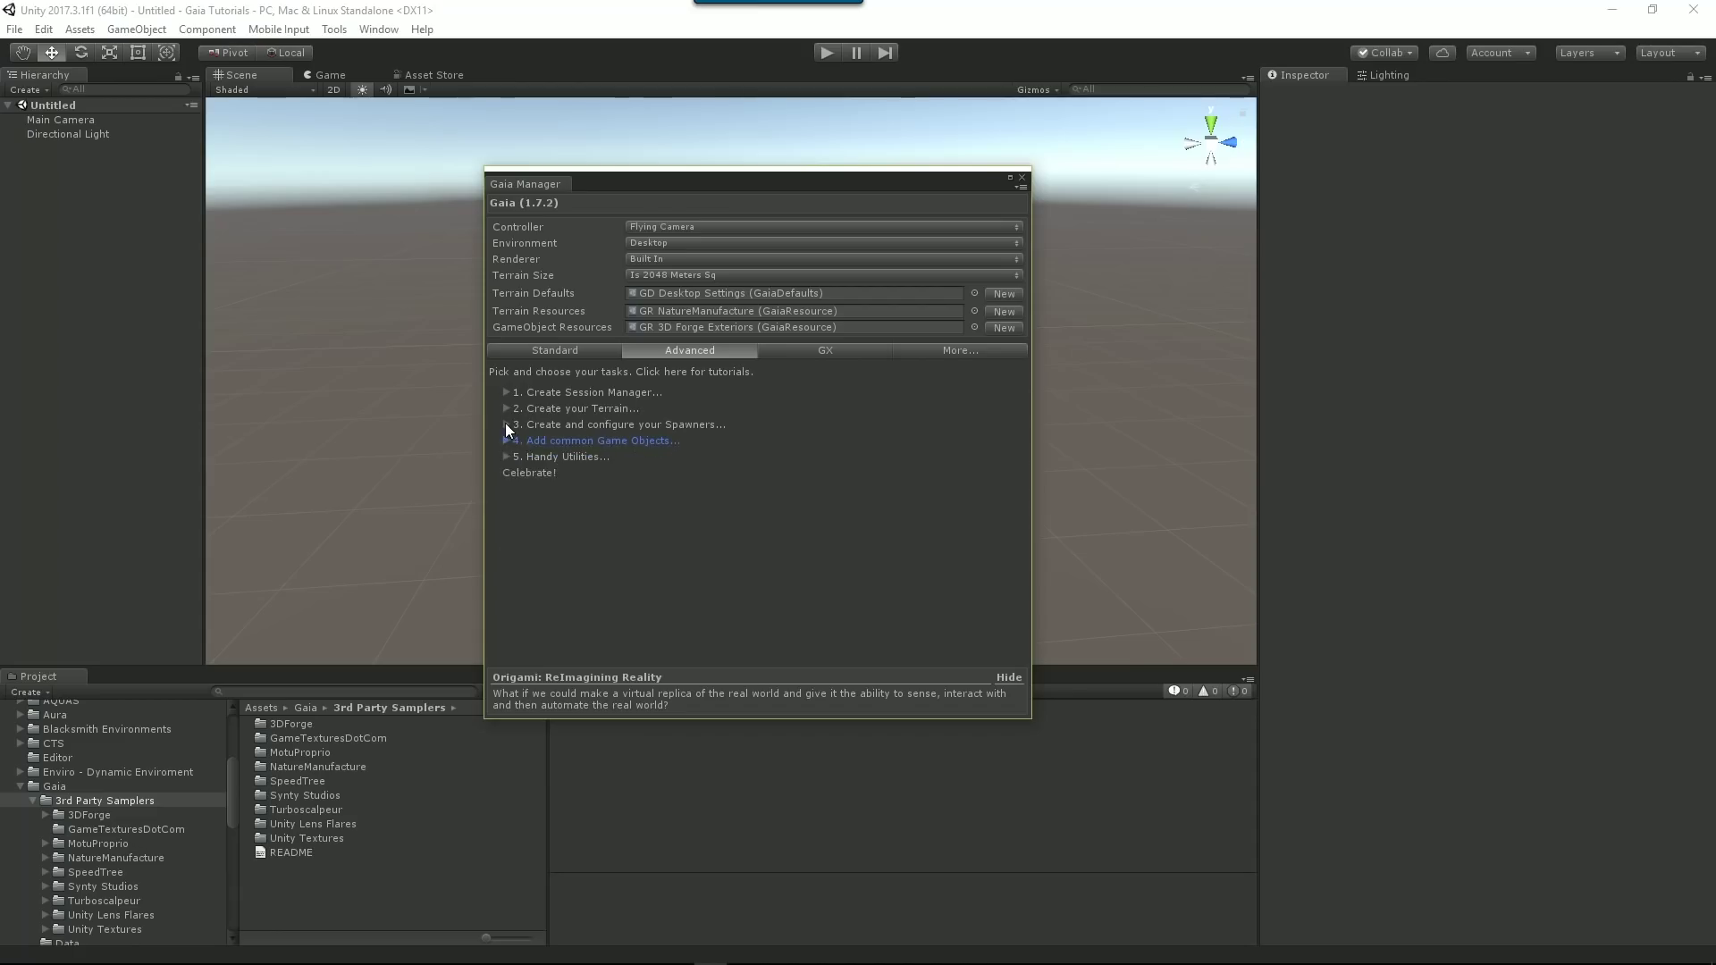
click(507, 423)
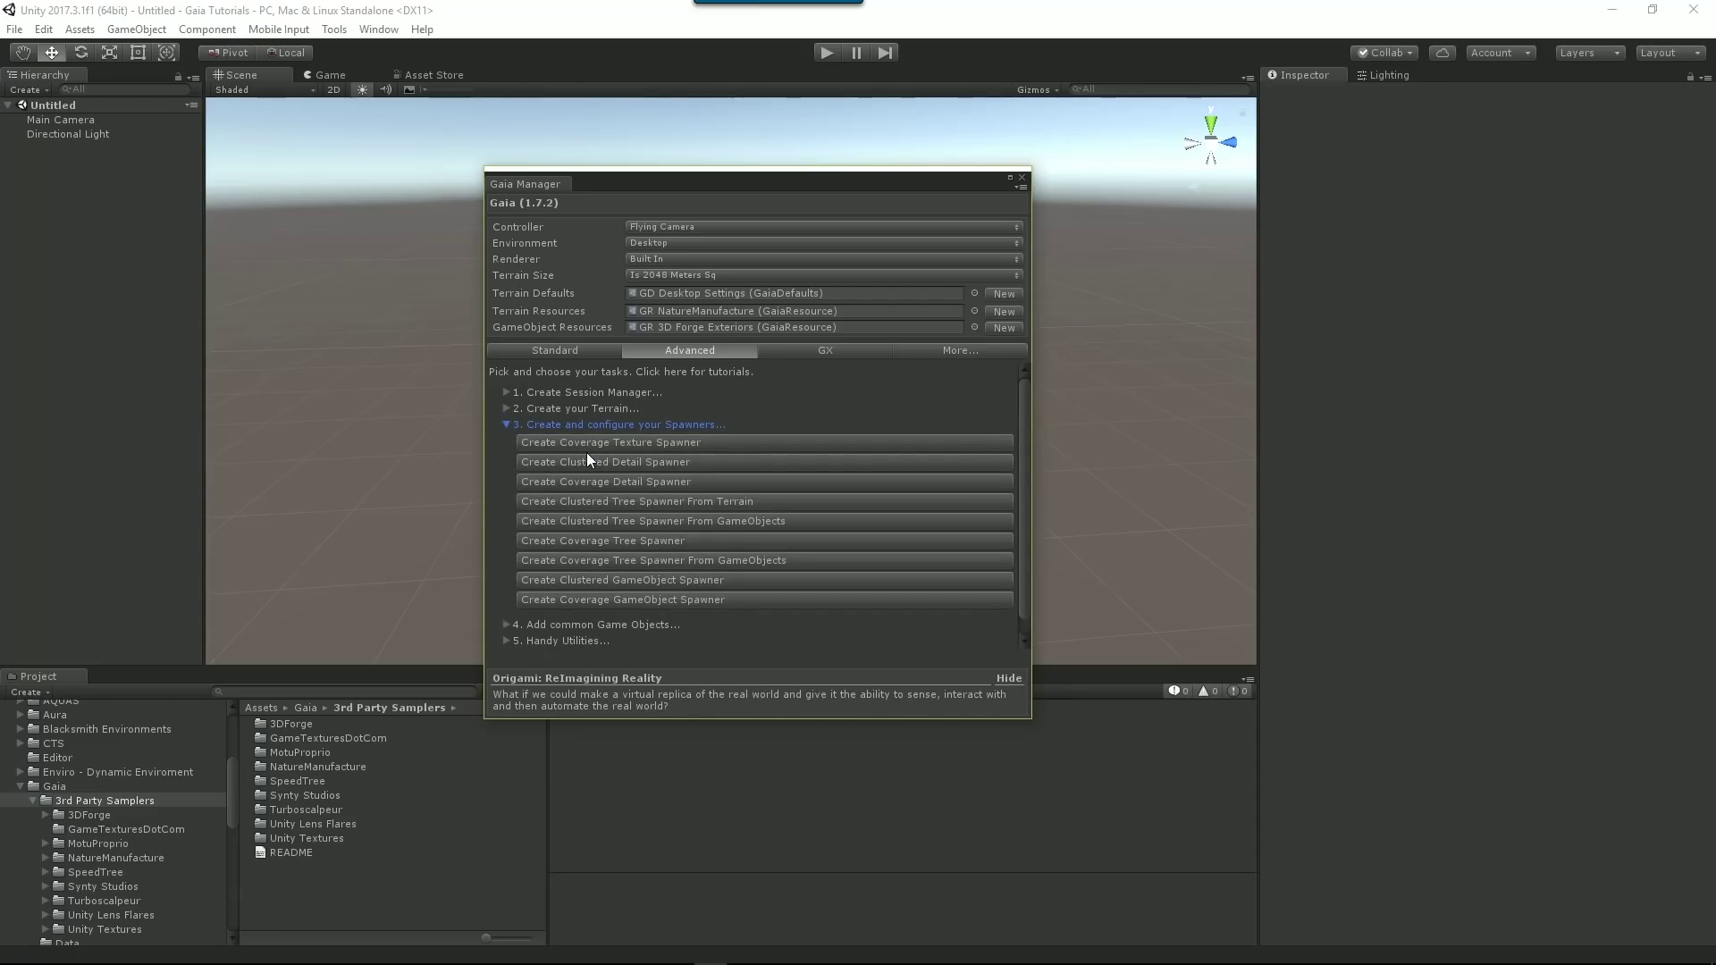
click(506, 425)
Review the installed Gaia extensions and the additional information on Gaia and Procedural Worlds.
click(795, 349)
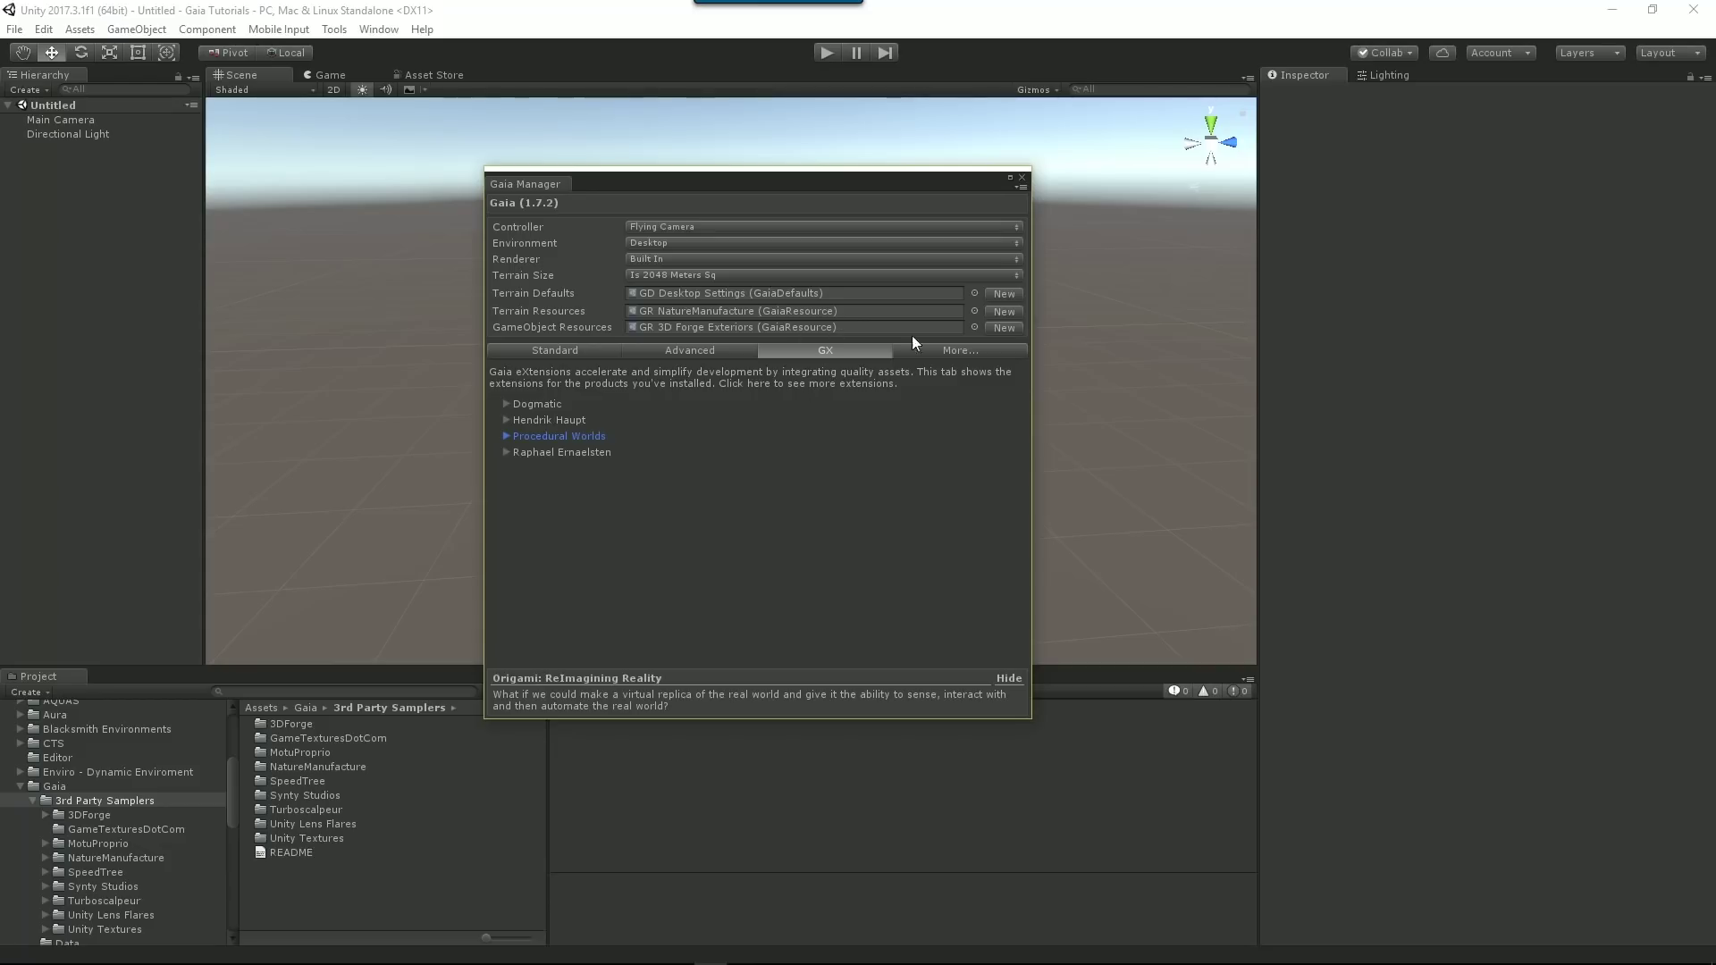
click(929, 350)
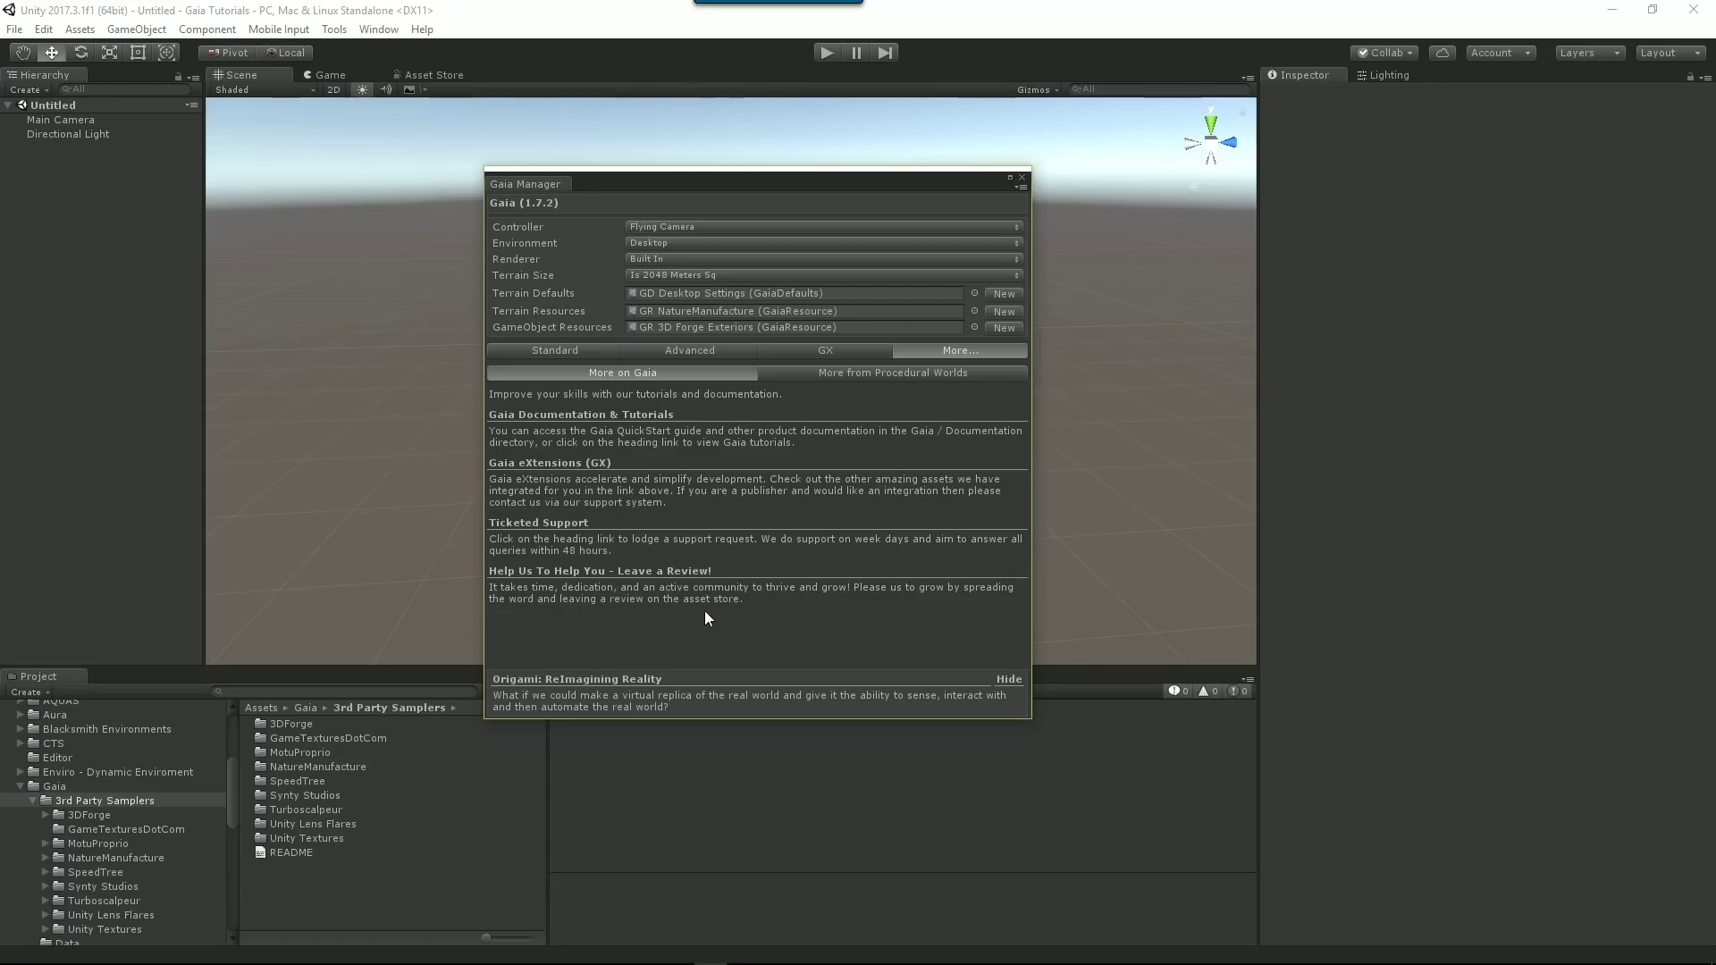
click(884, 375)
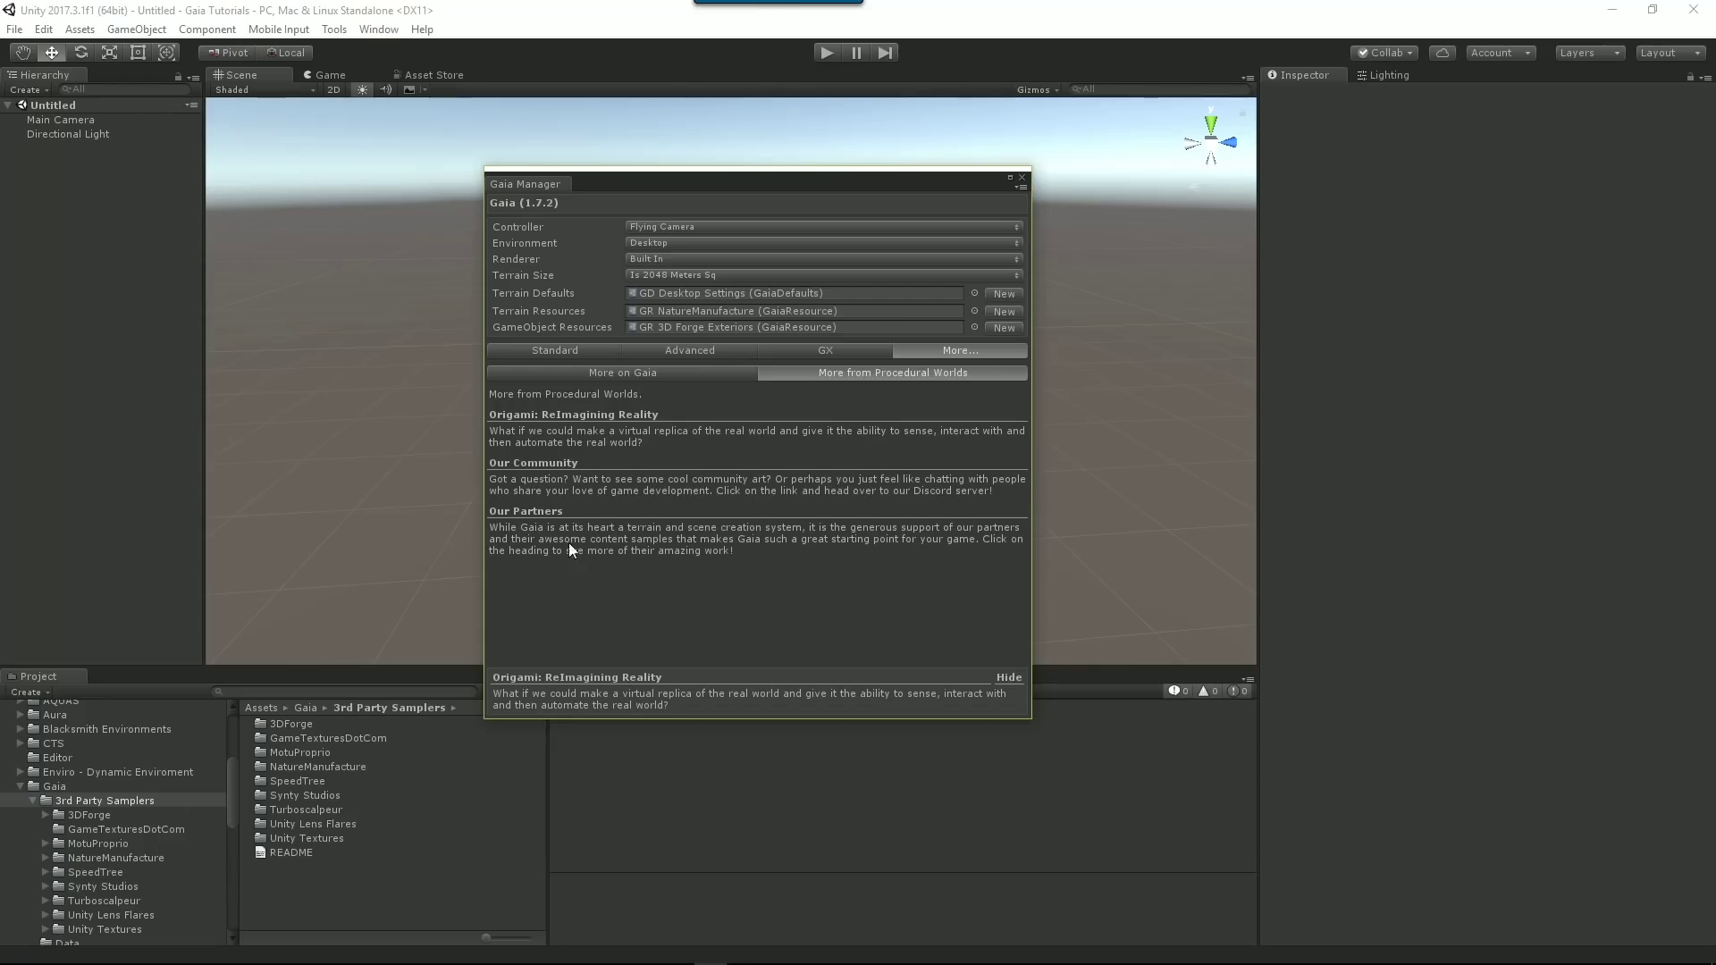
click(809, 349)
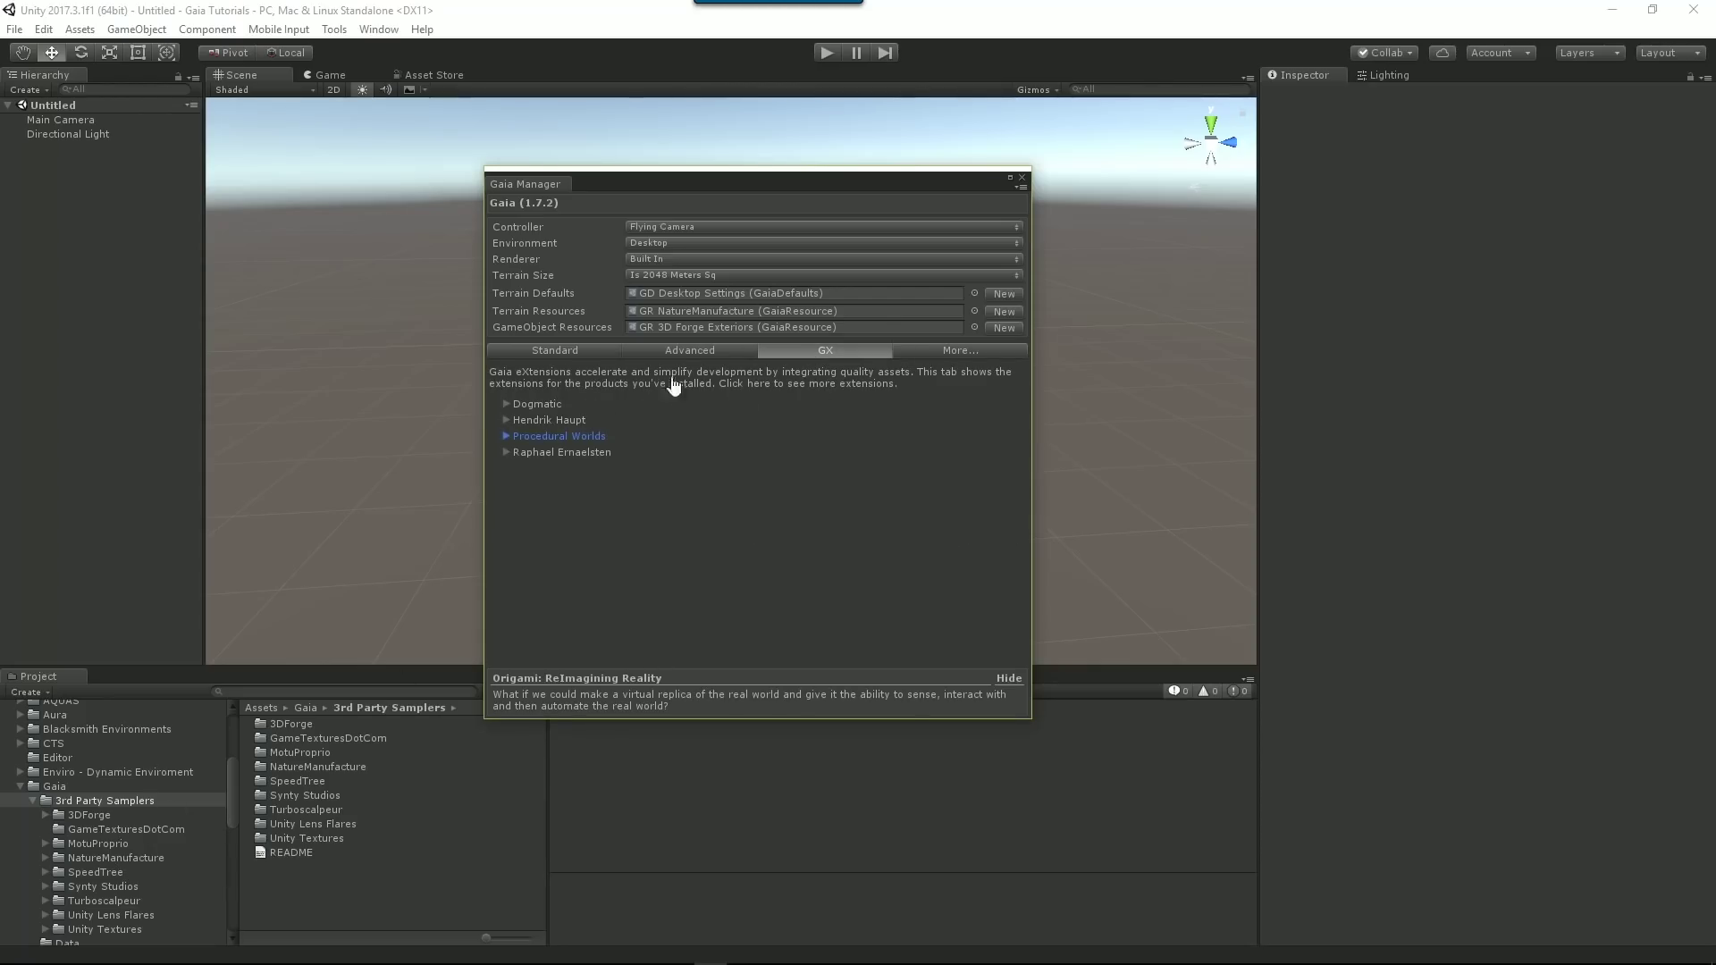
Create the terrain and its stamper with the standard workflow, and move the Gaia Manager clear of the scene.
click(562, 349)
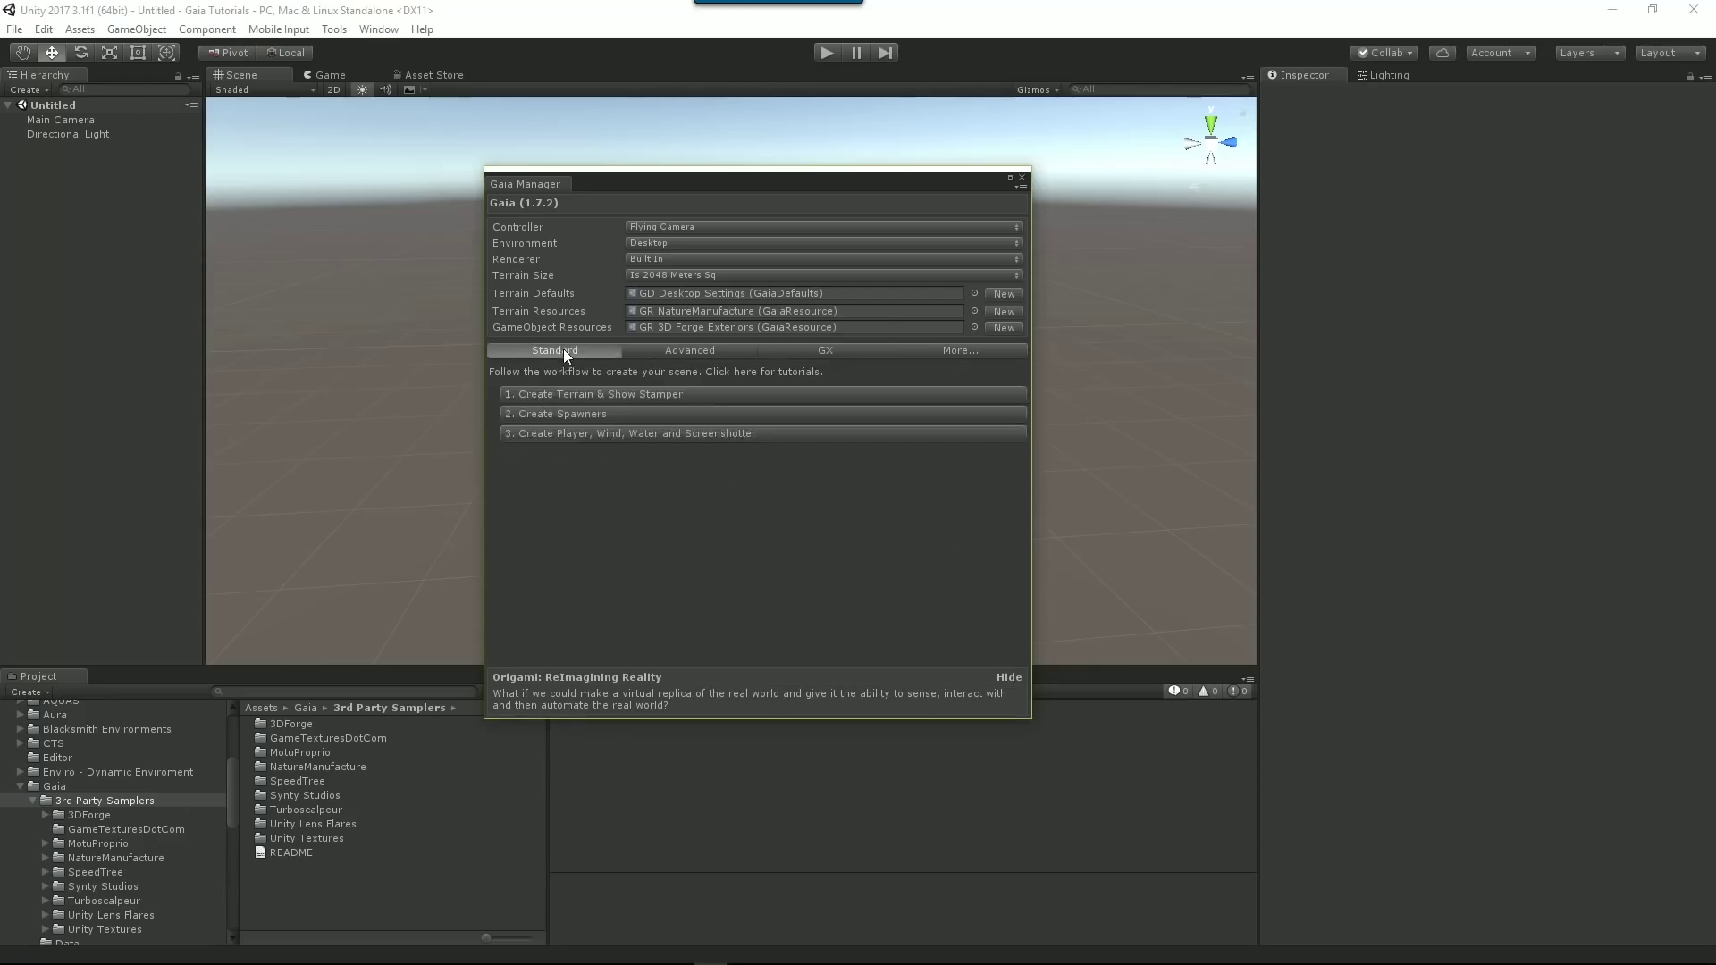
click(631, 394)
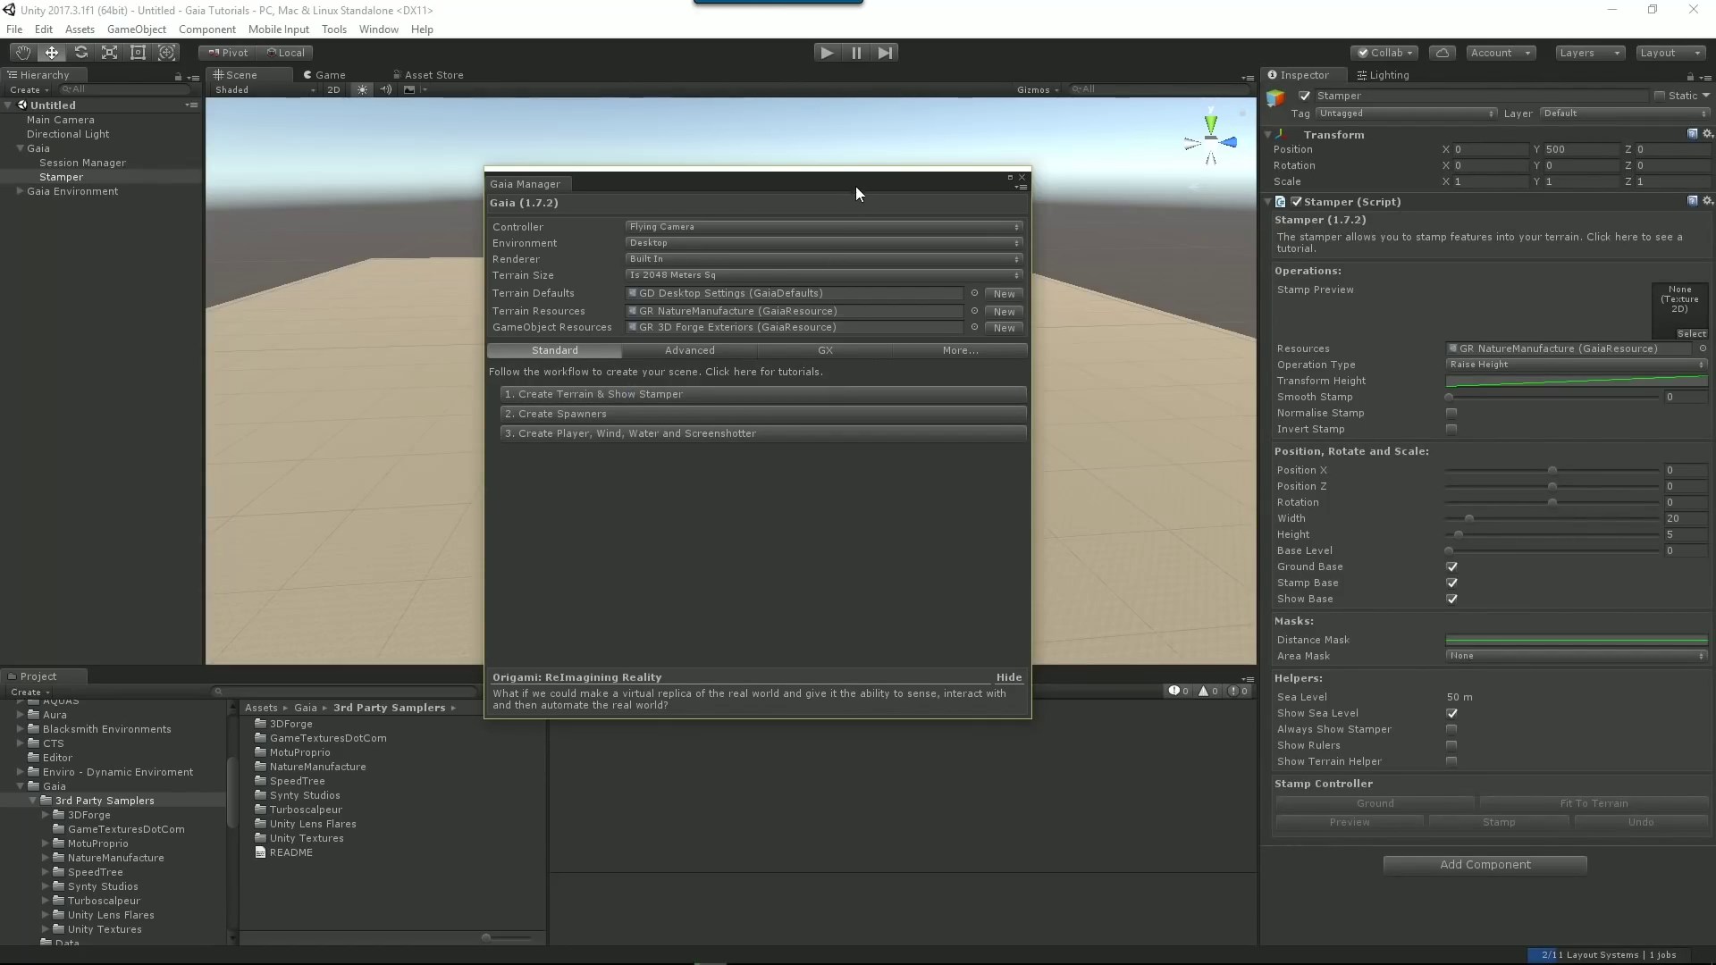
drag(855, 180, 0, 418)
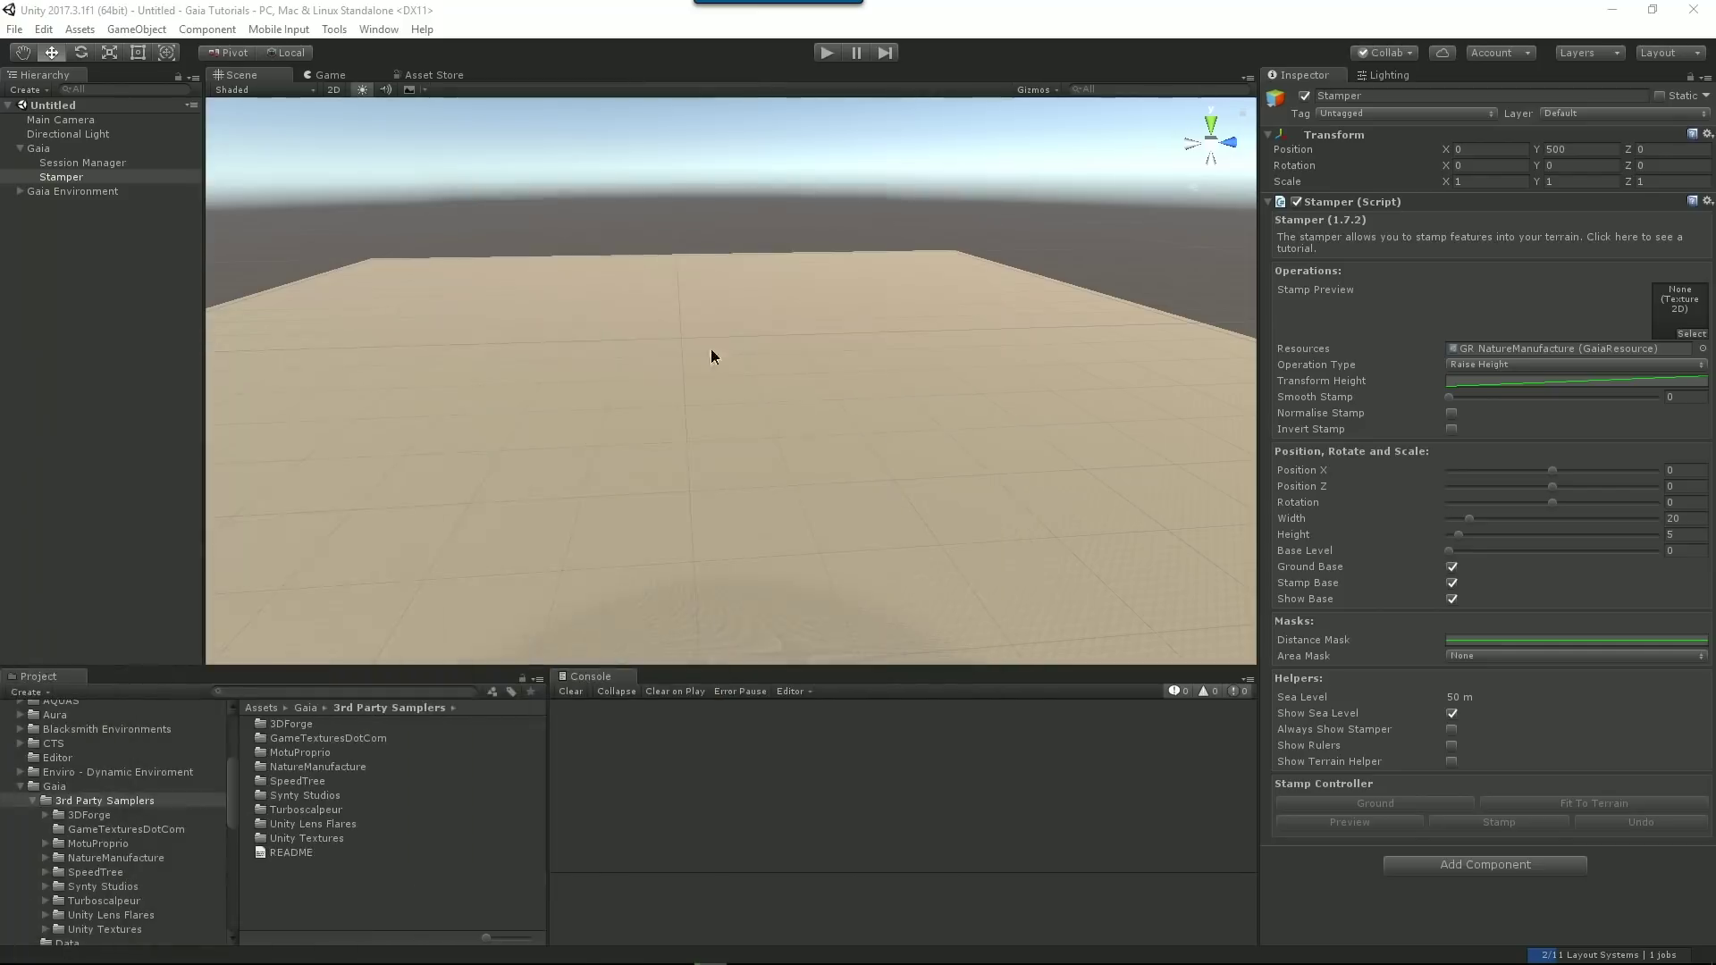
right_drag(712, 351, 671, 426)
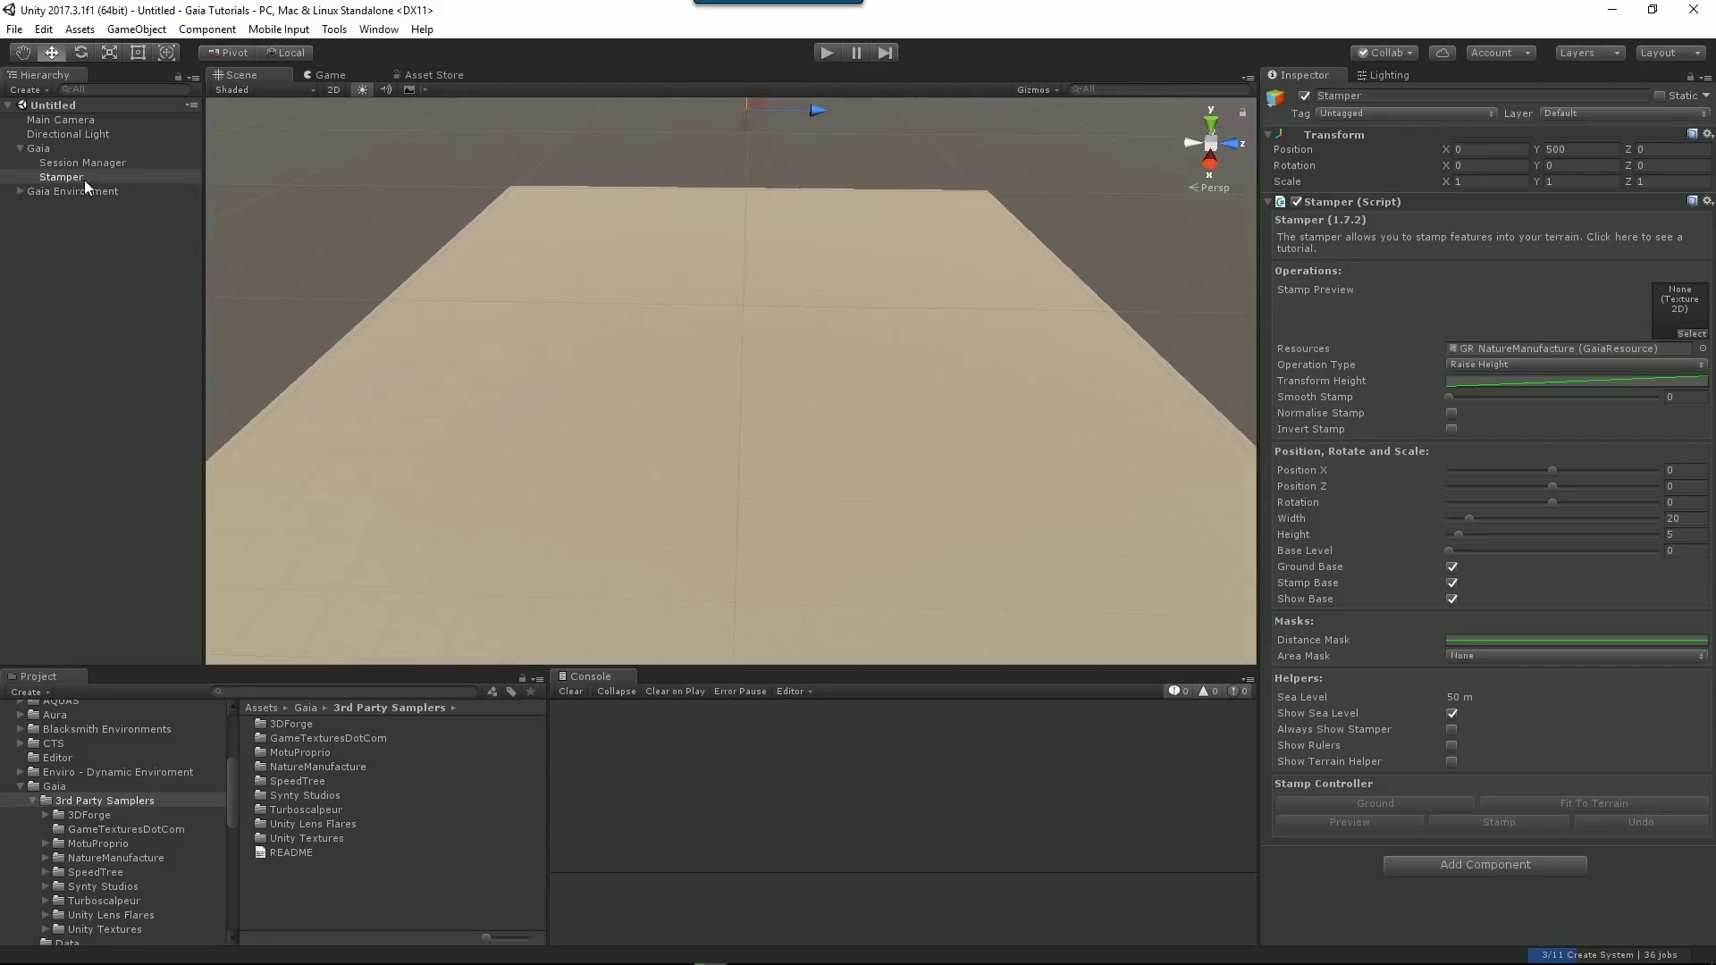
right_drag(750, 345, 746, 344)
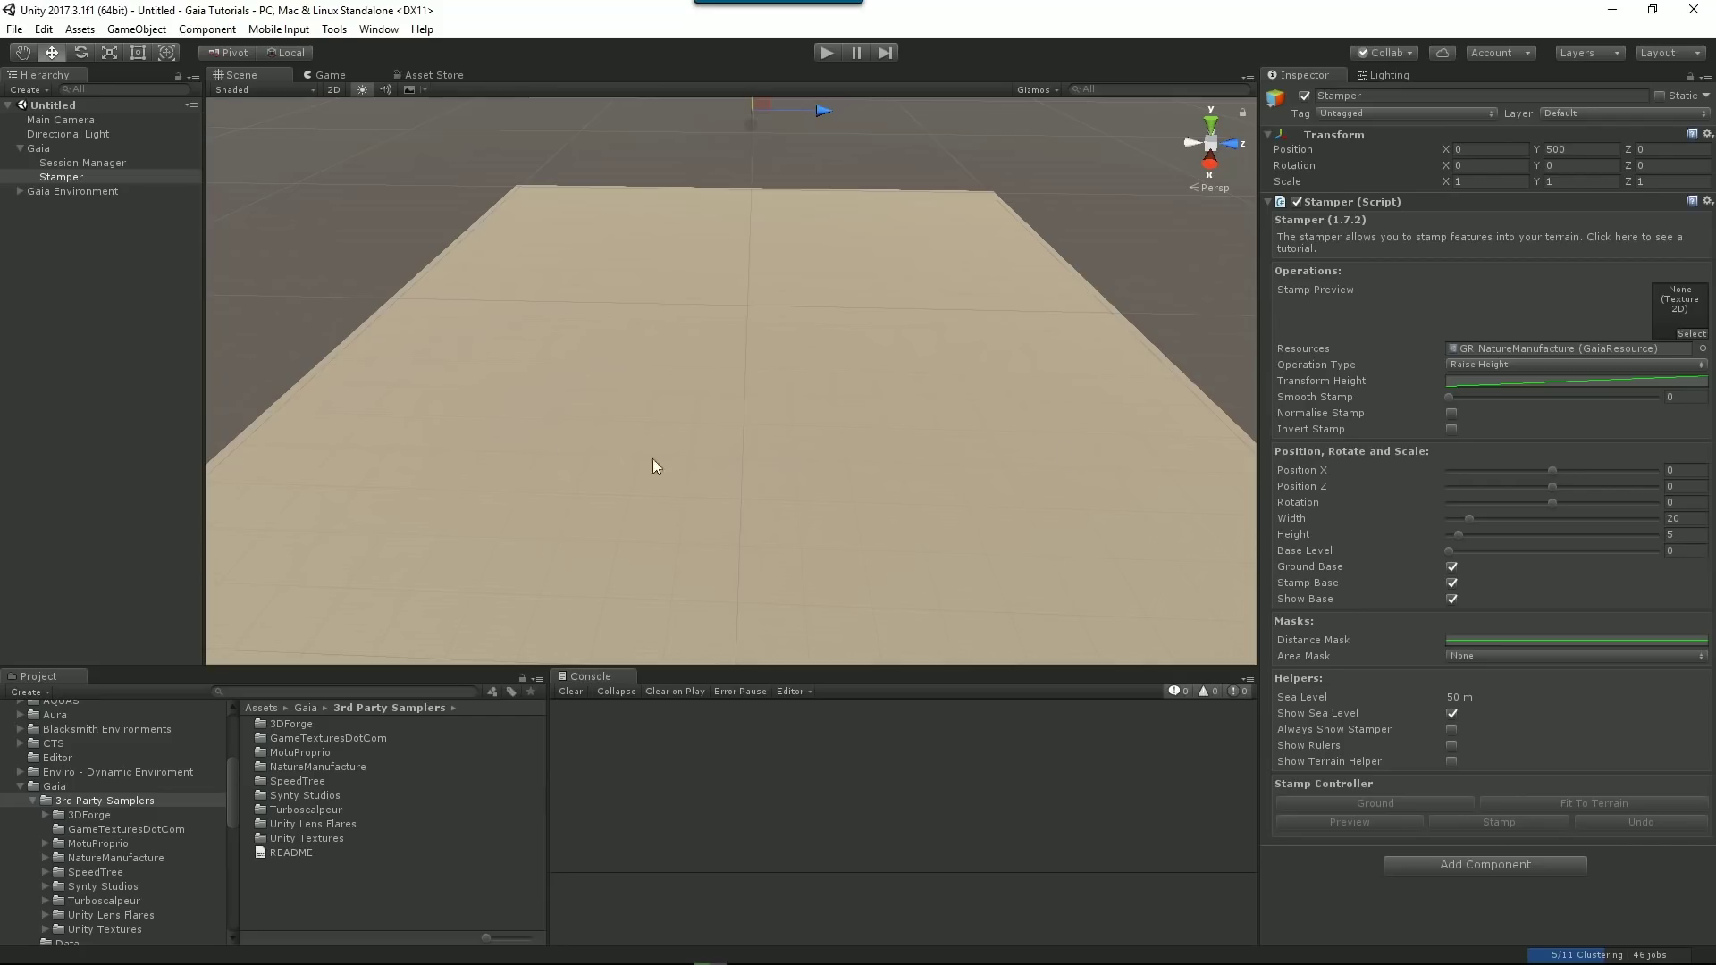
drag(1715, 447, 564, 434)
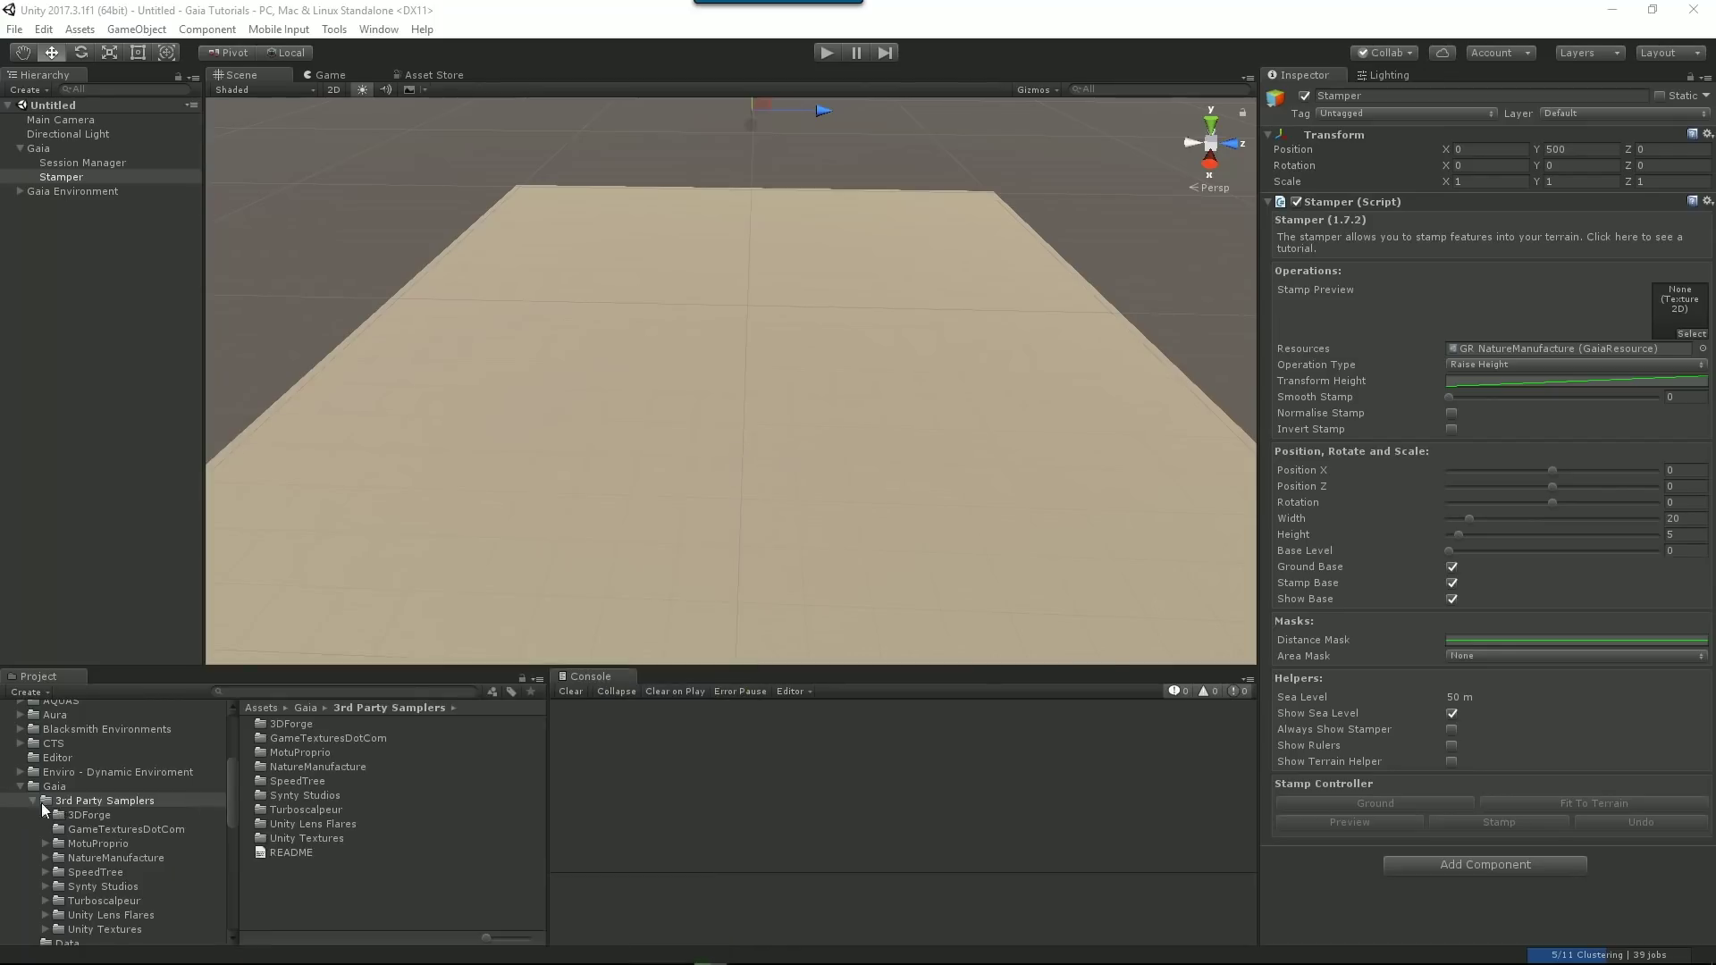
Browse Gaia's Stamps to the Islands folder and preview the Island_1909_1 stamp.
click(36, 802)
scroll(154, 855, down, 5)
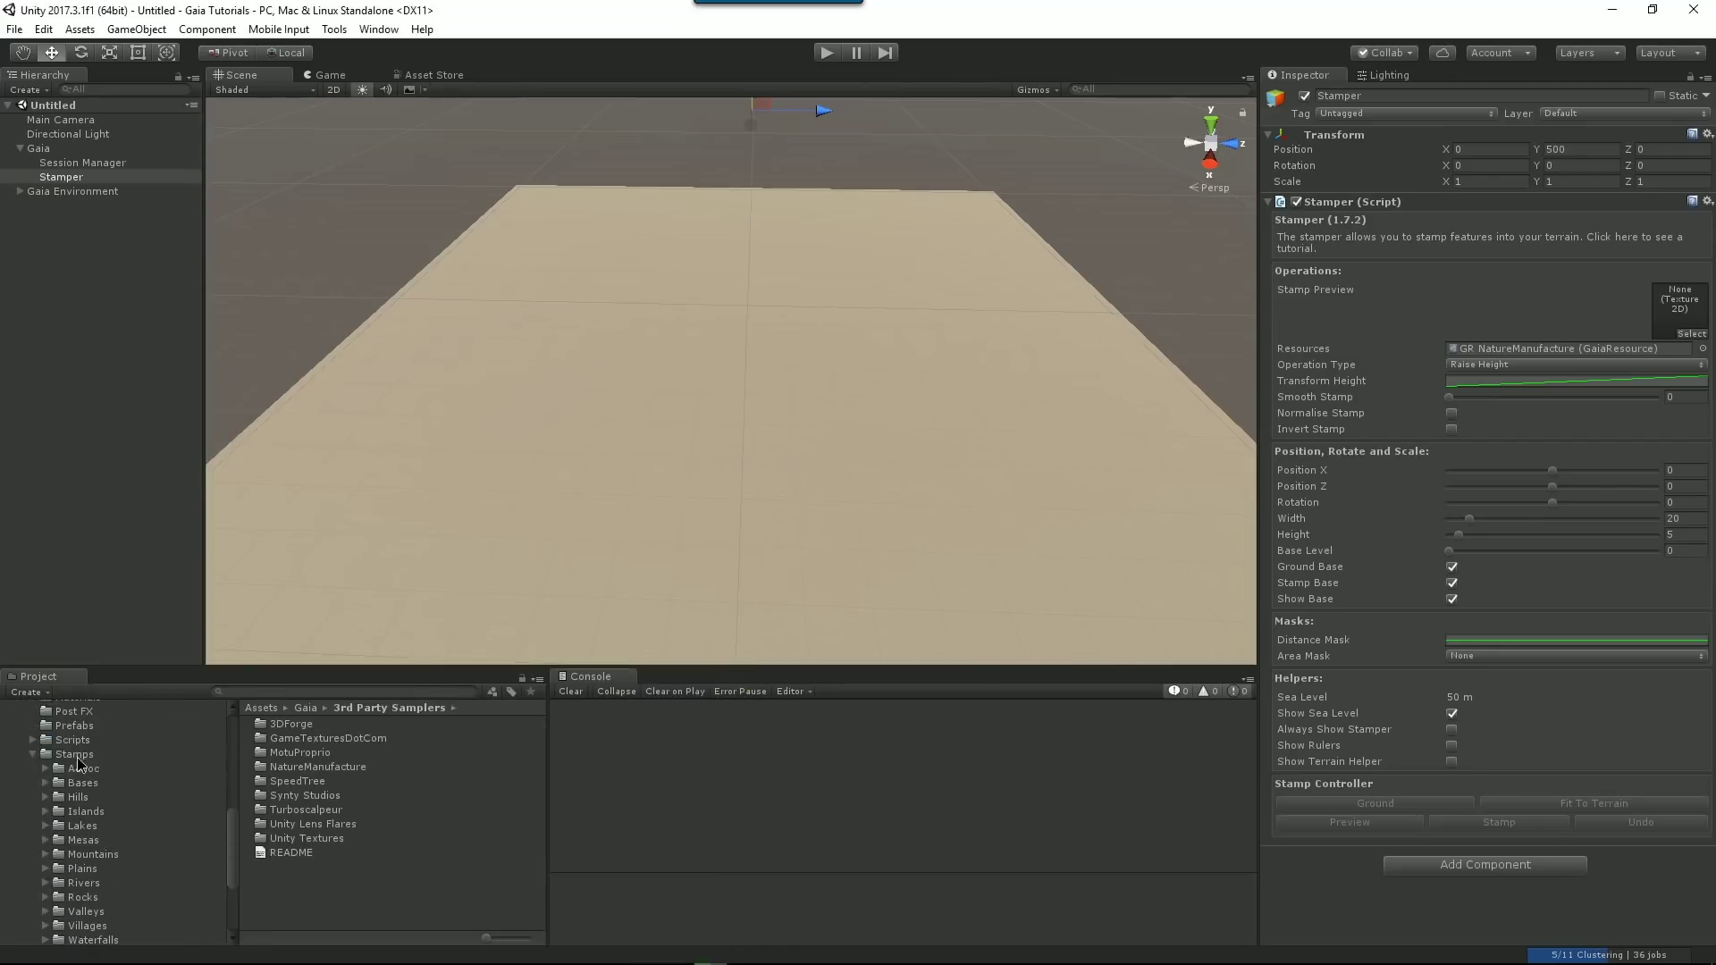
click(77, 755)
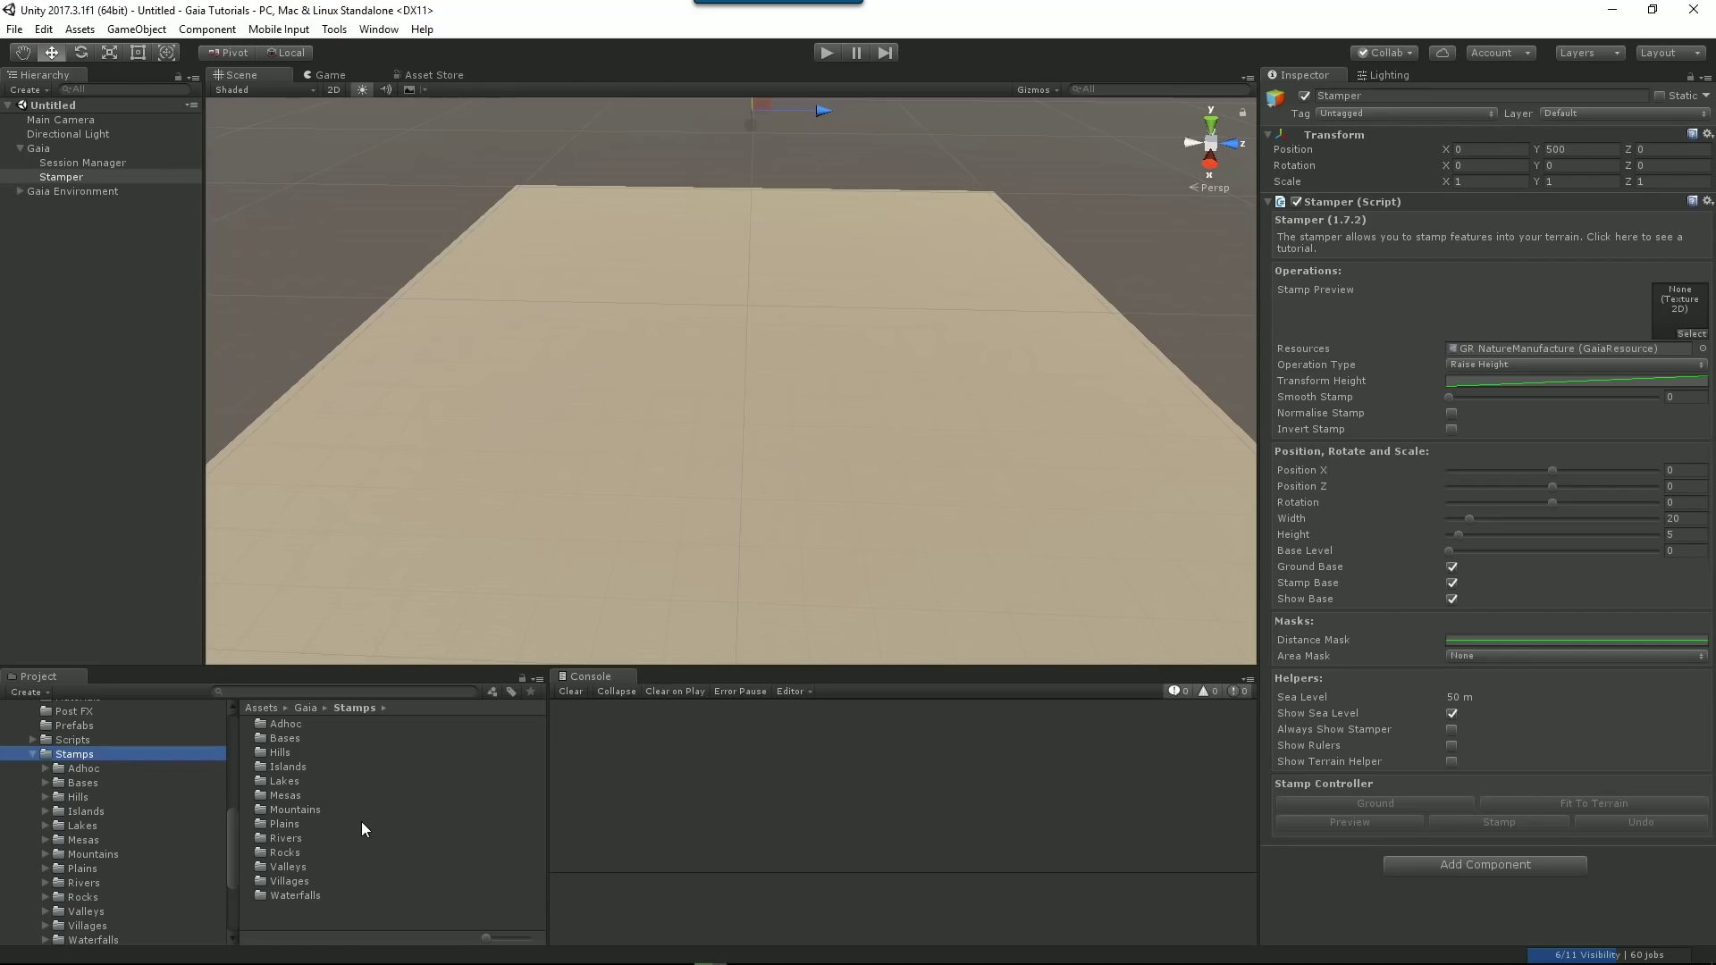
scroll(115, 840, down, 3)
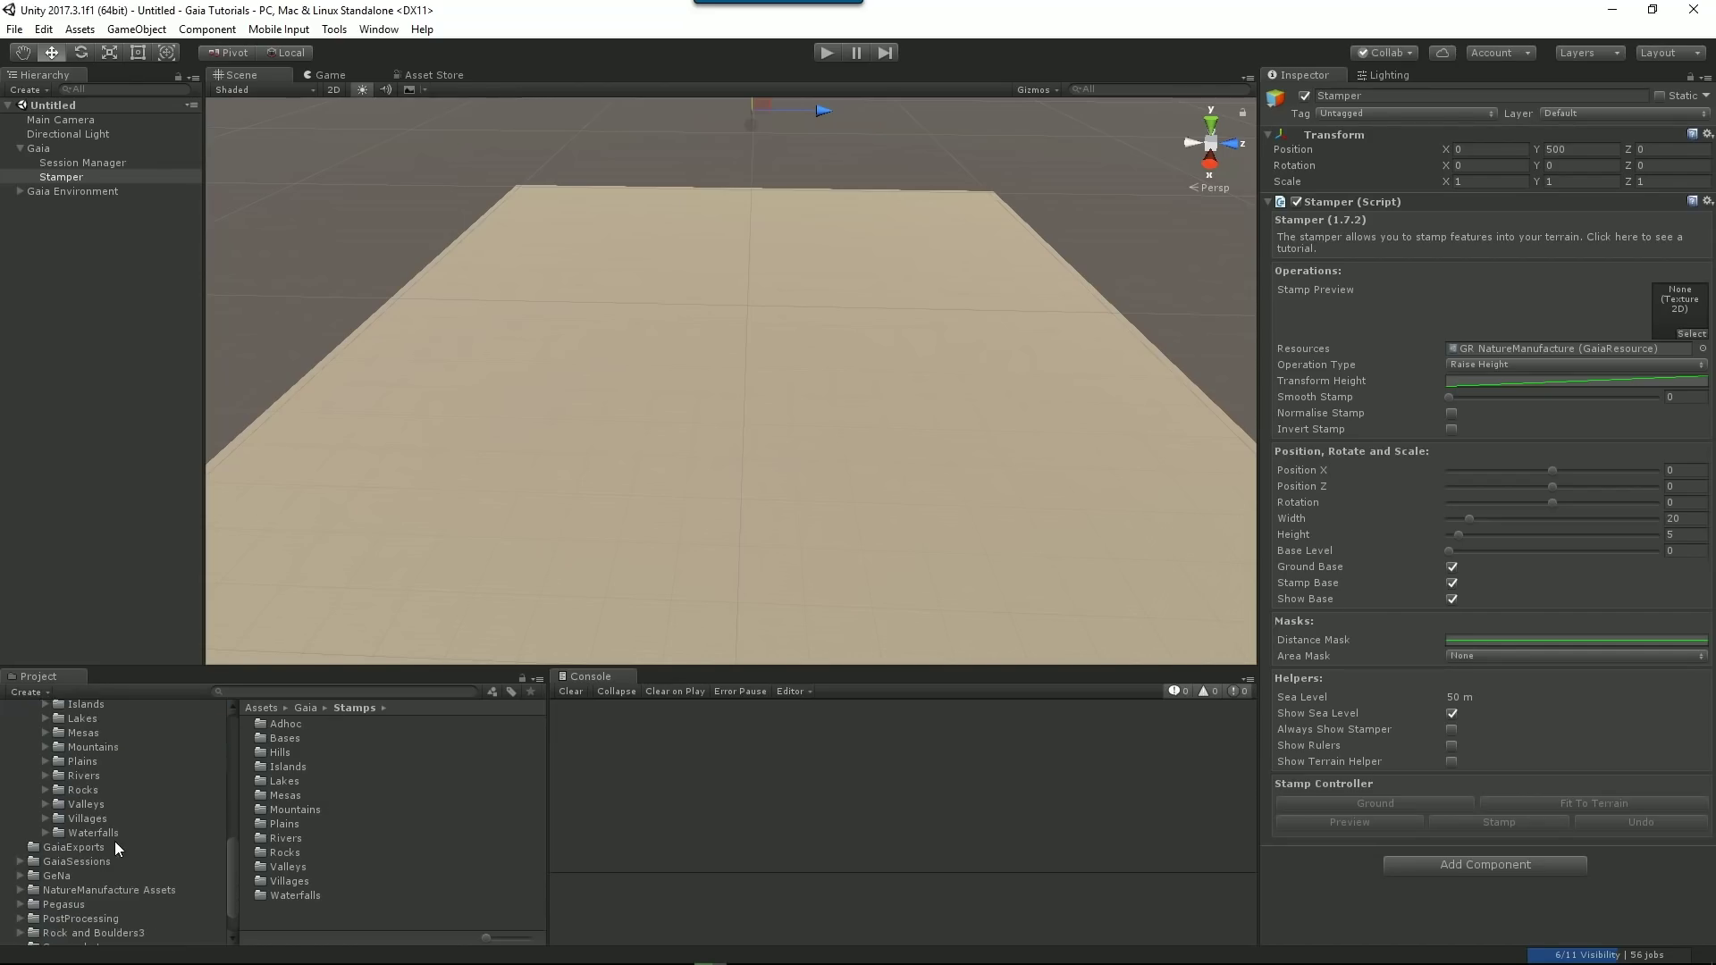
scroll(122, 763, up, 2)
click(125, 759)
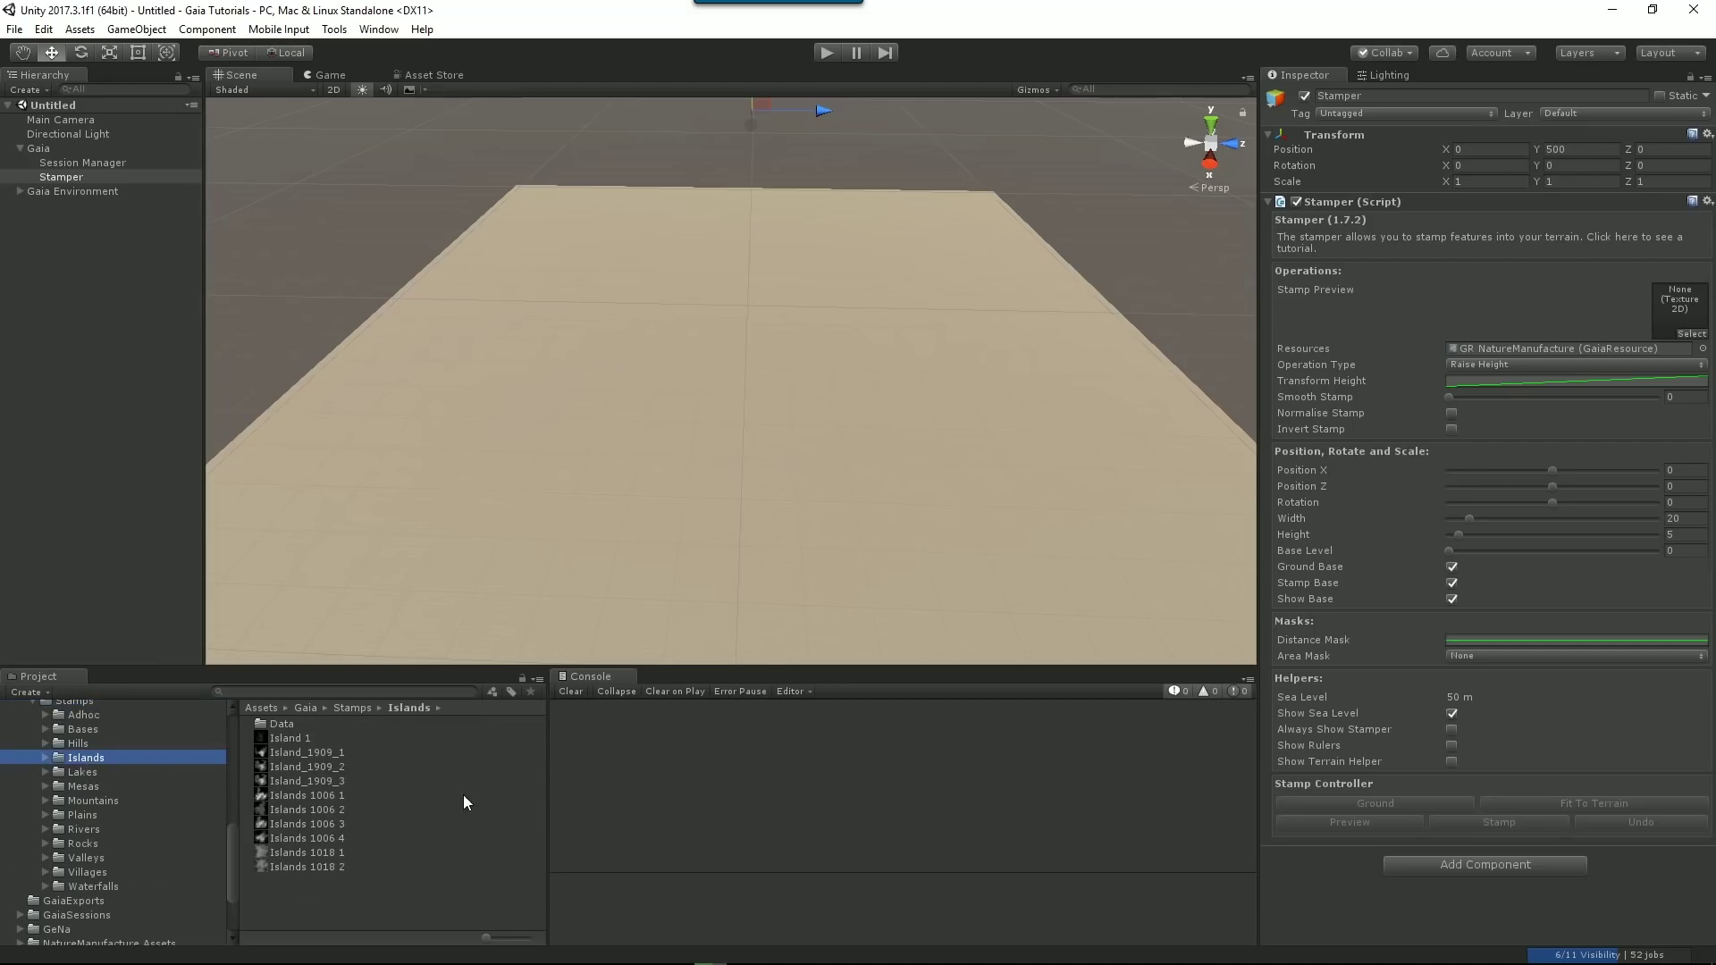
click(281, 752)
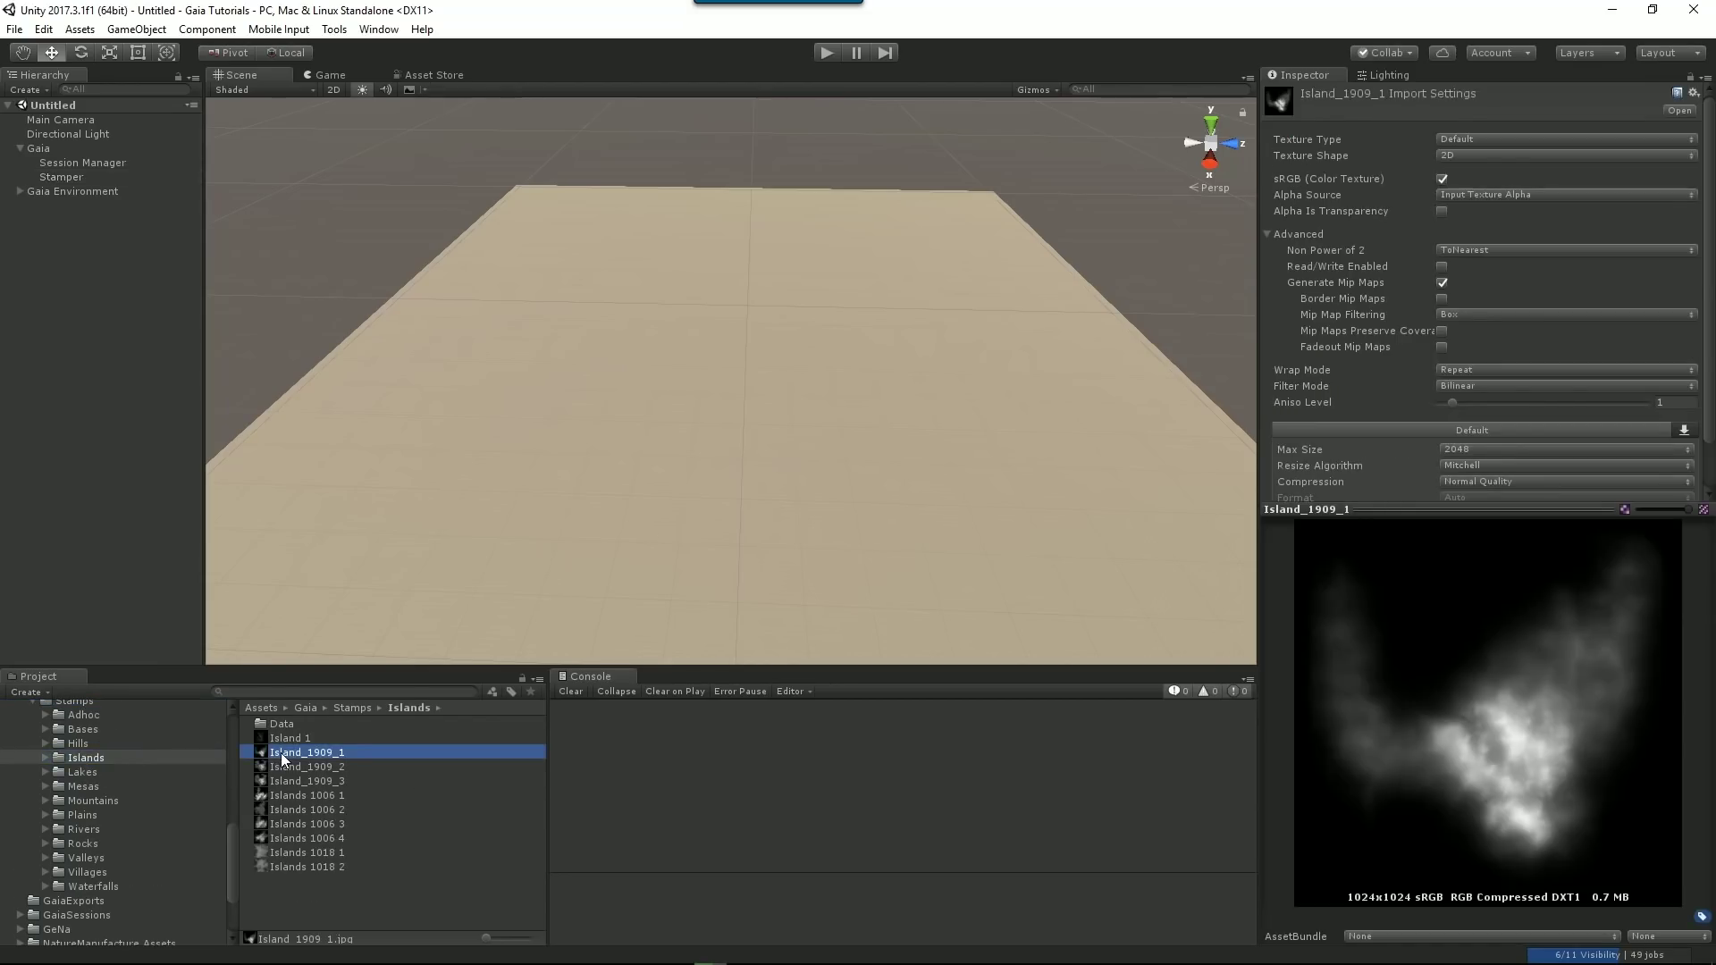
Load the Island_1909_2 stamp into the Stamper's preview and turn off Ground Base.
click(64, 177)
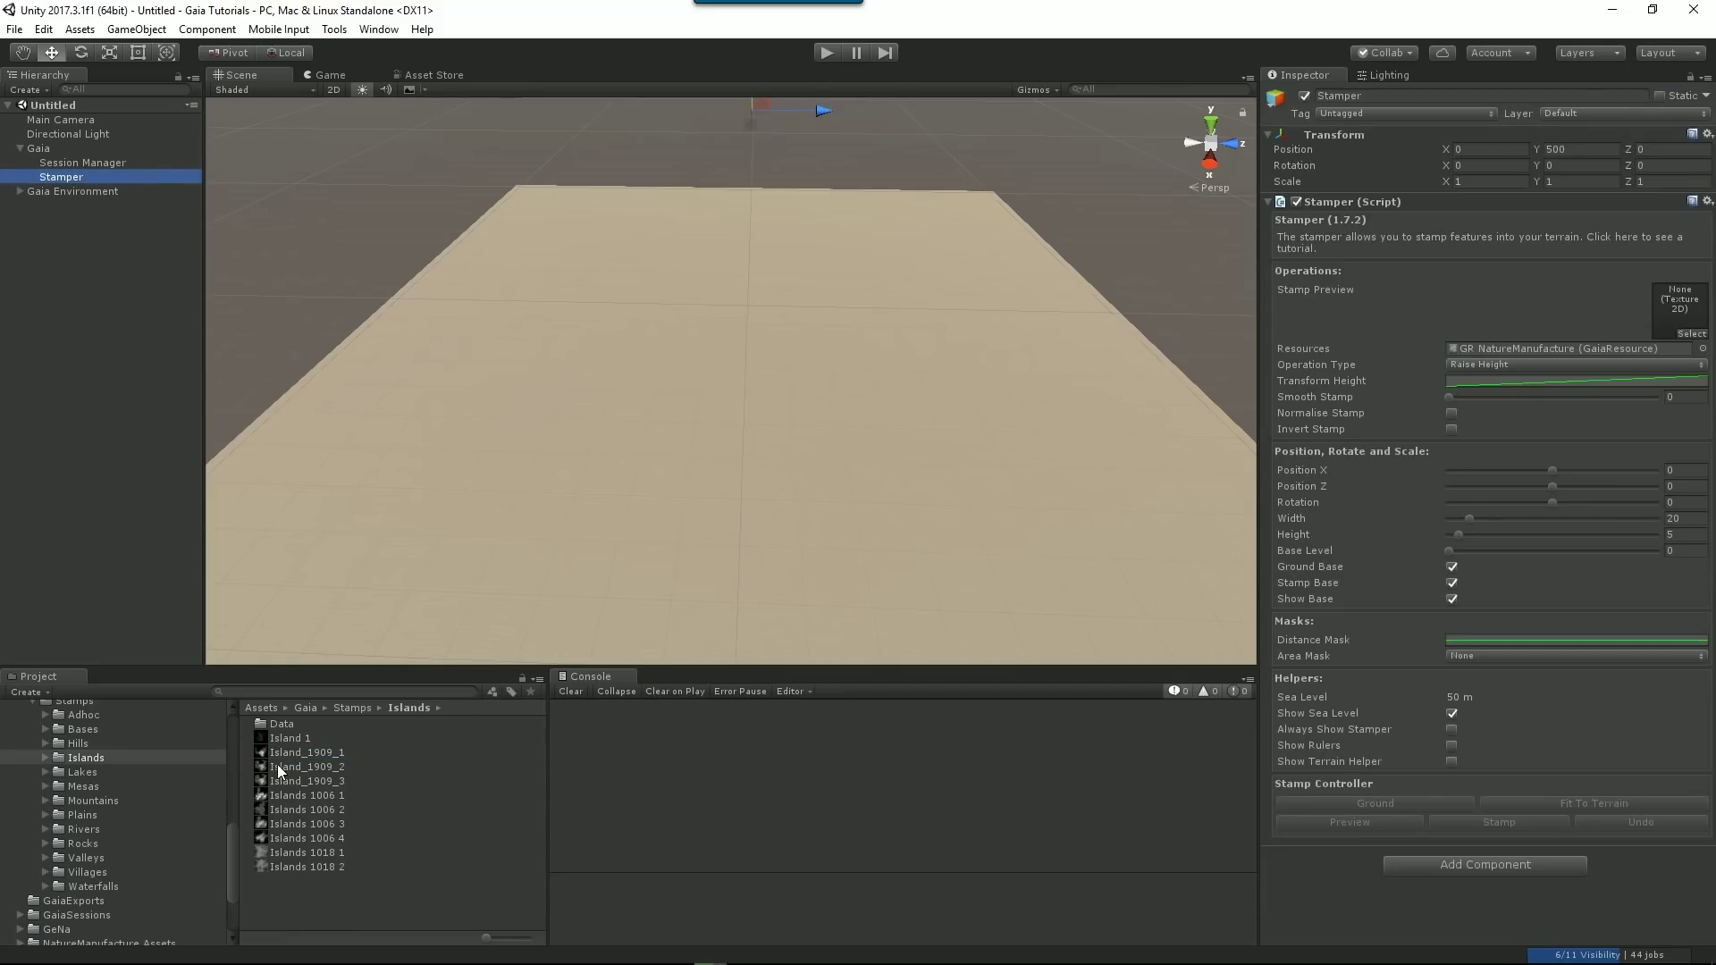
drag(277, 764, 1669, 319)
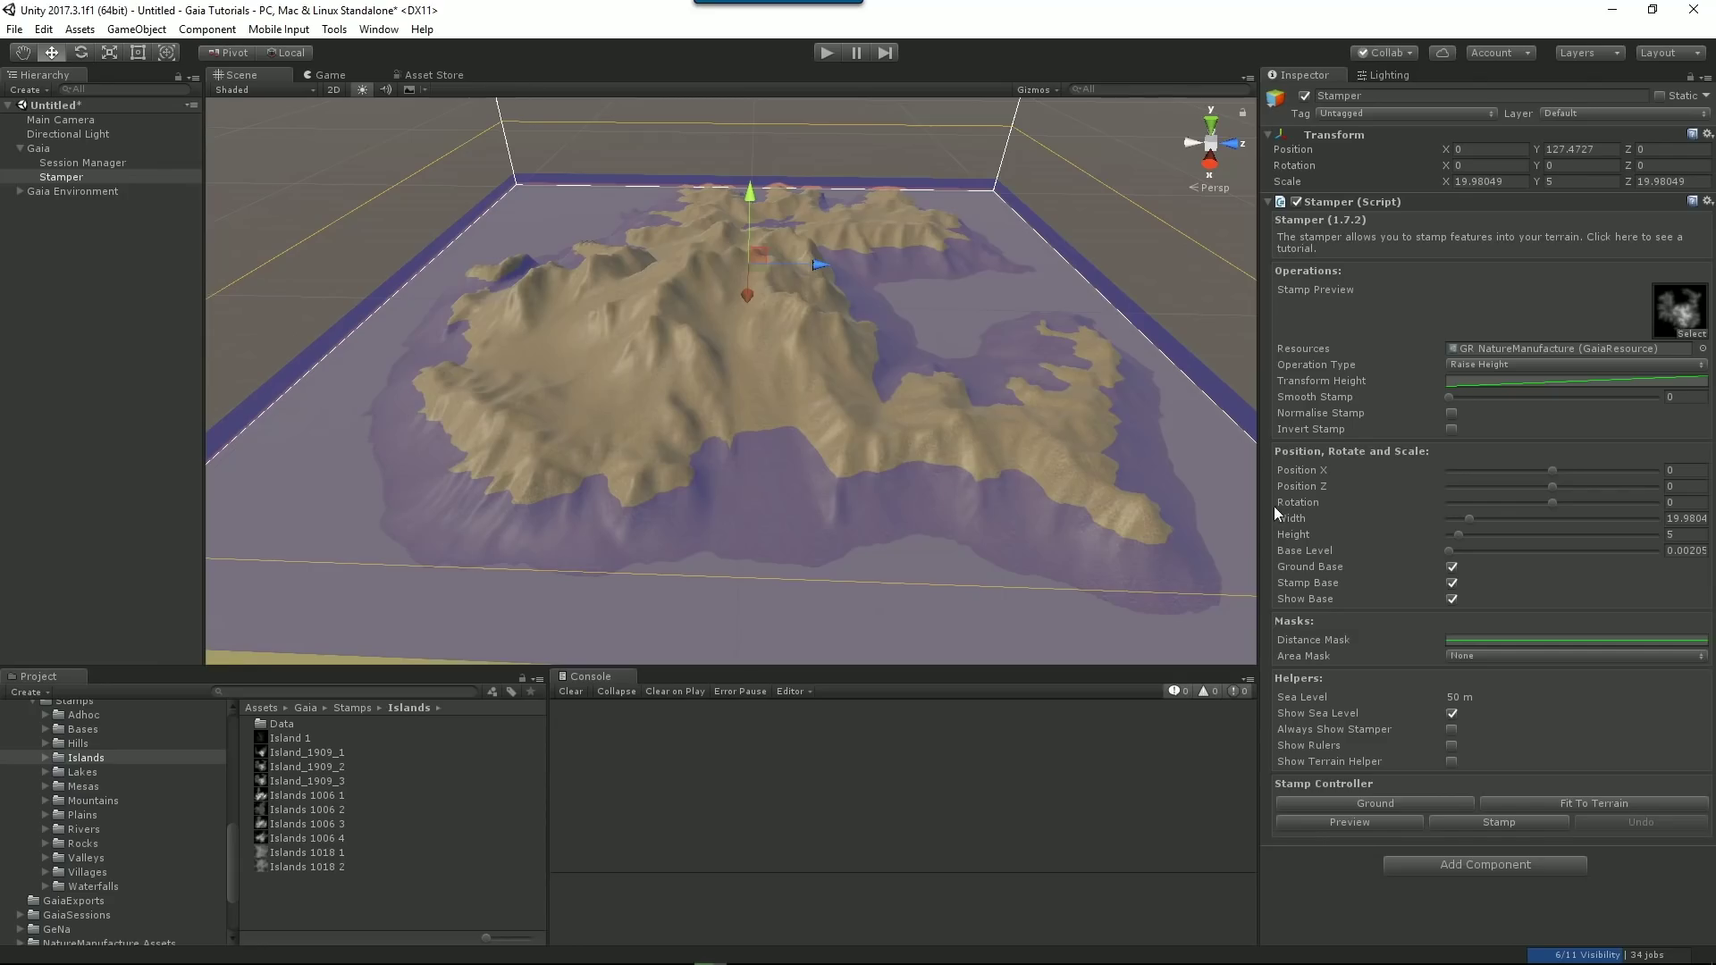
click(1451, 584)
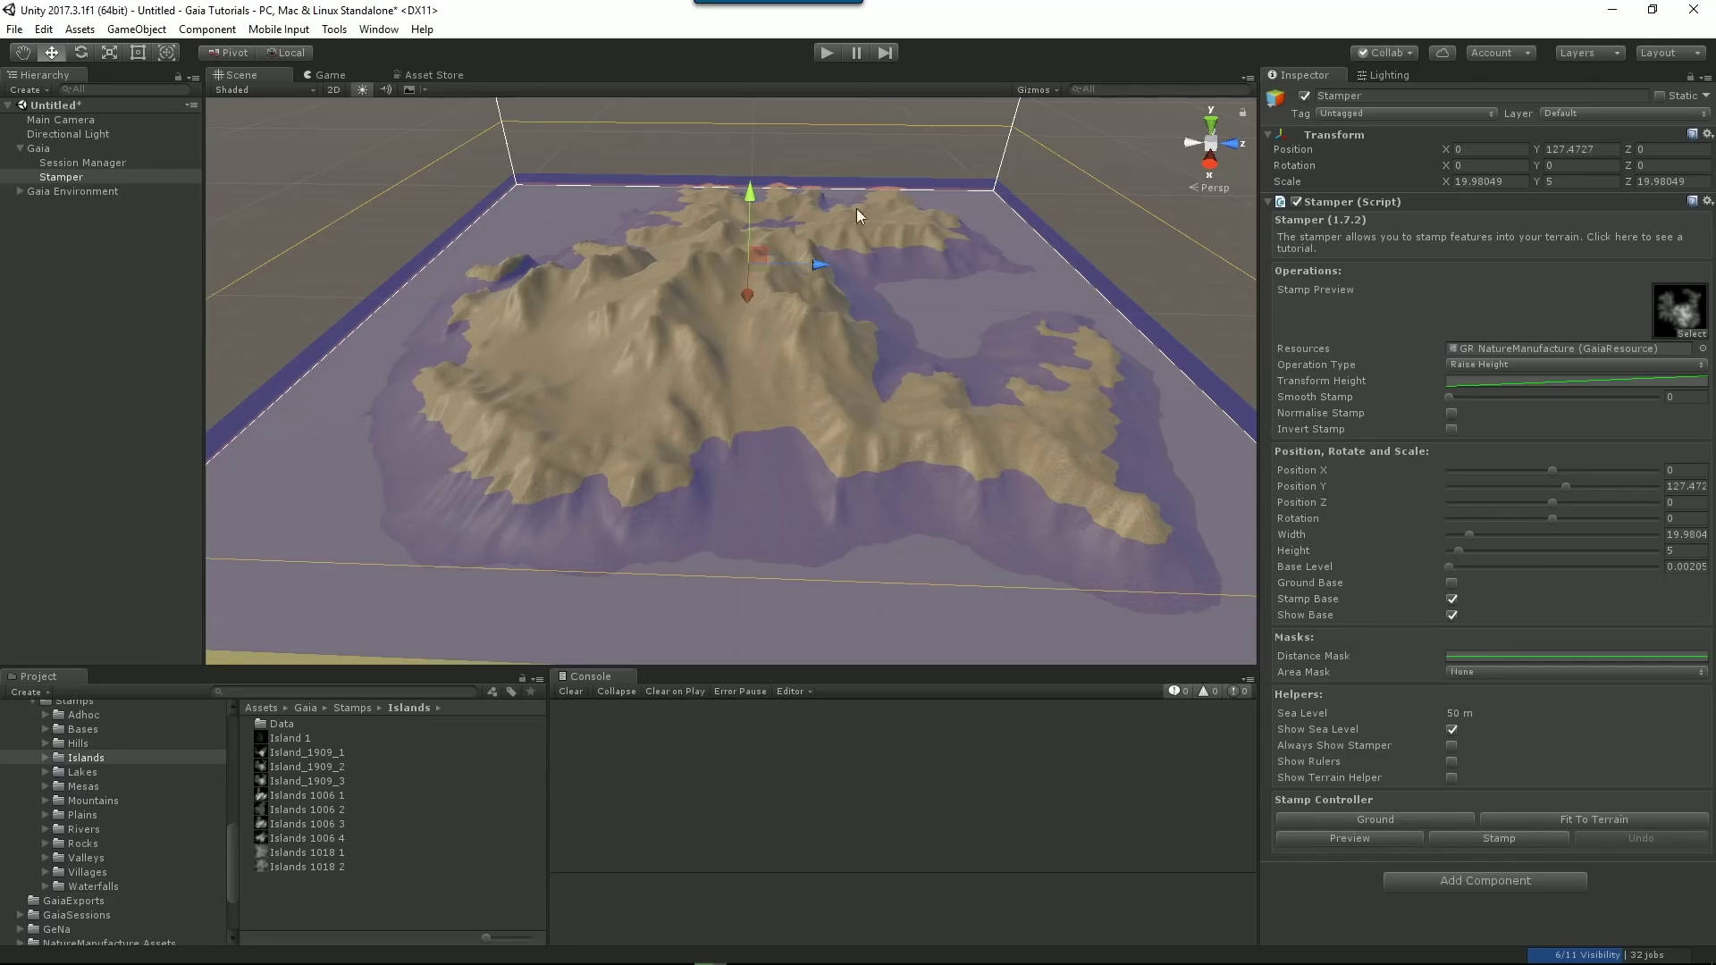
Raise the island stamp to Y position 166 and stamp it into the terrain.
drag(753, 198, 753, 180)
scroll(1022, 567, up, 2)
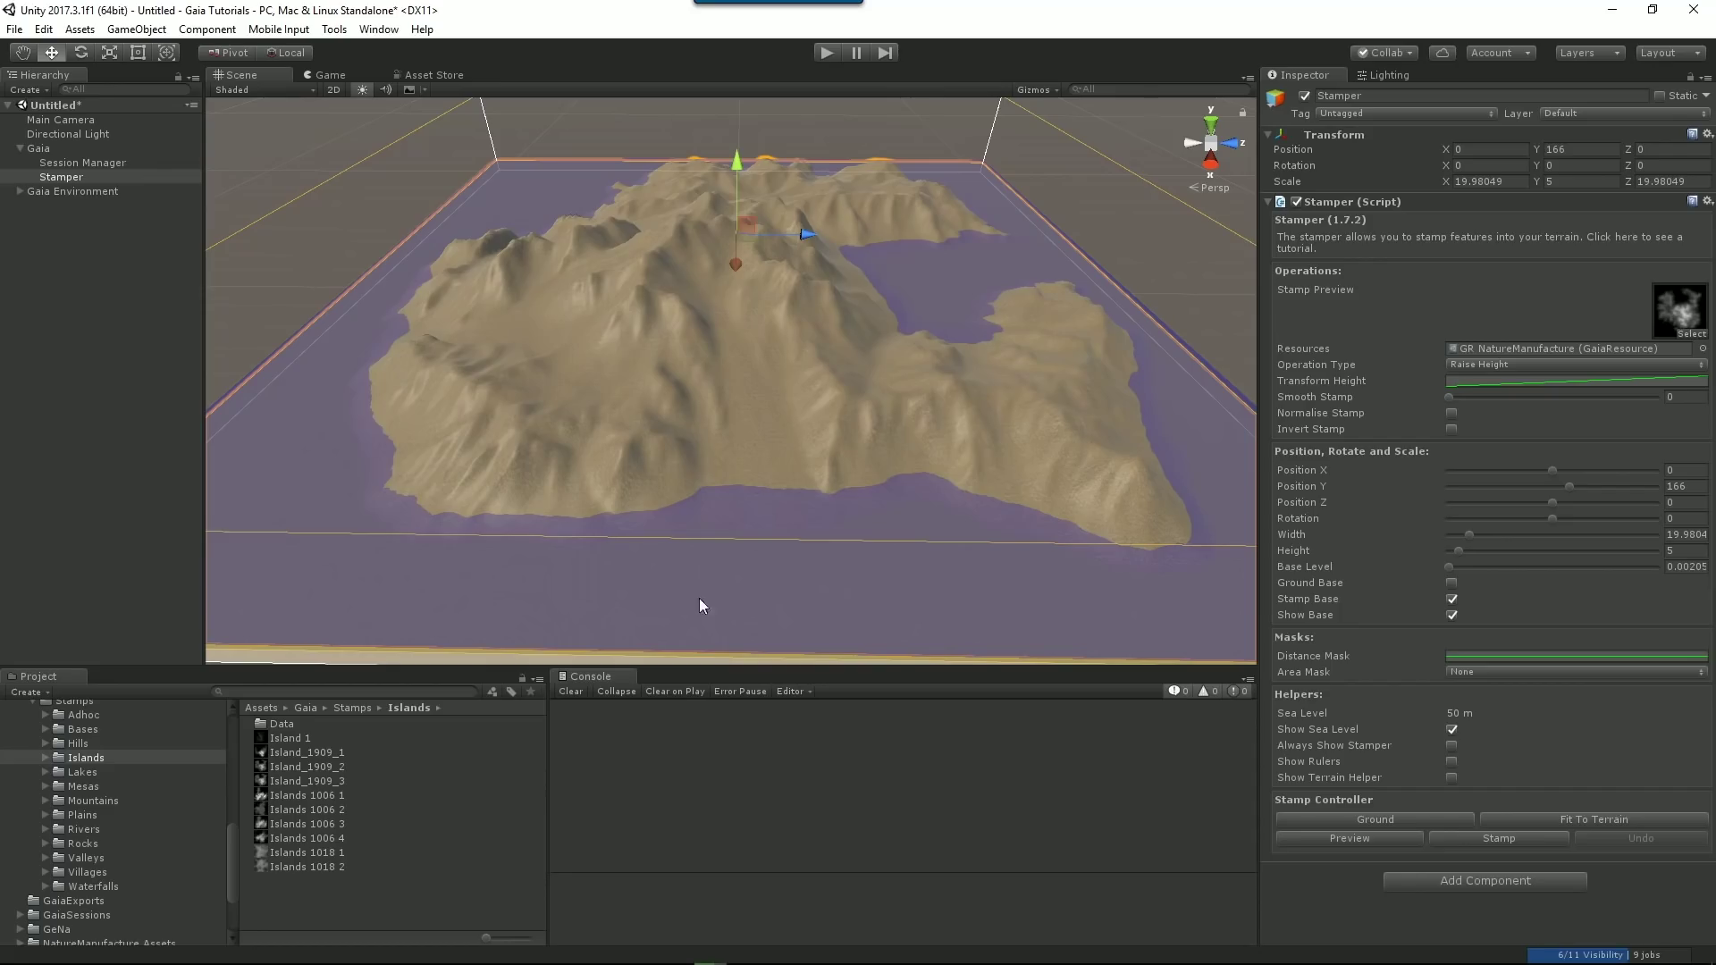
click(1488, 840)
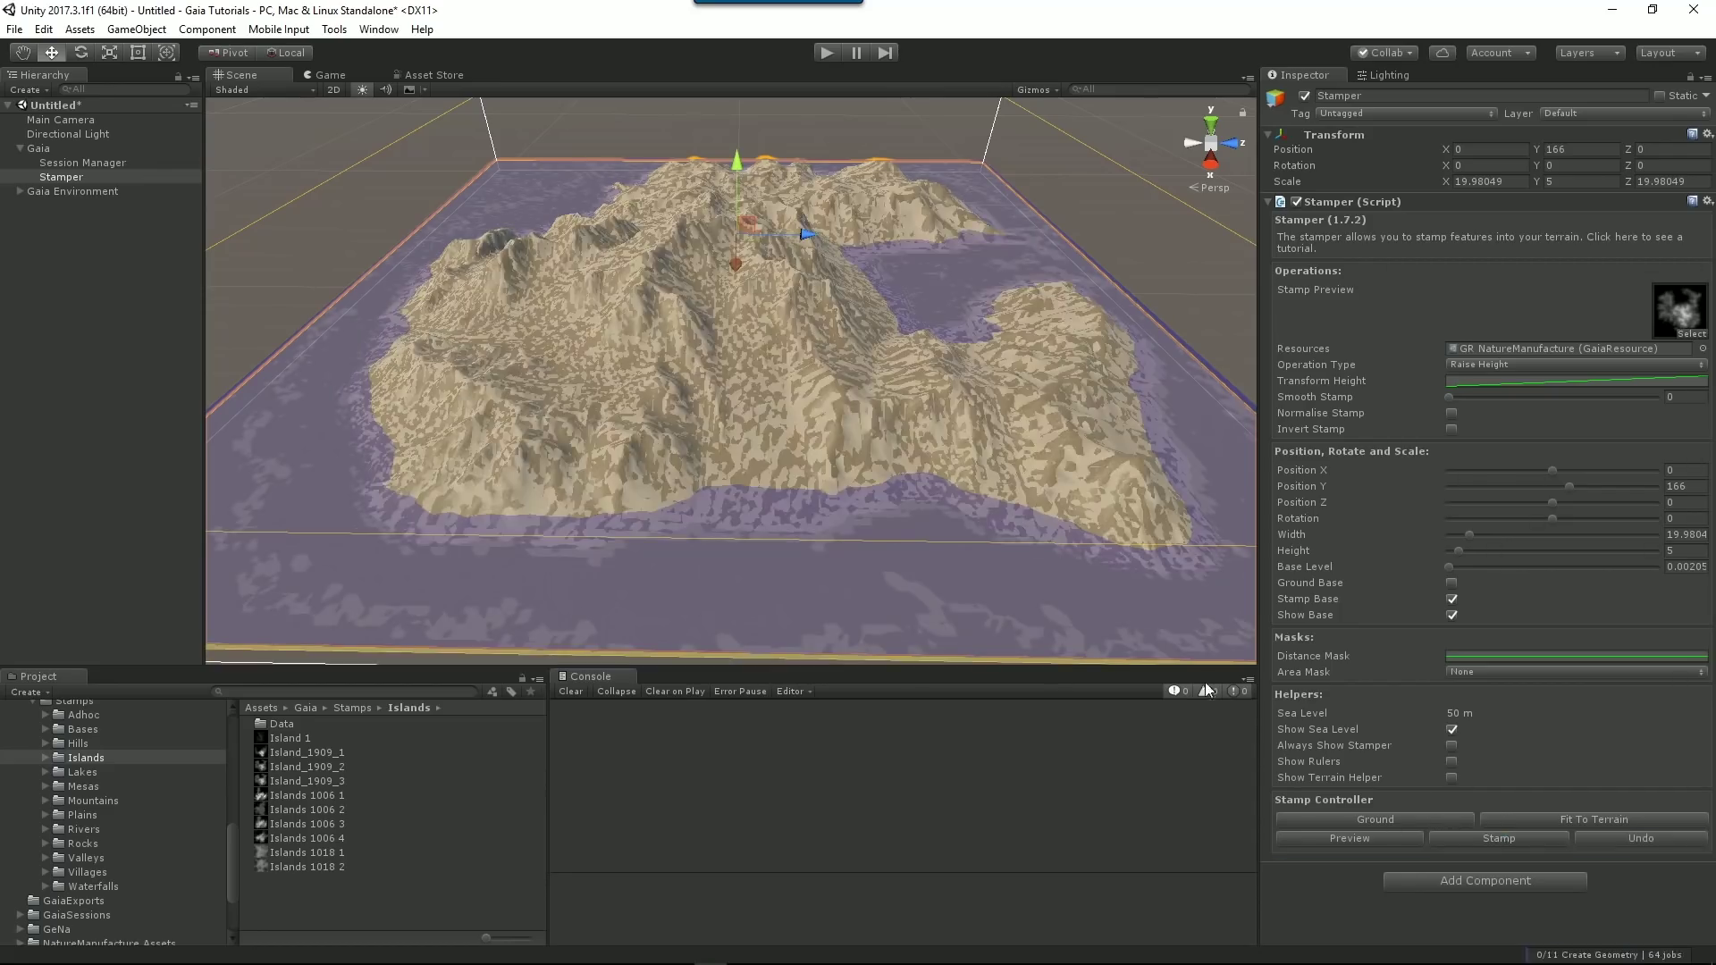
mouse_move(1091, 587)
alt+mouse_down()
mouse_move(998, 545)
mouse_move(804, 560)
mouse_move(796, 544)
mouse_move(755, 565)
mouse_move(946, 550)
mouse_move(908, 643)
mouse_move(1016, 651)
mouse_move(1024, 553)
alt+mouse_up()
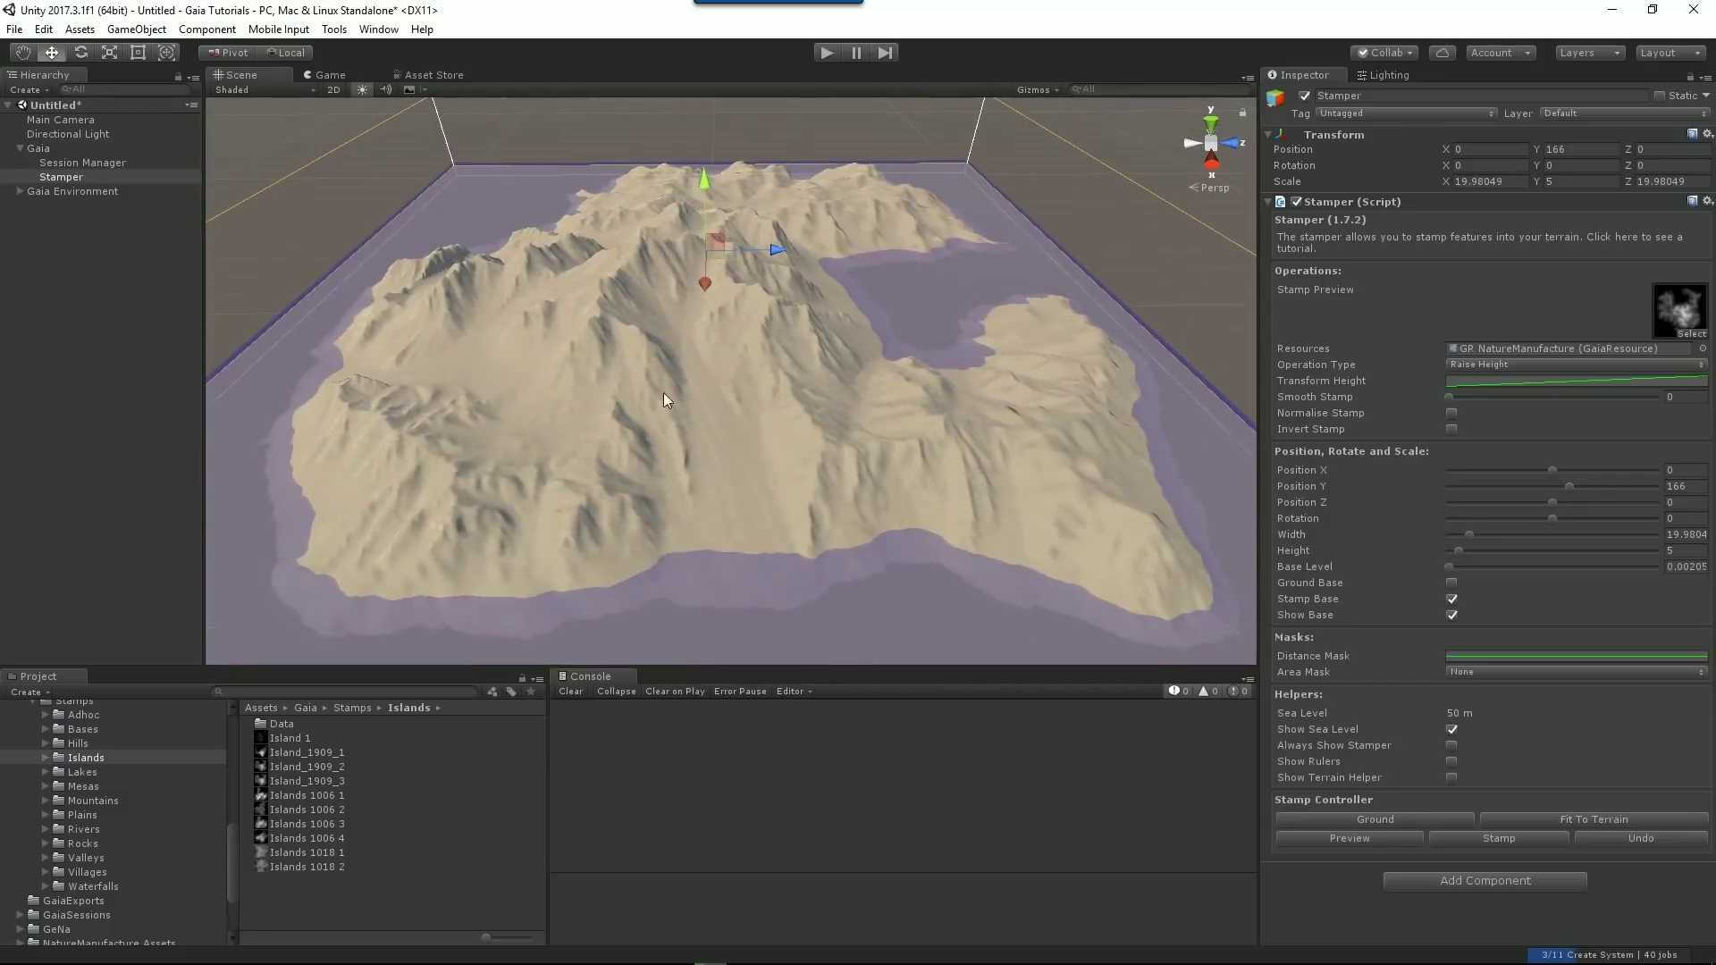
Set the Pixel Error of the terrain under Gaia Environment to 1.
click(20, 191)
click(87, 206)
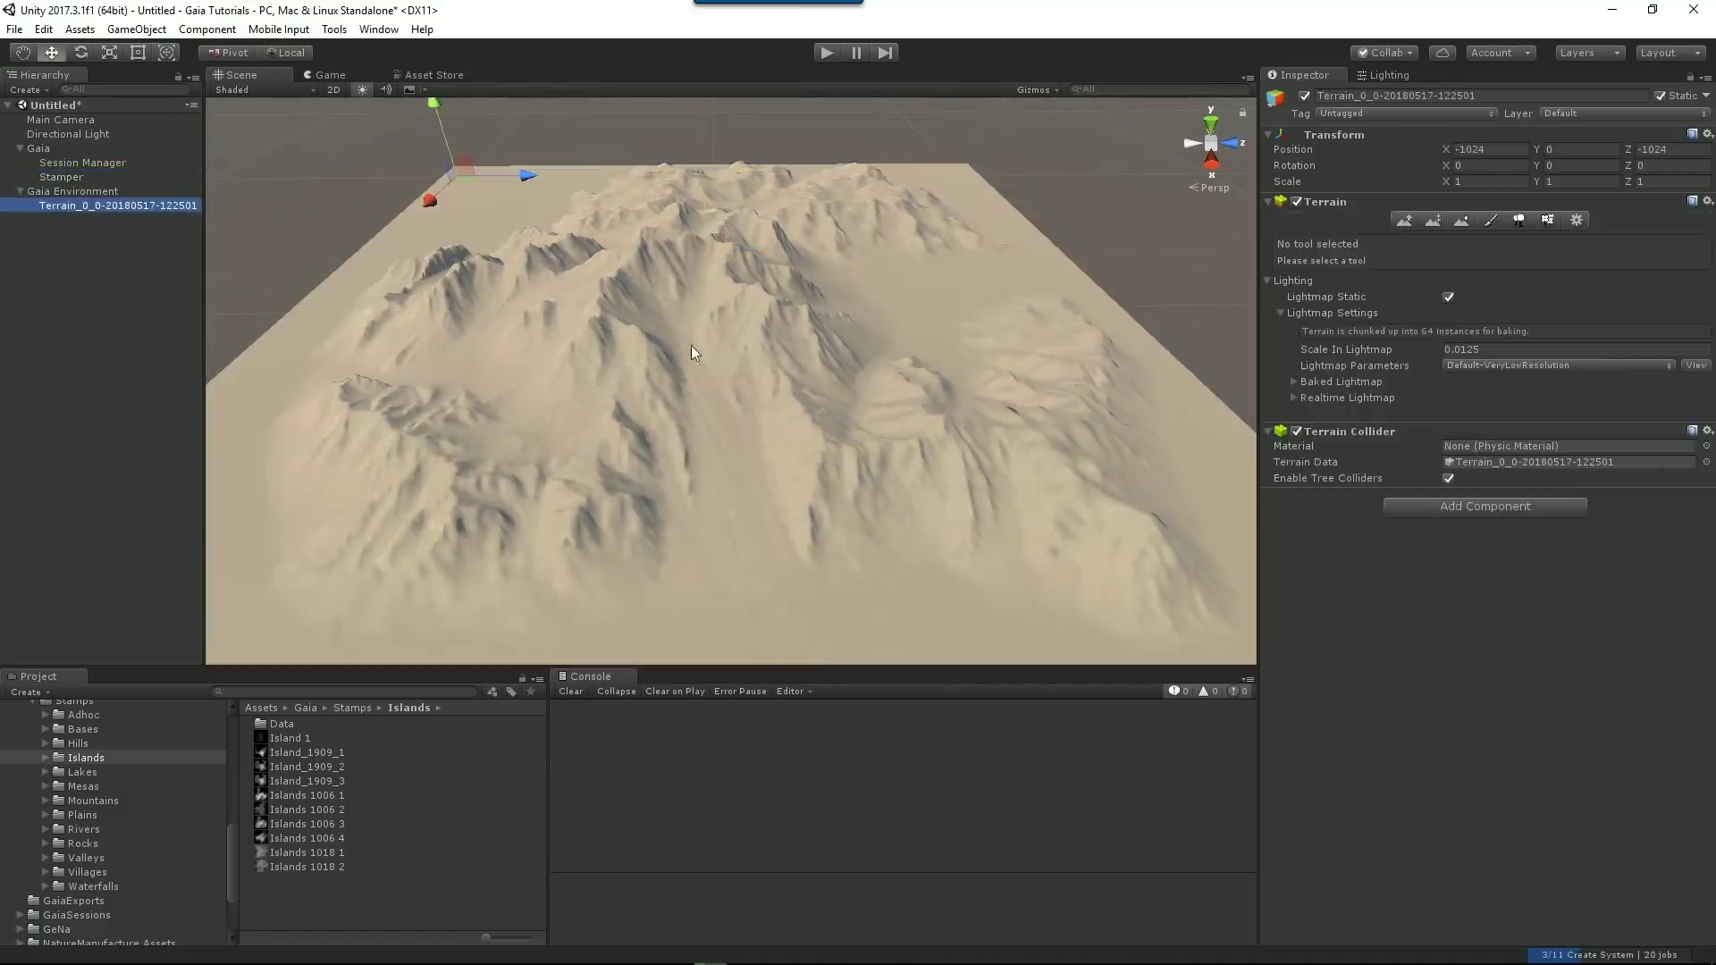
click(1579, 220)
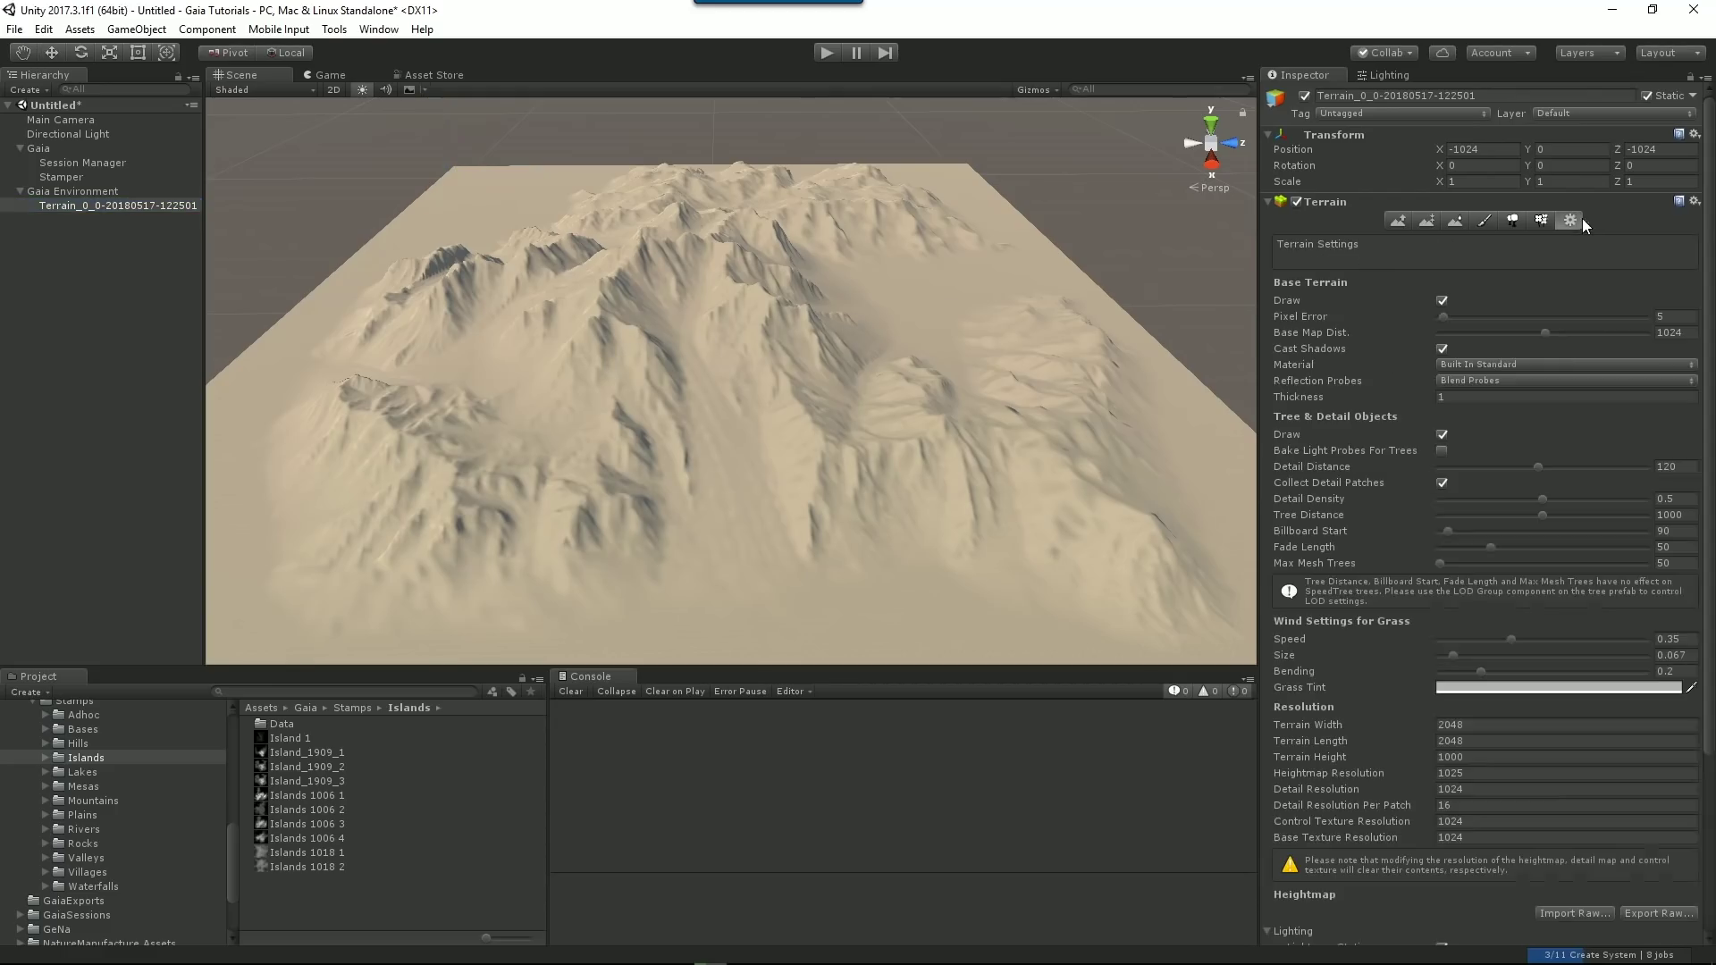
drag(1442, 316, 1437, 317)
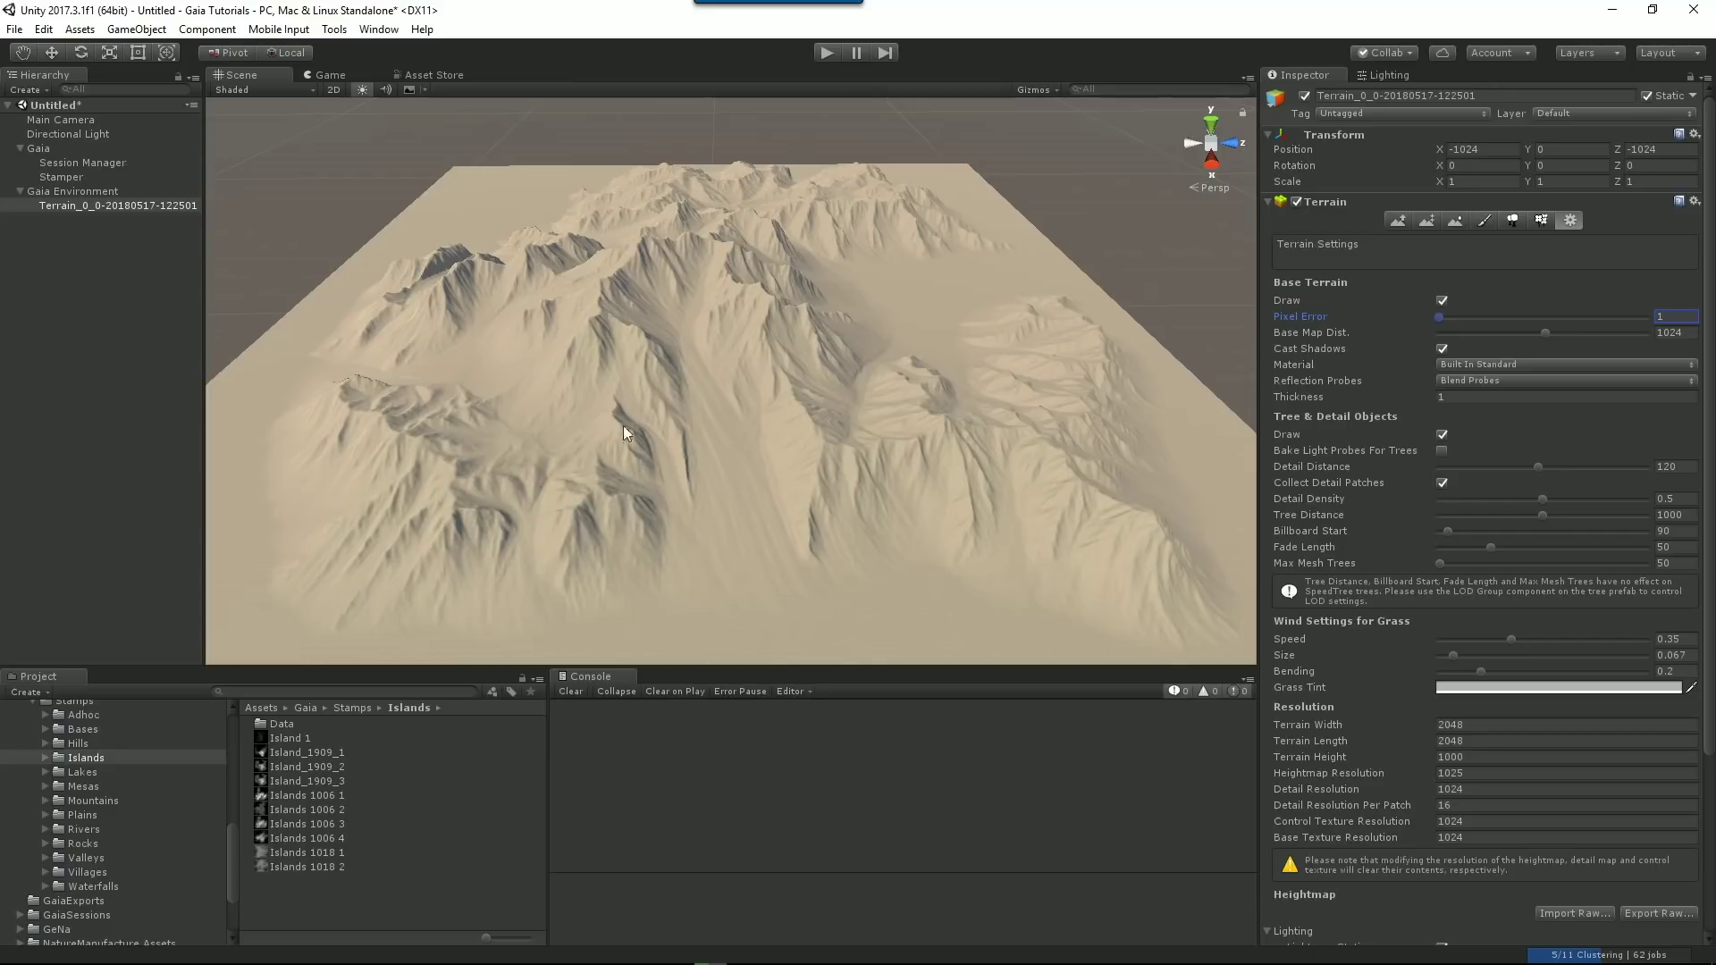
Browse the Plains and Hills stamps, enlarge their thumbnails, and load Hills_0209_1 into the Stamper.
click(80, 176)
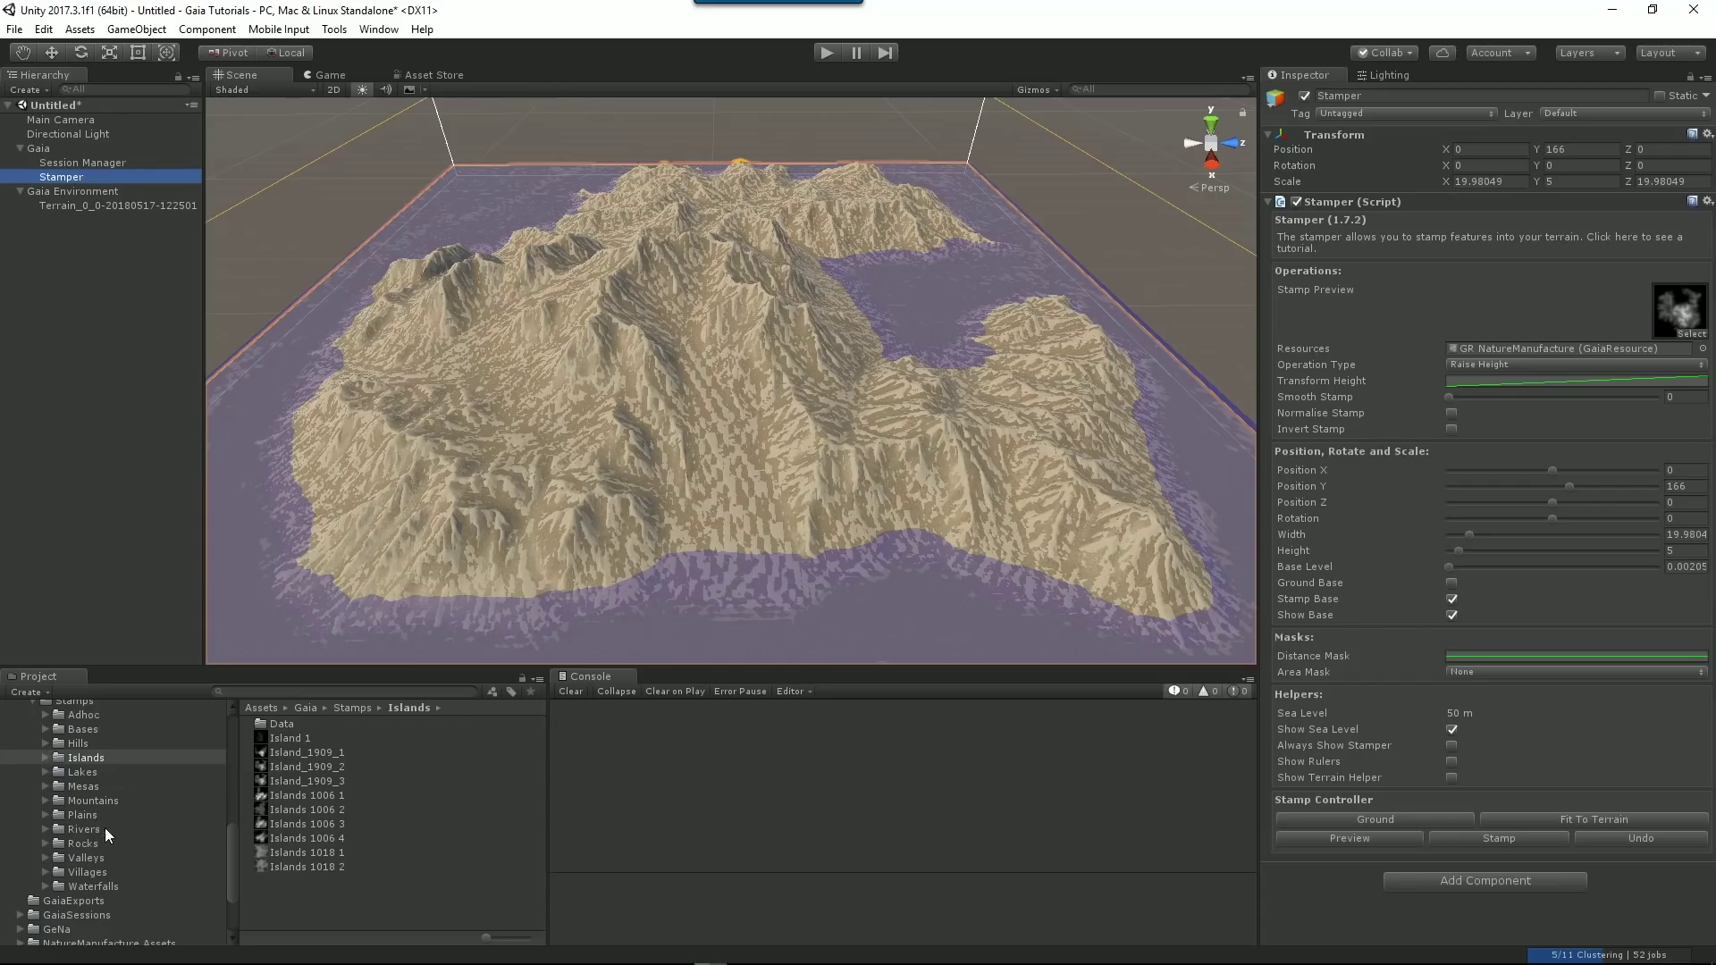
click(82, 815)
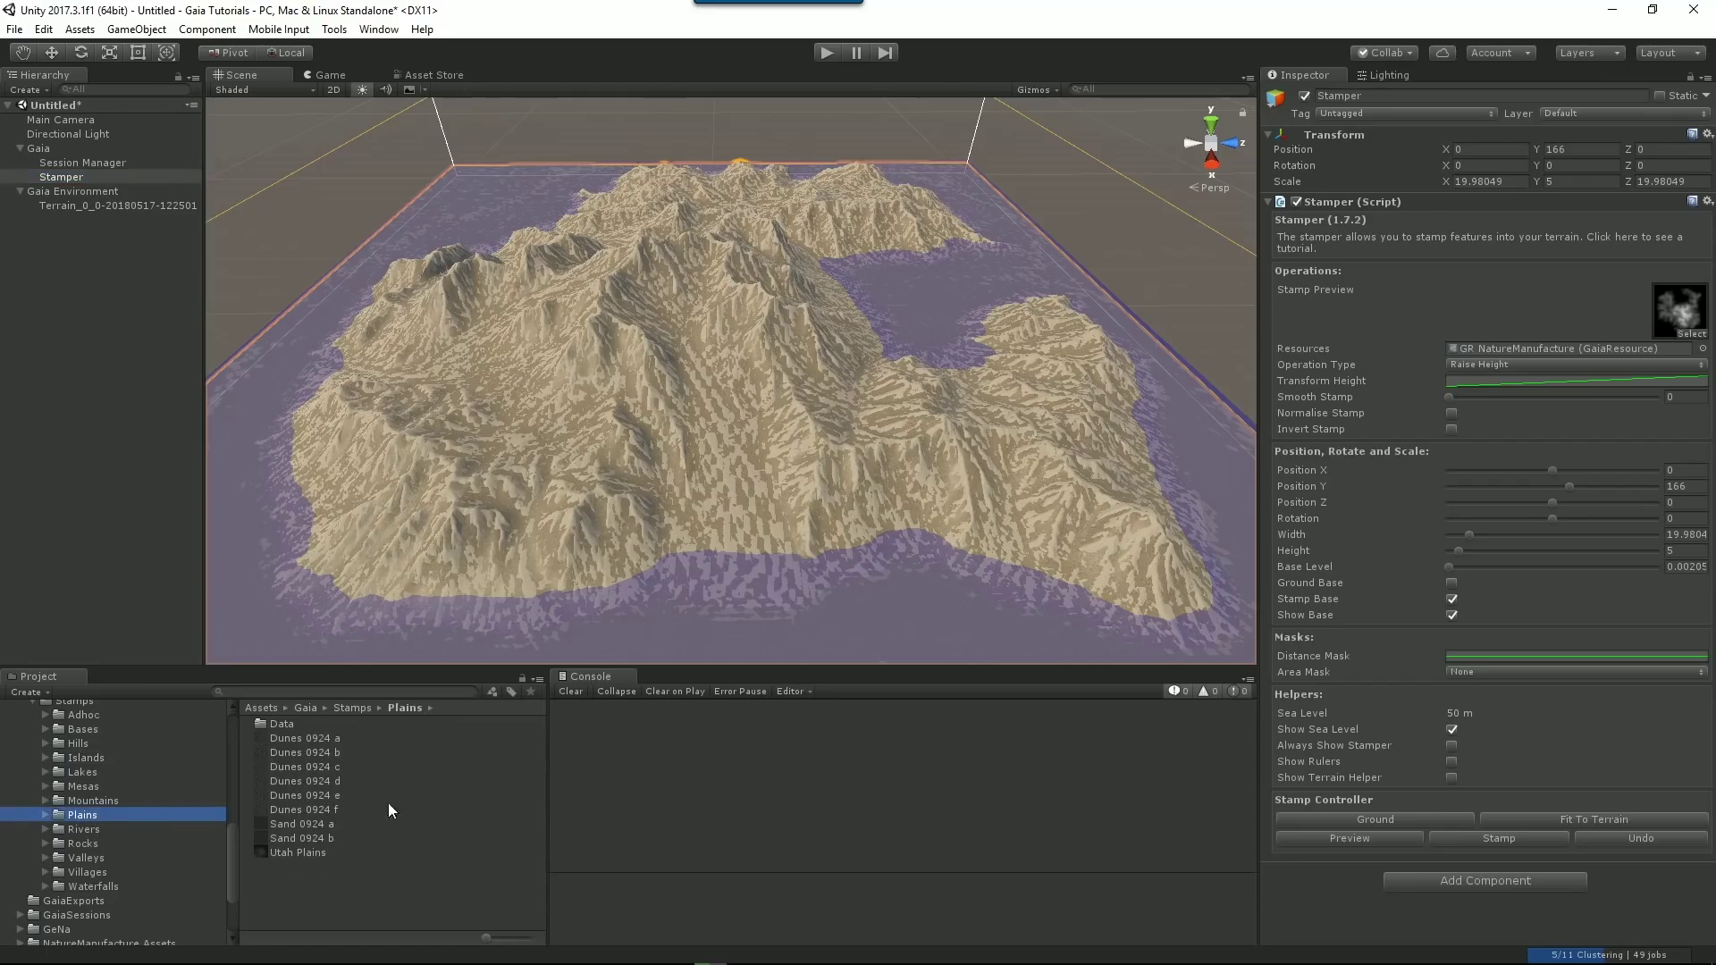
click(98, 743)
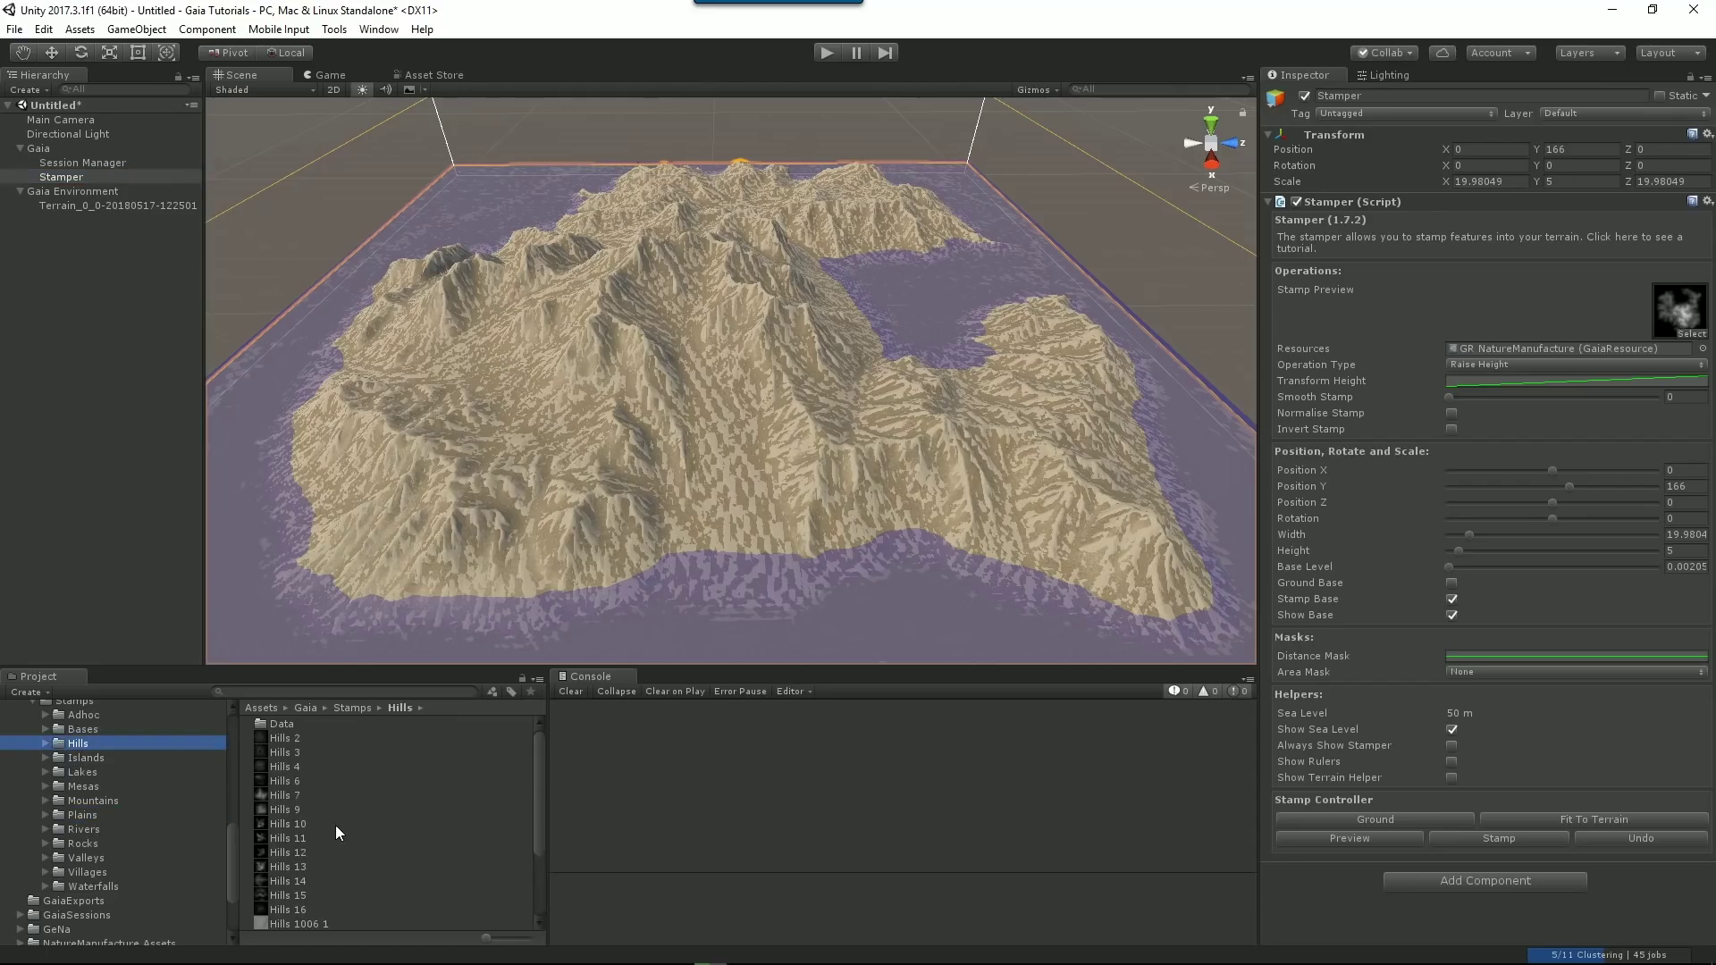
scroll(337, 831, down, 3)
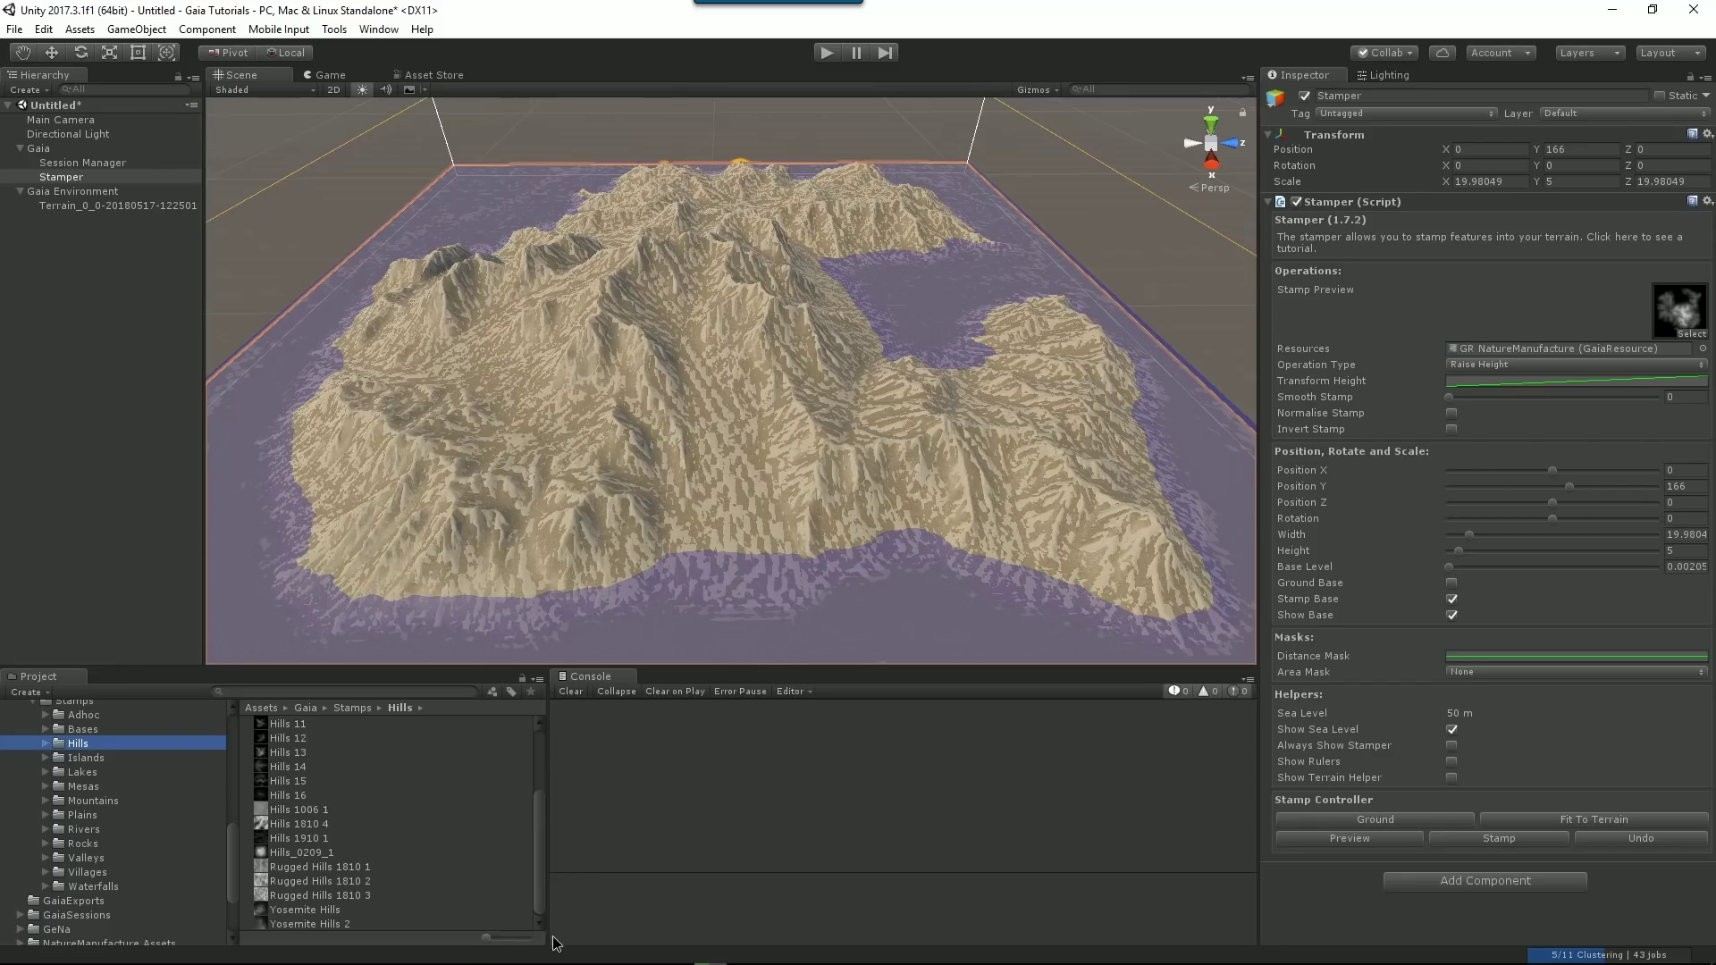
drag(491, 939, 527, 937)
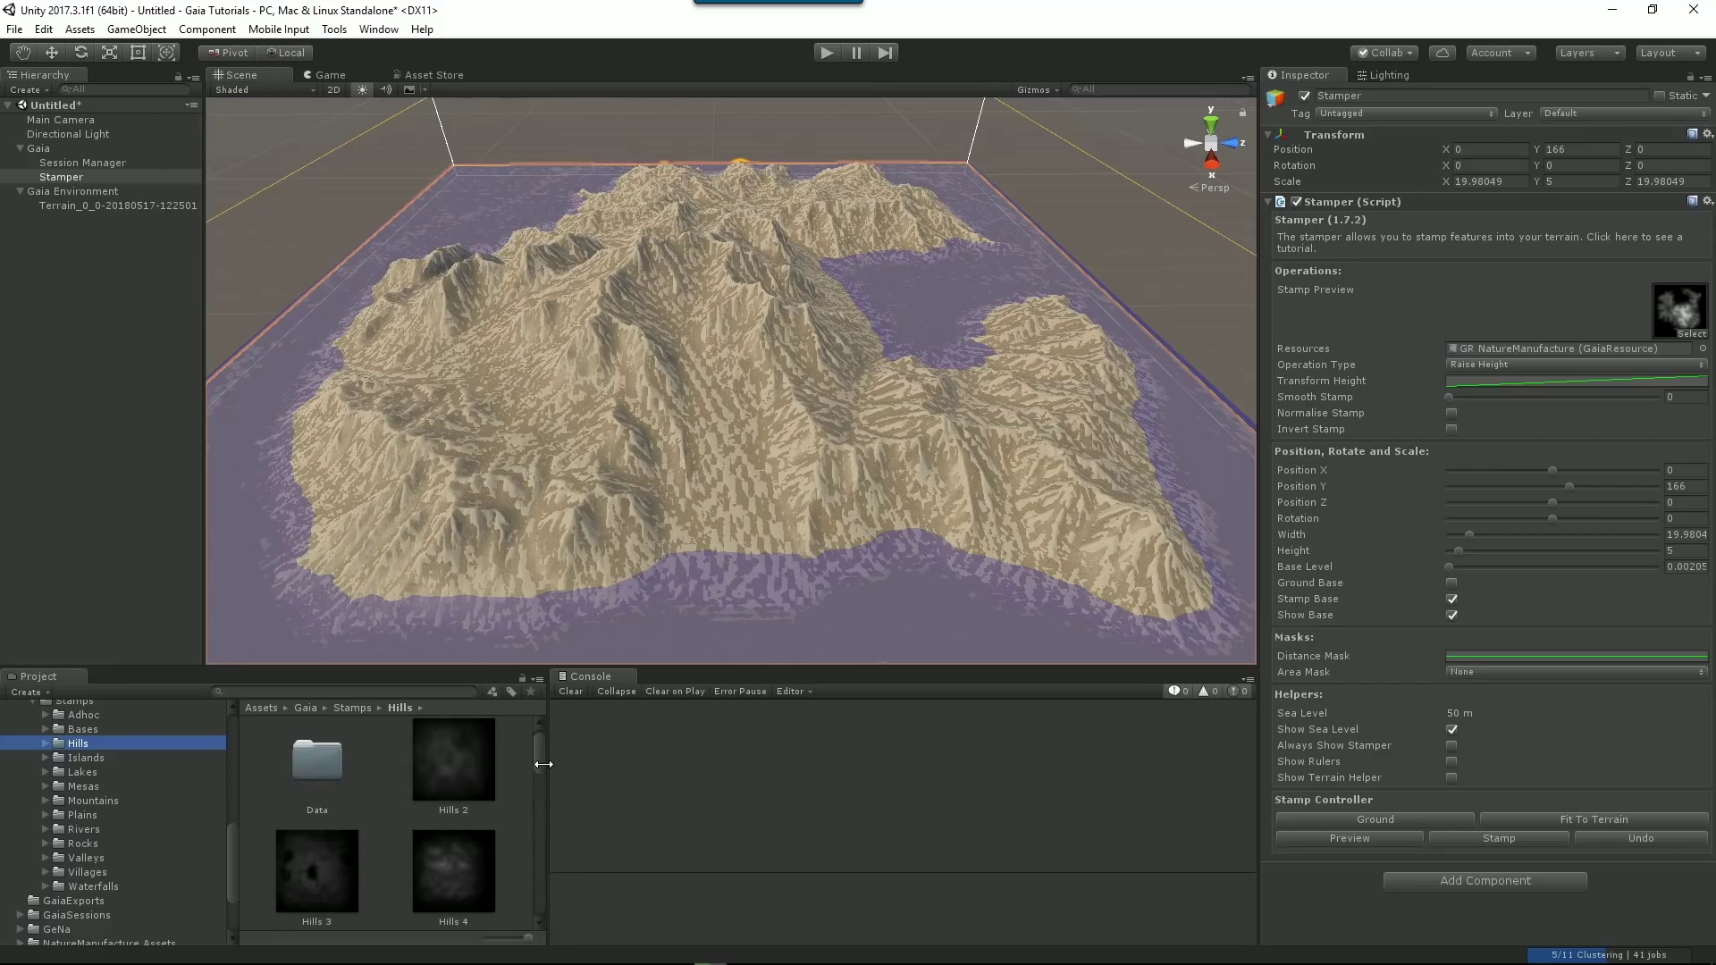
drag(537, 764, 1651, 310)
scroll(587, 766, down, 2)
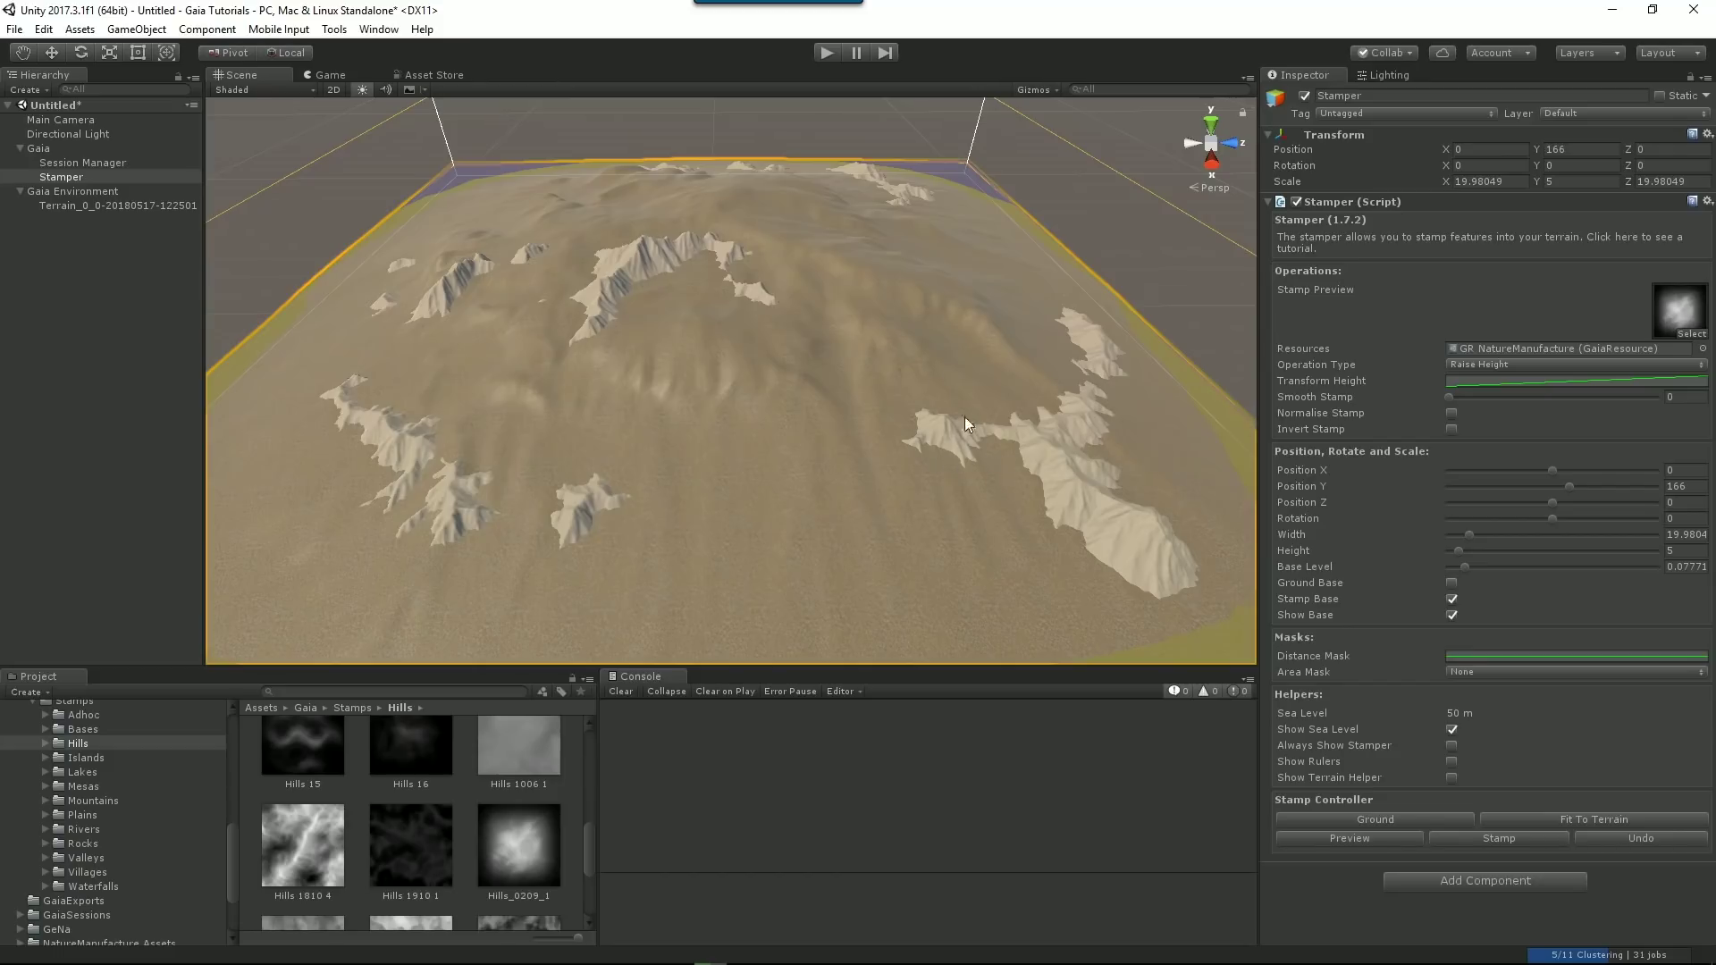
Move the hill stamp to the island's bay at Y 36, Z 441 and scale it uniformly down to a width of about 10.4.
click(52, 52)
drag(777, 234, 925, 266)
drag(898, 206, 901, 229)
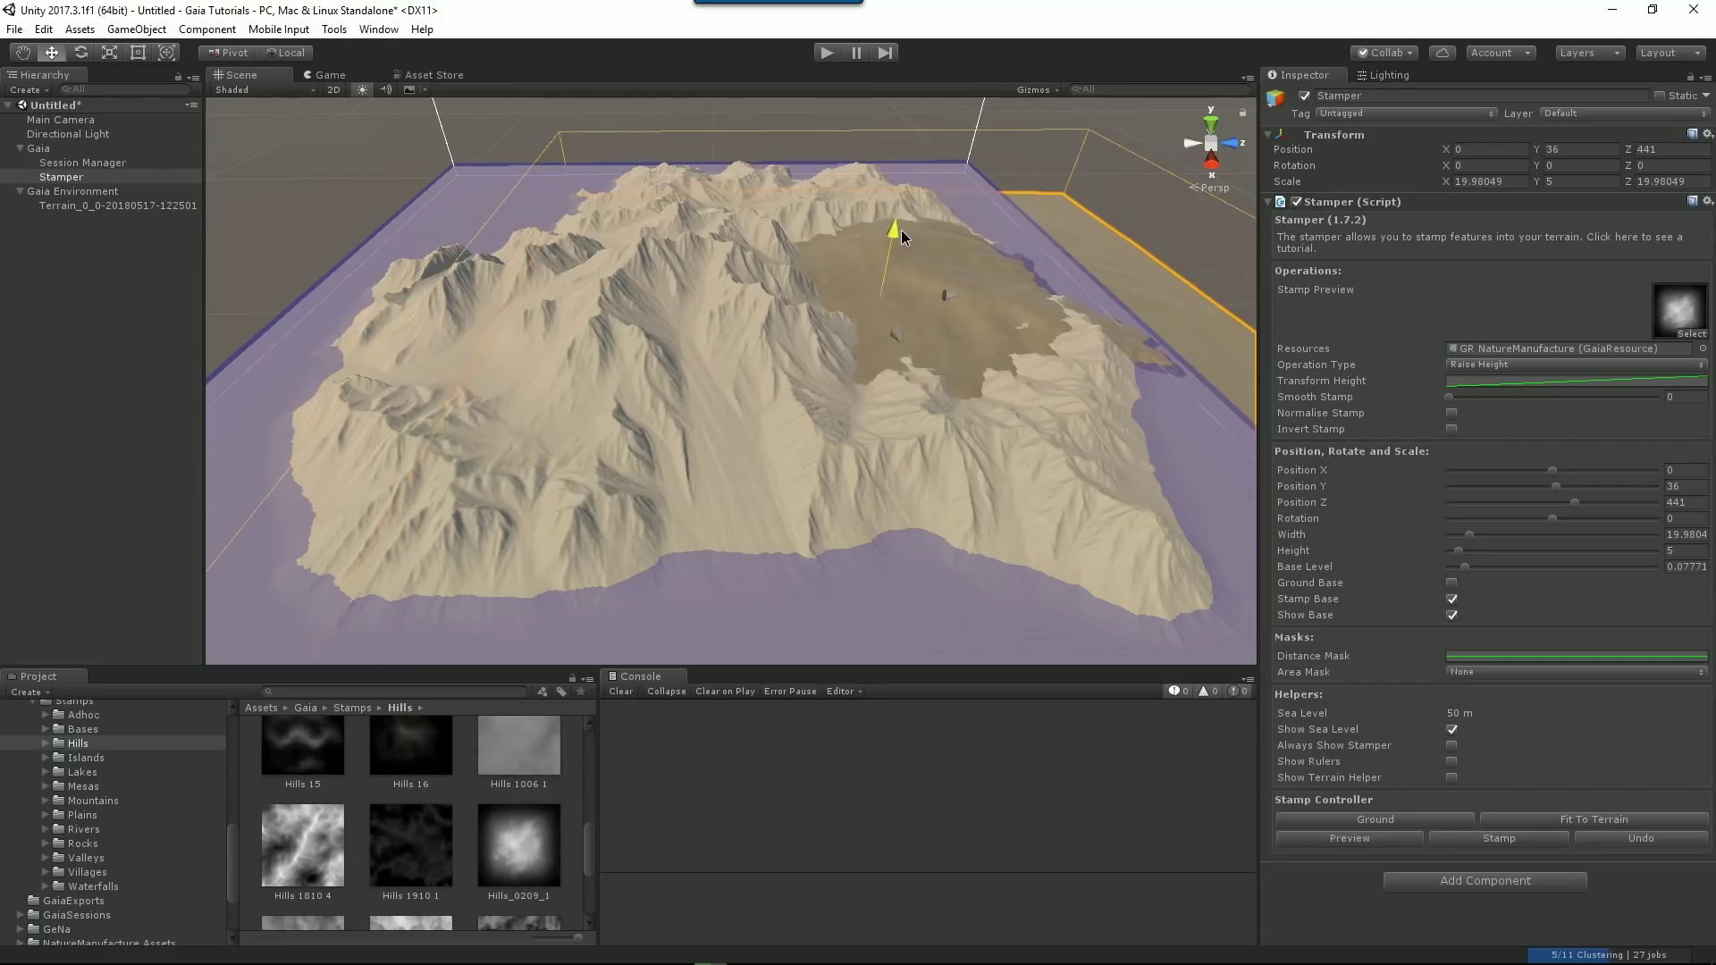
click(109, 52)
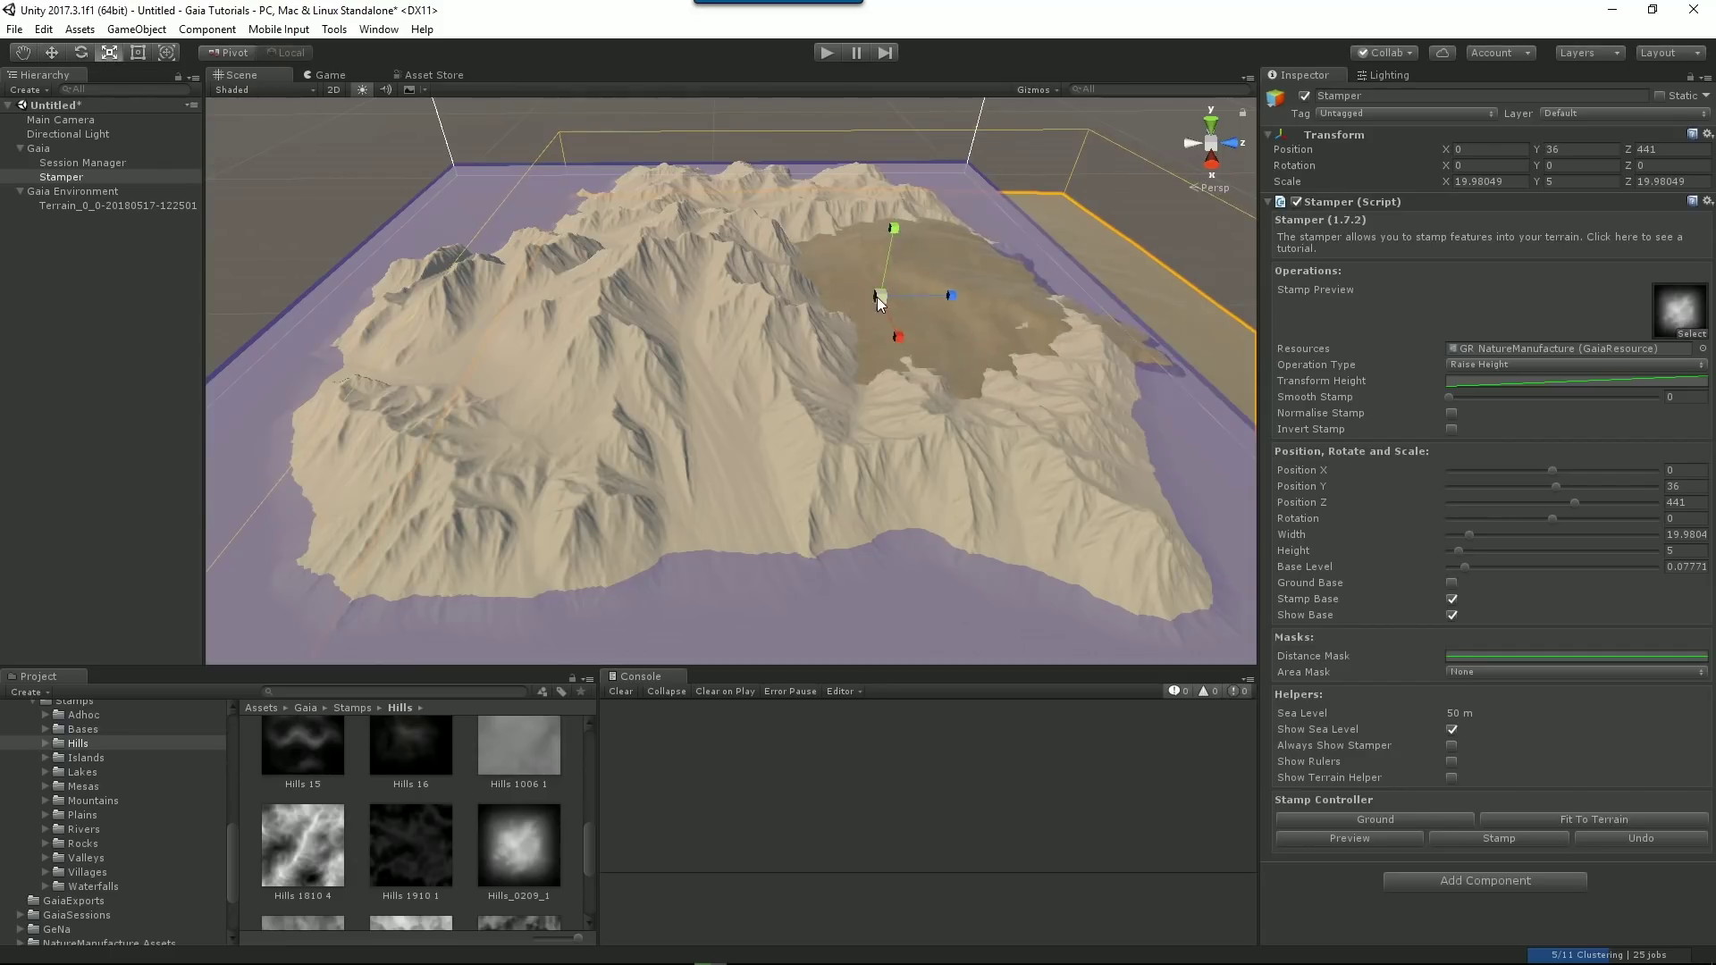
drag(877, 297, 836, 302)
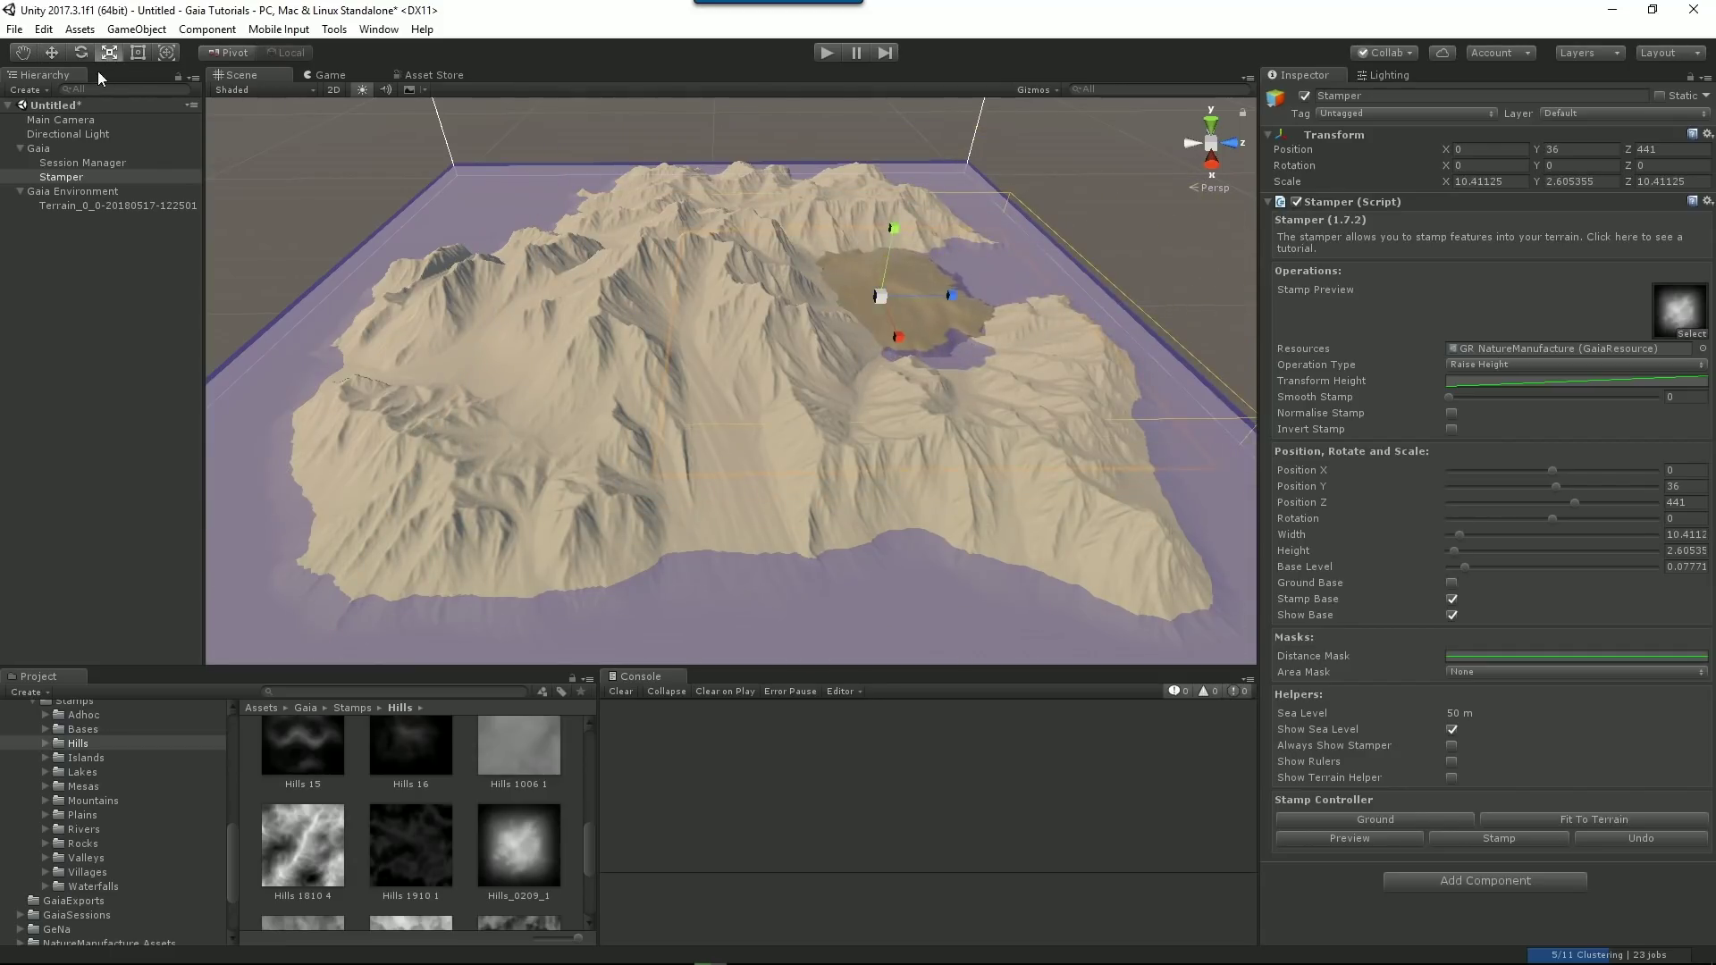
Flatten the hill stamp to a height of about 0.68, reposition it at Y 55, Z 581, and stamp it into the bay.
mouse_move(958, 362)
alt+mouse_down()
mouse_move(1030, 352)
mouse_move(949, 351)
alt+mouse_up()
key(w)
right_drag(949, 350, 634, 308)
key(s)
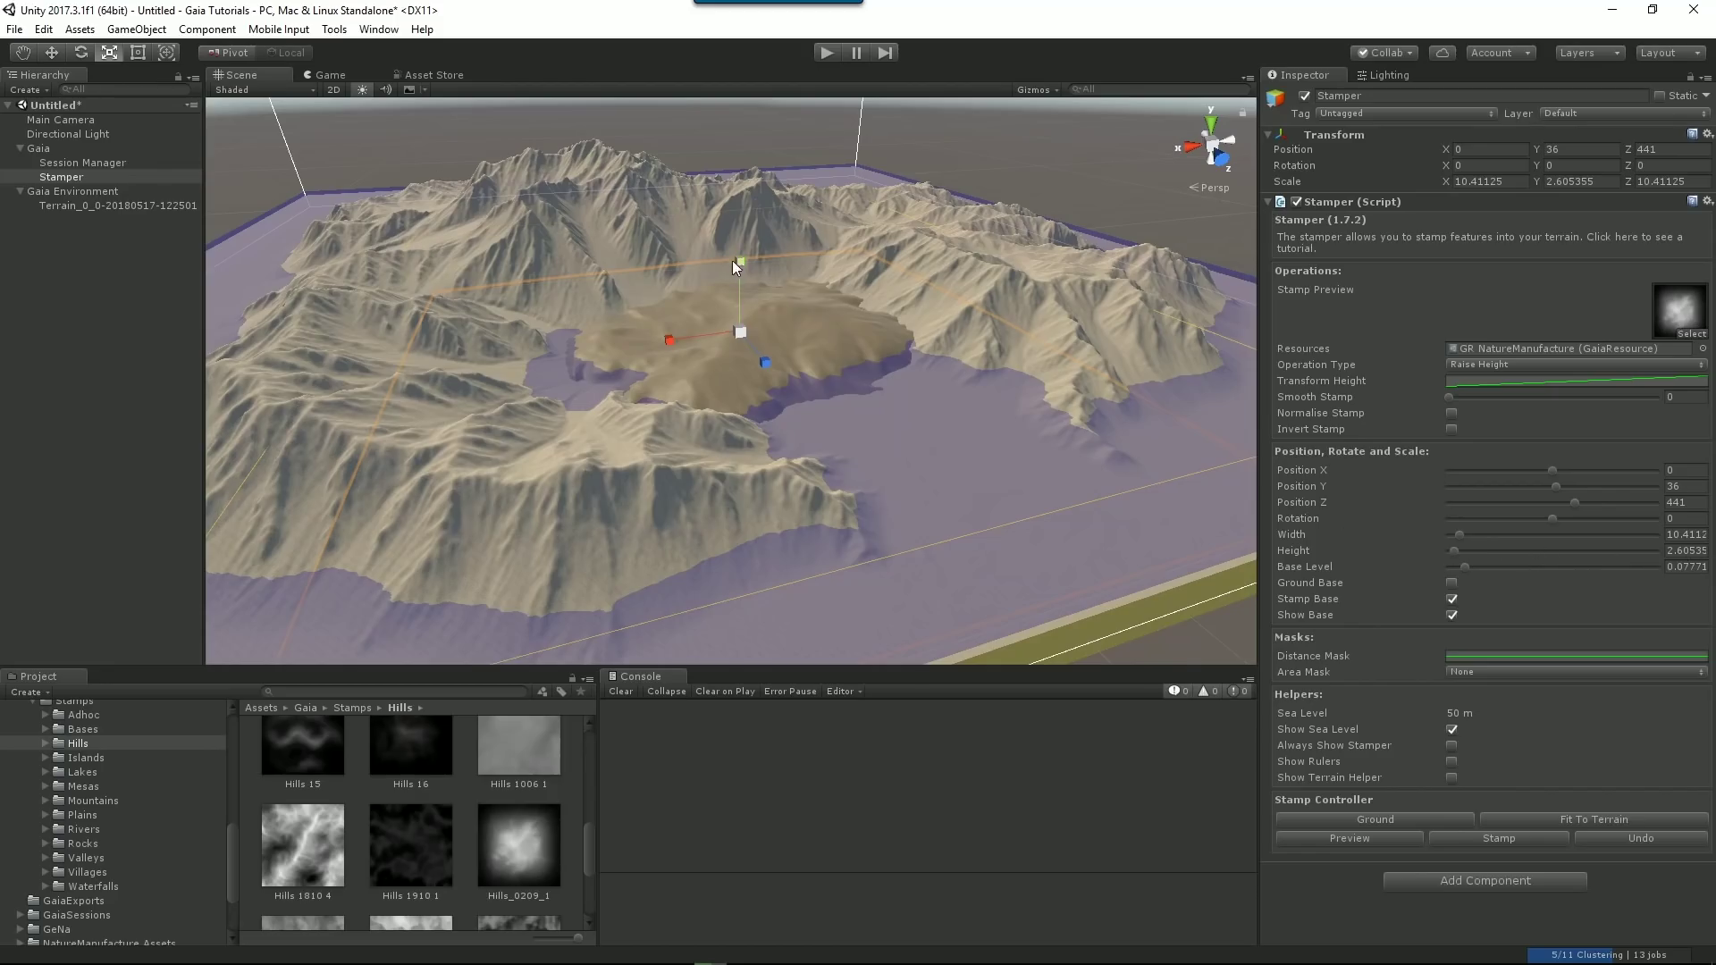
drag(736, 265, 786, 363)
key(w)
click(109, 51)
key(w)
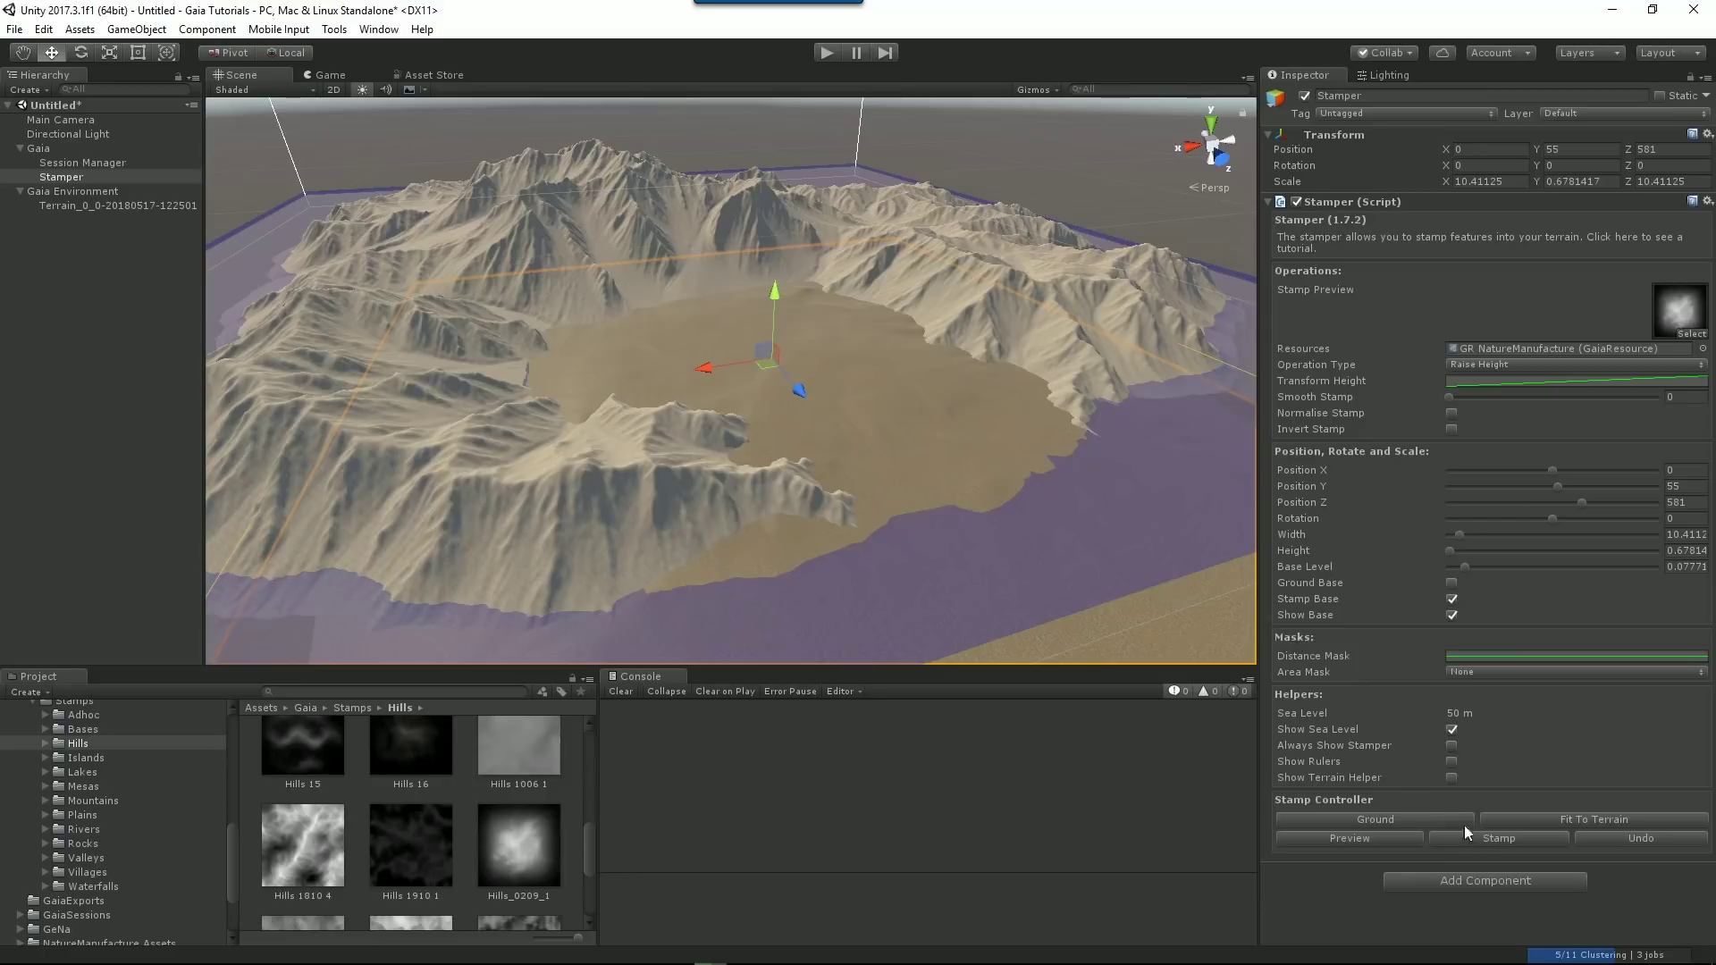
click(1498, 839)
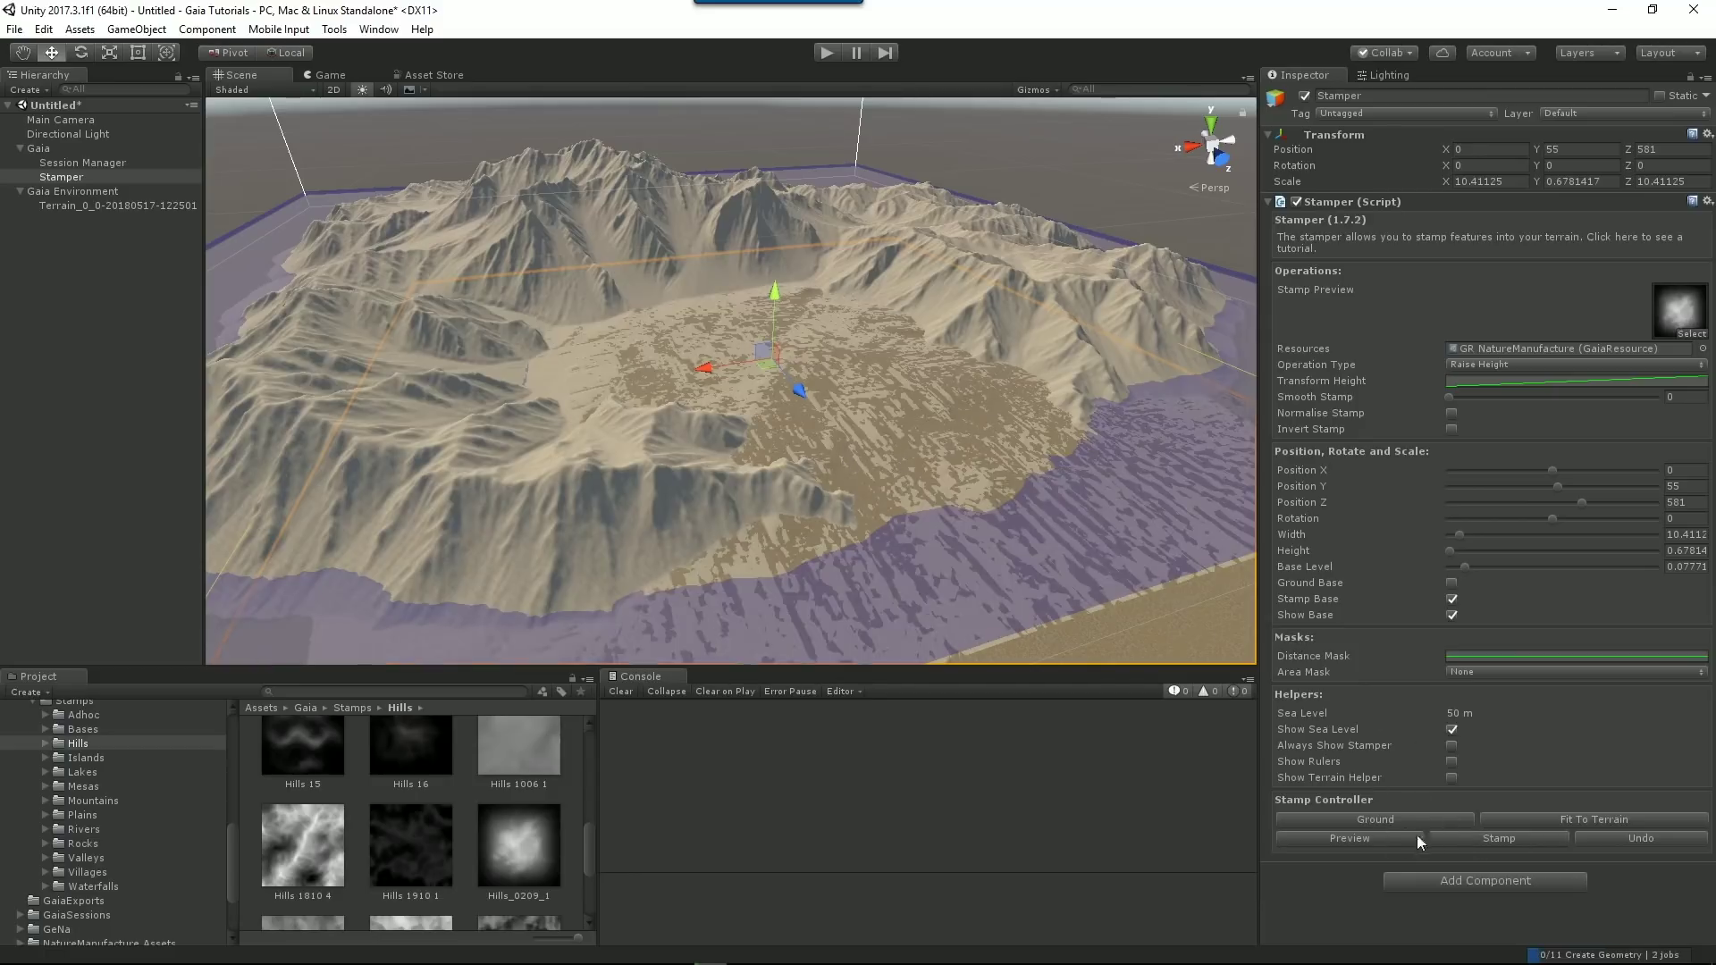
alt+drag(885, 448, 814, 536)
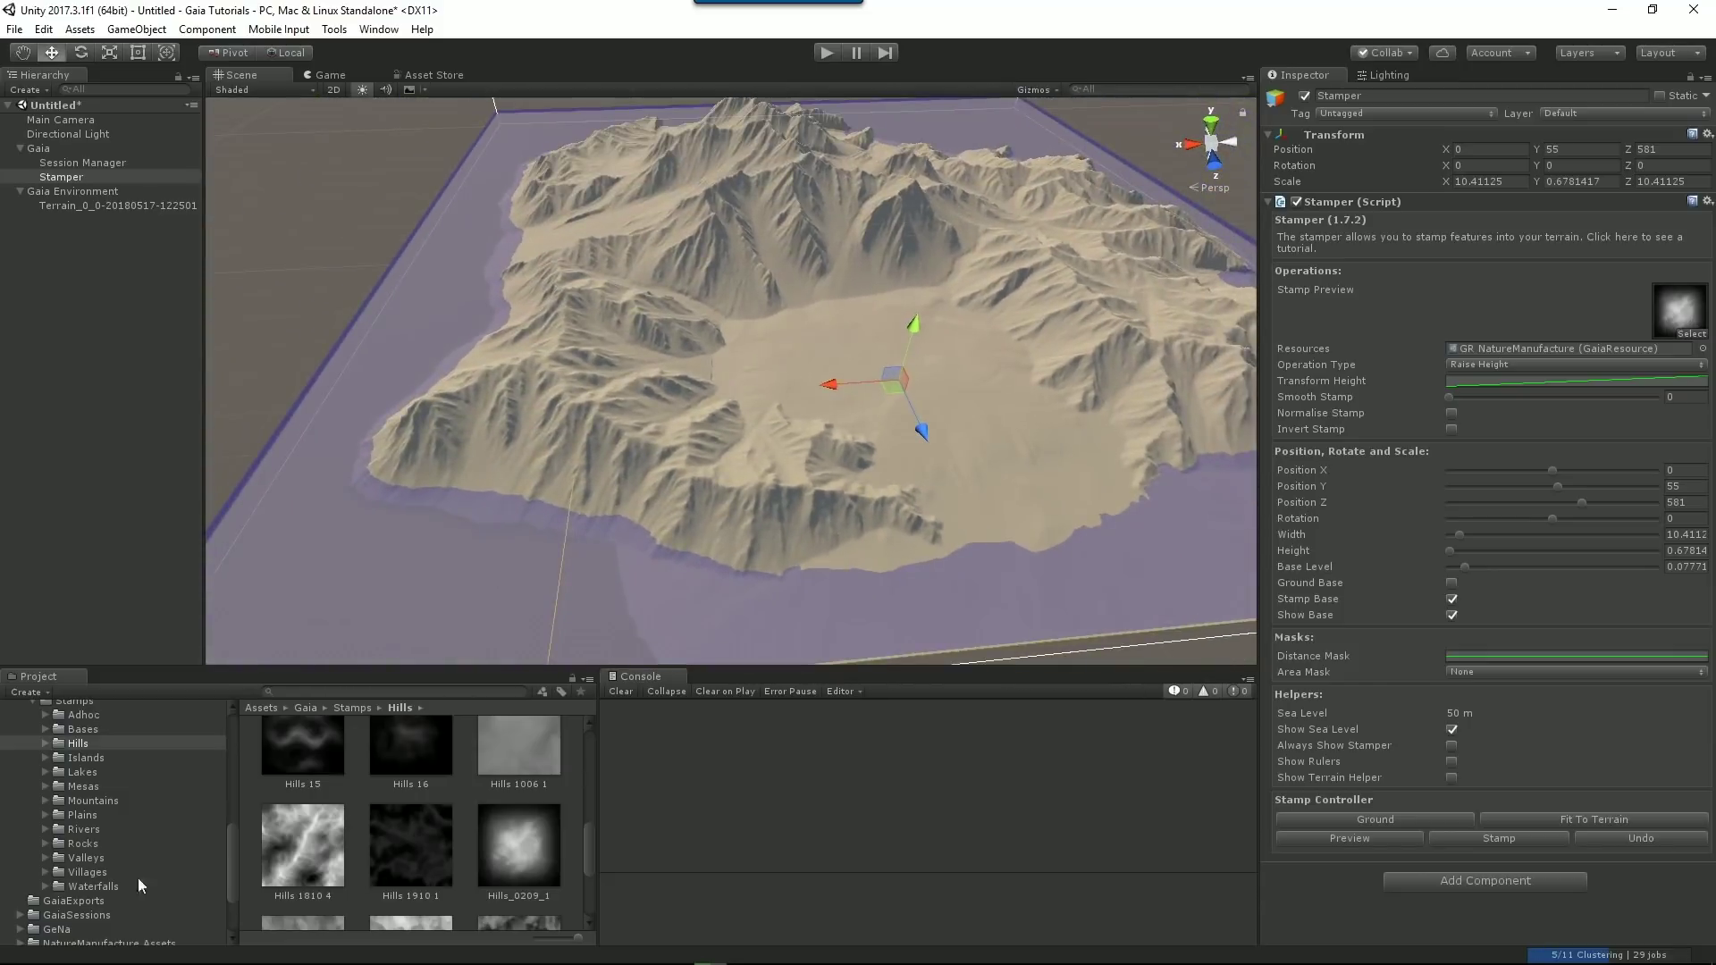
Load the River Valley 1 stamp from the Rivers folder into the Stamper and preview it on the terrain.
click(81, 830)
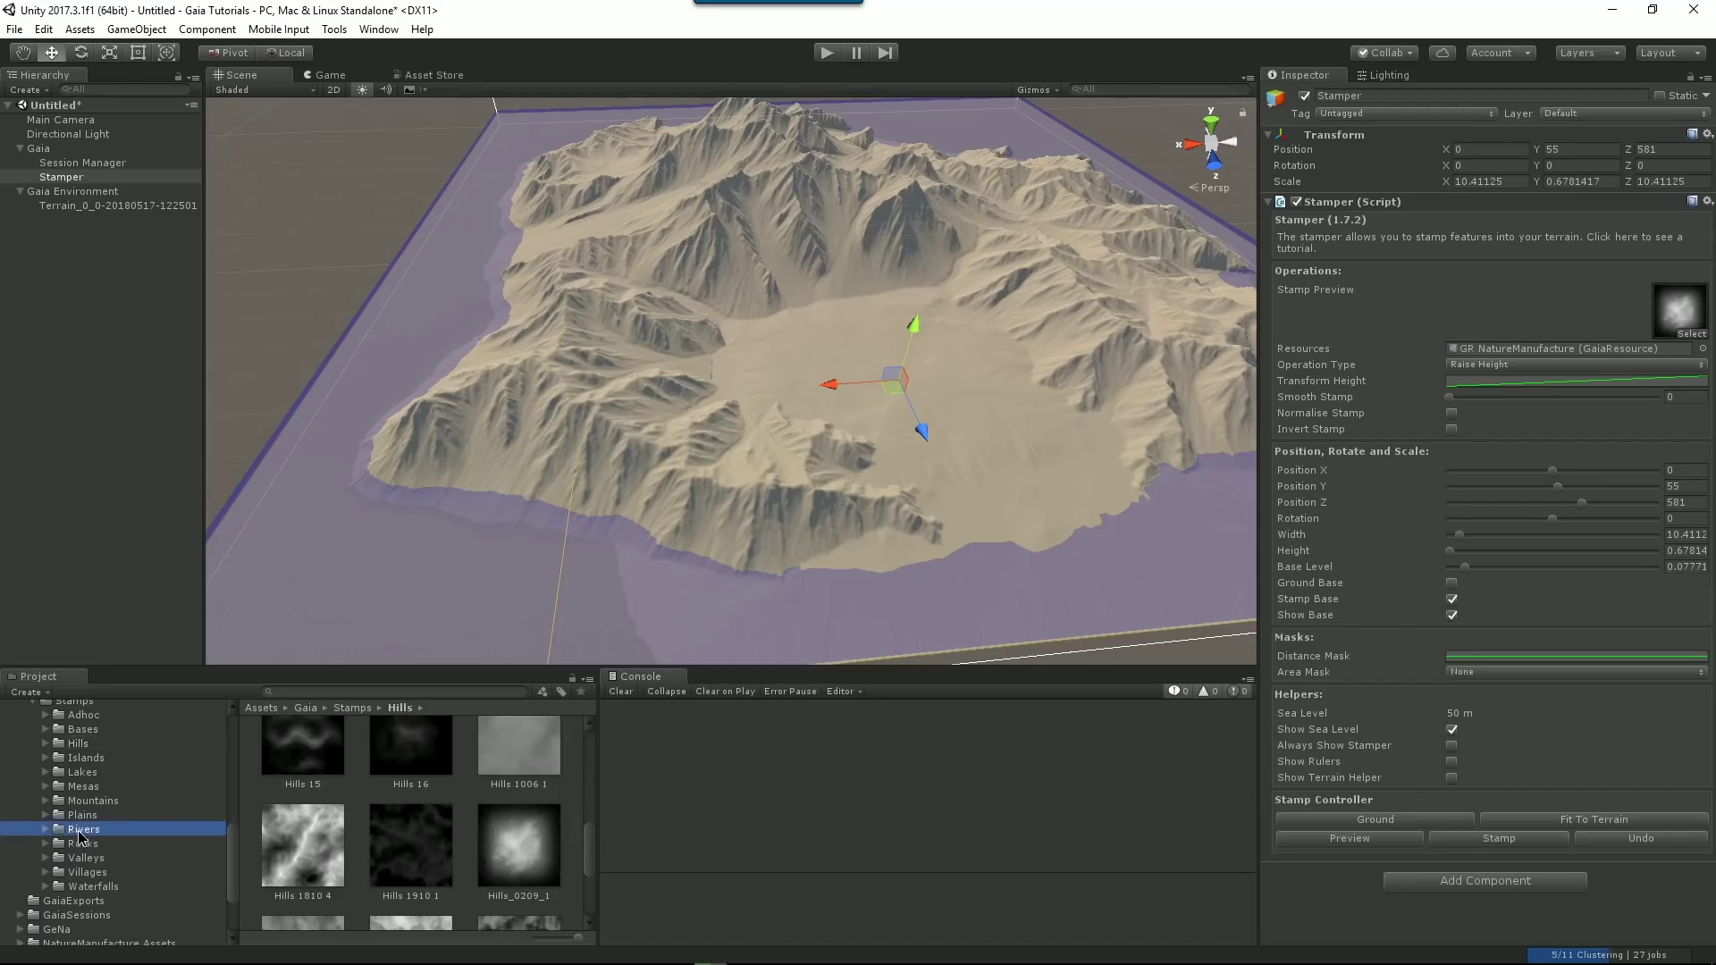
scroll(516, 865, up, 1)
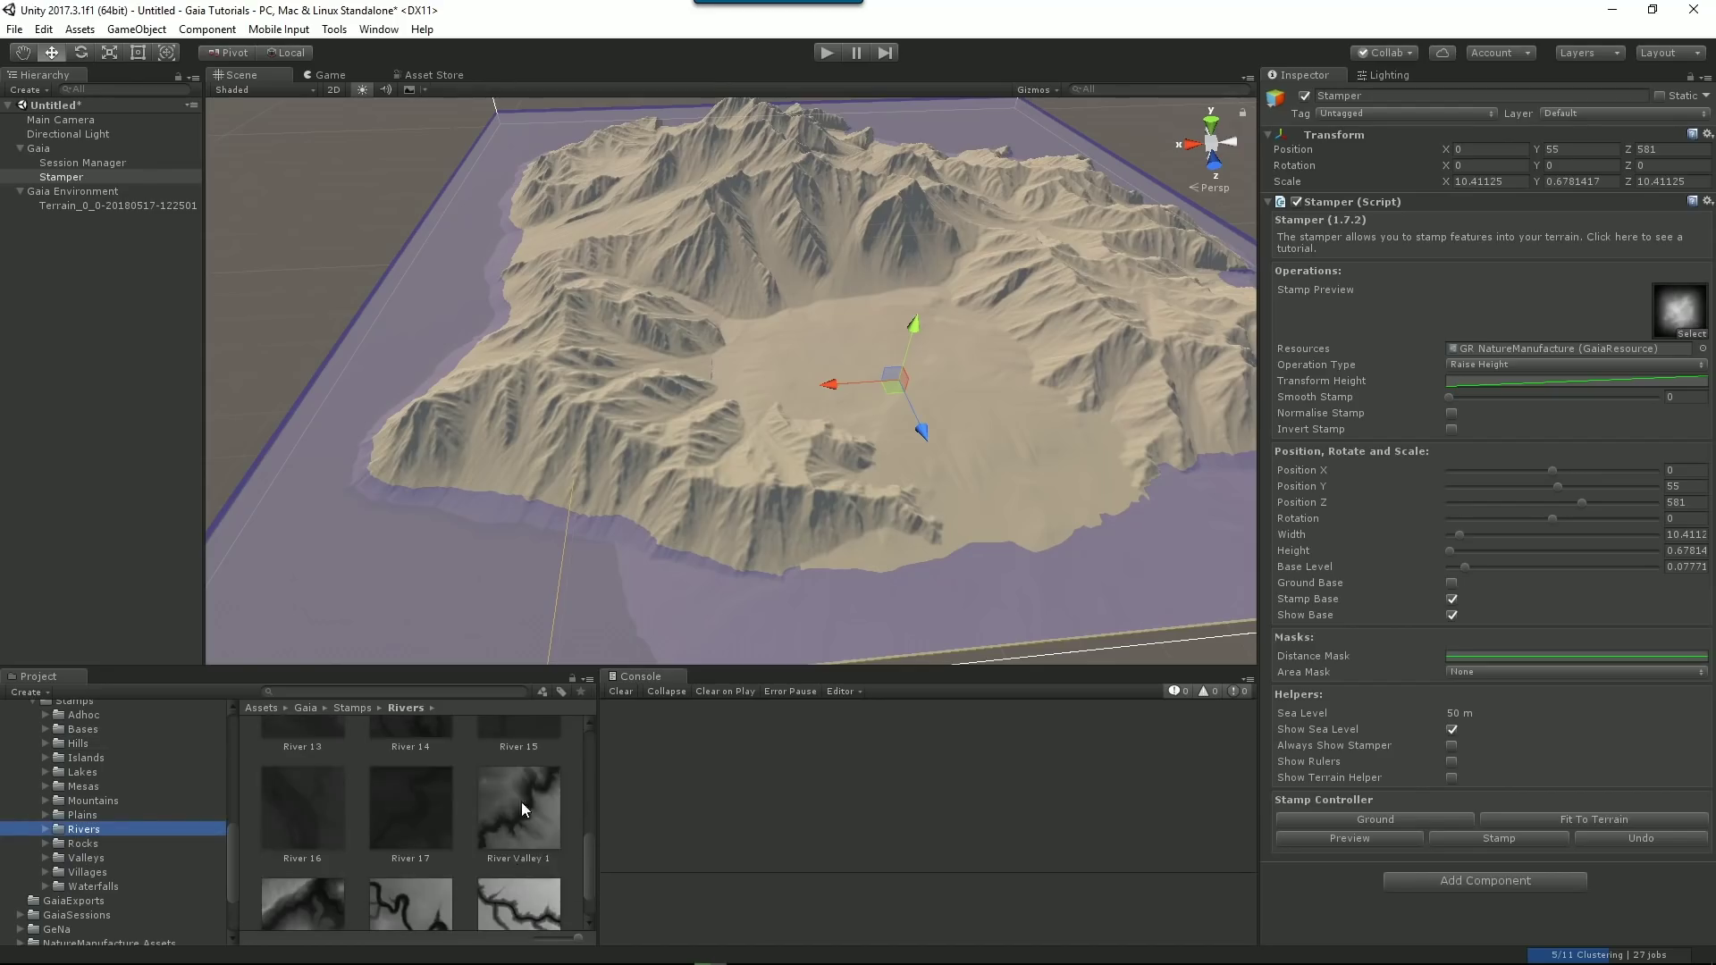
drag(521, 801, 1689, 318)
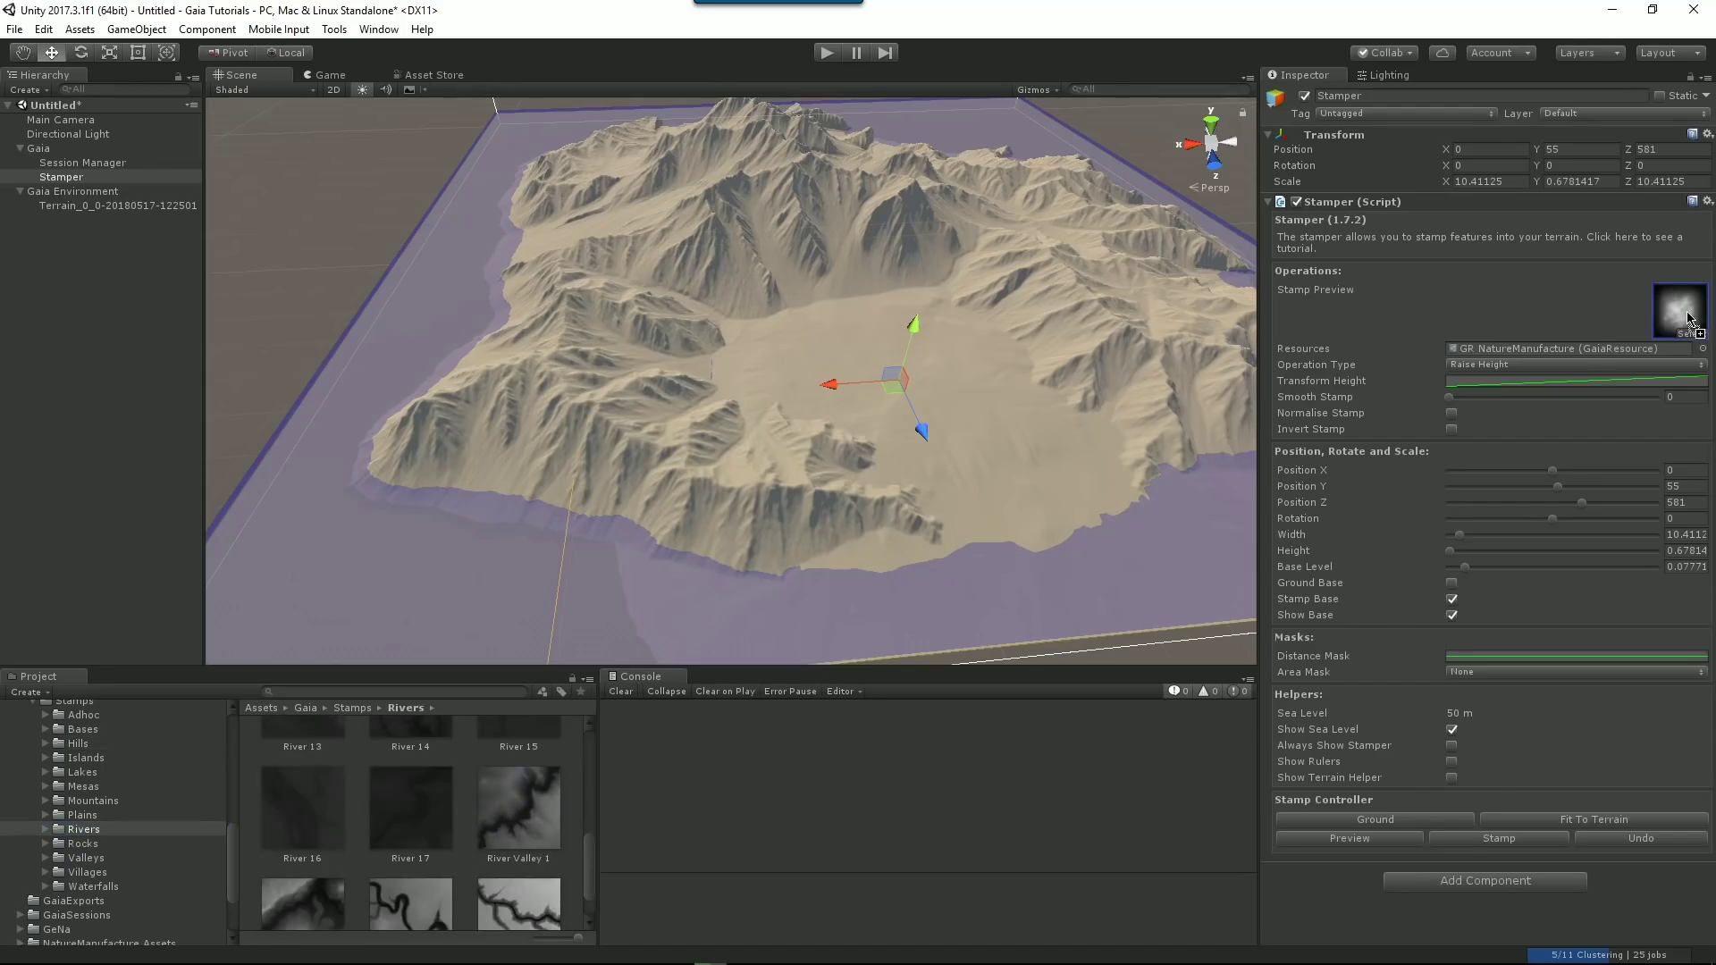
click(1361, 838)
Raise the river valley stamp to Y position 150 and increase its height scale to about 3.39.
drag(920, 327, 926, 289)
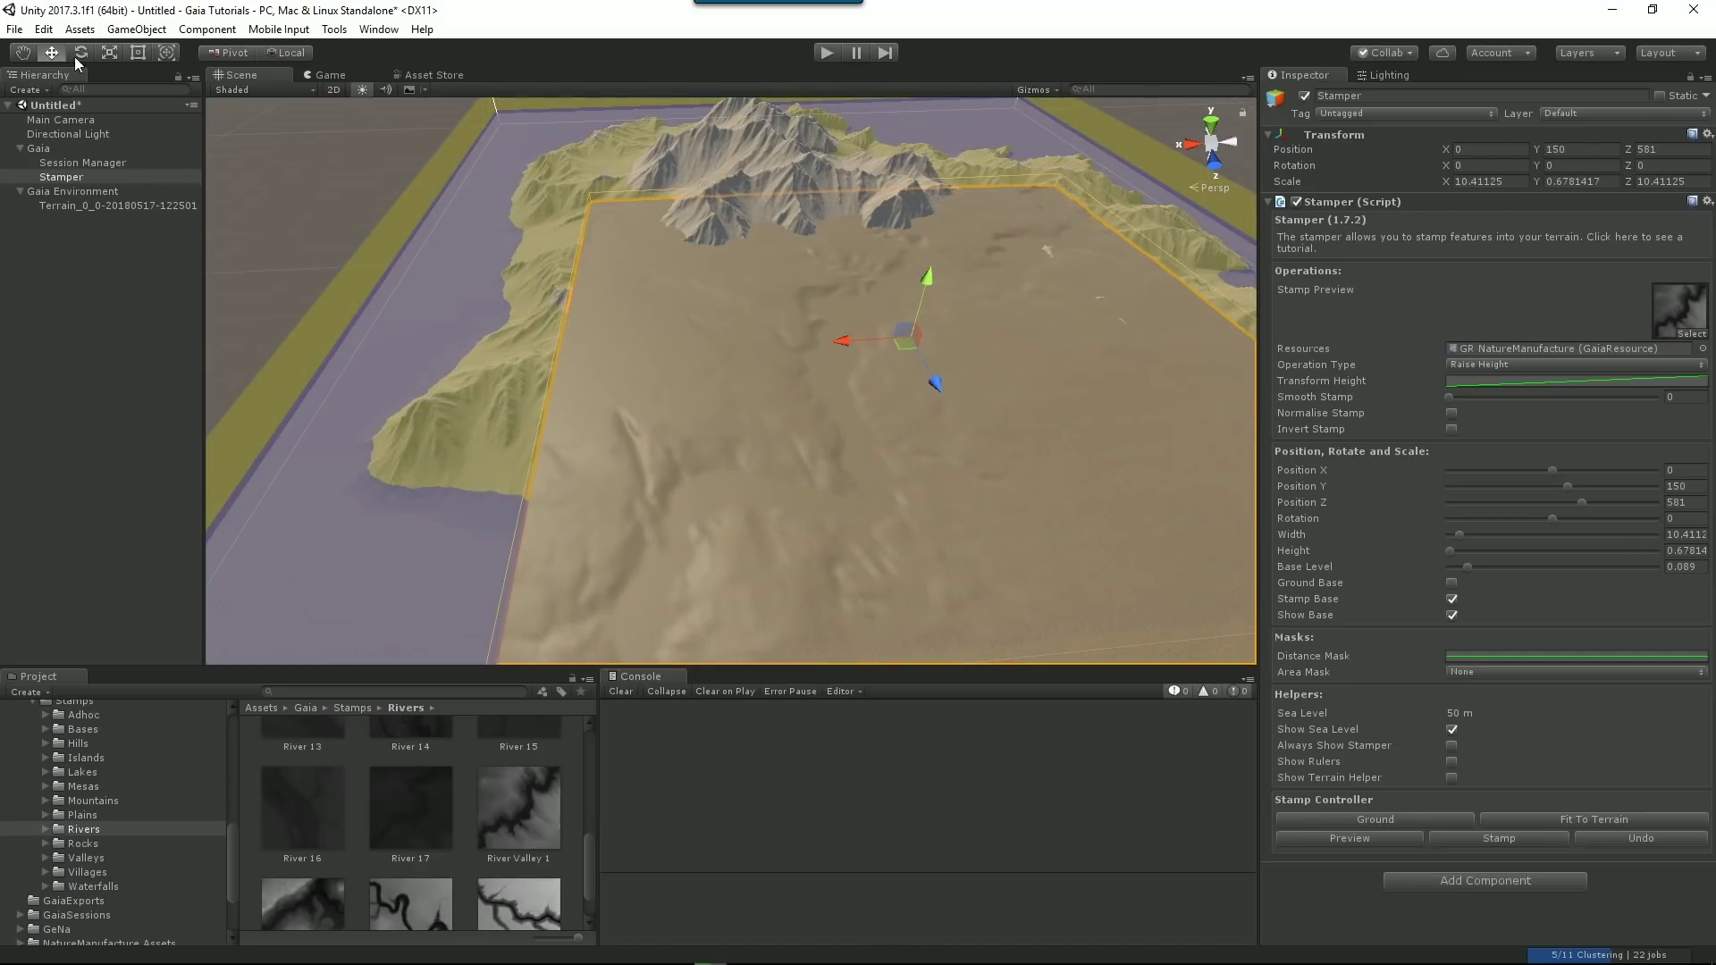
click(109, 52)
drag(924, 271, 1016, 57)
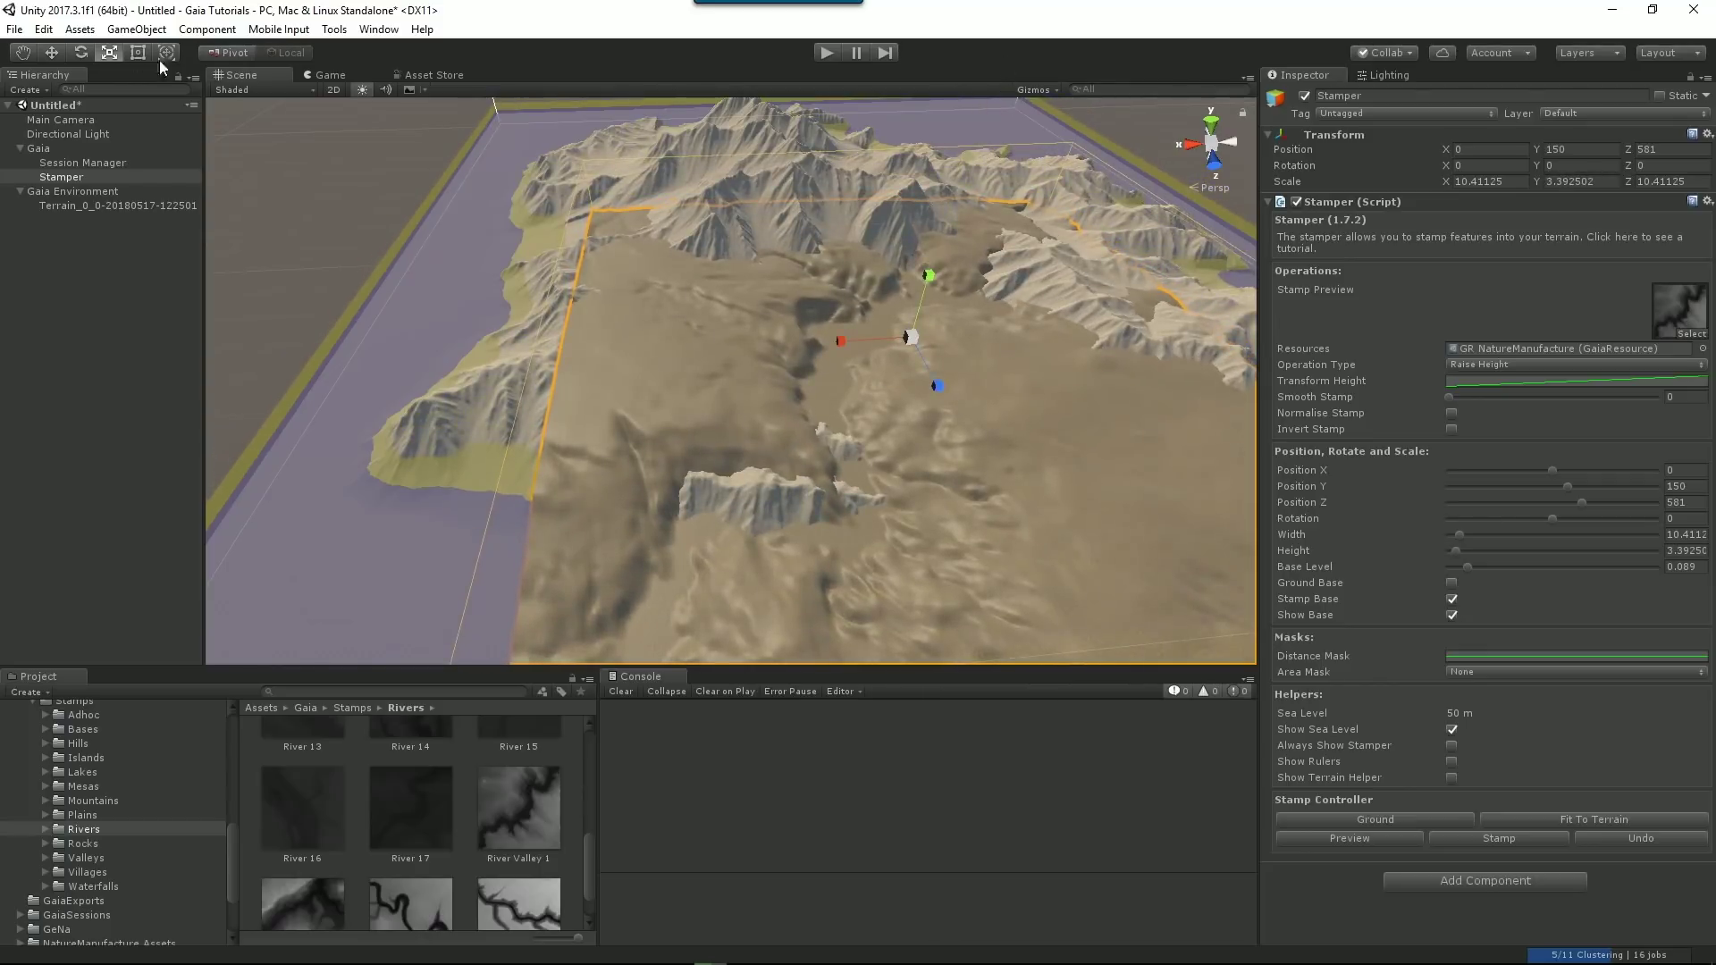
Shift the river valley stamp to X position 264 and rotate it about 1.95 degrees around the vertical axis.
click(53, 53)
drag(839, 339, 677, 347)
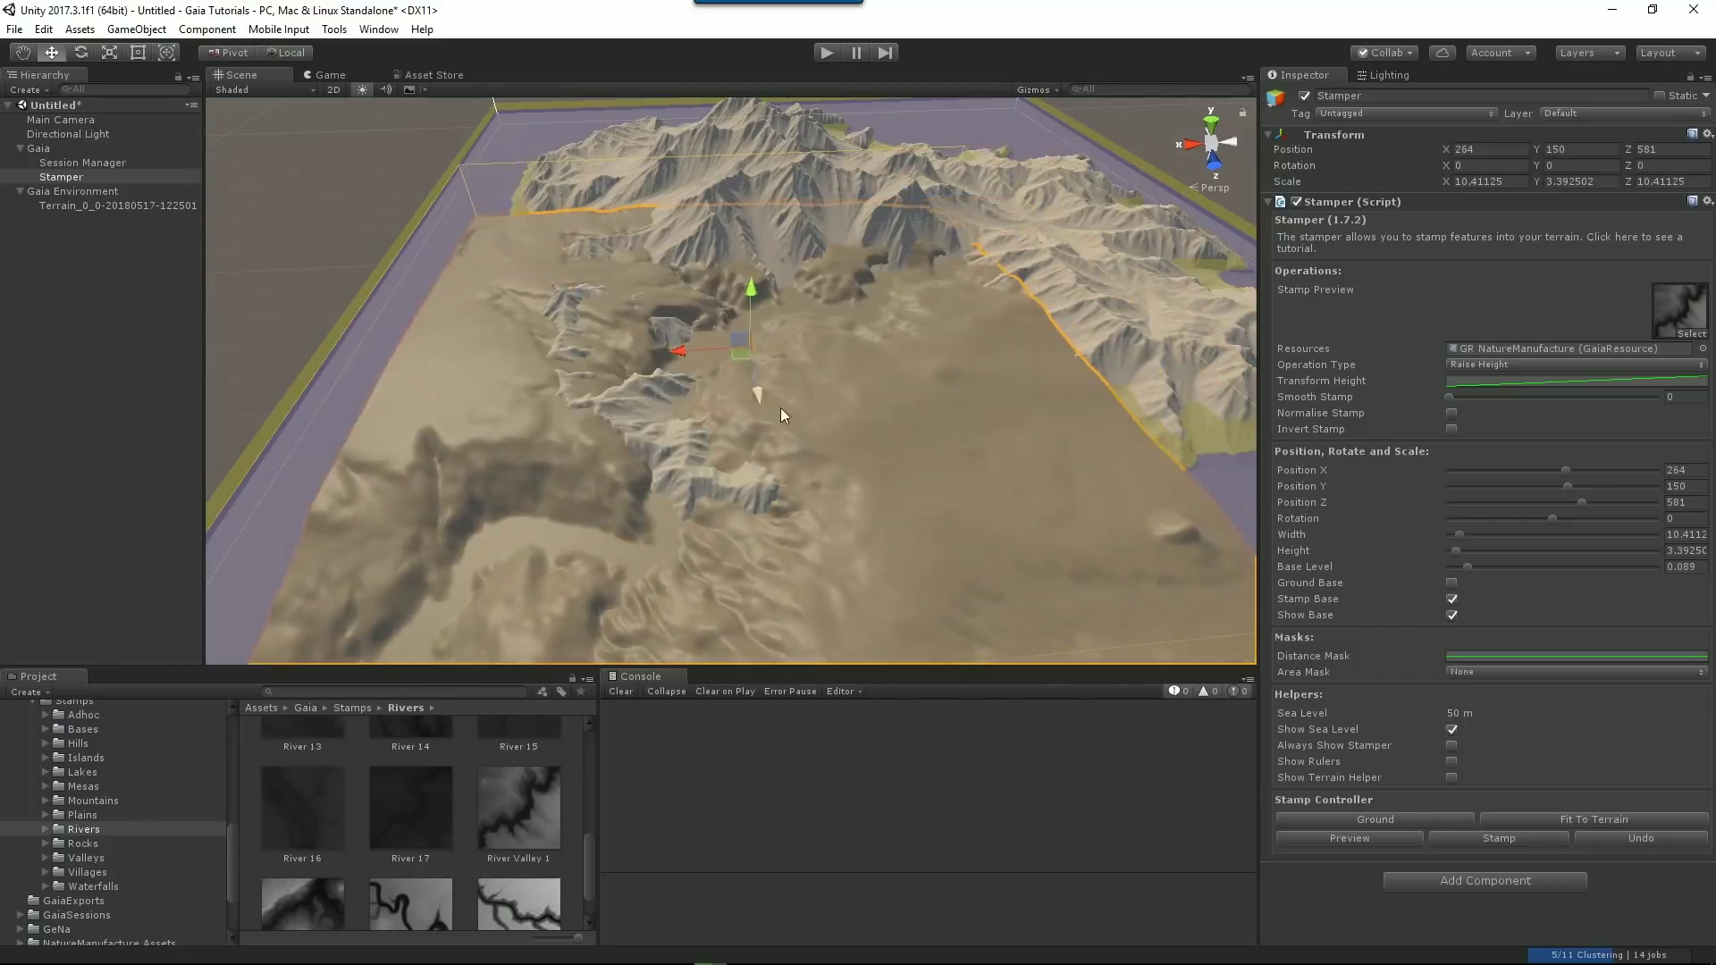
click(80, 53)
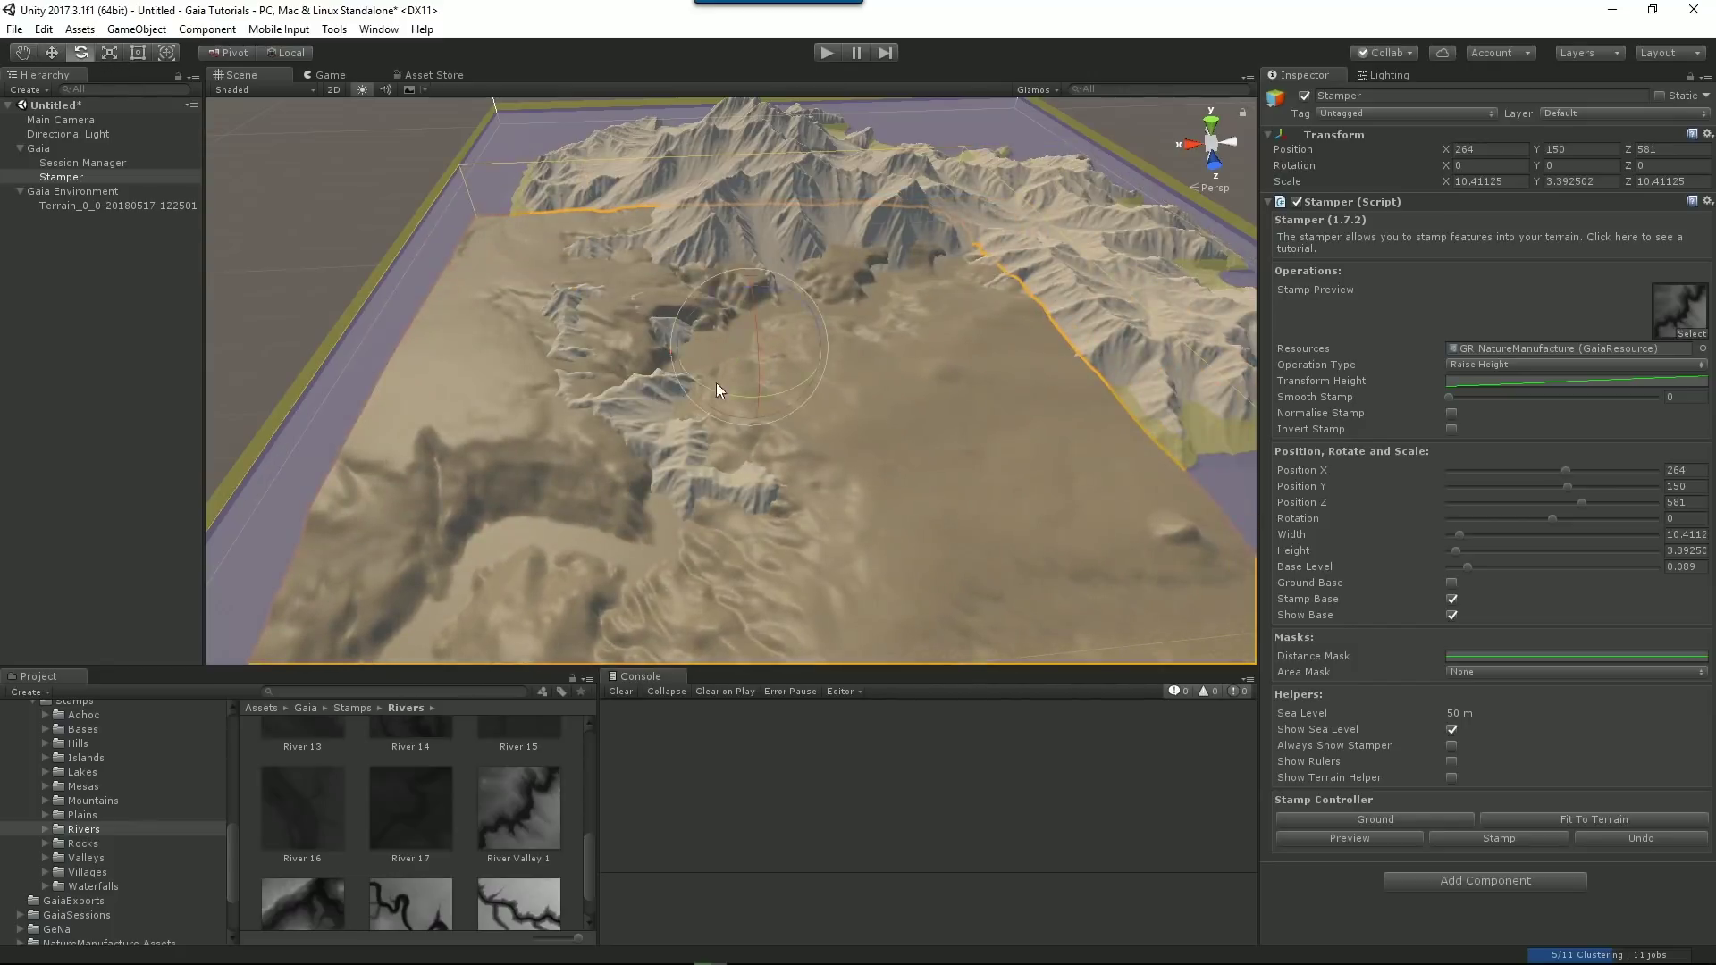
mouse_move(716, 382)
mouse_down()
mouse_move(677, 398)
mouse_move(747, 382)
mouse_up()
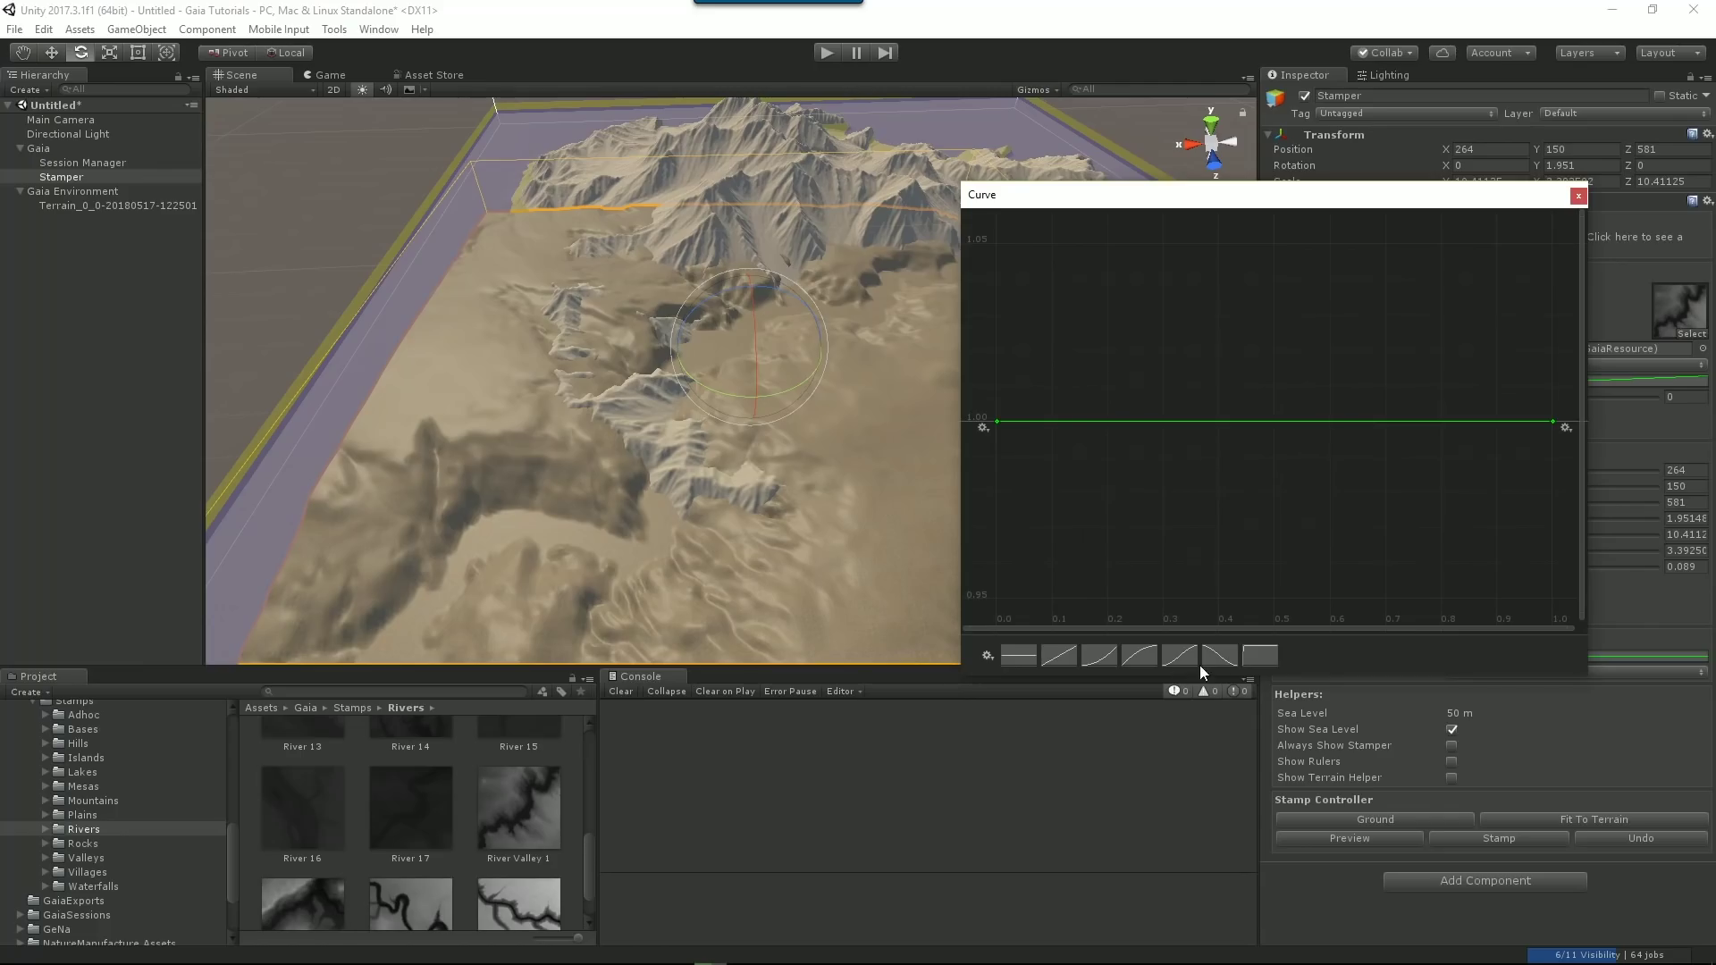
Give the Stamper's Distance Mask a smooth falling curve and add a key that pushes the drop-off towards the outer edge.
click(1217, 656)
click(1578, 196)
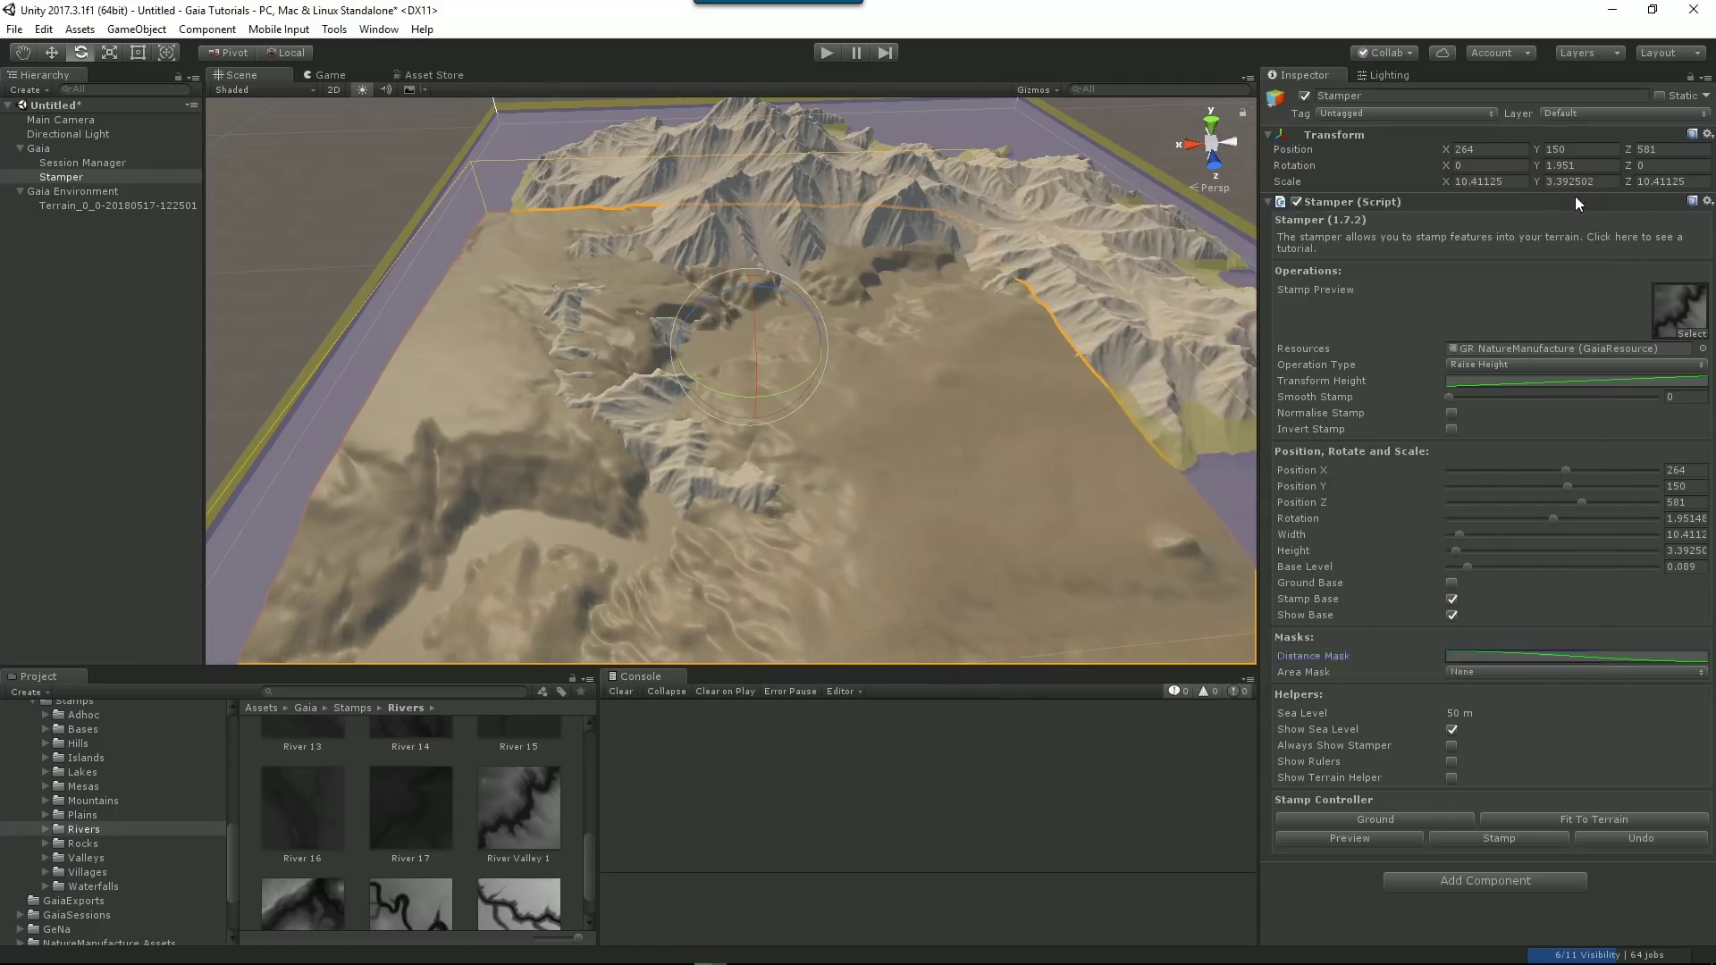
click(1491, 657)
drag(1211, 211, 828, 195)
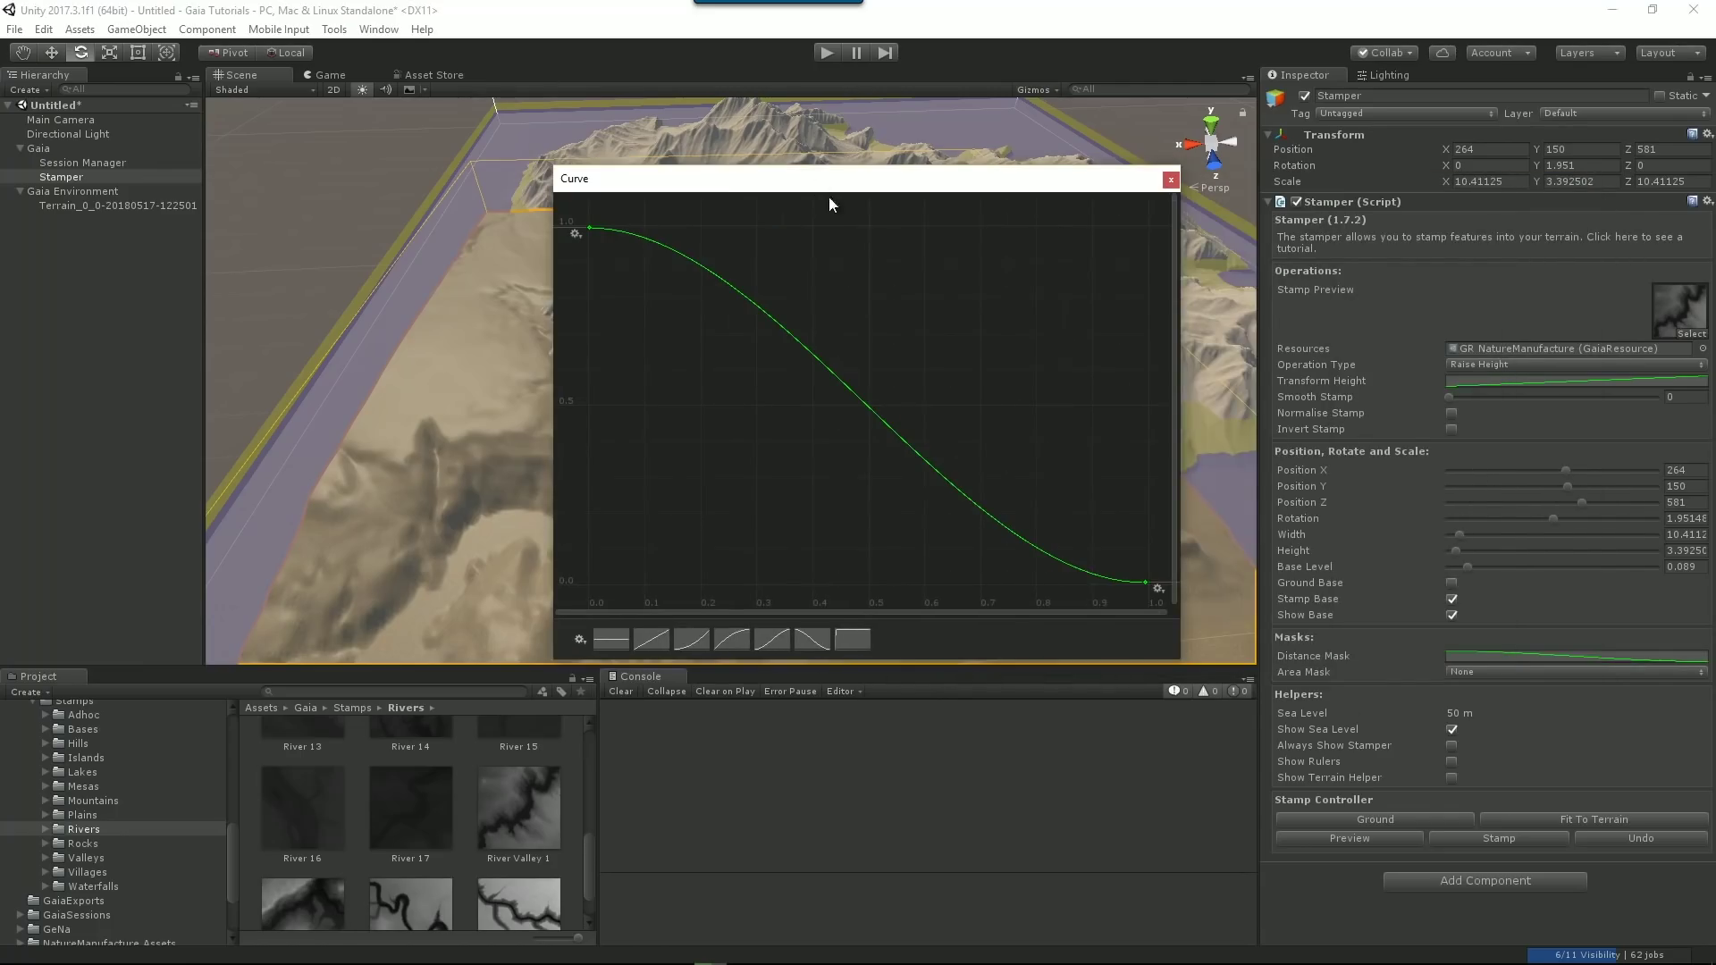
right_click(974, 503)
click(993, 511)
drag(963, 497, 1001, 429)
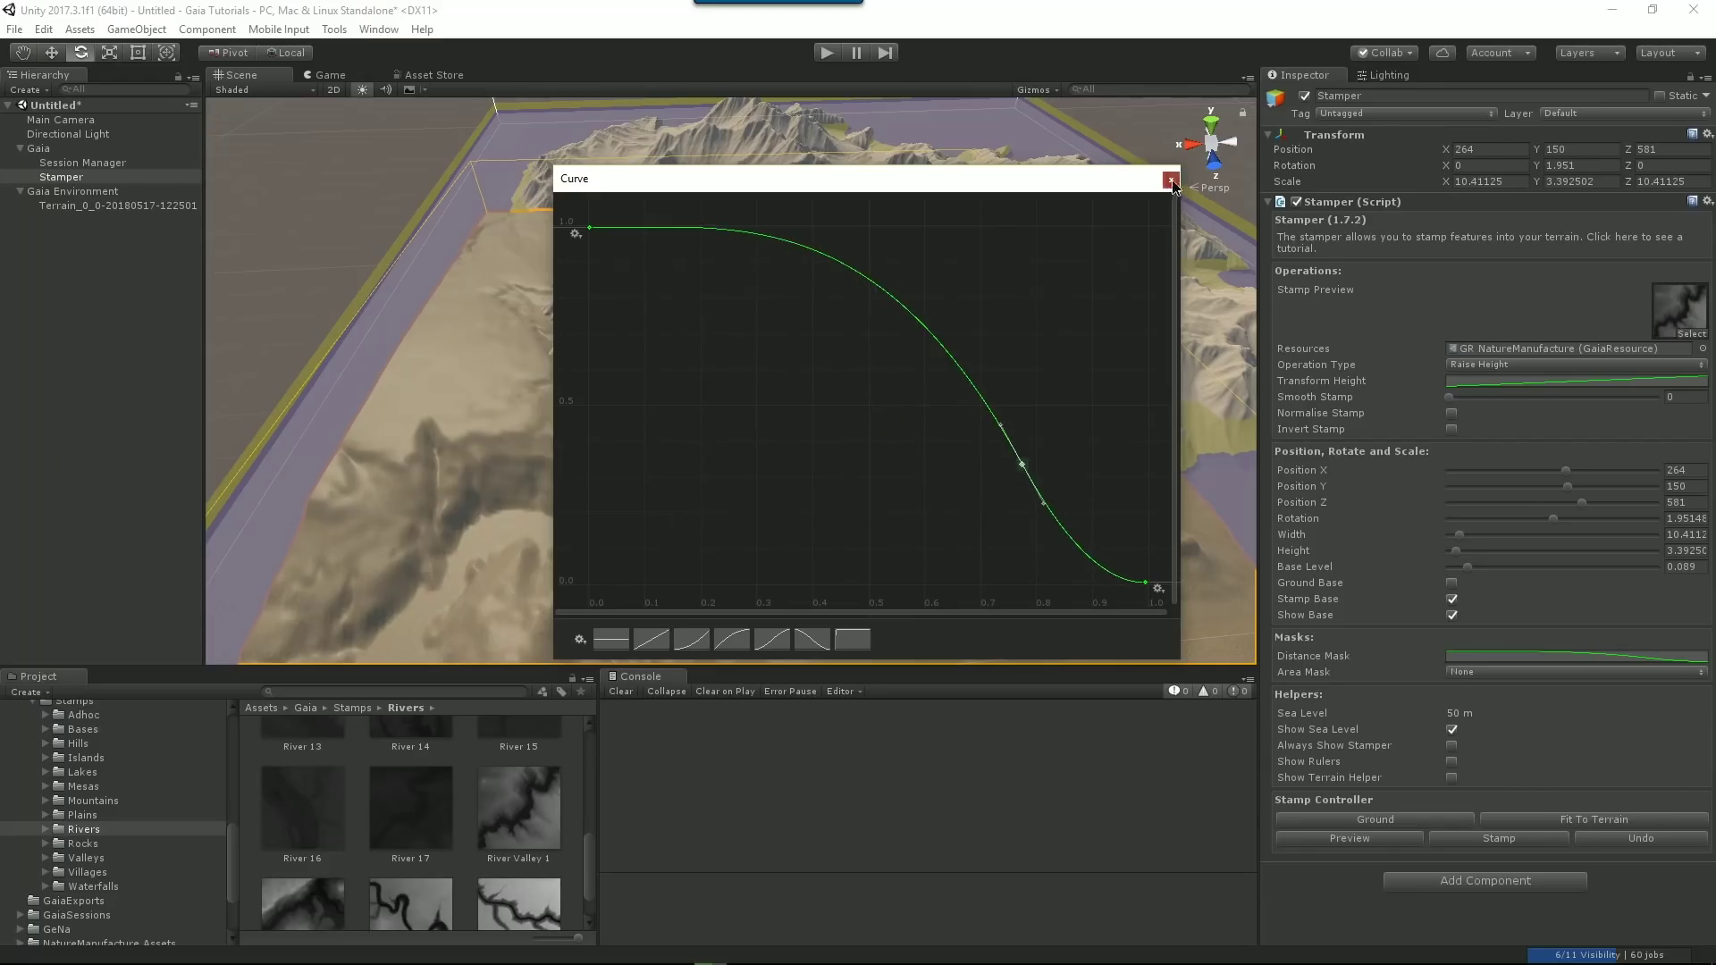
click(1170, 182)
Move the river valley stamp to X position 367 and Z position 577, and set its operation type to Lower Height.
key(w)
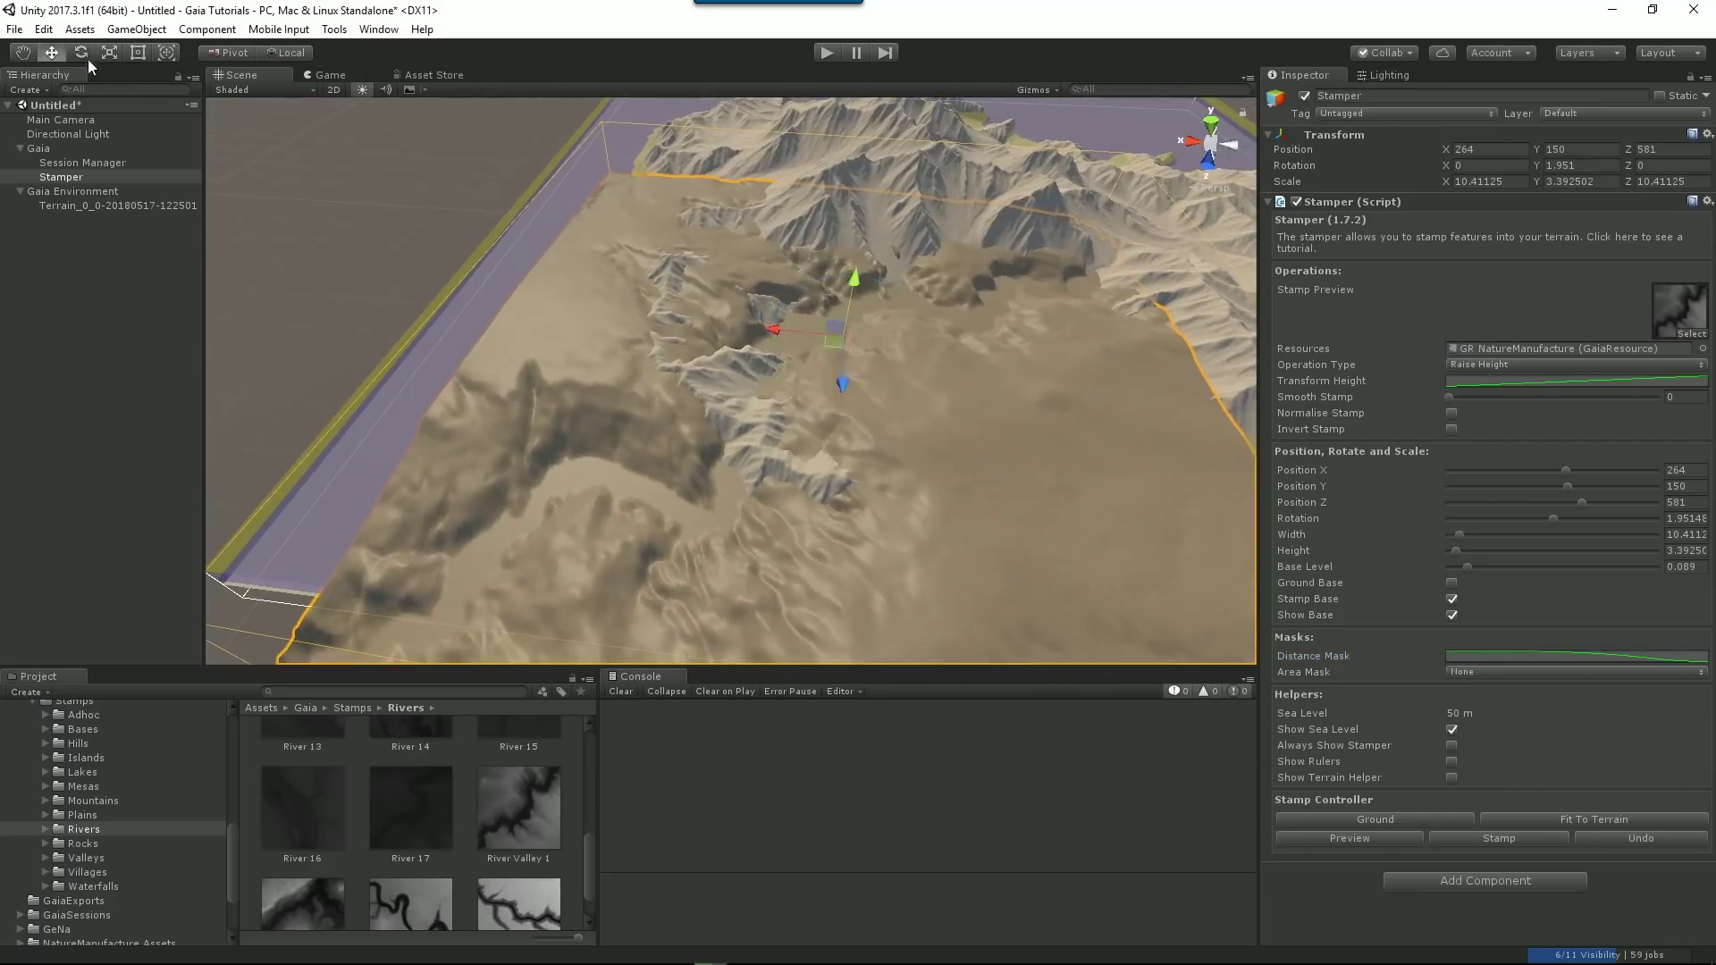
drag(769, 329, 708, 324)
click(1500, 366)
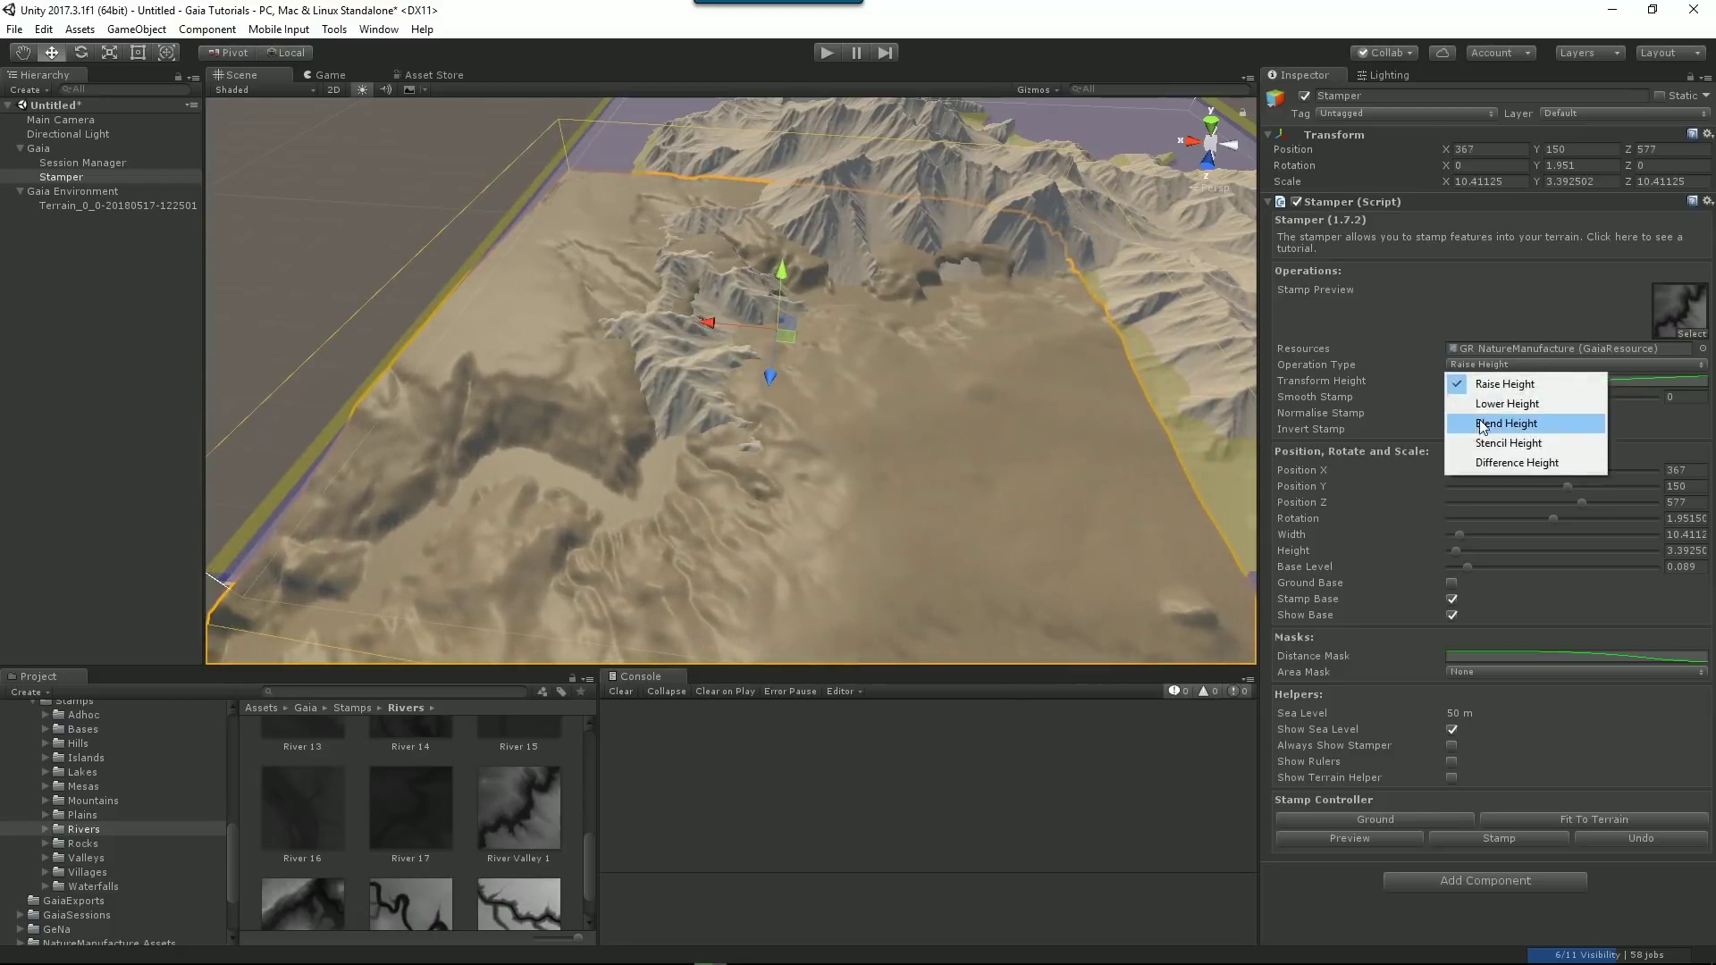
click(1503, 404)
Lower the river valley stamp to Y position 127 and stamp the valley into the terrain.
drag(781, 270, 882, 448)
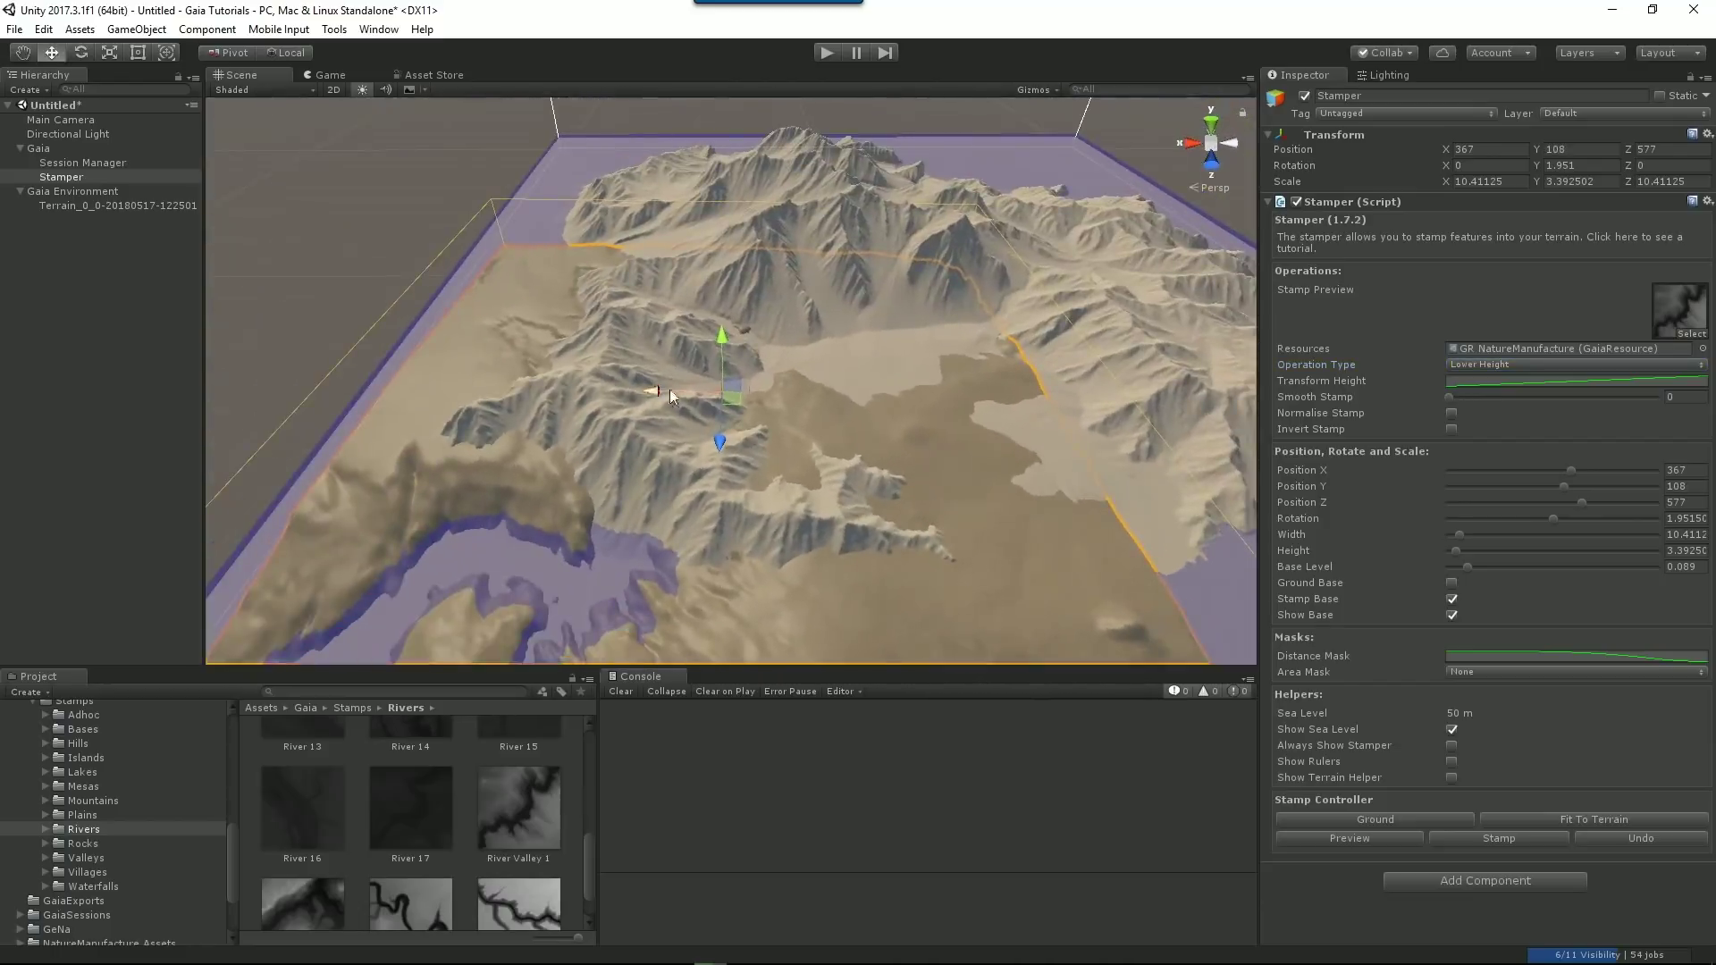
drag(722, 340, 721, 344)
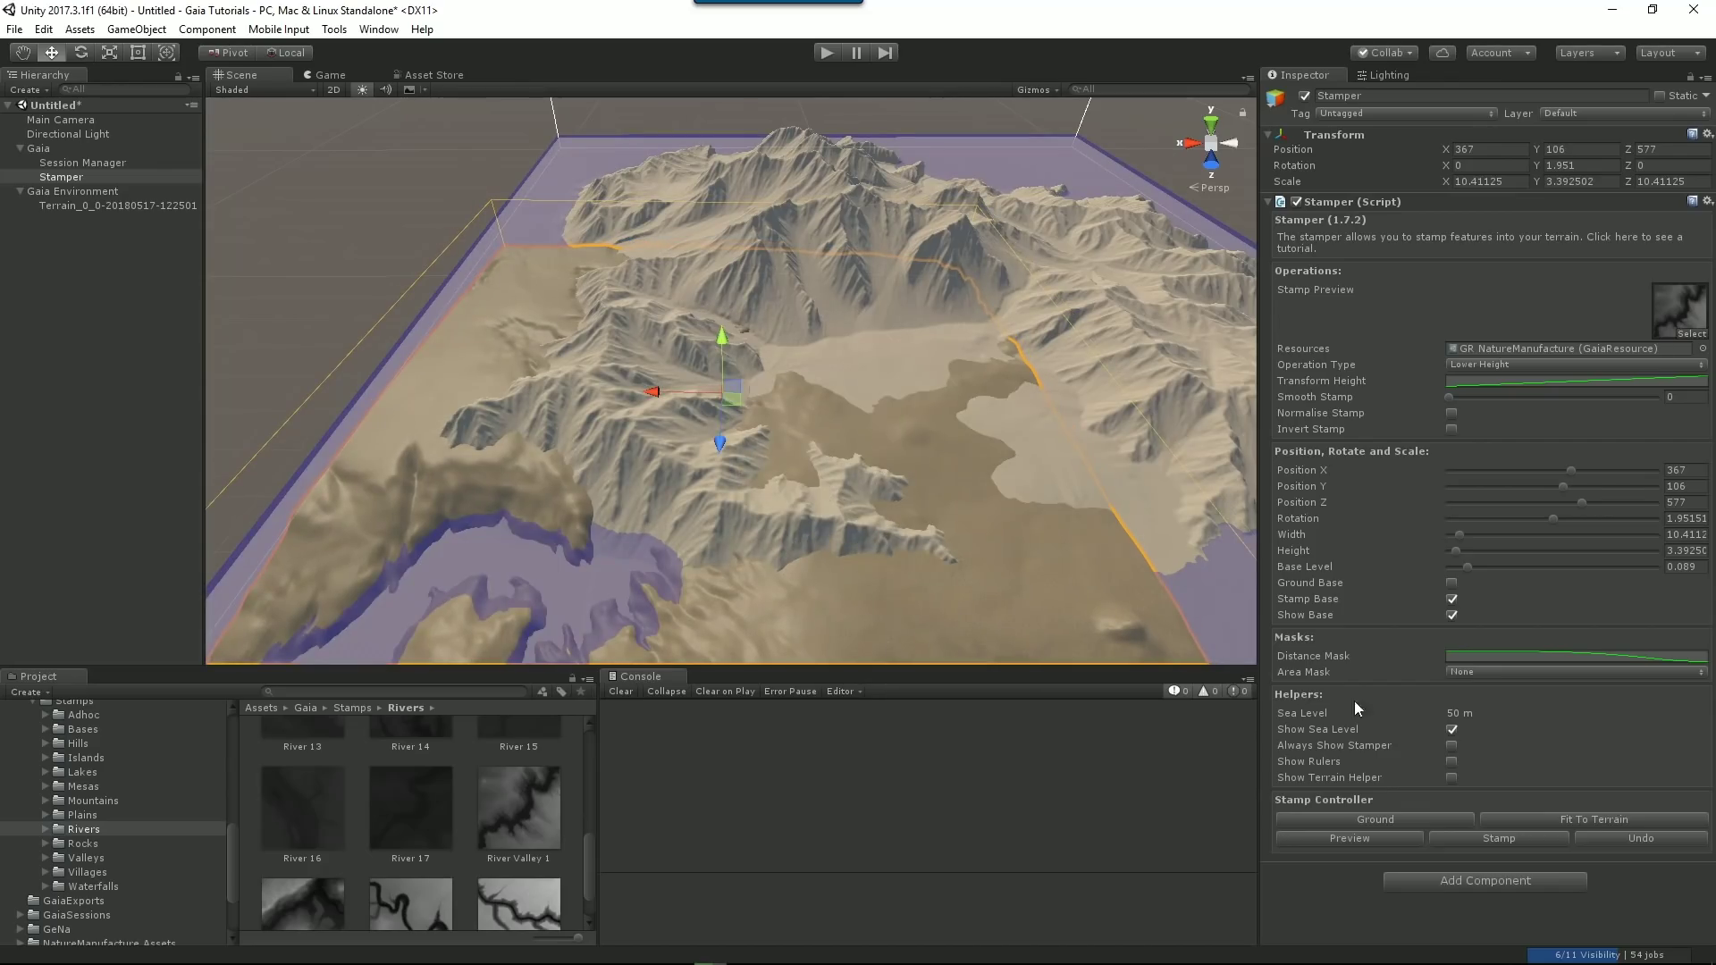
click(1482, 838)
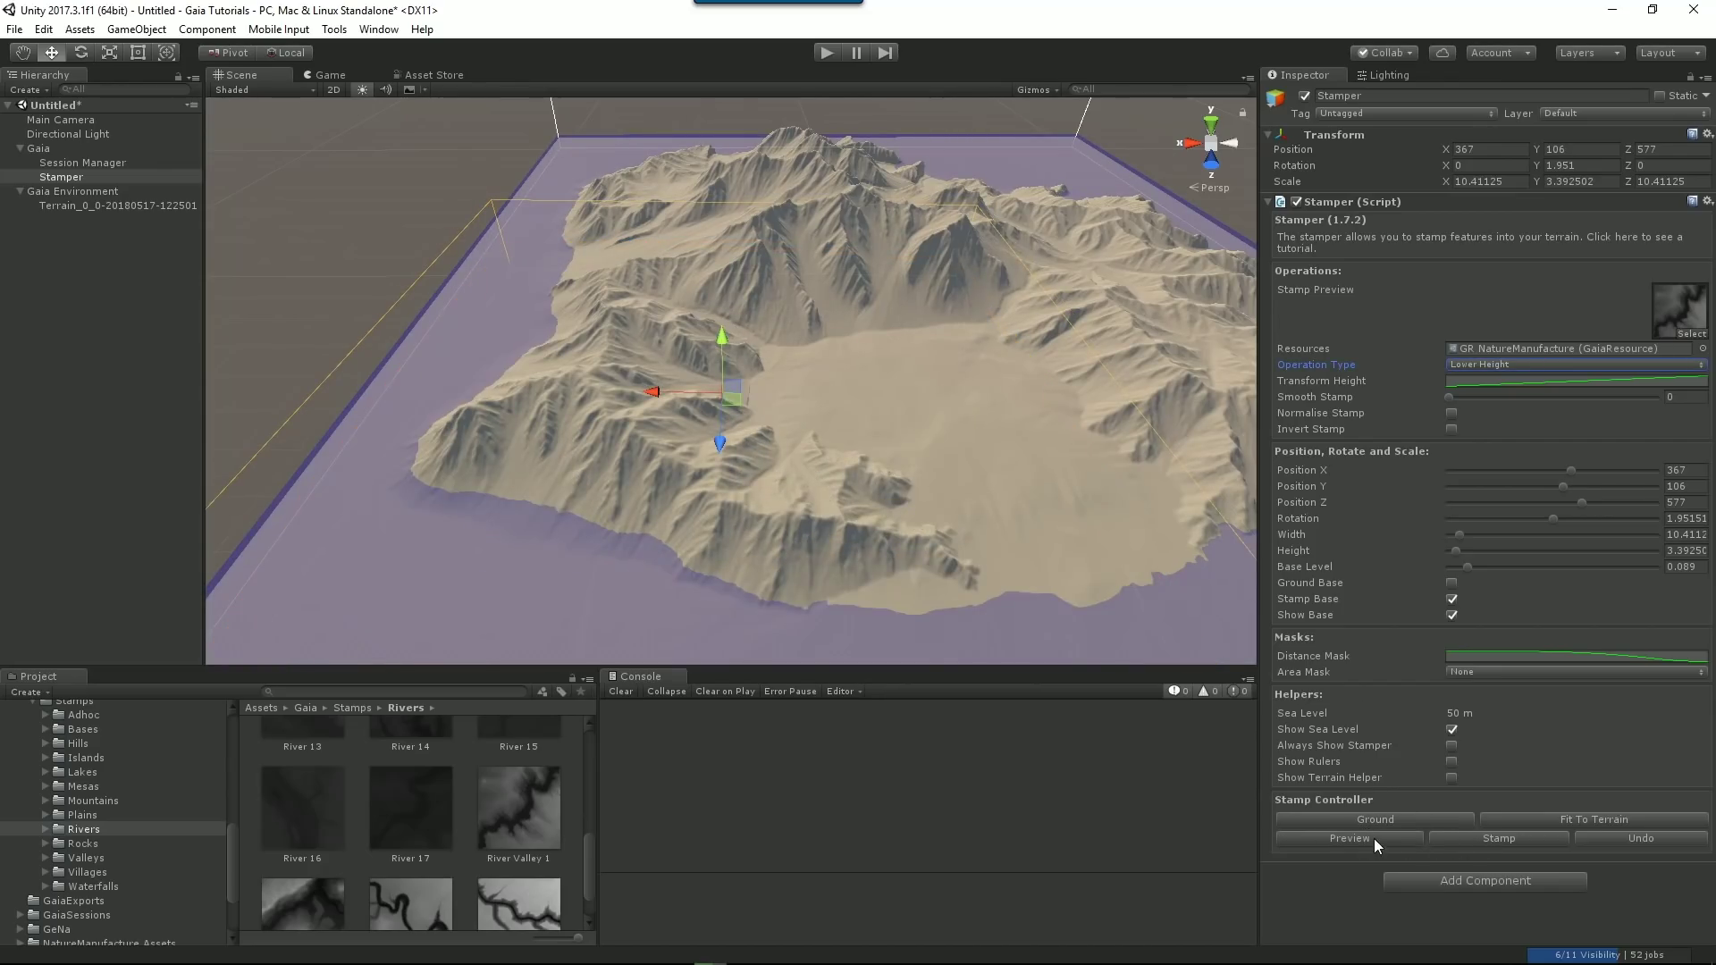
click(1372, 841)
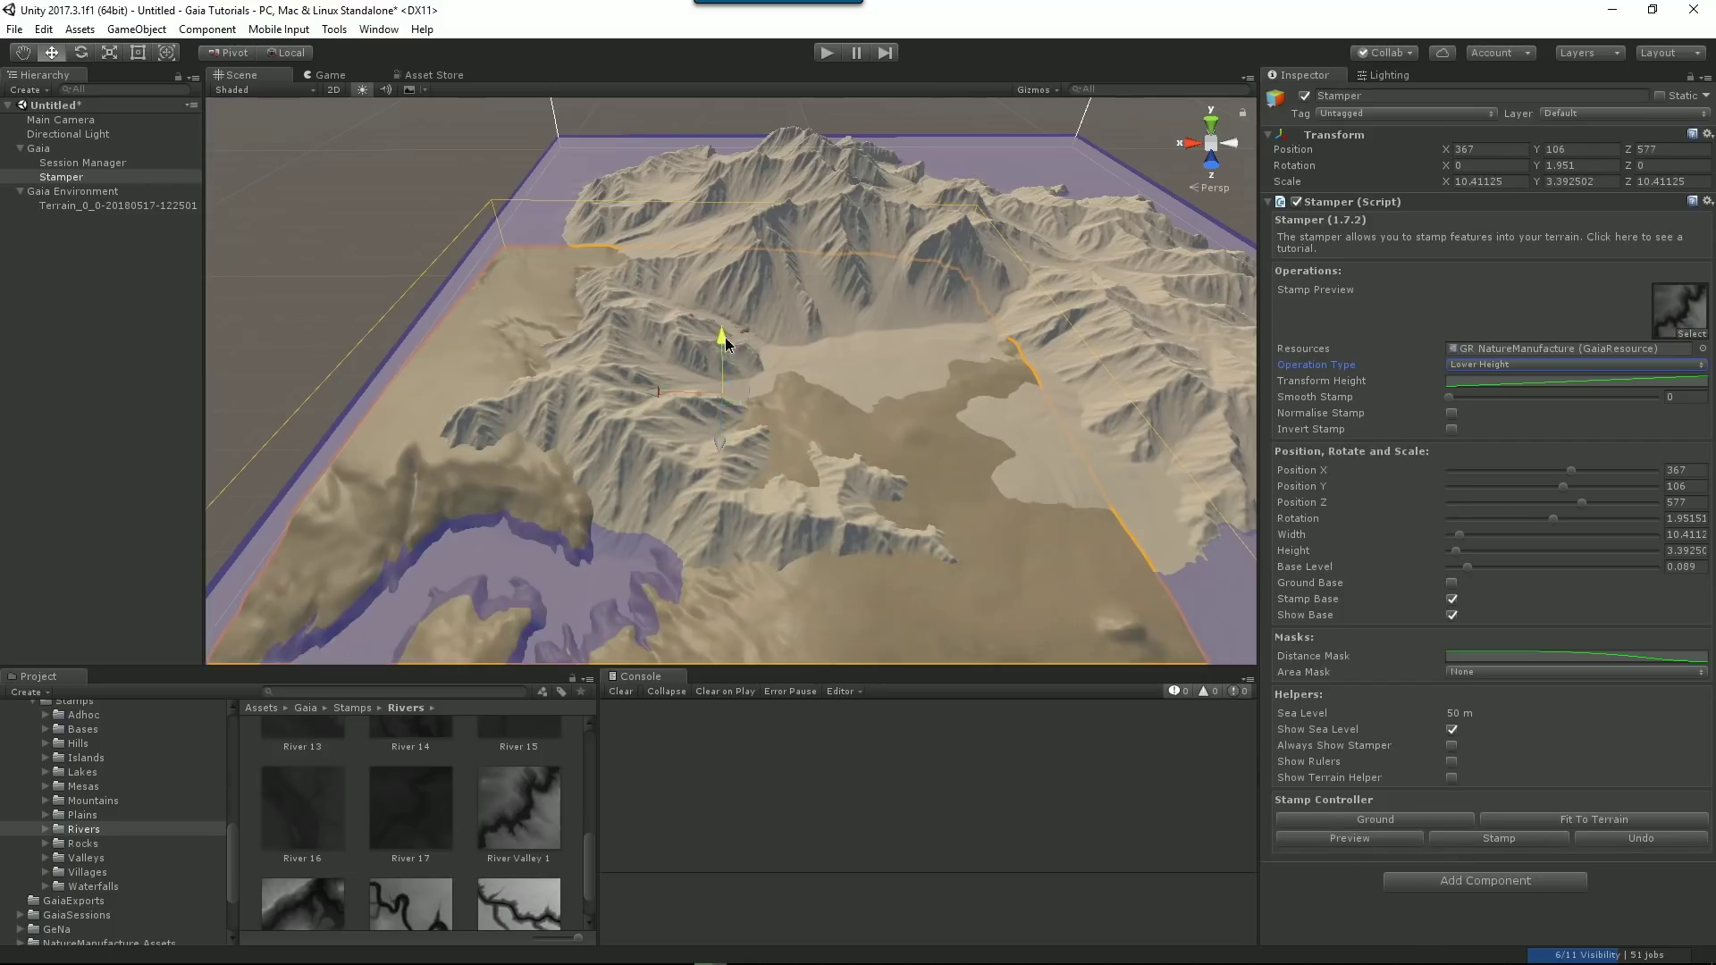
mouse_move(723, 342)
mouse_down()
mouse_move(737, 302)
mouse_move(738, 327)
mouse_up()
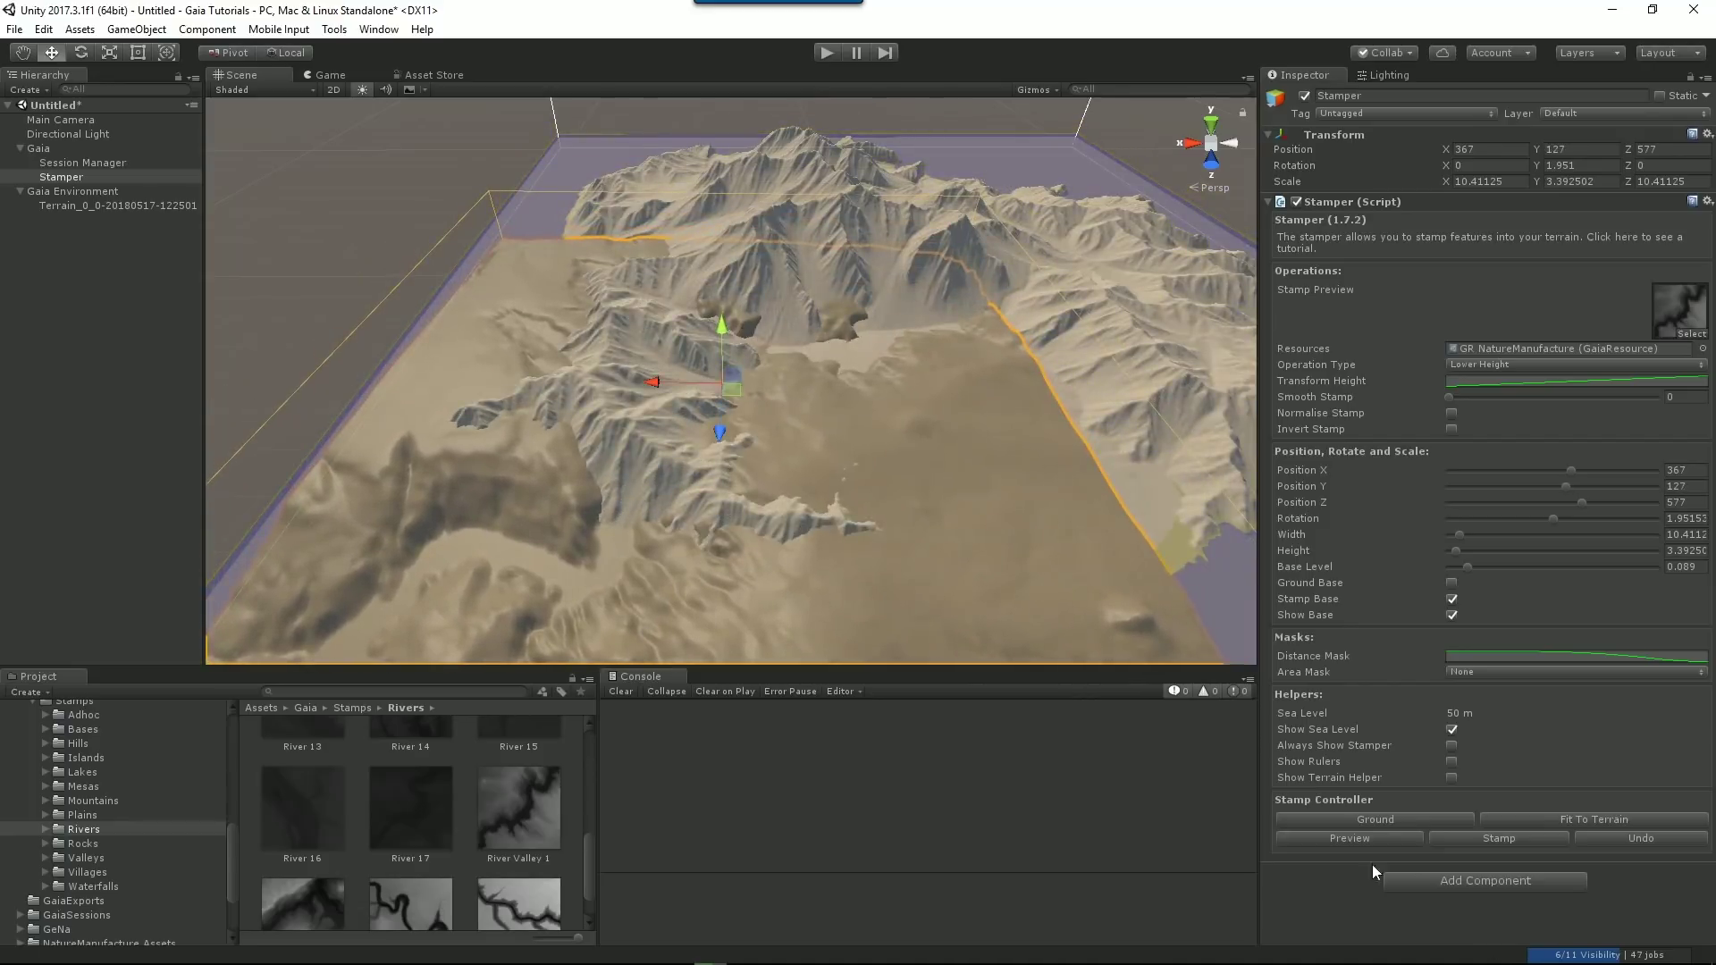
click(1349, 838)
click(1499, 840)
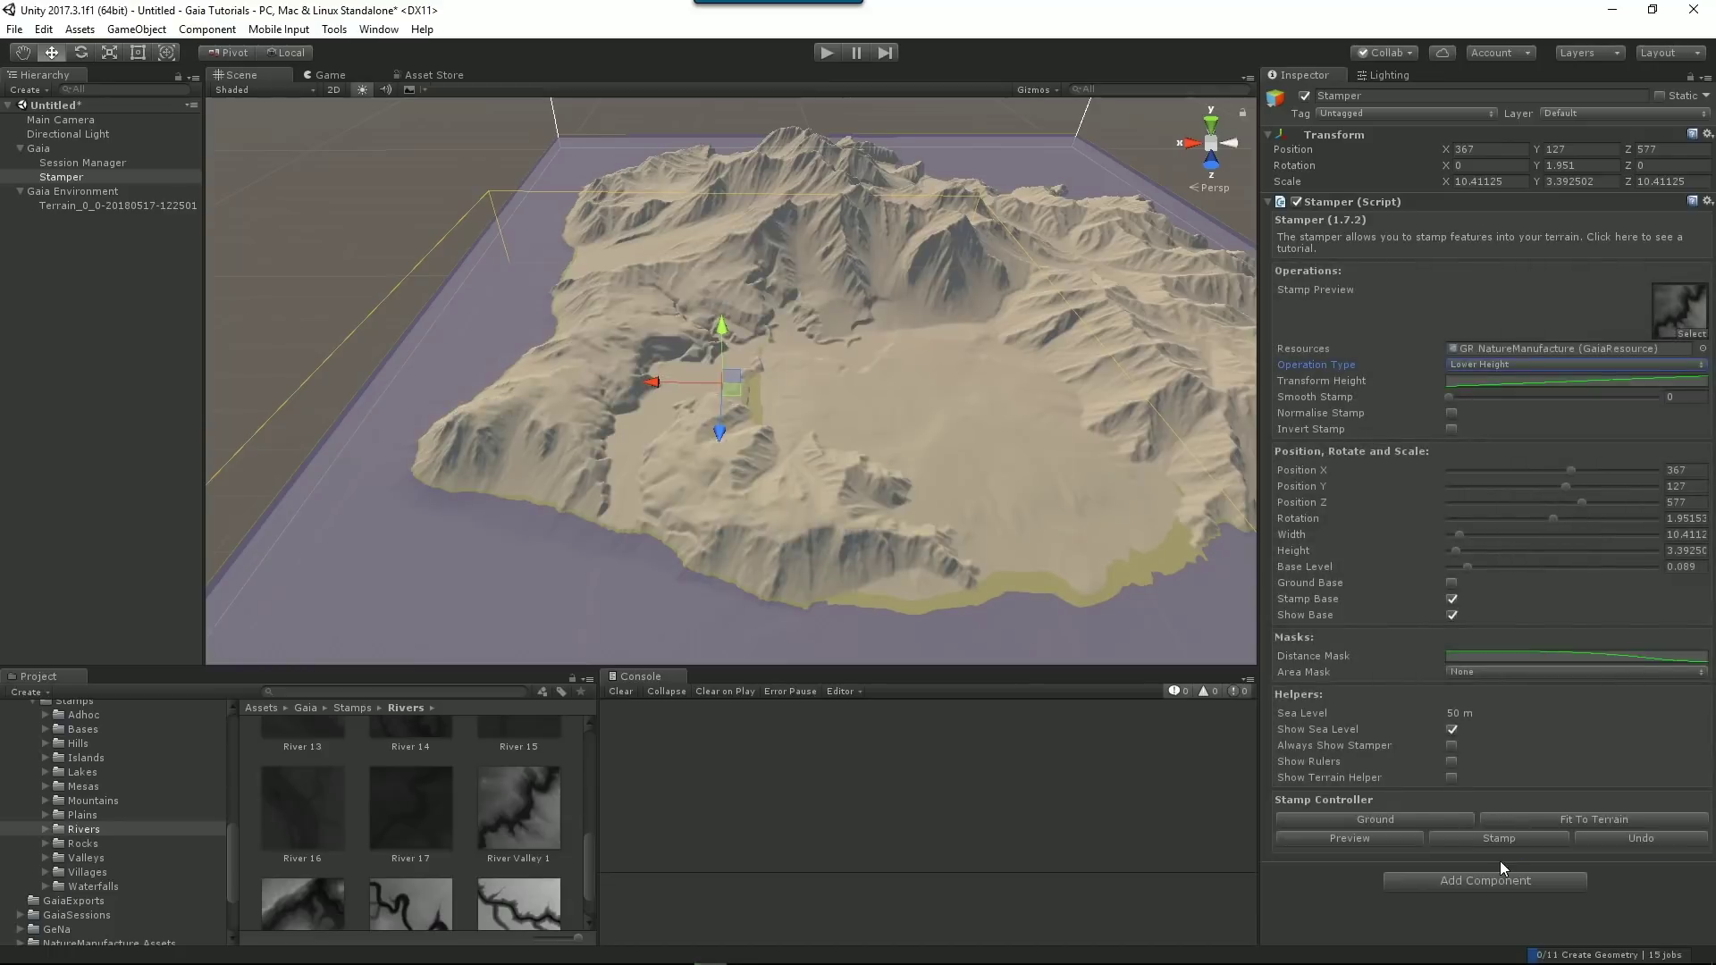
Preview the river valley stamp again, lower it to Y position 118.2 and increase its height scale to about 4.23.
alt+drag(1033, 635, 1082, 494)
alt+scroll(1077, 492, down, 10)
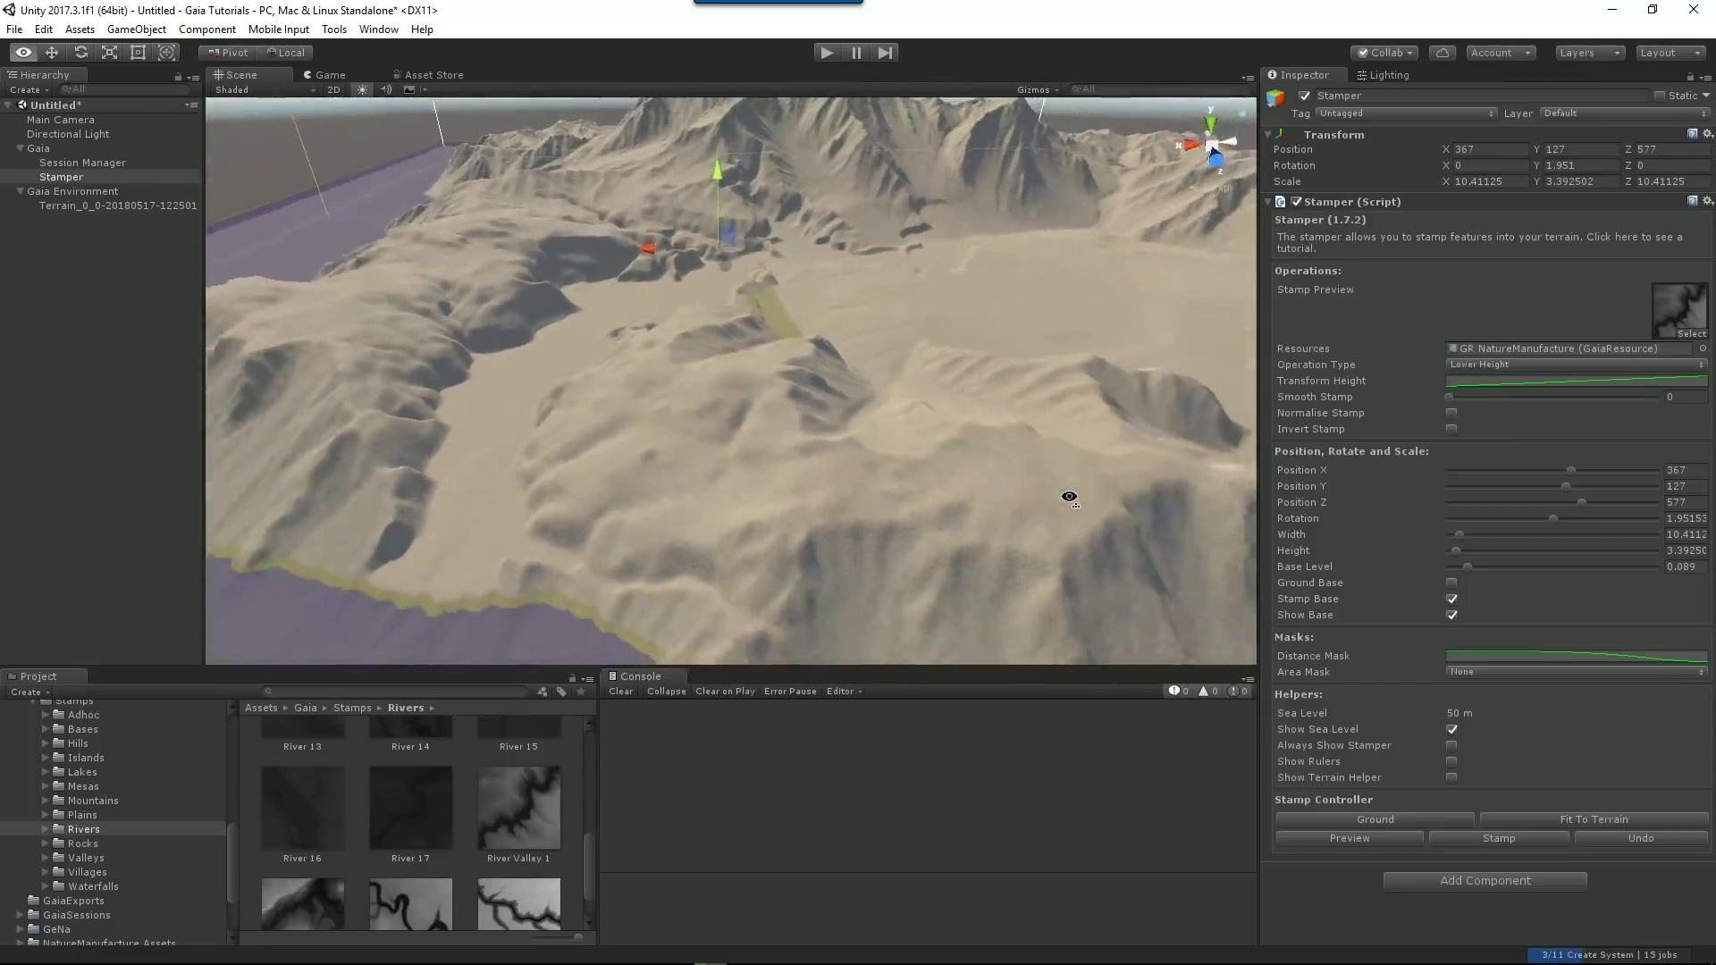
click(1364, 836)
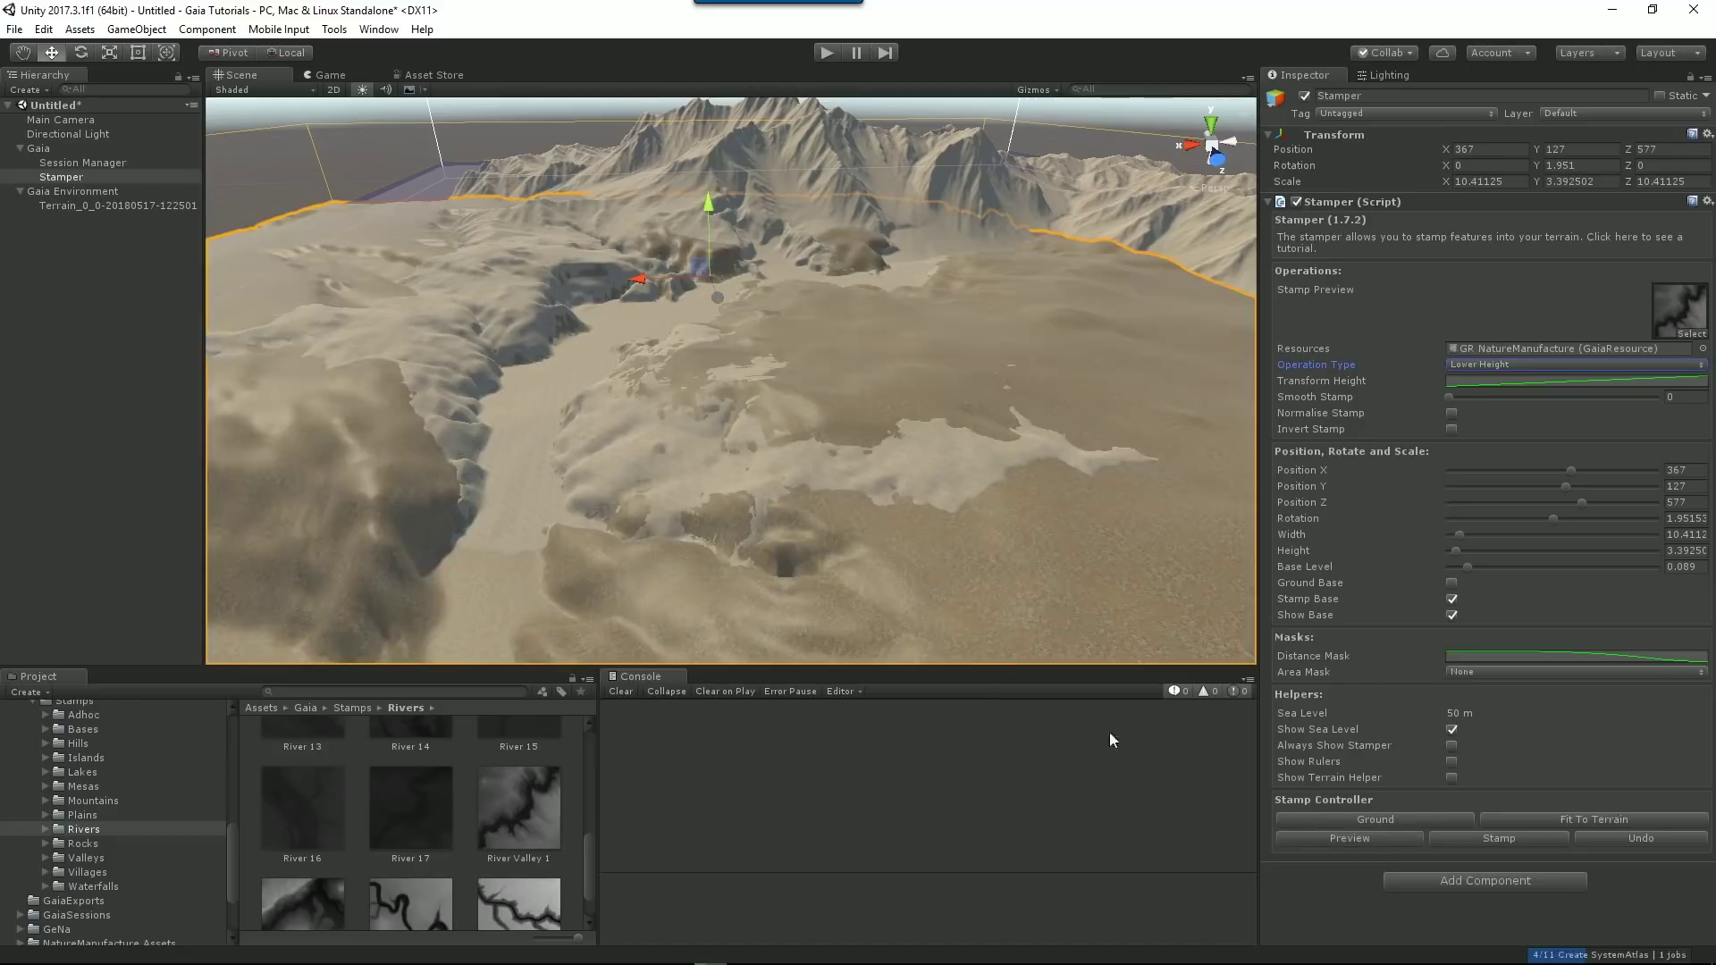
drag(707, 202, 709, 211)
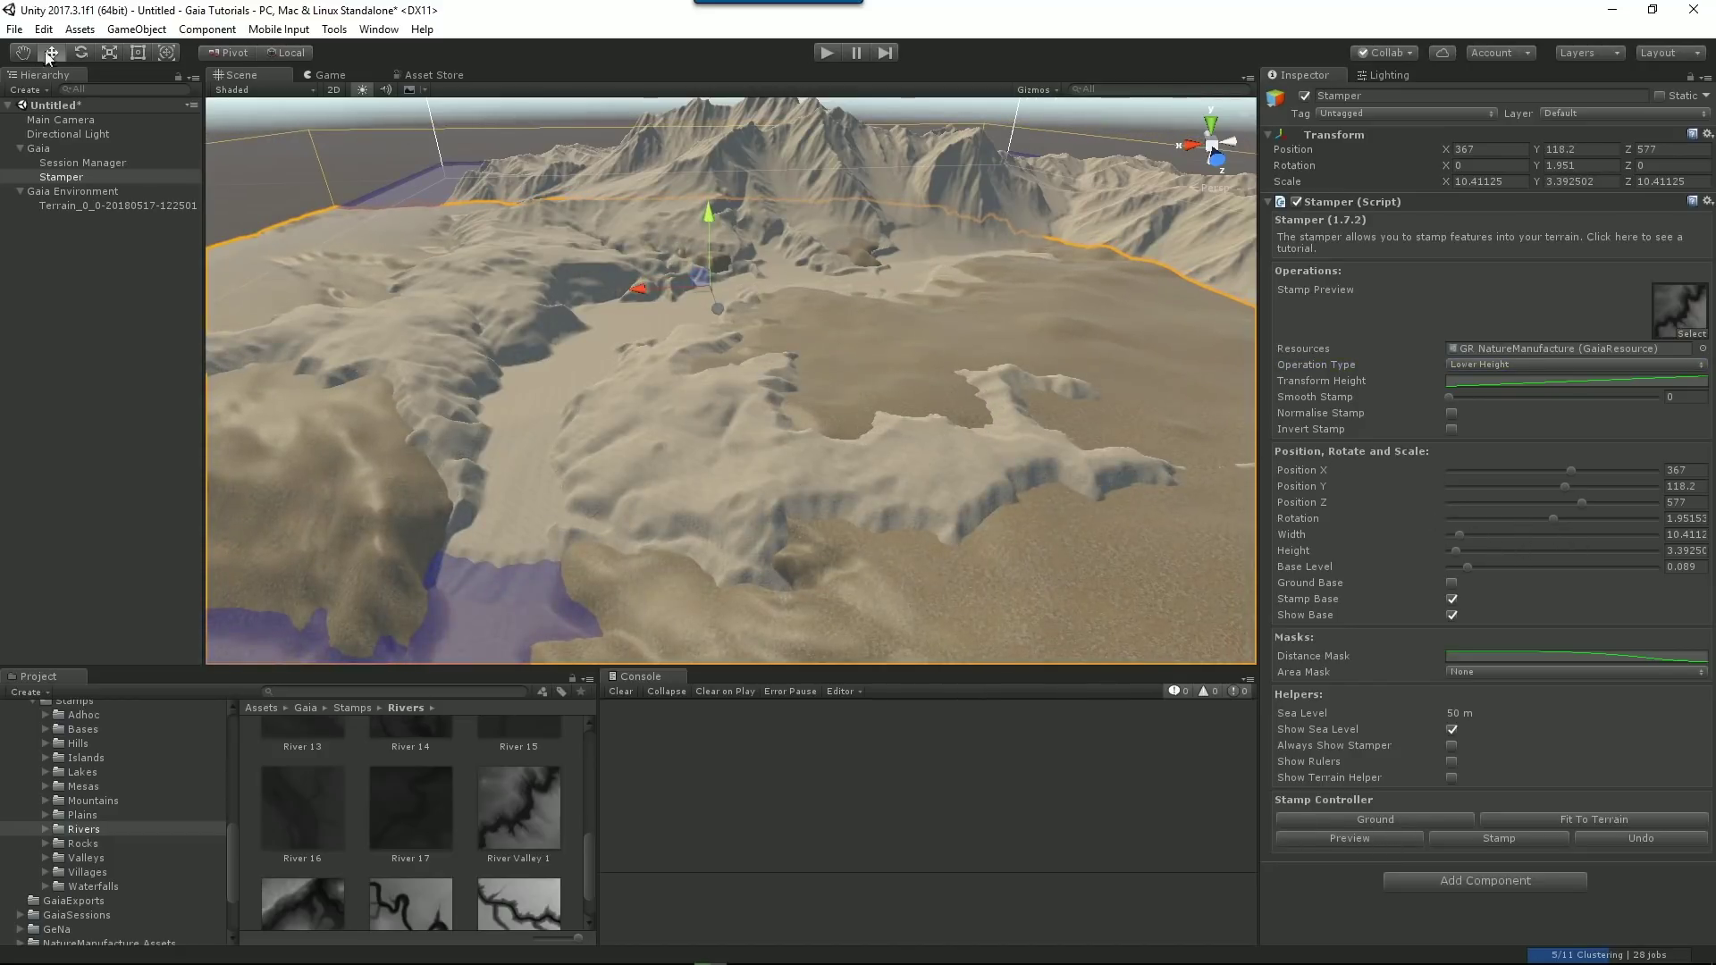
click(109, 52)
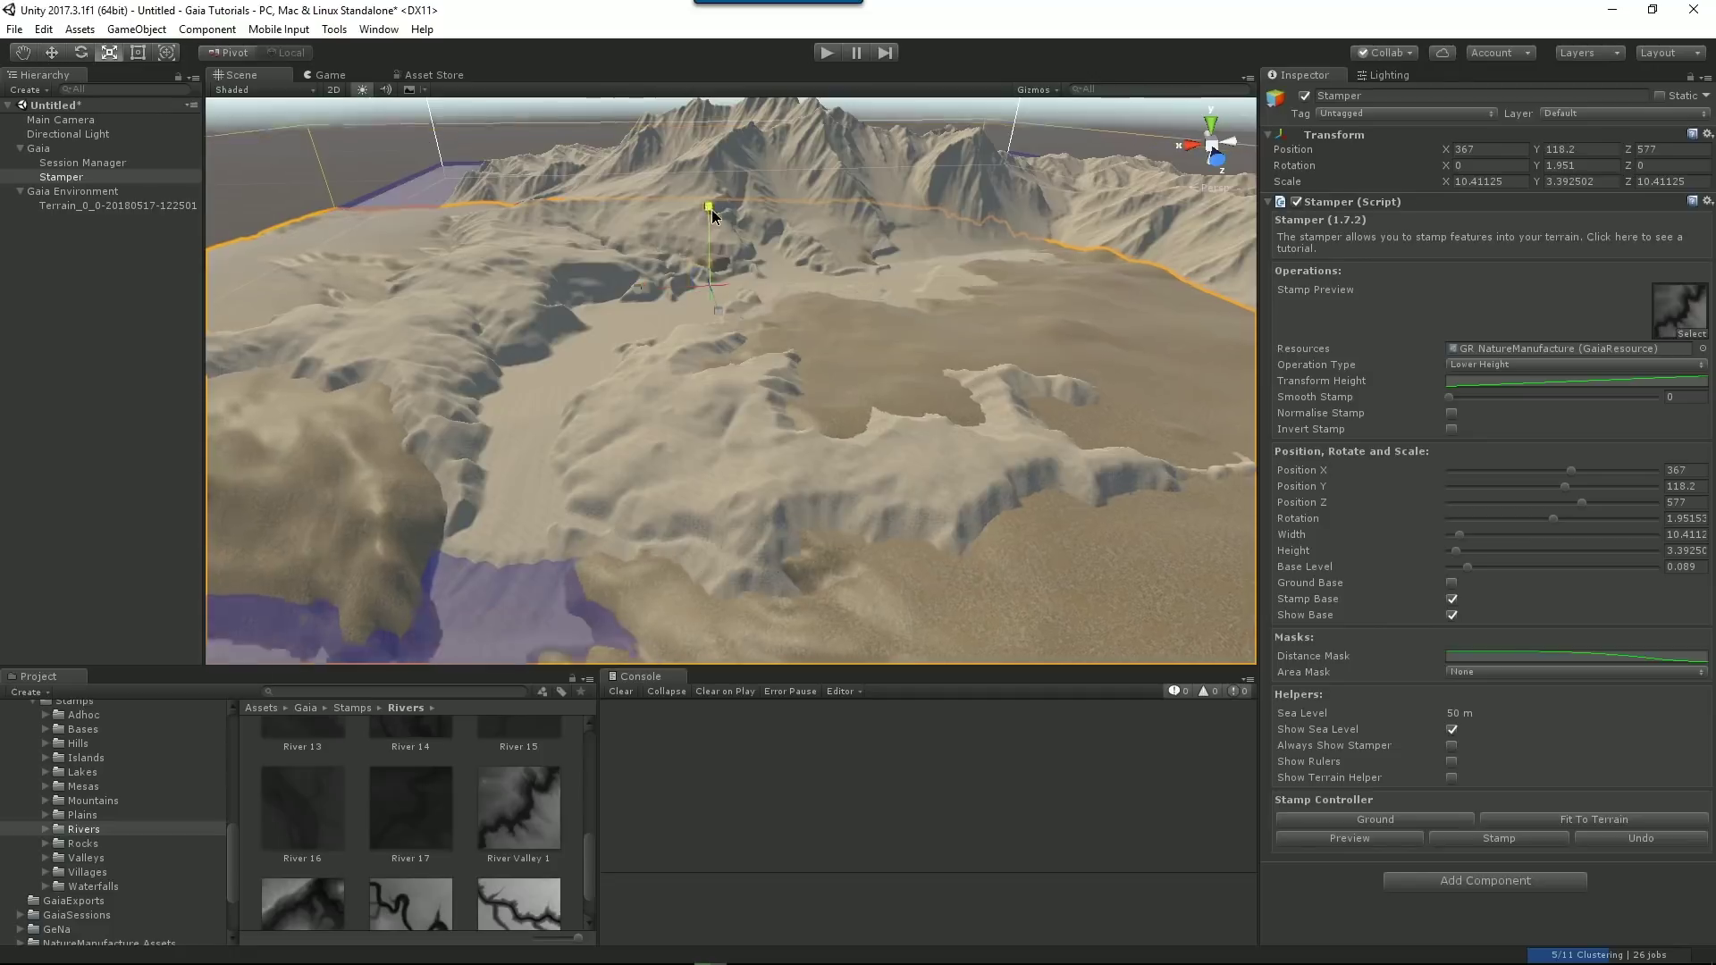
drag(713, 214, 716, 193)
Raise the river valley stamp to Y position 138.1, stamp it into the terrain and inspect the carved river.
click(52, 52)
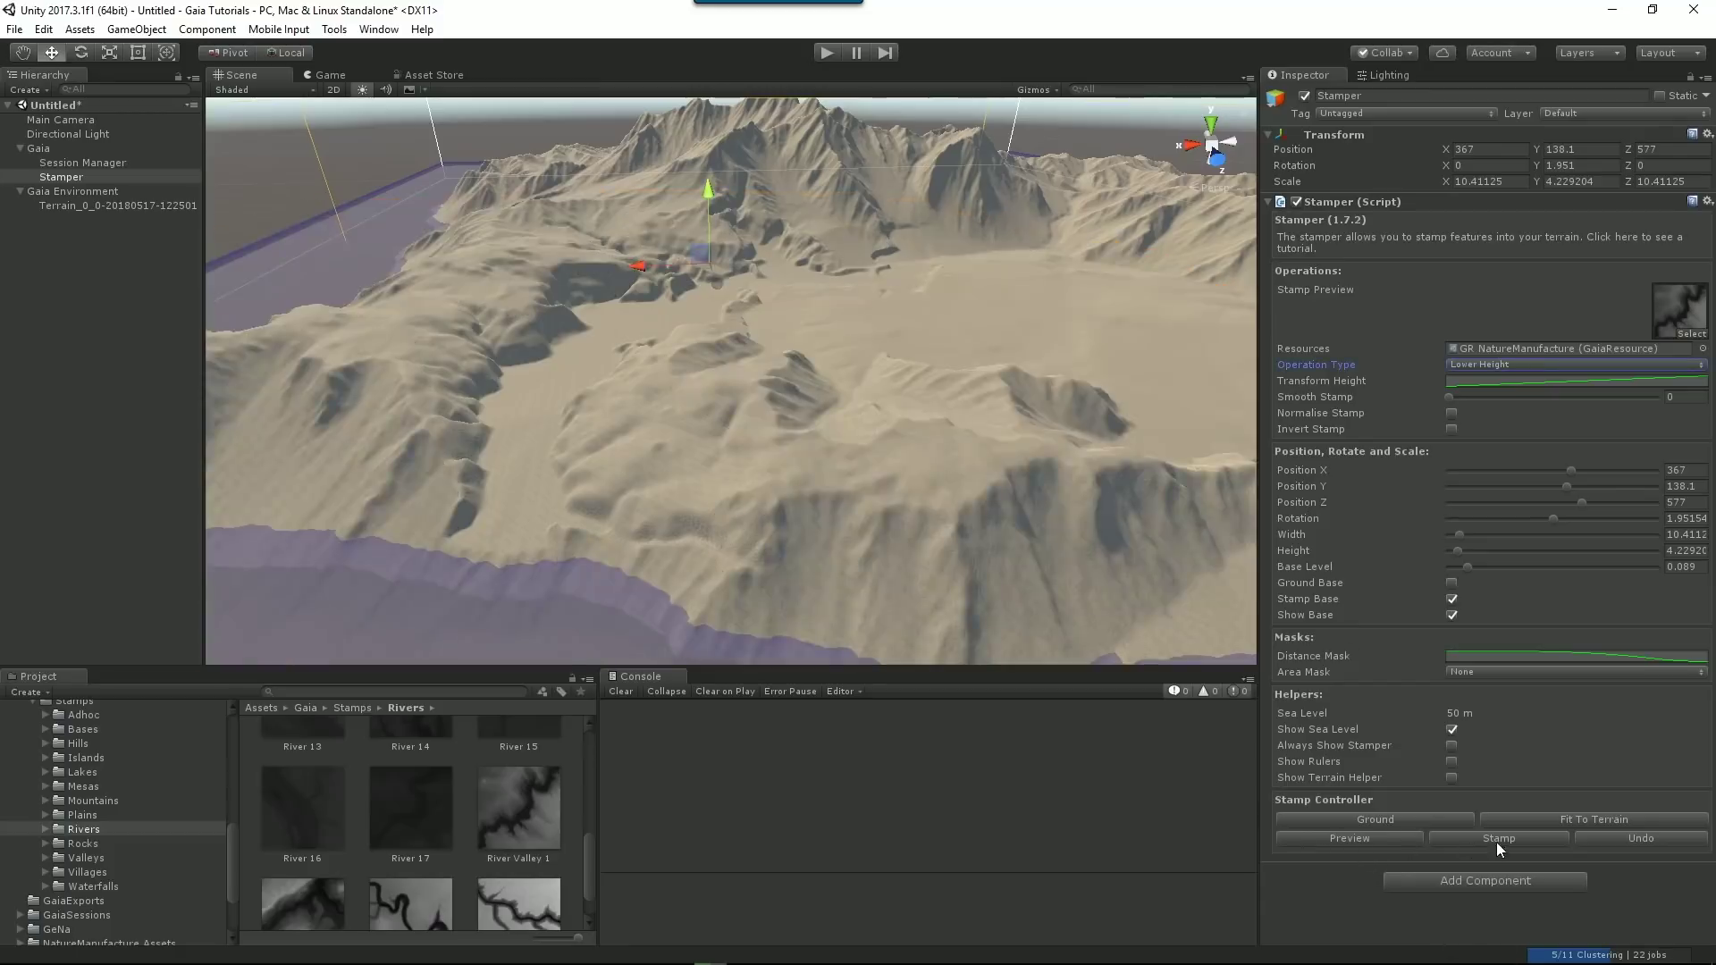
click(1496, 840)
alt+drag(1126, 502, 1020, 487)
alt+drag(926, 450, 992, 432)
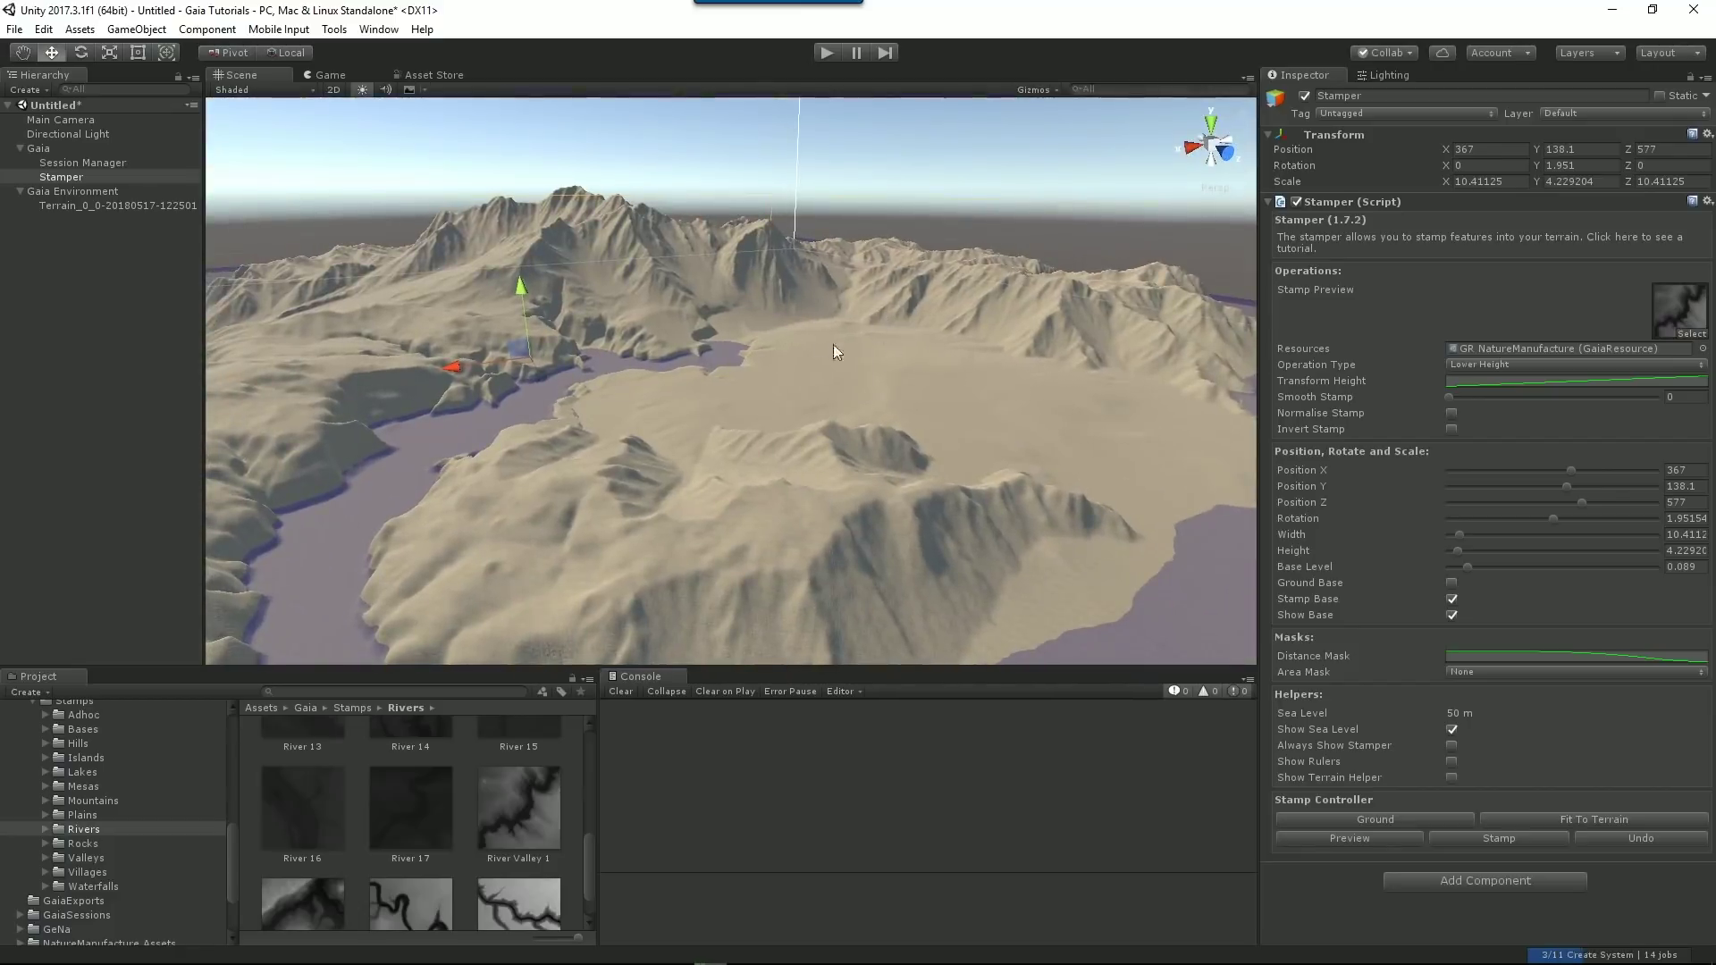
alt+drag(832, 345, 621, 327)
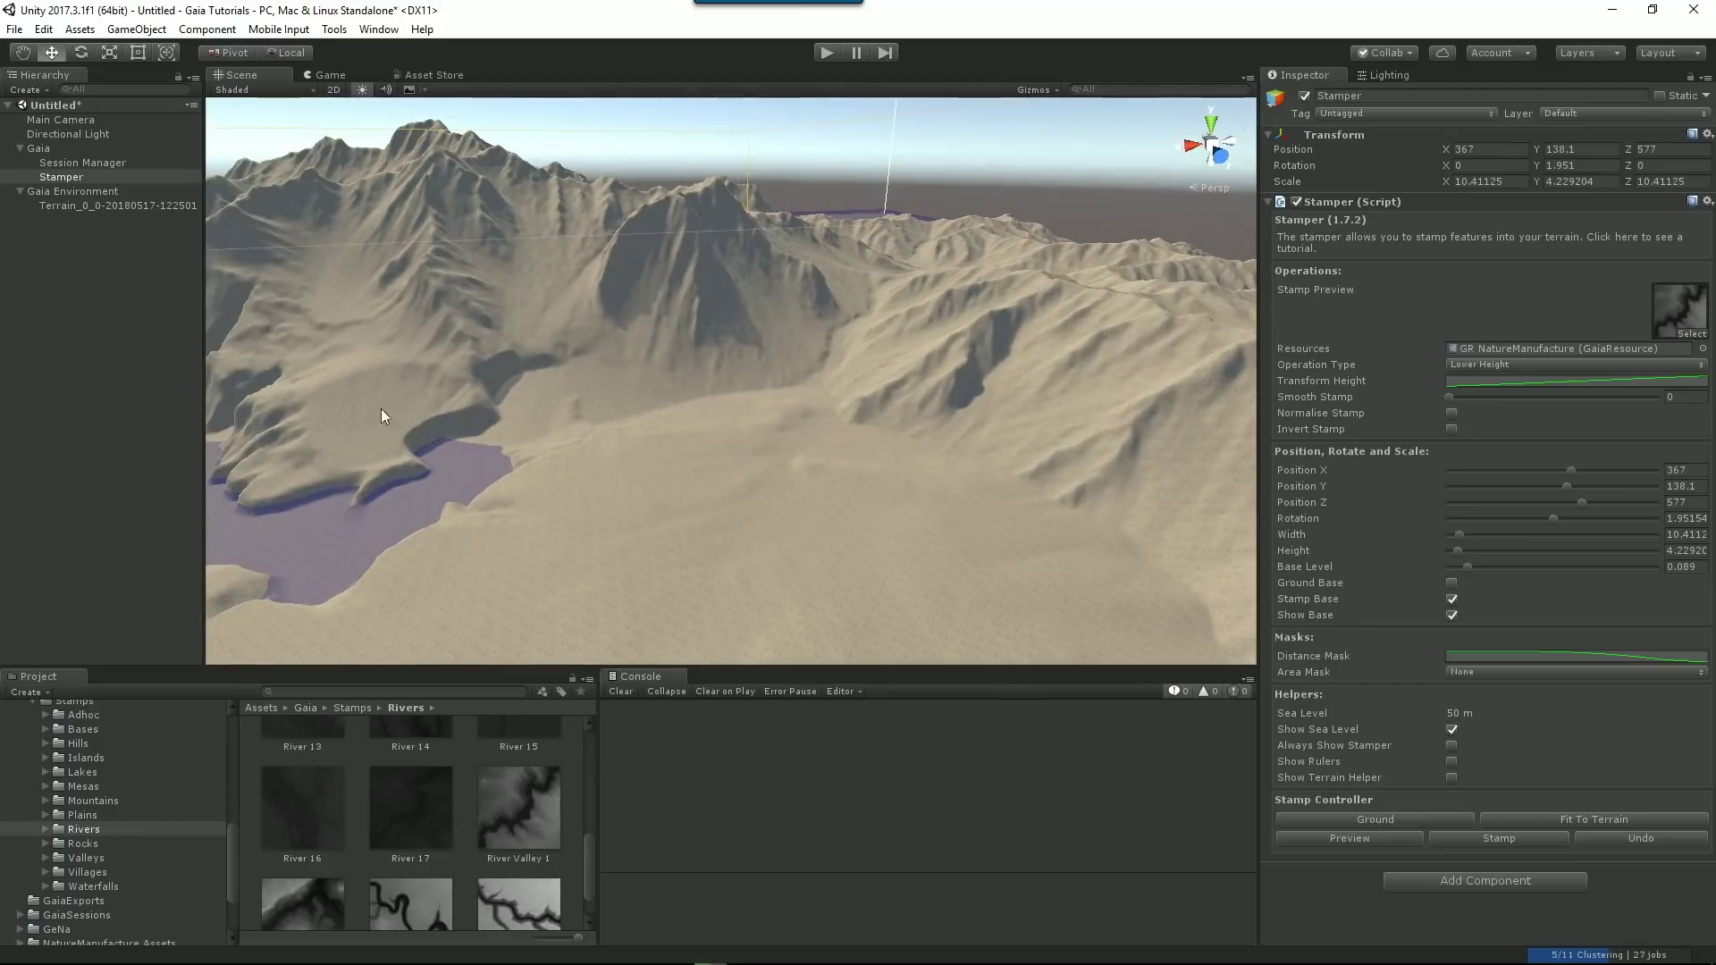
Load the Base 1 stamp from the Adhoc folder into the Stamper and preview it on the terrain.
click(80, 715)
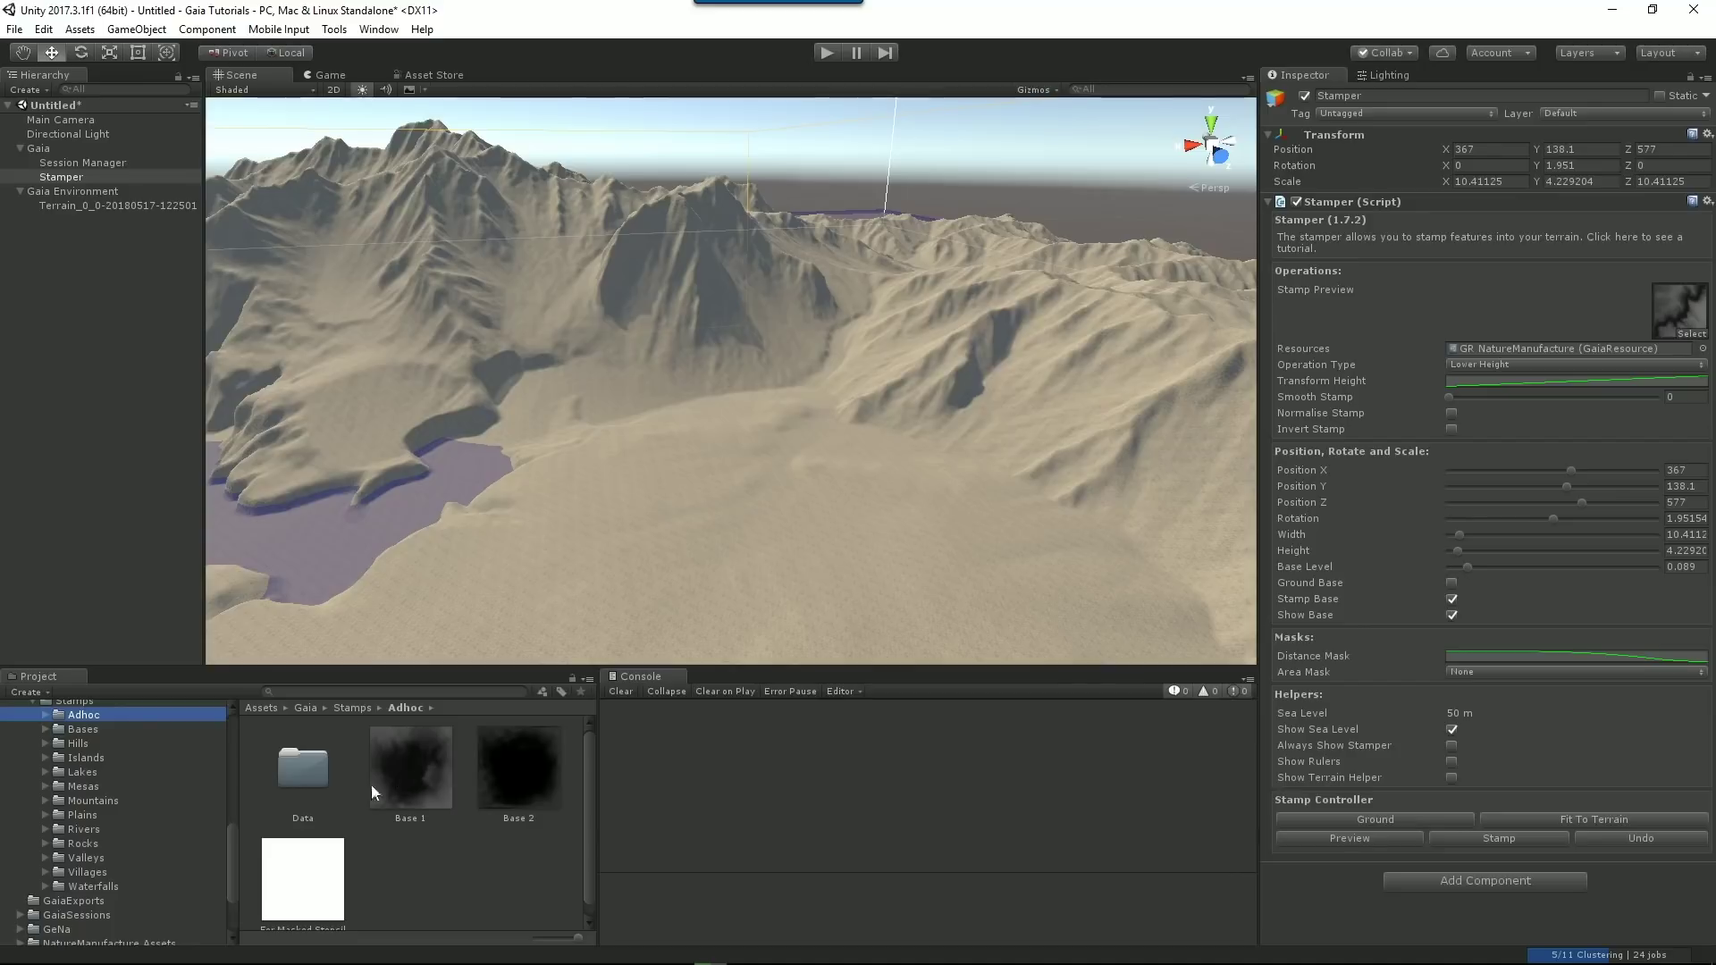
drag(370, 780, 1680, 309)
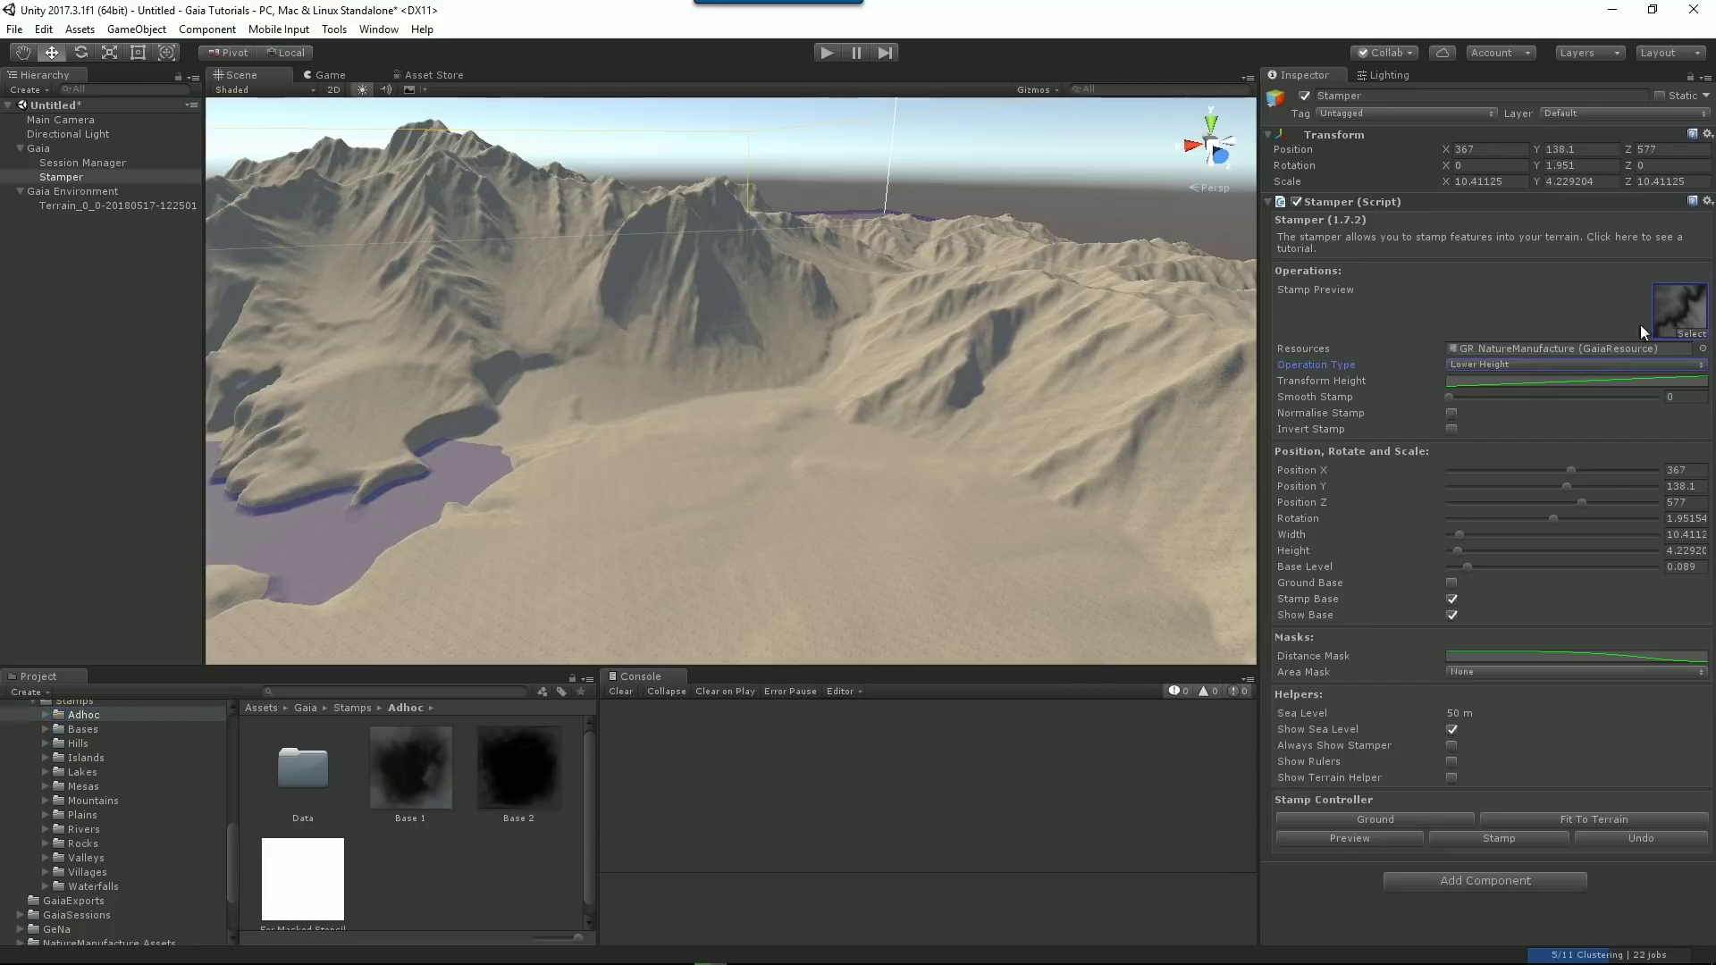
scroll(777, 532, down, 5)
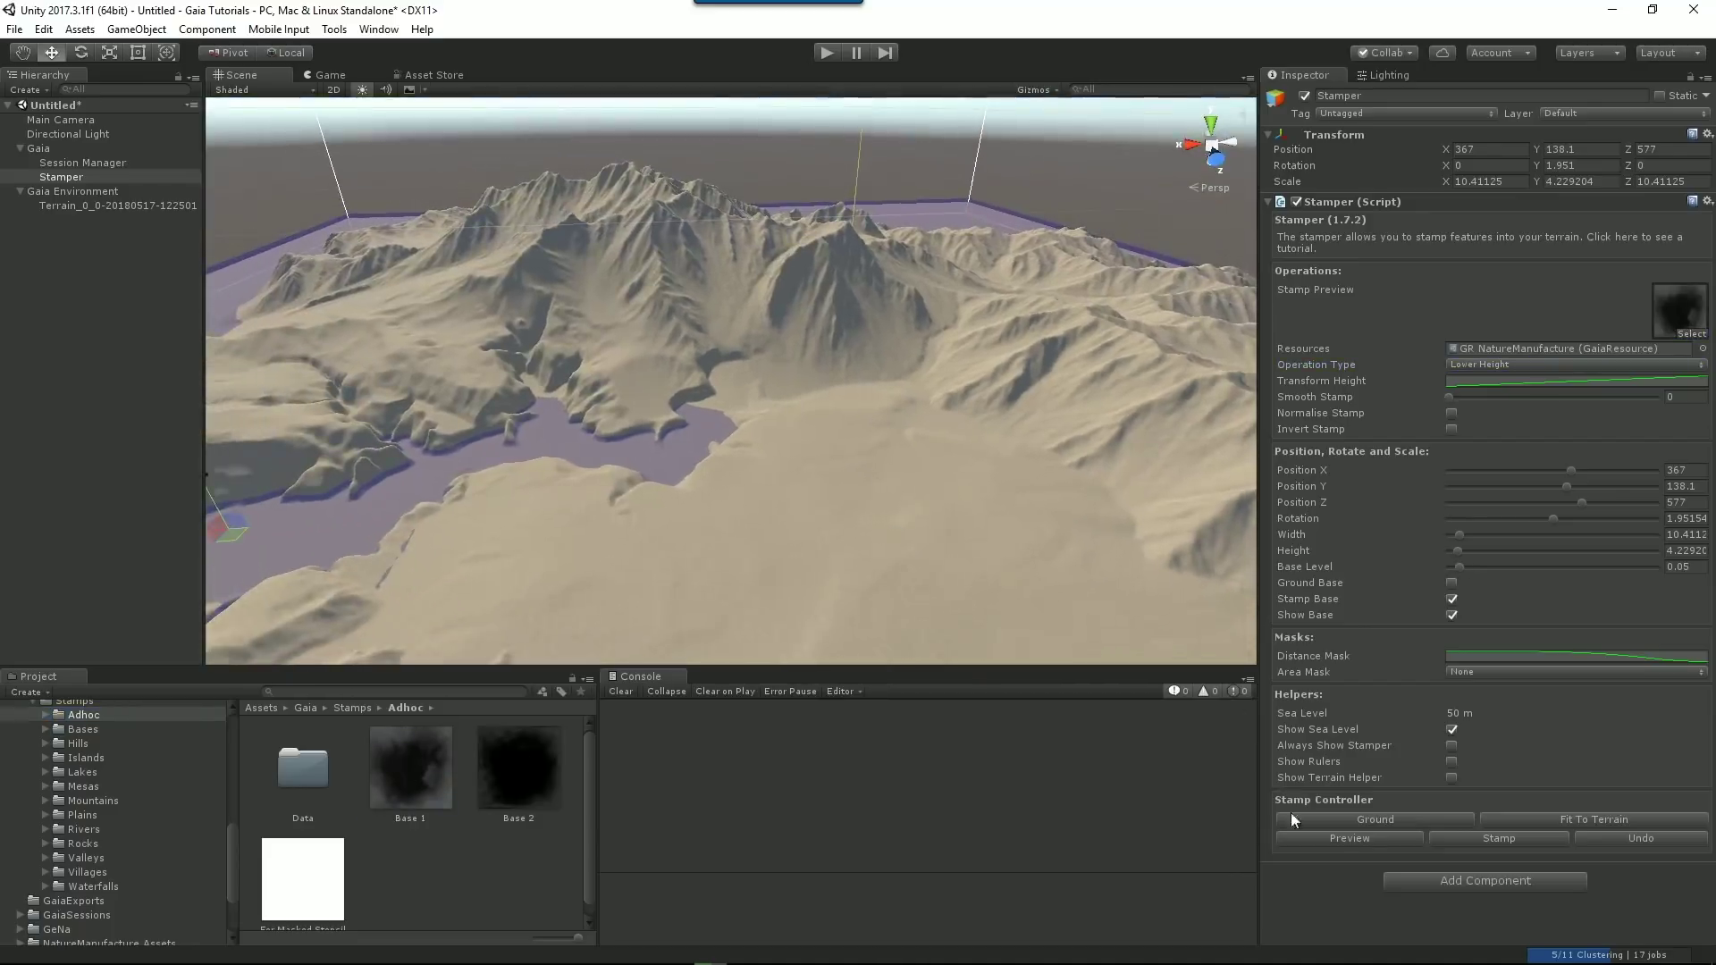
click(1329, 840)
Position the Base 1 stamp at X 93, Y 238.4, Z 499.3 and scale it down to about 2.52 wide and 1.02 high.
alt+drag(759, 402, 488, 183)
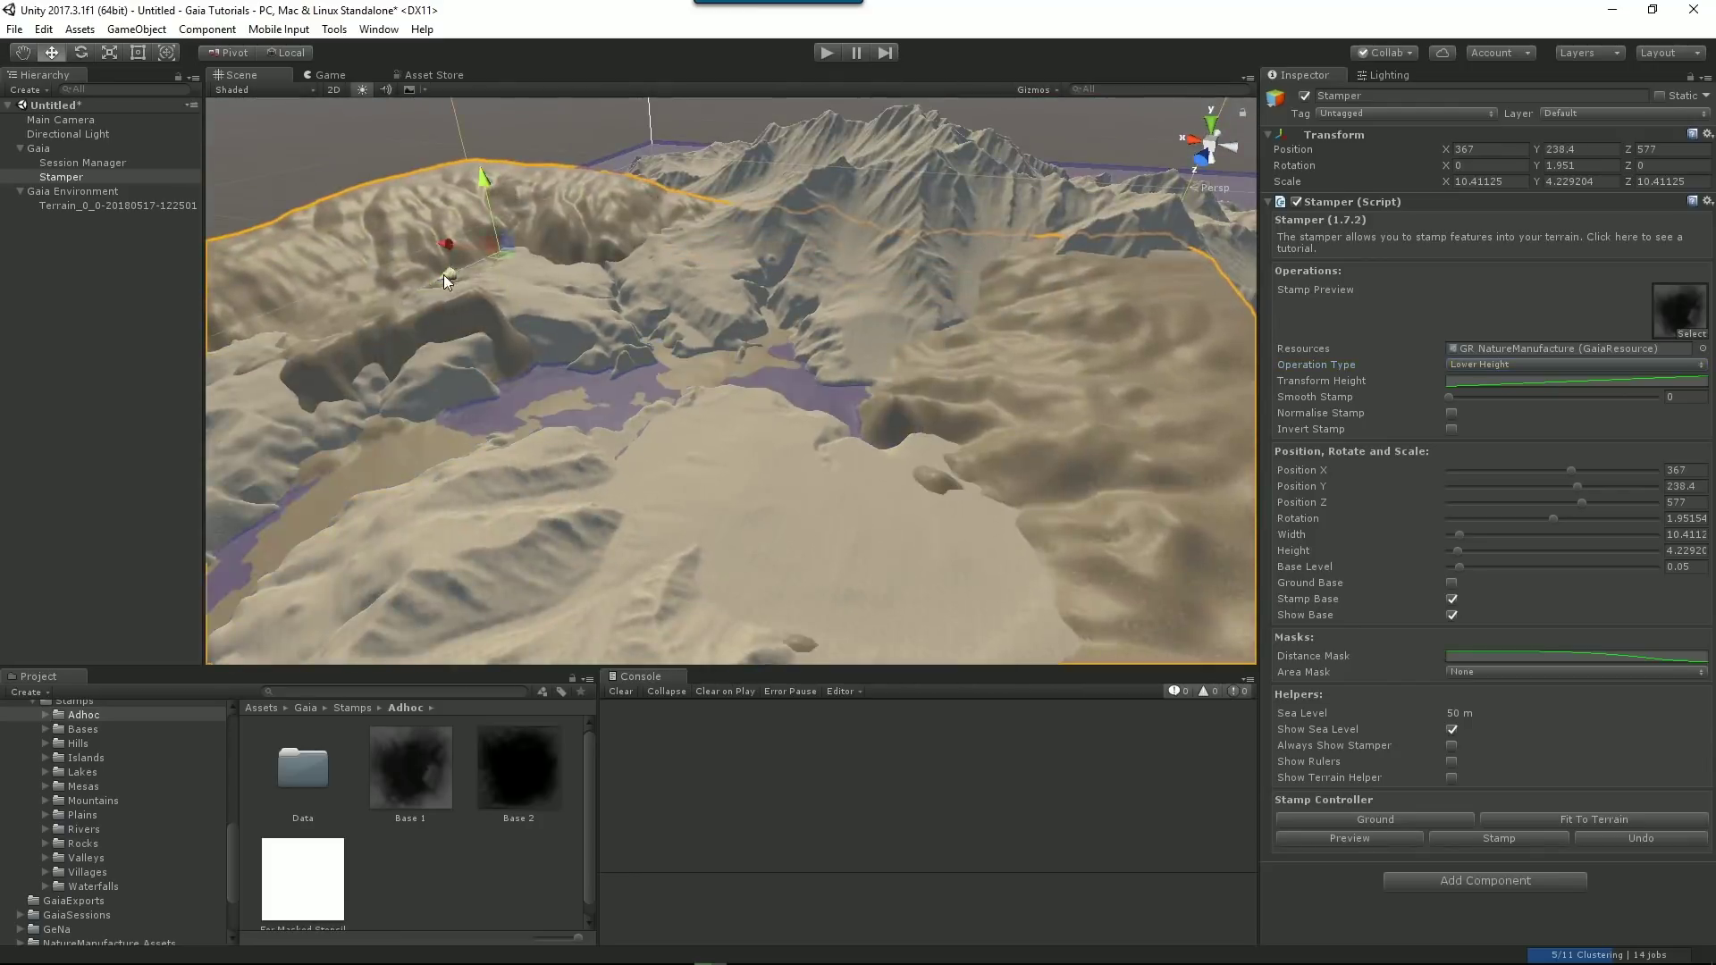
drag(447, 281, 831, 259)
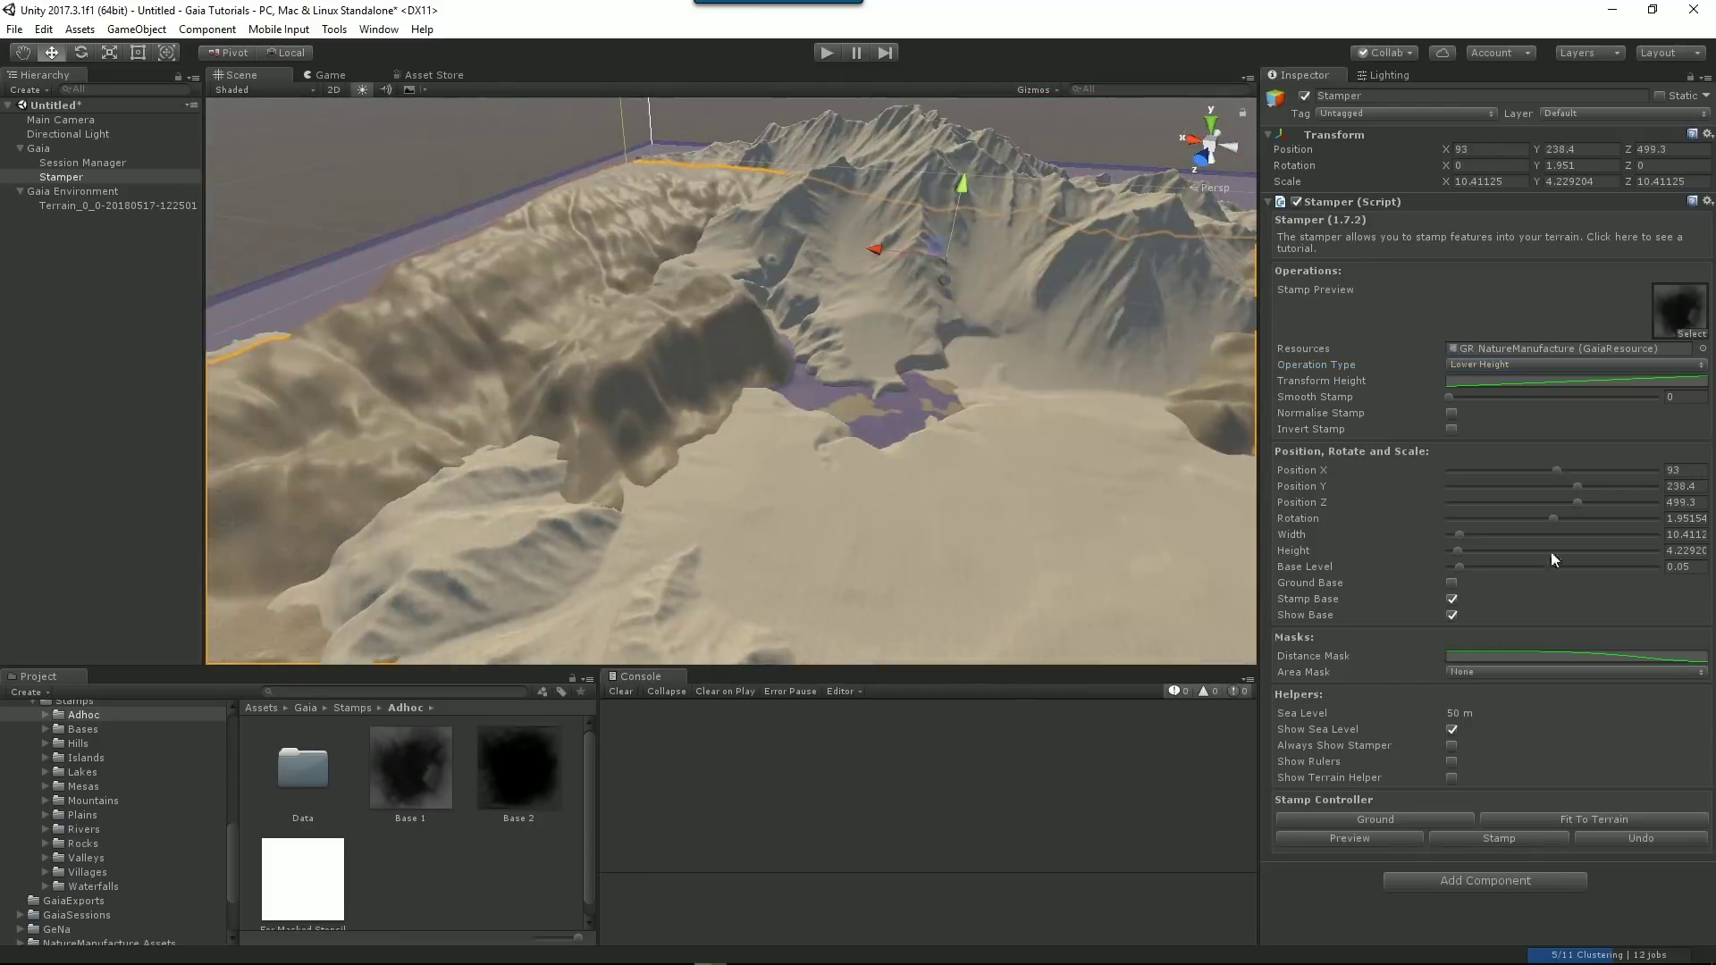
click(110, 53)
drag(946, 268, 874, 351)
key(w)
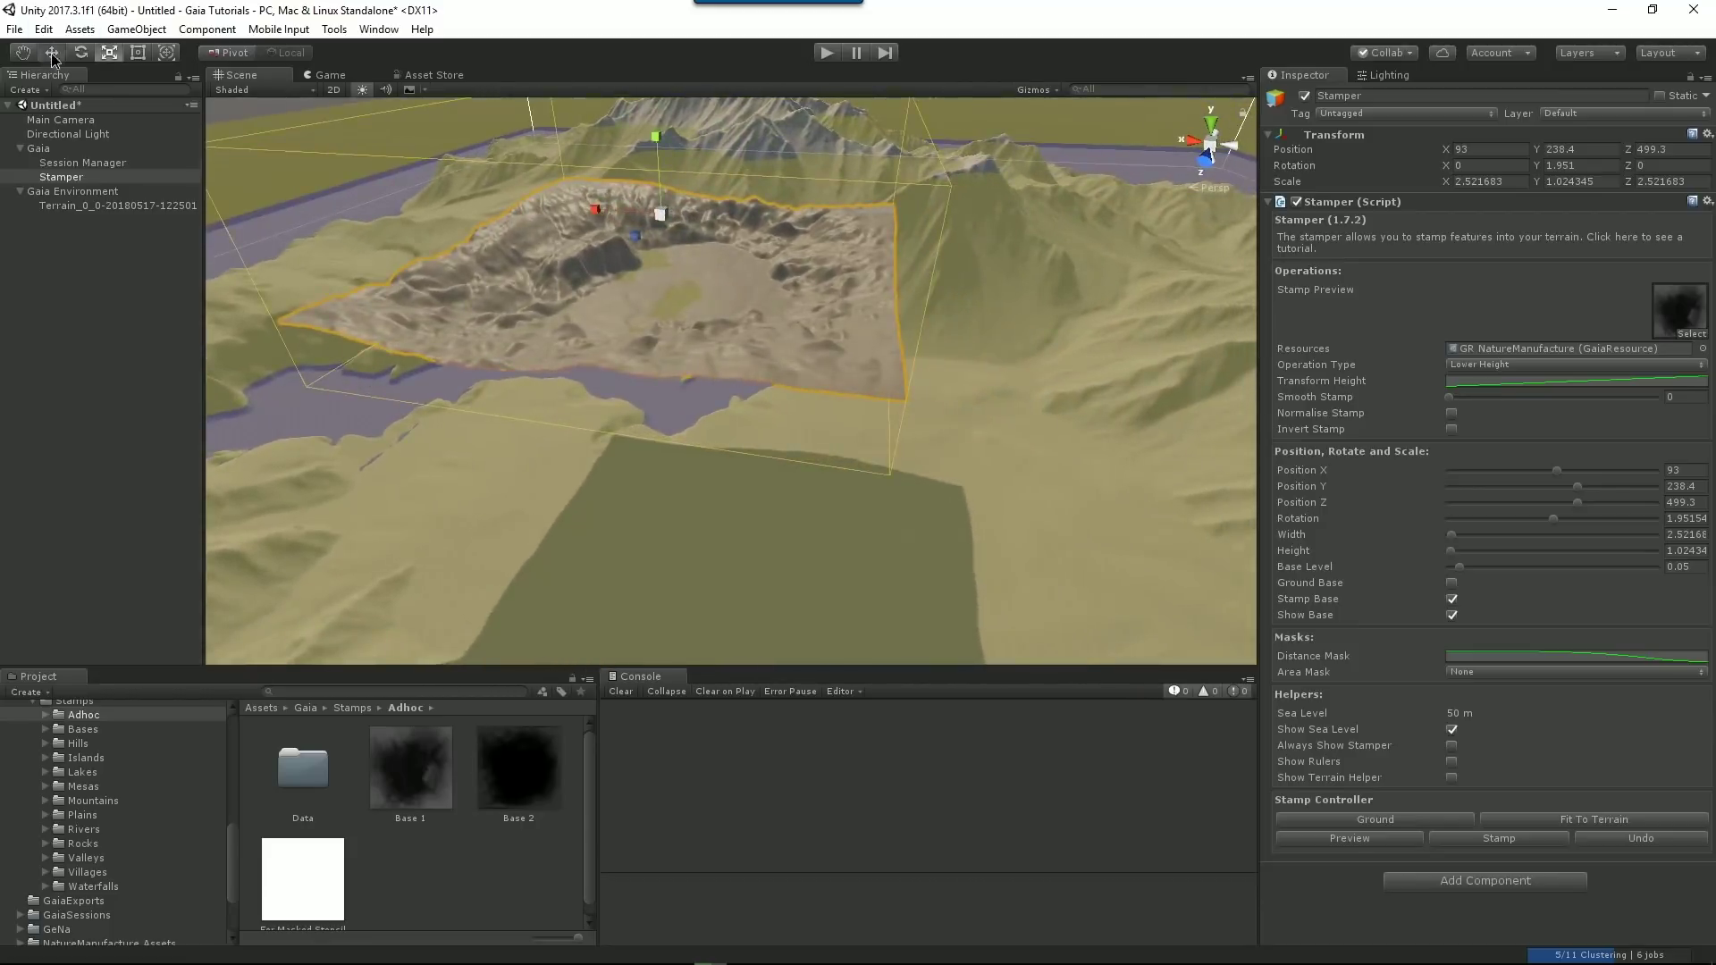
Move the Base 1 stamp onto the mountainside at X -189.6, Y 172.4, Z 297.1 and set its height scale to 2.3.
drag(599, 211, 949, 247)
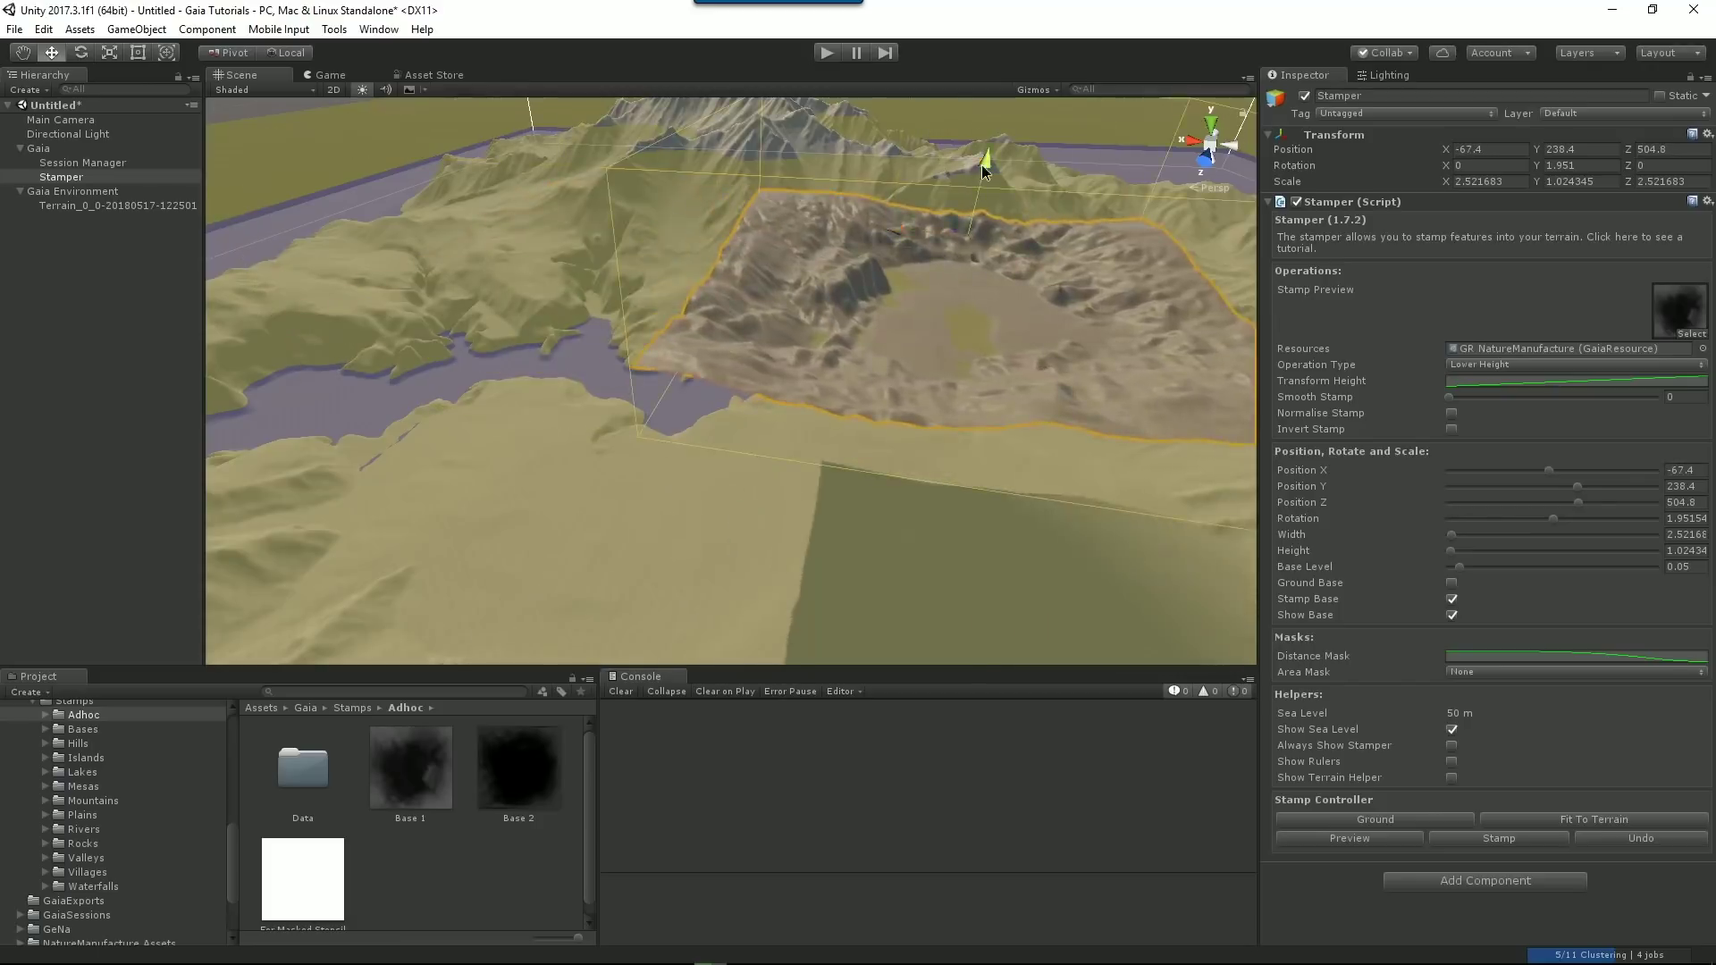
drag(981, 169, 990, 257)
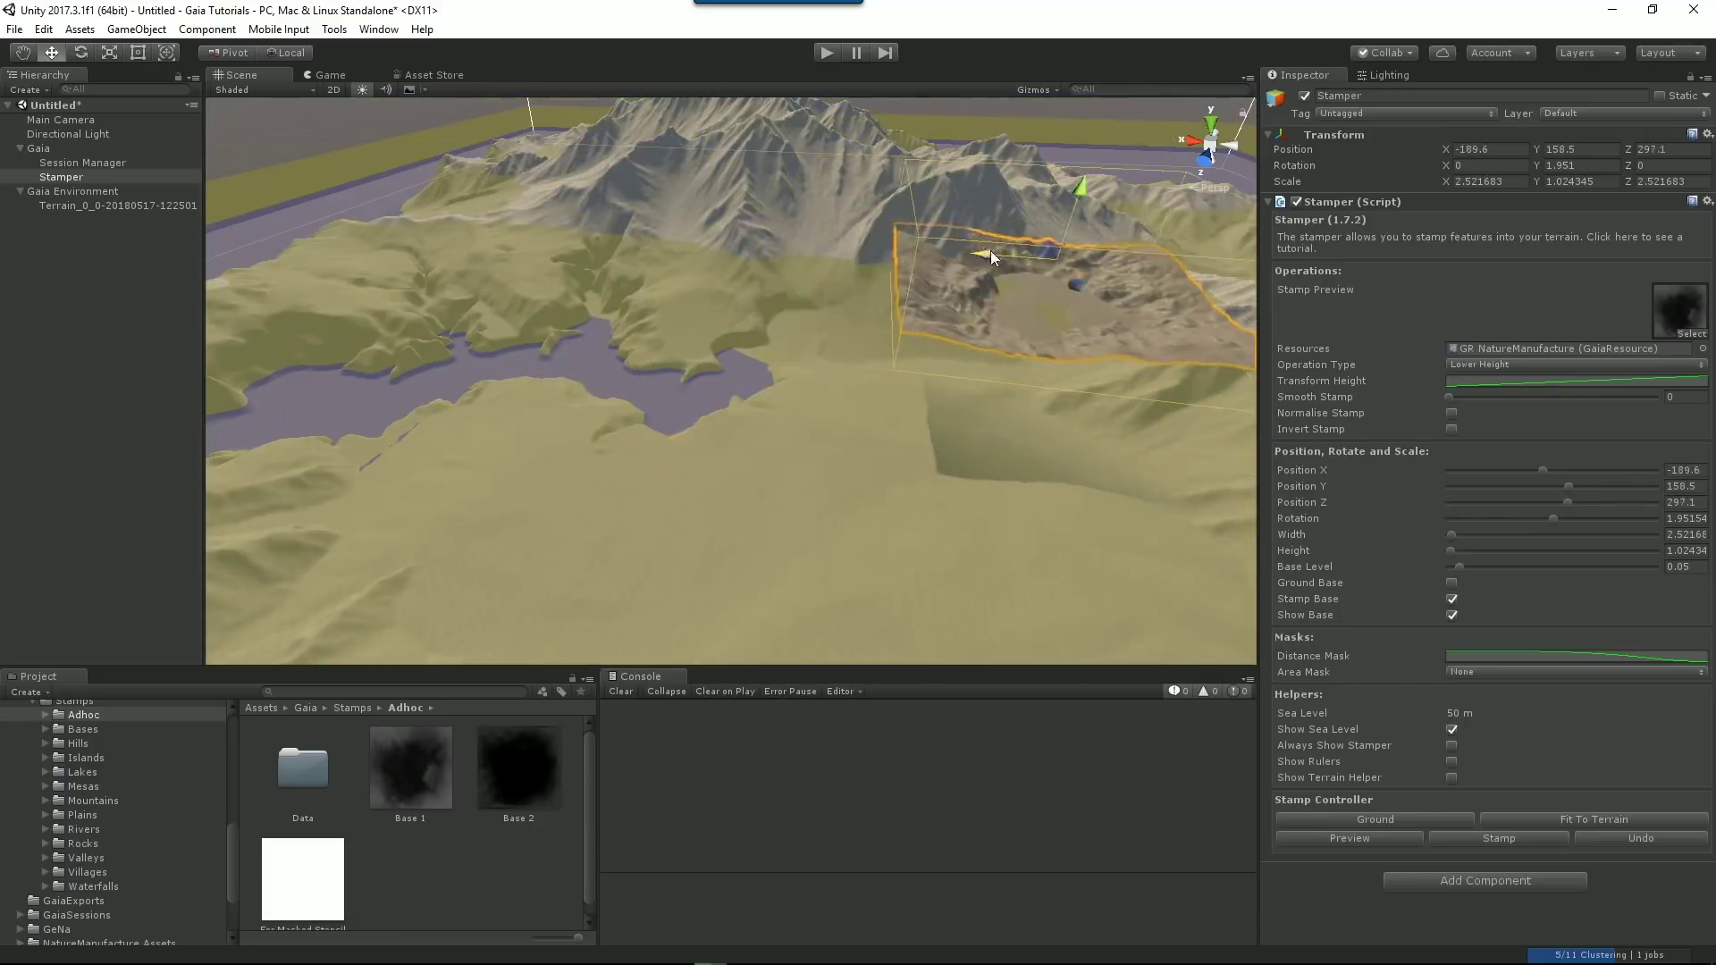
drag(1092, 191, 1082, 221)
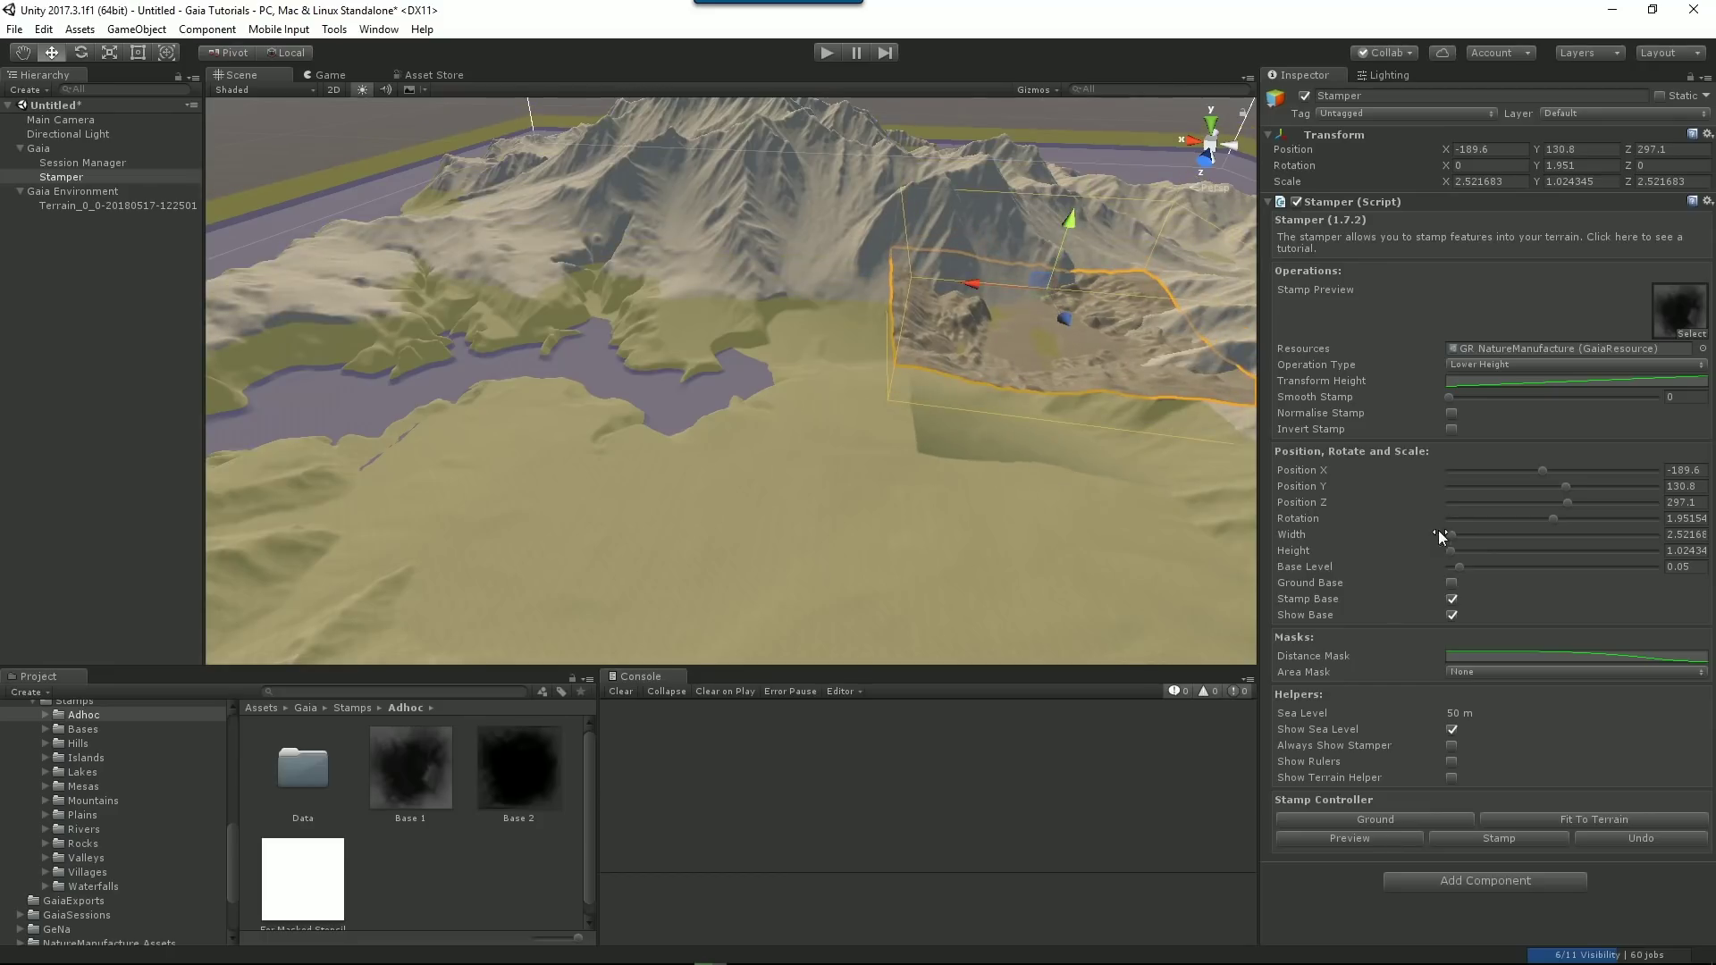
click(1457, 554)
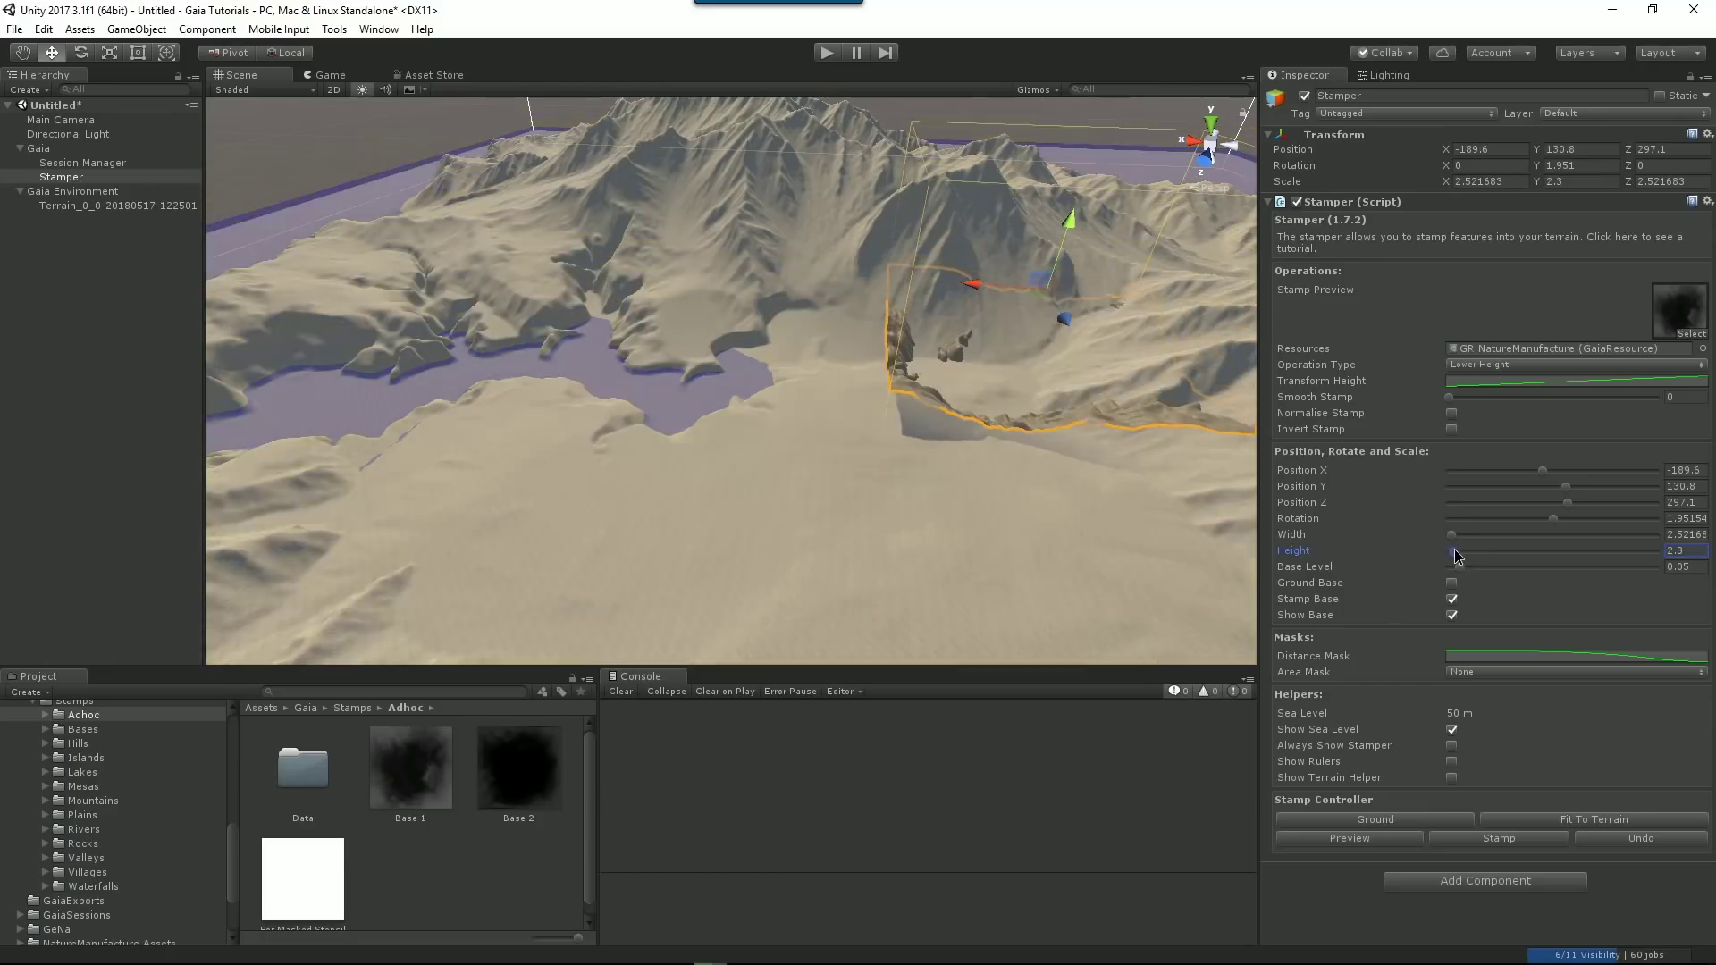
drag(1066, 229, 1093, 189)
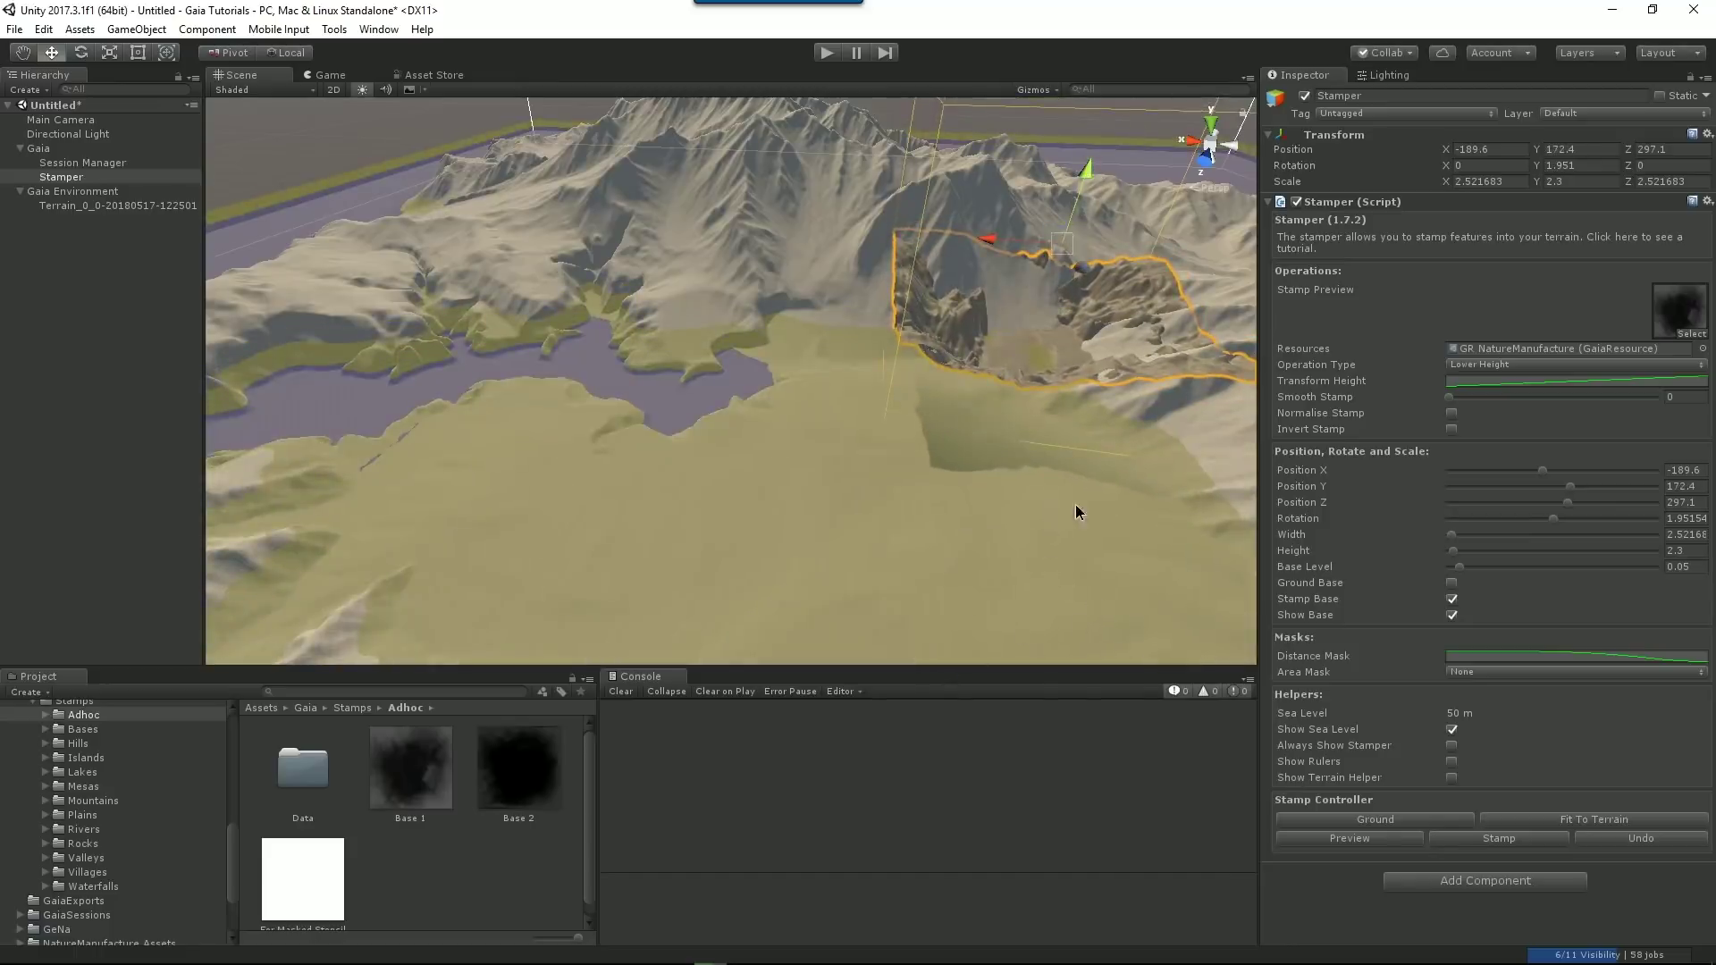
Shift the Base 1 stamp to X -238.3, Y 167.7, Z 252.9 and stamp it into the mountainside.
alt+drag(1076, 512, 1100, 453)
scroll(1065, 460, up, 5)
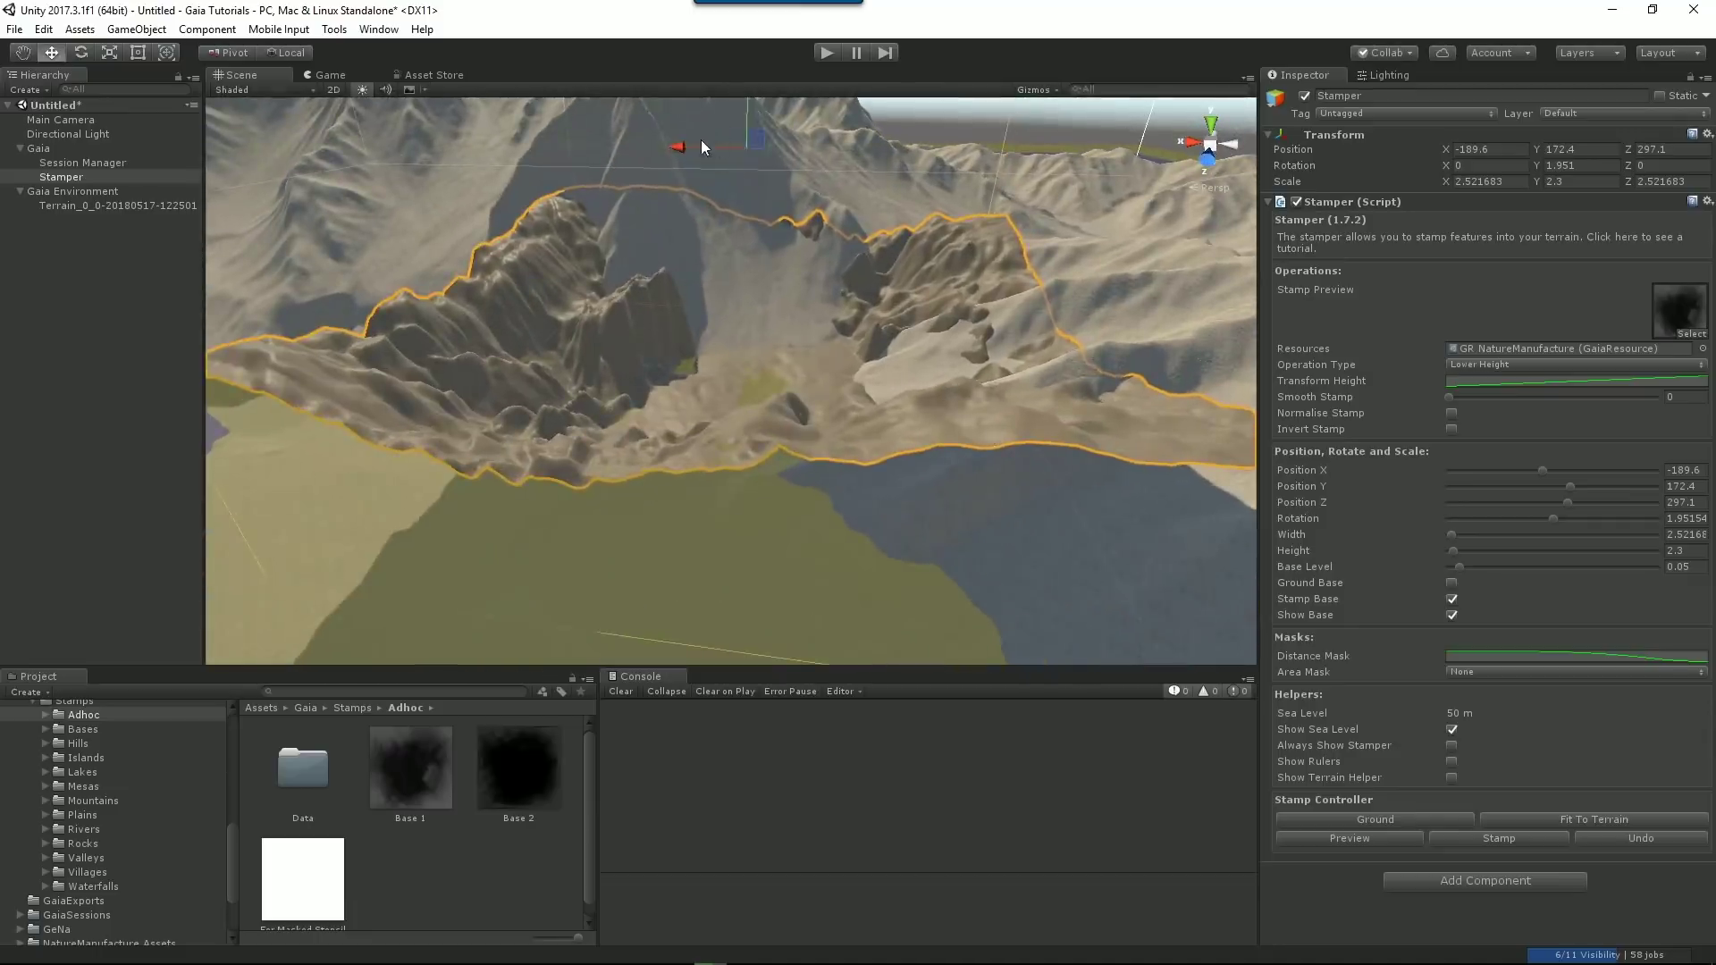
drag(702, 147, 783, 152)
alt+drag(896, 242, 864, 336)
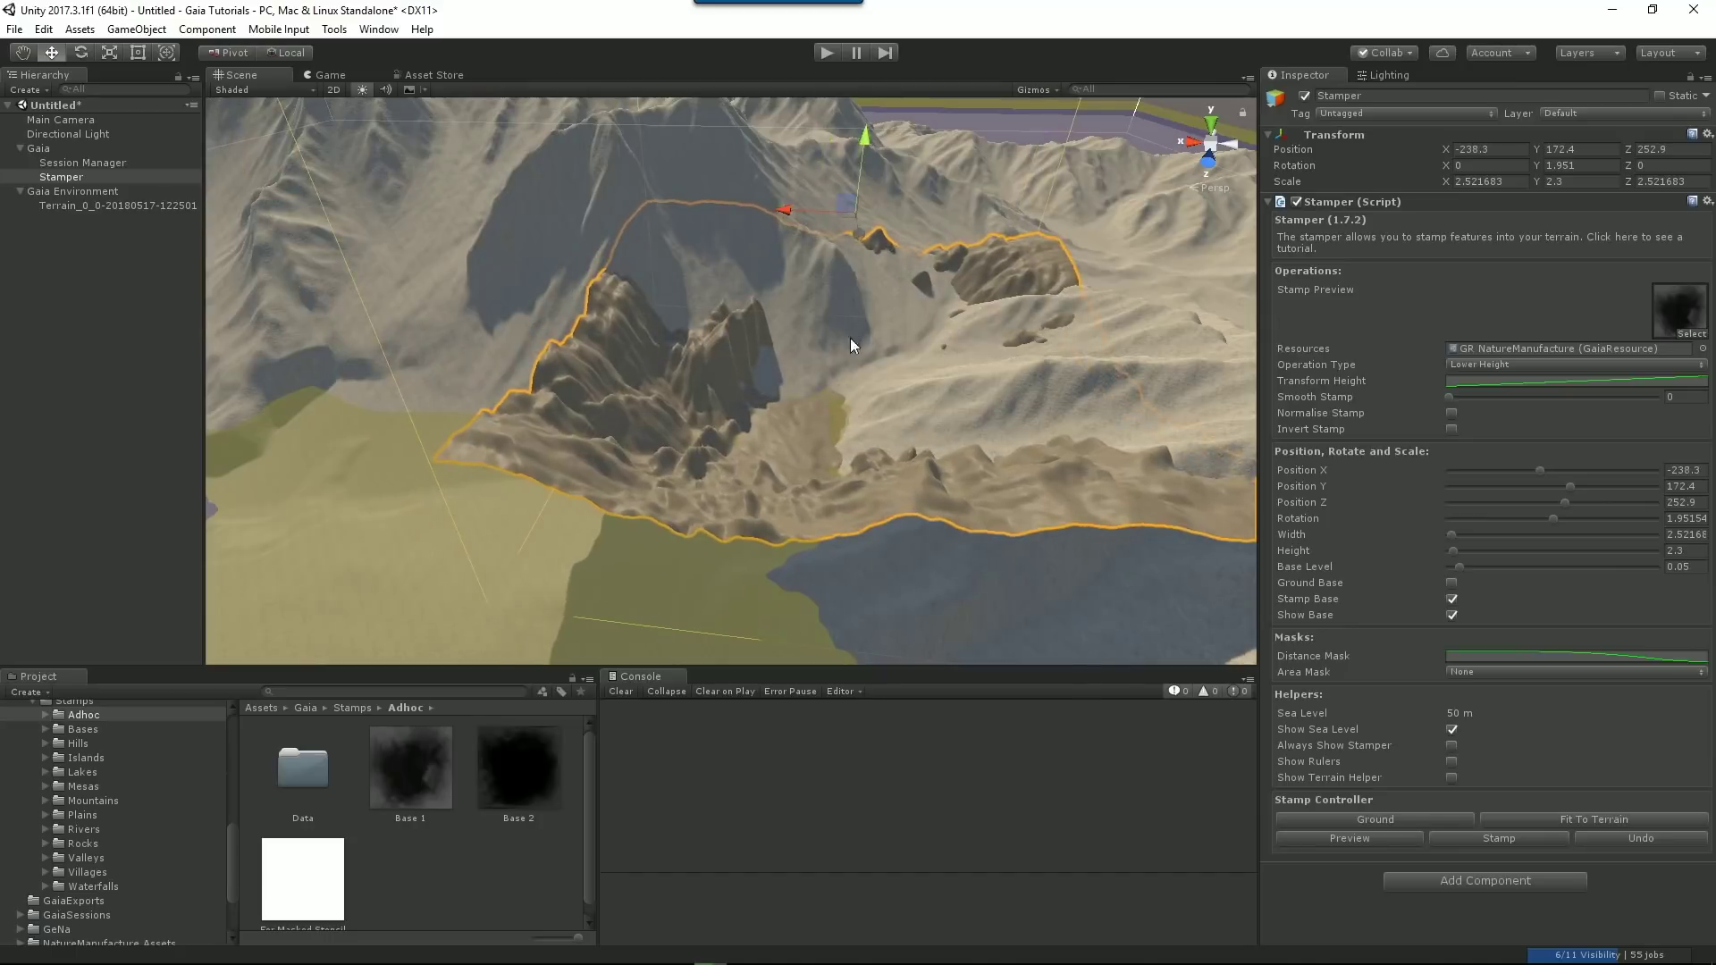
mouse_move(865, 136)
mouse_down()
mouse_move(874, 122)
mouse_move(878, 202)
mouse_move(881, 150)
mouse_up()
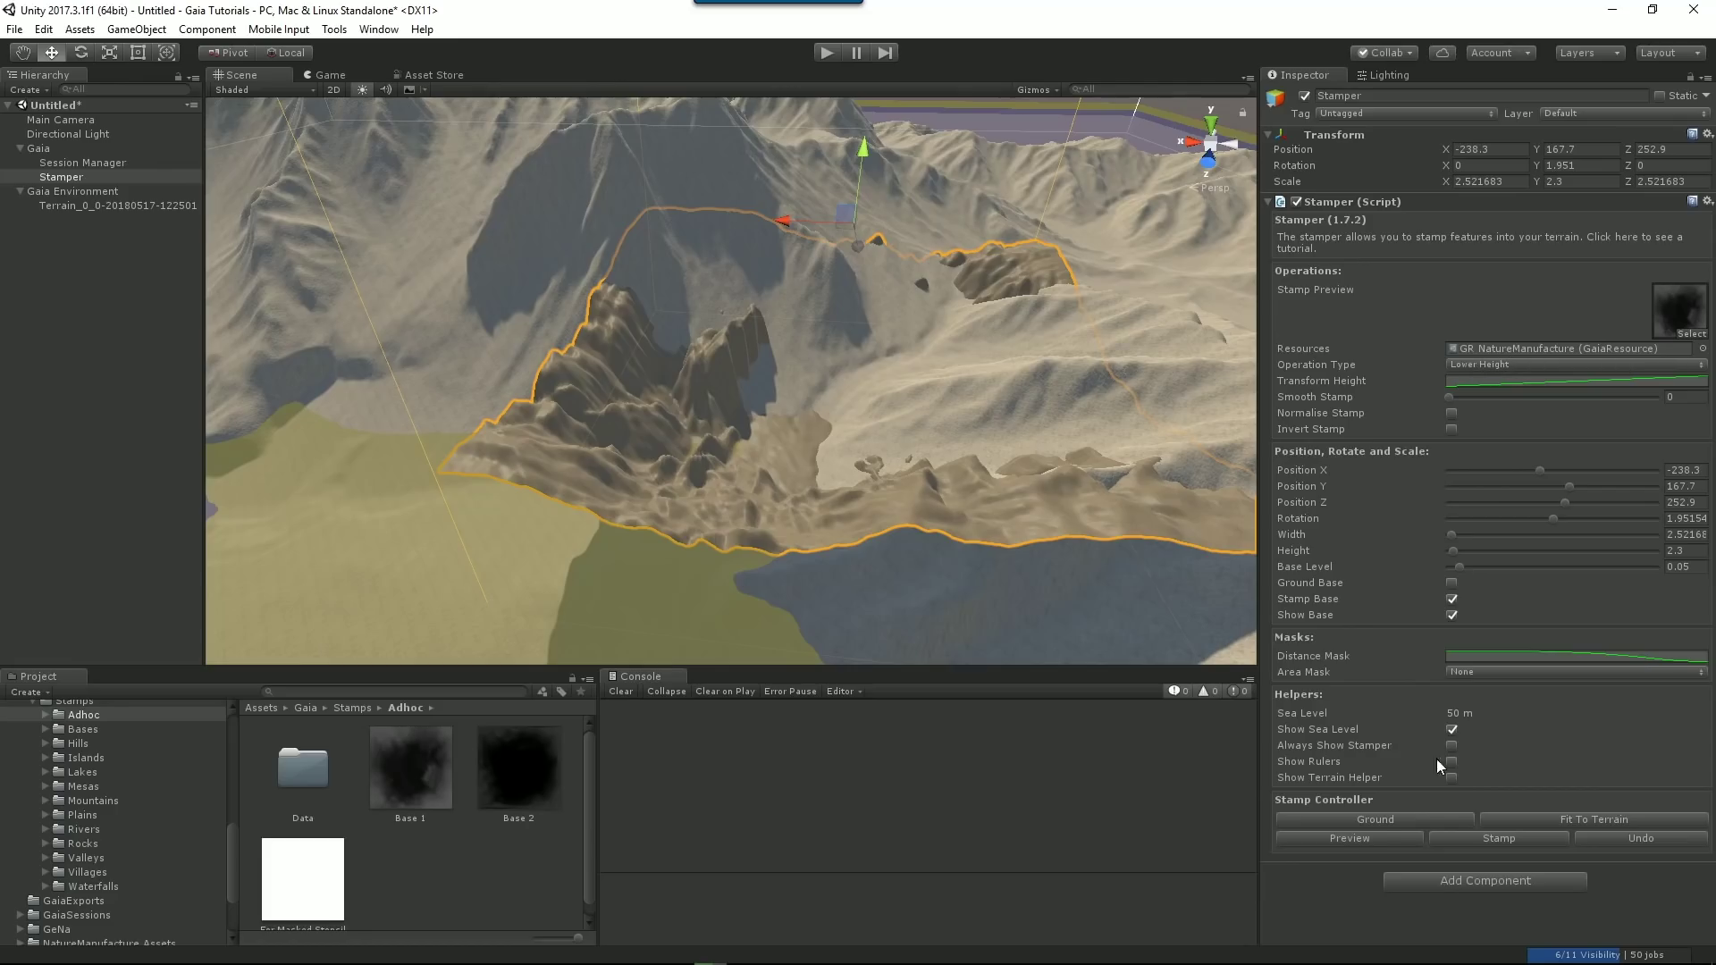
click(1483, 840)
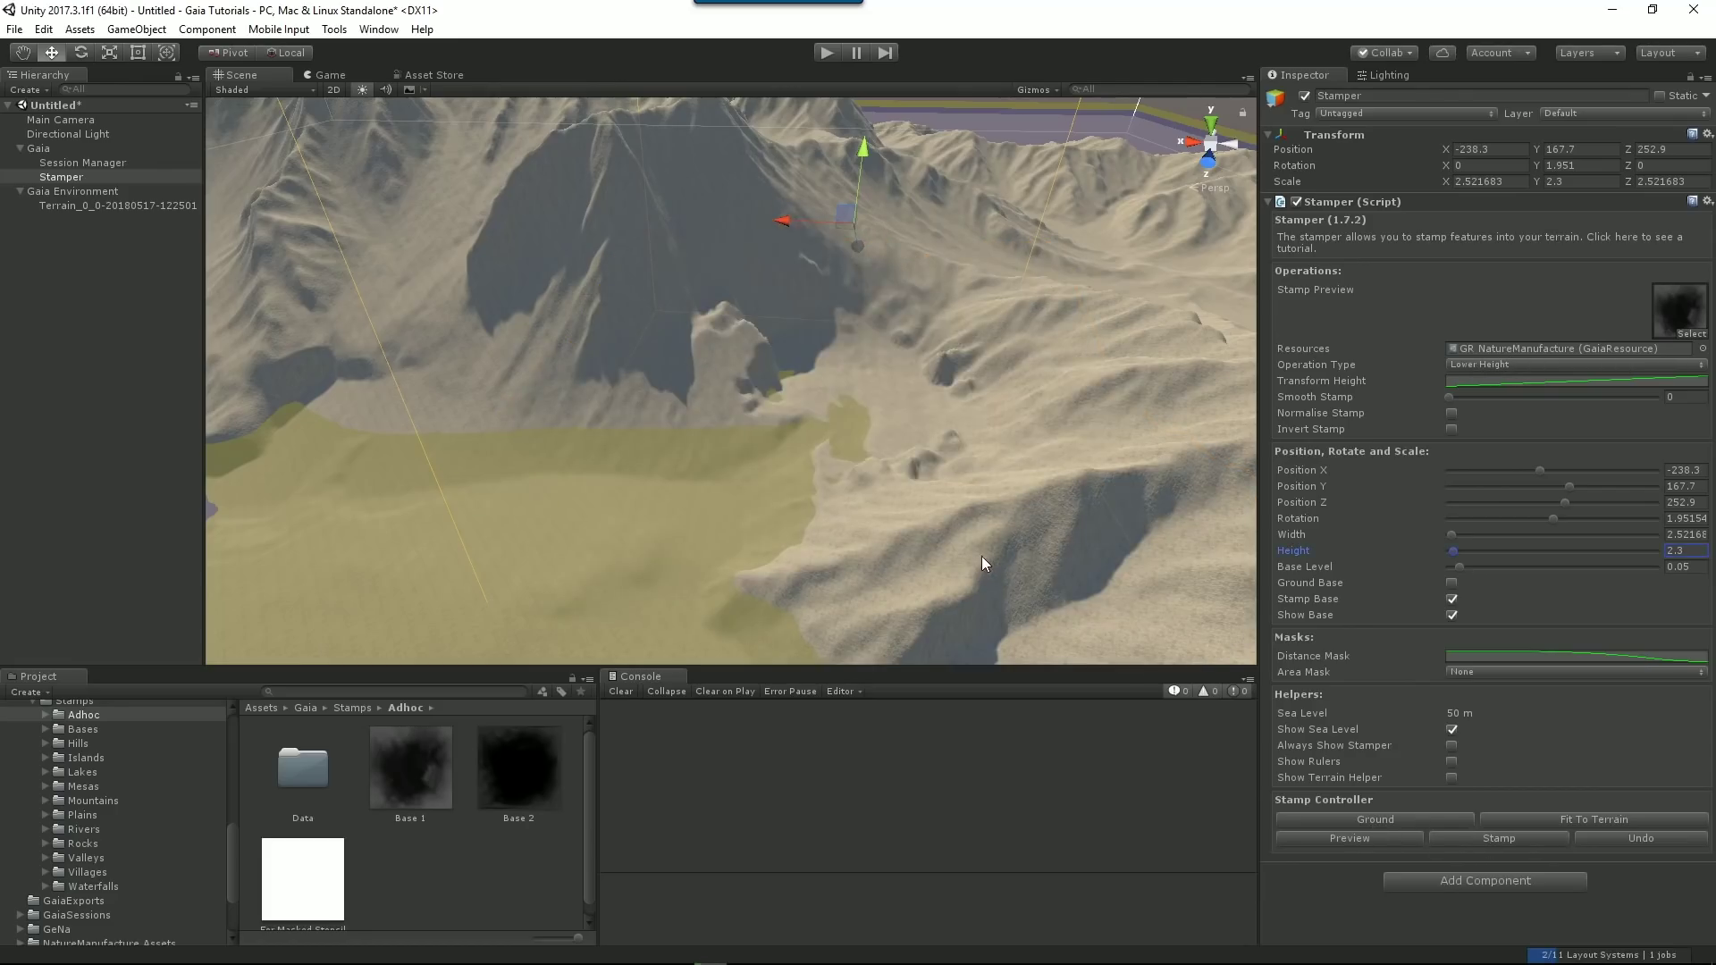
mouse_move(981, 556)
alt+mouse_down()
mouse_move(912, 575)
mouse_move(943, 564)
mouse_move(858, 559)
mouse_move(1053, 464)
mouse_move(384, 479)
mouse_move(437, 501)
mouse_move(555, 399)
mouse_move(712, 501)
mouse_move(1033, 526)
mouse_move(988, 534)
alt+mouse_up()
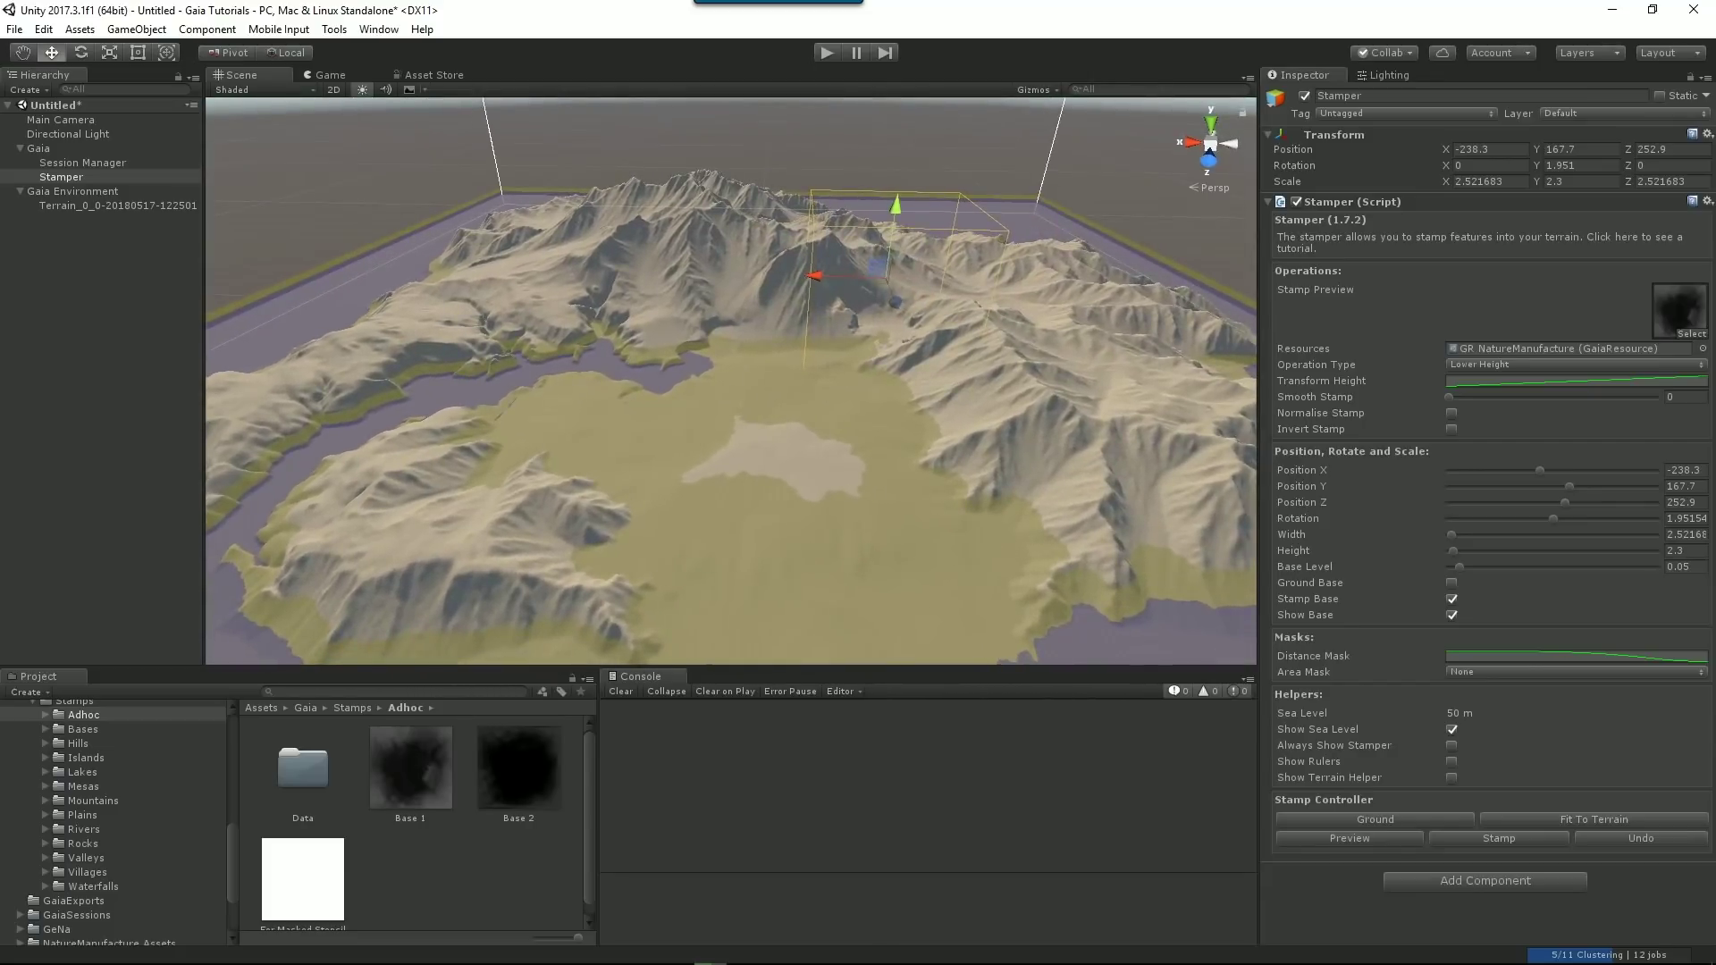
Create the Gaia spawners from the Gaia Manager and spawn the terrain textures with the Coverage Texture Spawner.
key(ctrl+g)
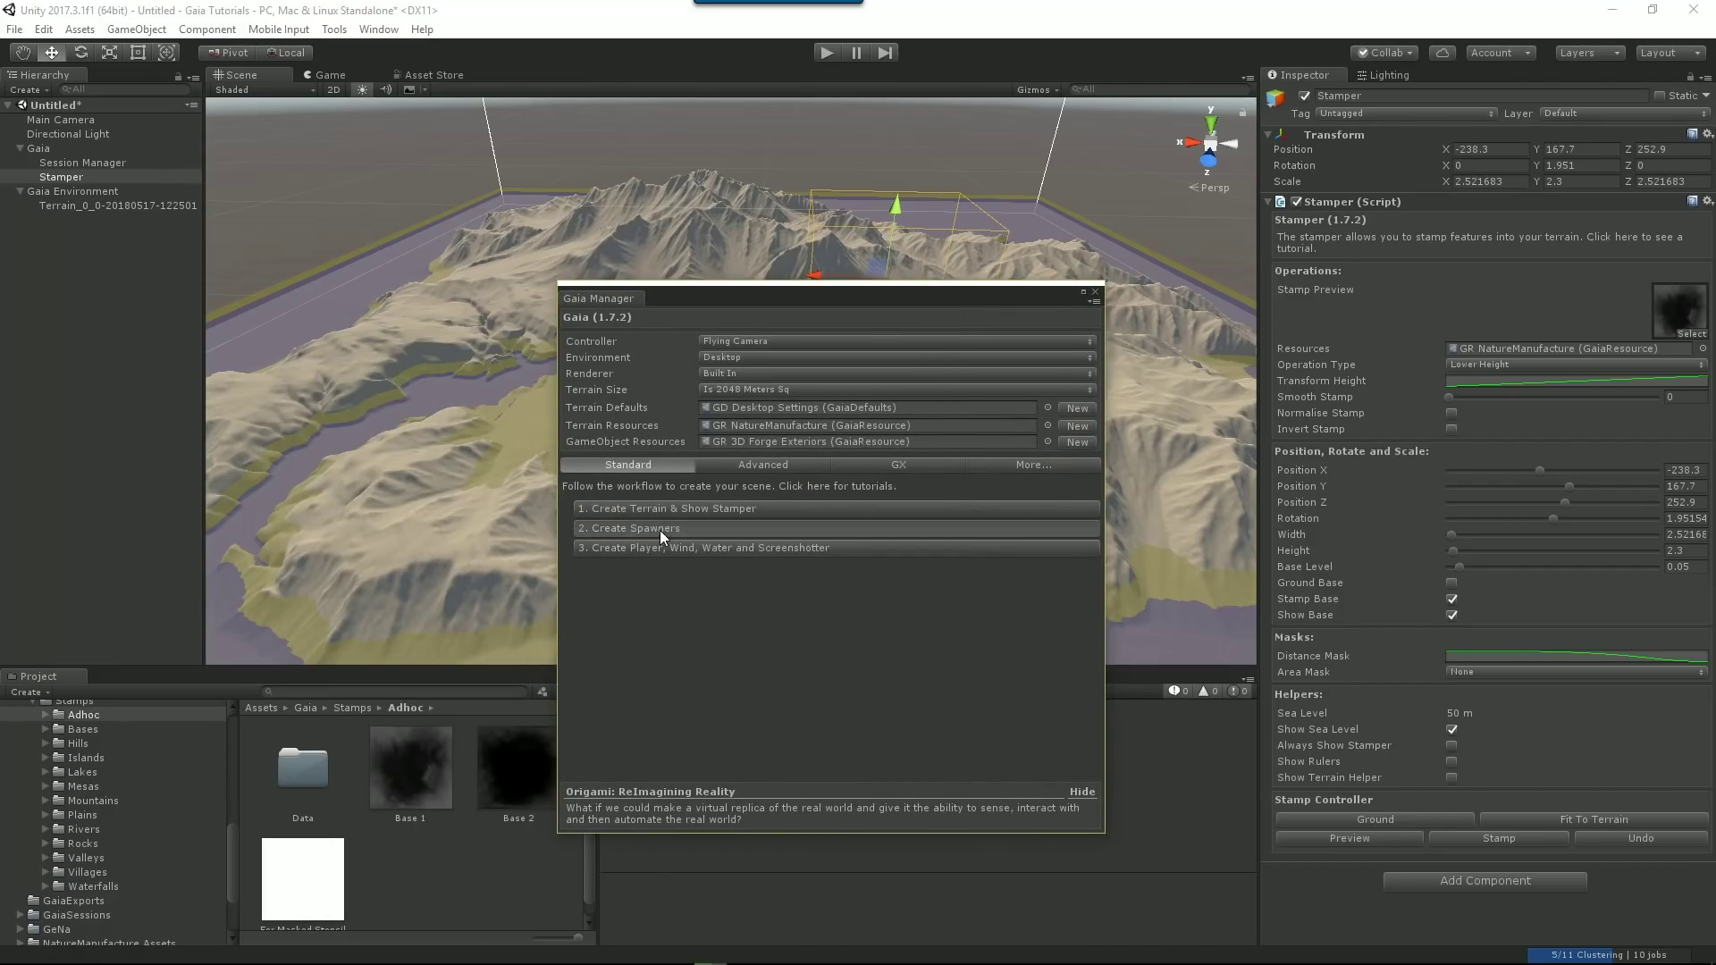
click(659, 529)
drag(878, 298, 0, 304)
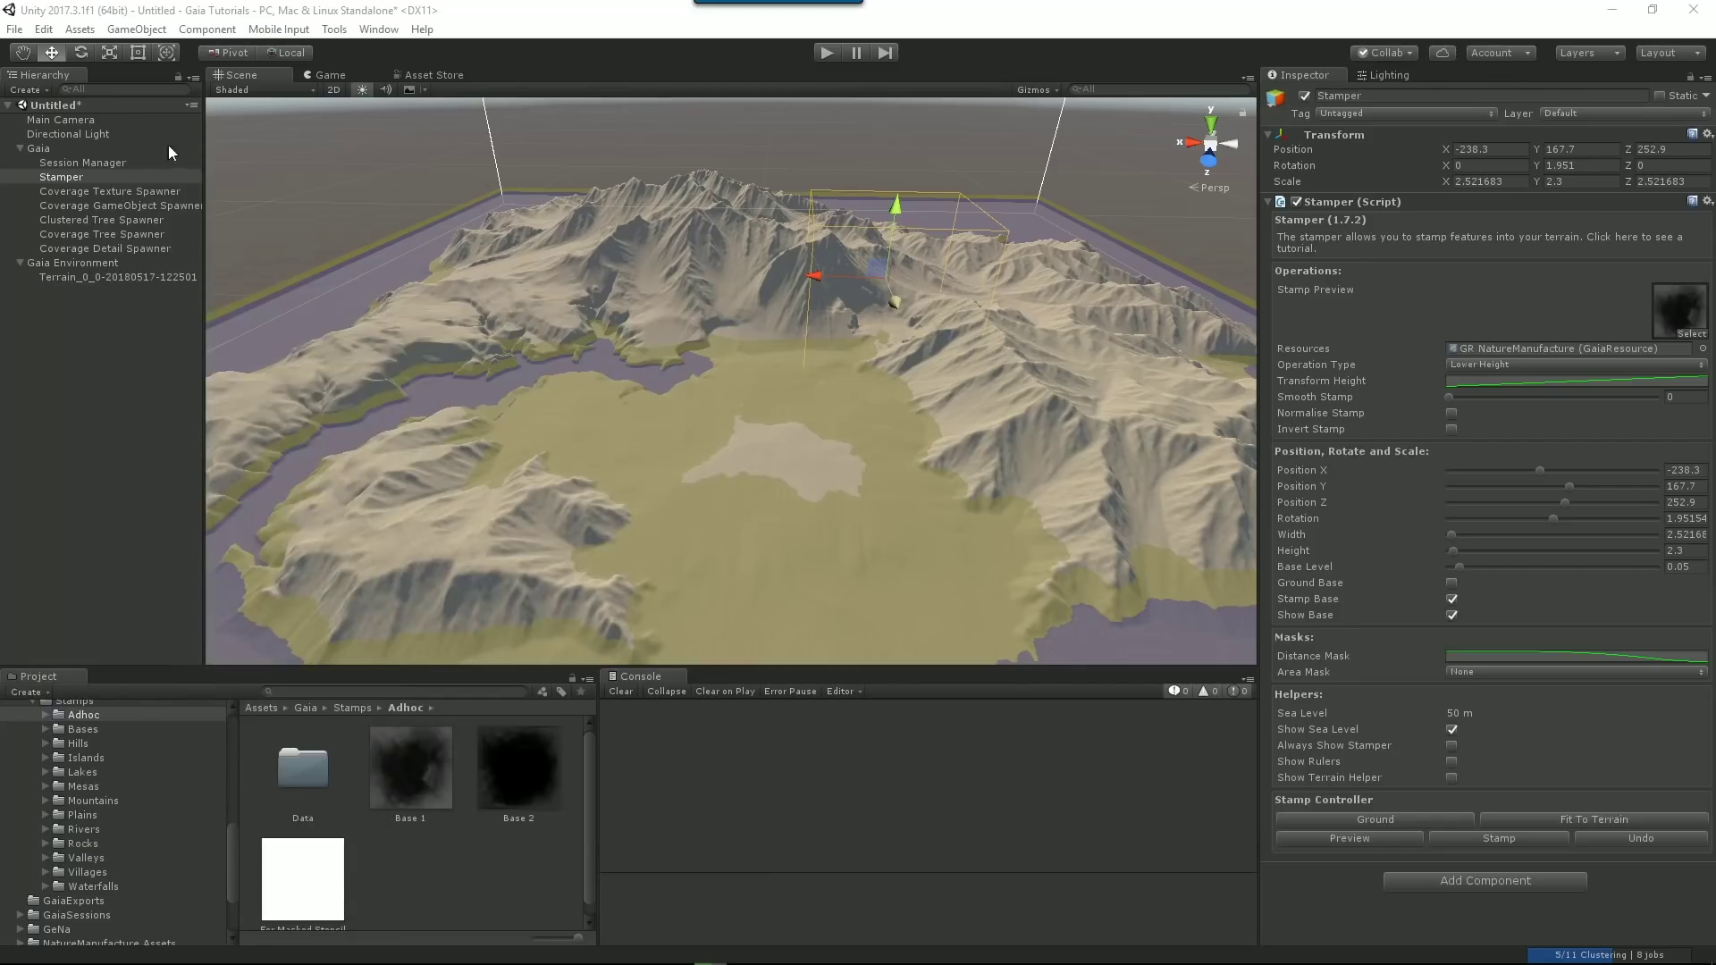
click(125, 192)
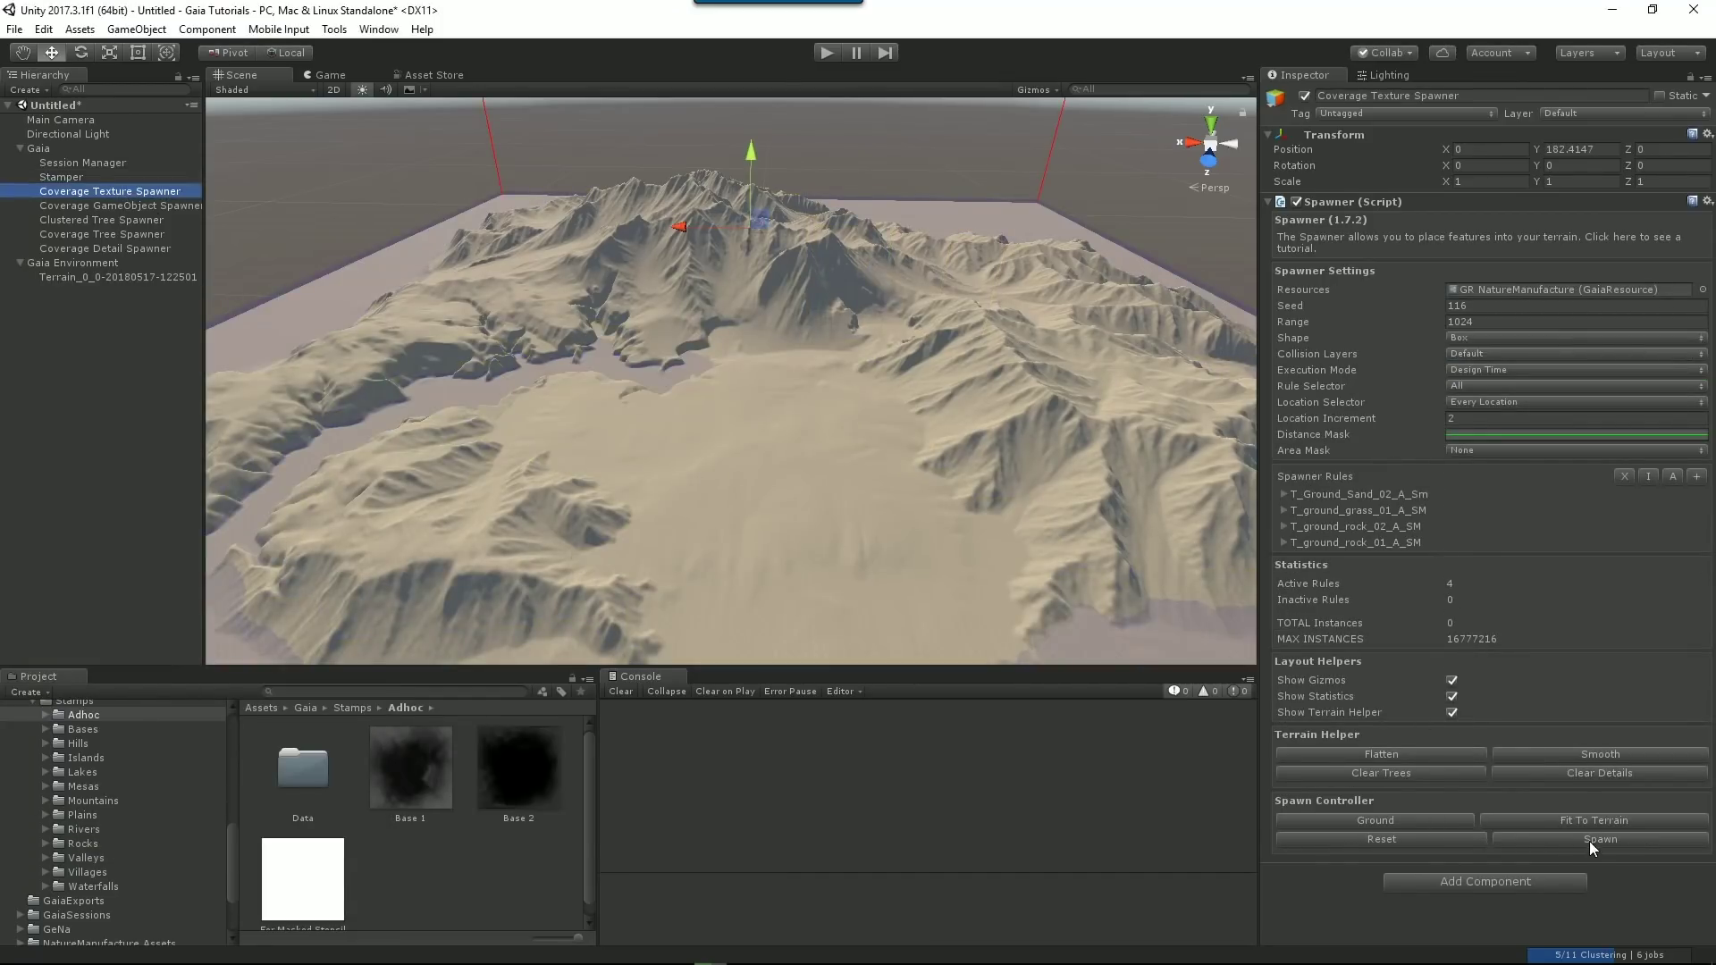
click(1600, 840)
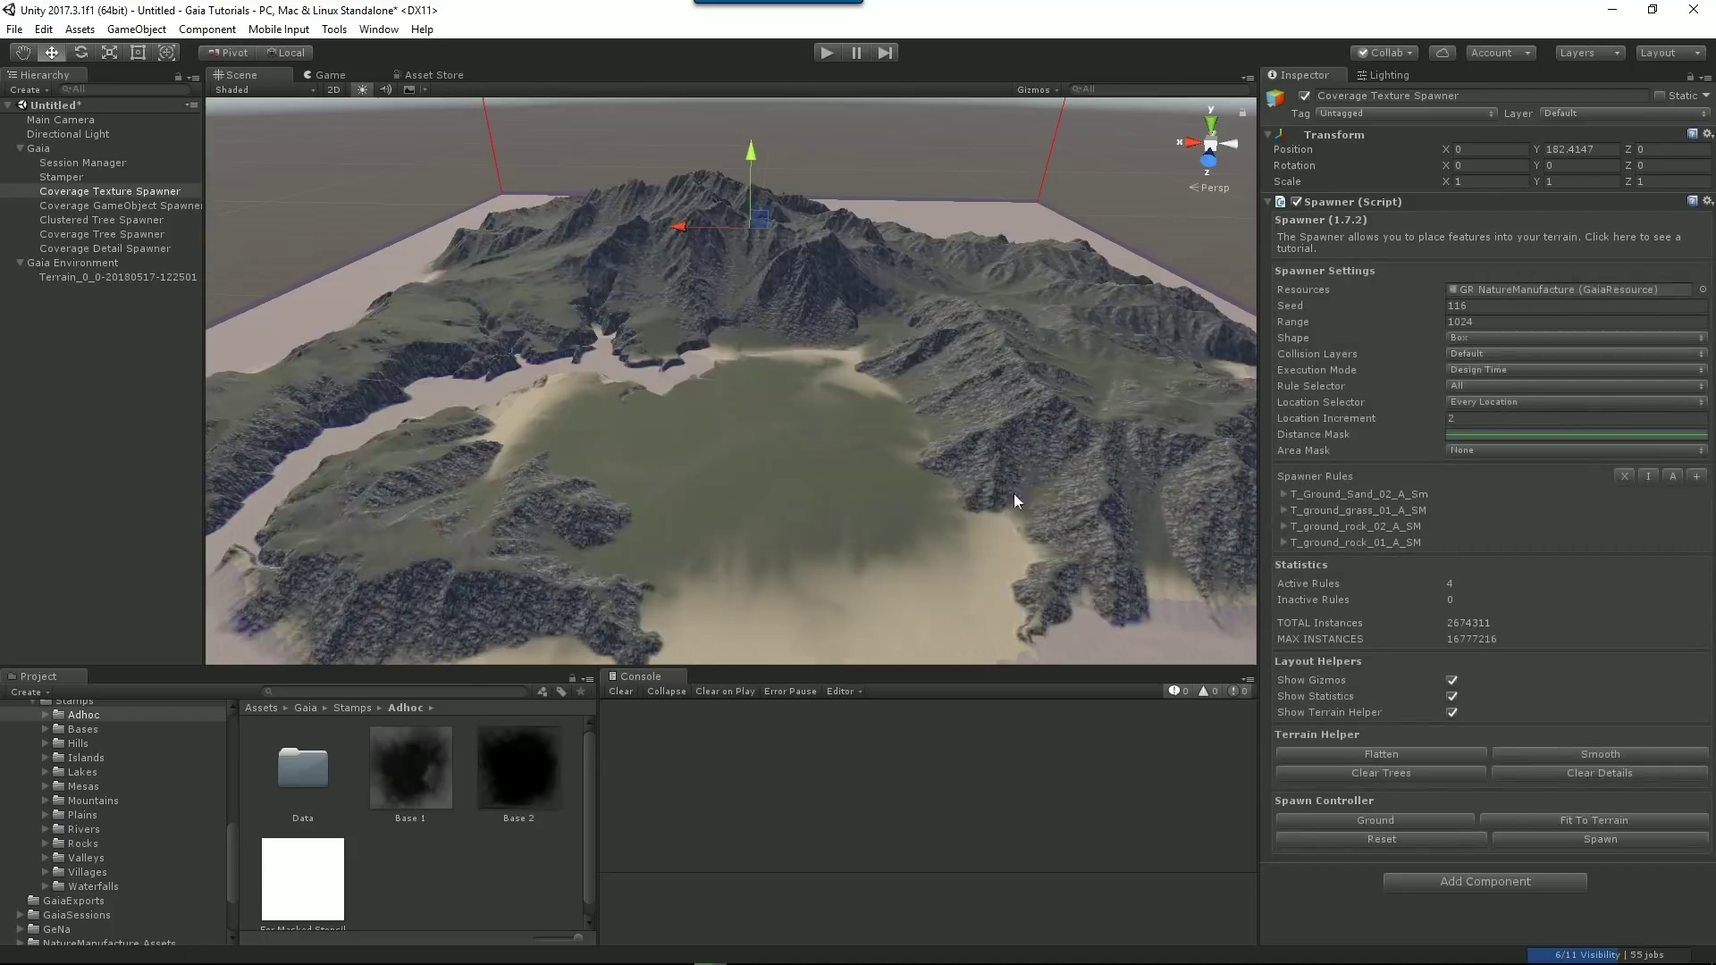
Add the CTS complete terrain shader to the terrain.
mouse_move(1014, 493)
alt+mouse_down()
mouse_move(885, 490)
mouse_move(1007, 491)
alt+mouse_up()
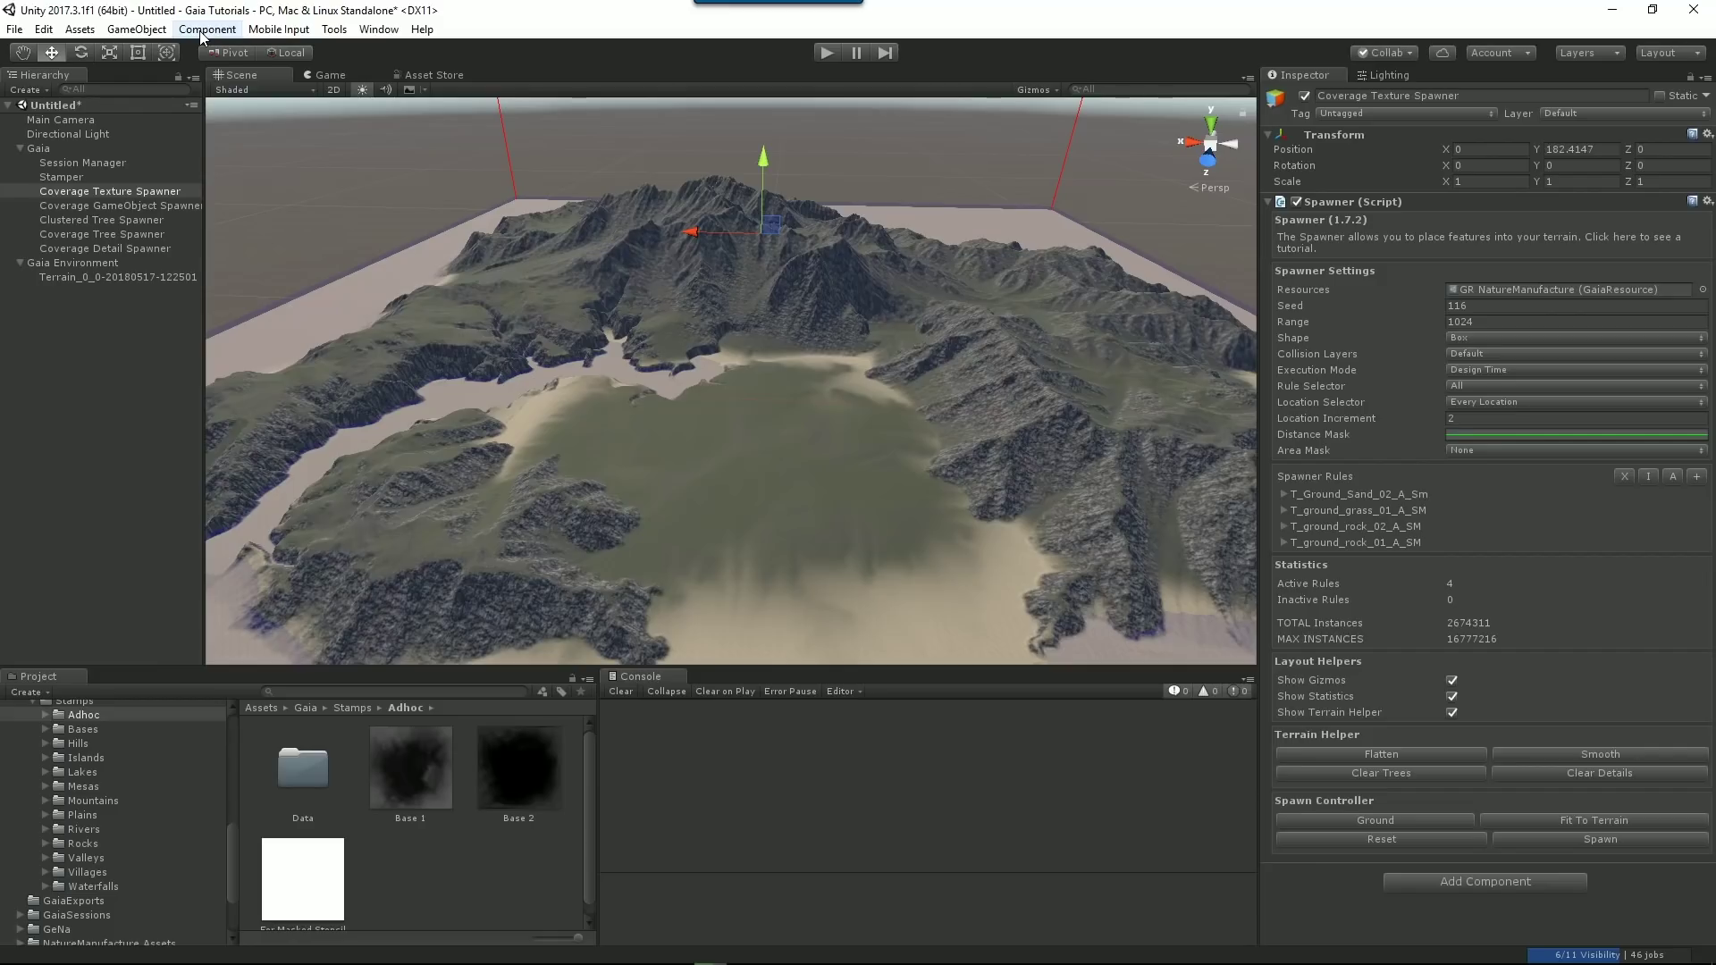
click(205, 30)
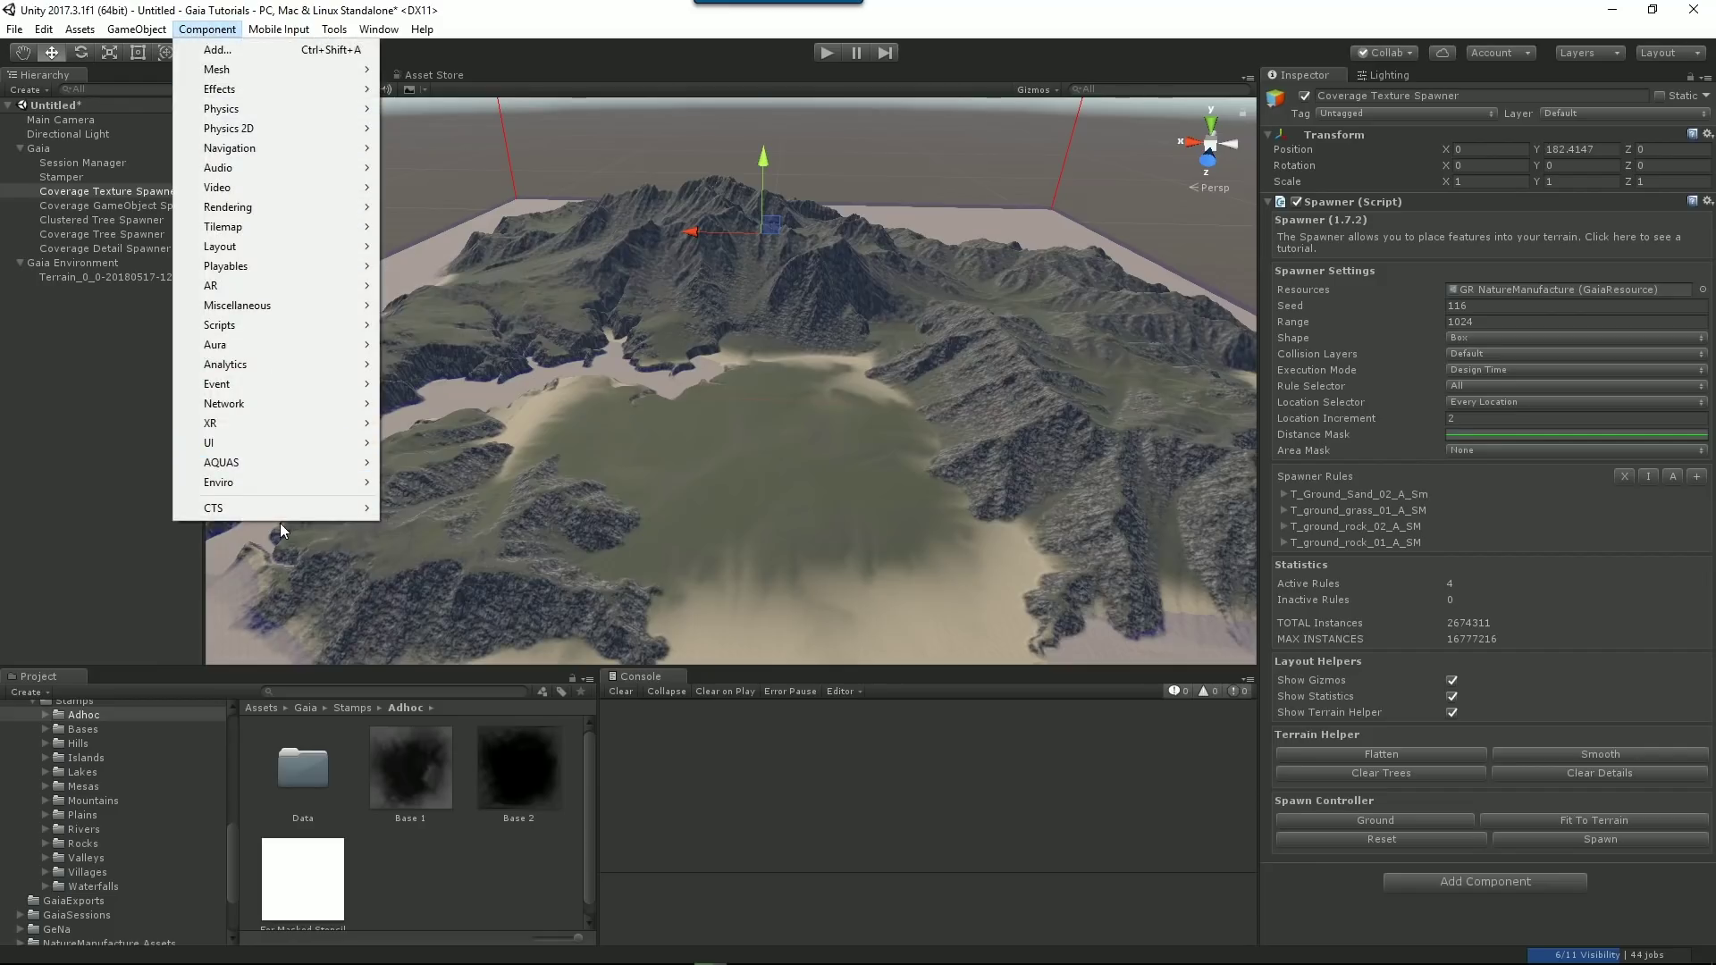
mouse_move(281, 509)
click(455, 528)
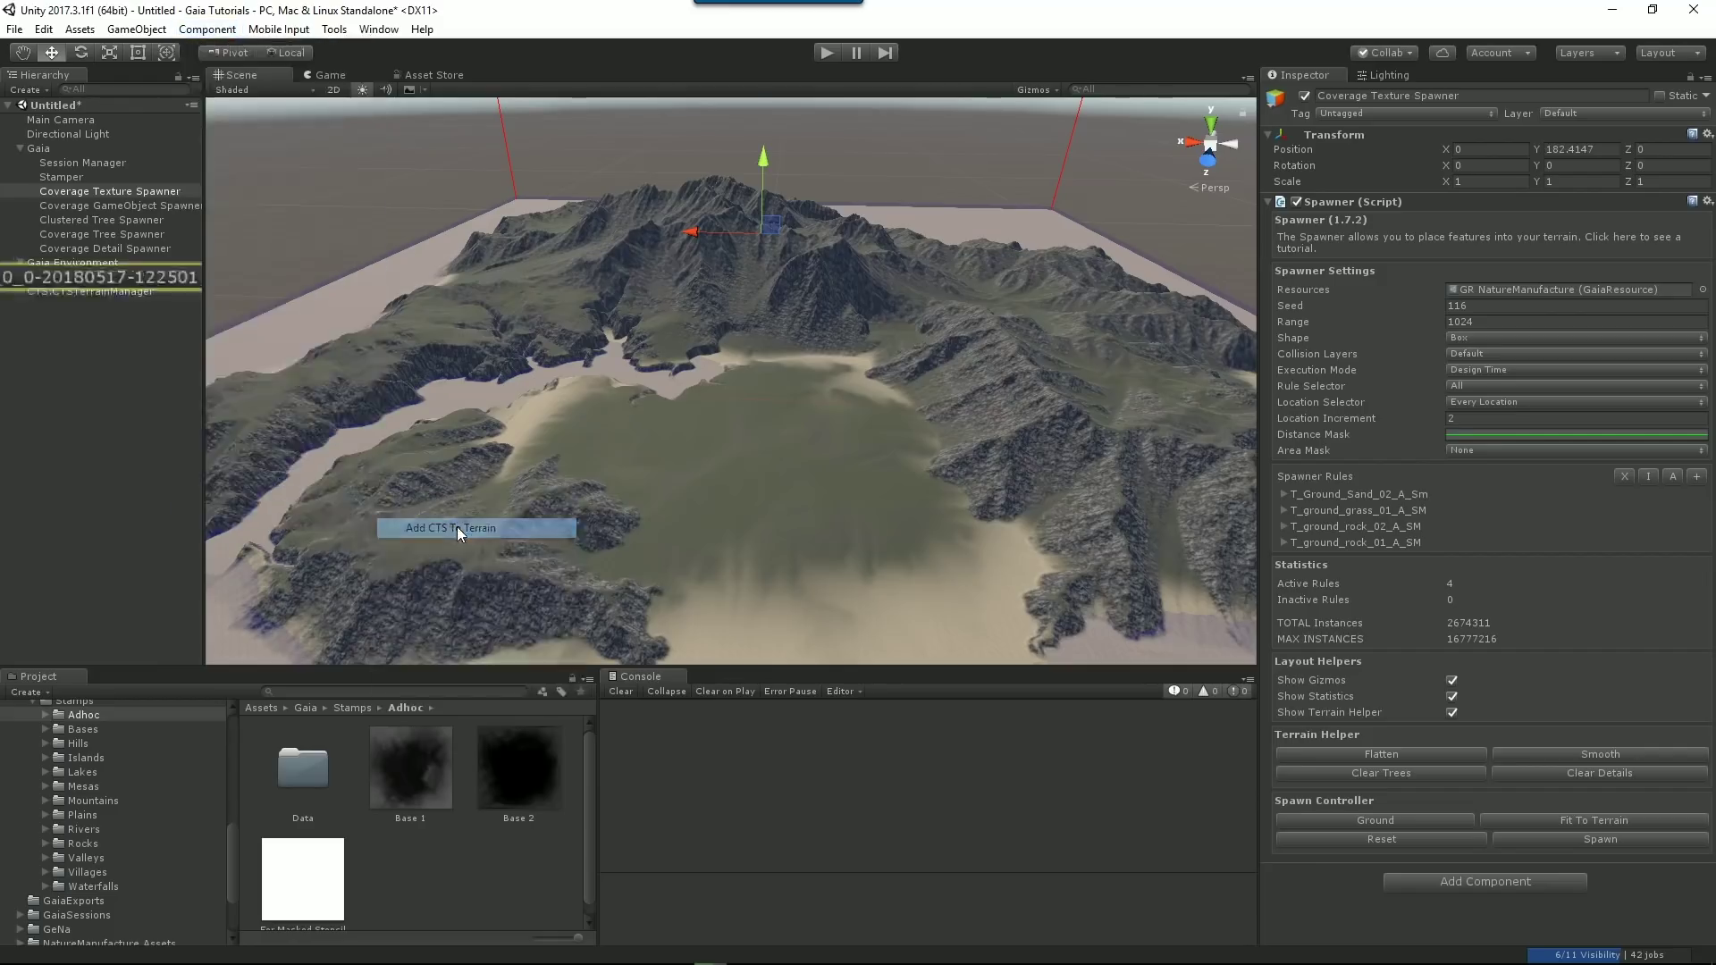
scroll(126, 812, up, 5)
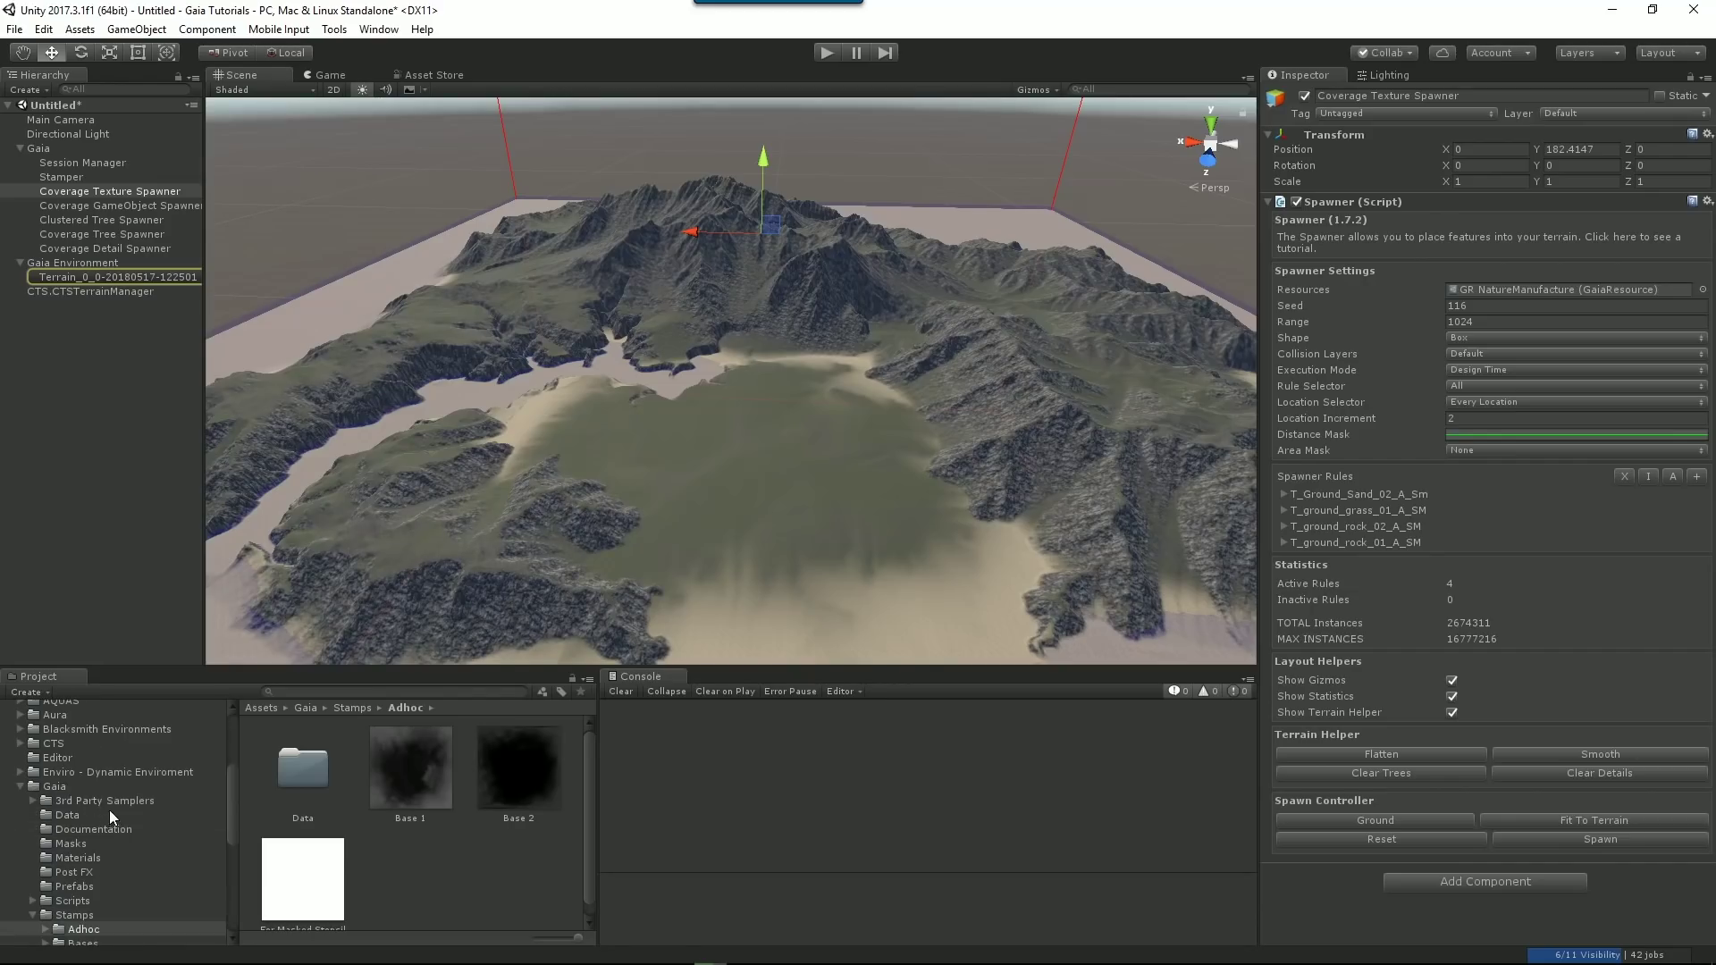
click(116, 801)
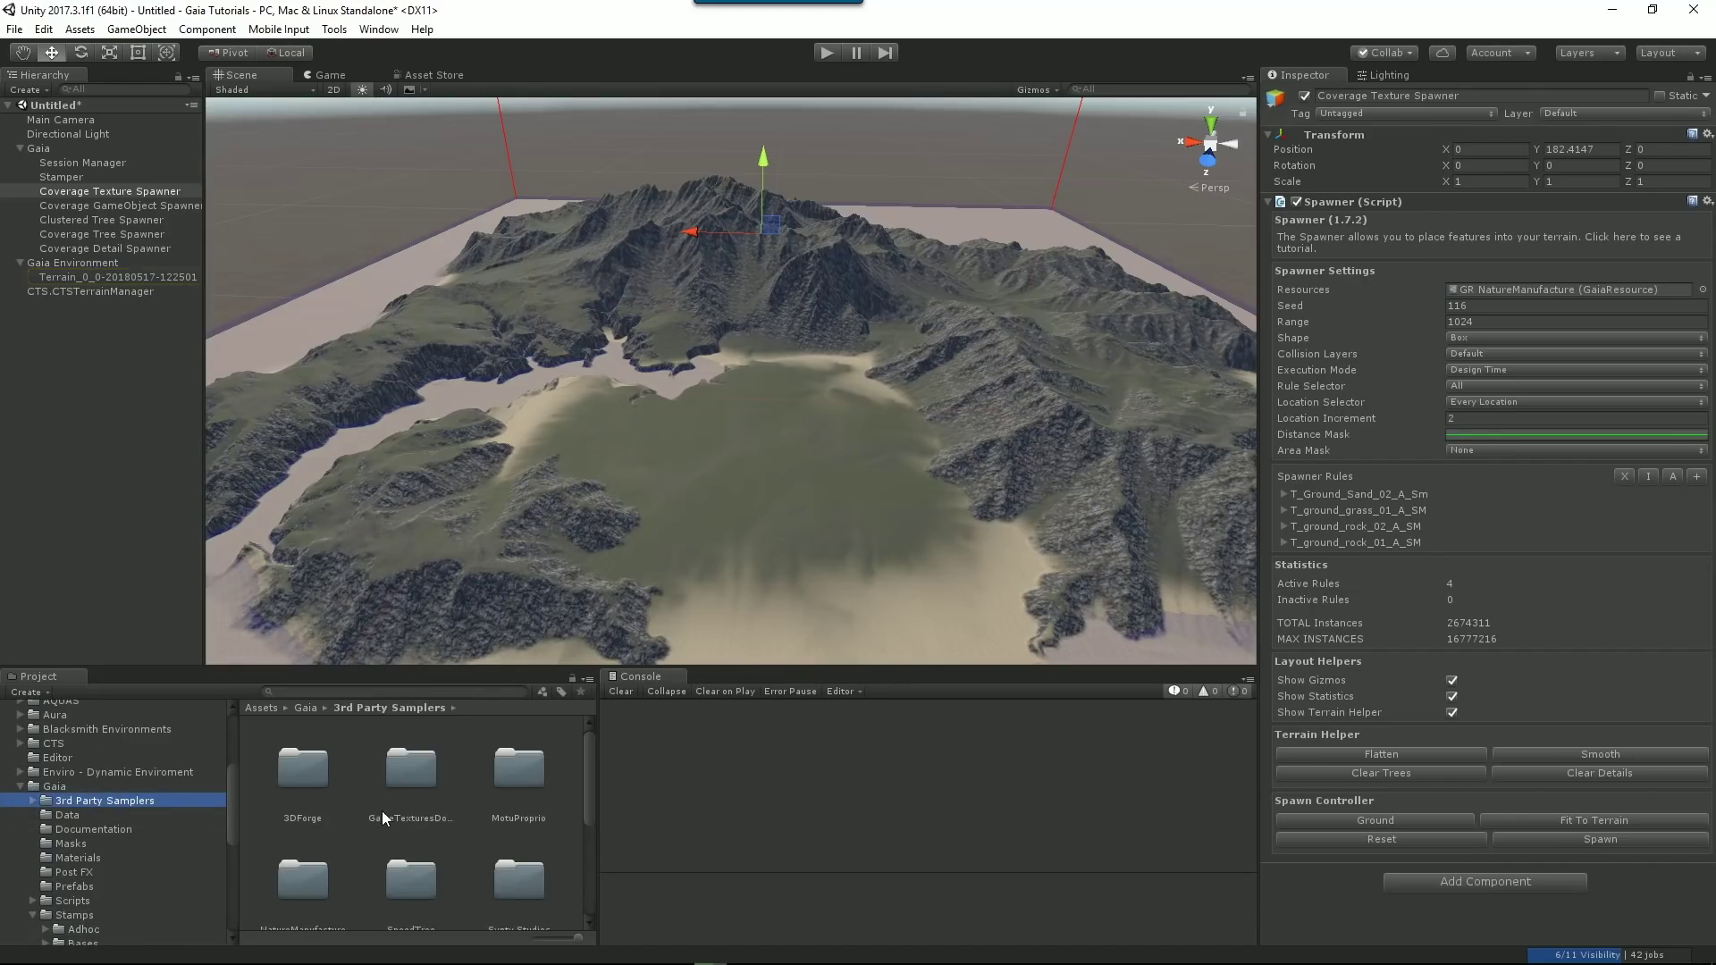
click(34, 801)
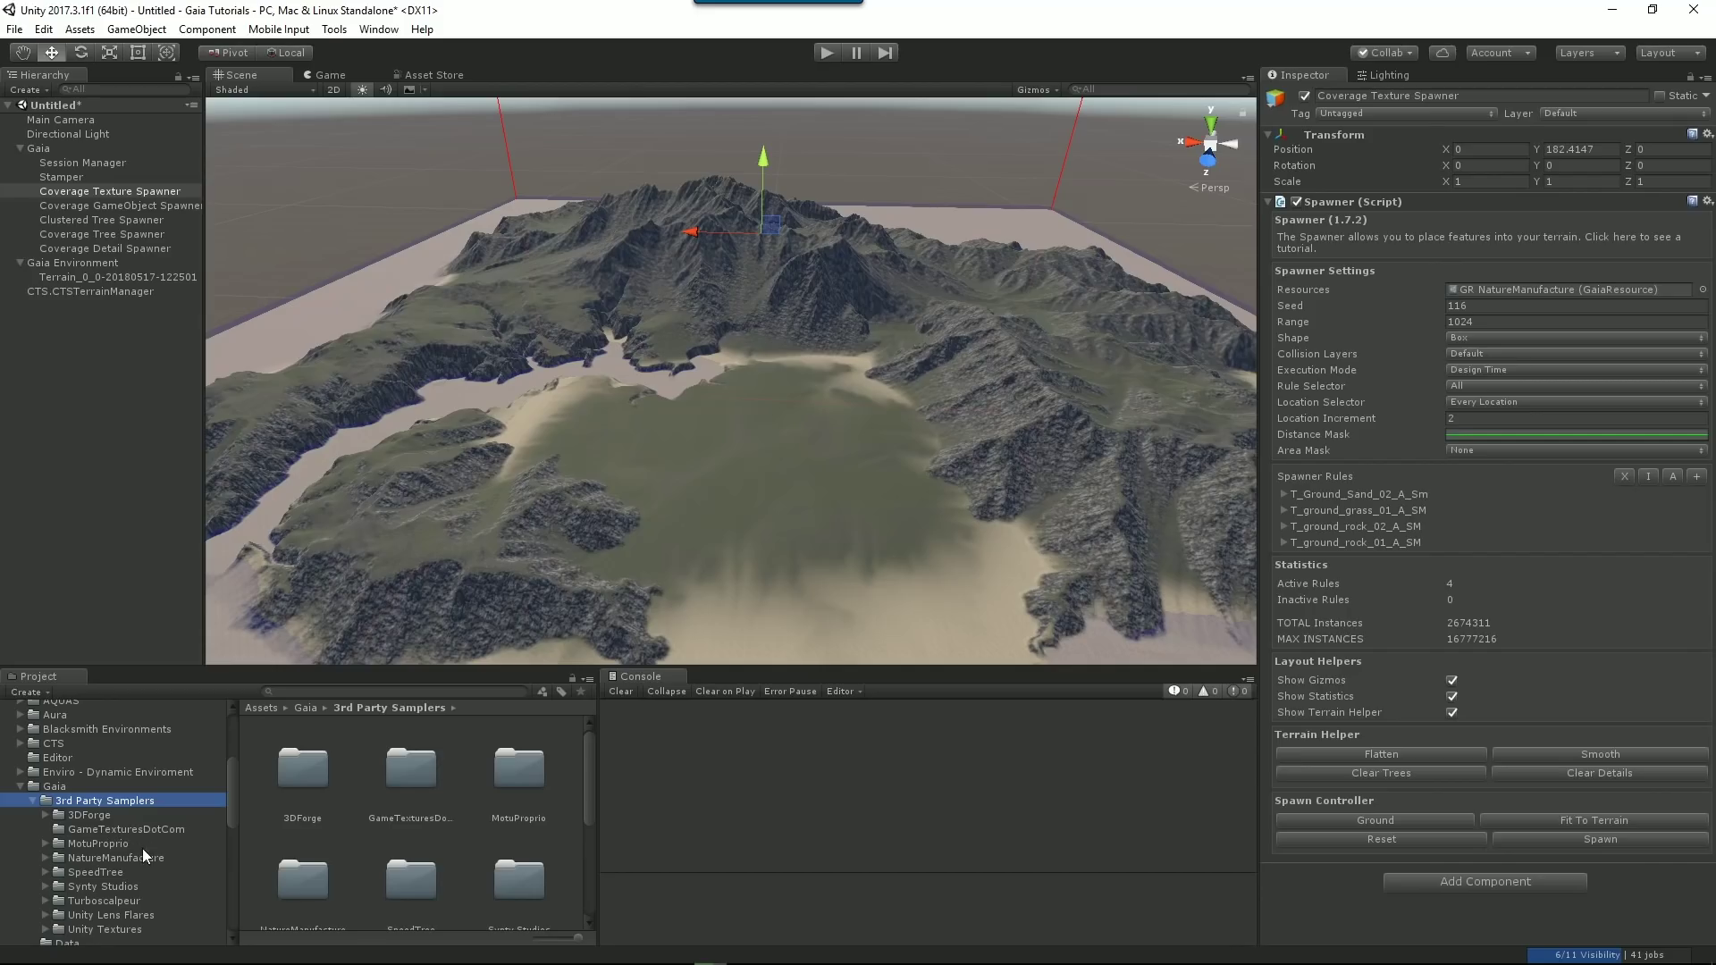
click(132, 858)
scroll(474, 784, down, 2)
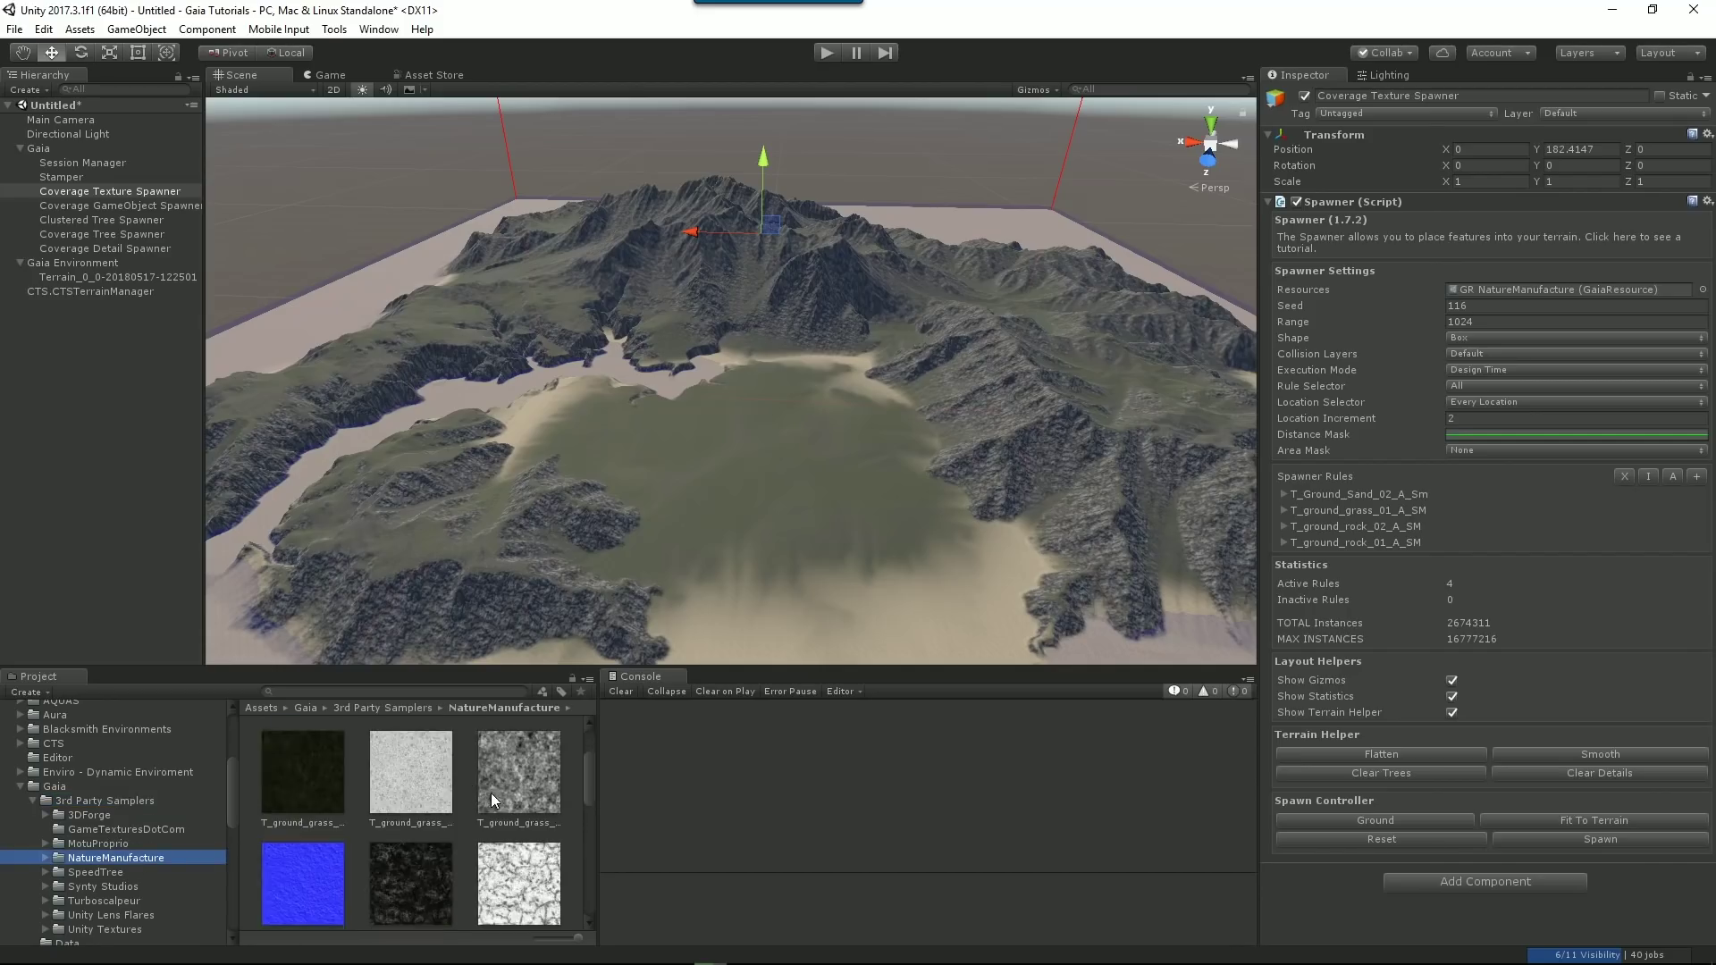
scroll(575, 756, up, 2)
click(518, 767)
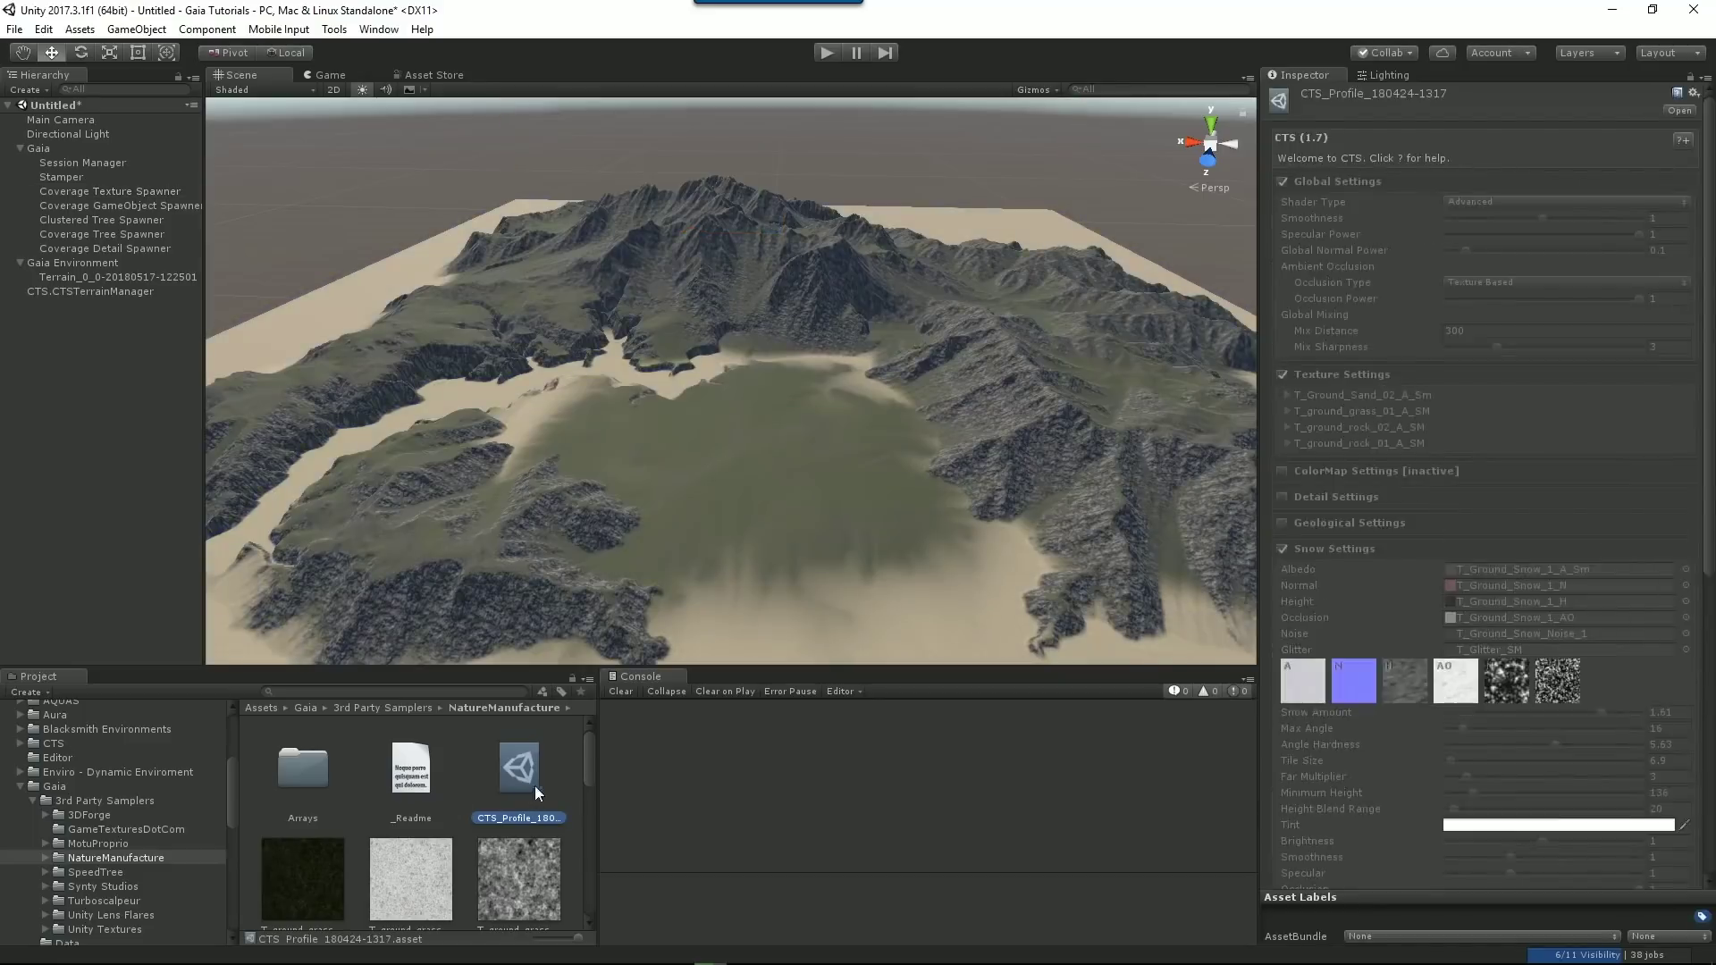
scroll(1573, 790, down, 10)
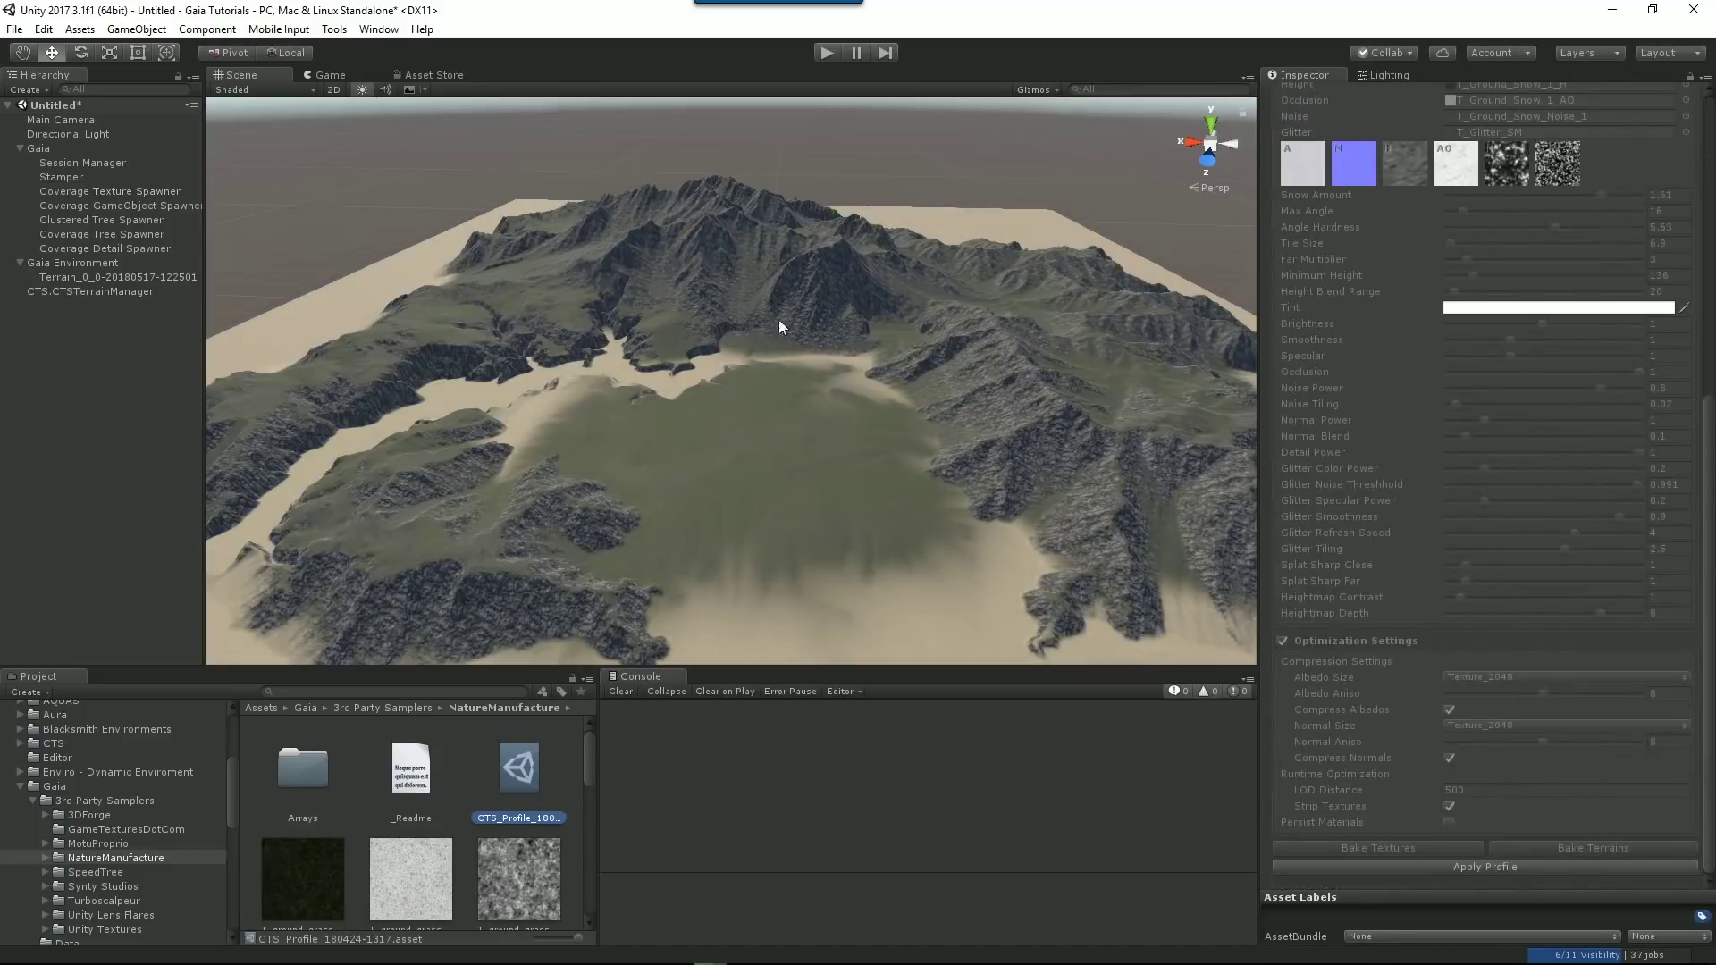
click(1489, 867)
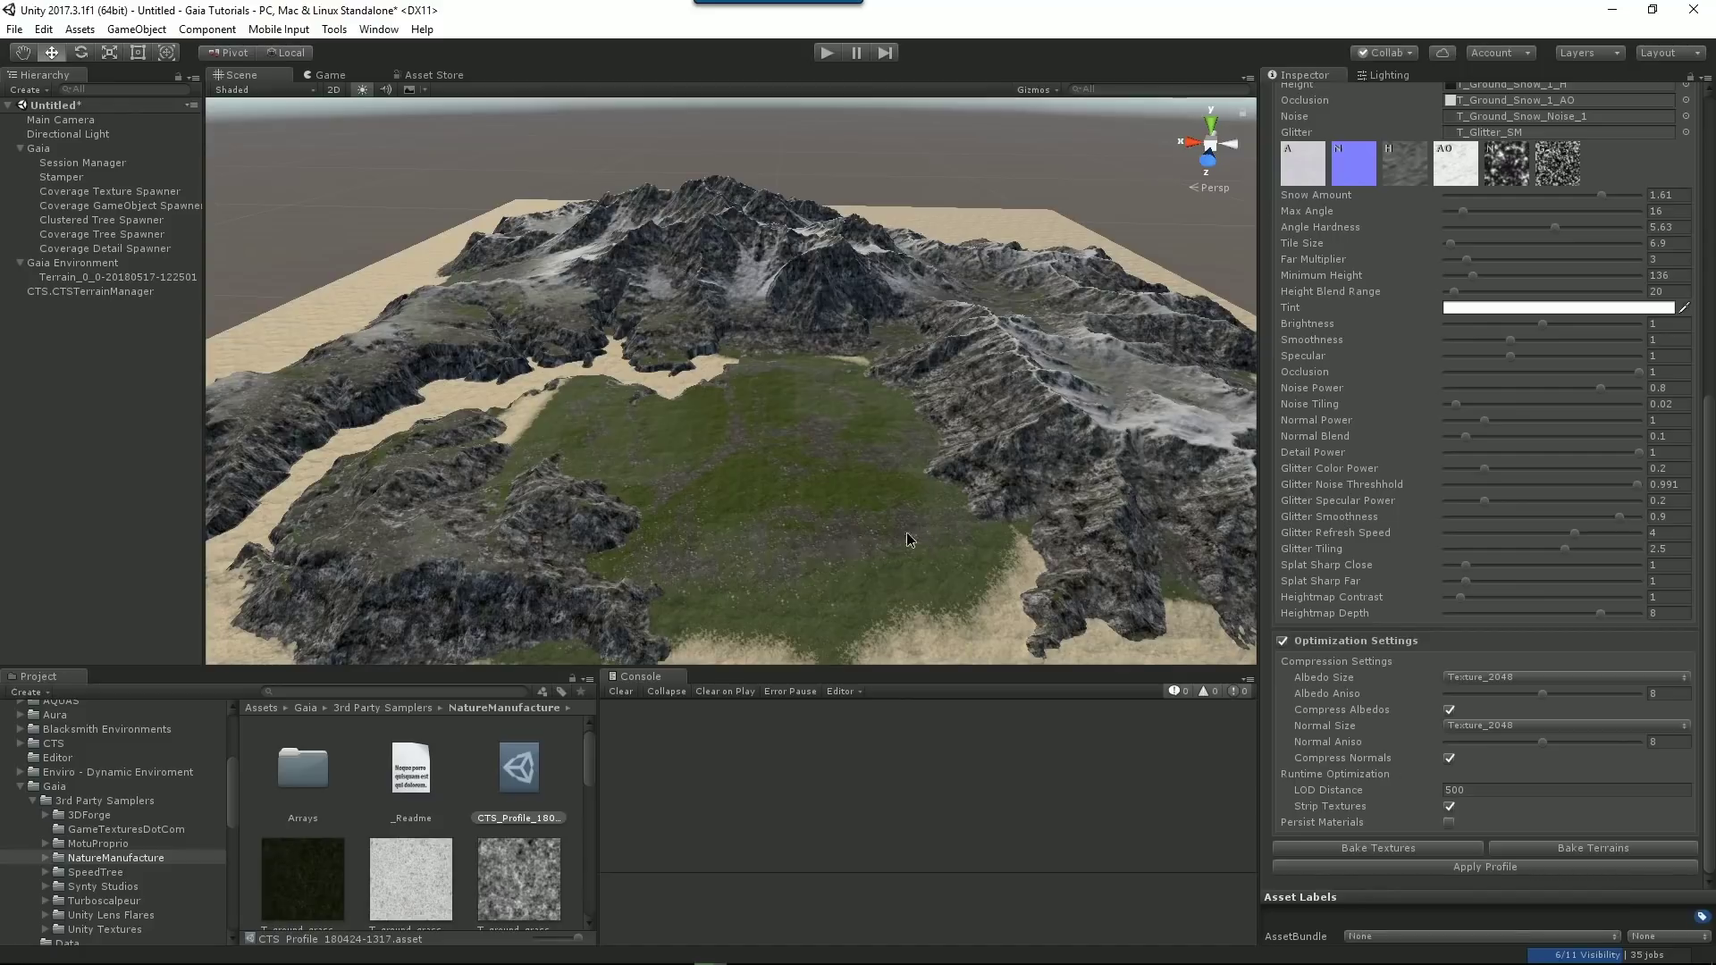
Set the CTS profile's snow amount to 2 and its maximum snow angle to 34.4.
alt+drag(906, 532, 898, 269)
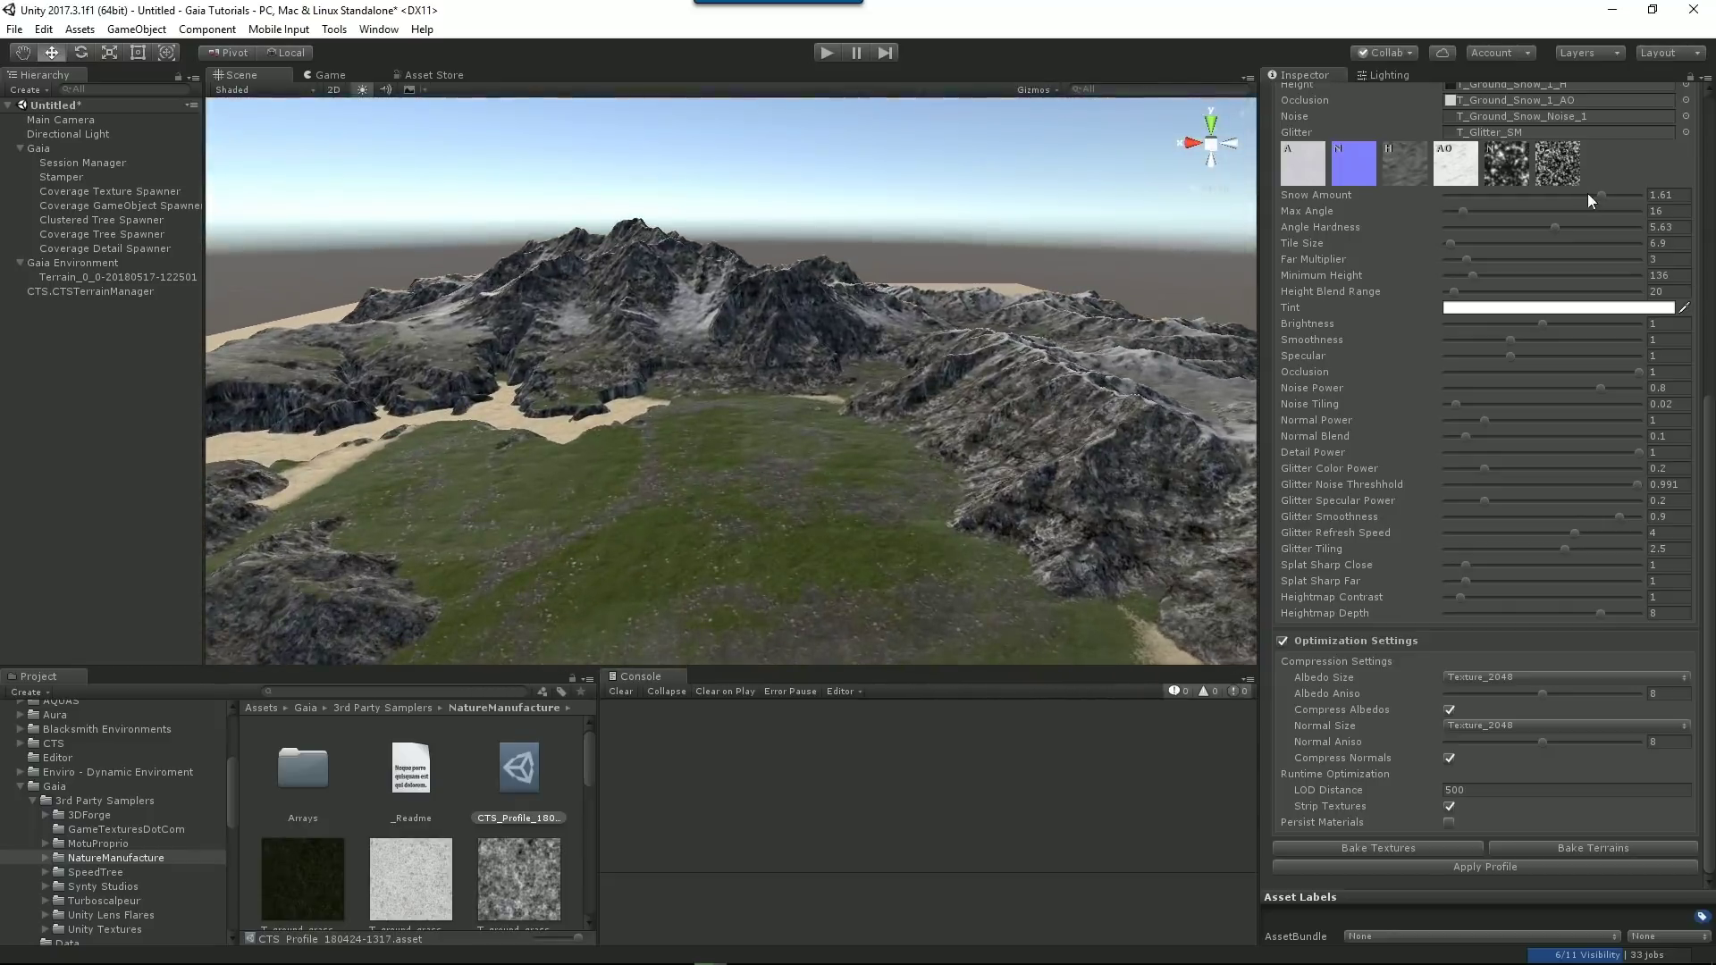
drag(1601, 195, 1645, 194)
drag(1466, 209, 1487, 207)
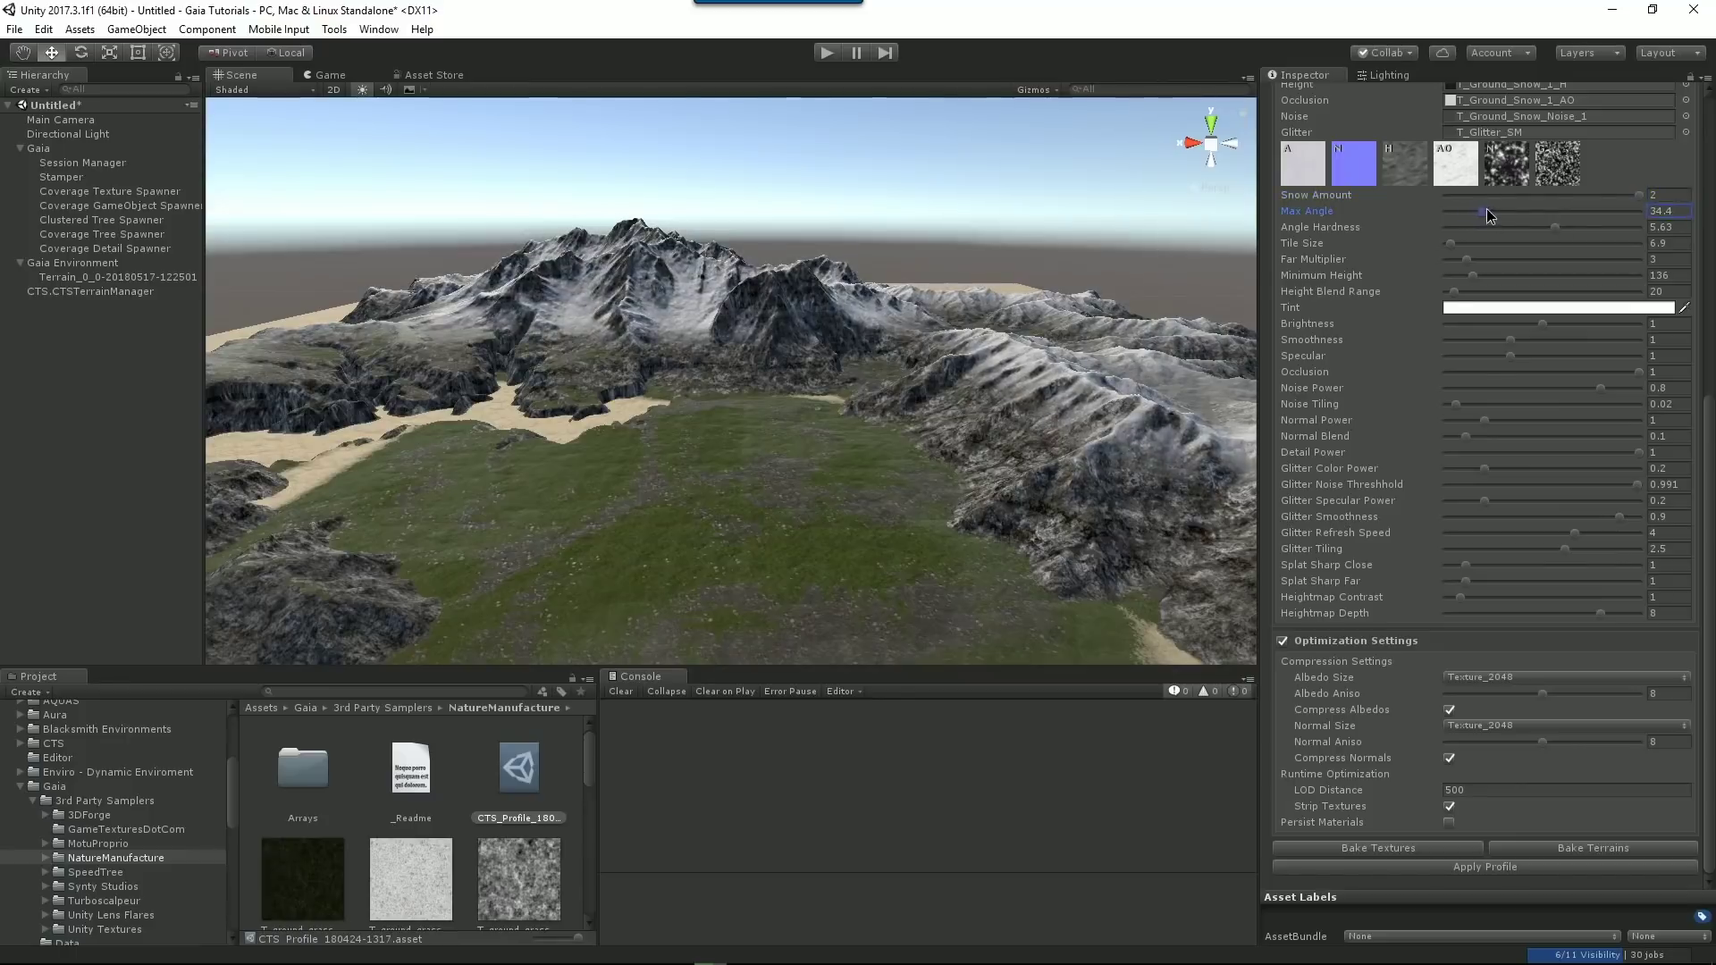
right_drag(1102, 420, 1017, 298)
right_drag(1012, 385, 954, 460)
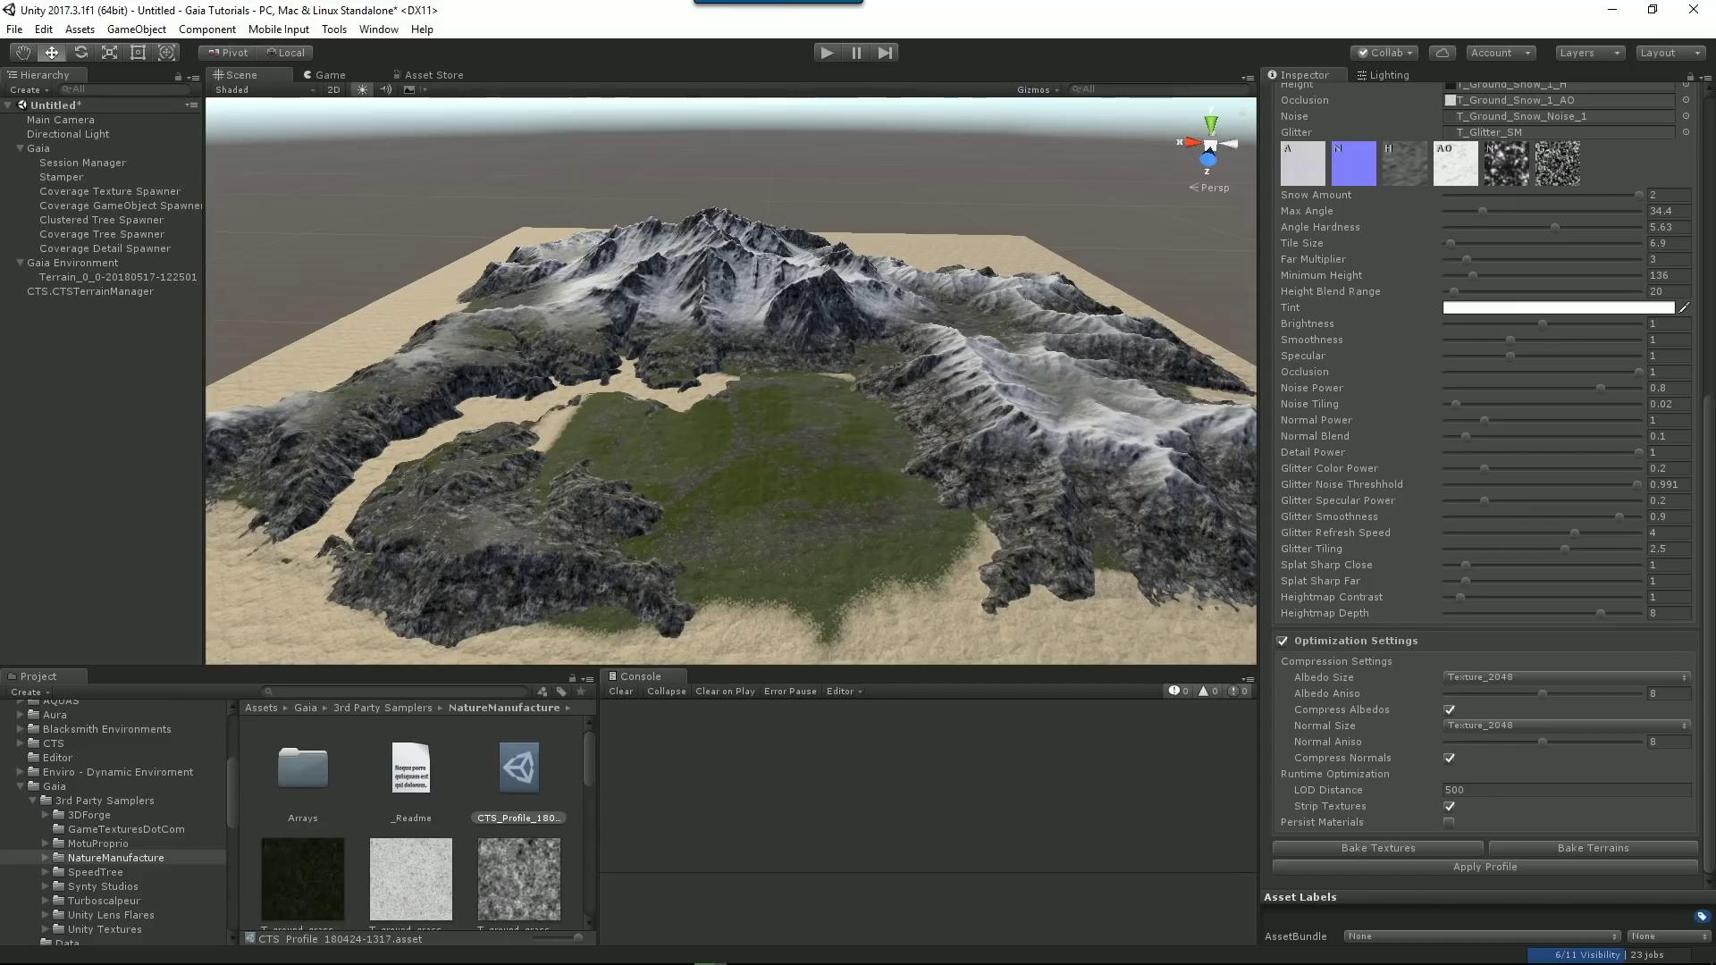
Open Gaia's Terrain Utilities from the Gaia Manager's advanced handy utilities and close the manager.
key(ctrl+g)
drag(969, 255, 1067, 238)
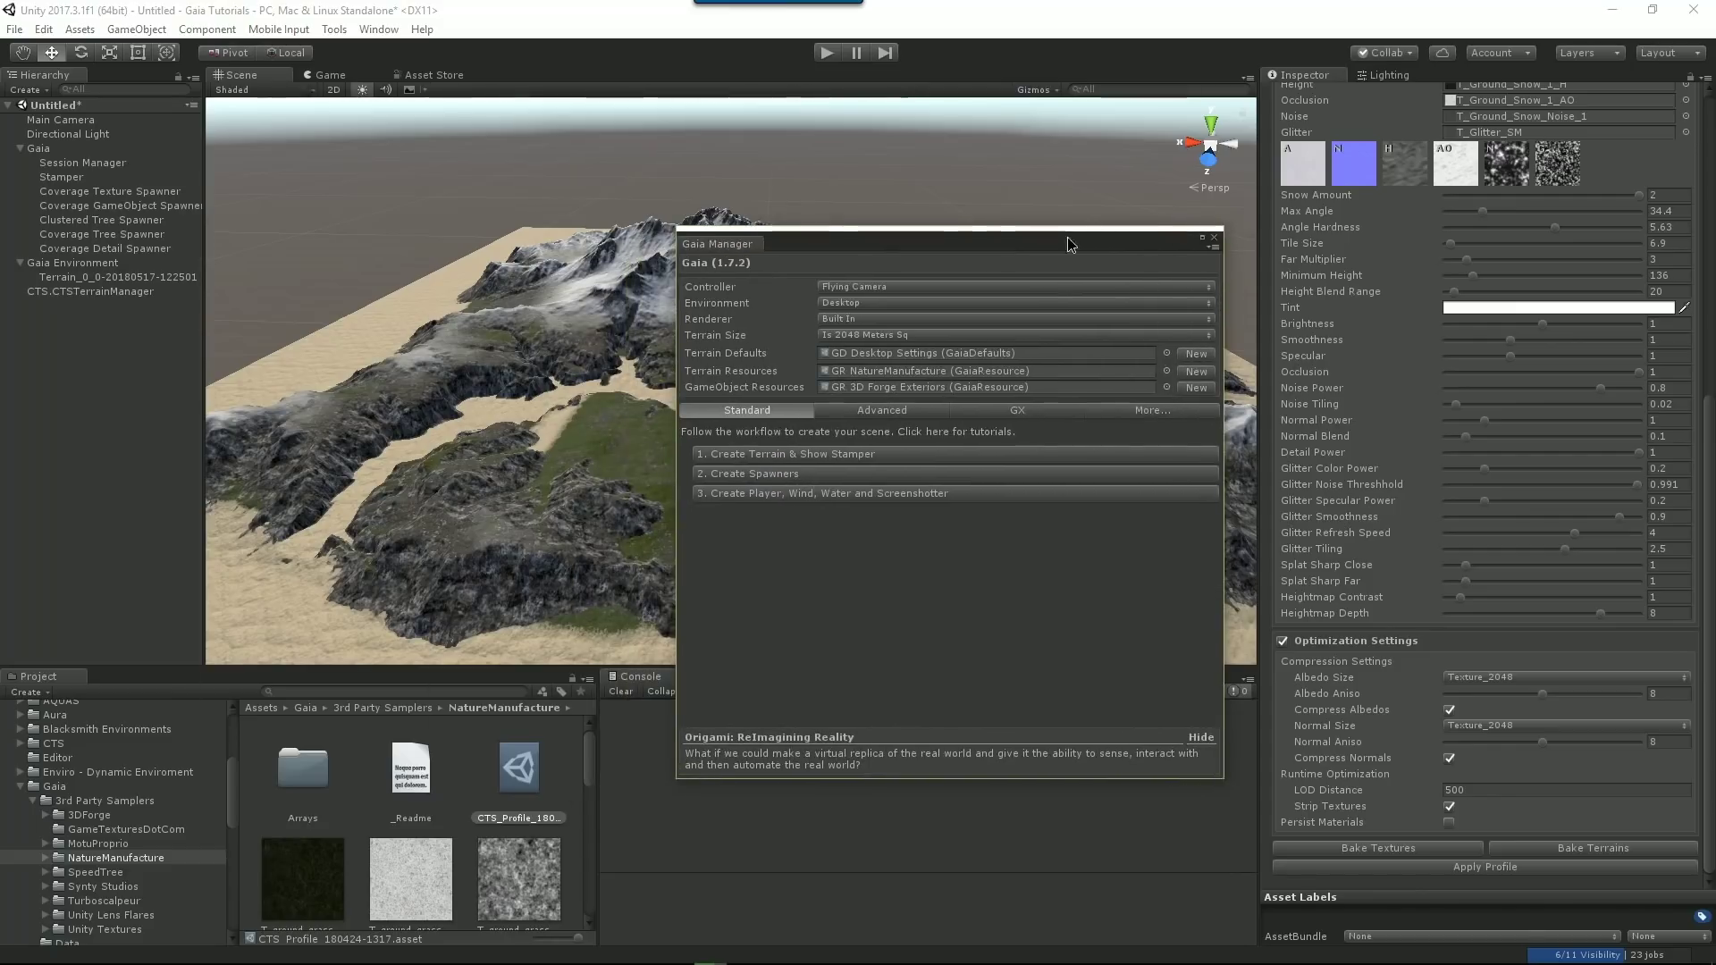
click(877, 410)
click(696, 517)
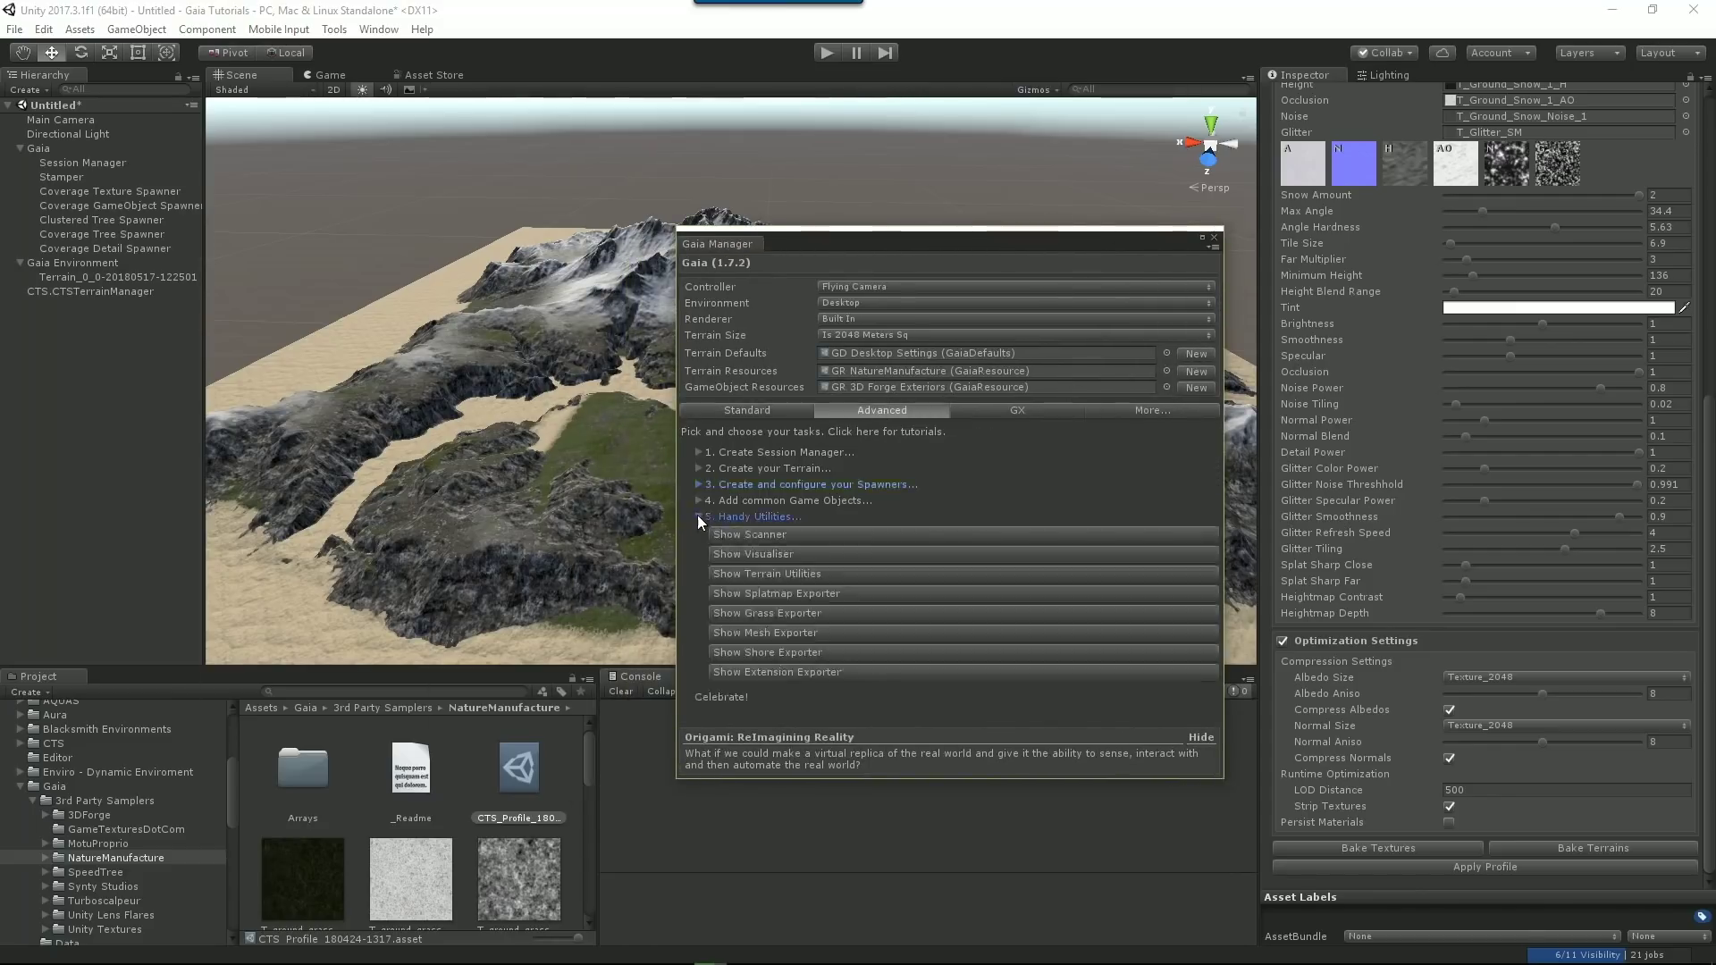
click(793, 573)
click(1215, 234)
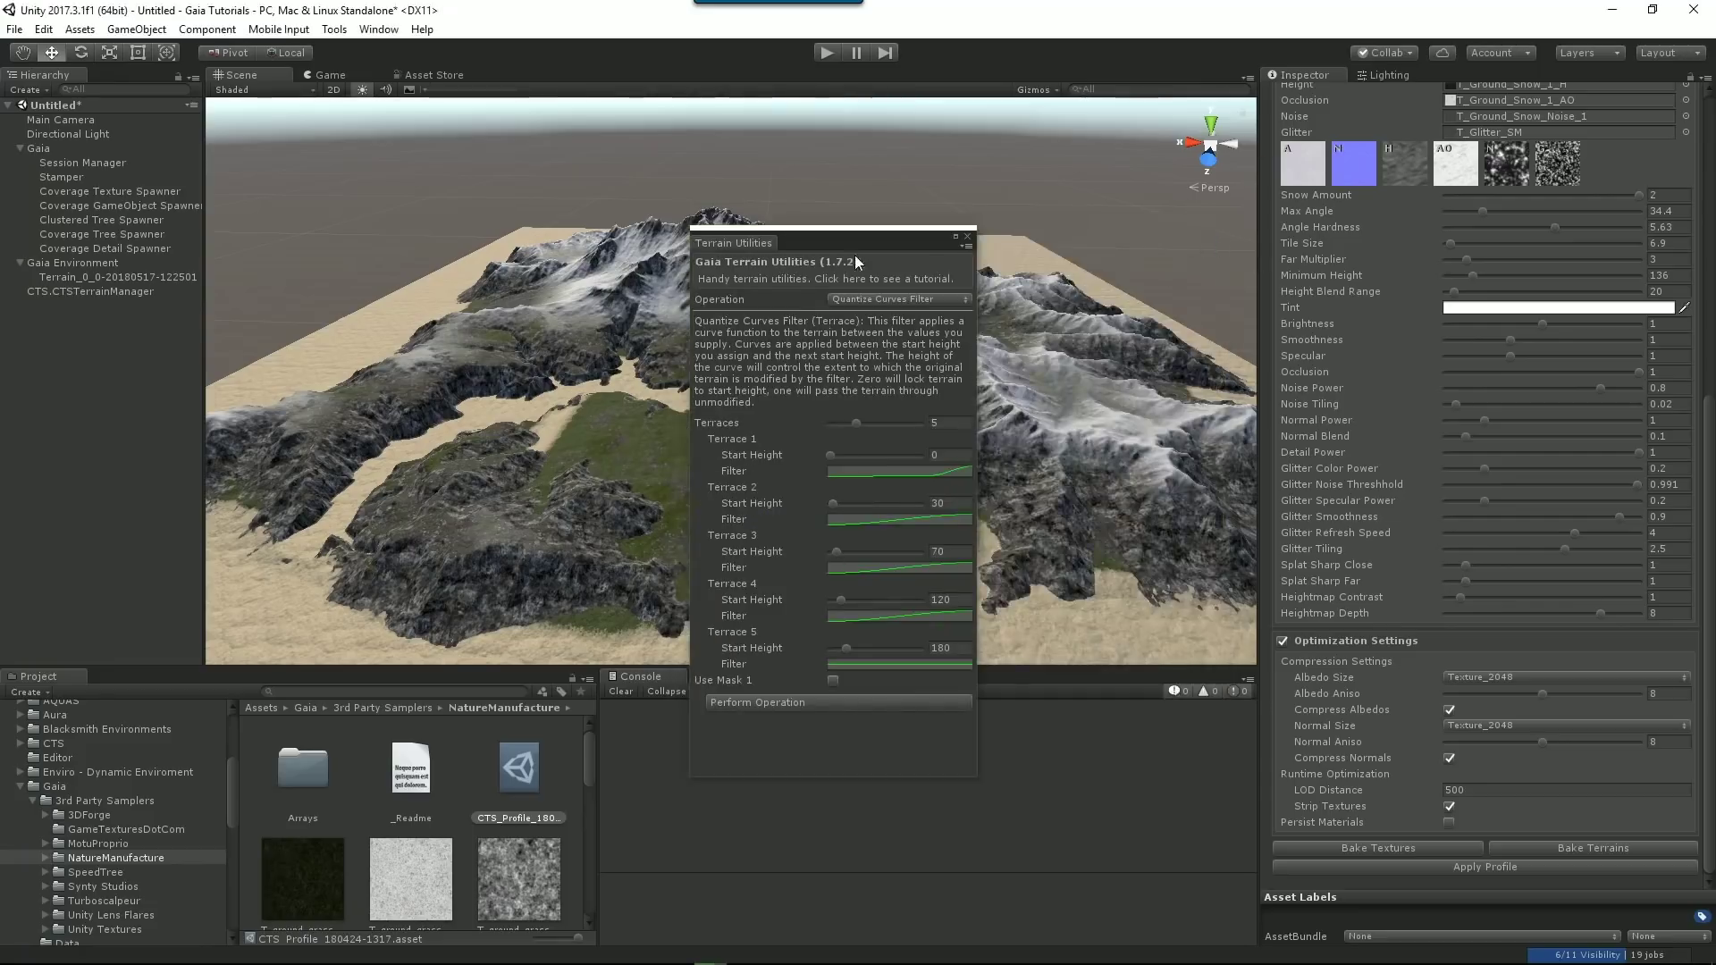
drag(860, 237, 1069, 218)
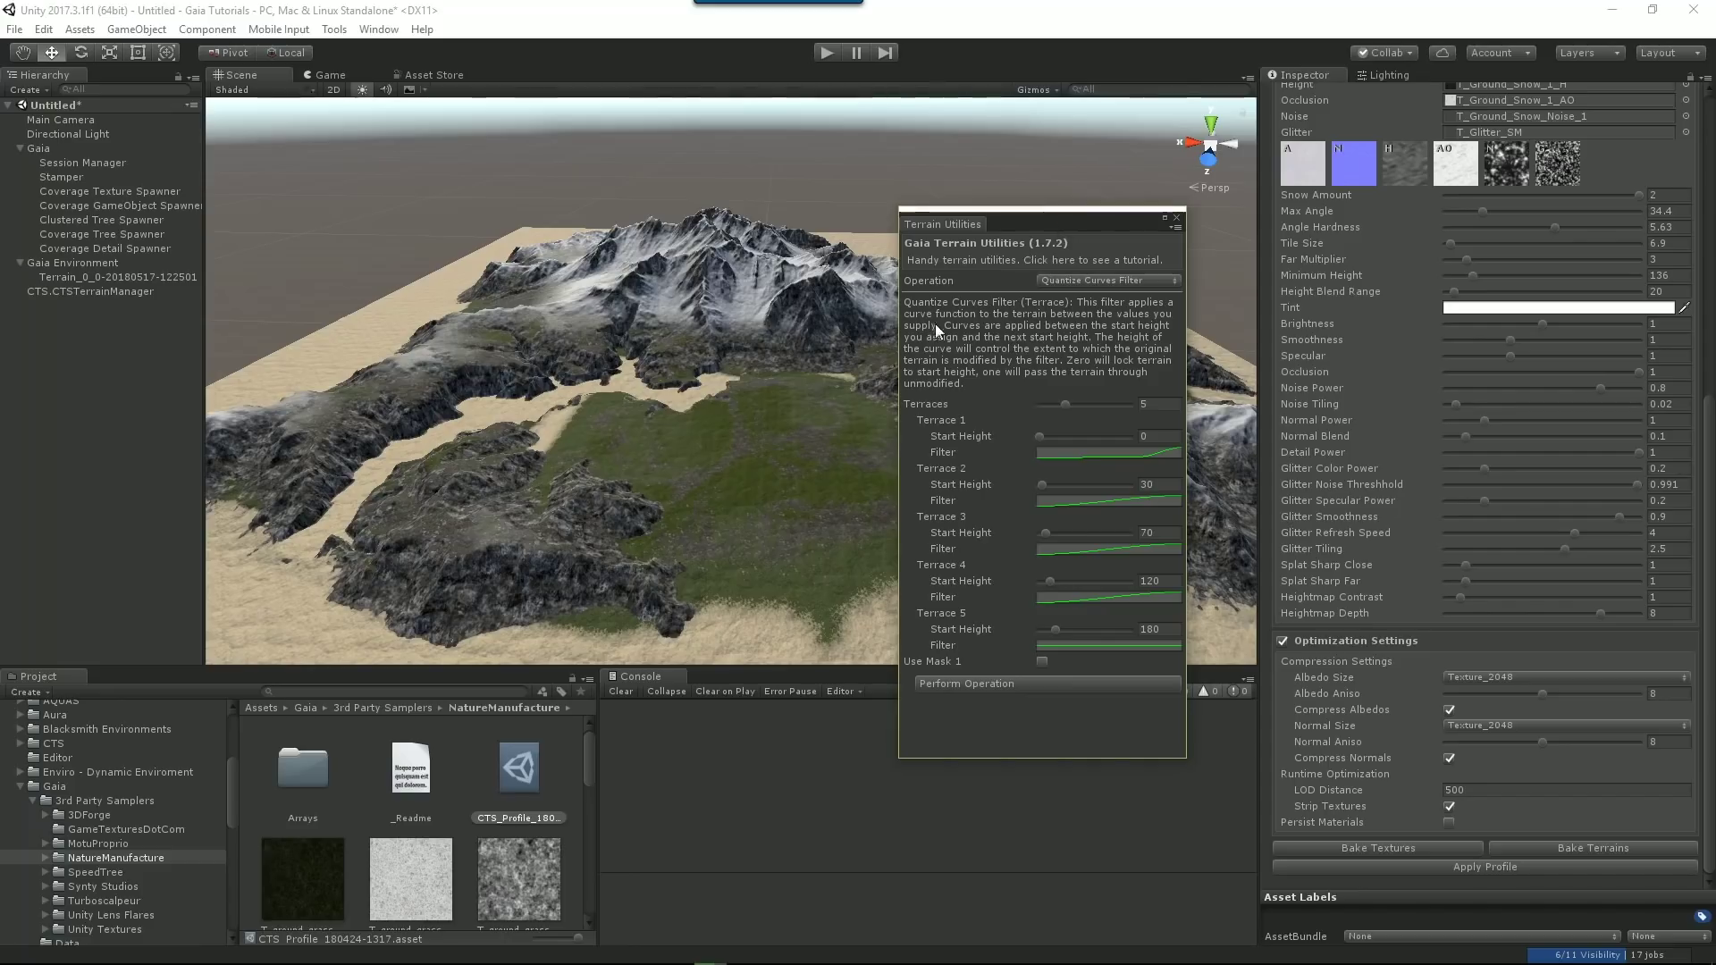
Try the Power Of Filter with an exponent of 1.36 on the terrain, and revert it.
click(1065, 282)
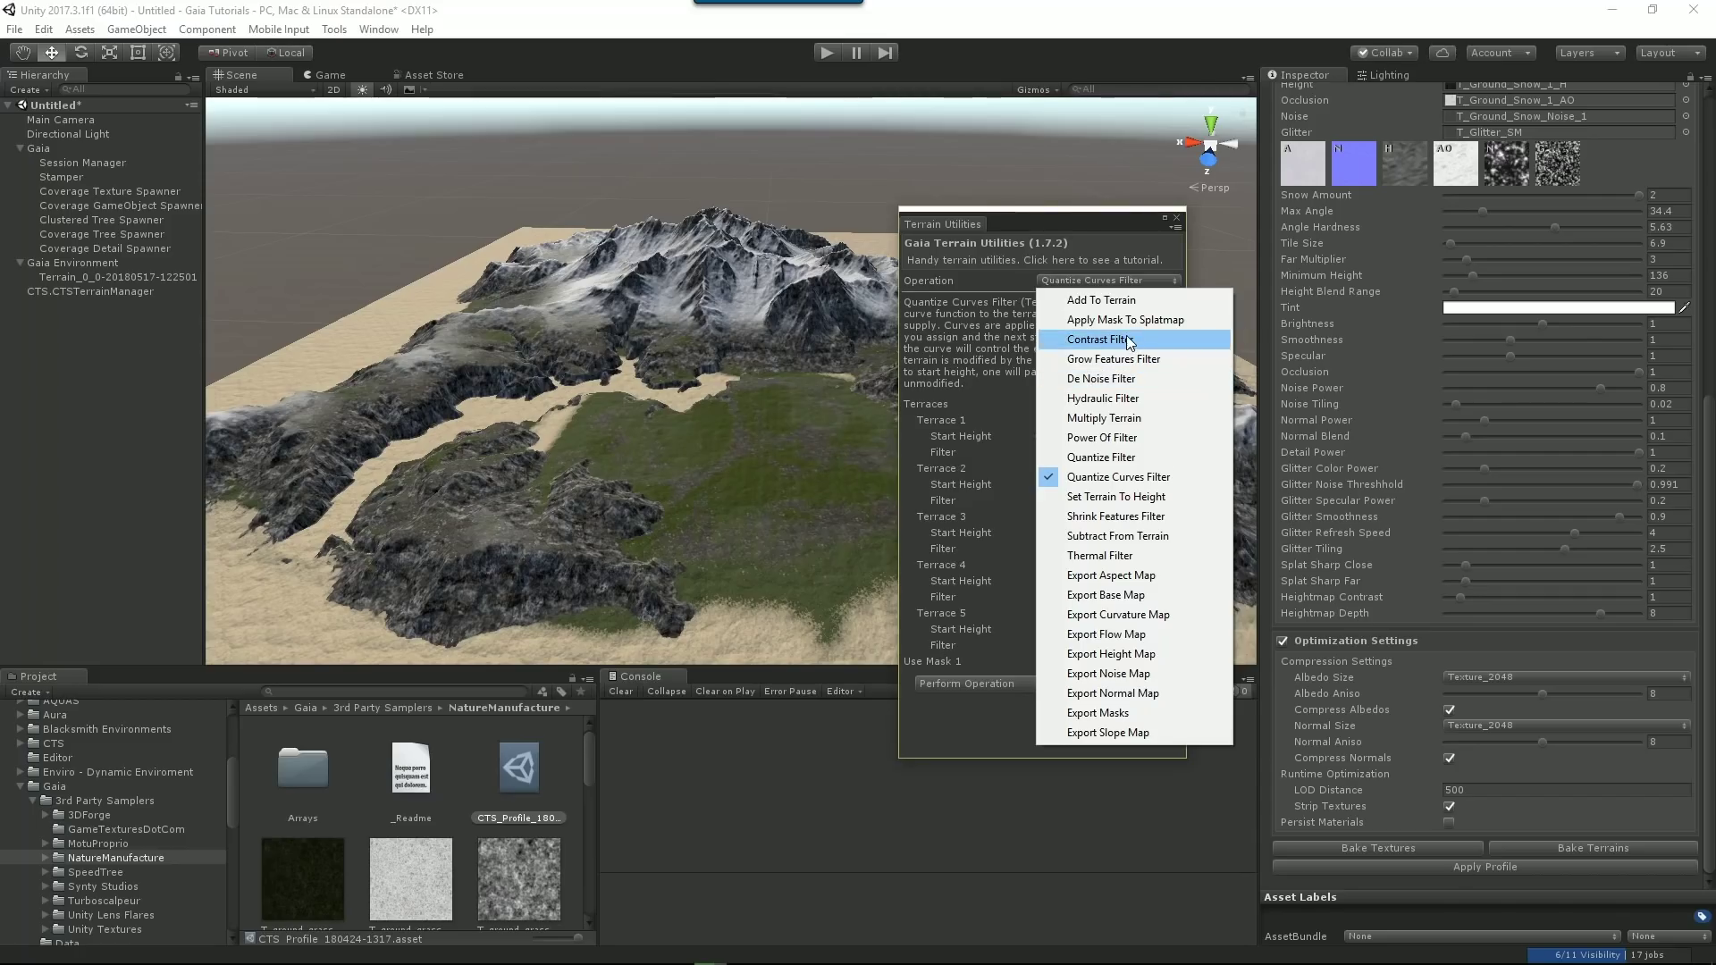
click(1127, 439)
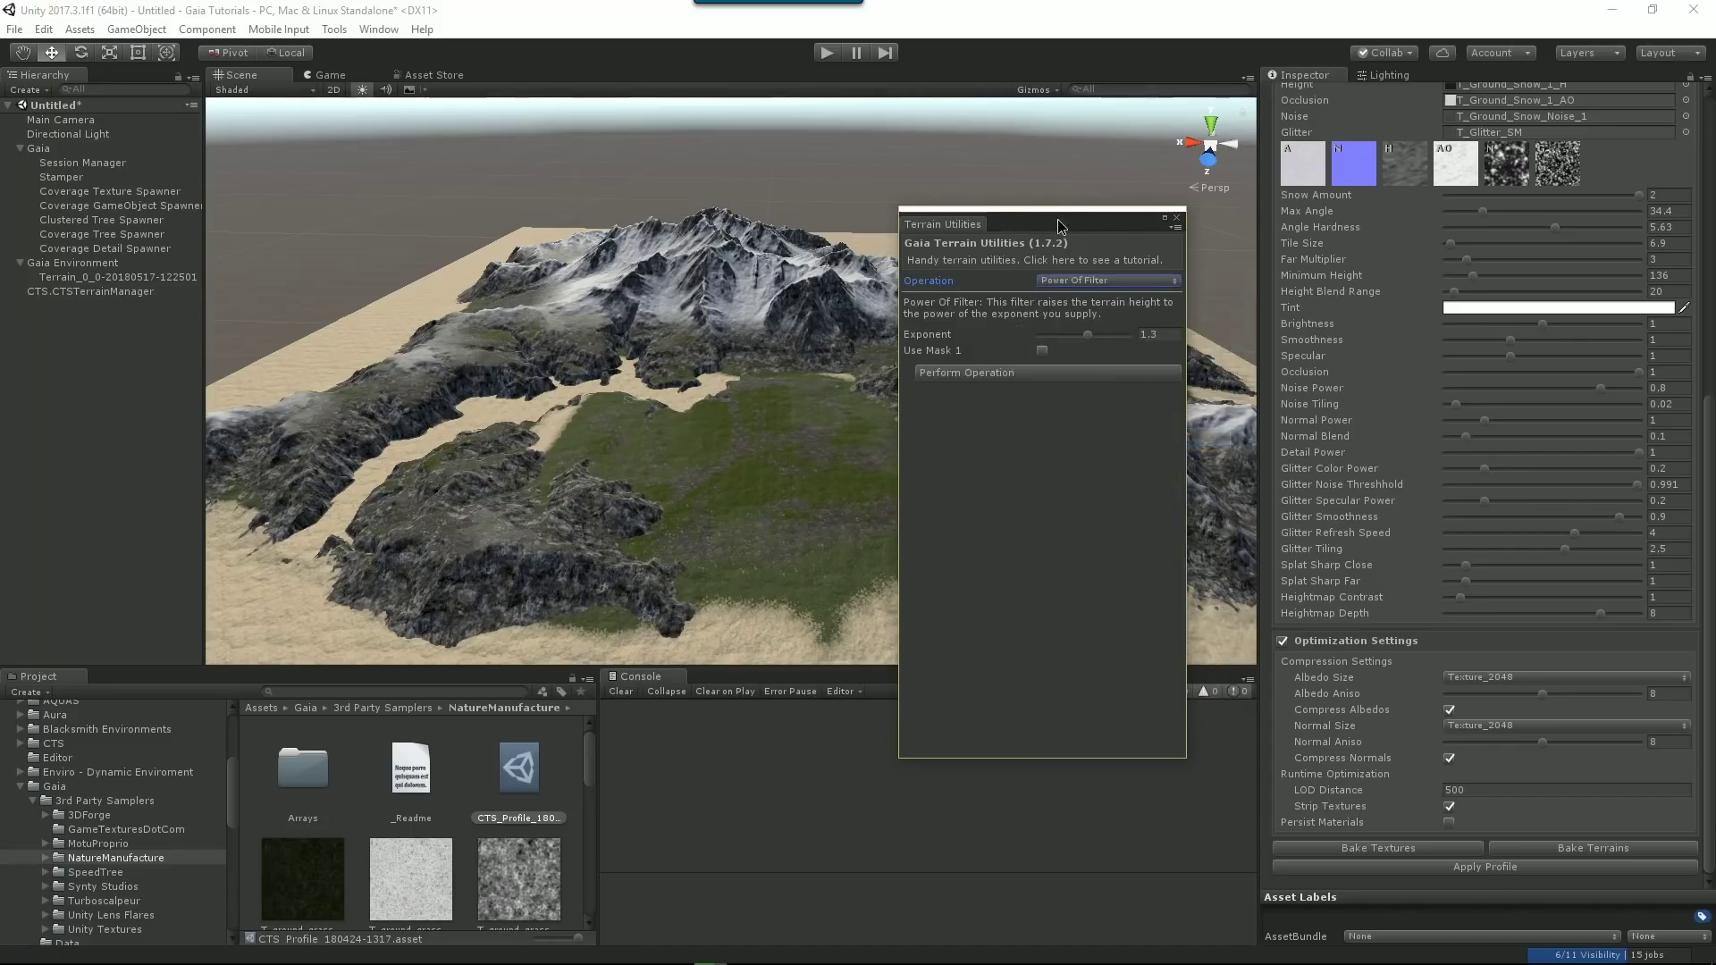
drag(1058, 218, 1442, 293)
click(1472, 407)
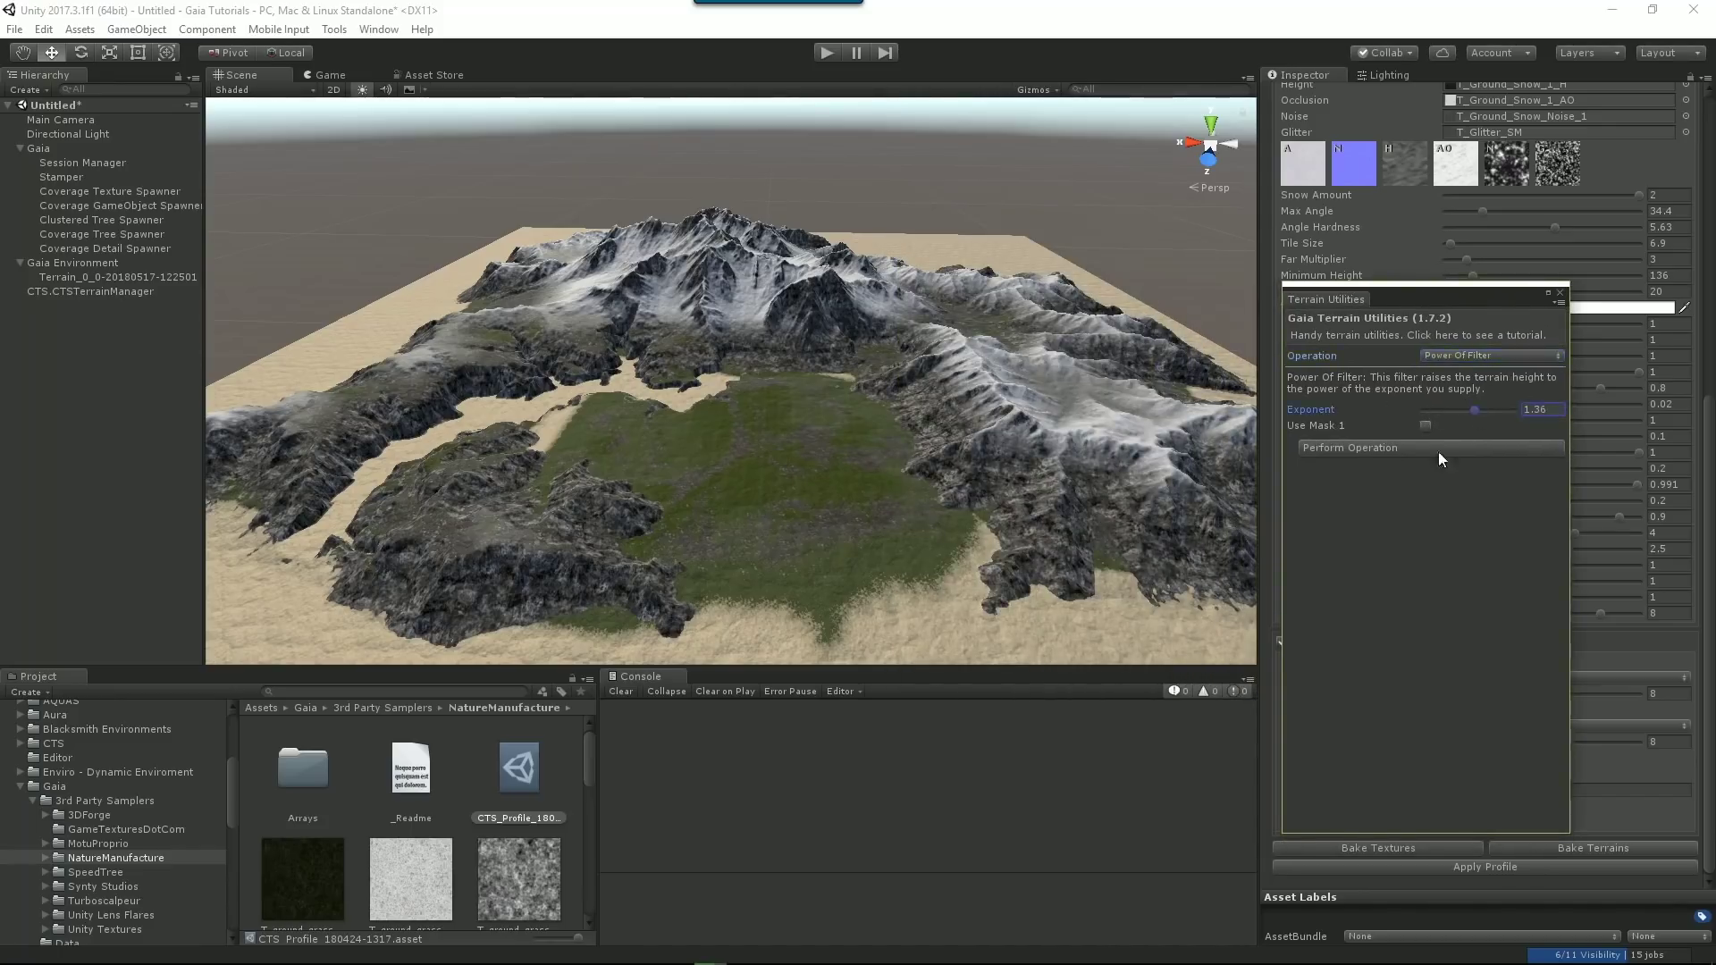
click(1402, 447)
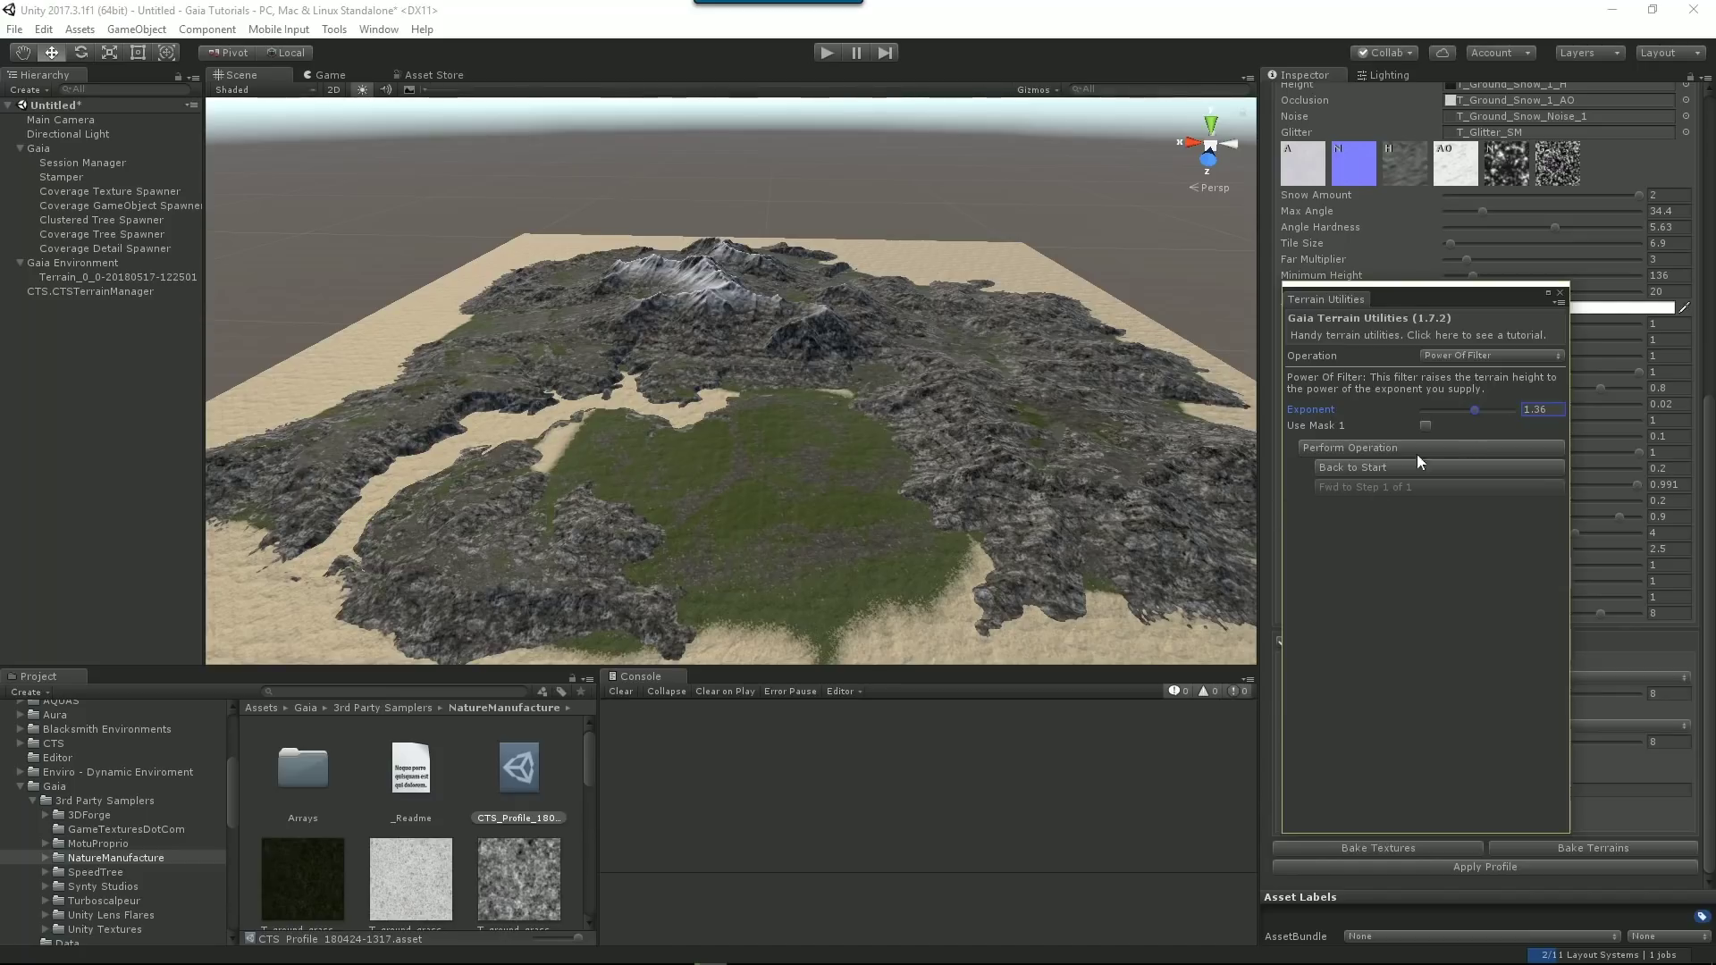
click(1376, 466)
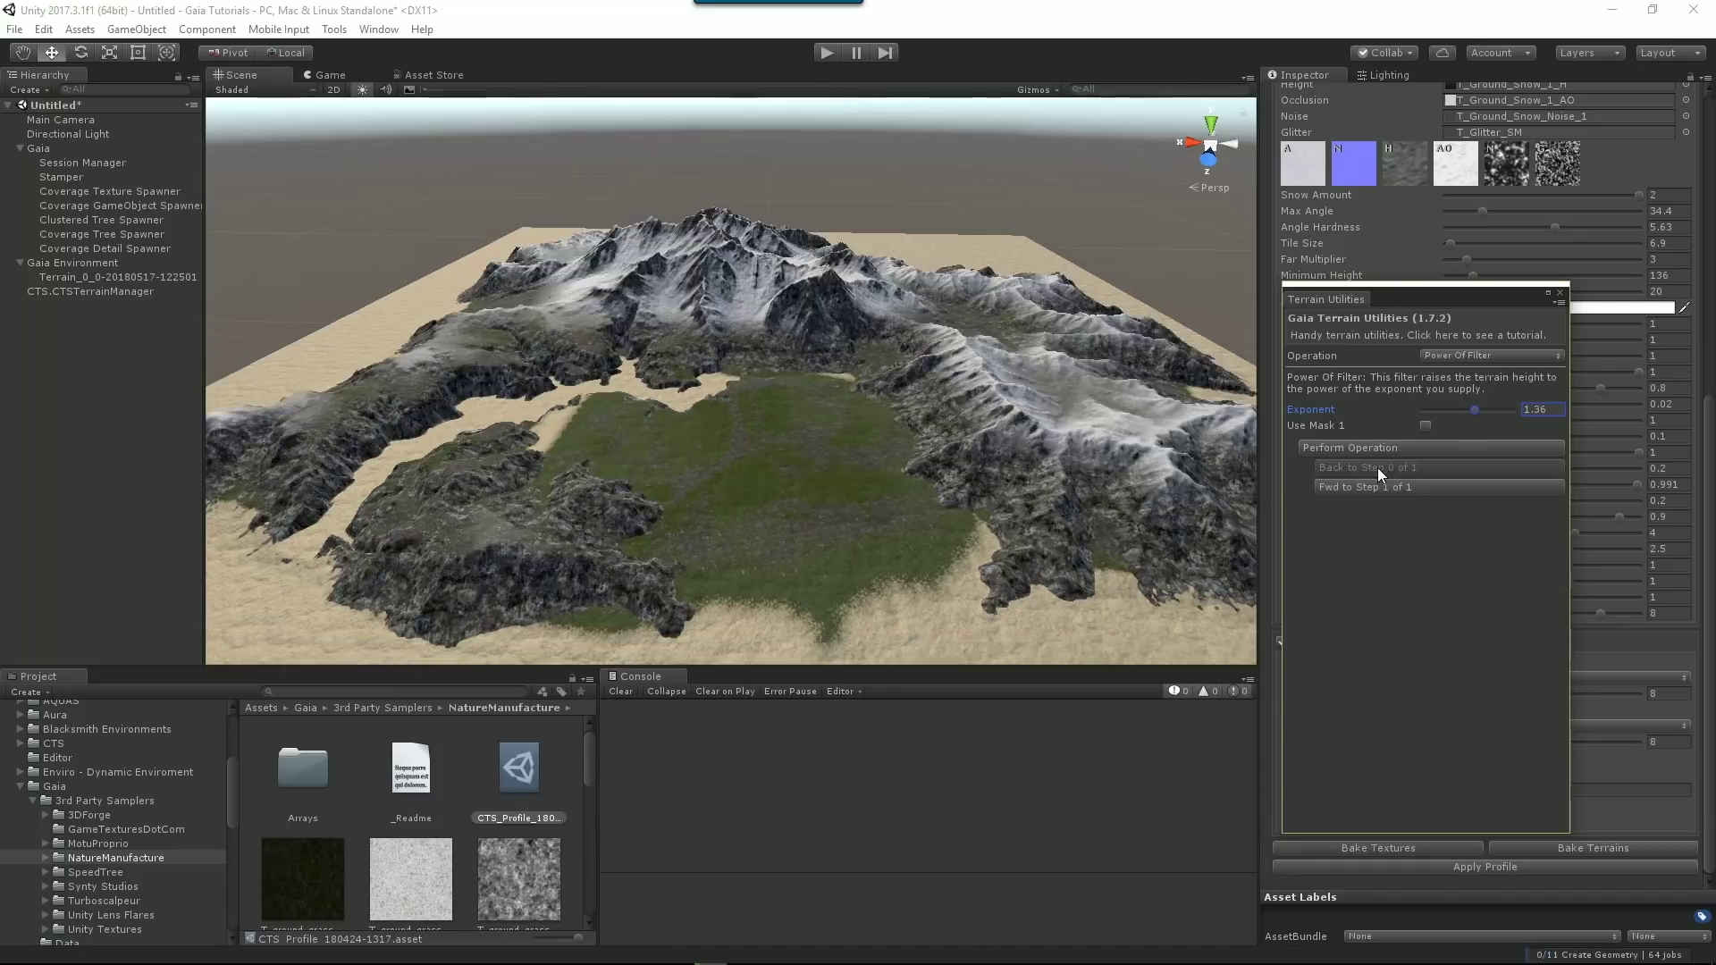
Try the Quantize Curves Filter with five terraces on the terrain, revert it and close the Terrain Utilities.
click(1483, 356)
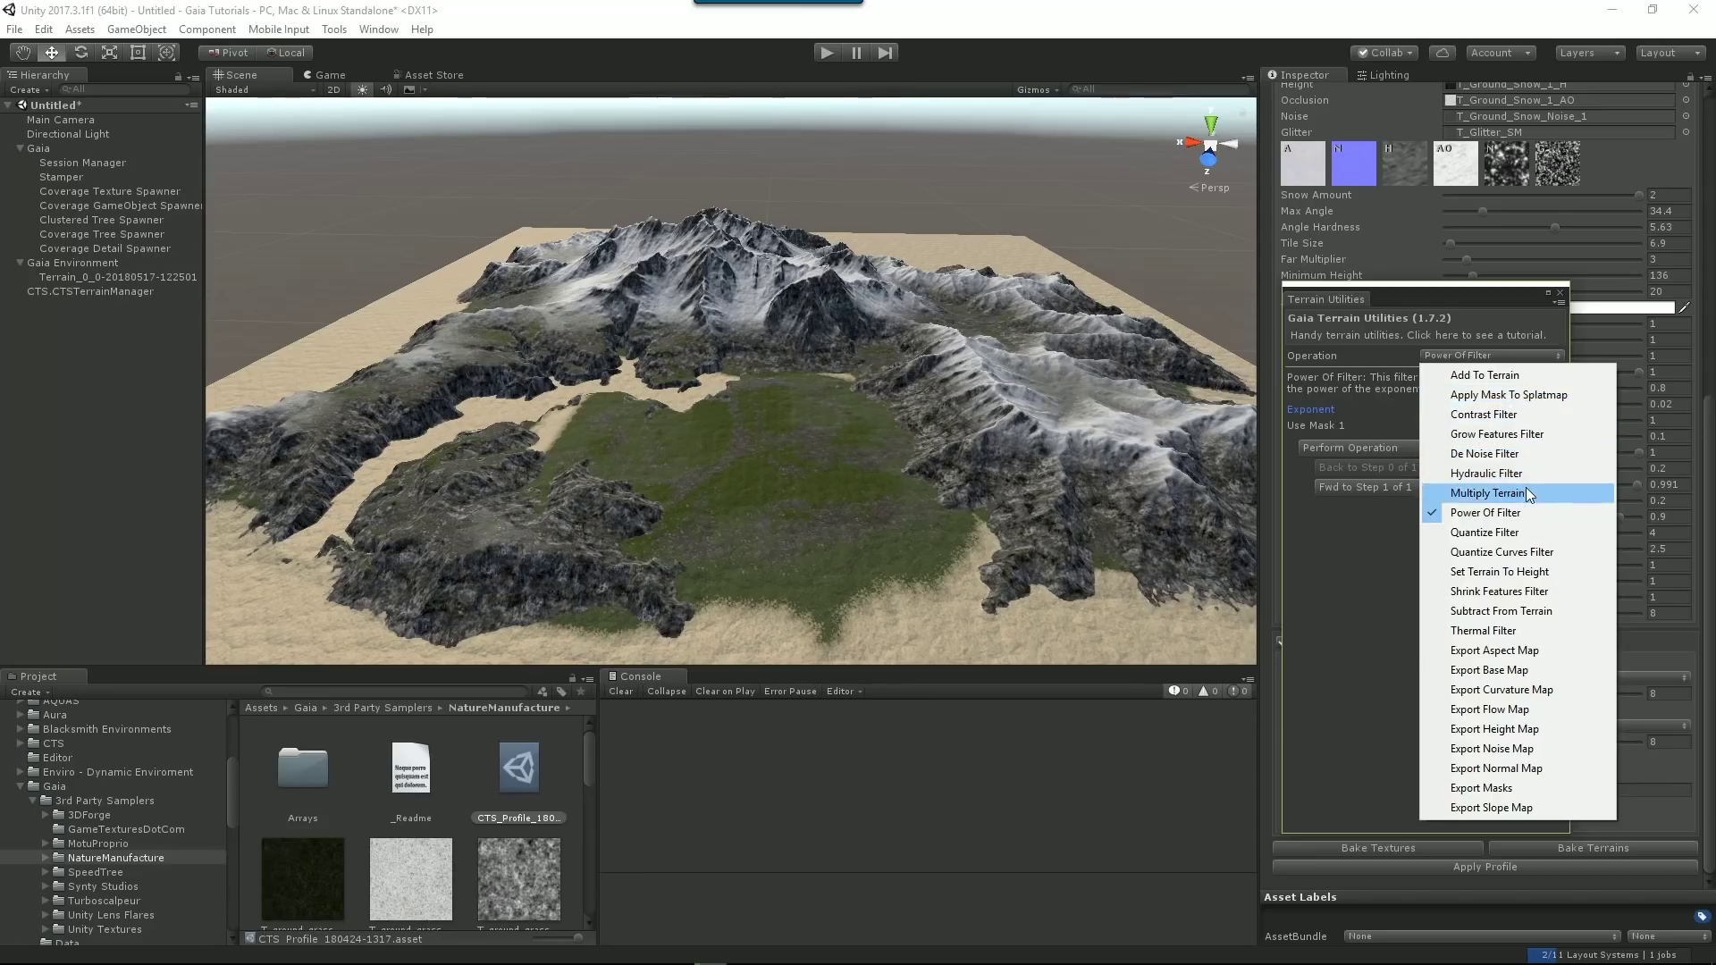
click(1539, 554)
drag(1411, 298, 1351, 148)
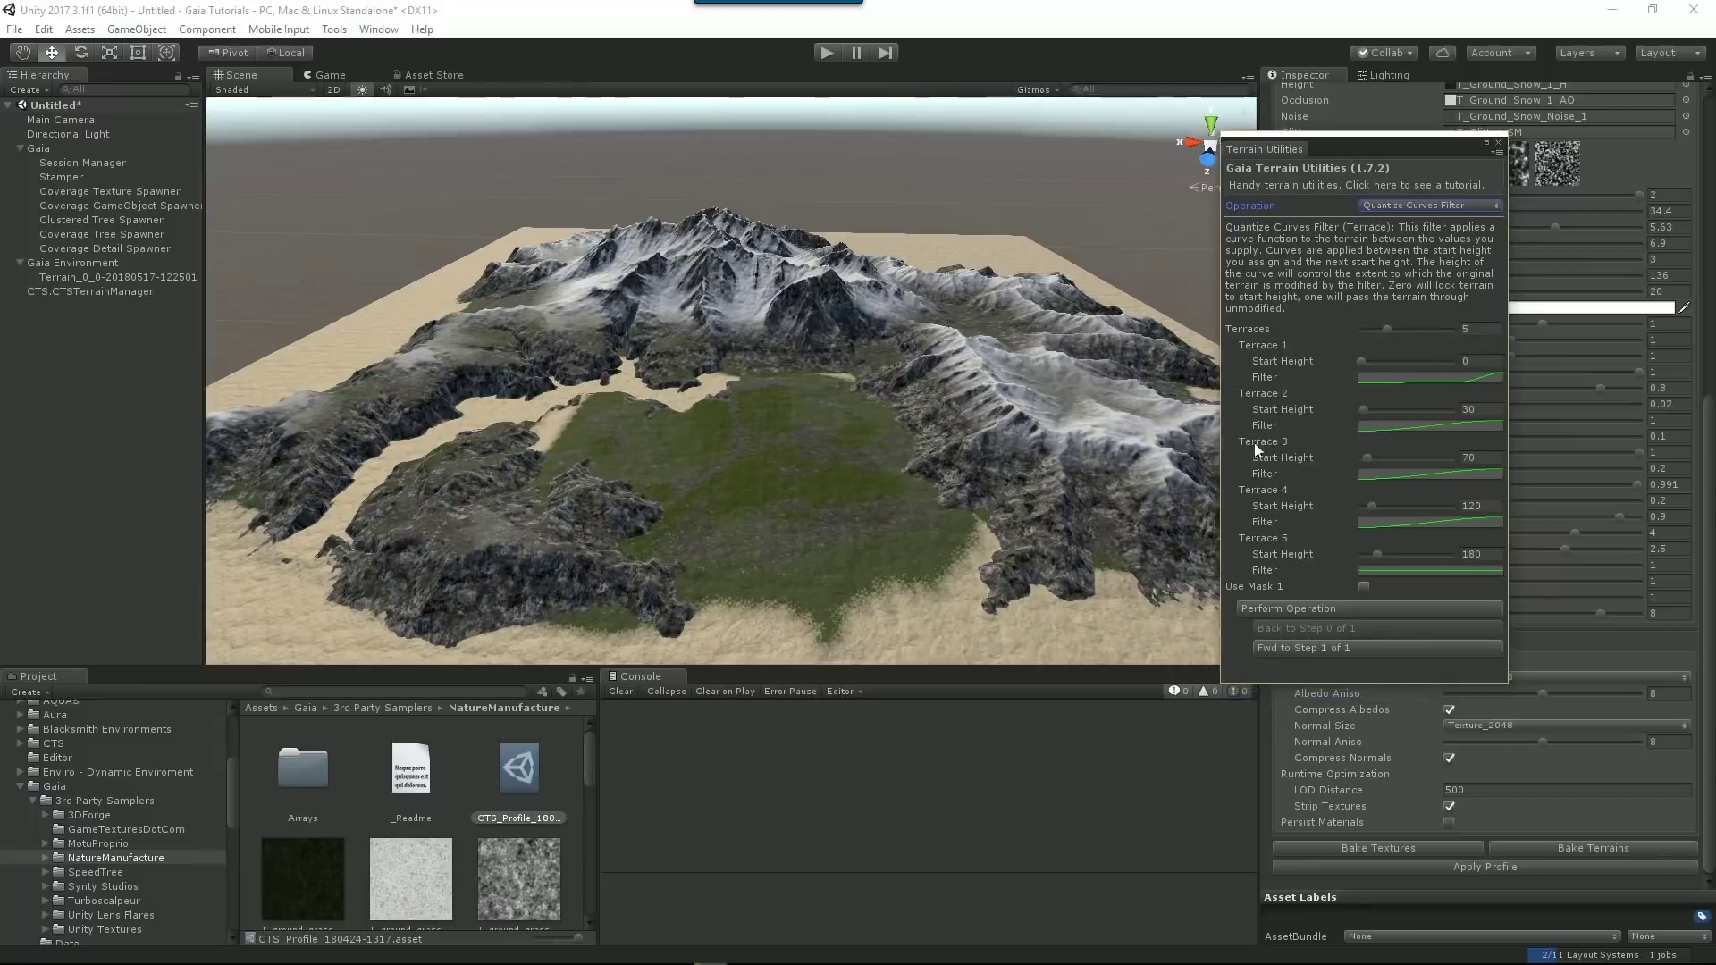
right_drag(925, 465, 926, 370)
key(w)
key(s)
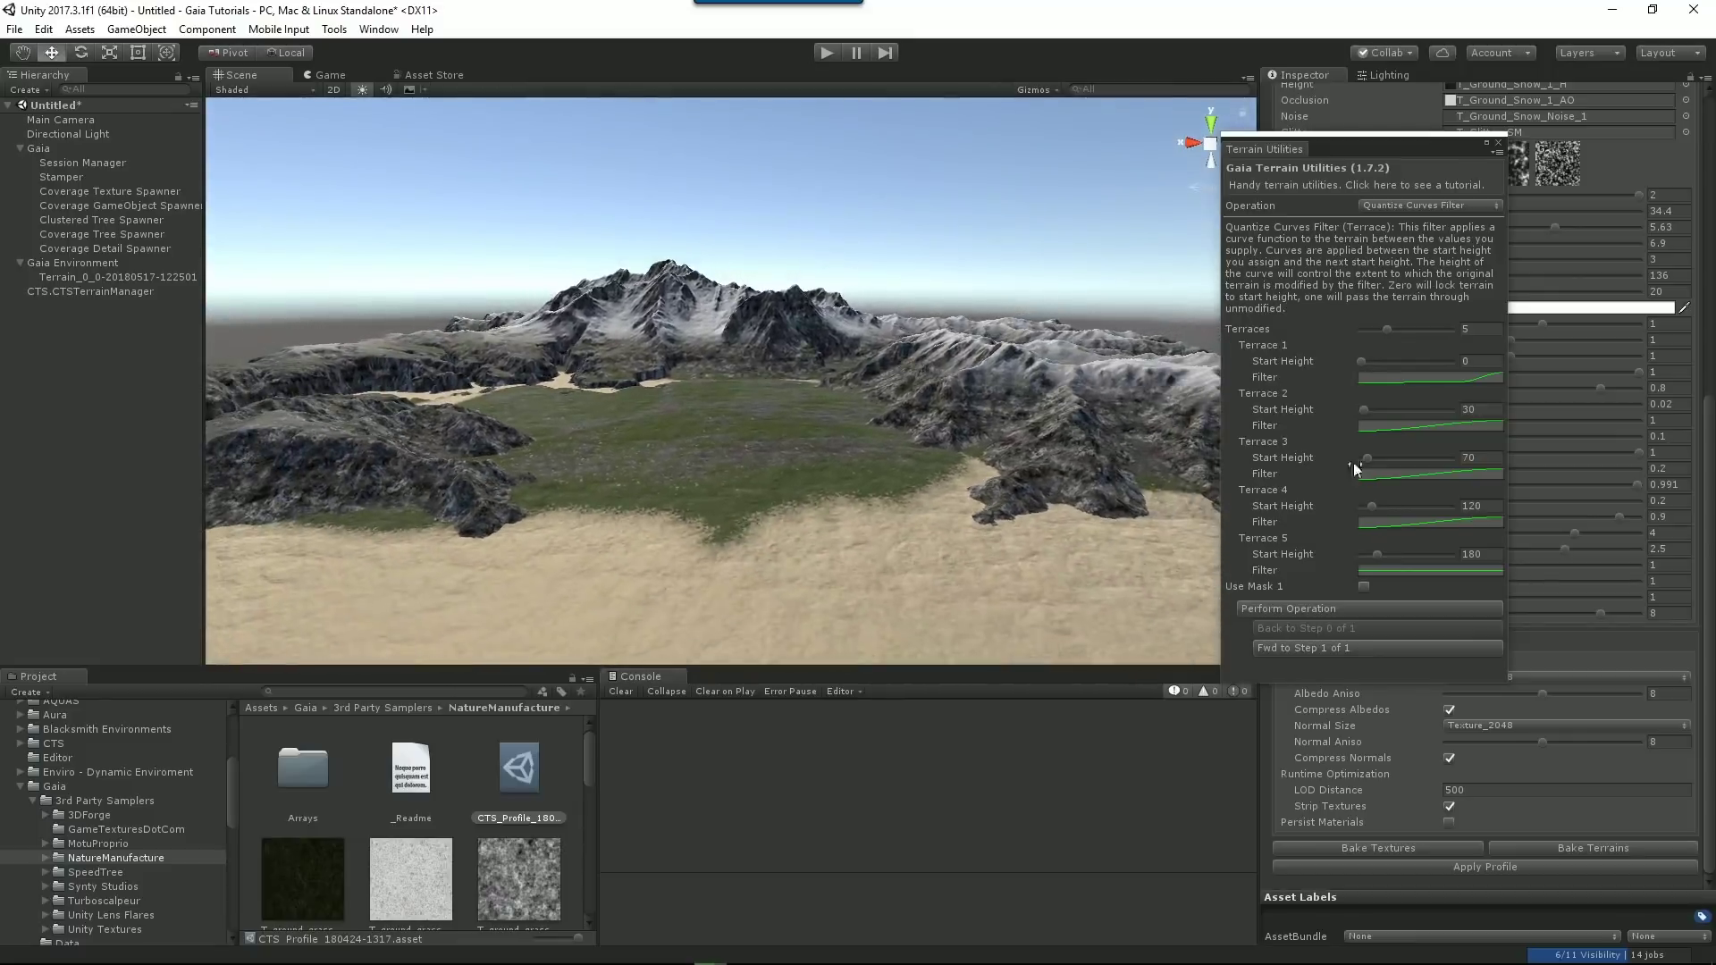
click(1319, 607)
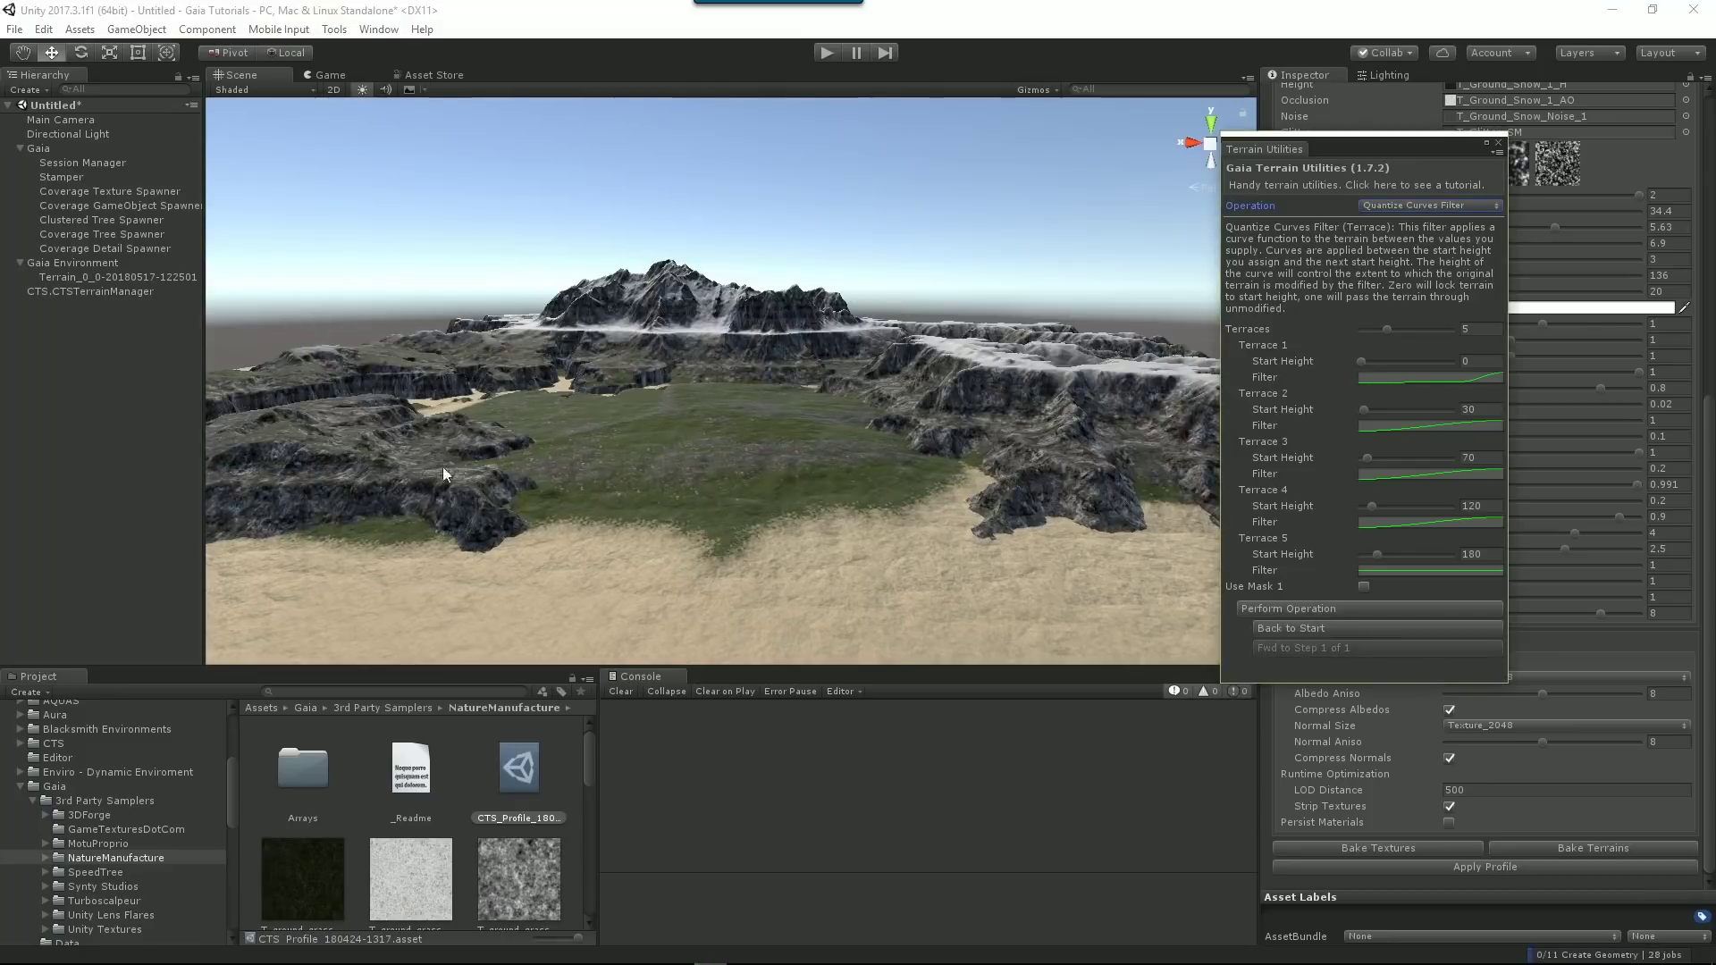
right_drag(743, 394, 817, 415)
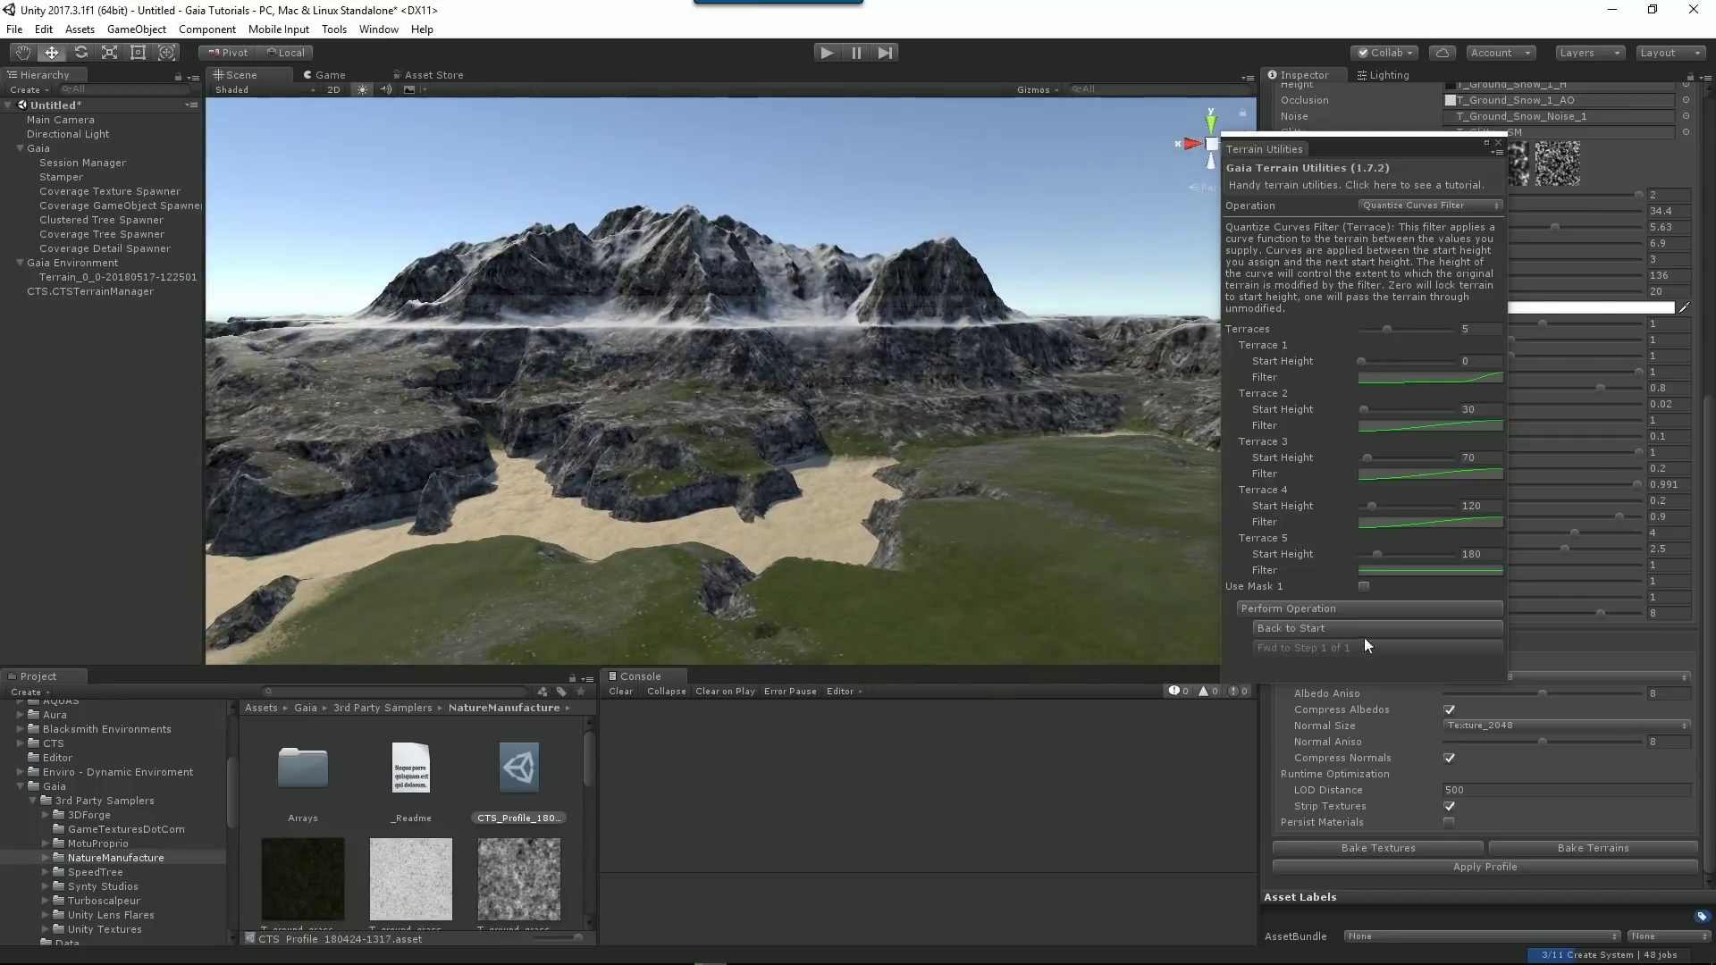
click(1315, 629)
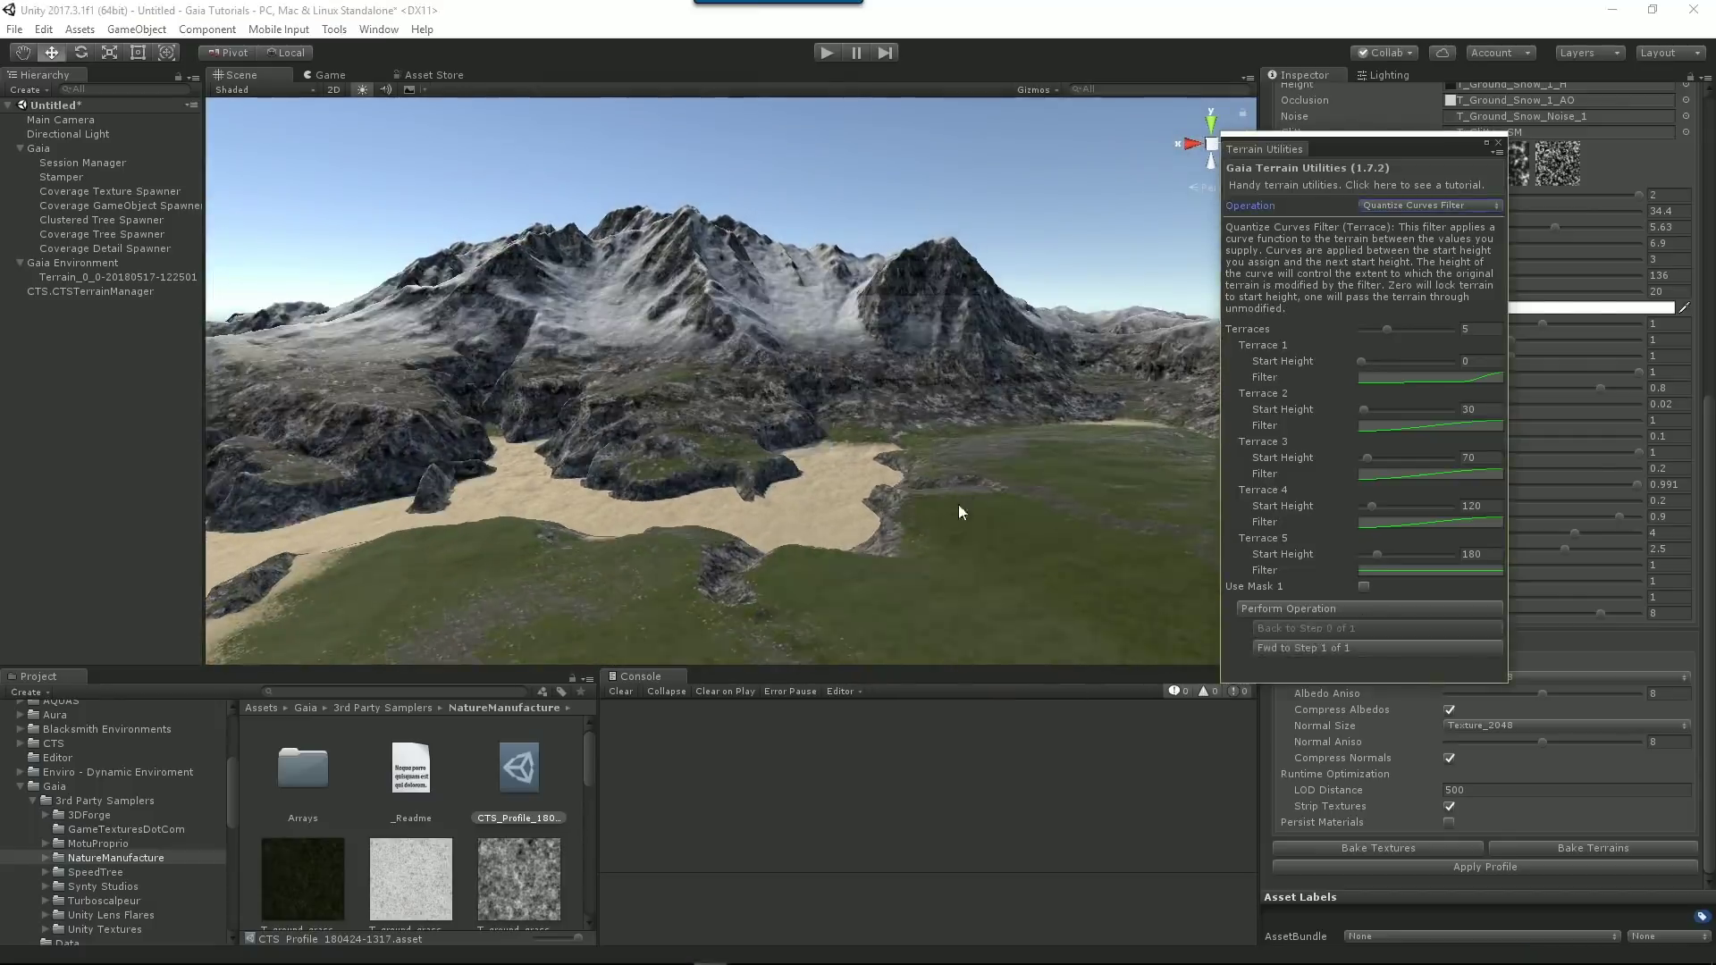
right_drag(958, 503, 929, 545)
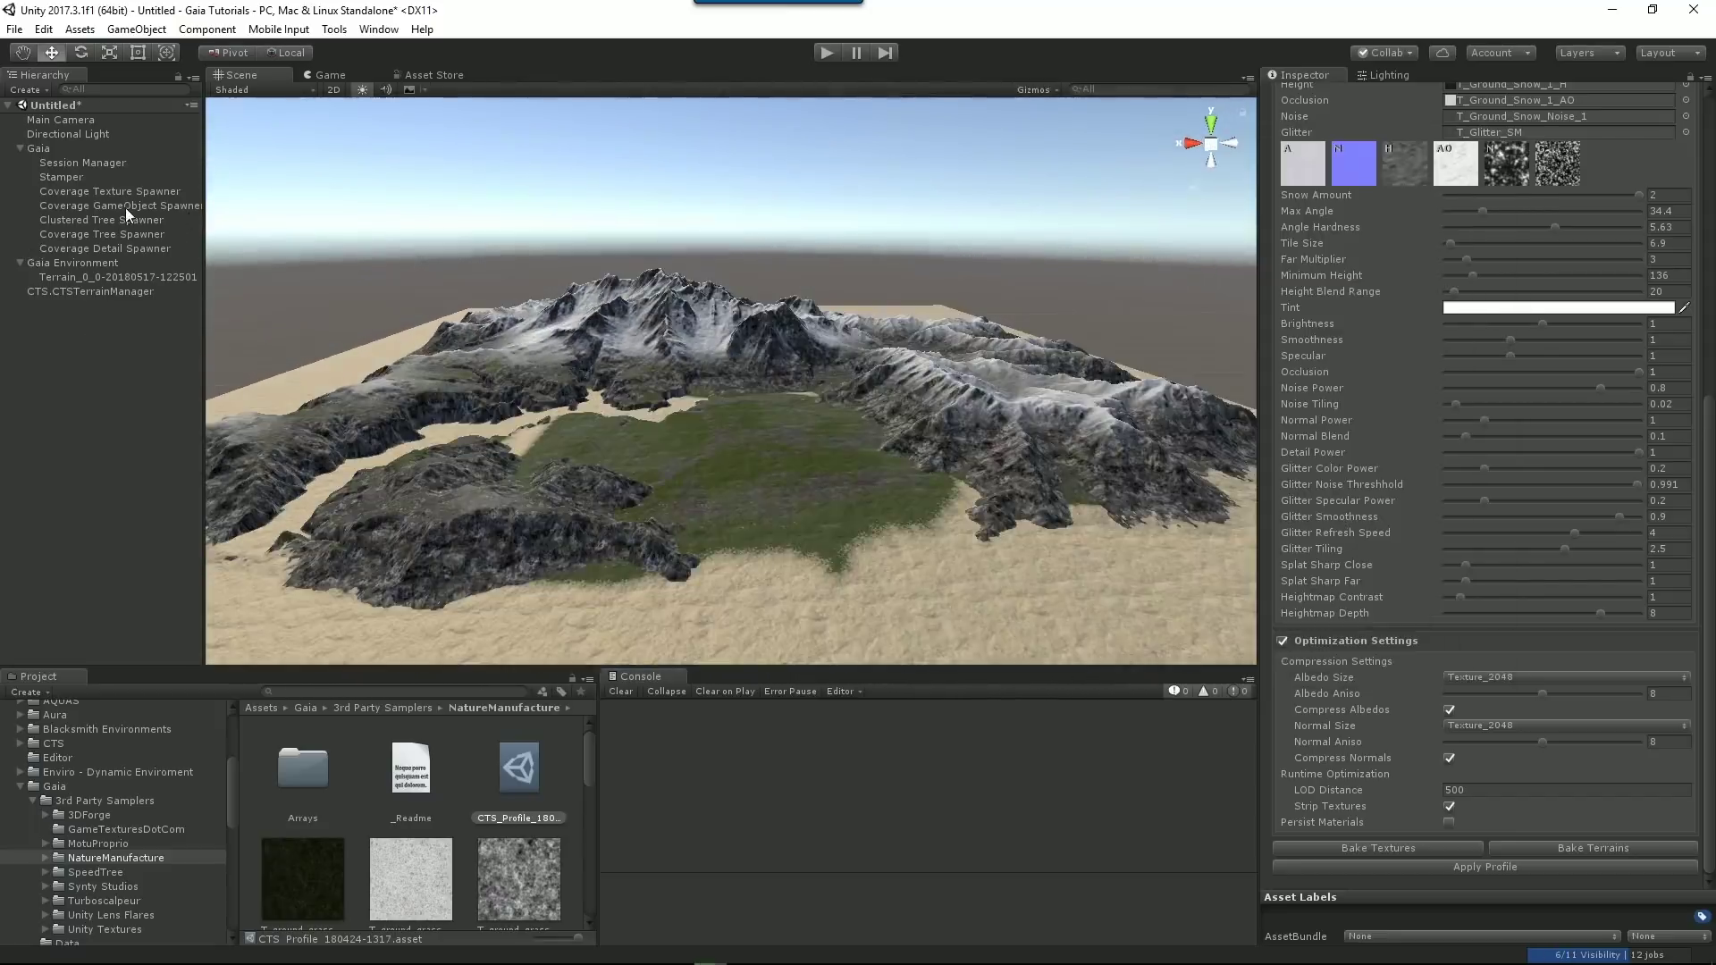
Spawn the 3D Forge rock piles, farms and villages with the Coverage GameObject Spawner.
click(127, 217)
click(127, 207)
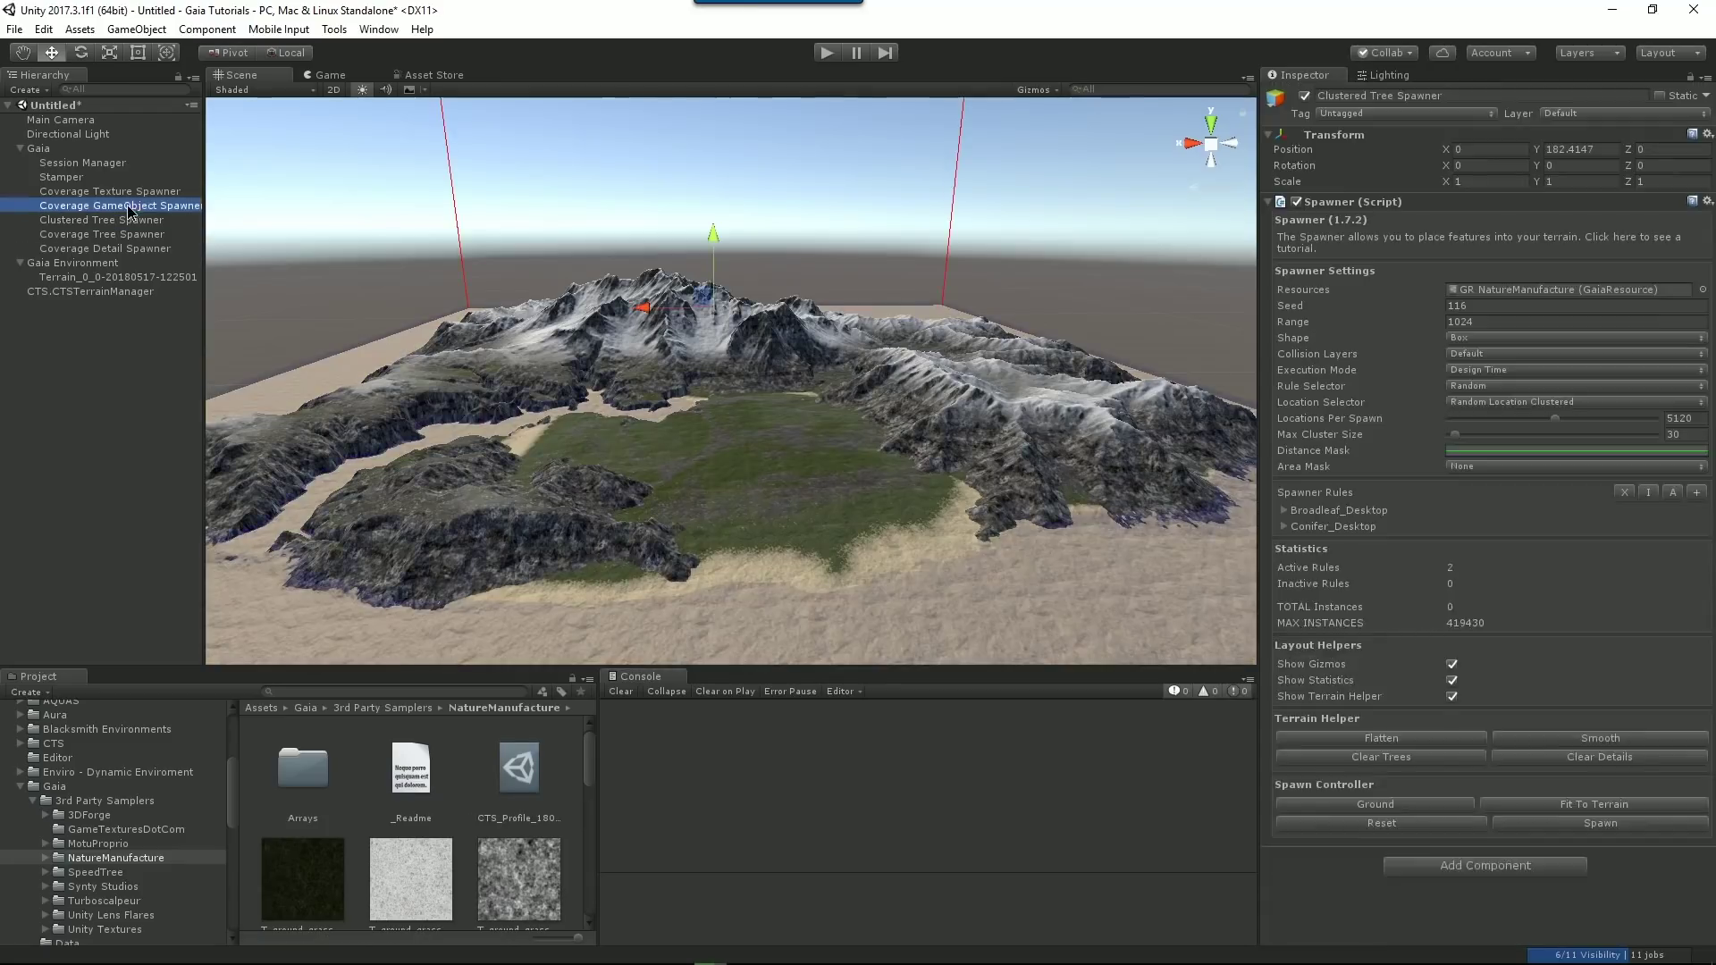
scroll(1574, 699, down, 3)
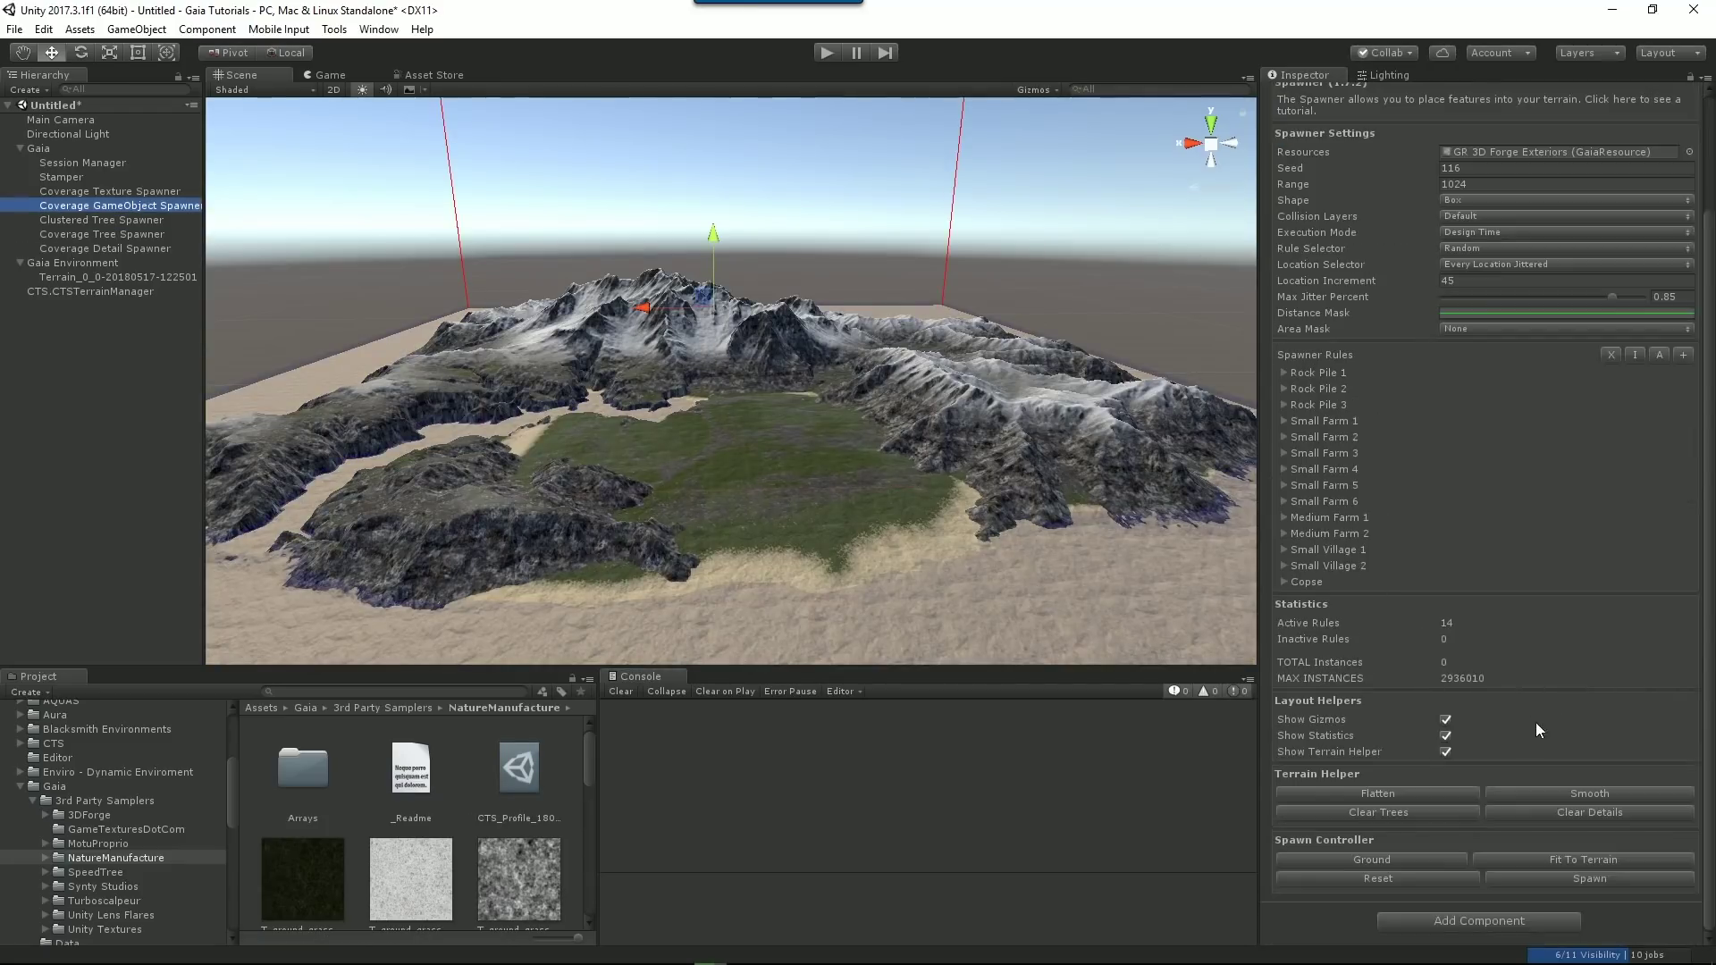
click(1464, 579)
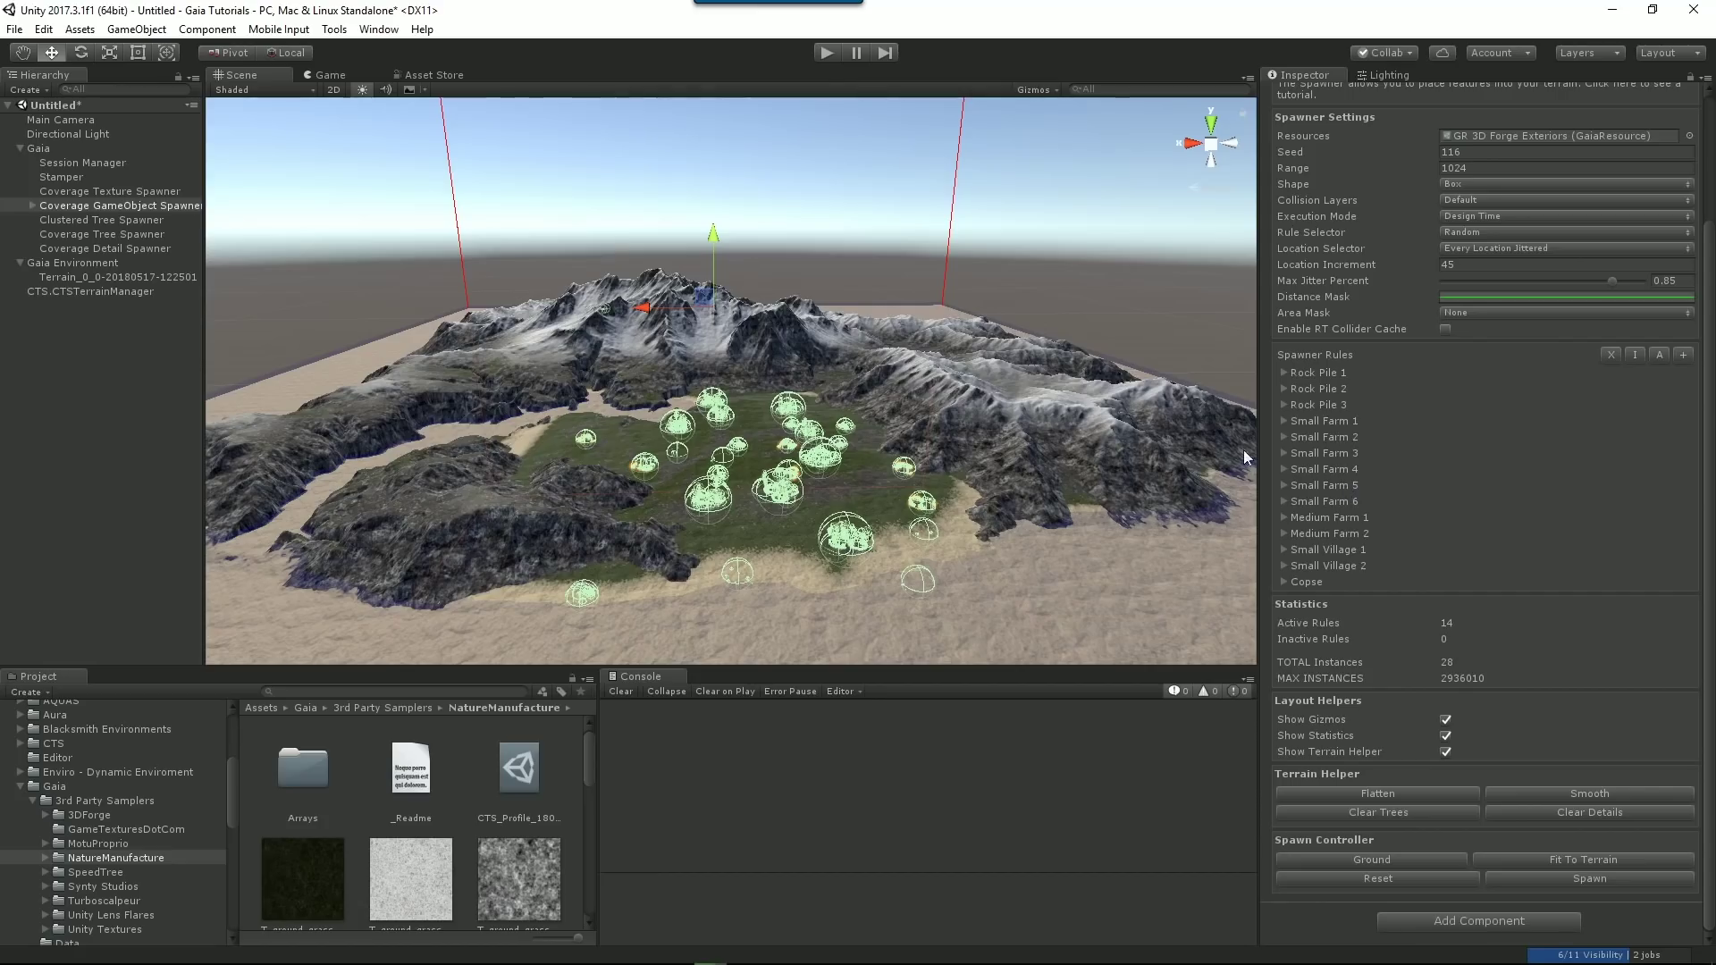
Focus the view on the GaiaWood06 prop among the spawned Small Farm 1 objects and examine the farm and its surroundings.
click(33, 206)
click(59, 277)
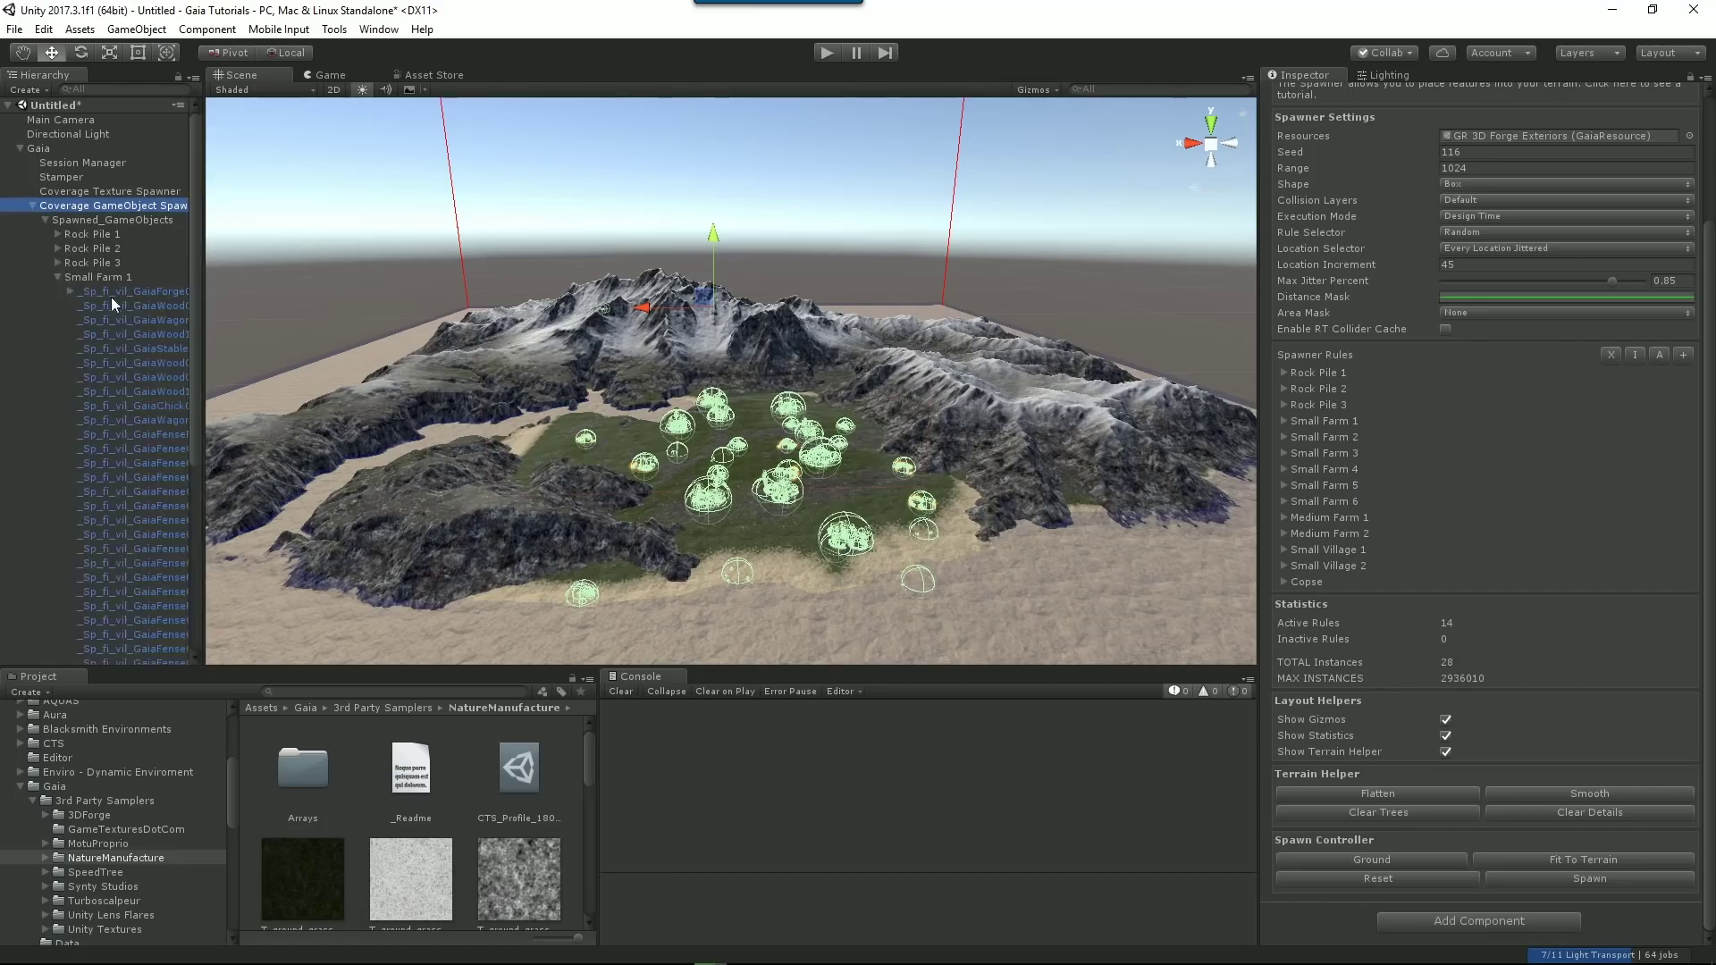
double_click(111, 304)
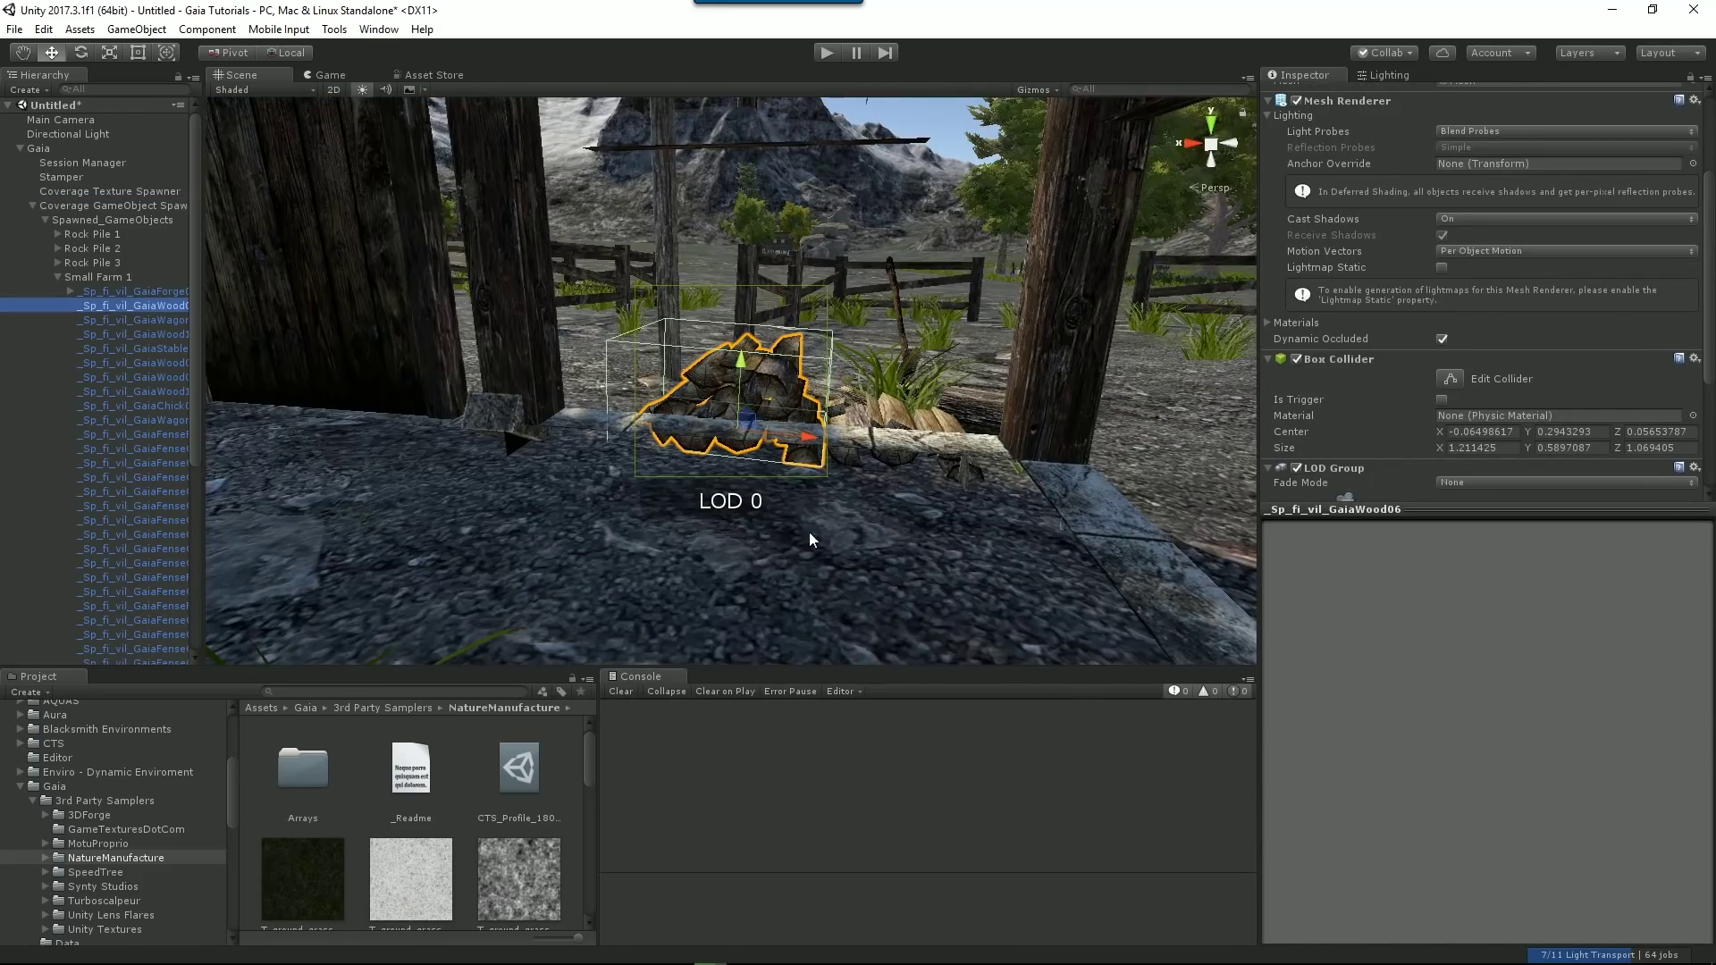
right_drag(808, 532, 1026, 535)
click(1024, 534)
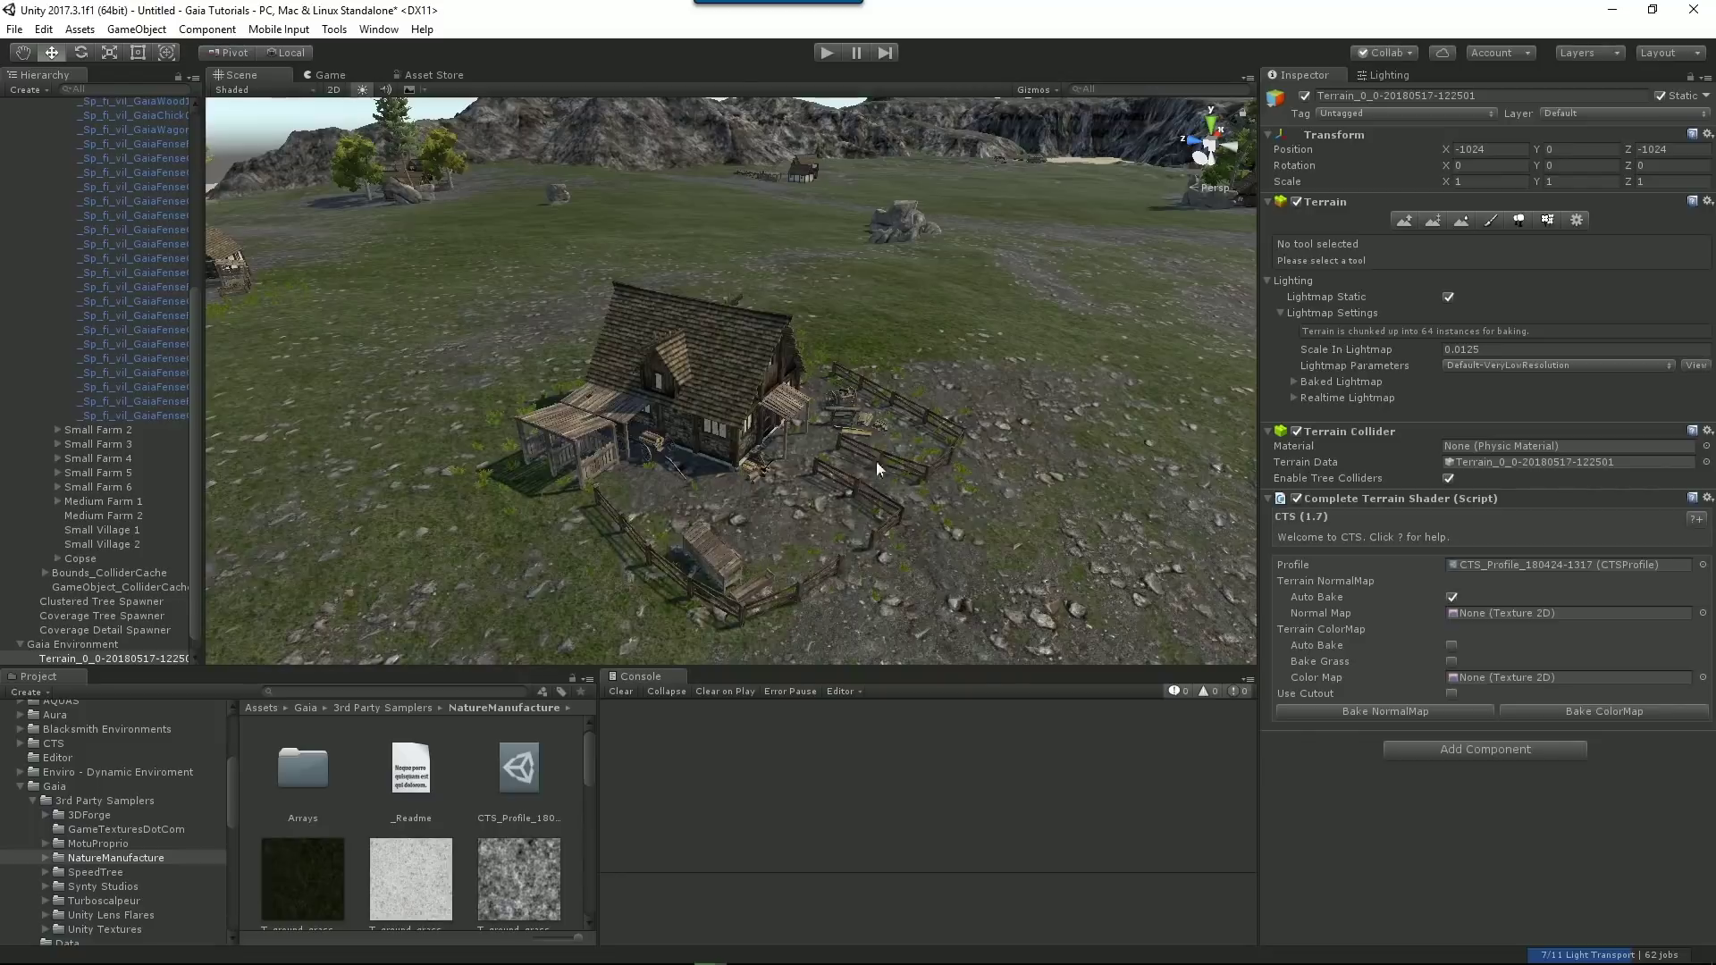
Spawn the broadleaf and conifer trees across the terrain with the Clustered Tree Spawner and the Coverage Tree Spawner.
right_drag(742, 530, 788, 418)
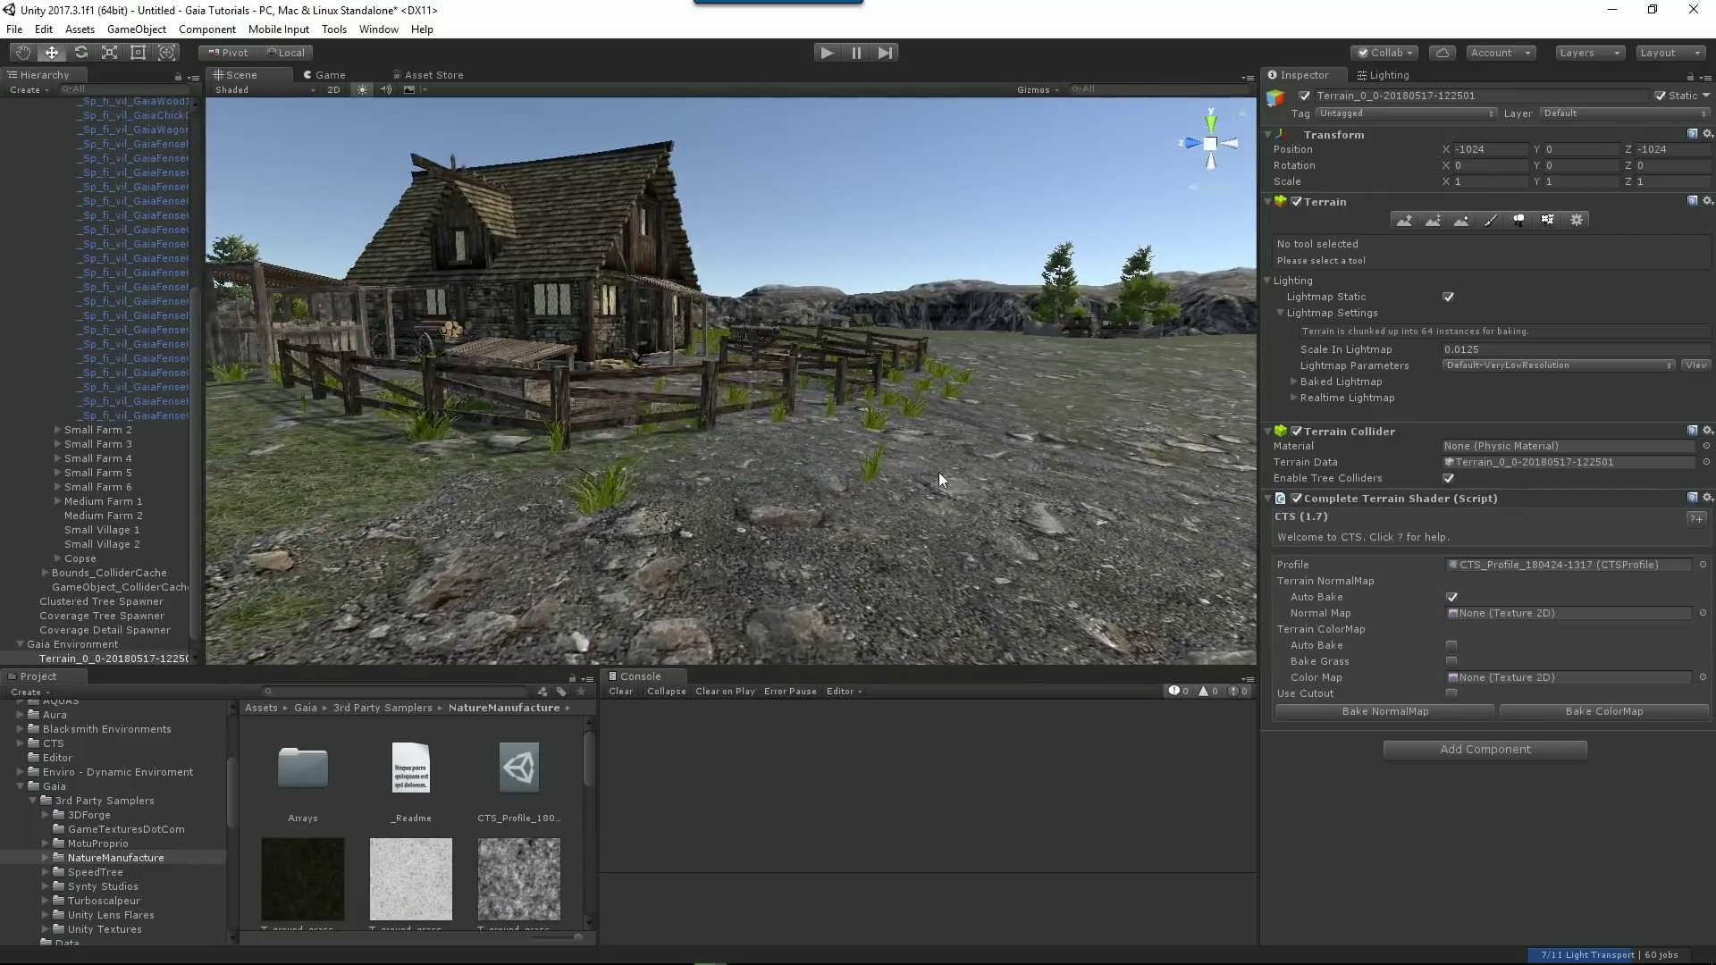
right_drag(939, 478, 1068, 551)
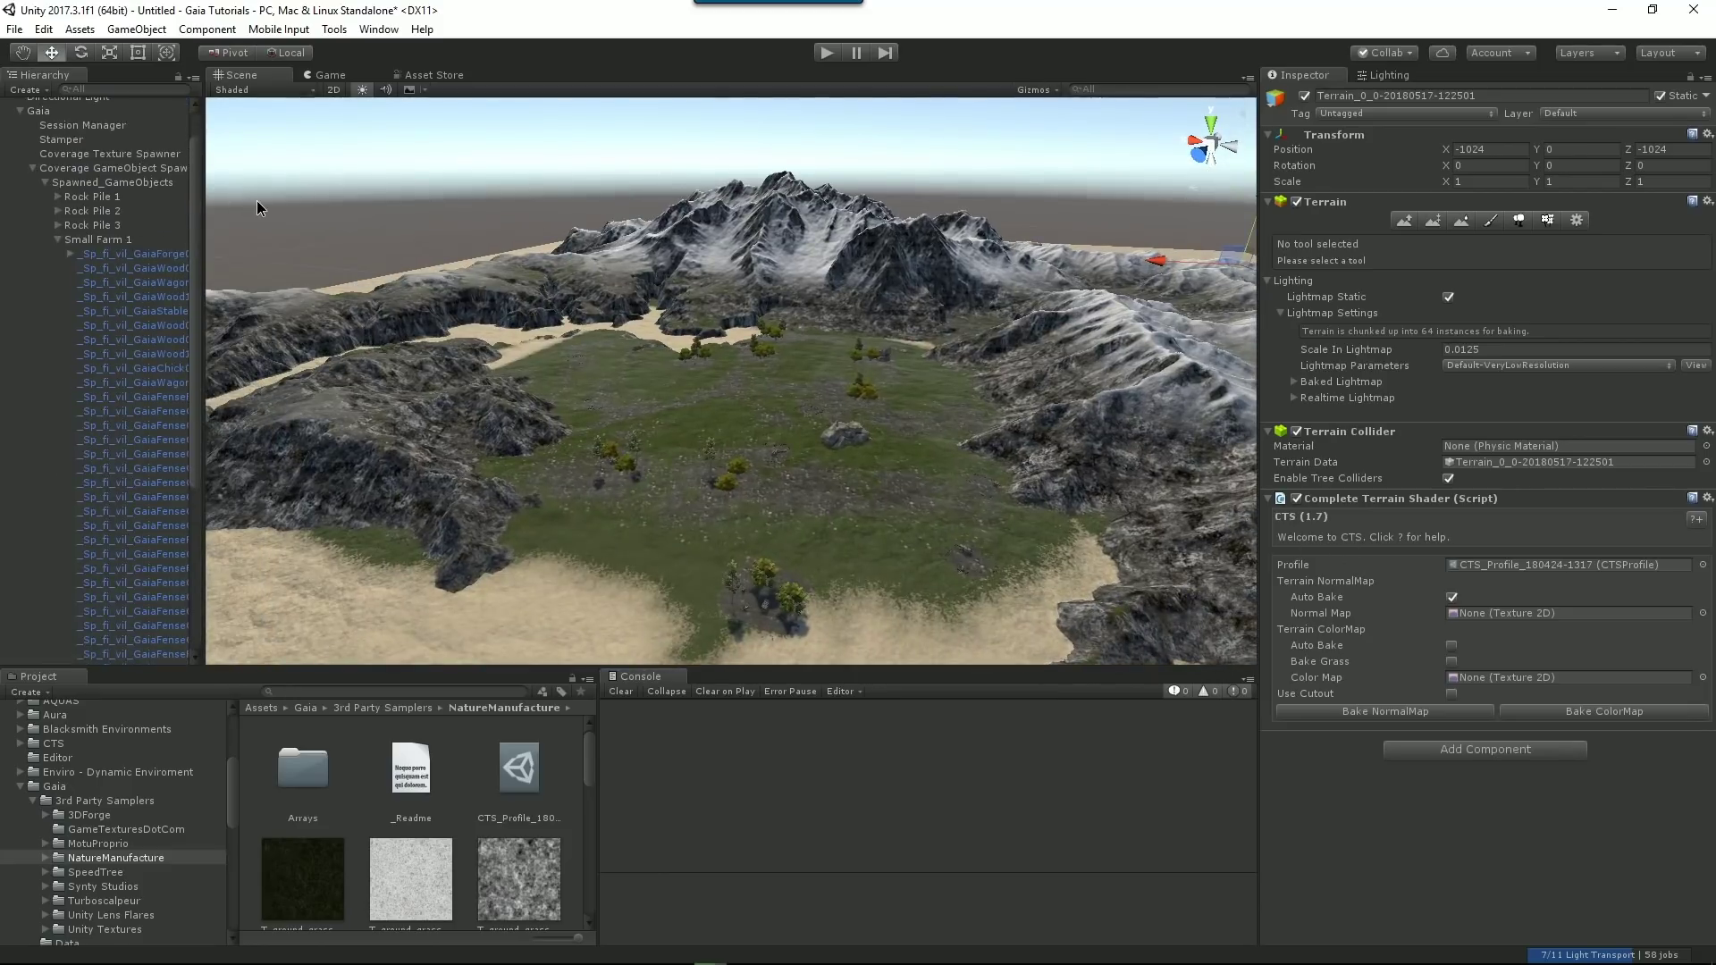
click(34, 178)
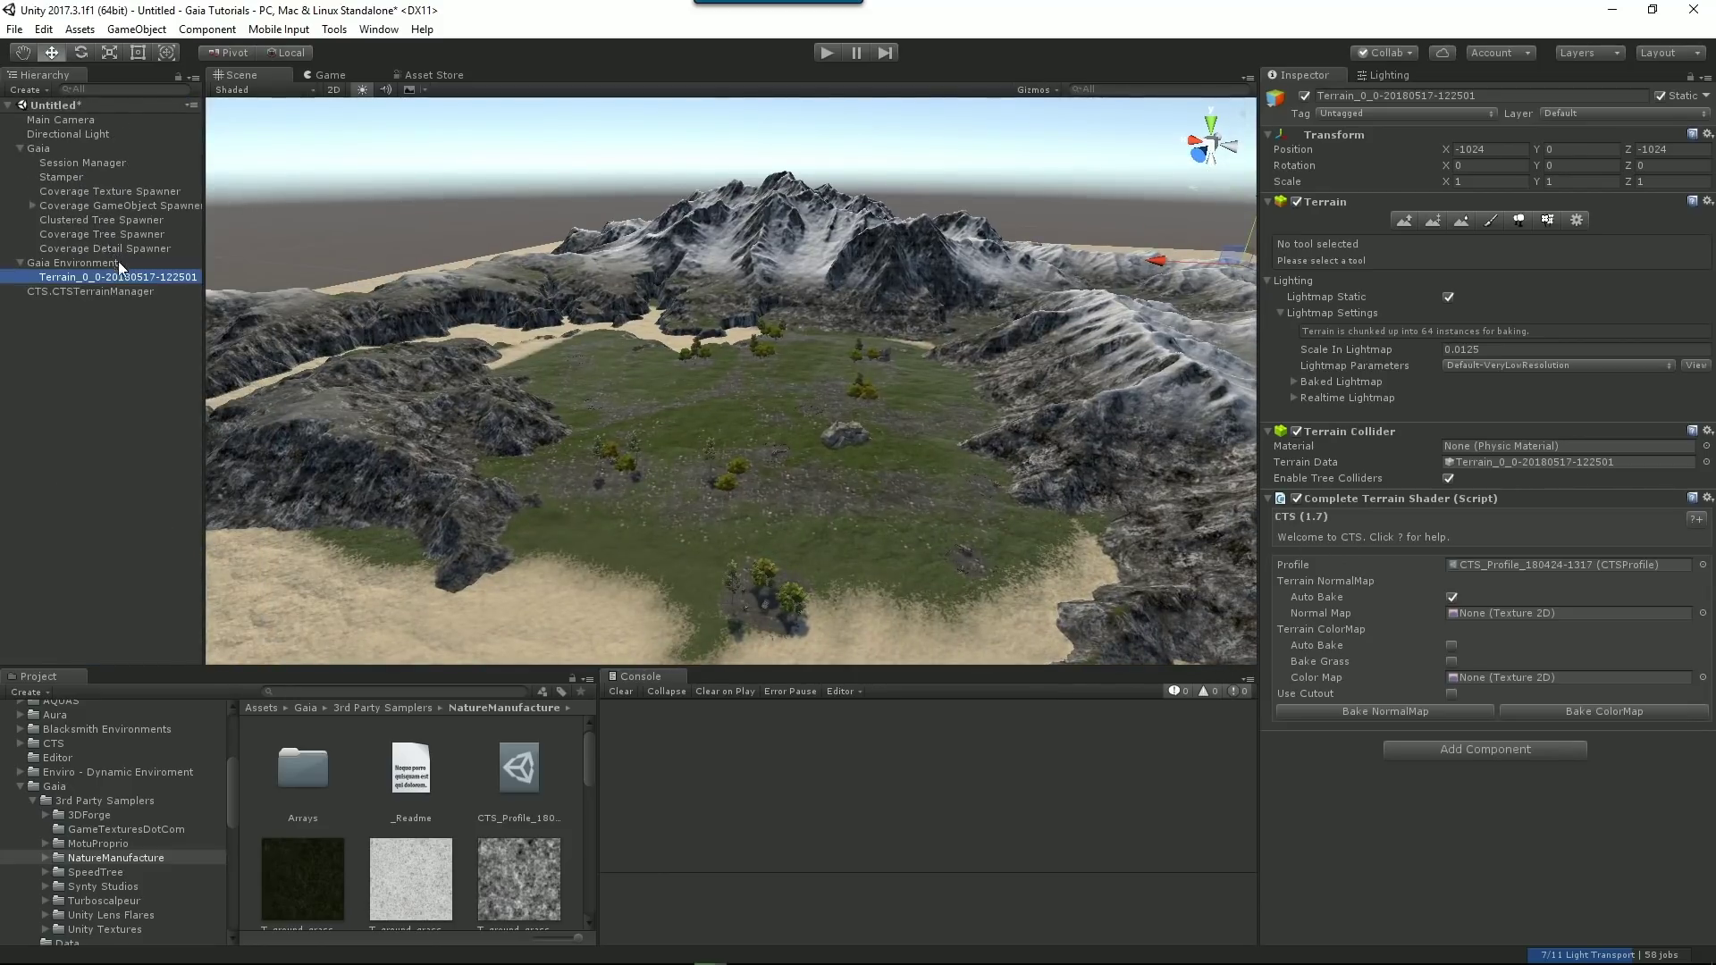
click(118, 222)
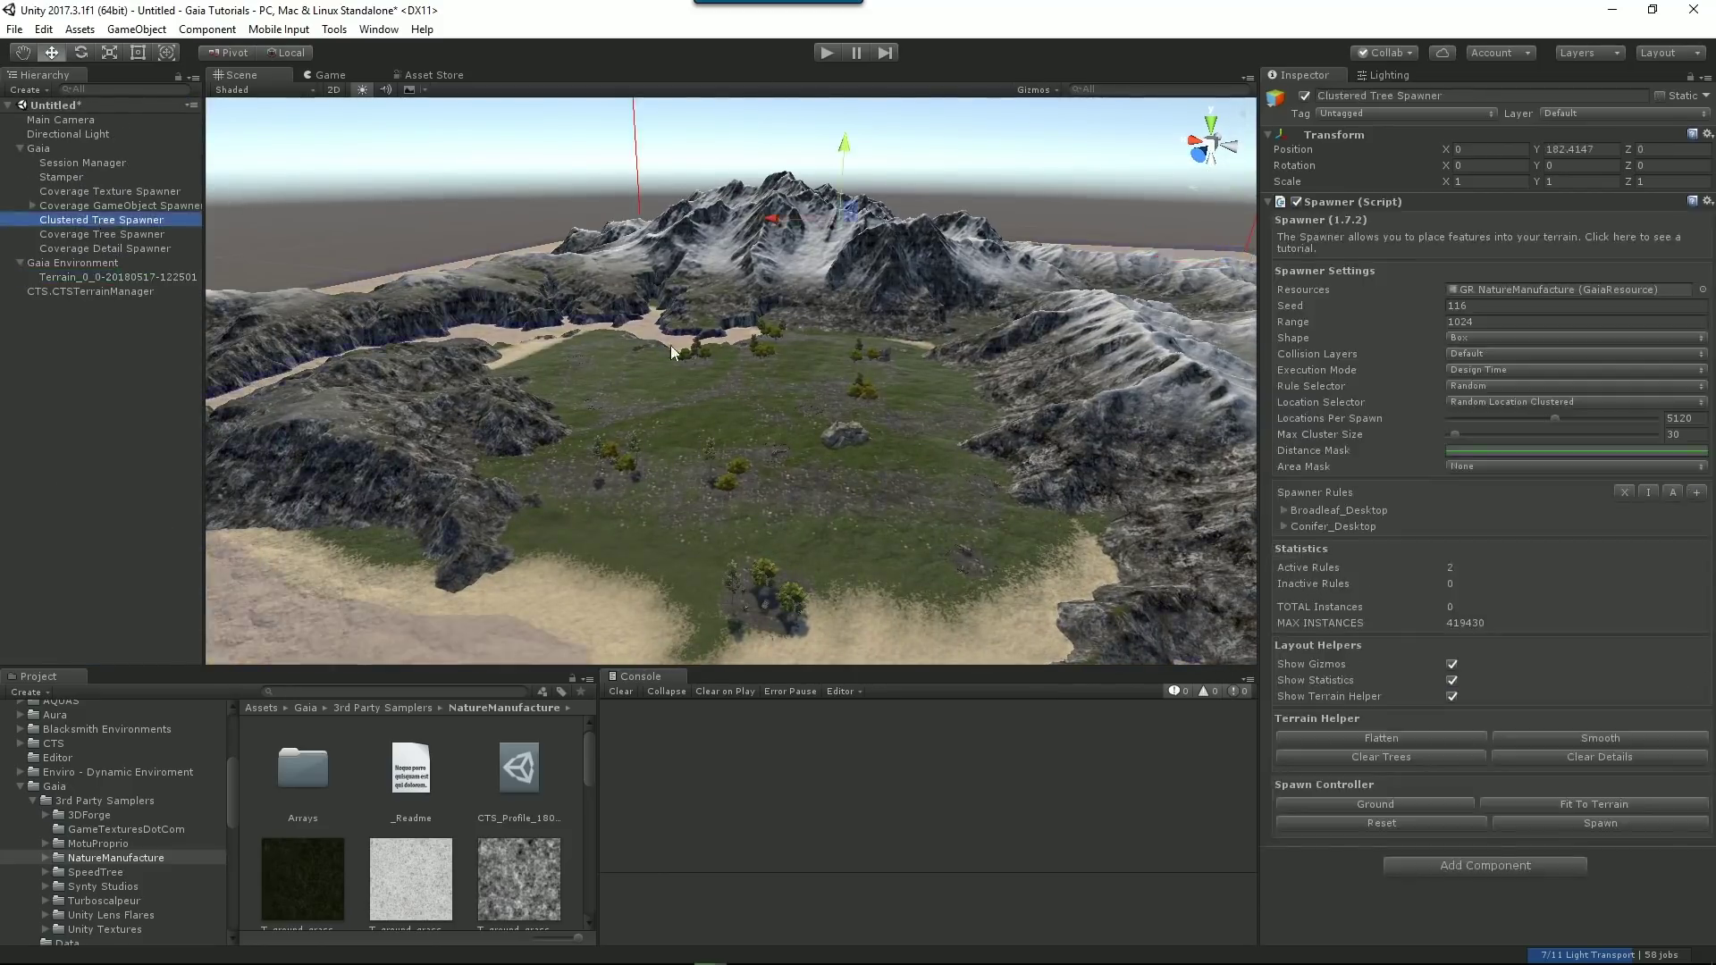
click(1611, 822)
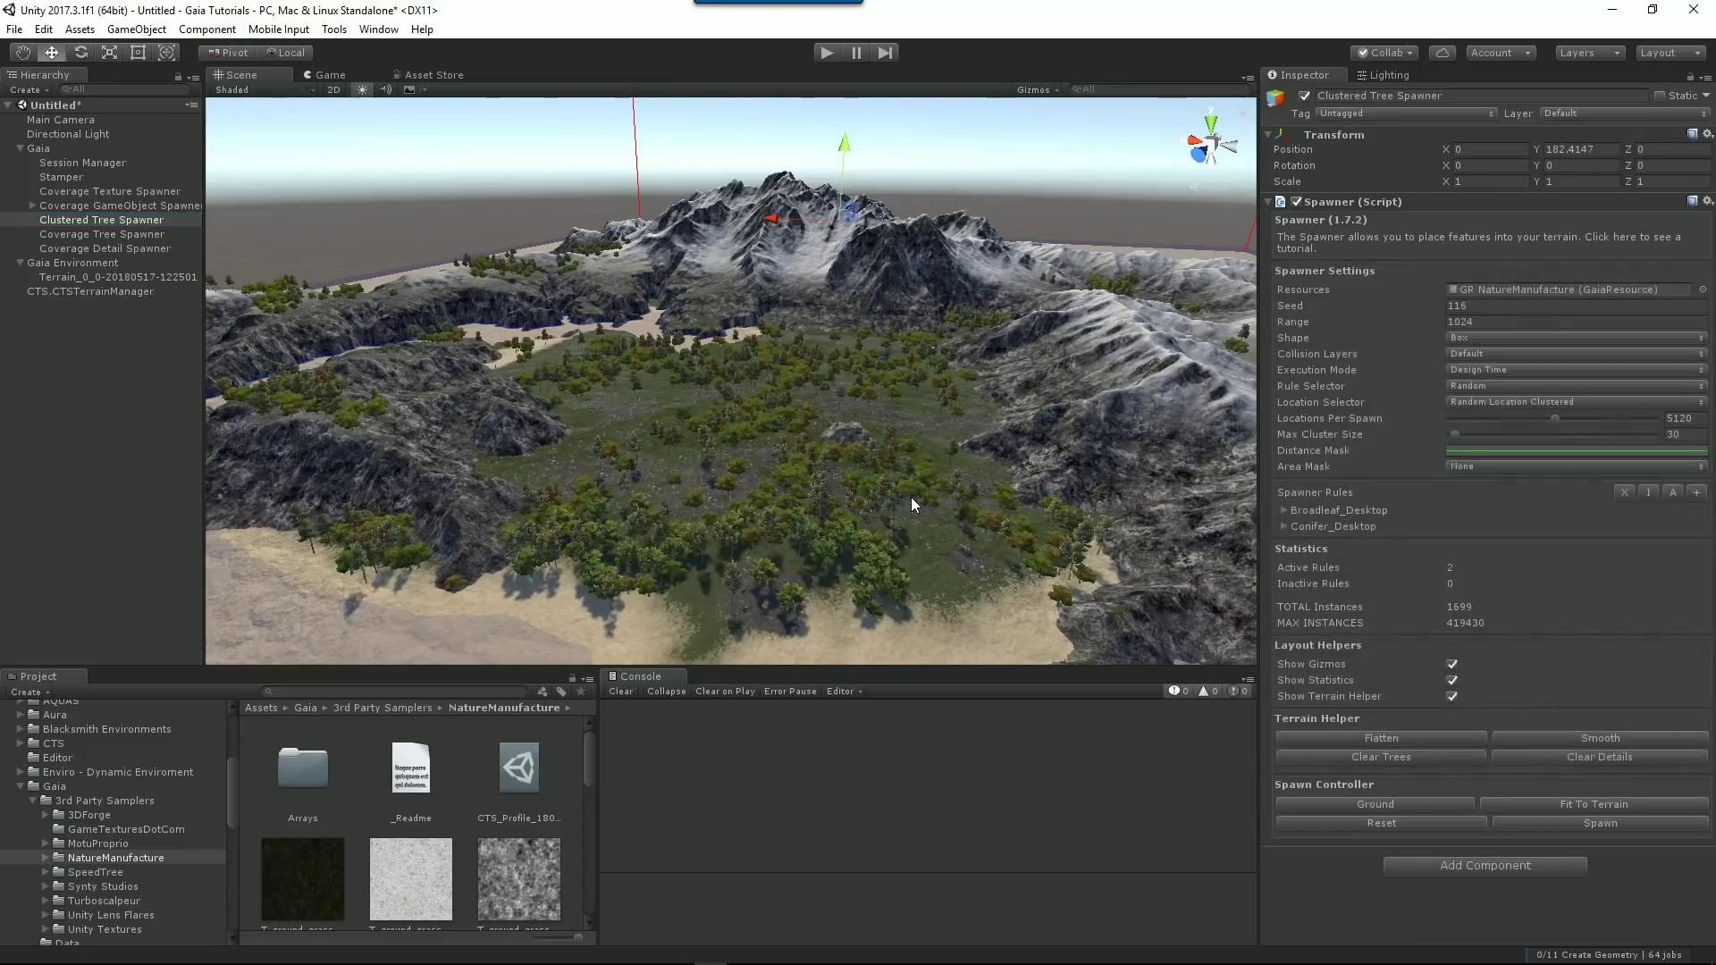
alt+drag(903, 515, 910, 521)
alt+drag(910, 520, 1041, 526)
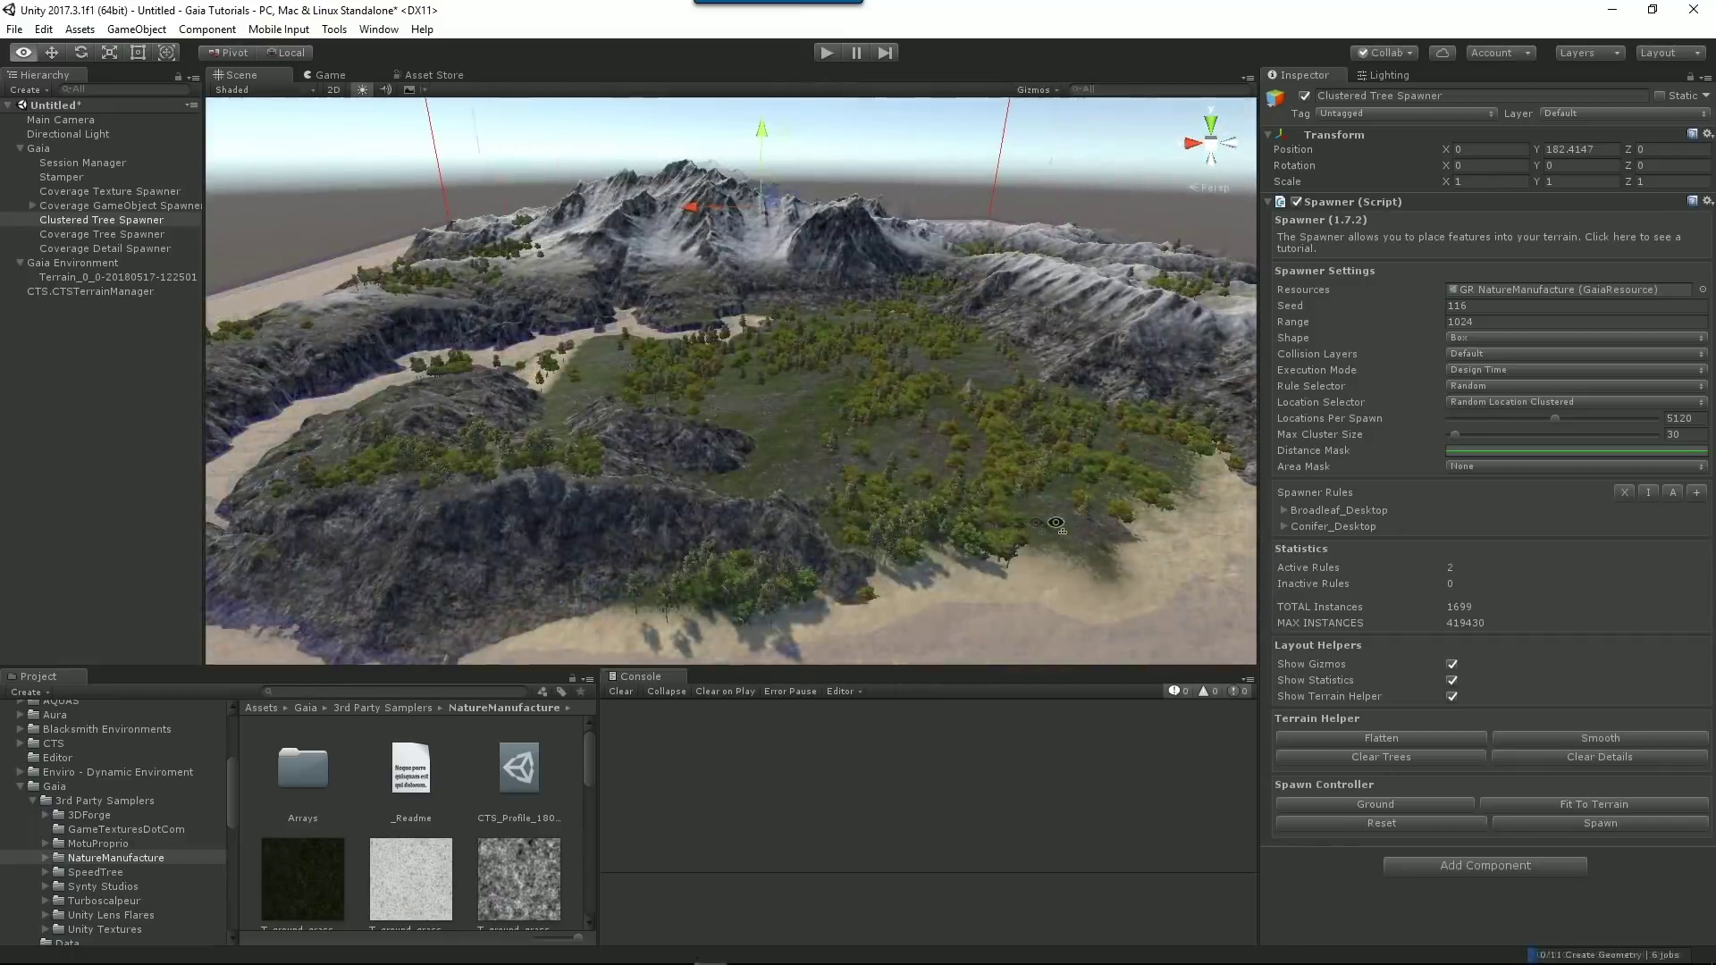
click(99, 234)
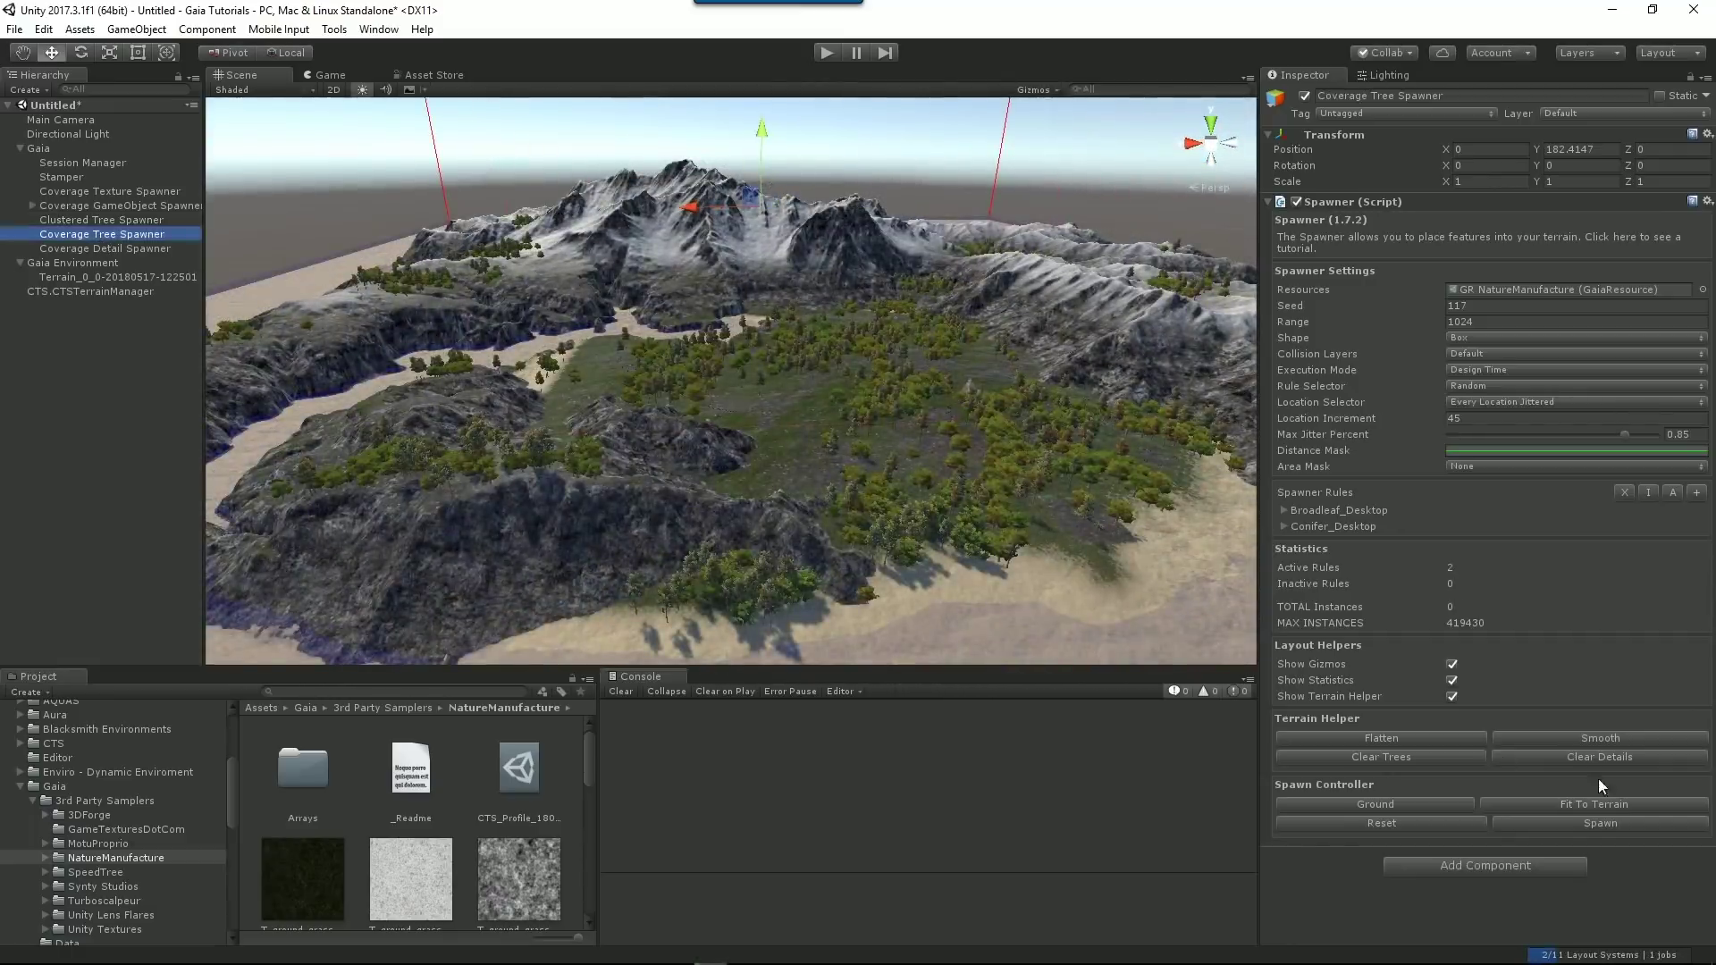
click(1608, 823)
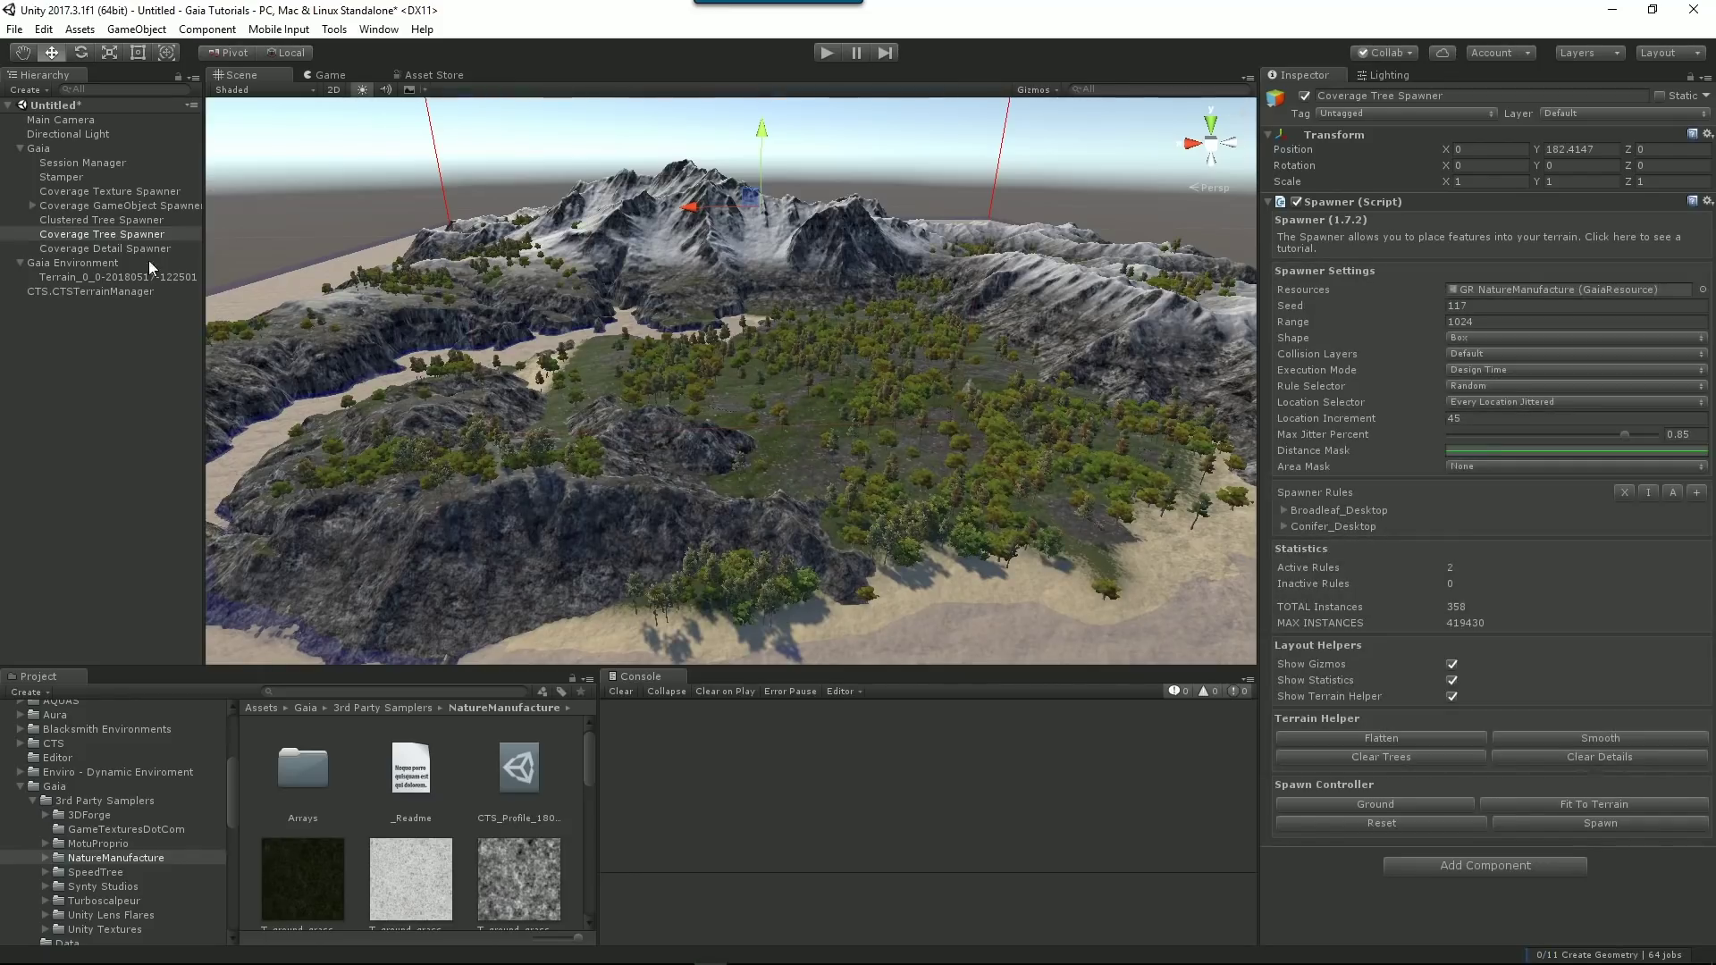
Spawn the grasses, ferns and flowers over the terrain with the Coverage Detail Spawner.
click(107, 248)
alt+drag(831, 440, 833, 447)
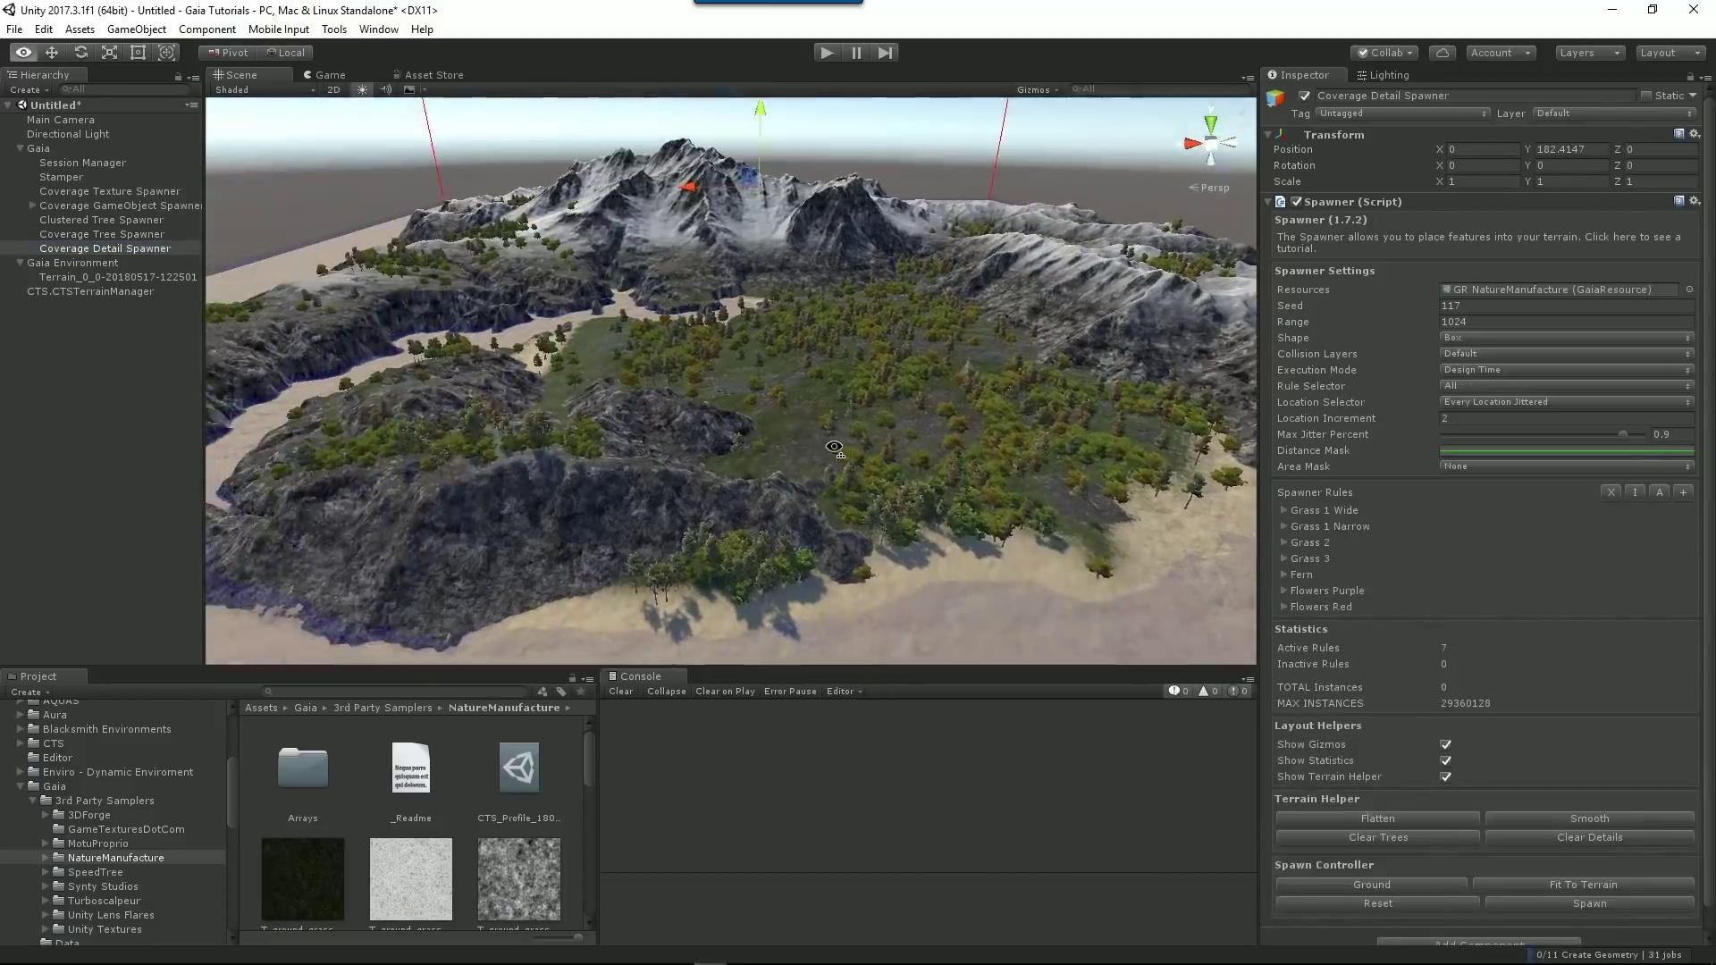
scroll(834, 447, up, 8)
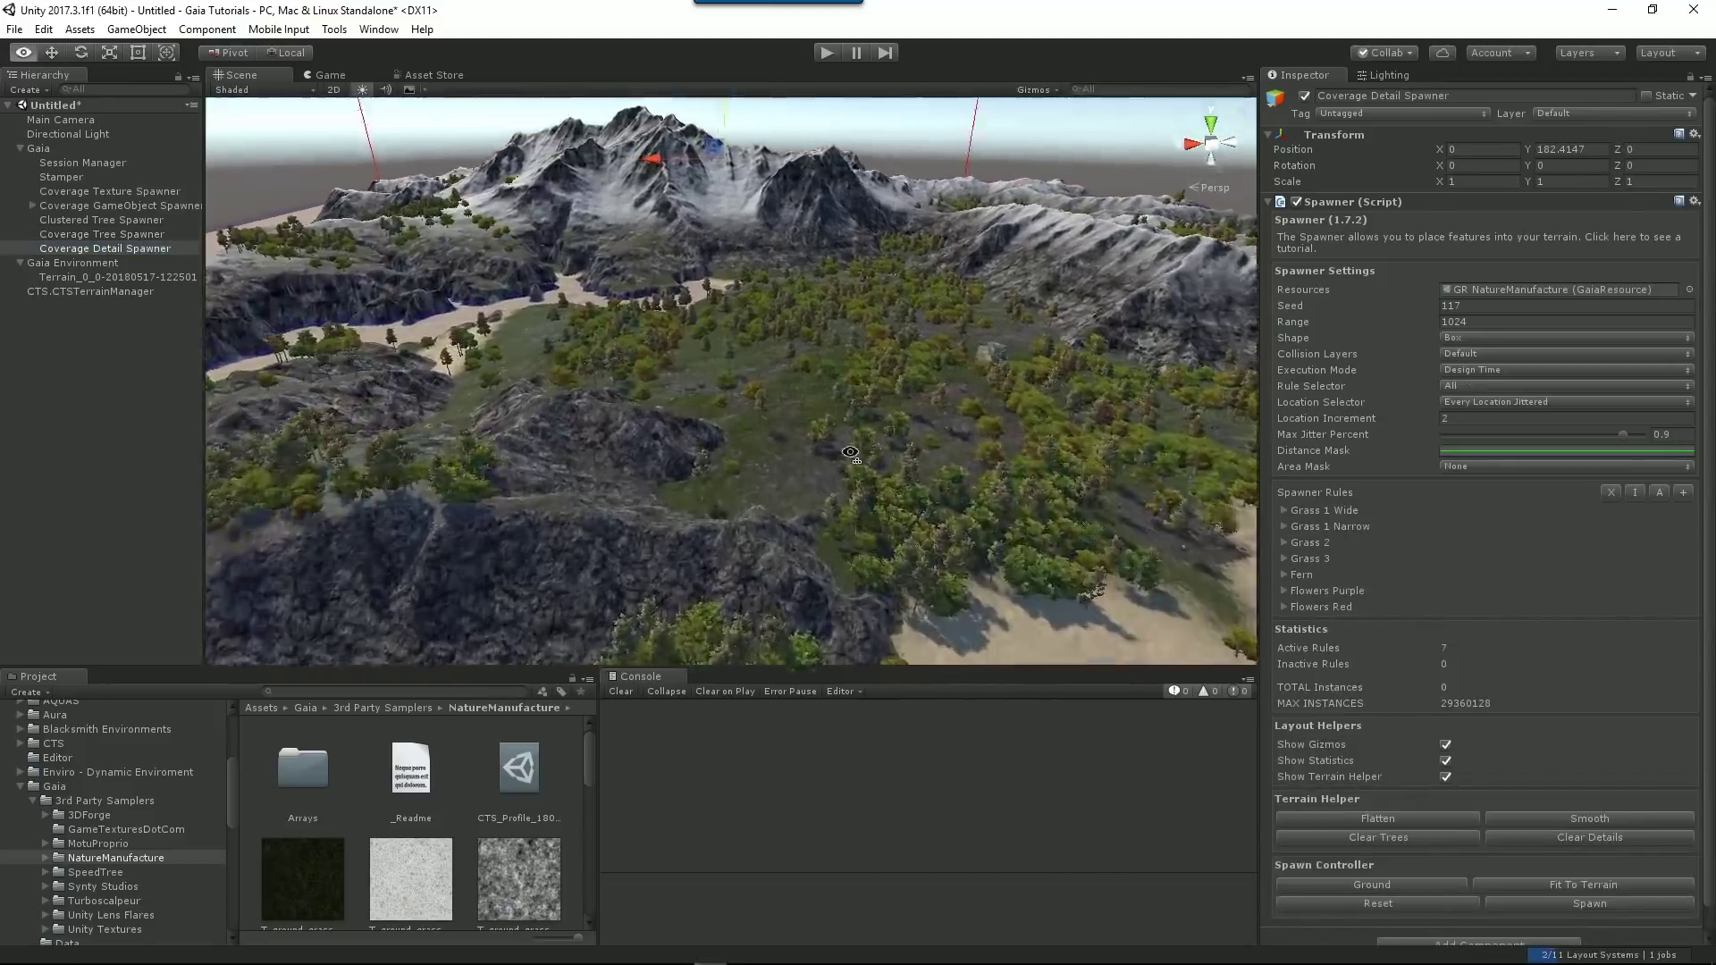
scroll(850, 452, up, 10)
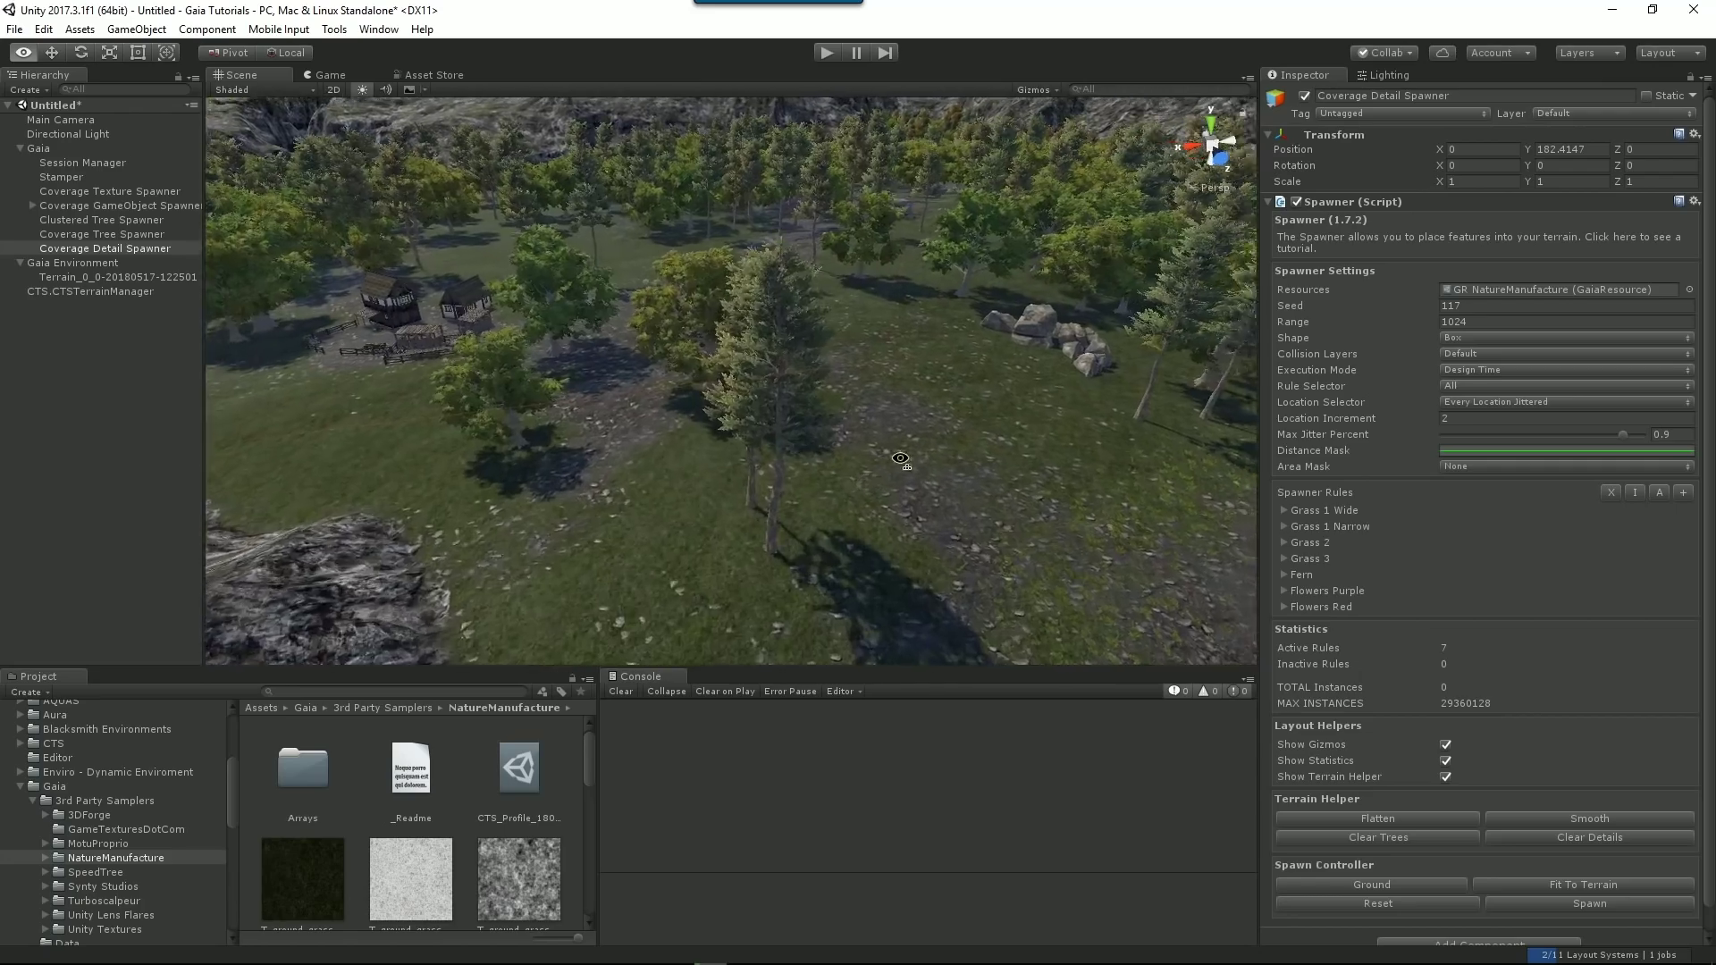
alt+drag(901, 459, 742, 390)
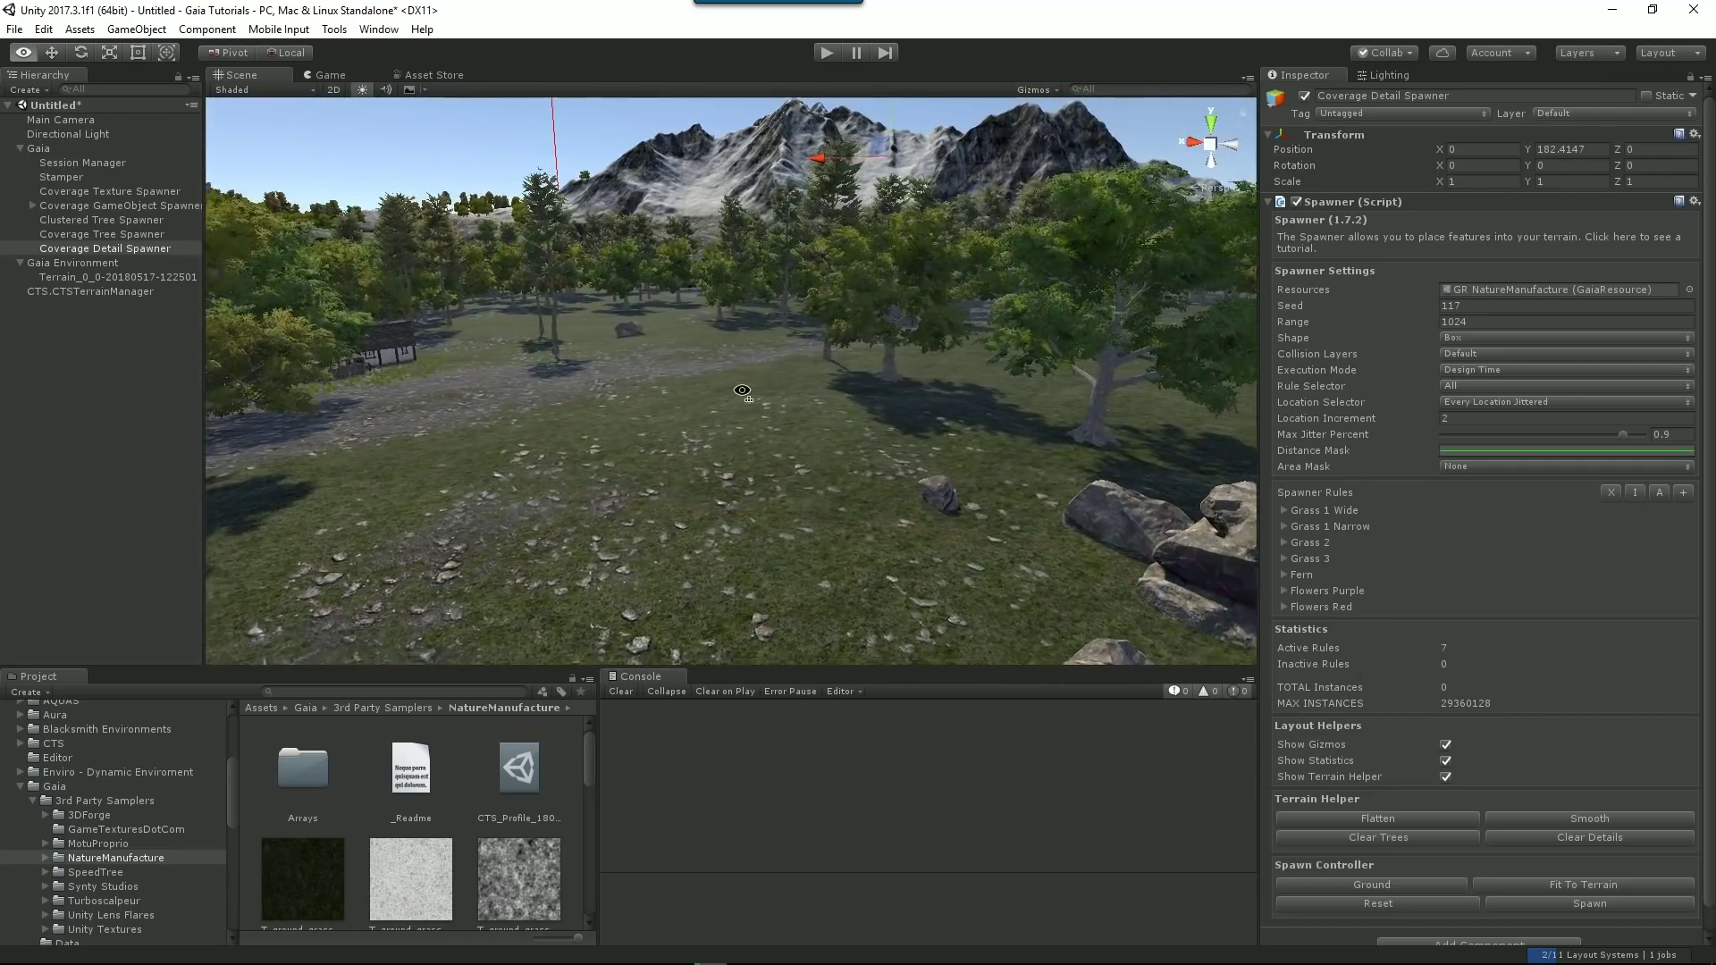
scroll(742, 393, down, 5)
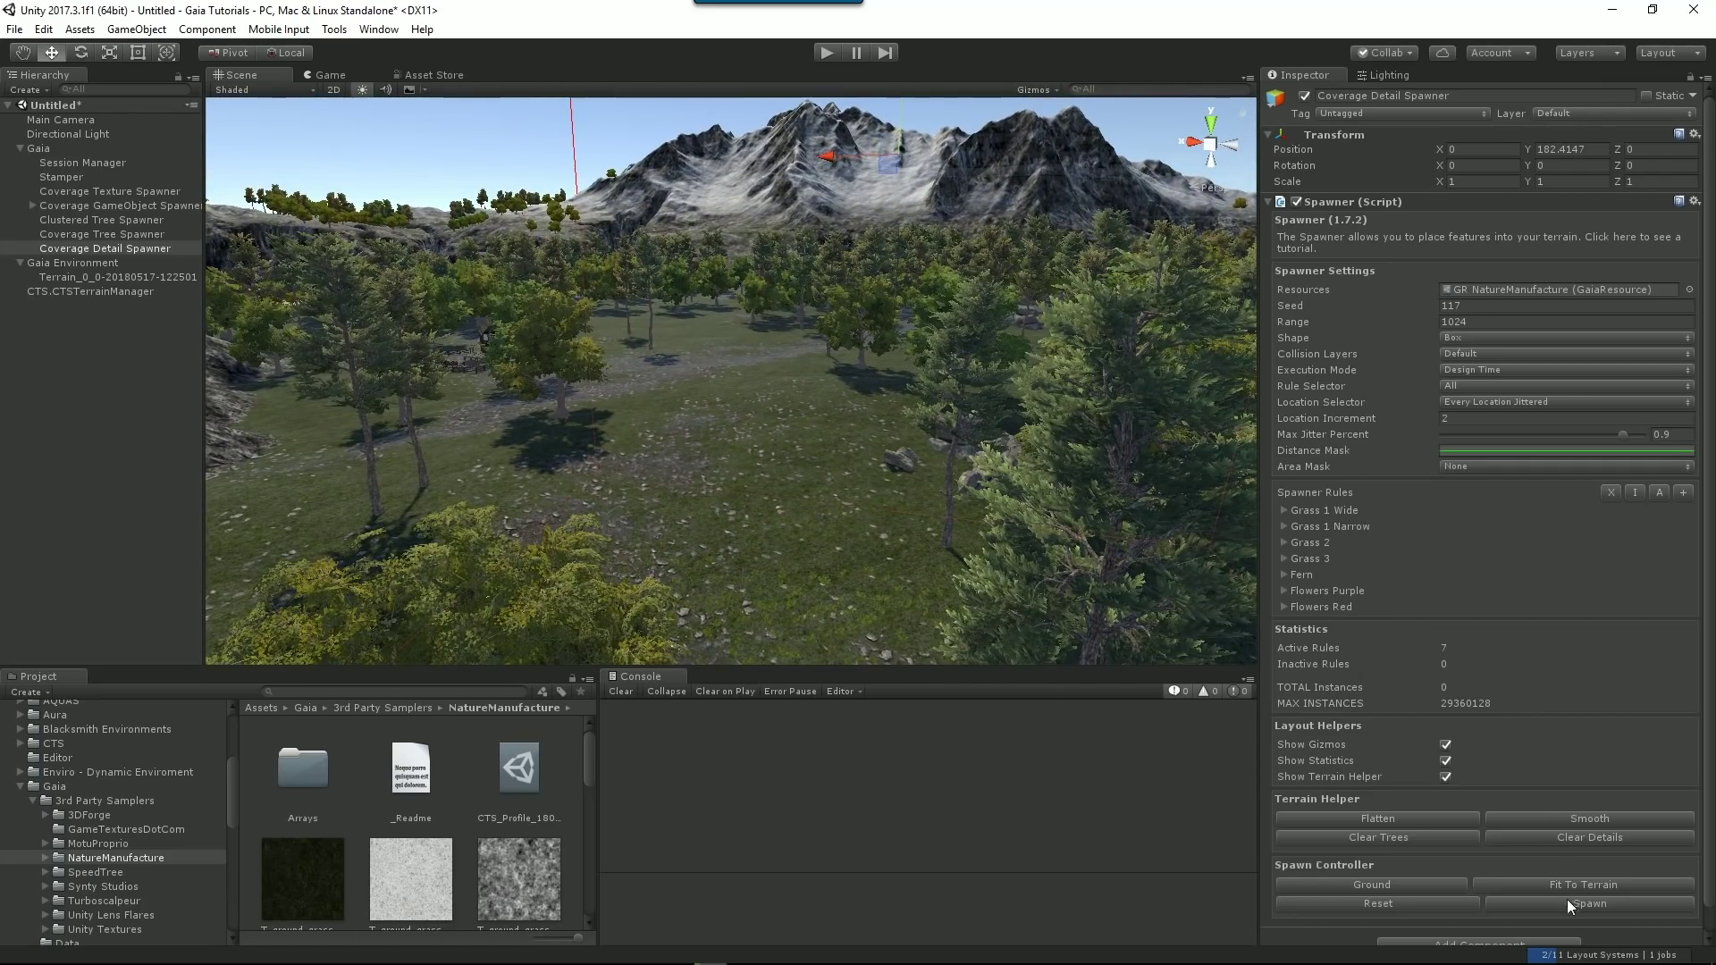
click(1570, 905)
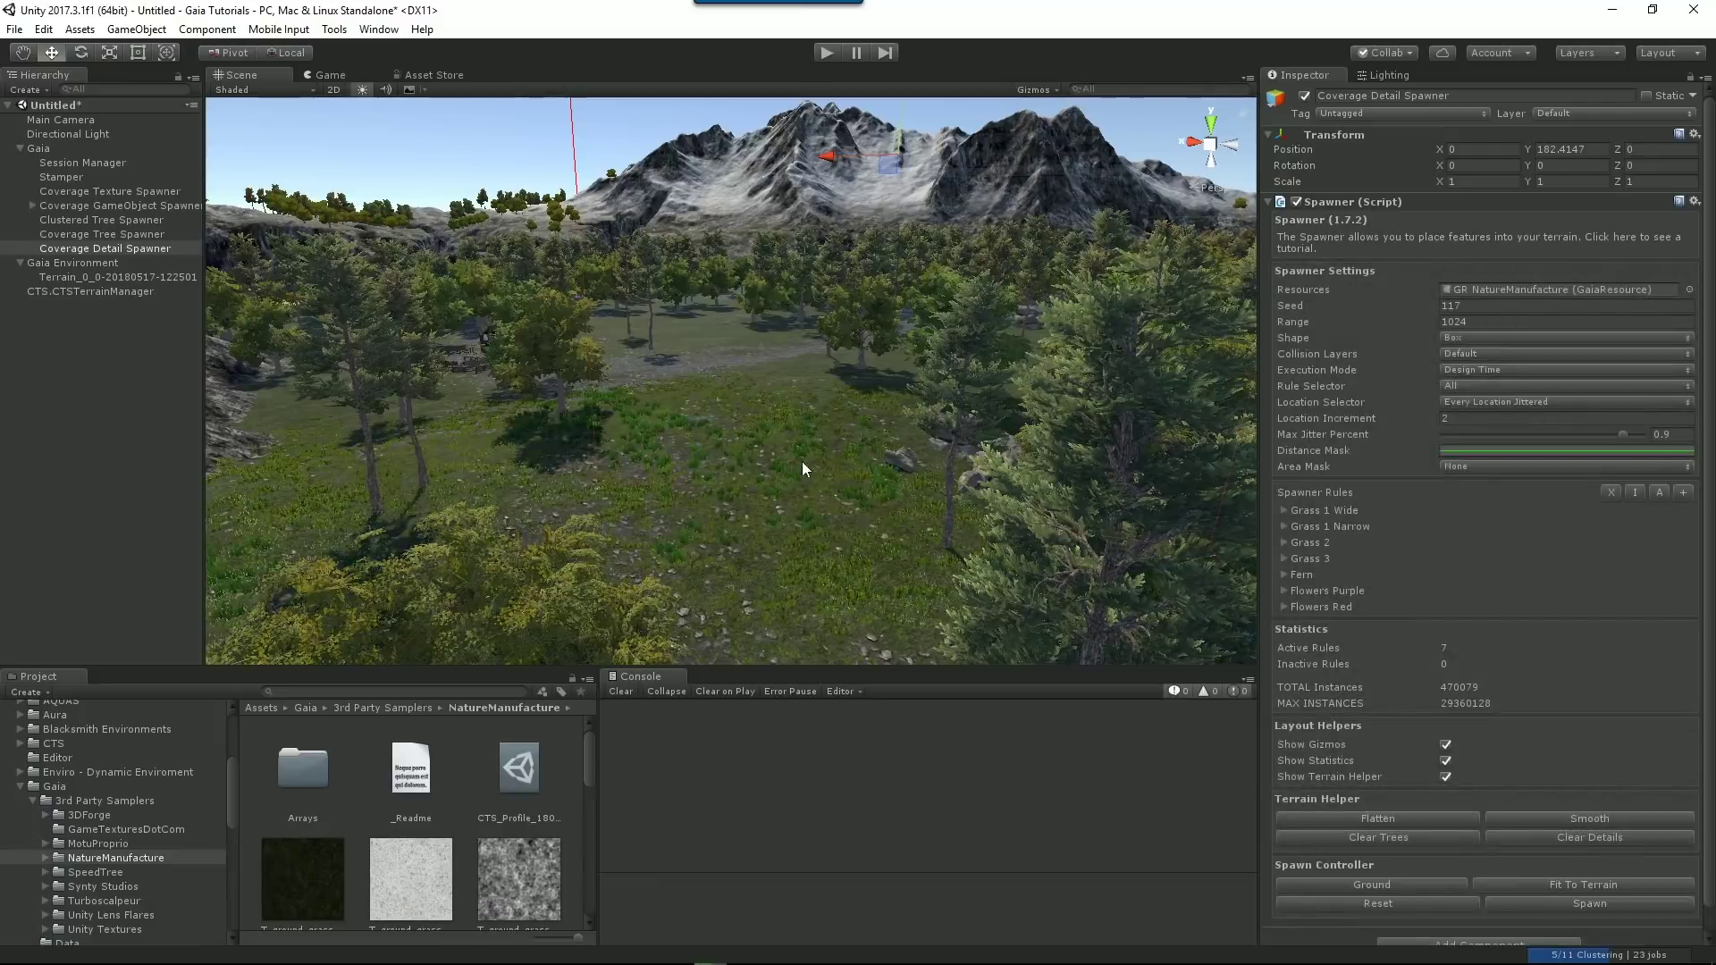
mouse_move(815, 470)
alt+mouse_down()
mouse_move(813, 487)
mouse_move(839, 453)
mouse_move(695, 453)
mouse_move(785, 465)
alt+mouse_up()
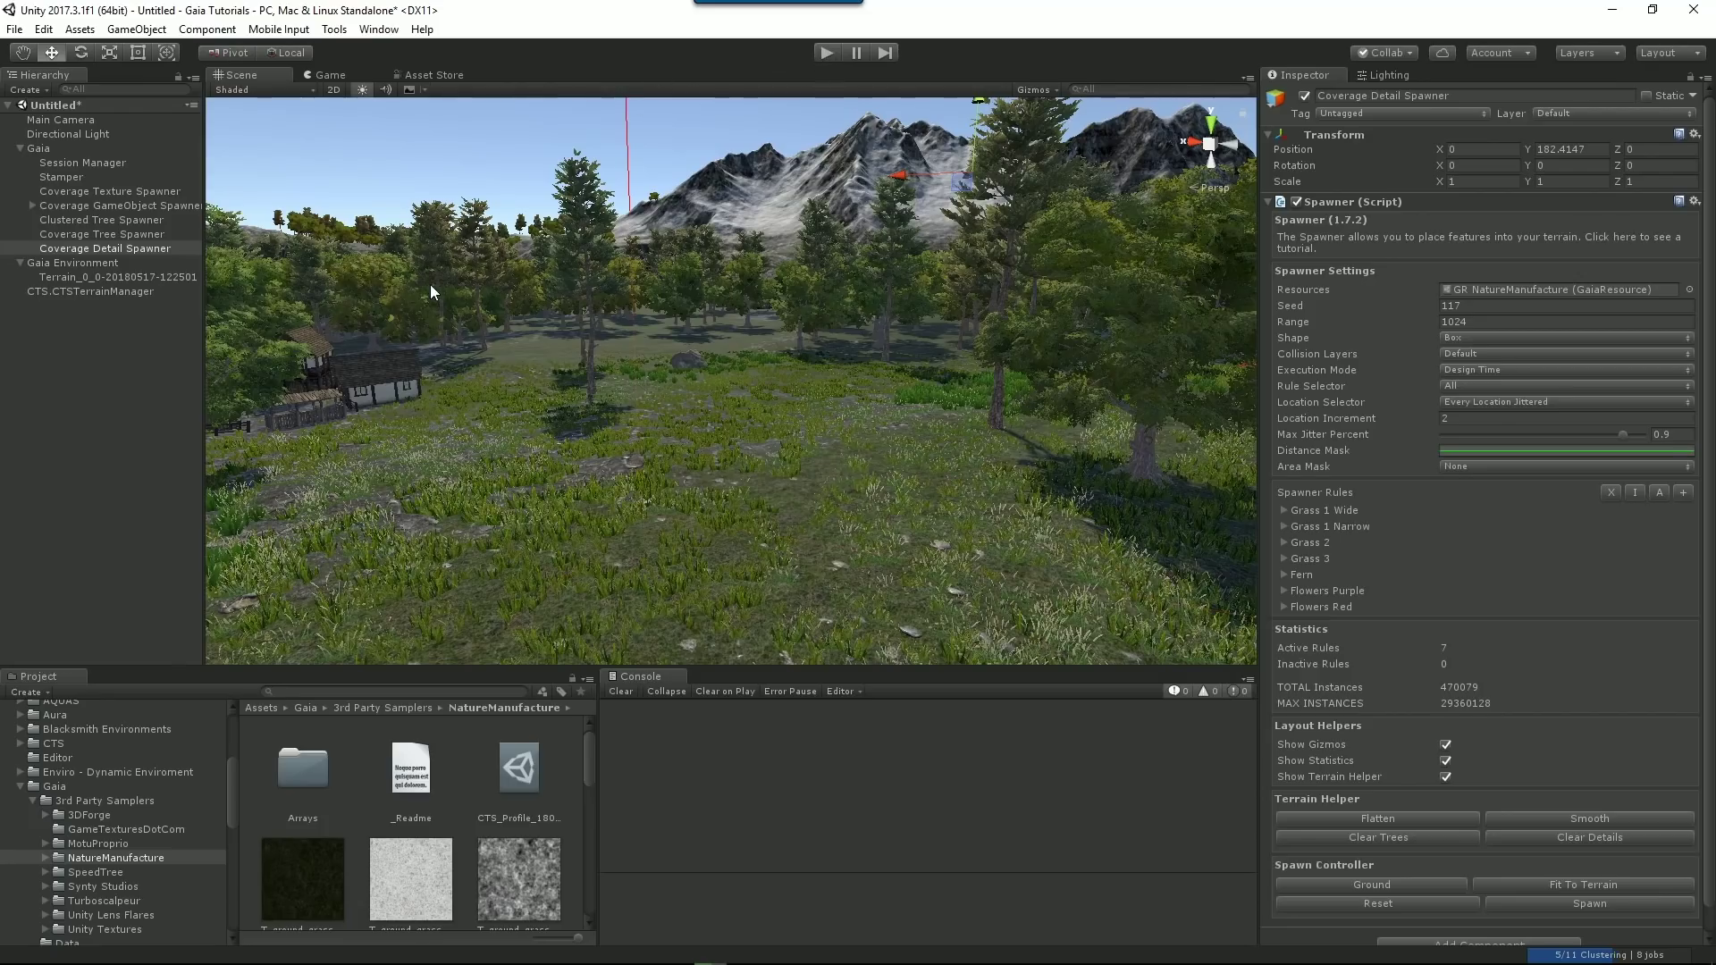
Create the player, wind, water and screenshotter from the Gaia Manager with the Flying Camera controller.
click(379, 29)
mouse_move(420, 94)
click(672, 97)
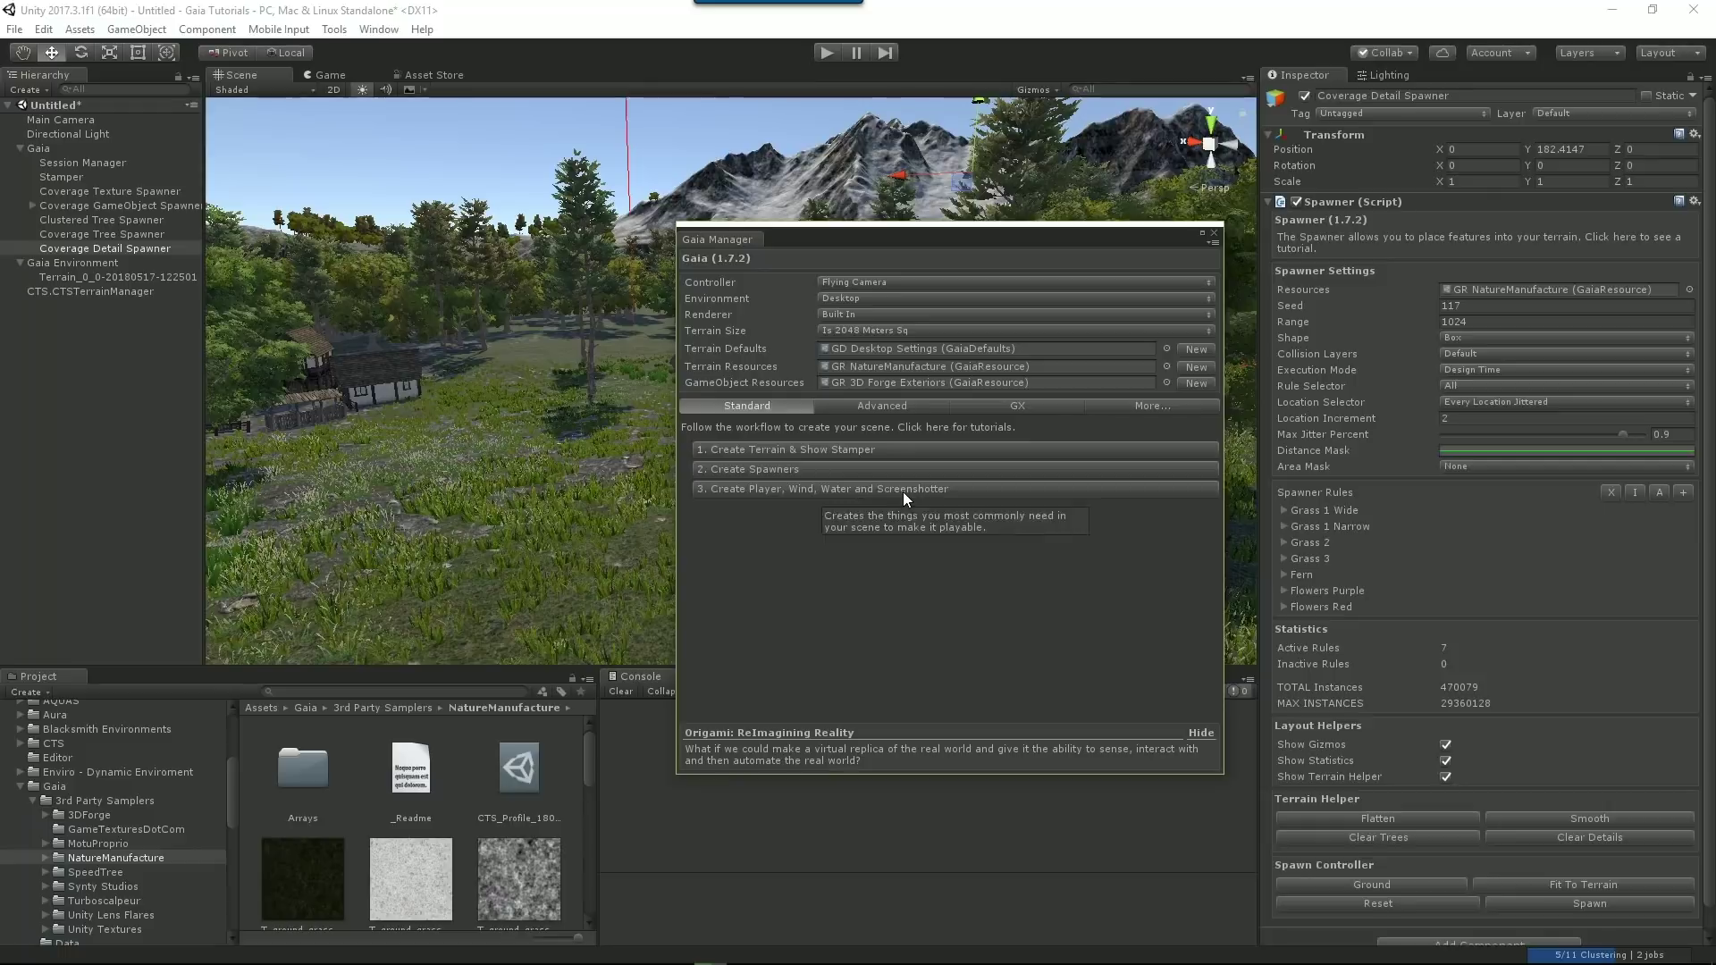
right_drag(645, 473, 1246, 389)
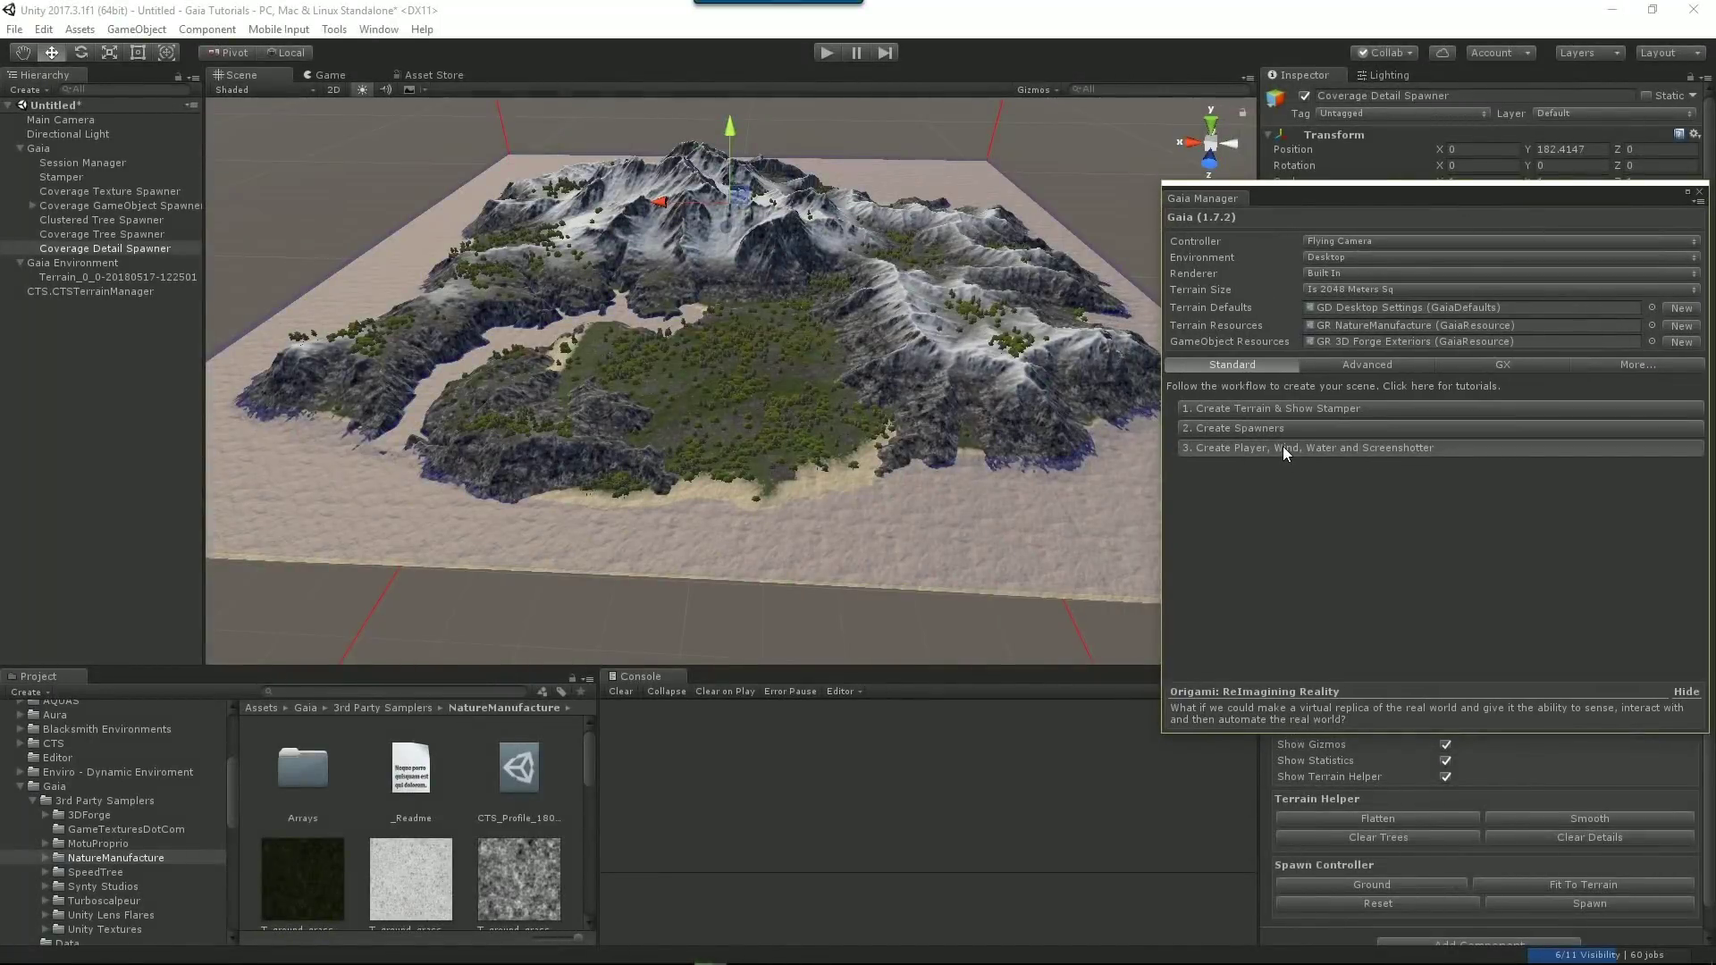
click(1284, 447)
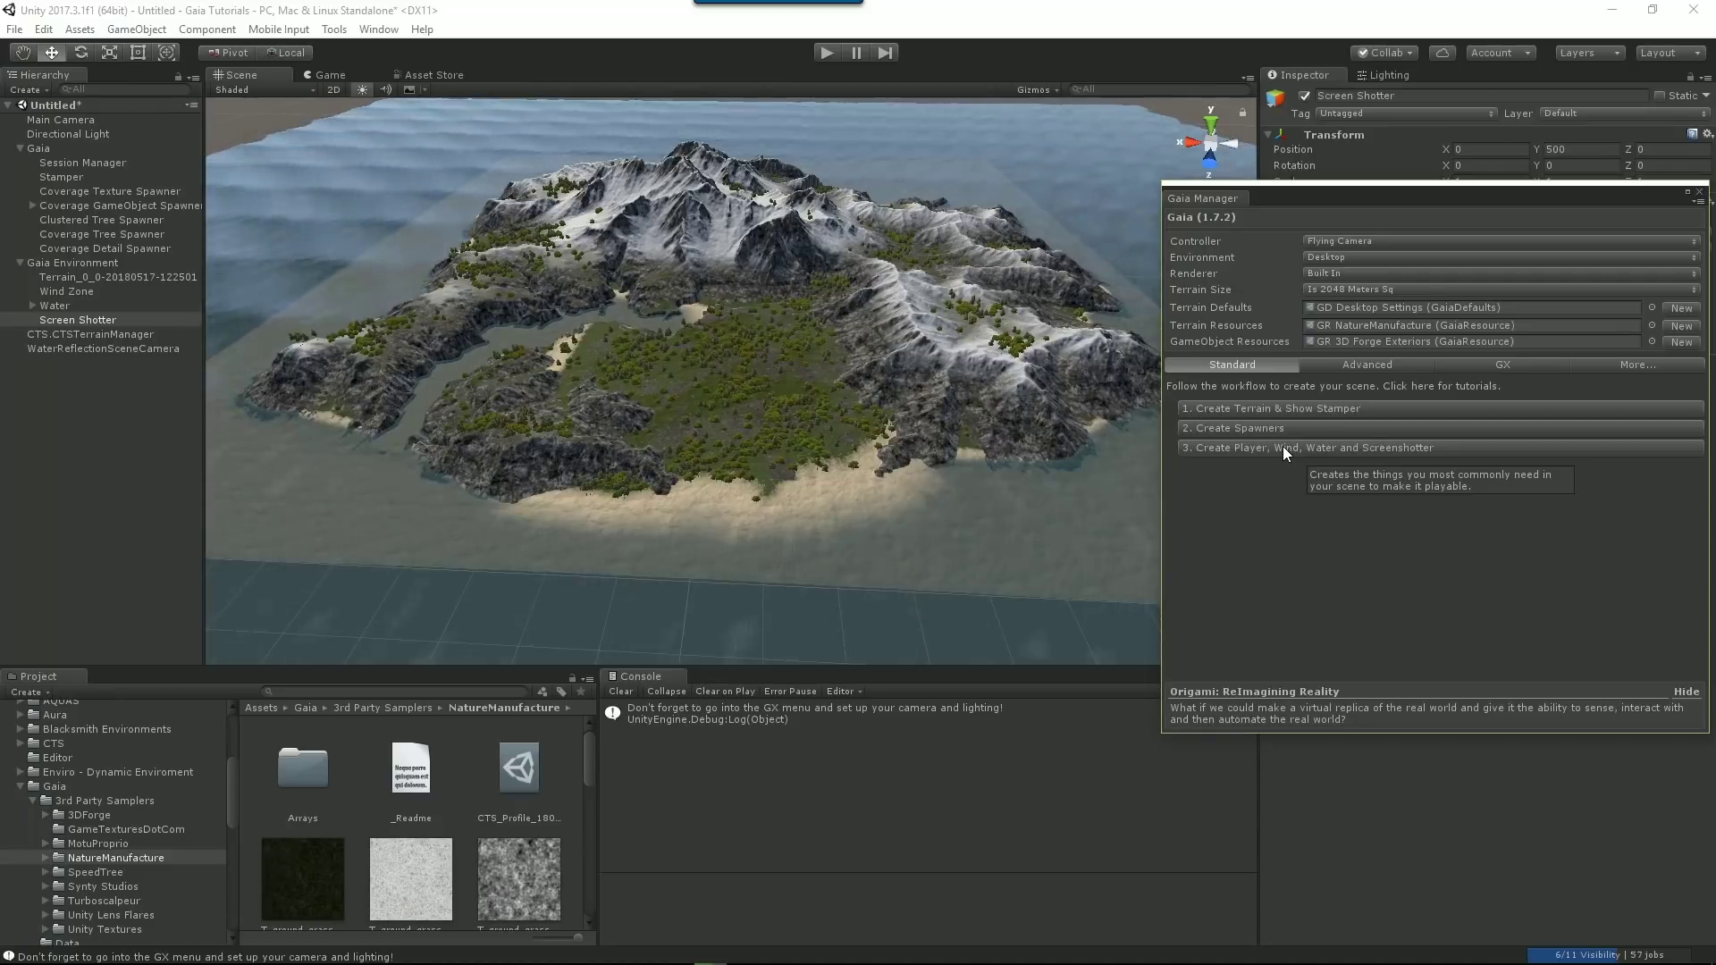
alt+drag(915, 443, 806, 473)
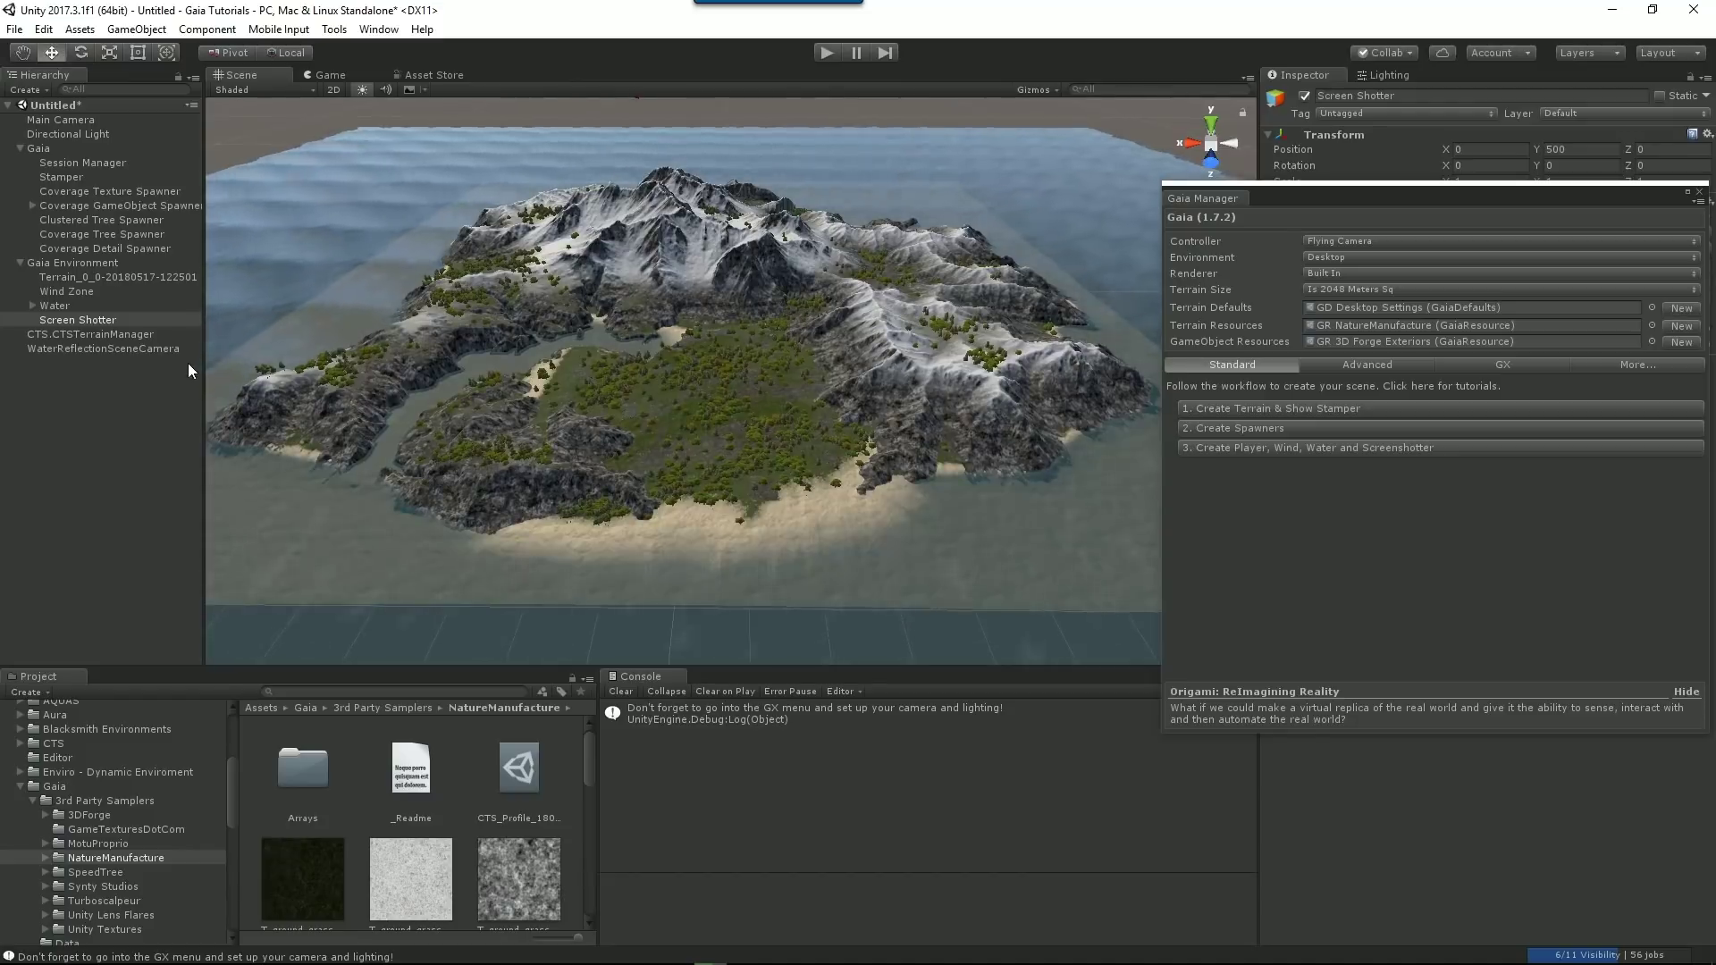
Replace the default Gaia Water object with AQUAS water from the Gaia extensions.
click(67, 307)
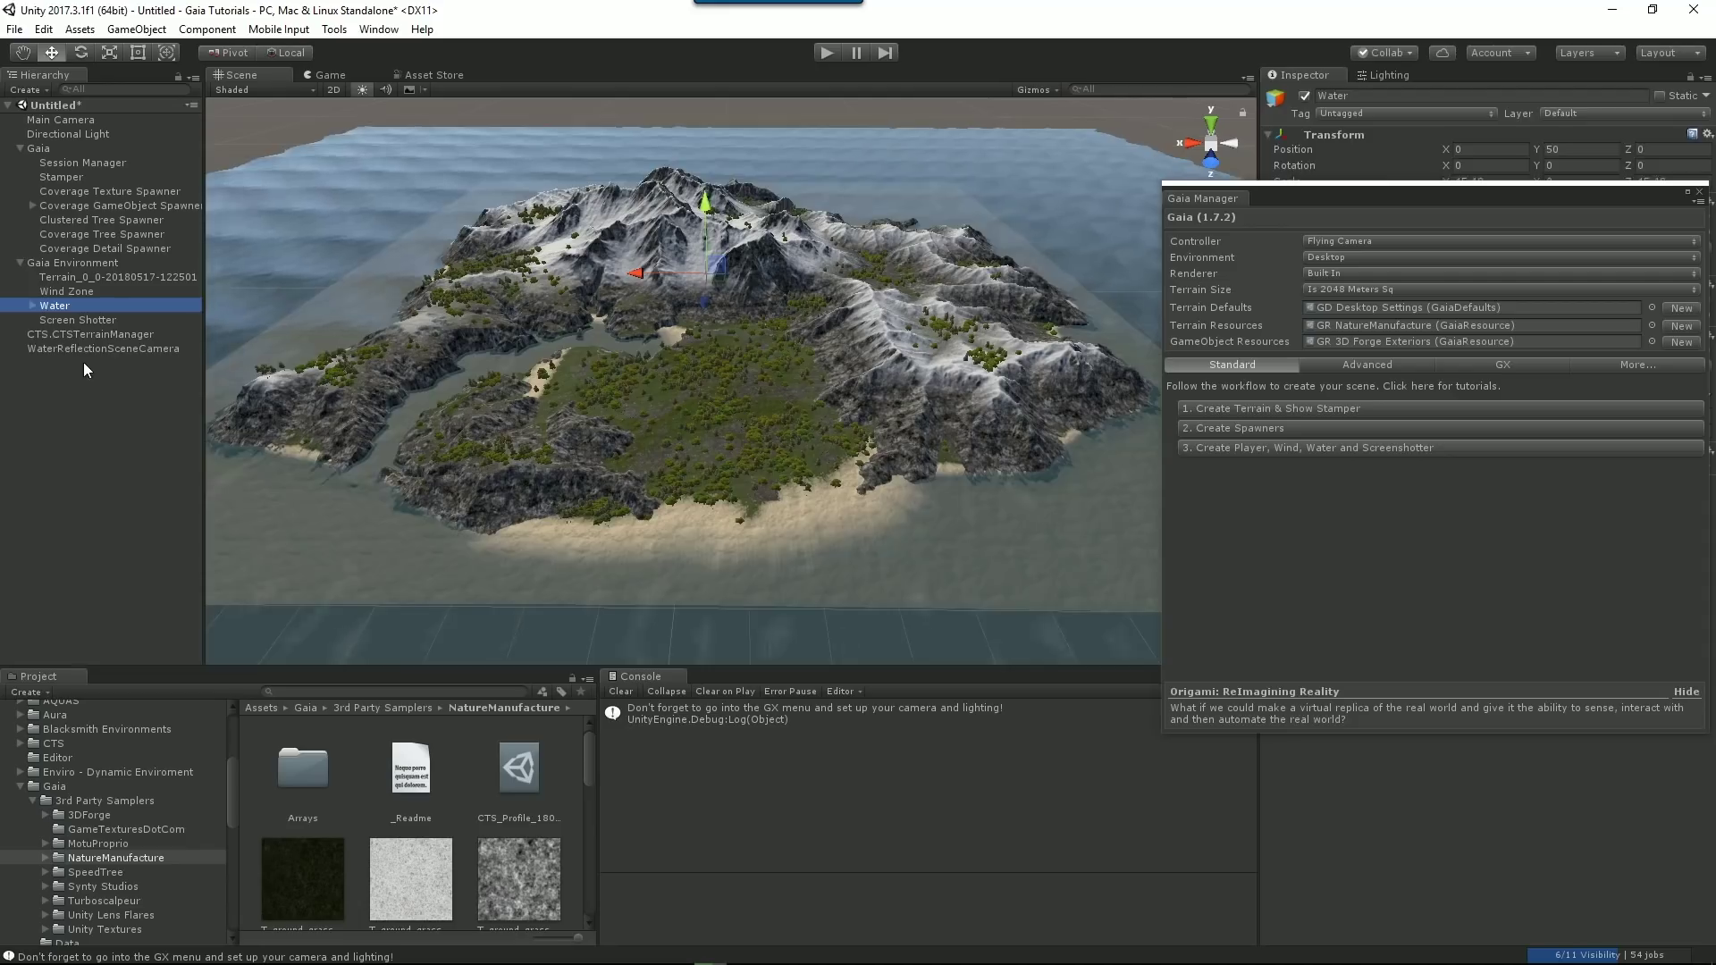
key(Delete)
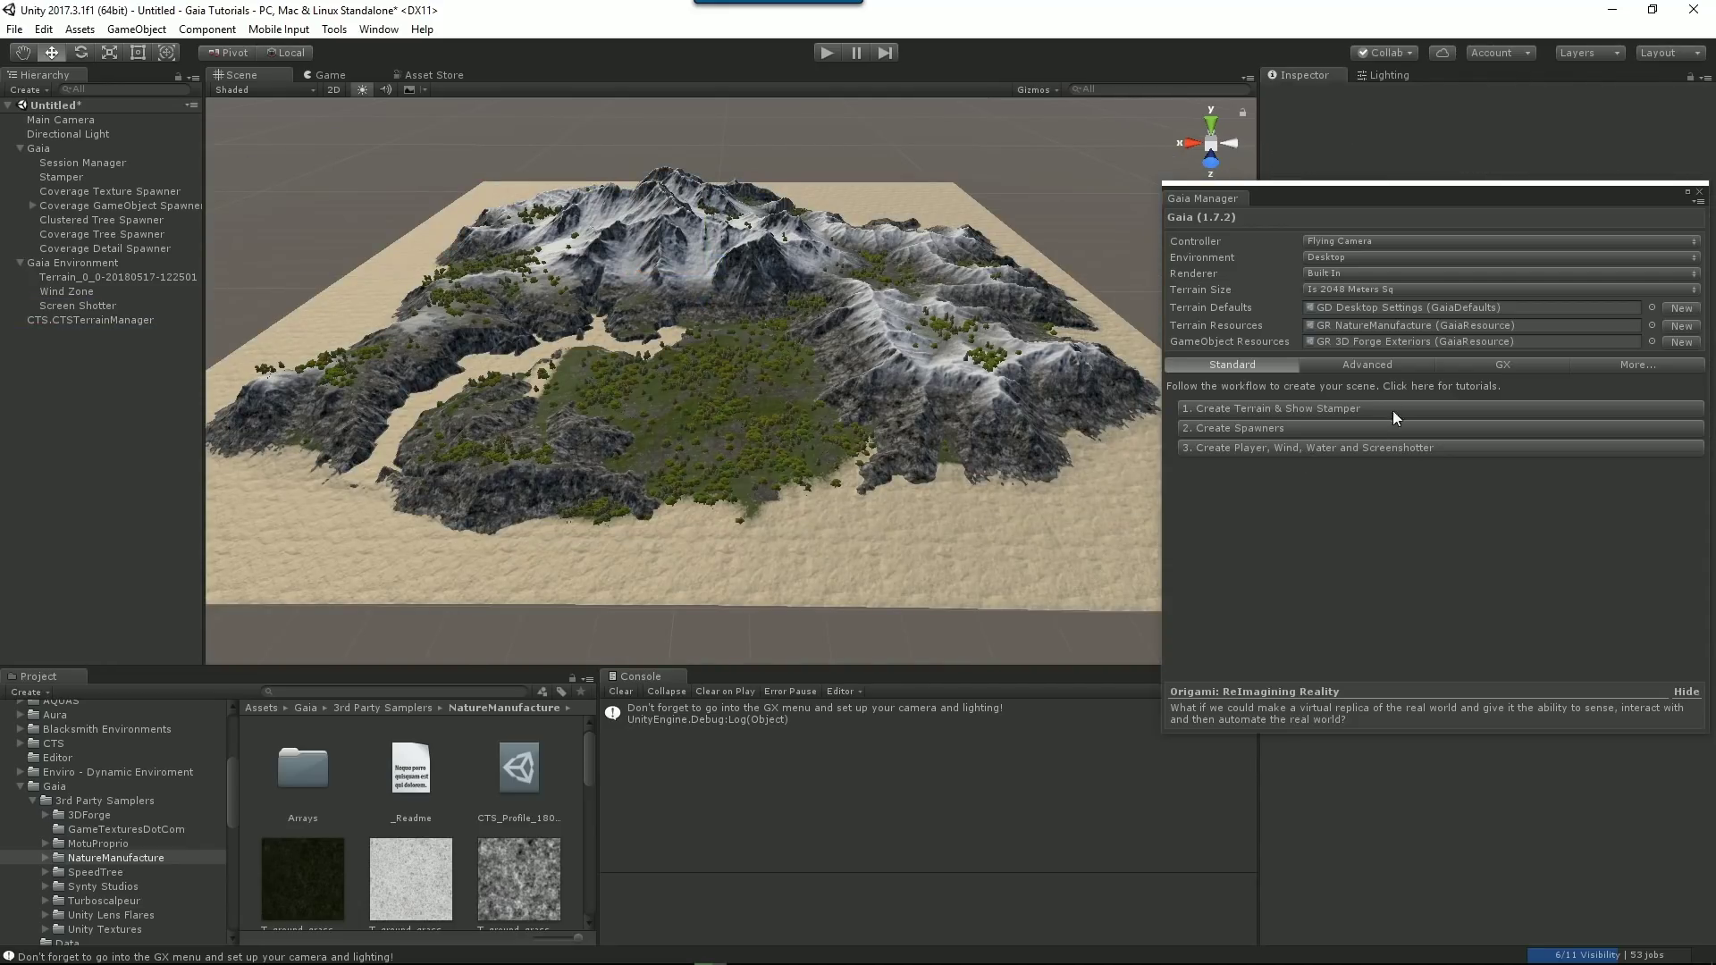
click(1502, 366)
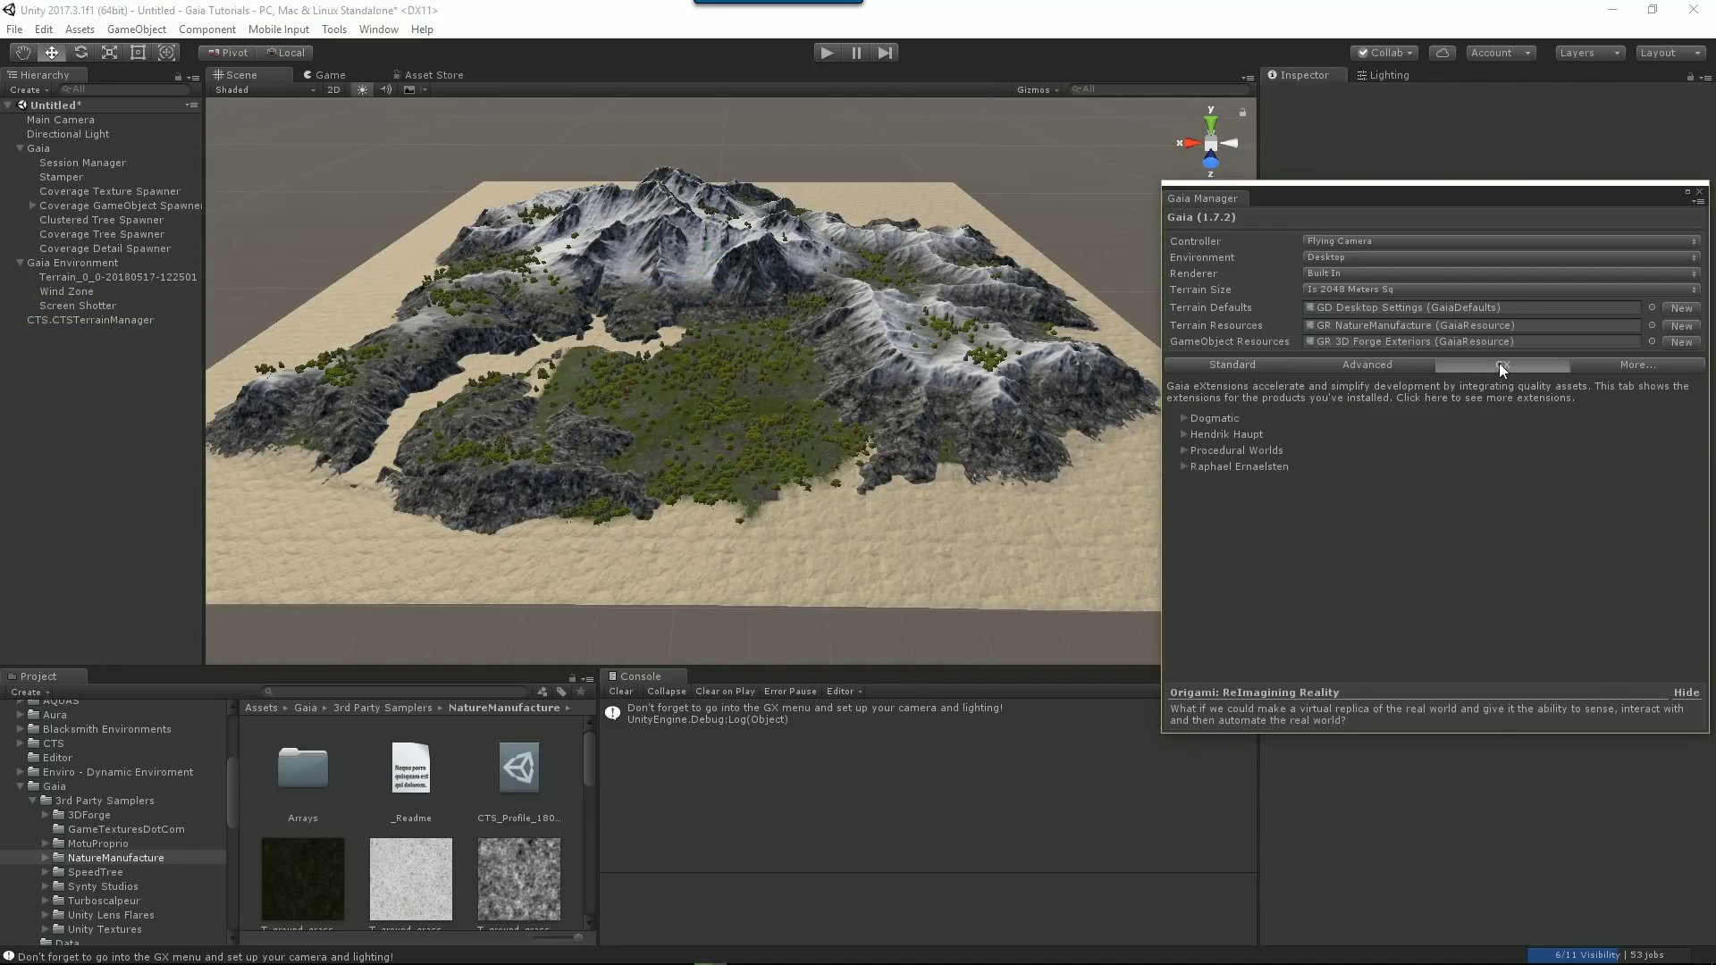
click(1184, 418)
click(1197, 434)
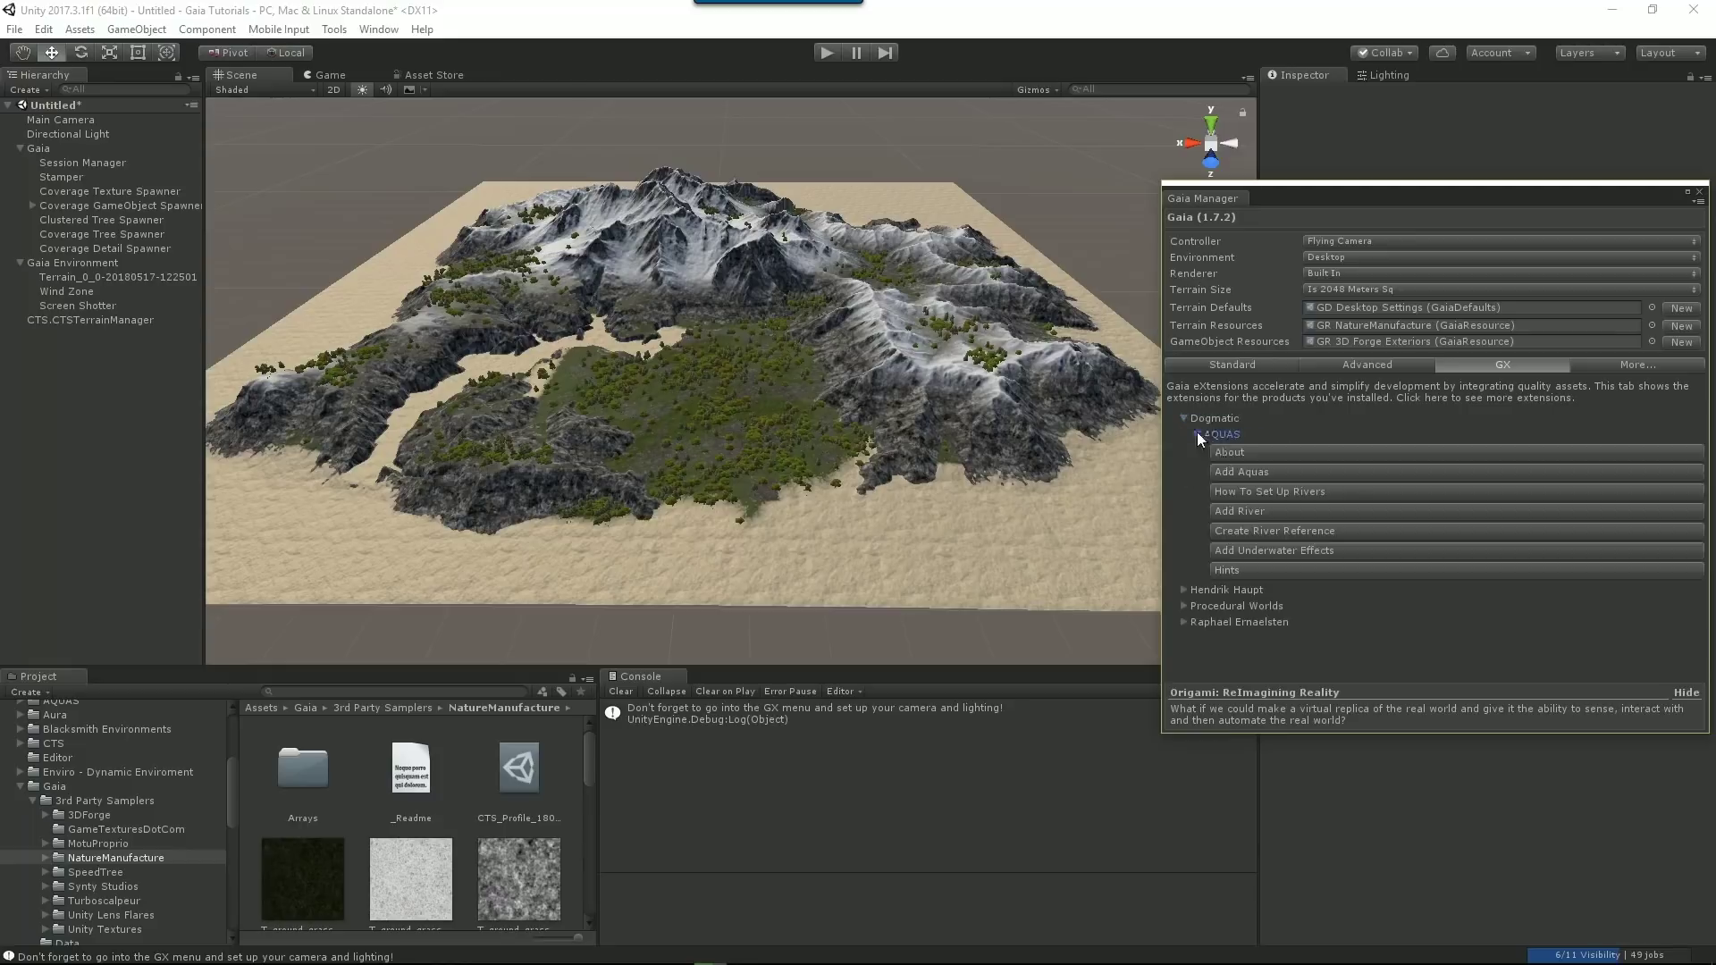
click(1278, 470)
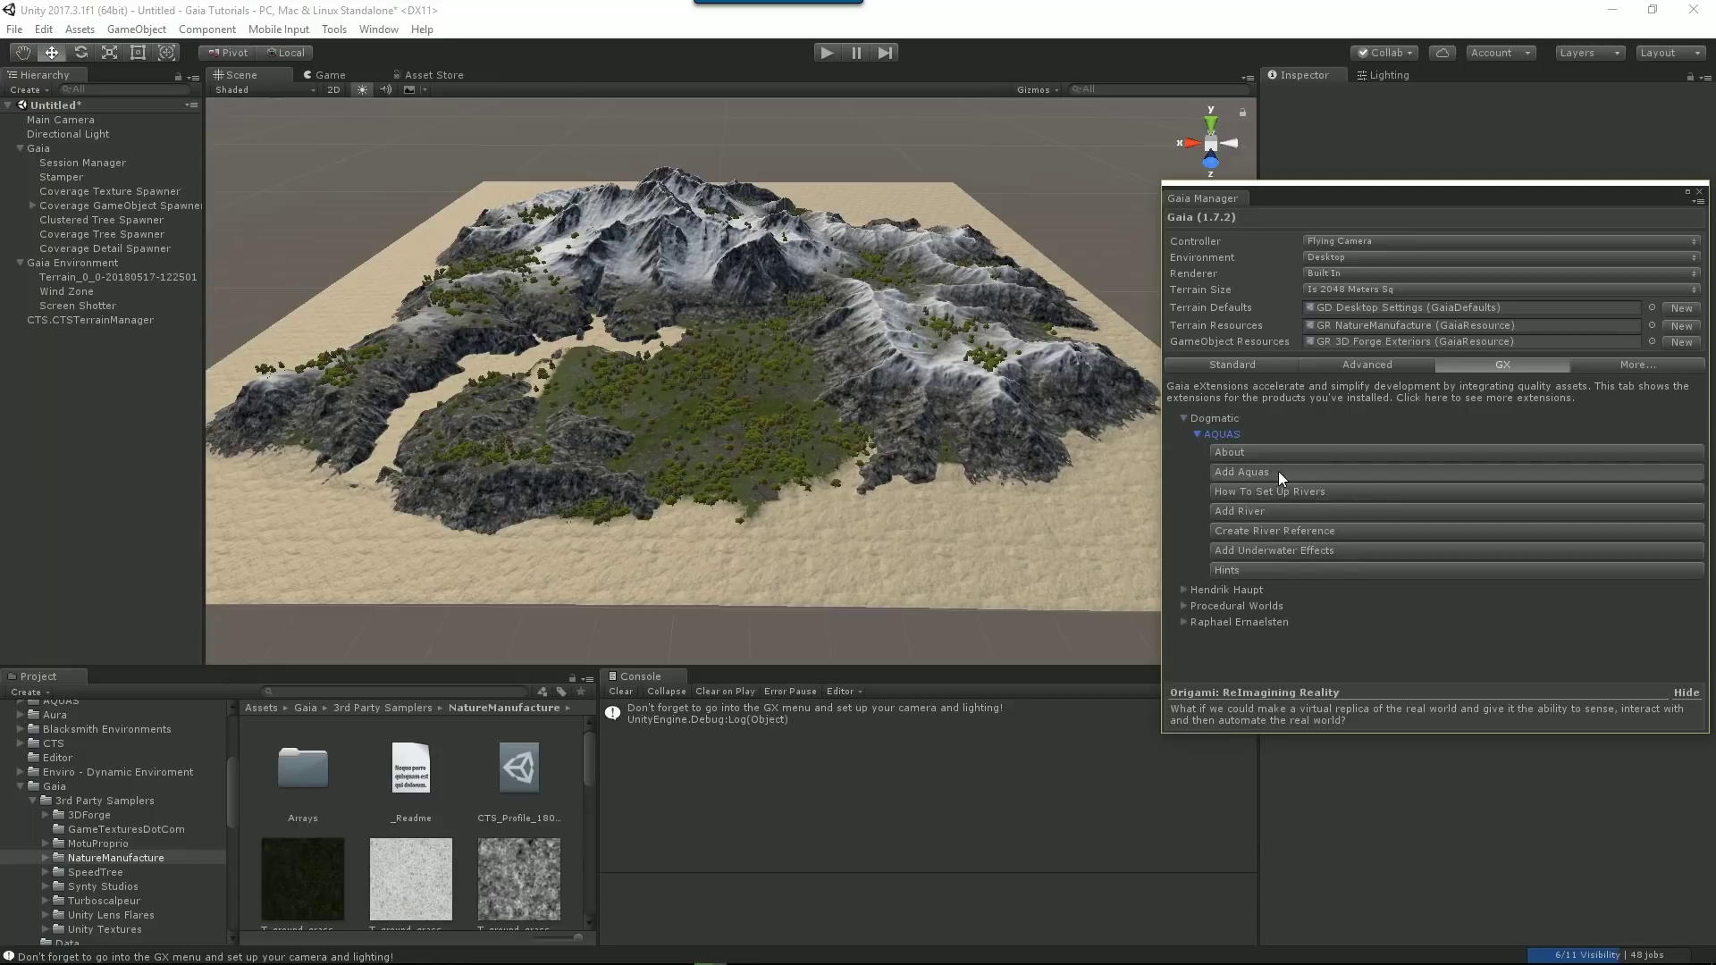
mouse_move(947, 492)
alt+mouse_down()
mouse_move(866, 498)
mouse_move(974, 484)
alt+mouse_up()
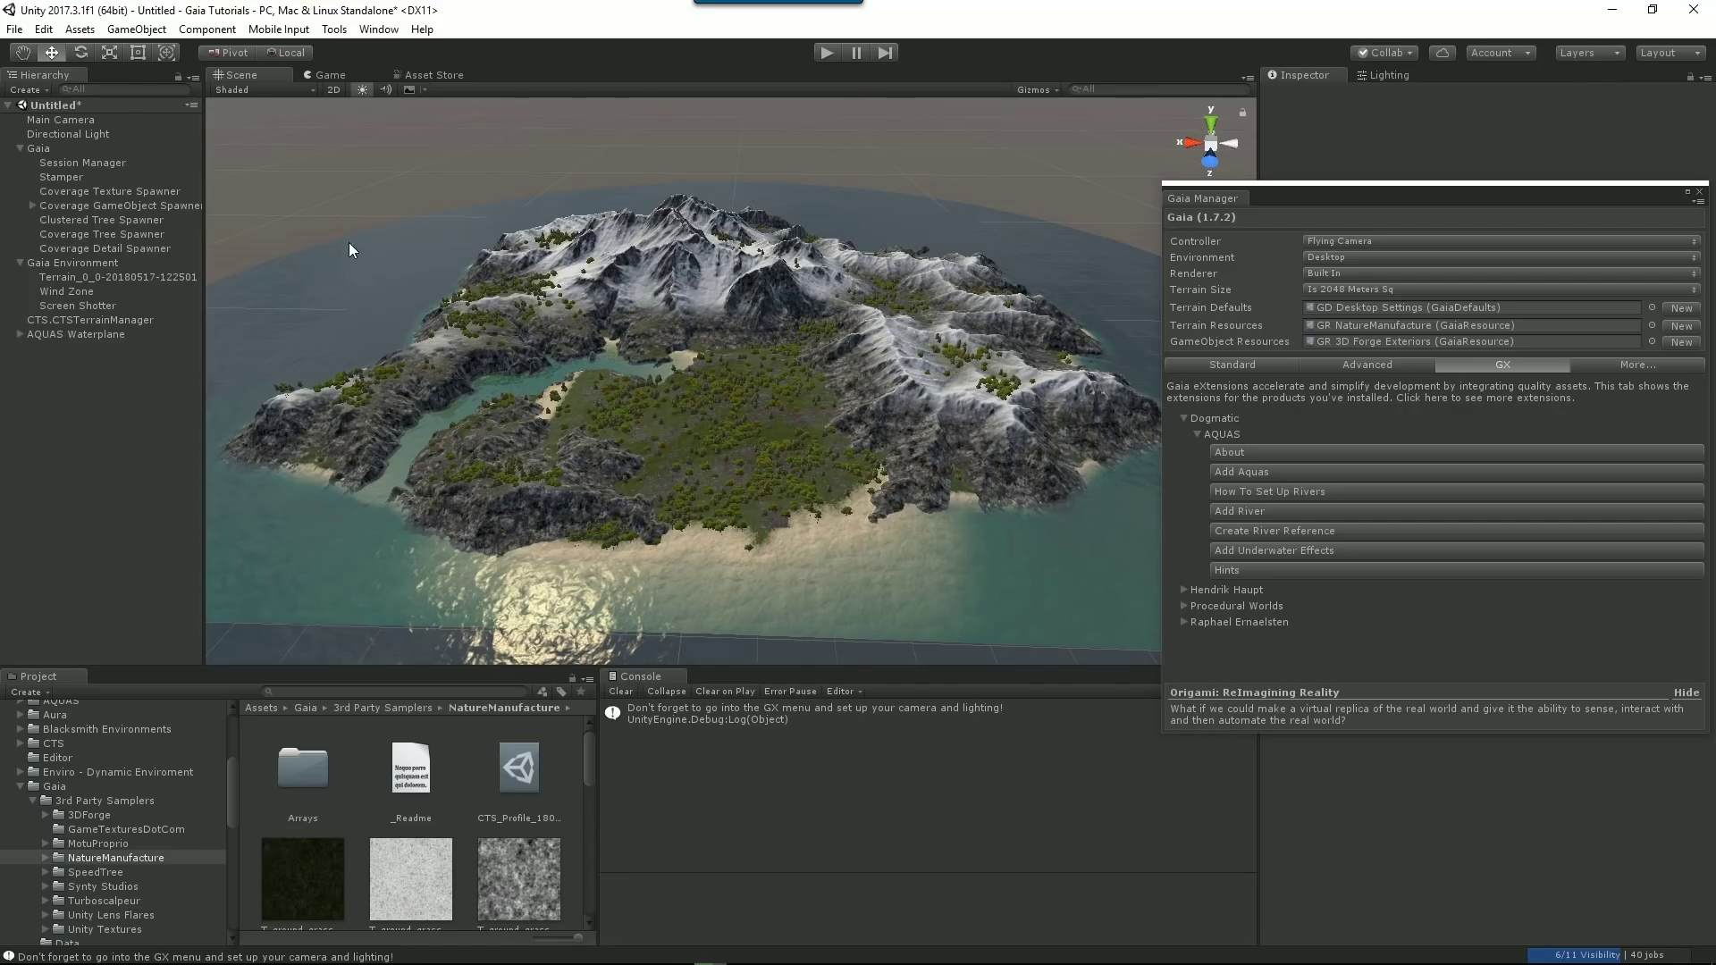
Add a 3D Plane object to the scene and reset its transform.
right_click(51, 373)
mouse_move(106, 559)
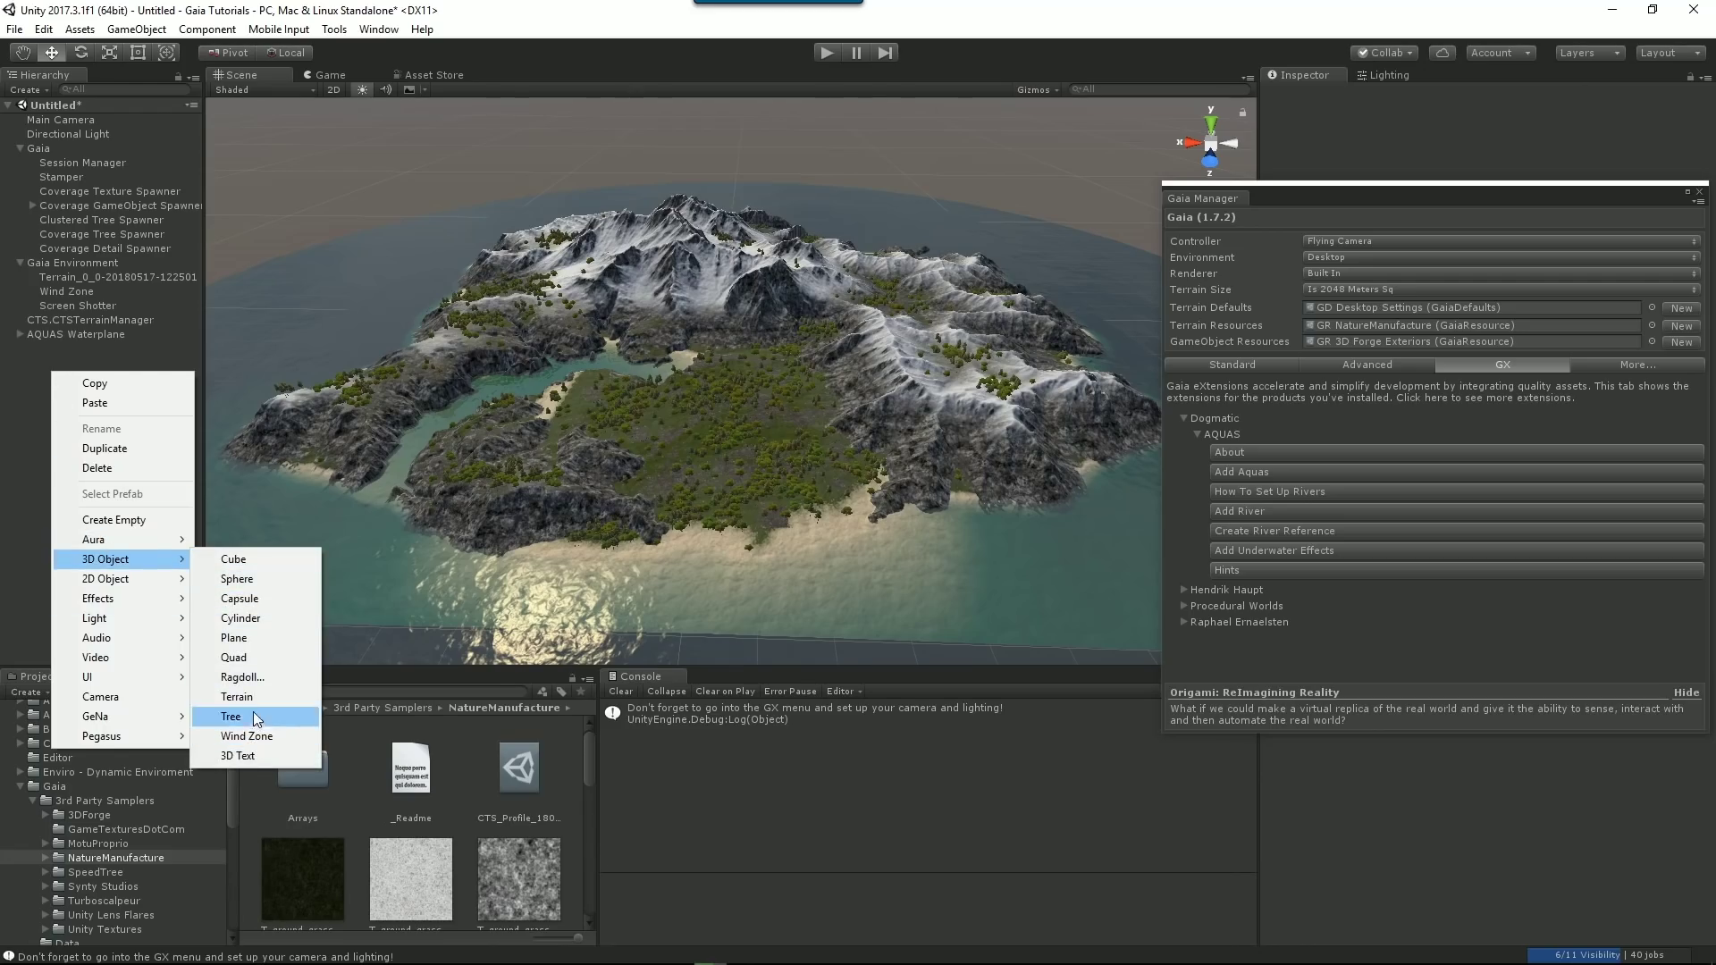
click(235, 637)
drag(1479, 199, 1345, 273)
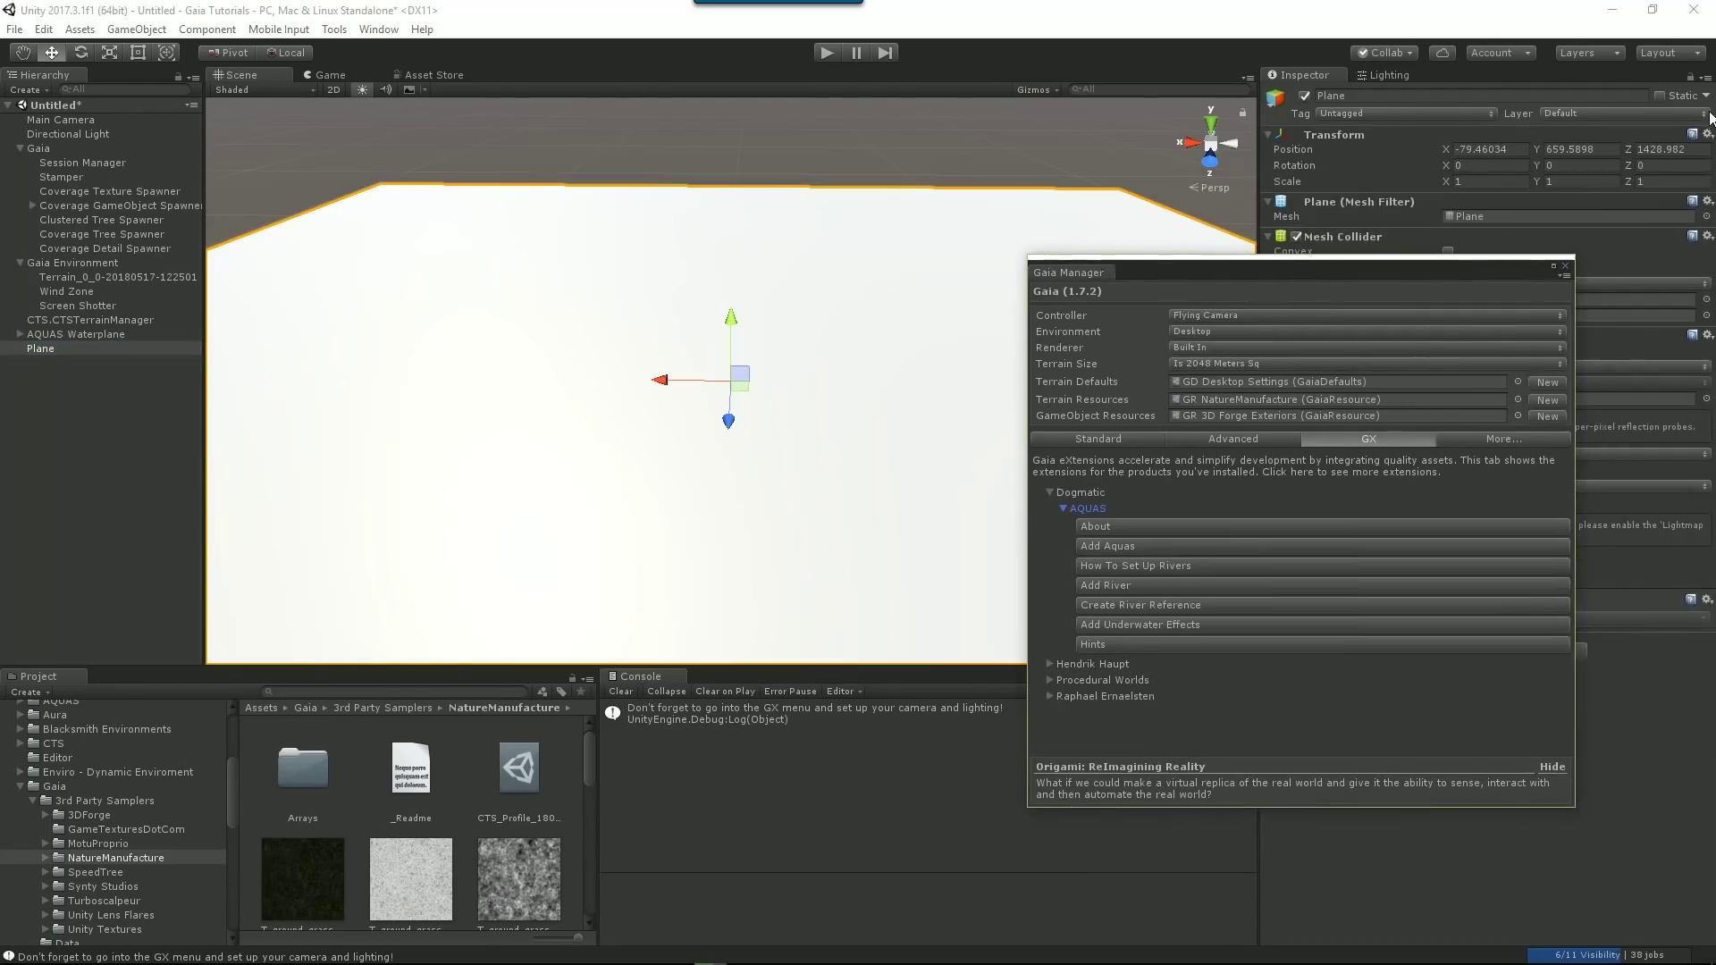
click(1706, 134)
click(1591, 157)
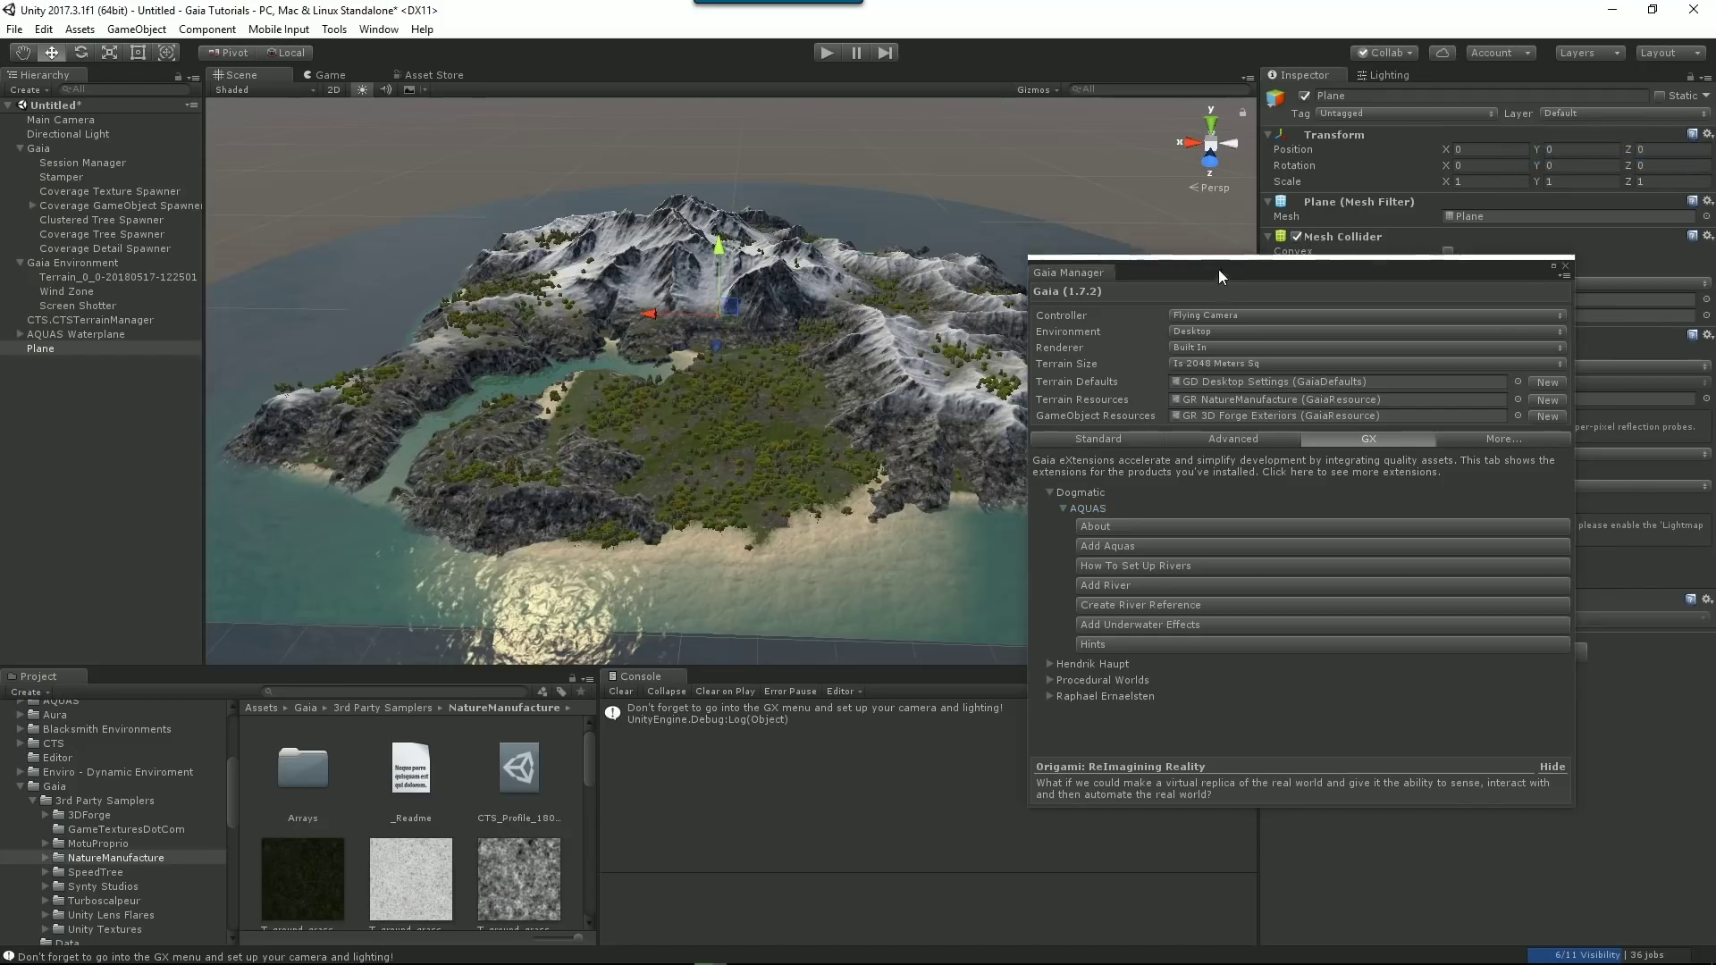
Scale the plane to 1000 along both X and Z.
drag(1218, 272, 1174, 409)
click(1487, 181)
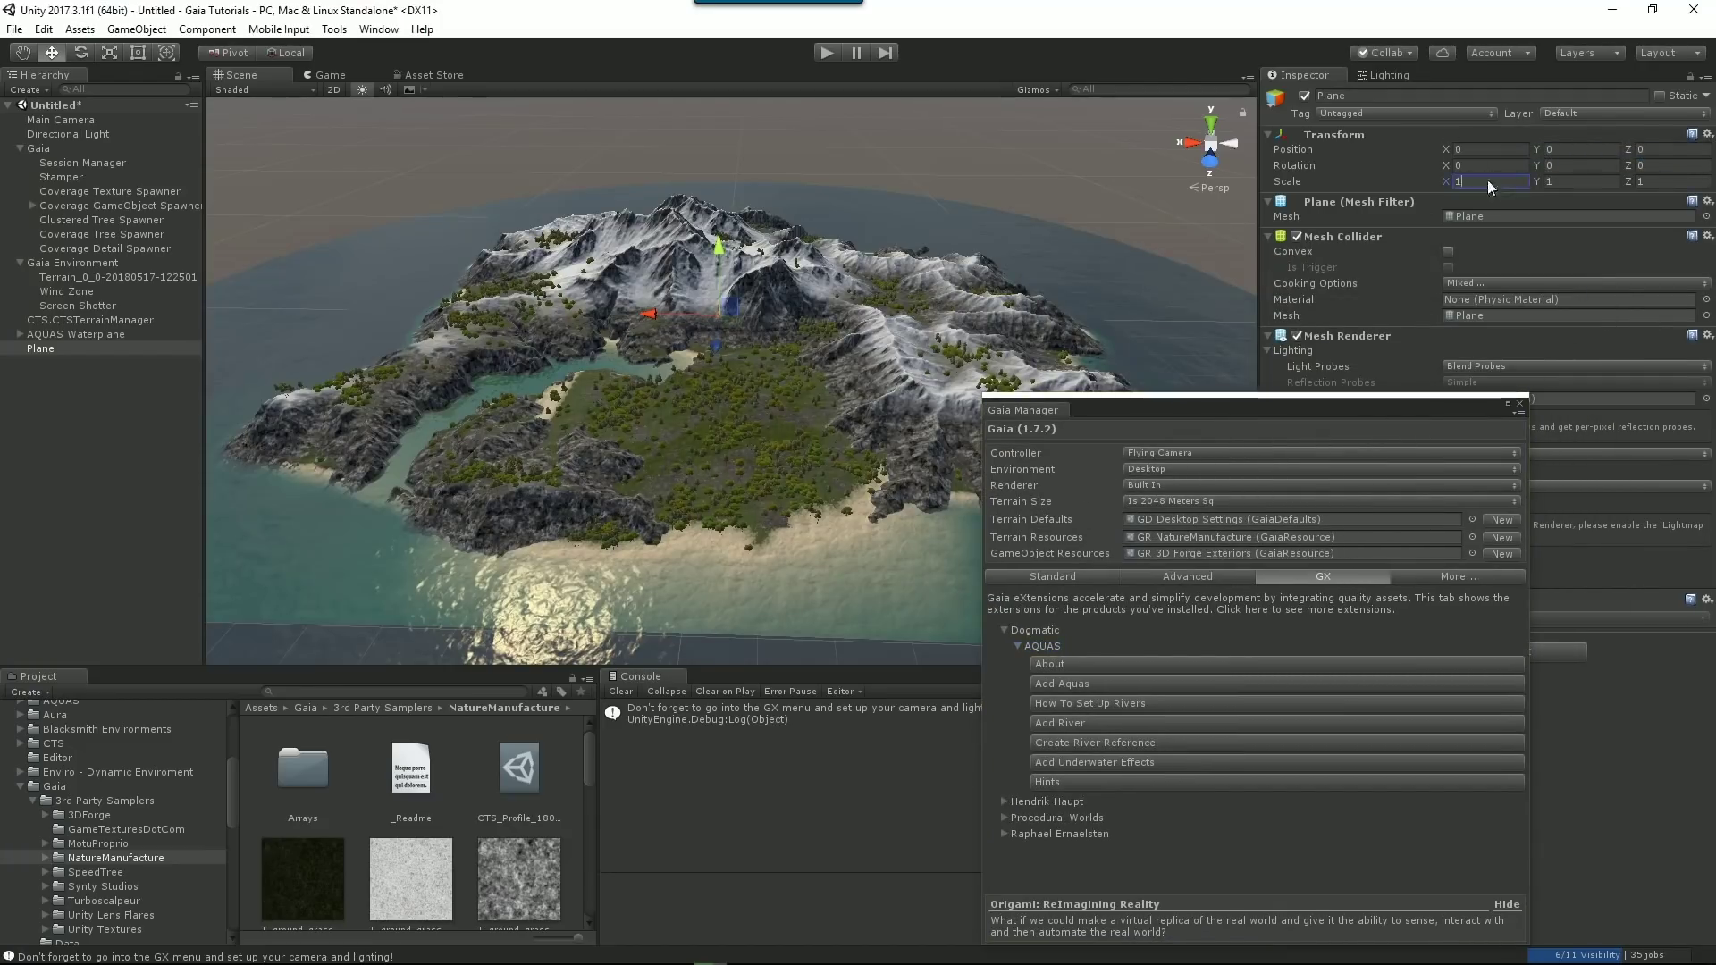
text(000)
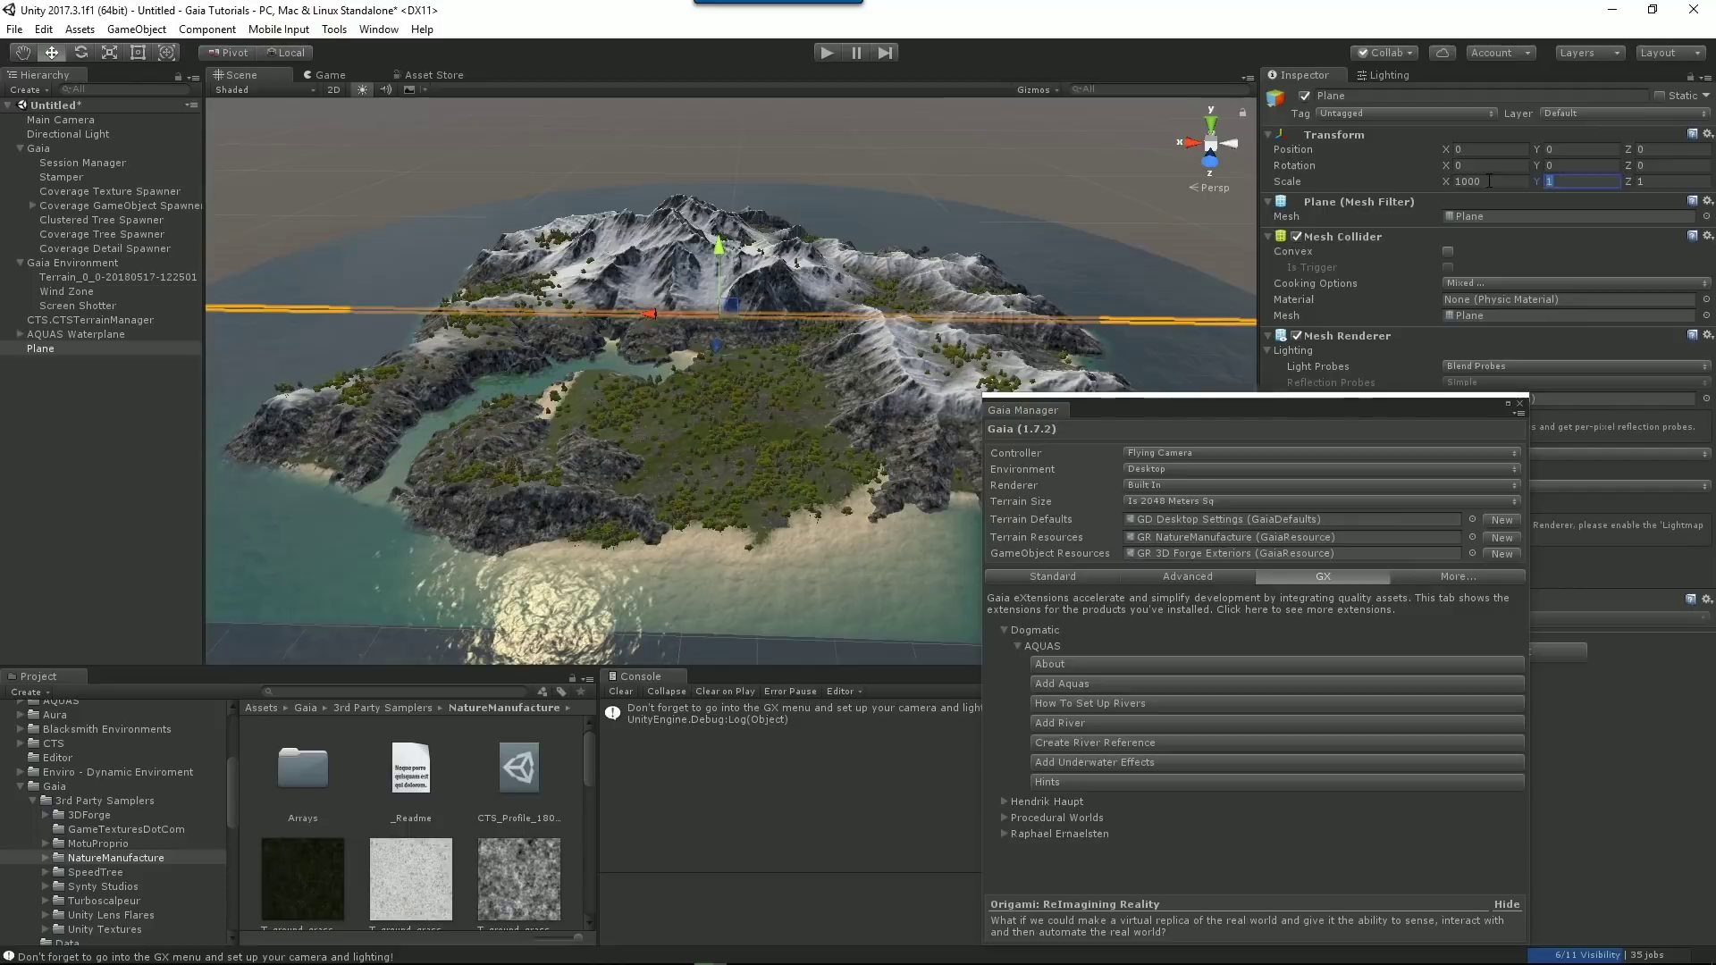
text(1000)
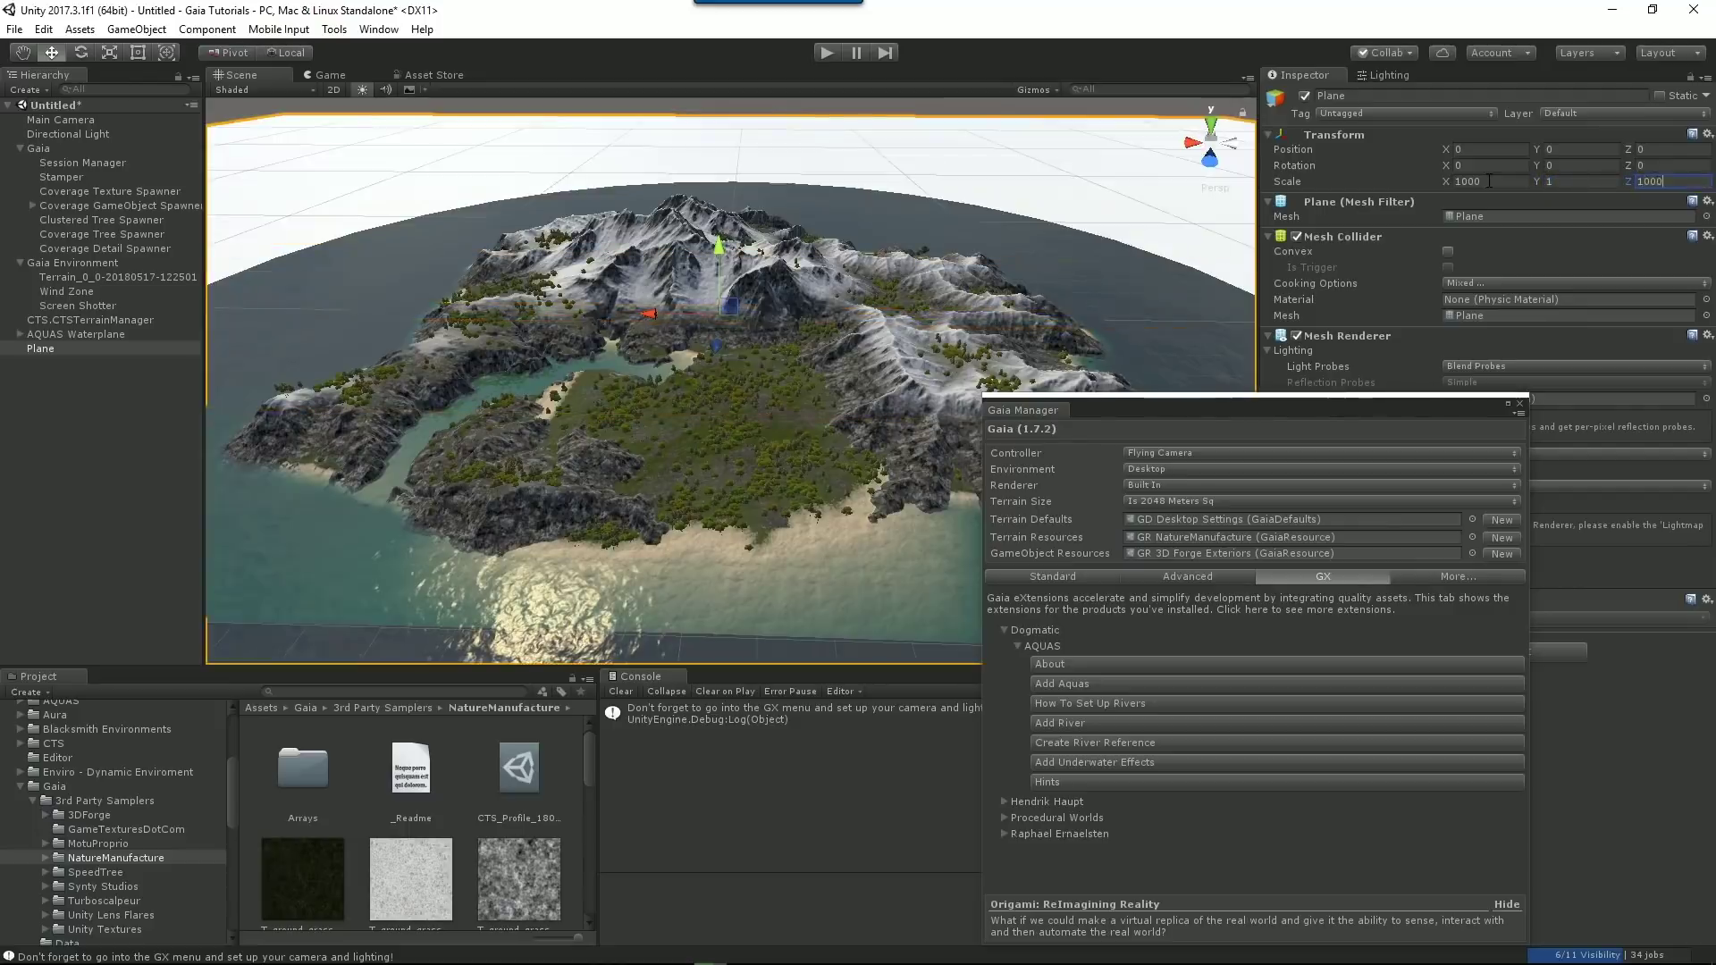
mouse_move(807, 216)
alt+mouse_down()
mouse_move(705, 184)
mouse_move(805, 191)
mouse_move(815, 232)
mouse_move(831, 225)
alt+mouse_up()
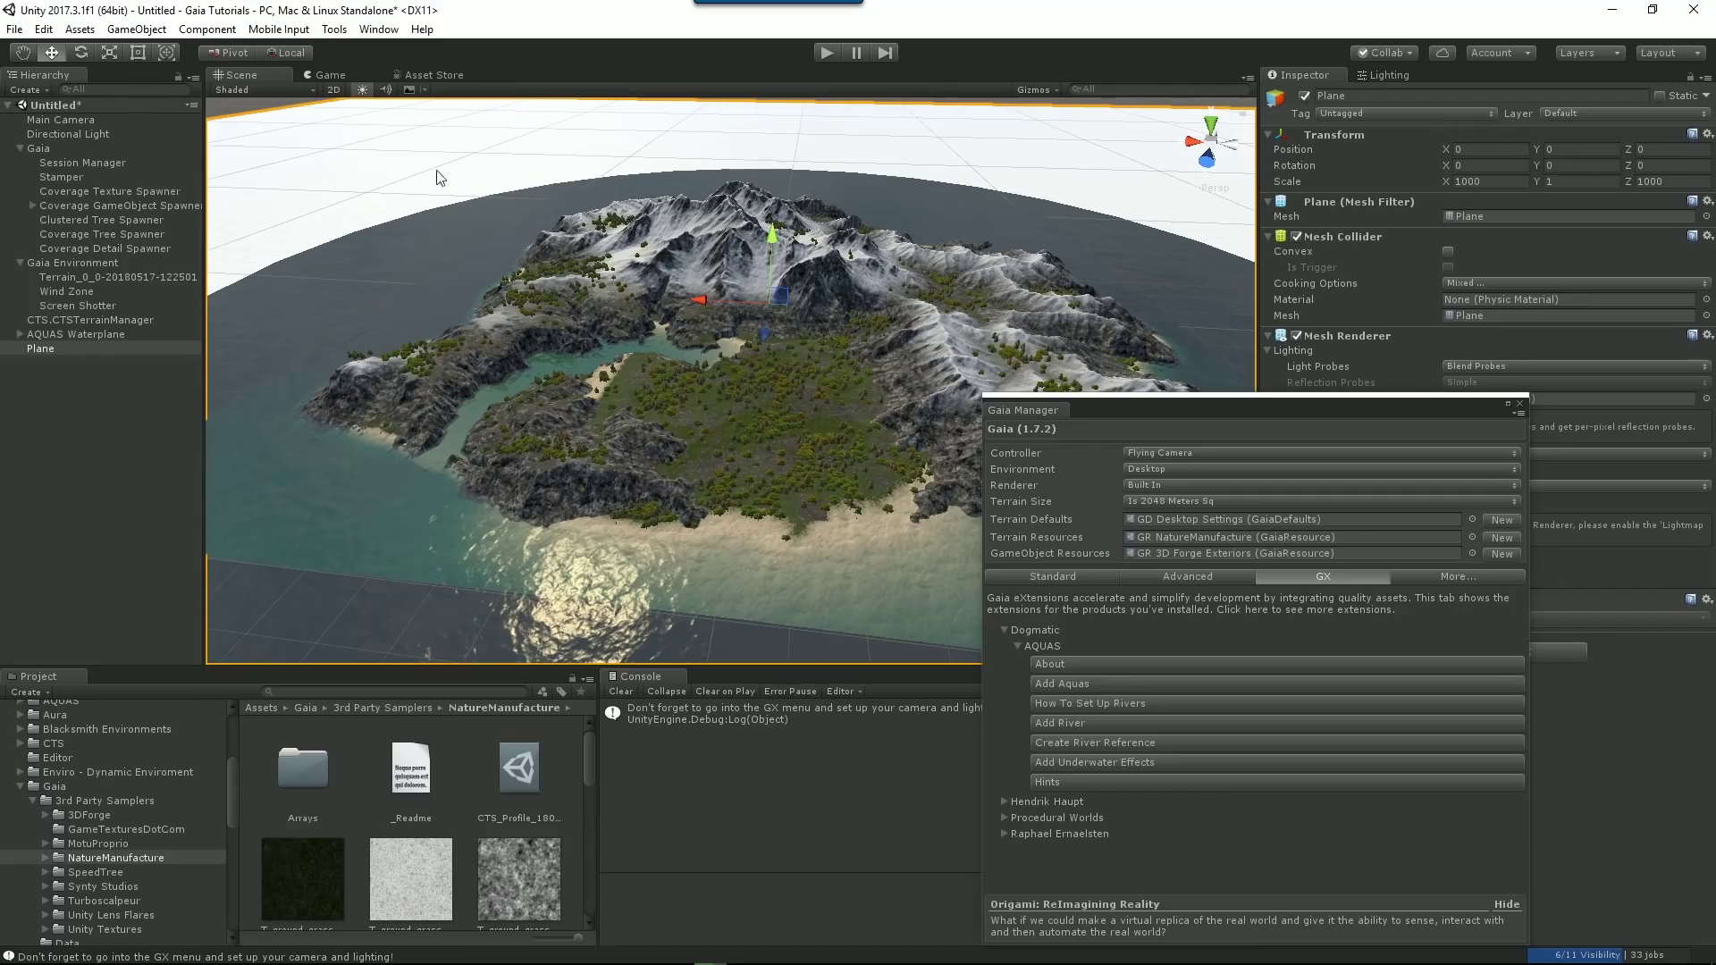
Apply the OceanFloor material from the _Scenes folder to the plane.
scroll(140, 779, up, 4)
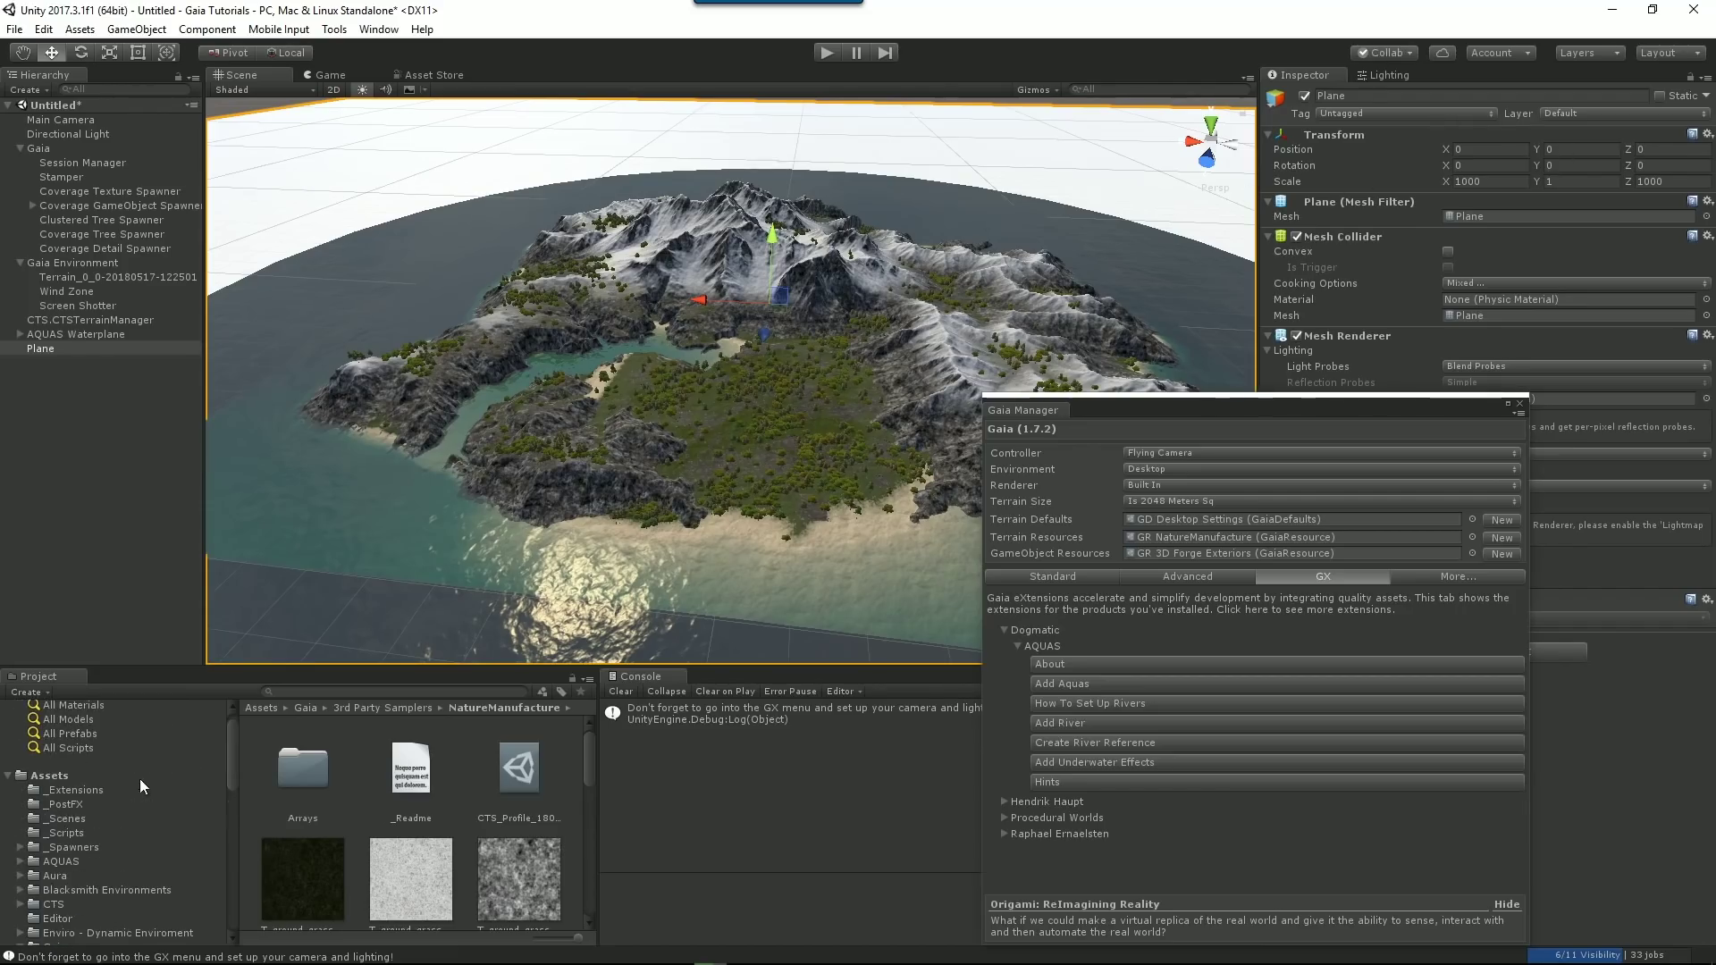
click(68, 817)
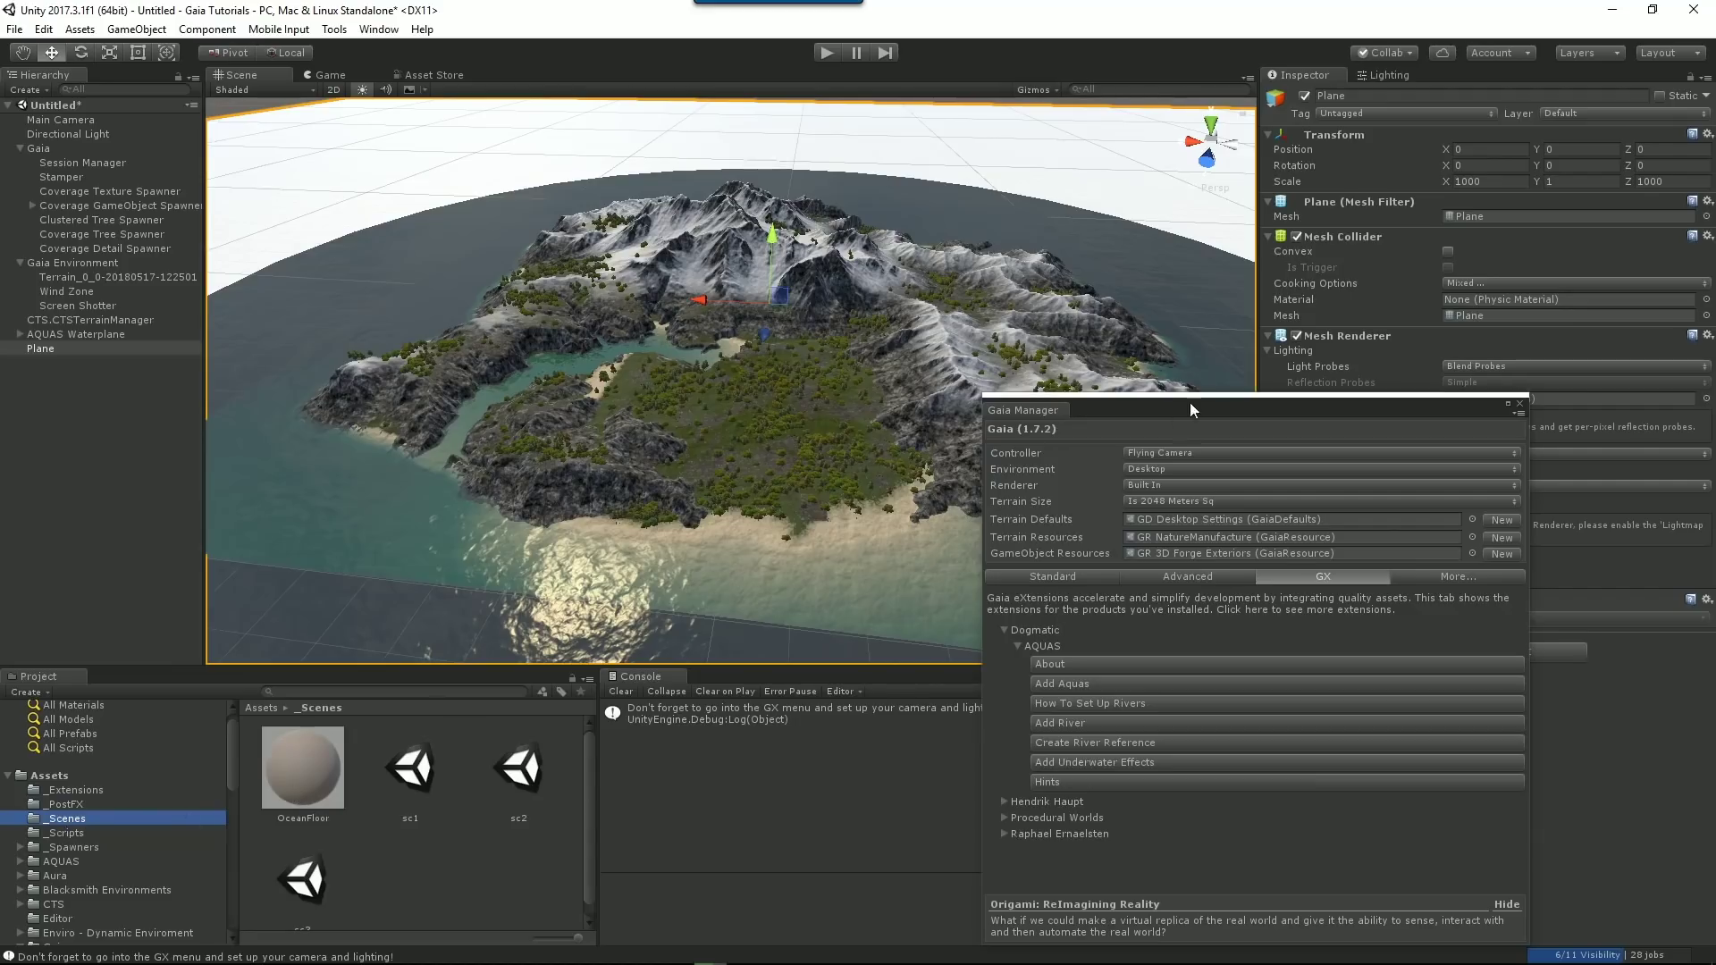
drag(1199, 410, 0, 408)
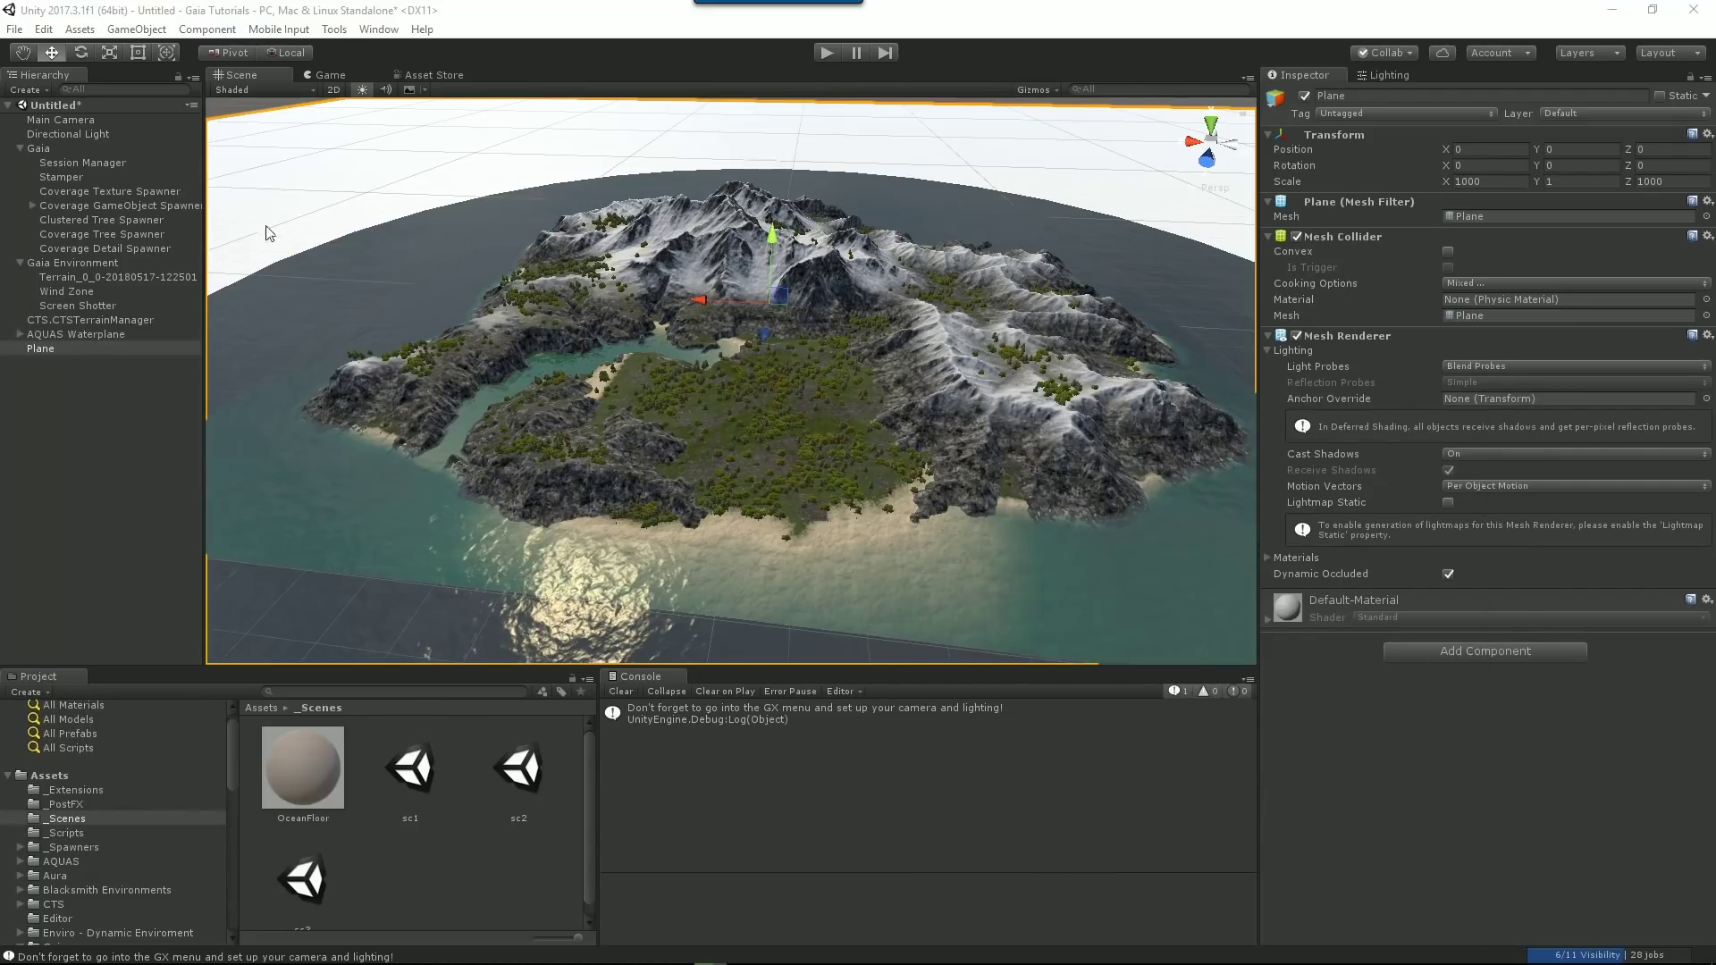
drag(286, 768, 340, 214)
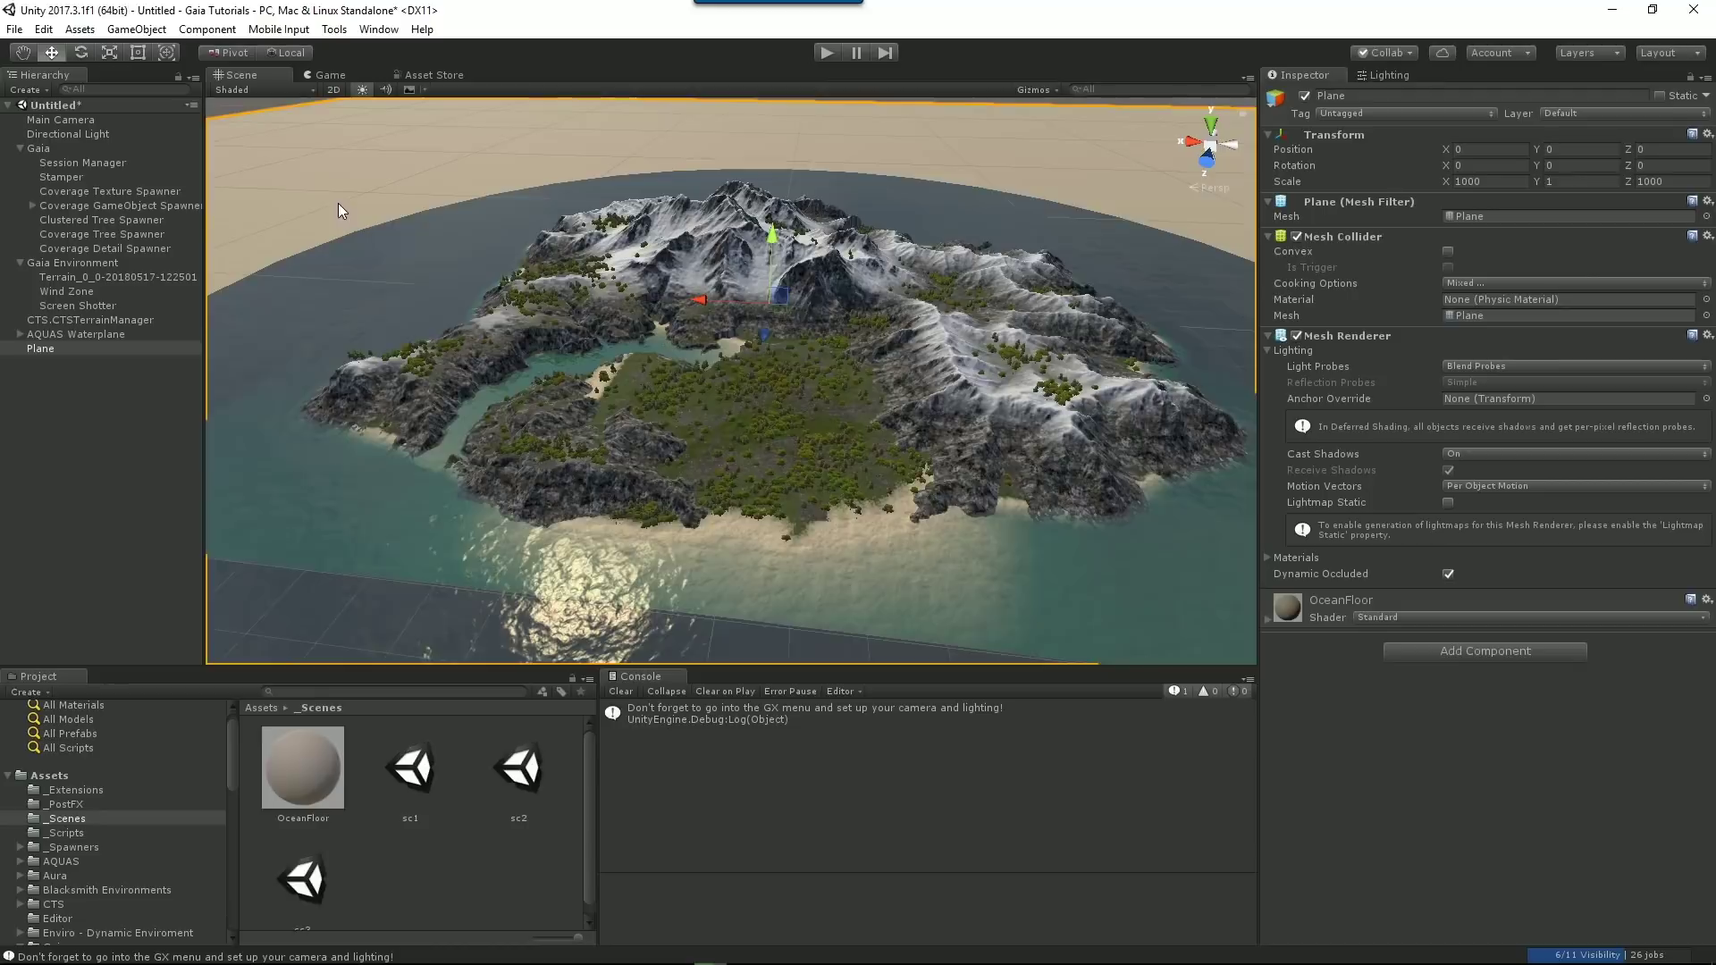
Scale the AQUAS Waterplane to 3153600 along both X and Z.
alt+drag(449, 414, 514, 379)
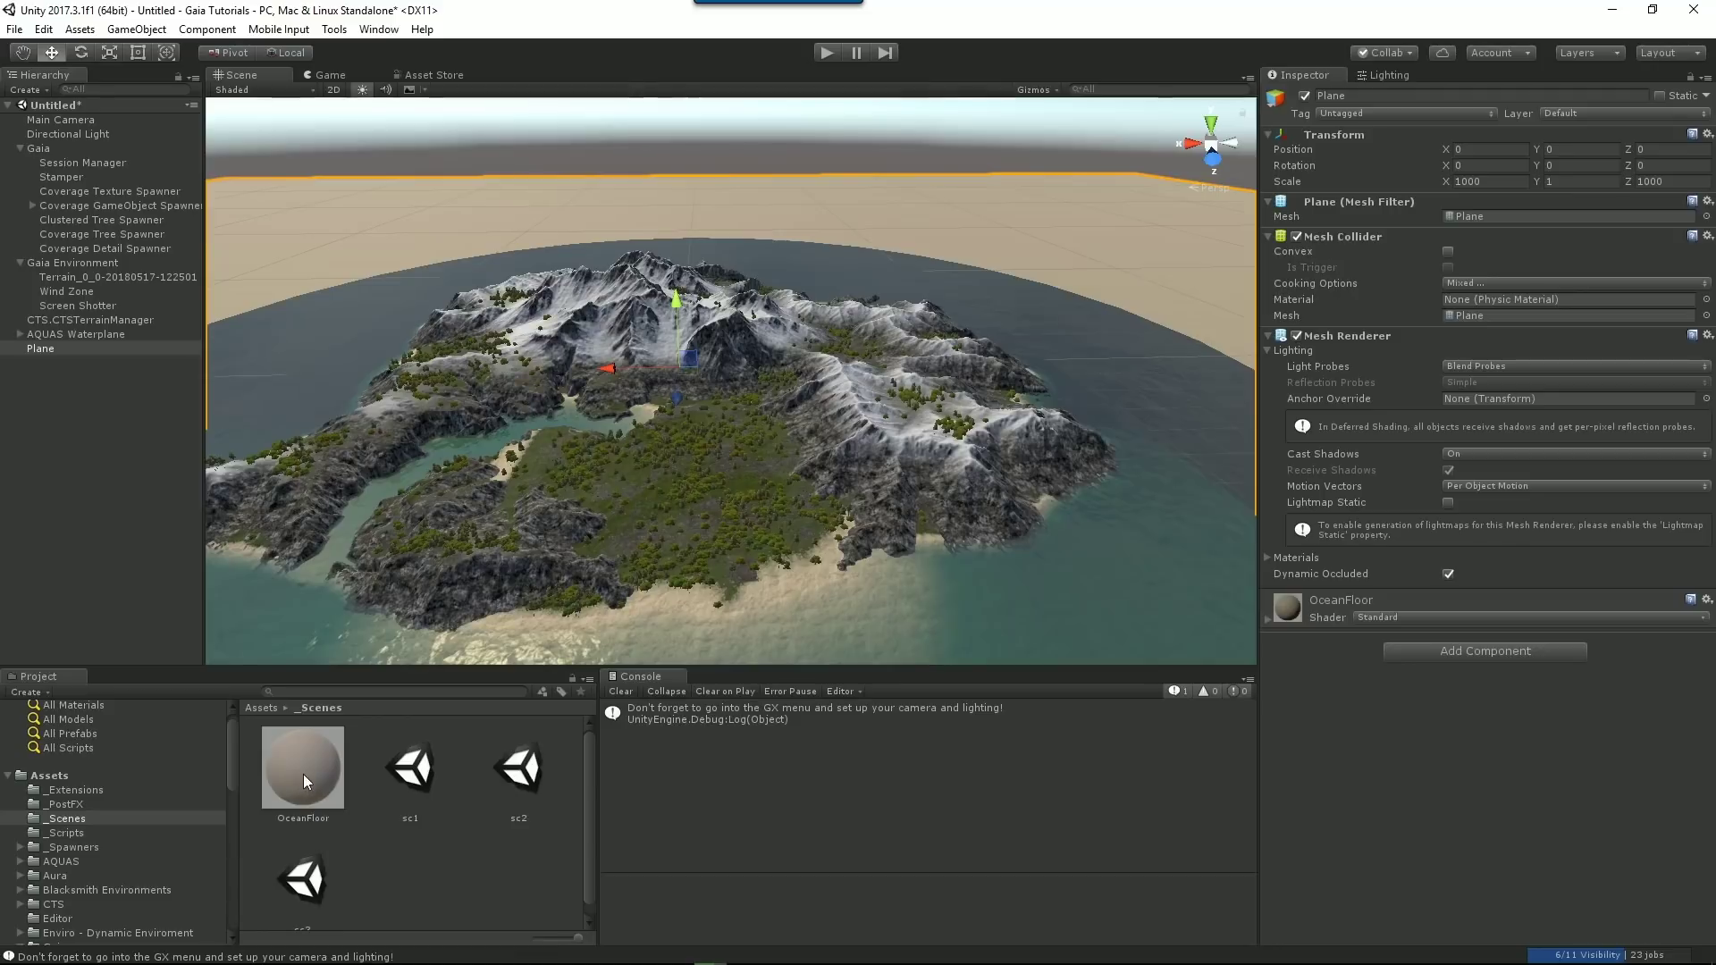
right_drag(478, 317, 342, 313)
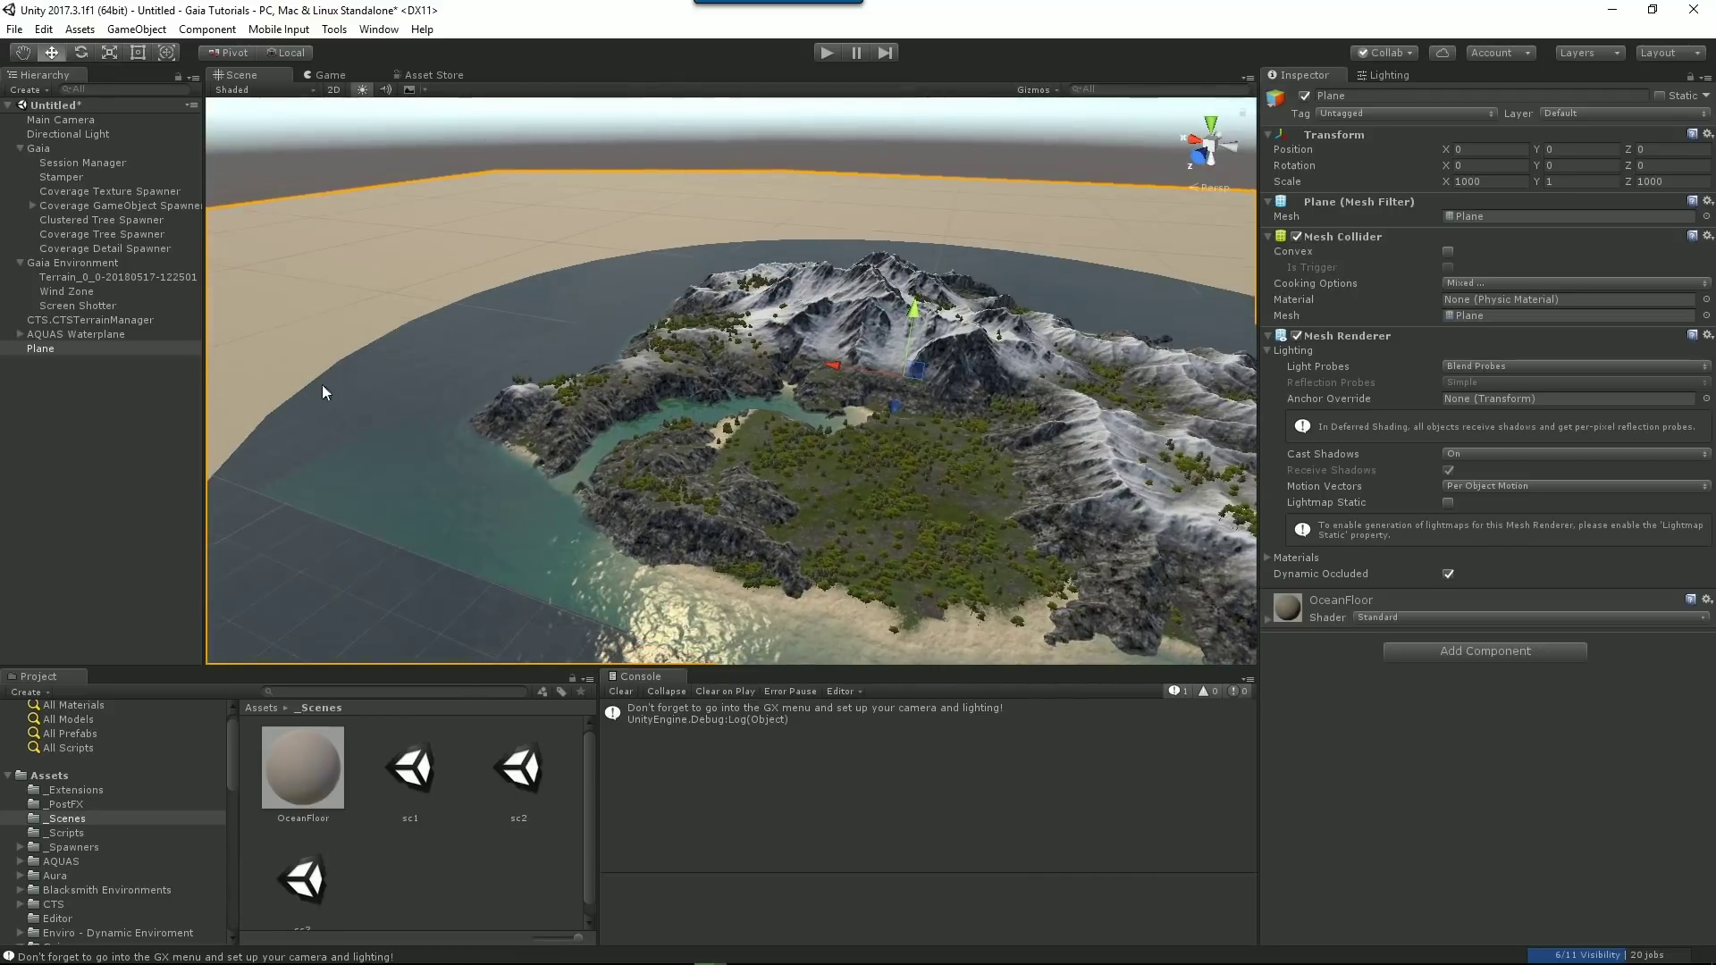
right_drag(337, 387, 364, 372)
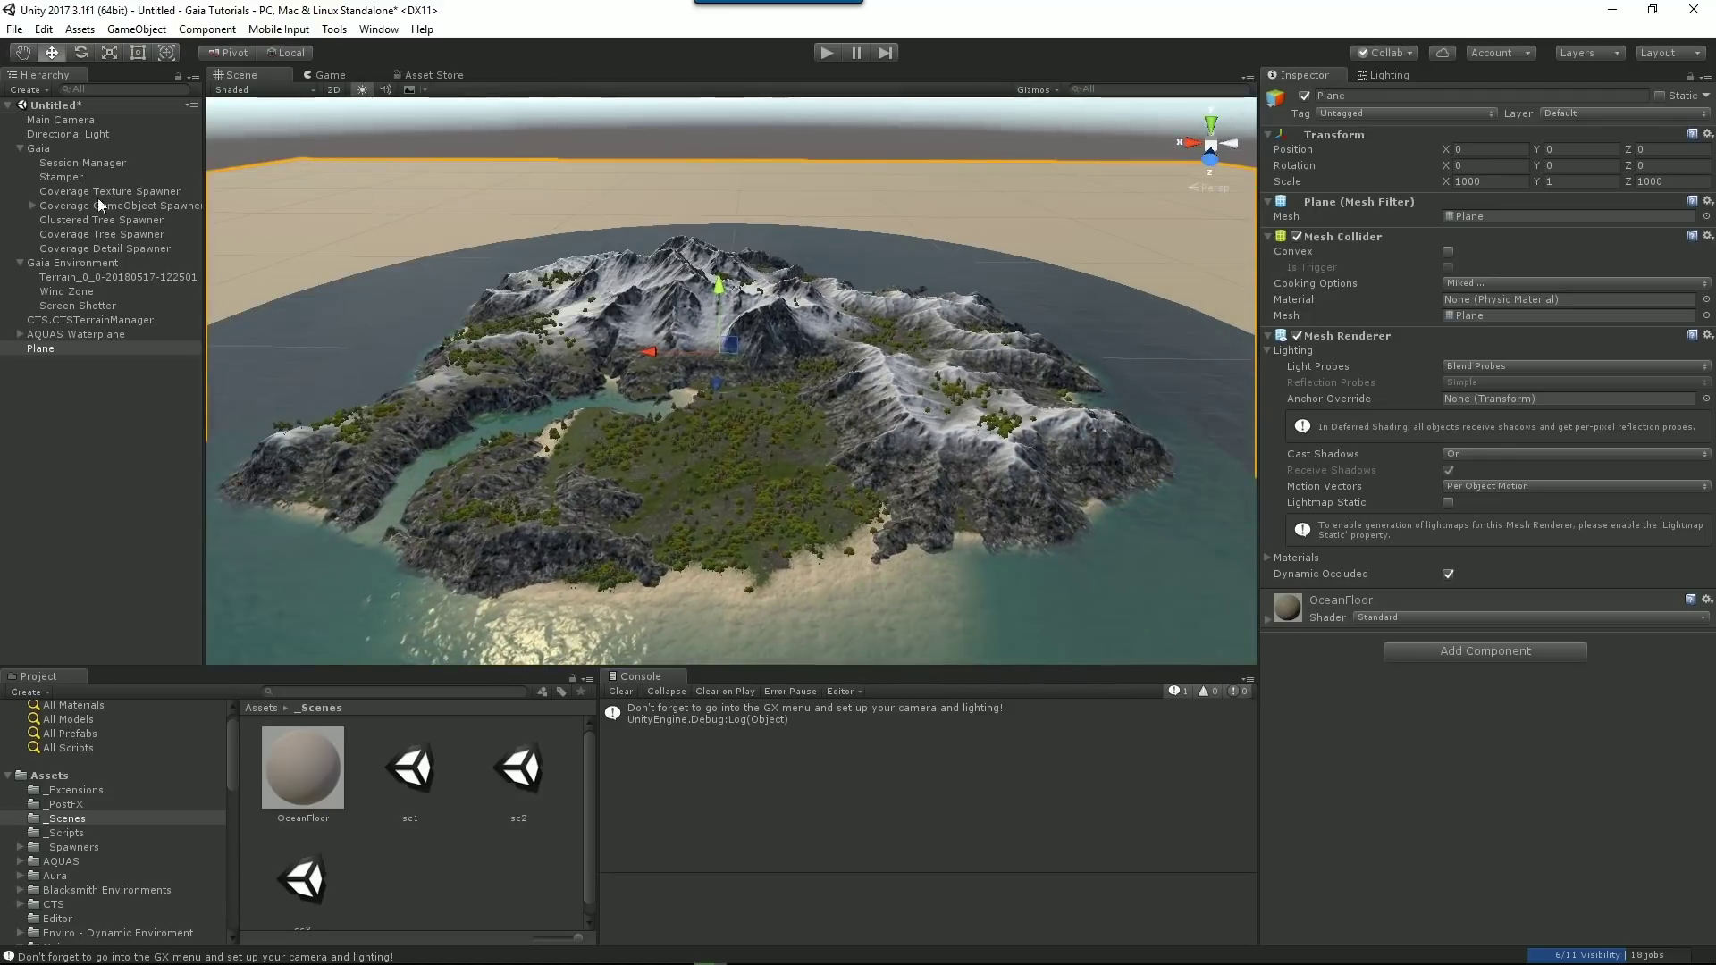
click(53, 335)
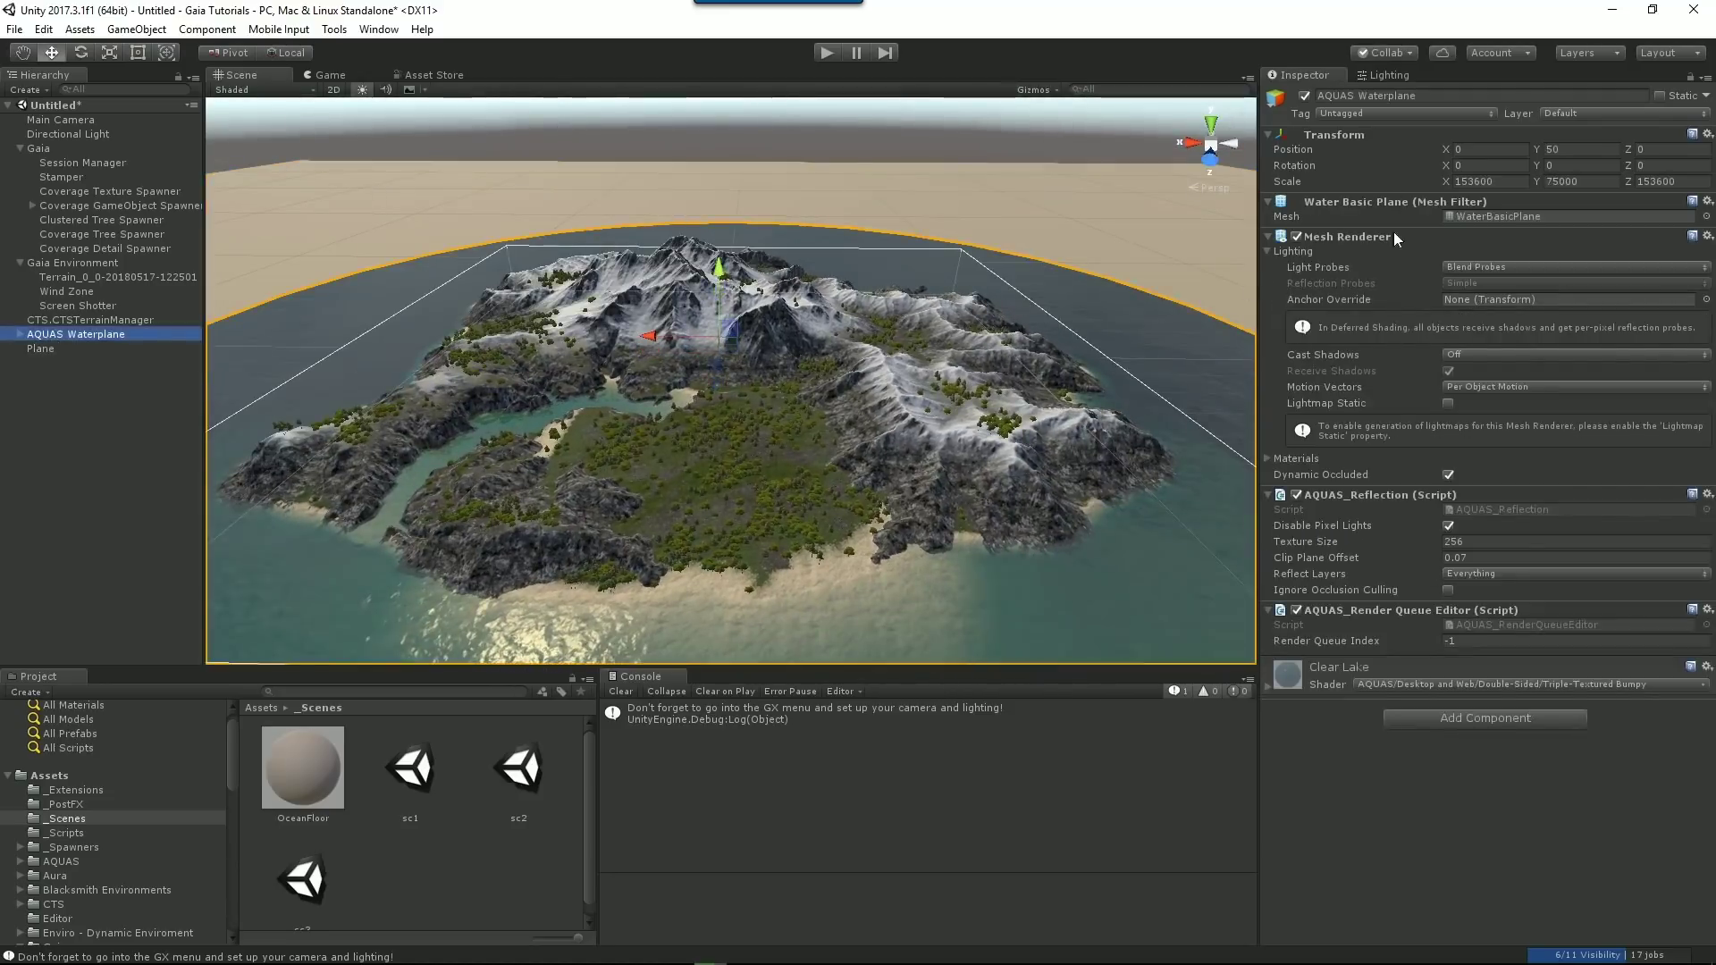
click(1470, 181)
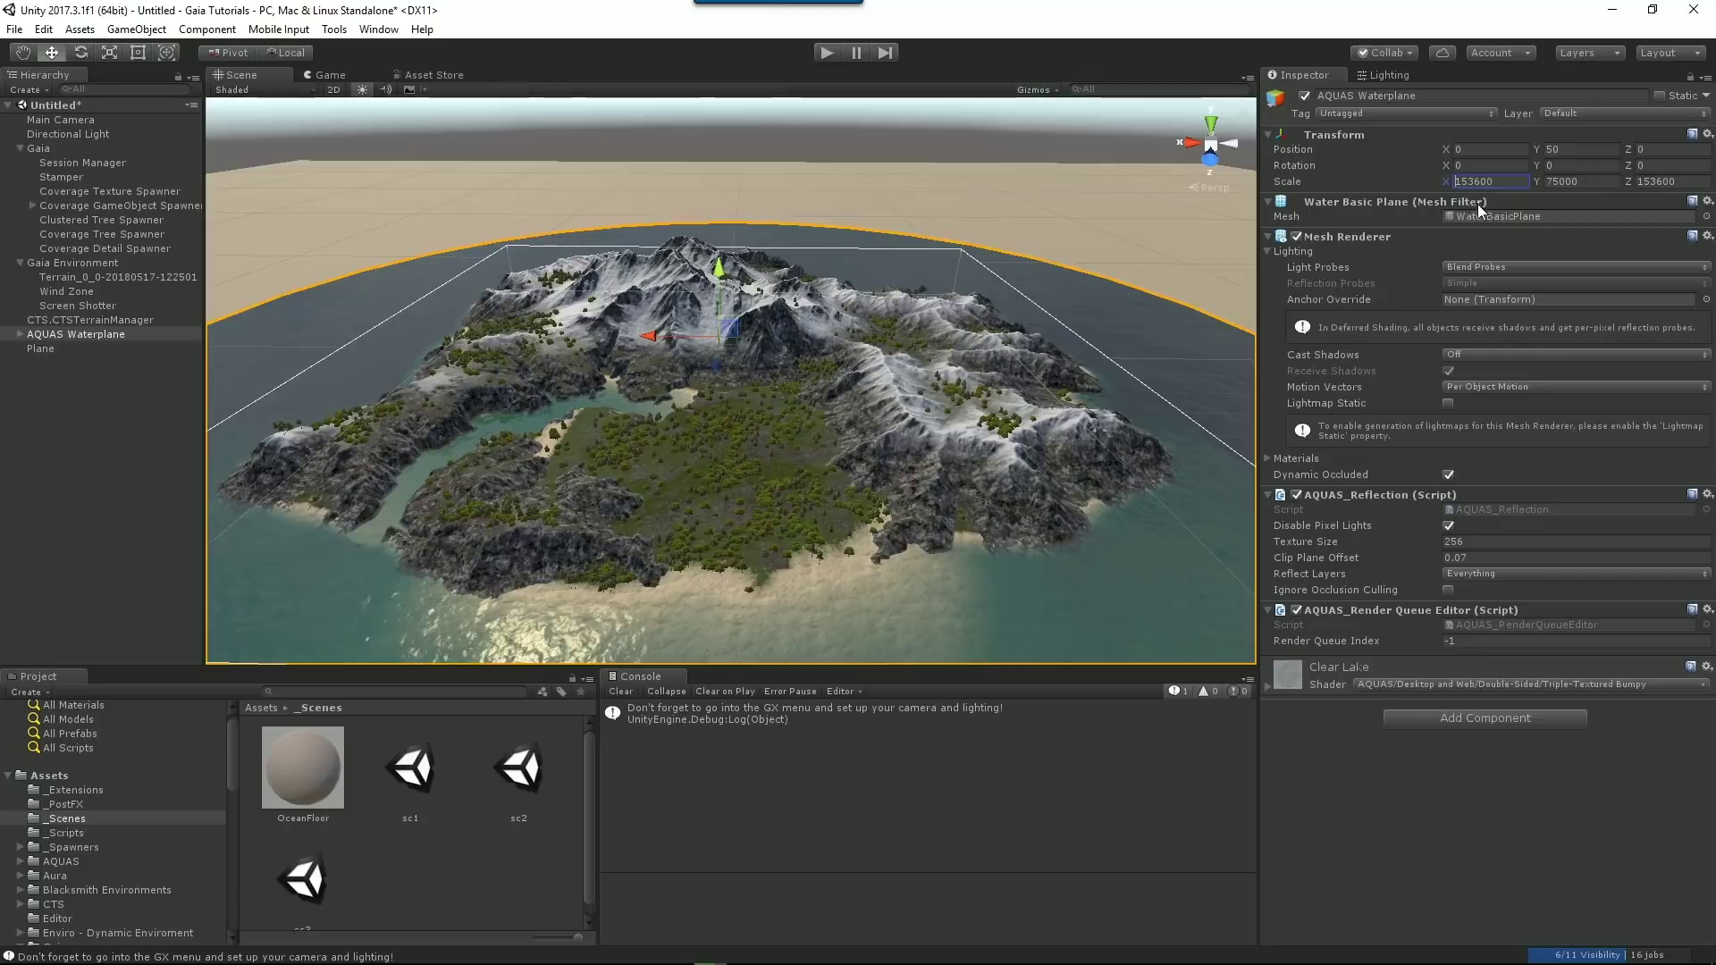
text(3)
click(1641, 182)
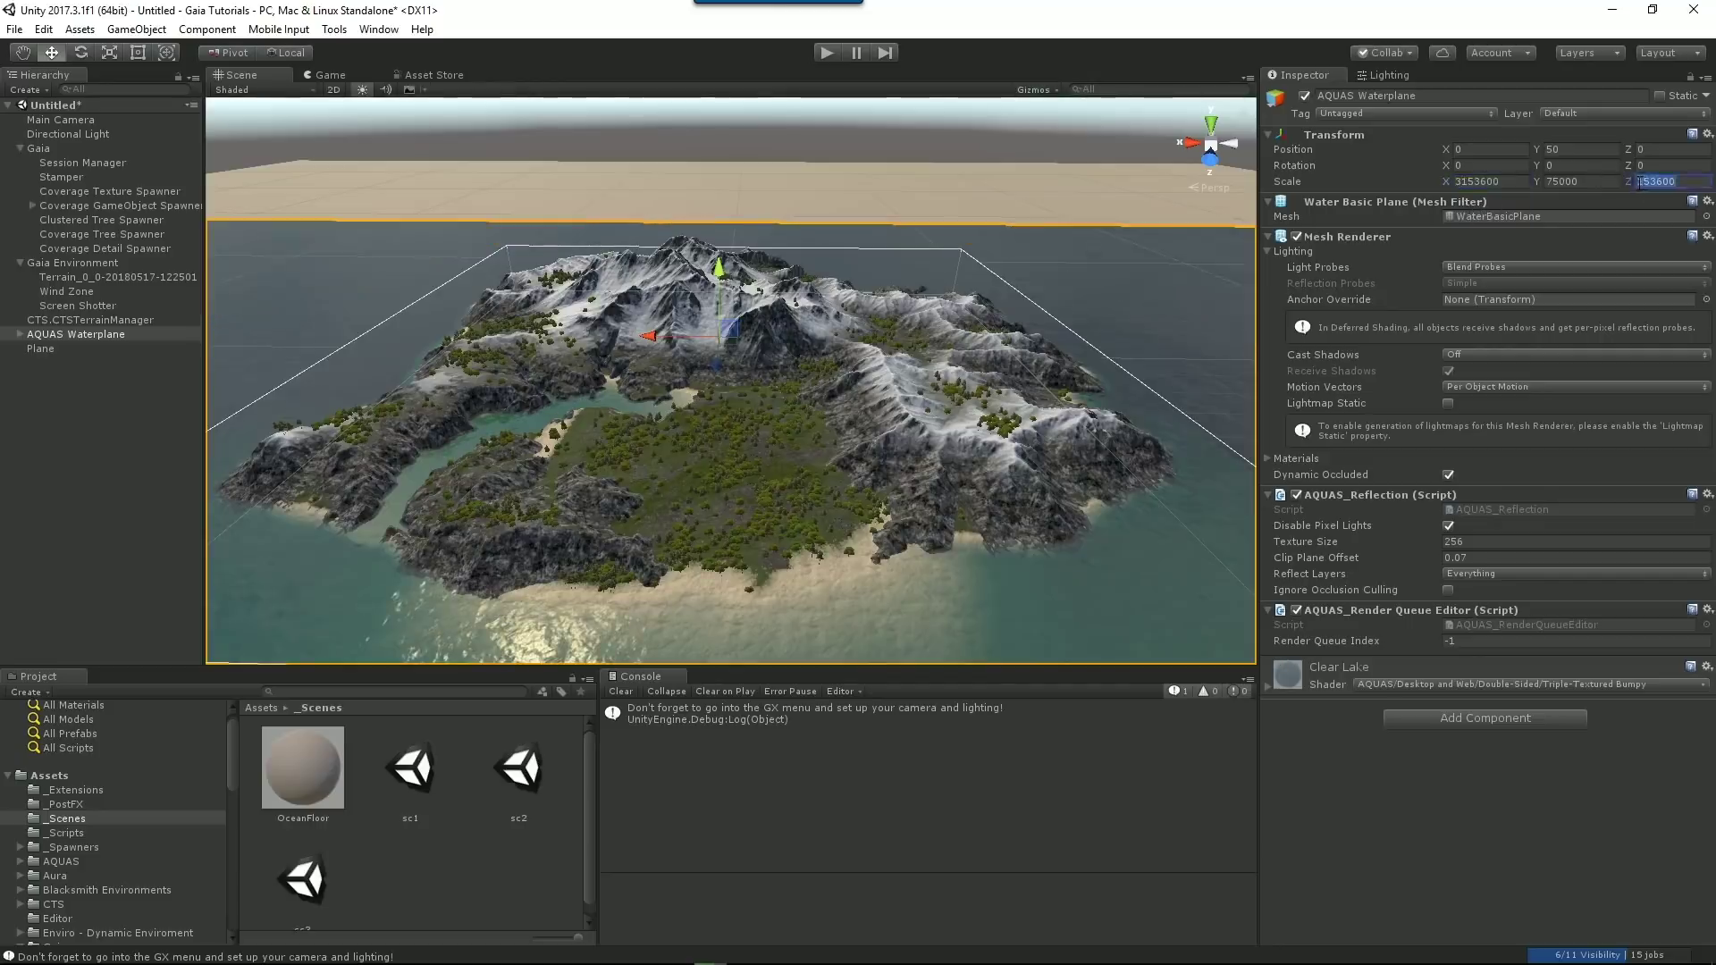
text(3)
alt+drag(1050, 291, 886, 481)
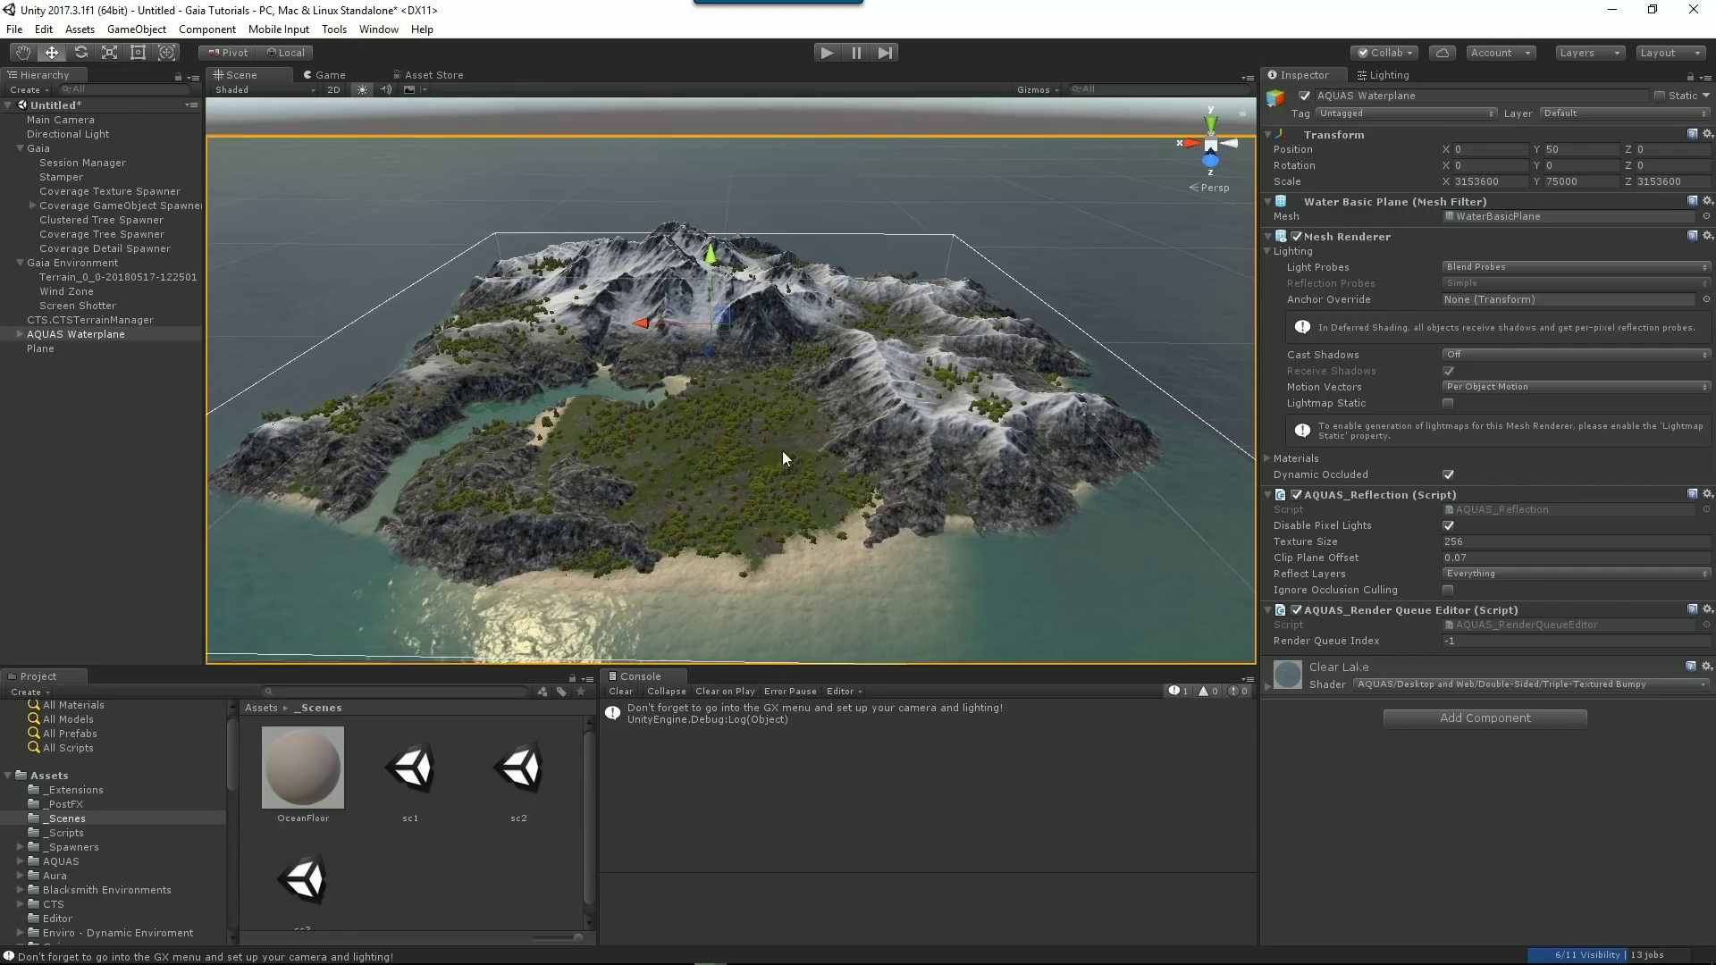
Run the scene in play mode to examine the island through the Main Camera, and stop playback.
click(175, 119)
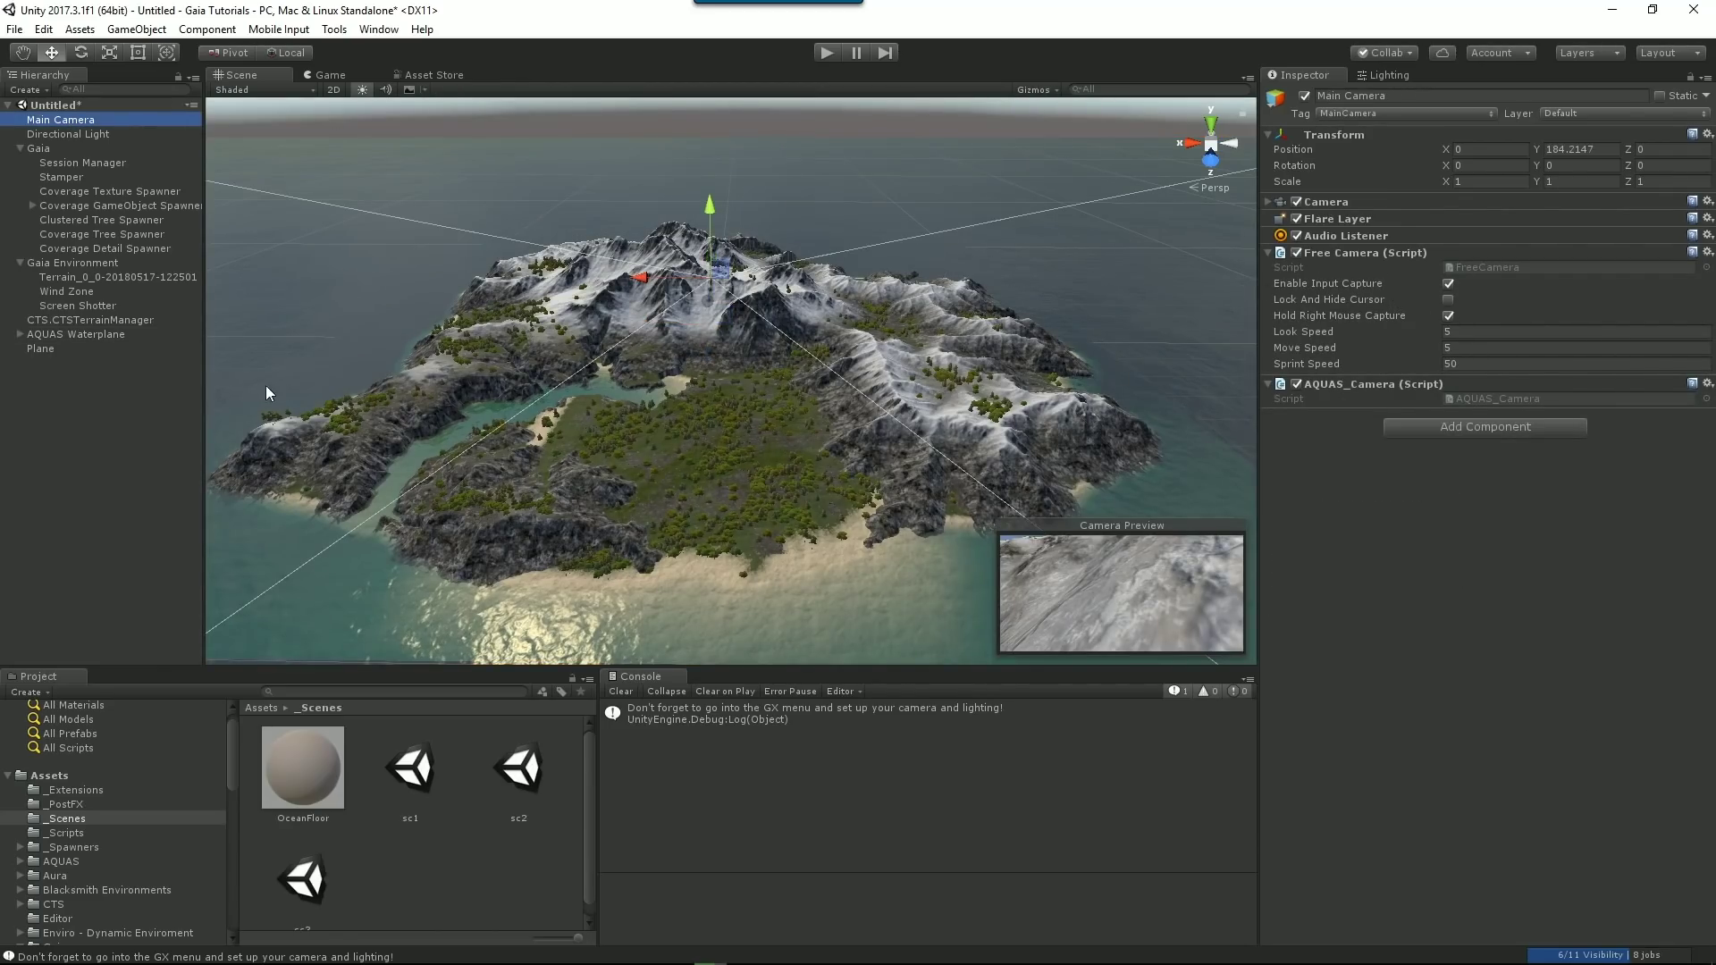
drag(0, 376, 881, 289)
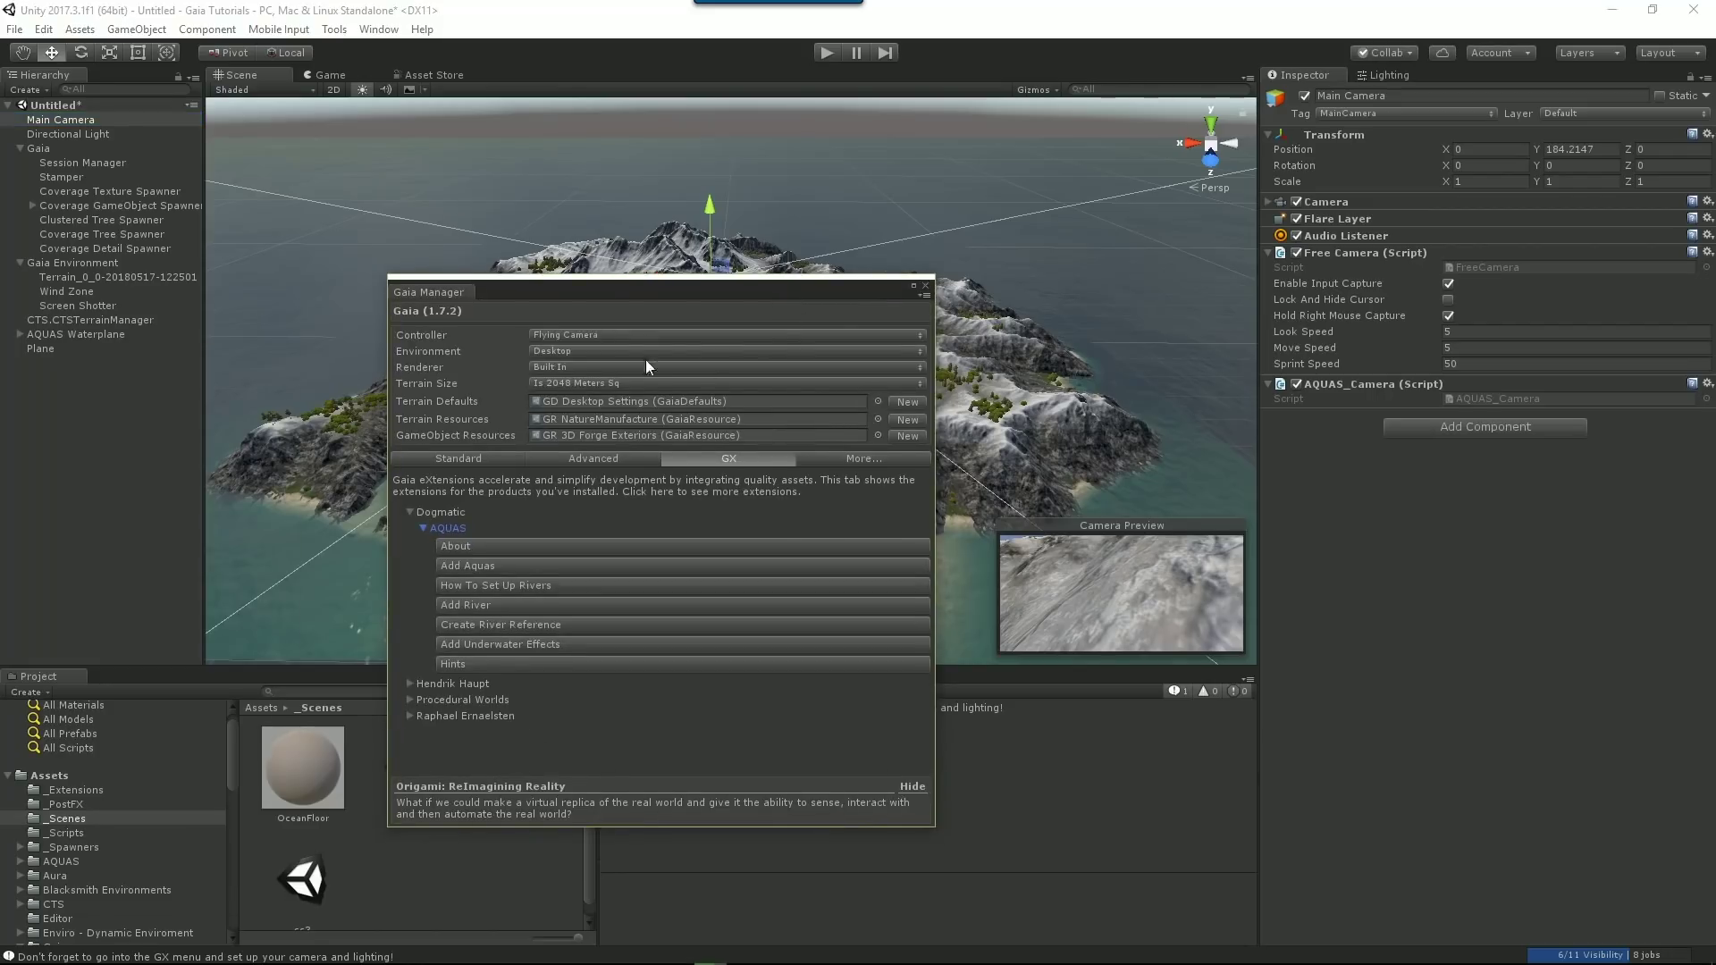
drag(652, 296, 0, 298)
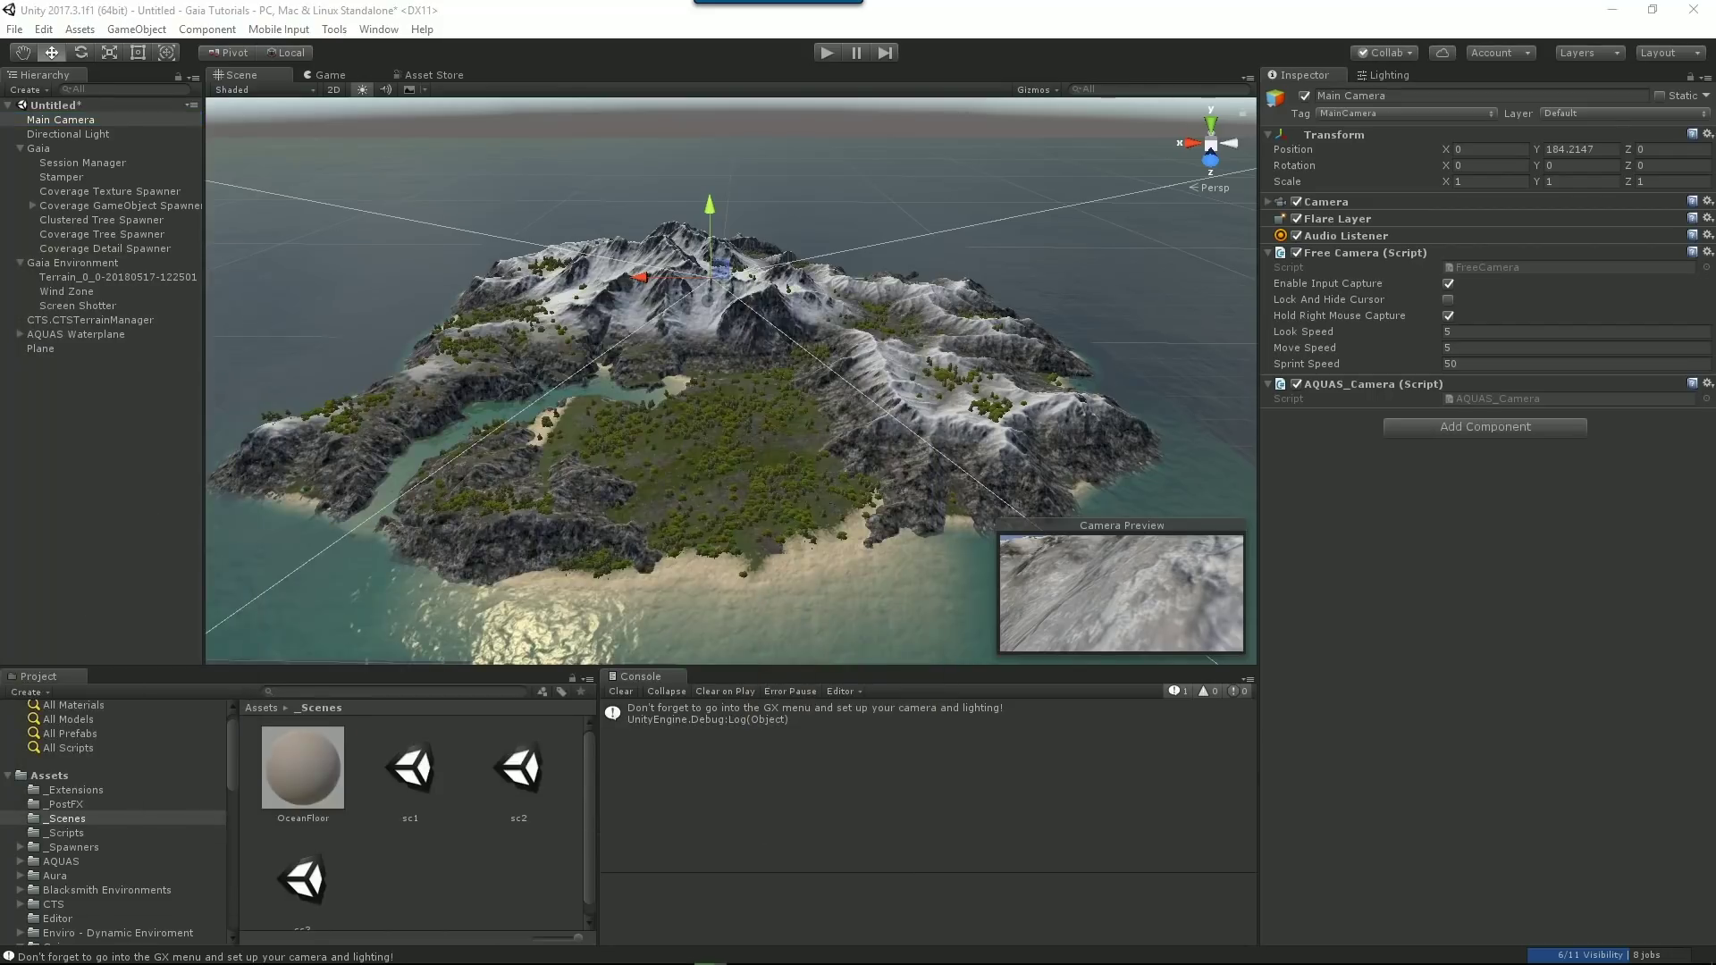
click(829, 53)
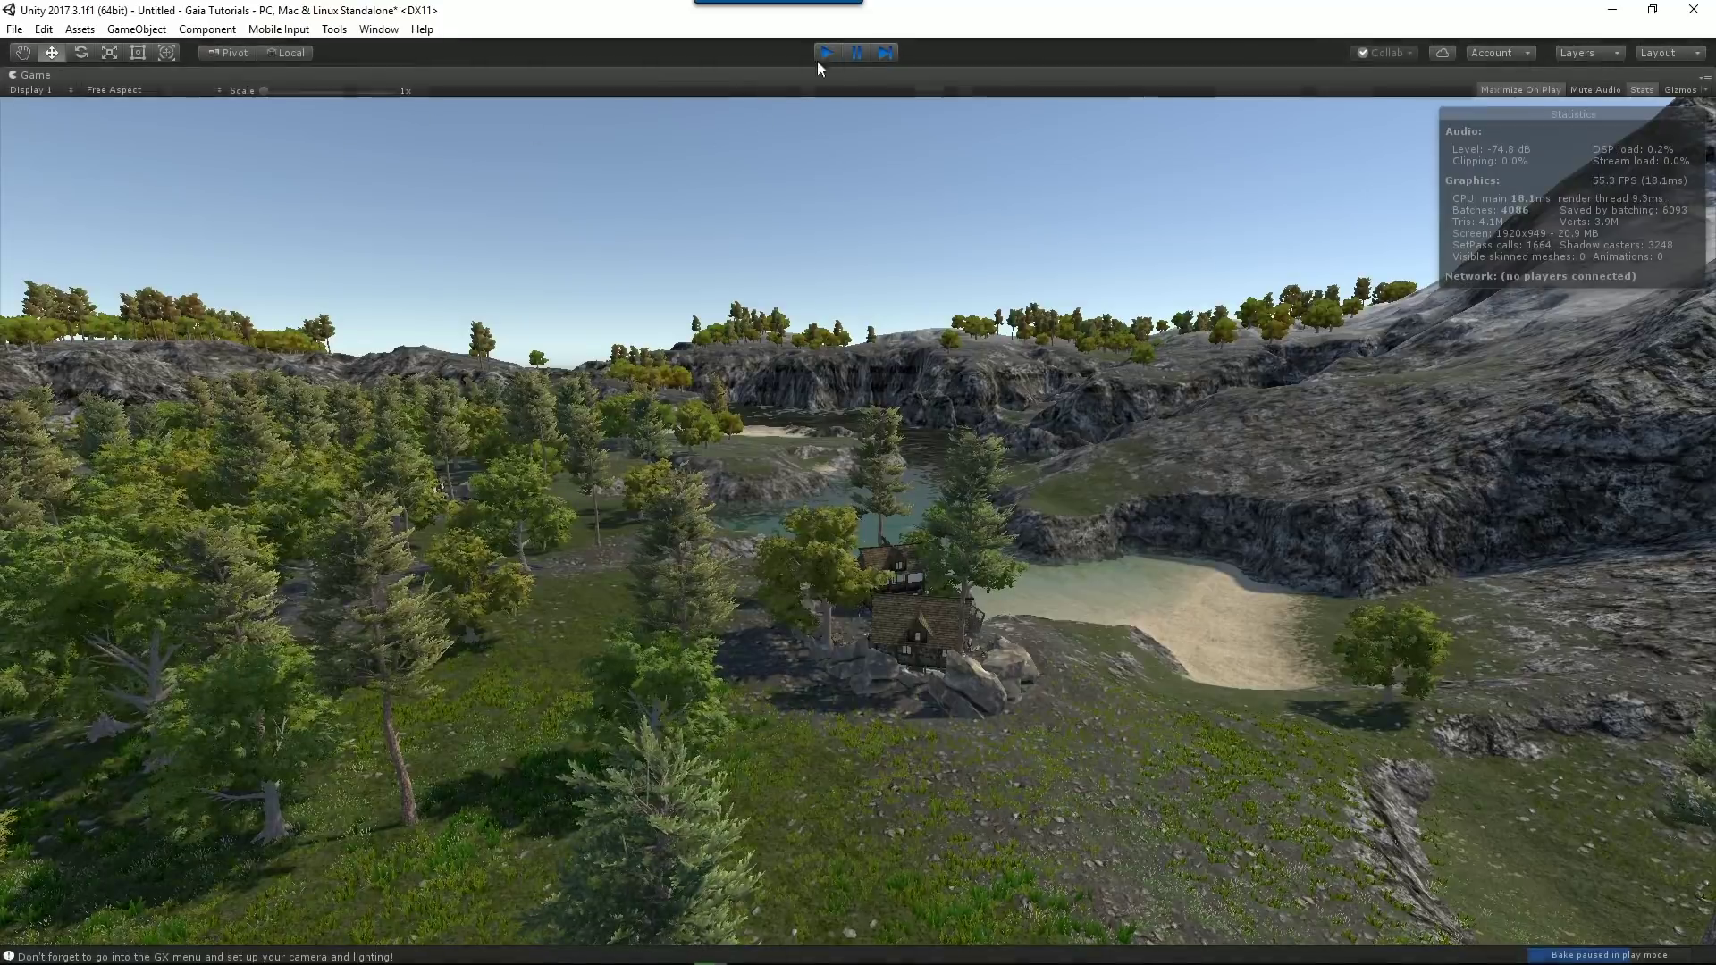
click(824, 52)
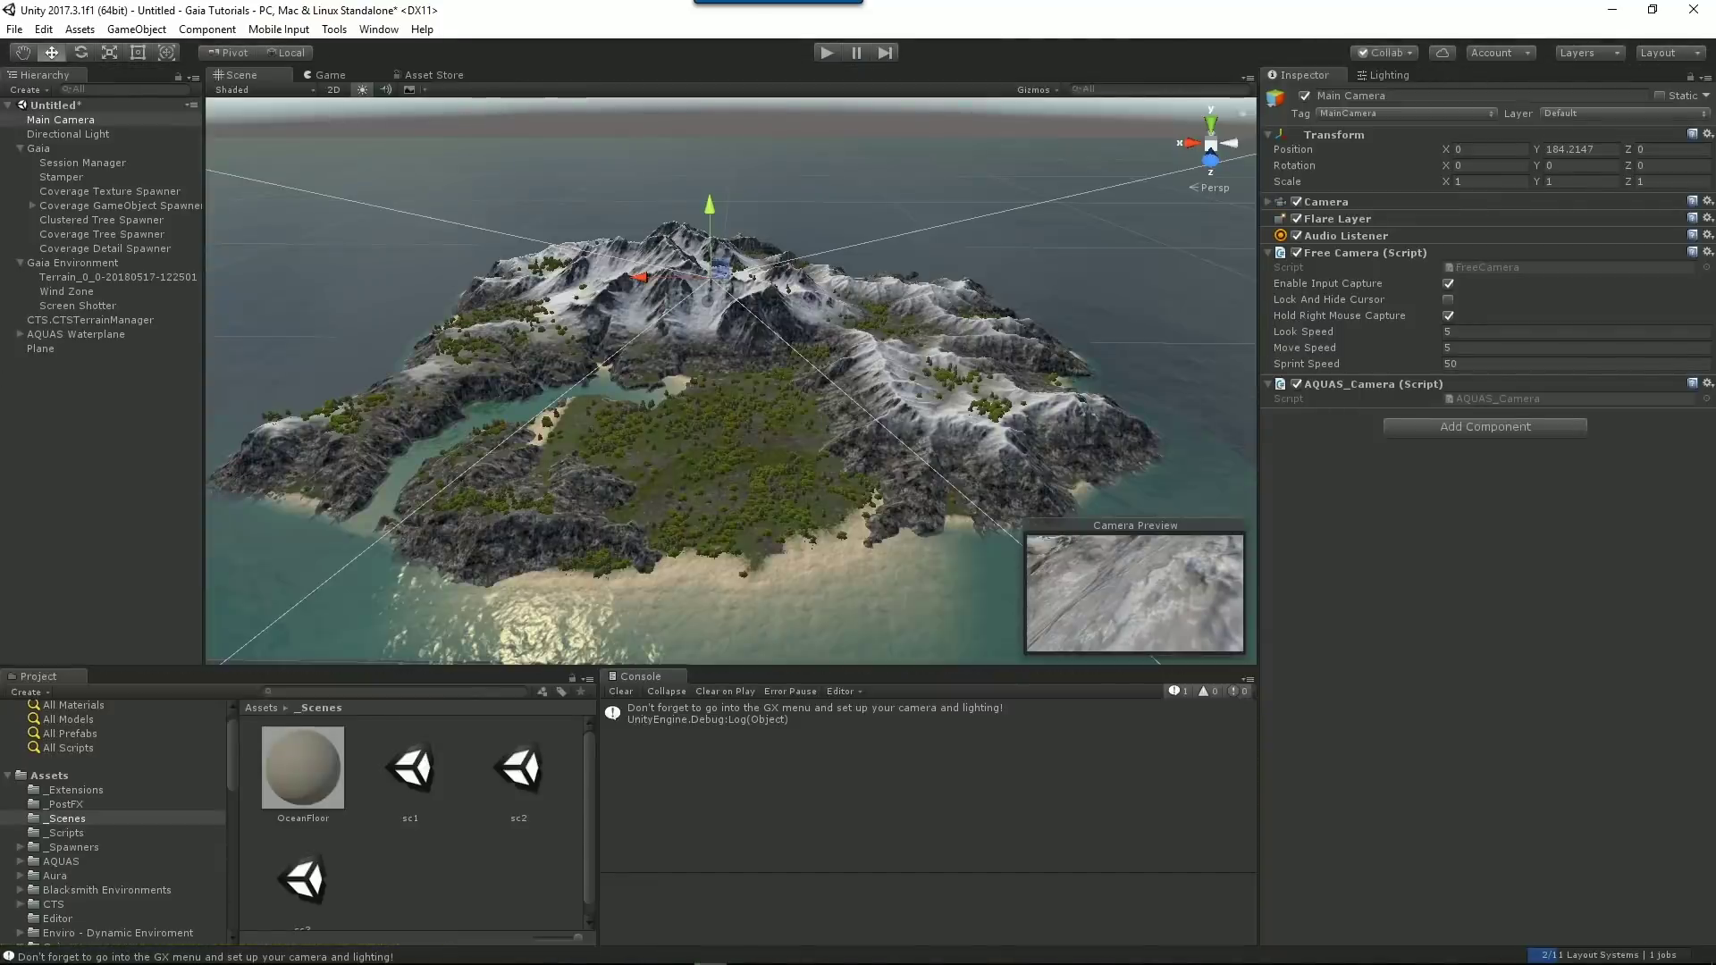
Open the Enviro - Sky and Weather extension in the Gaia Manager and try to add Enviro Sky.
key(ctrl+g)
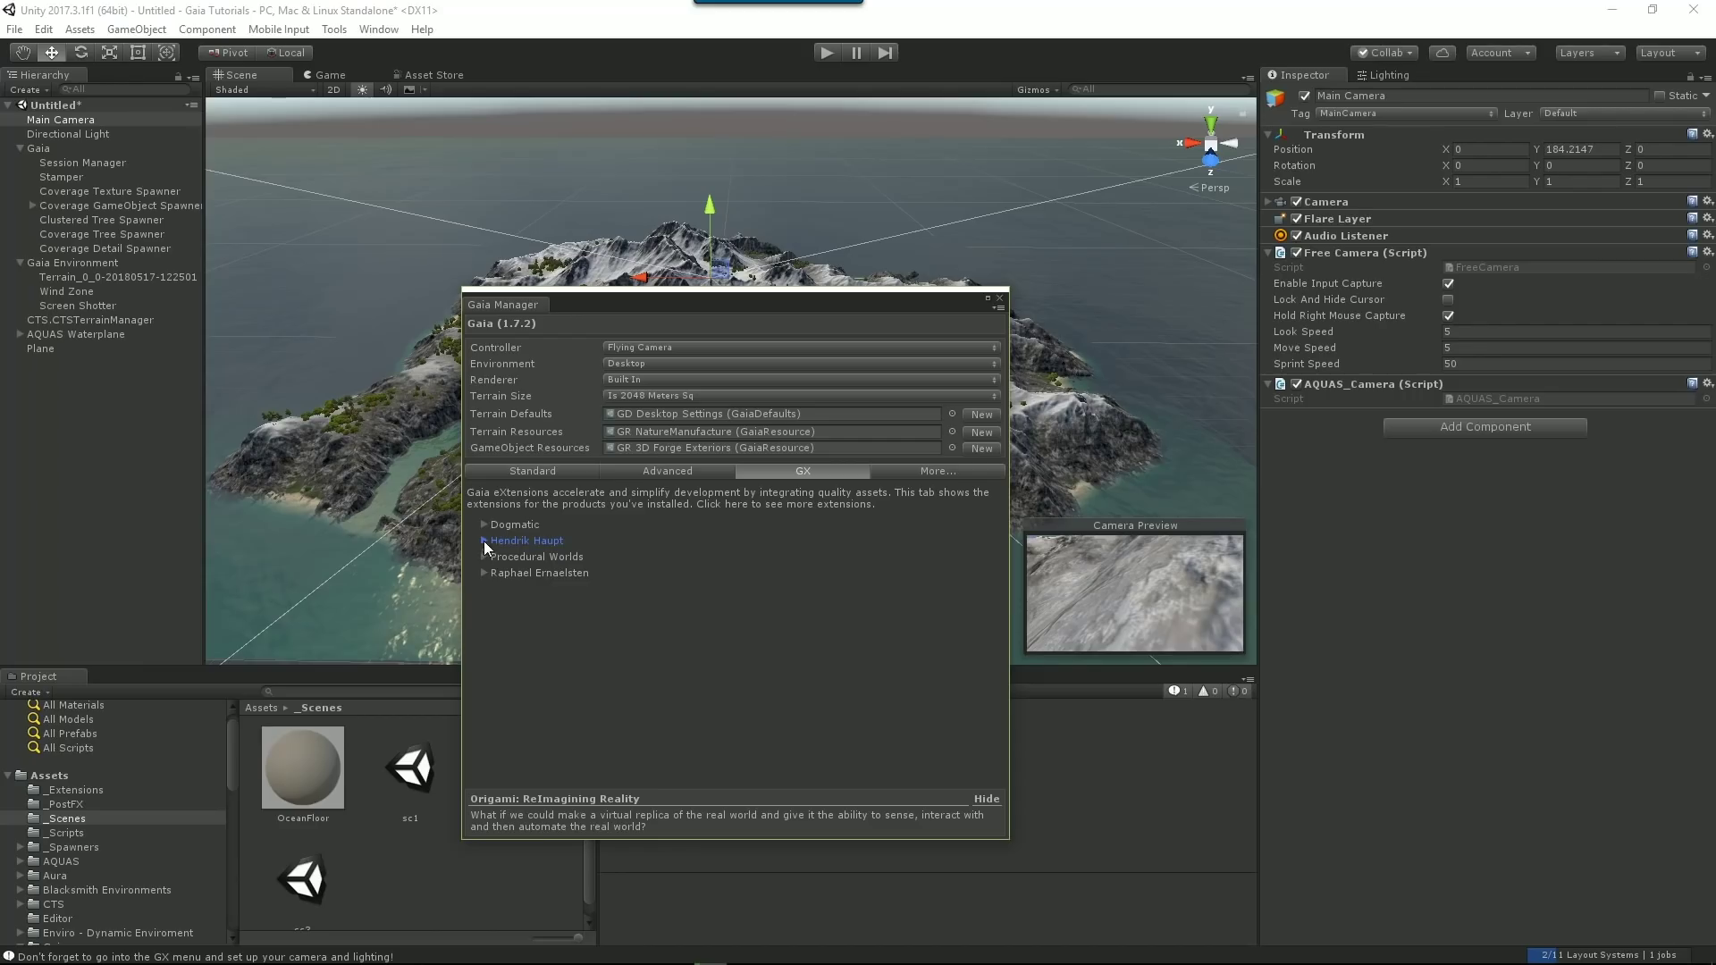
click(484, 541)
click(498, 557)
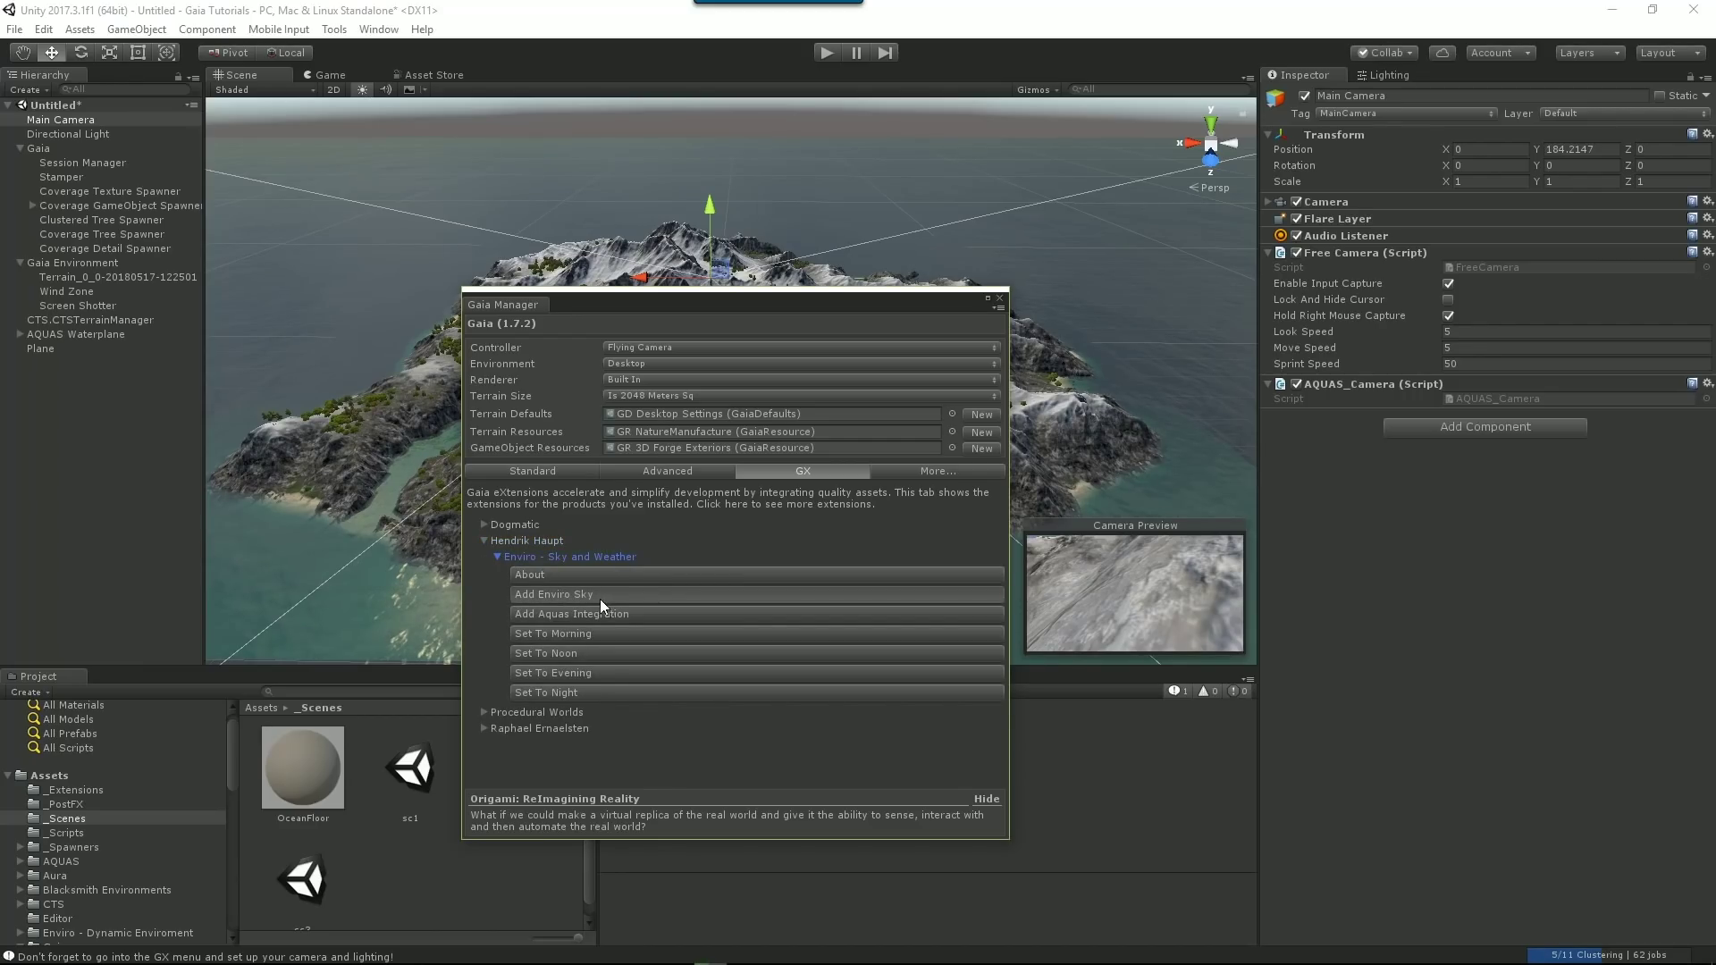
click(593, 601)
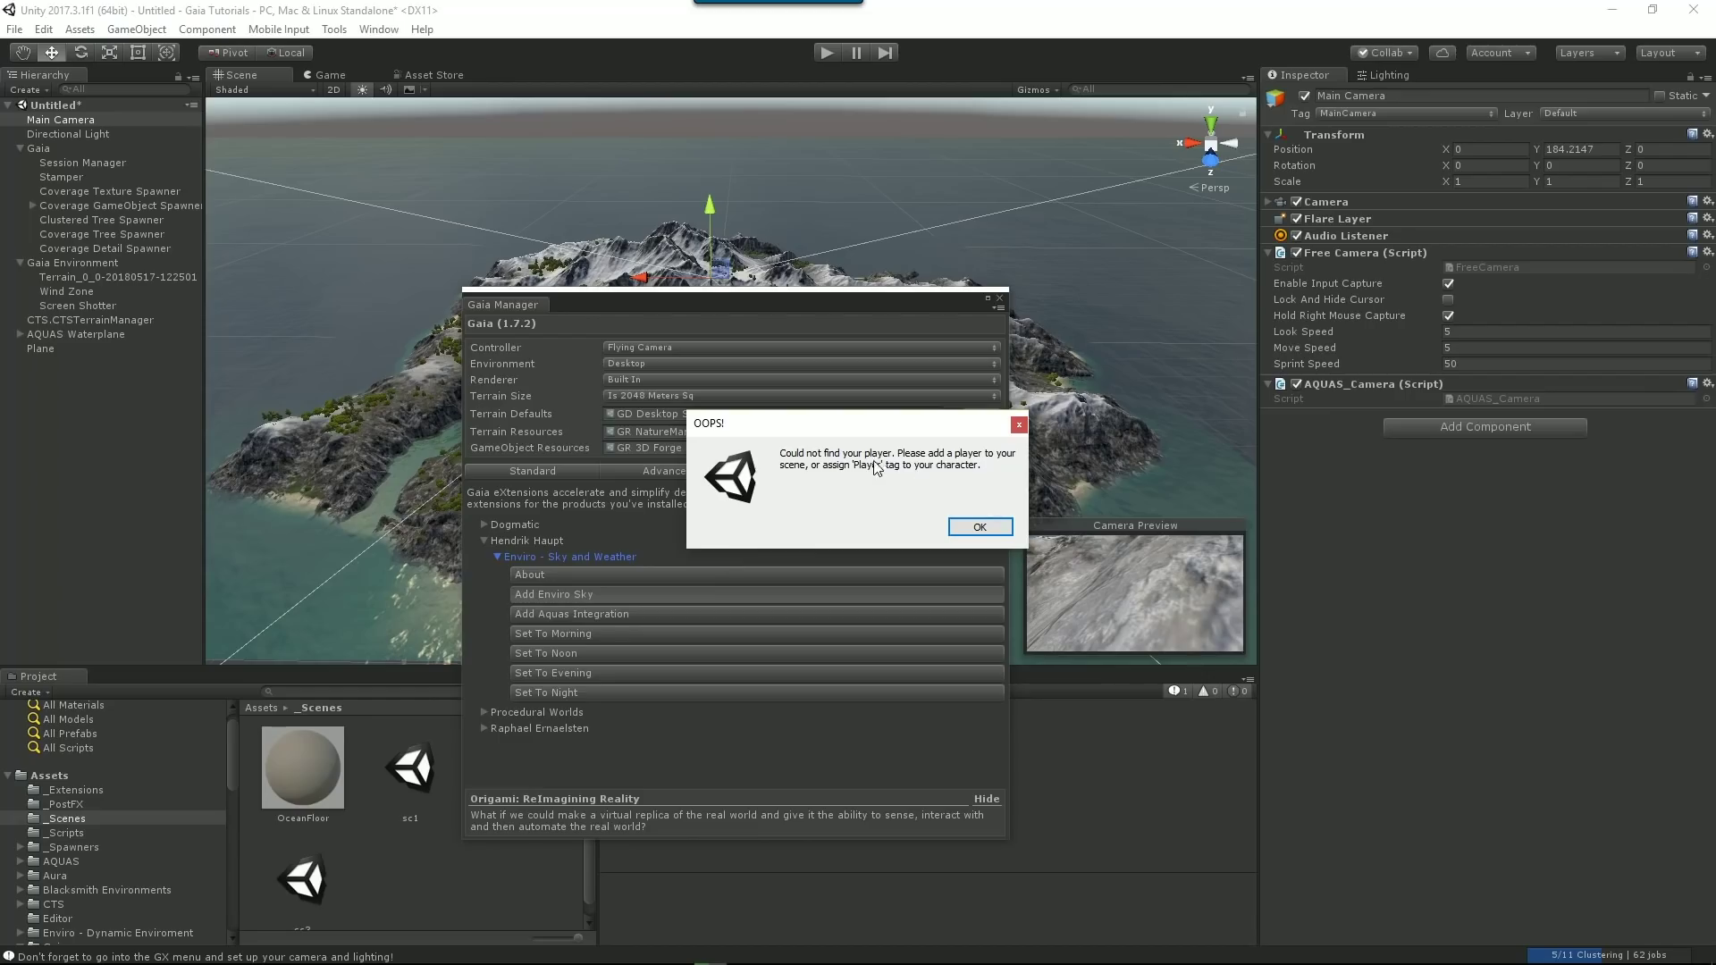
click(974, 526)
Tag the Main Camera as Player and add Enviro Sky to the scene.
click(1367, 113)
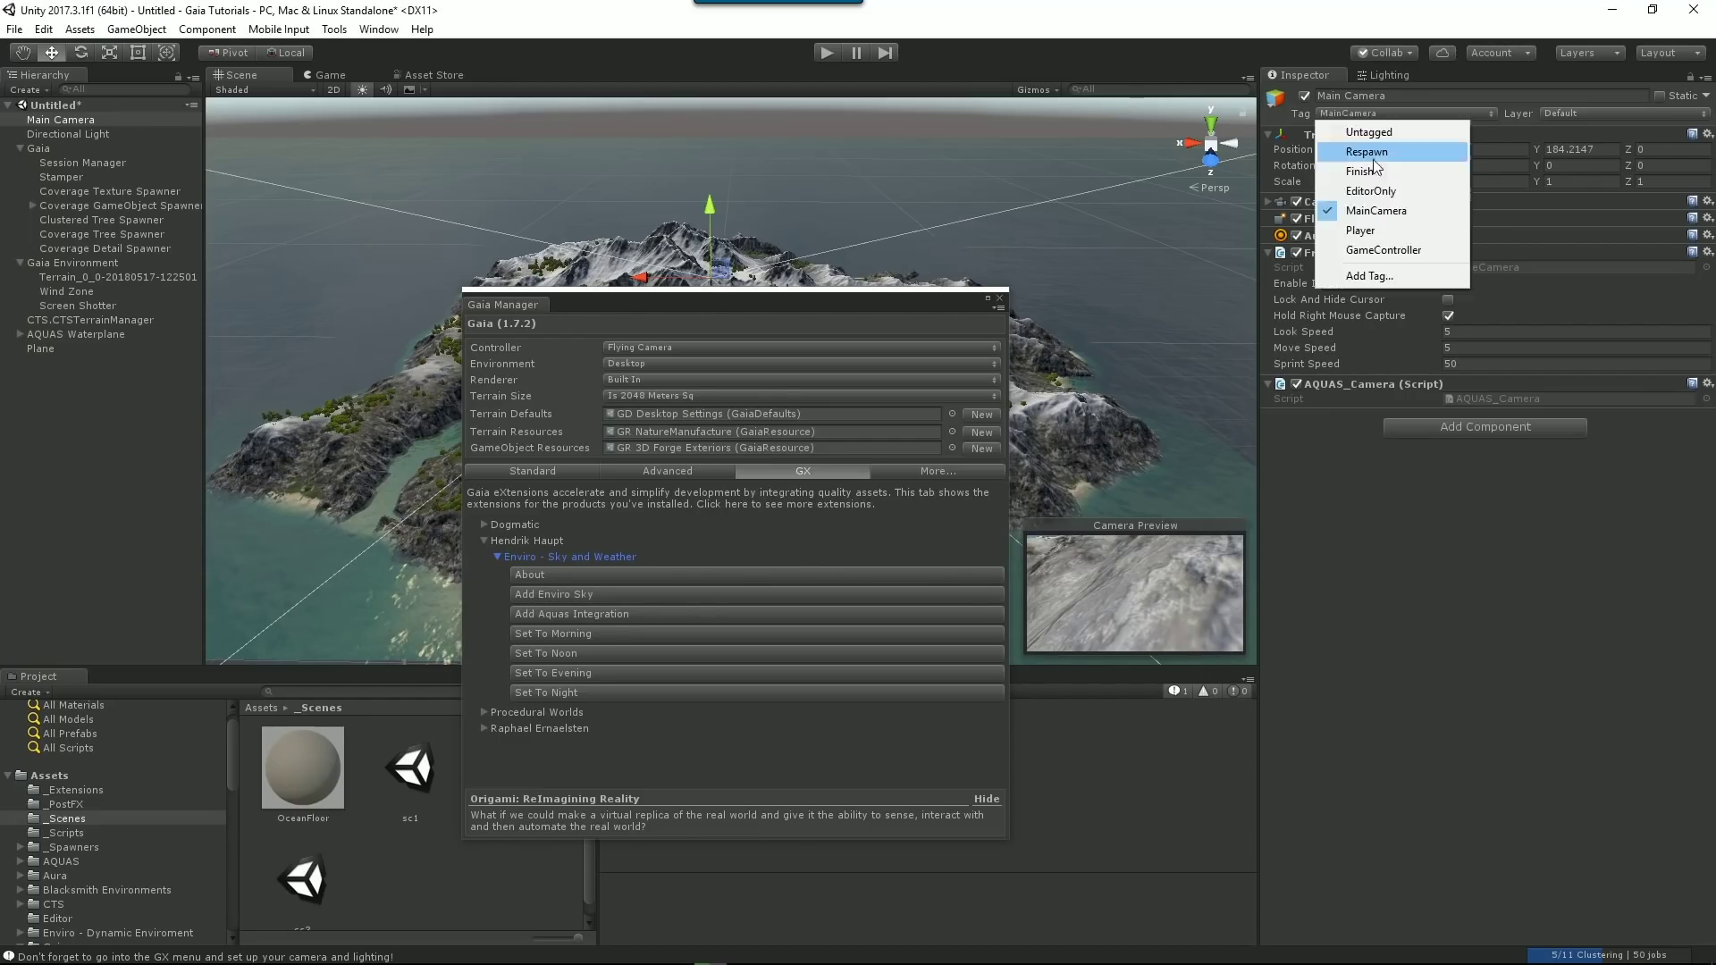
click(1368, 229)
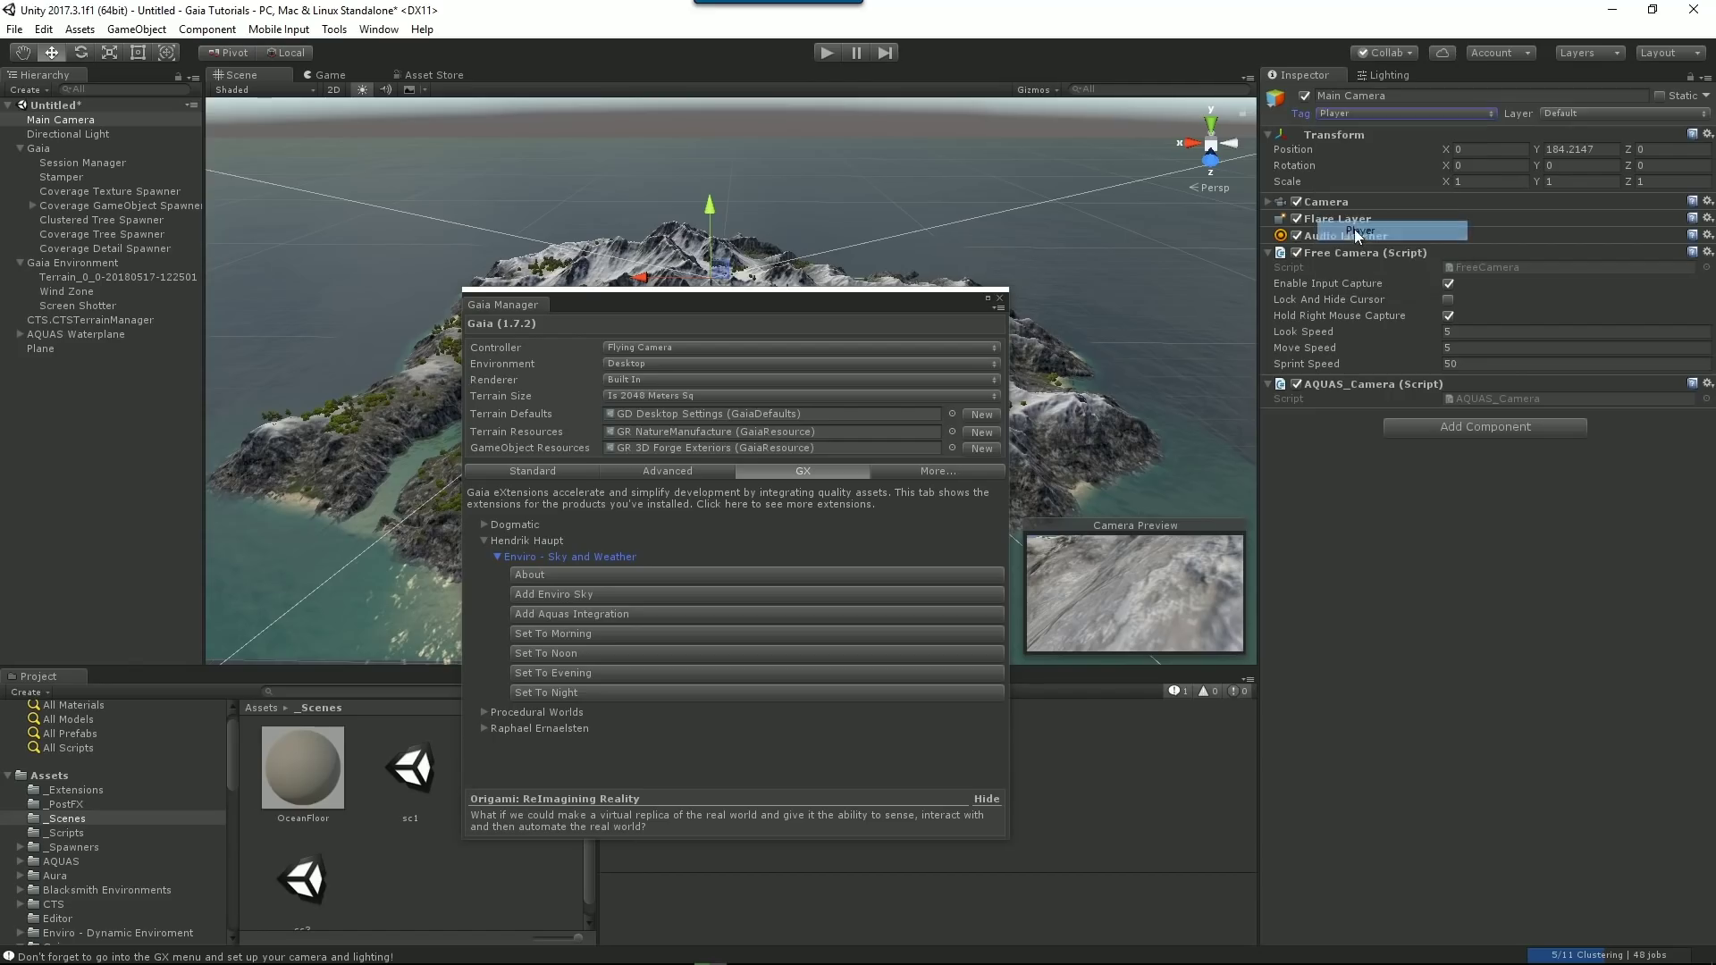
click(594, 593)
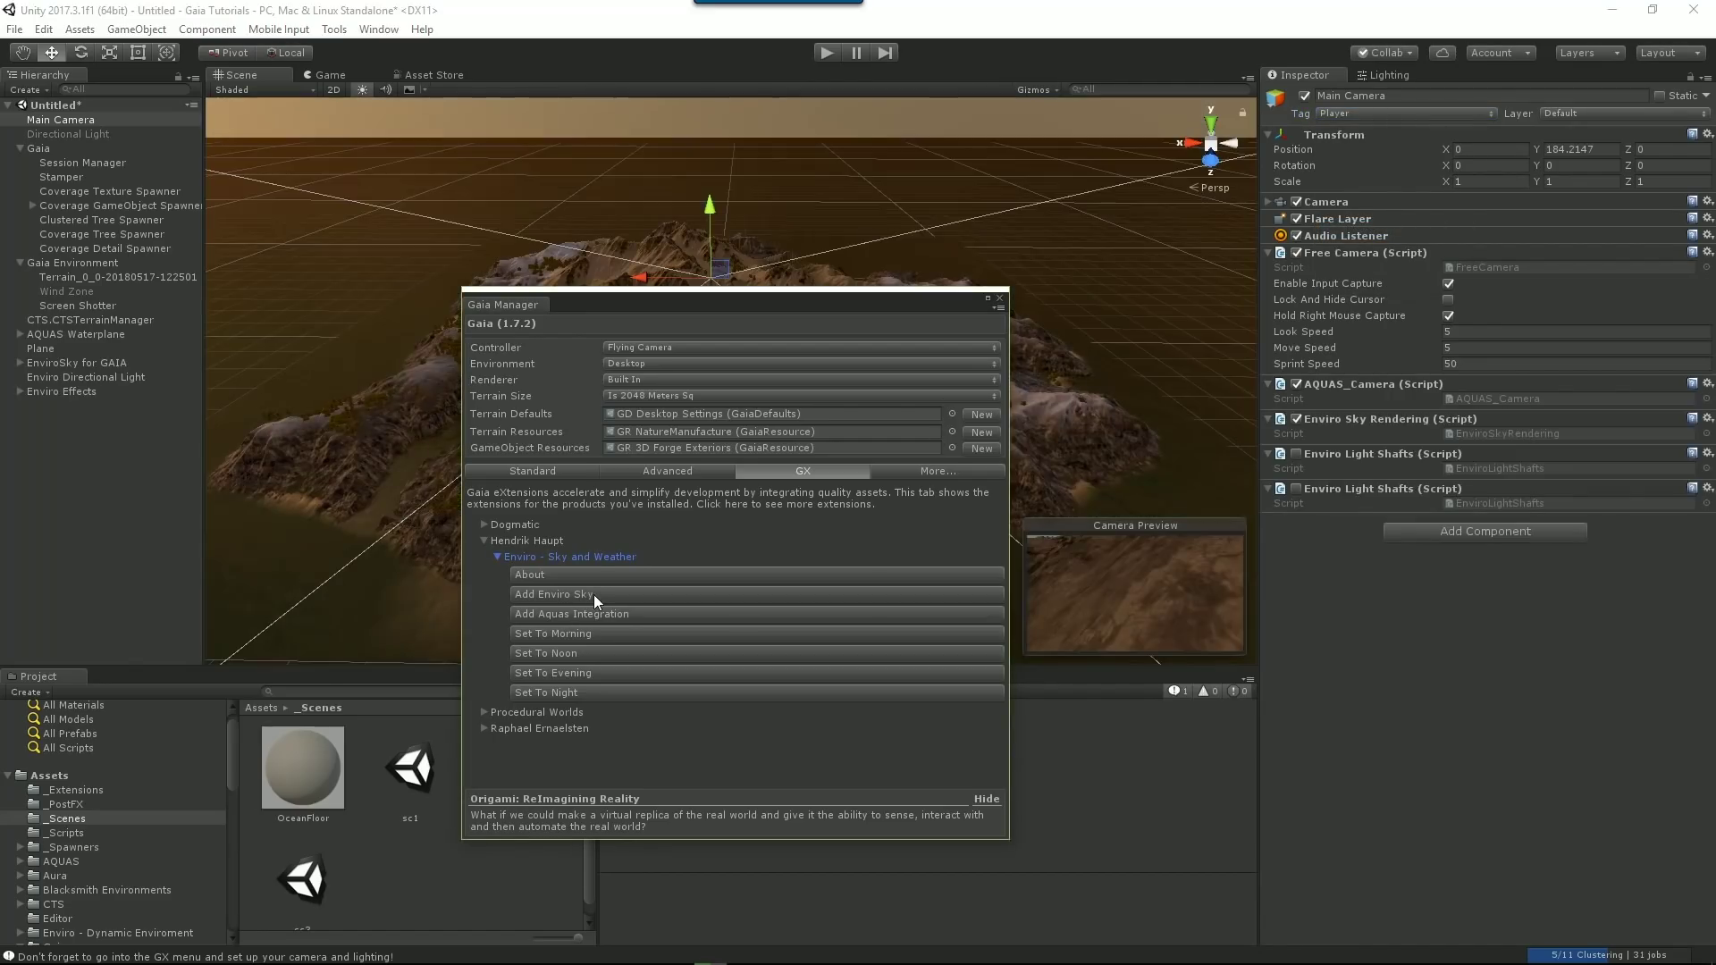
Restore the Main Camera's tag to MainCamera and set the Enviro sky to noon from the Gaia Manager.
click(1396, 113)
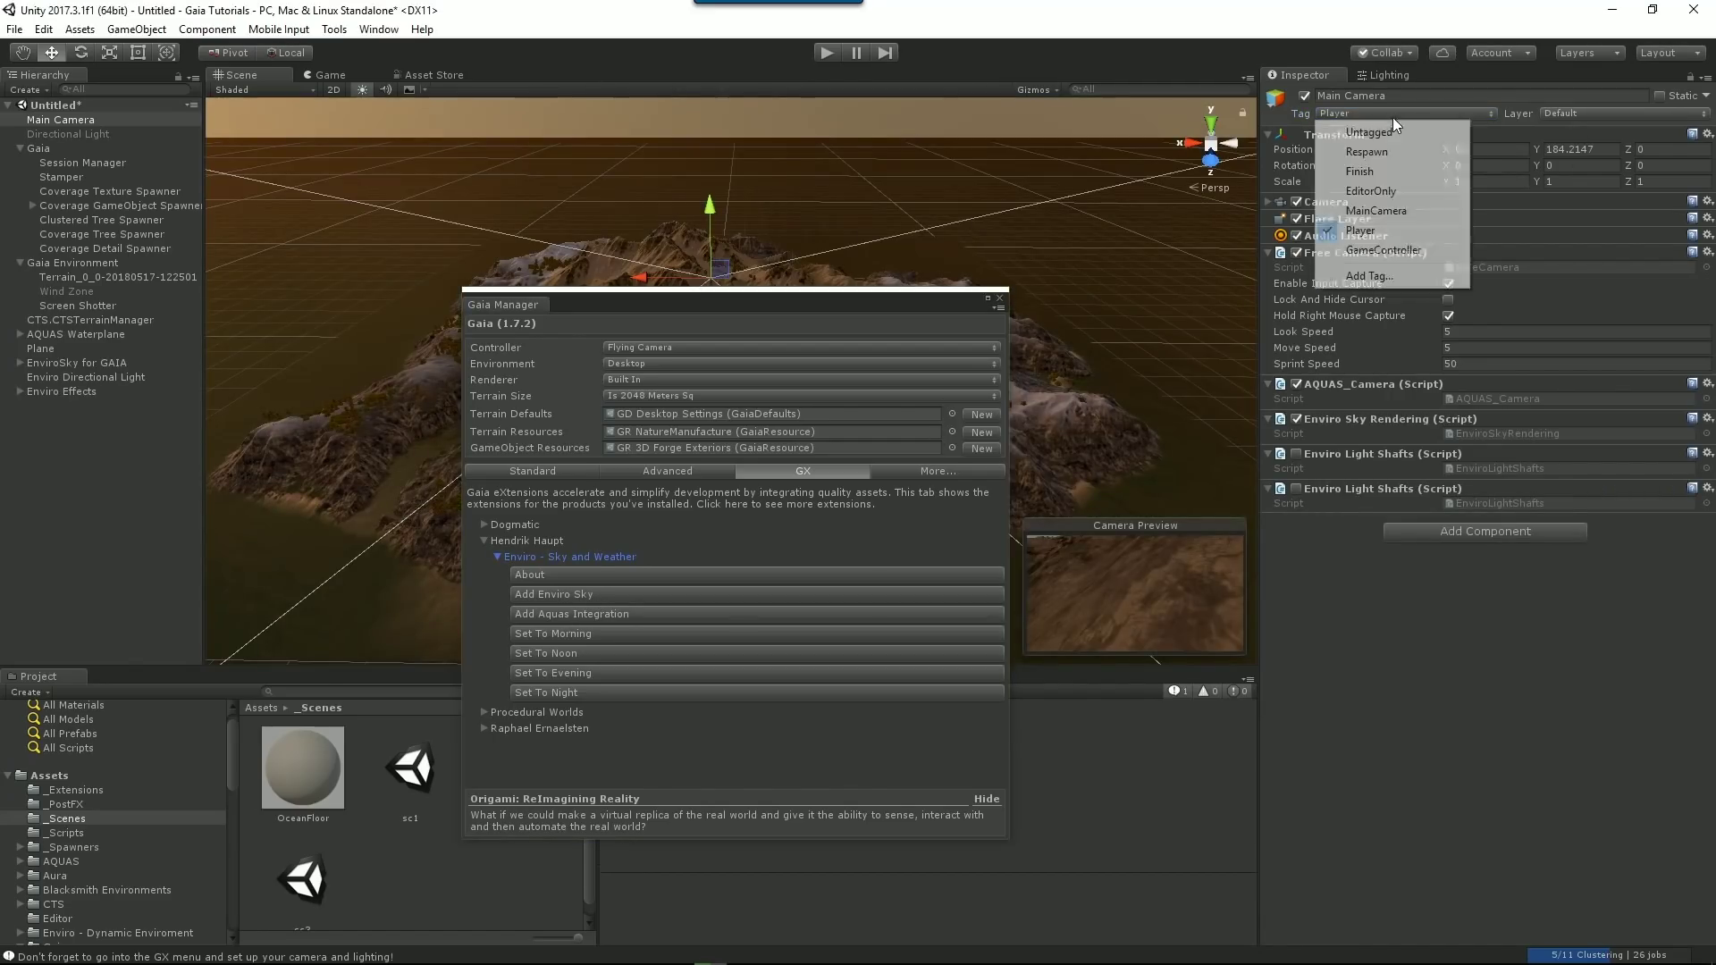
click(1376, 211)
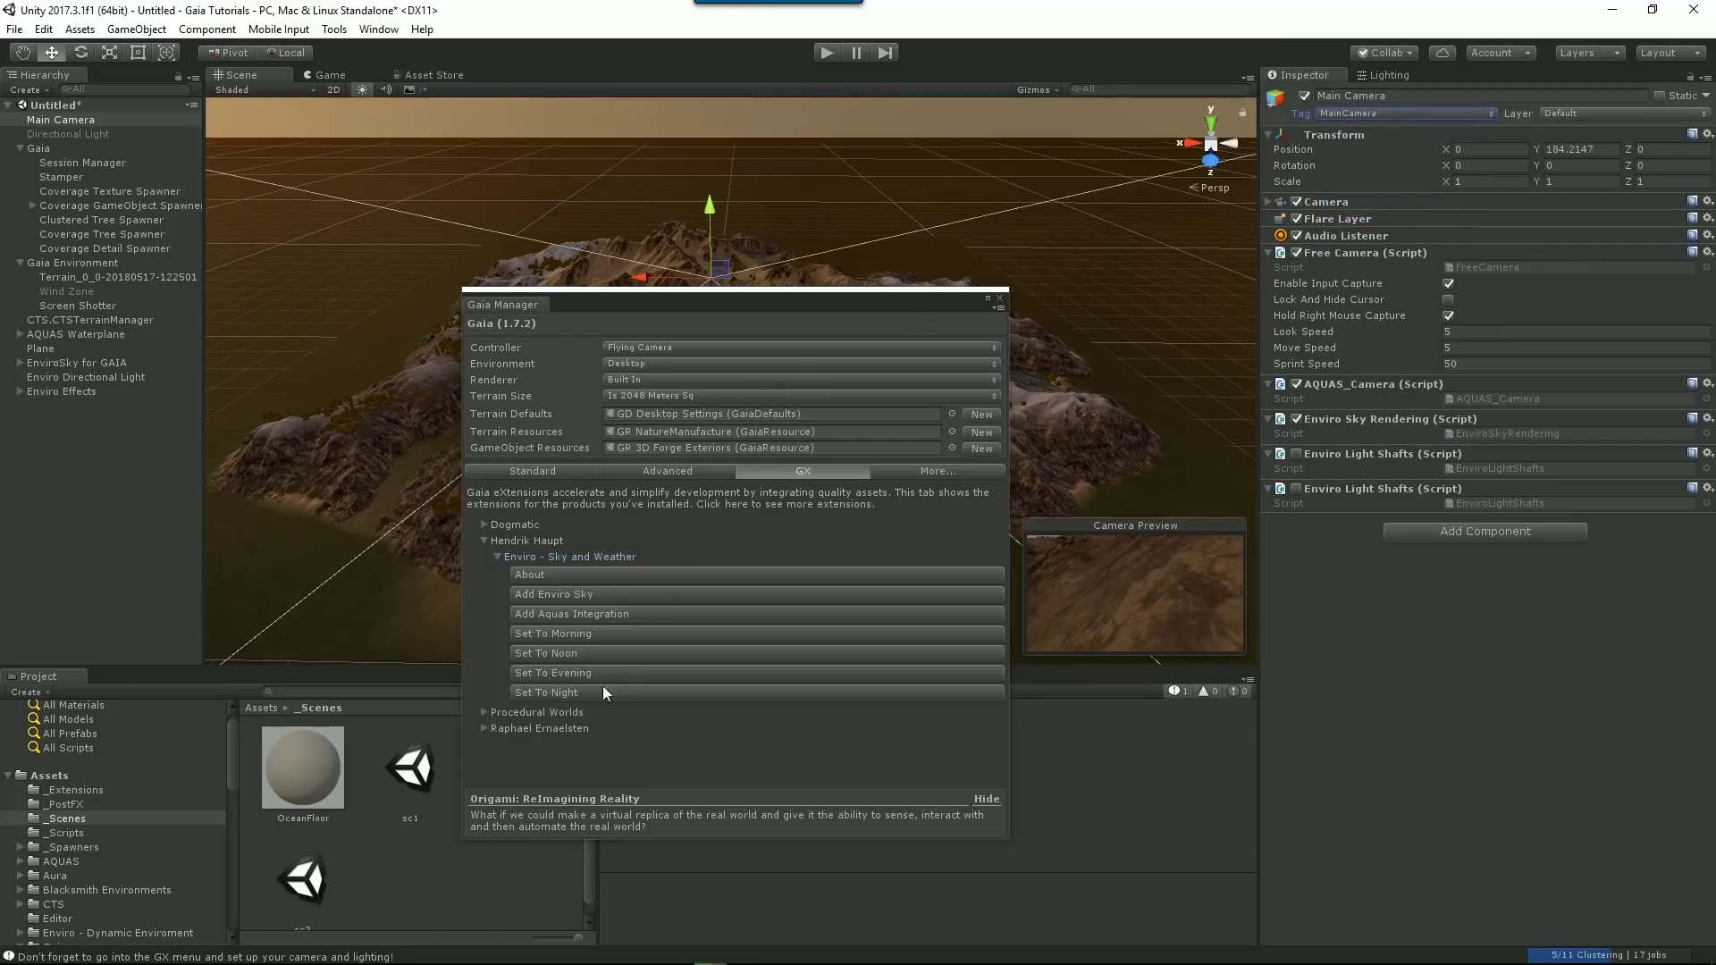
click(570, 653)
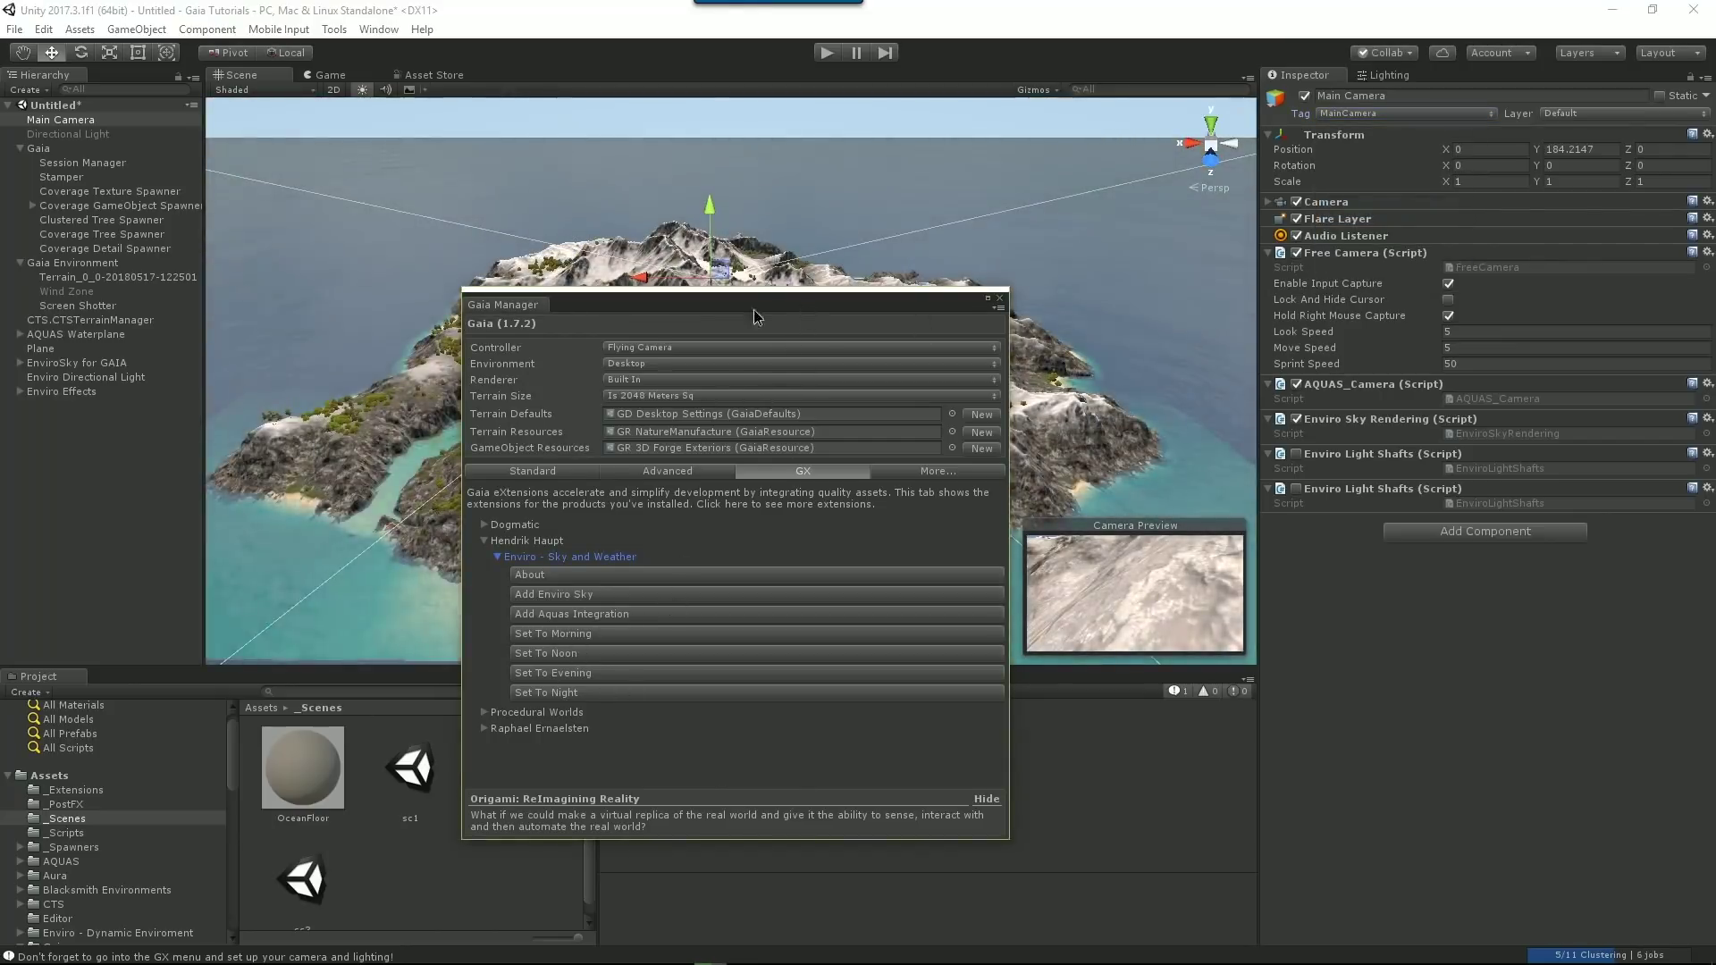
drag(753, 304, 611, 292)
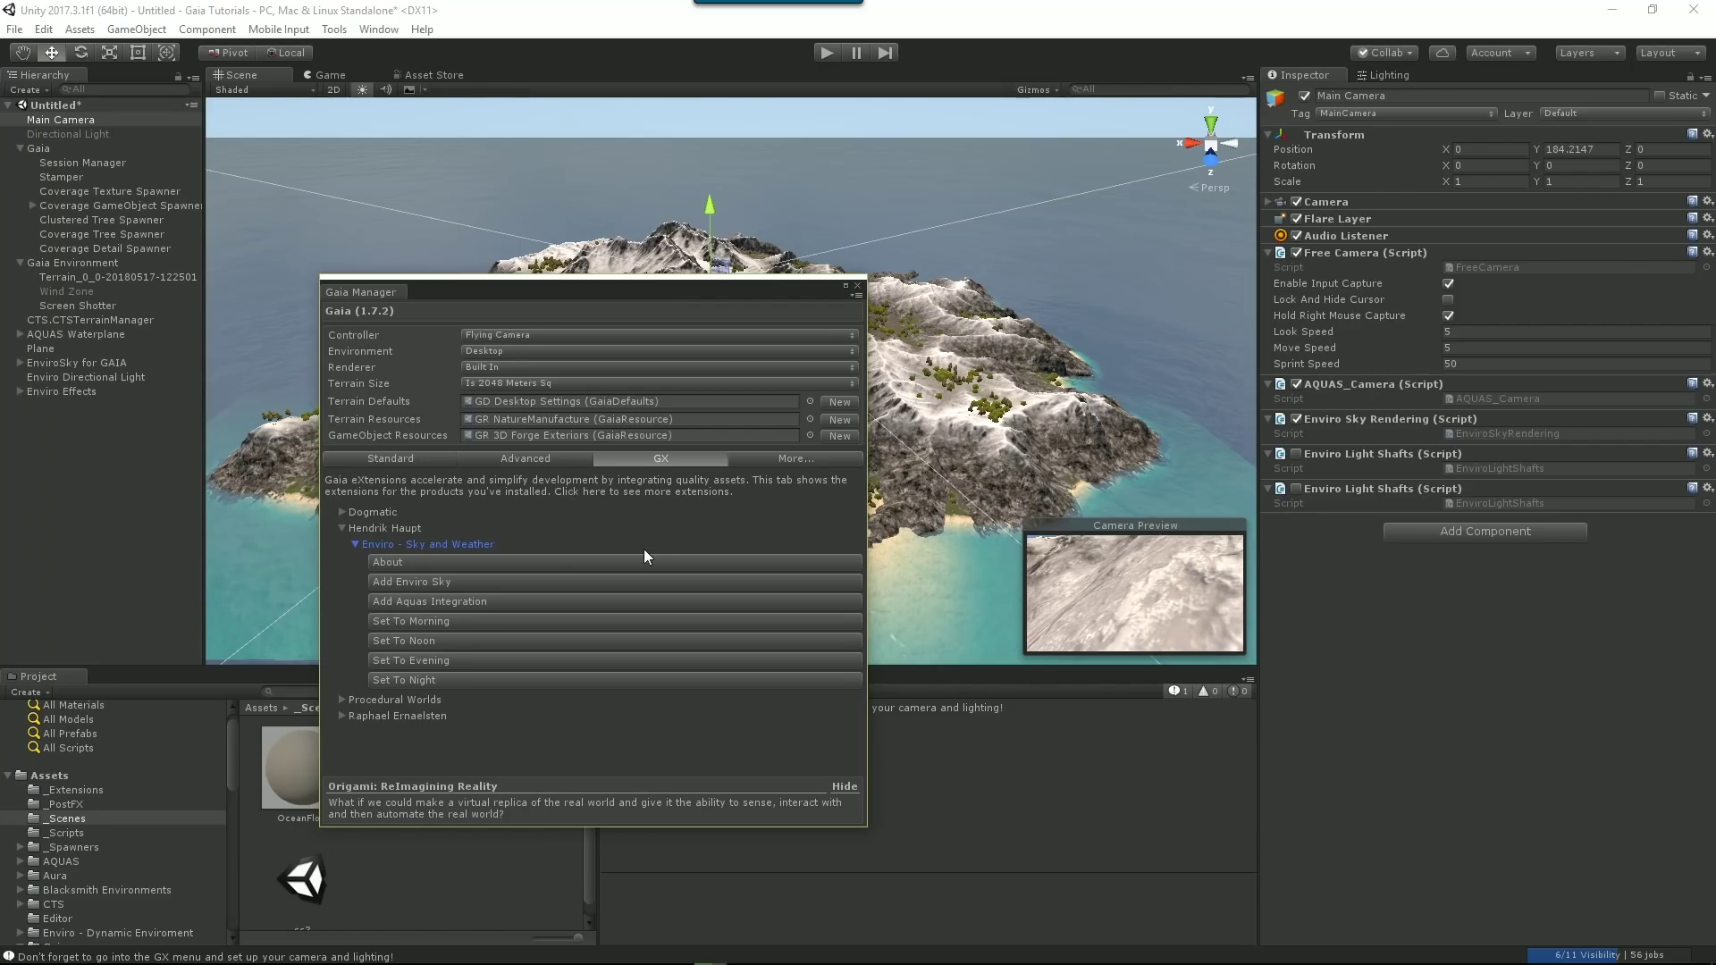
click(342, 528)
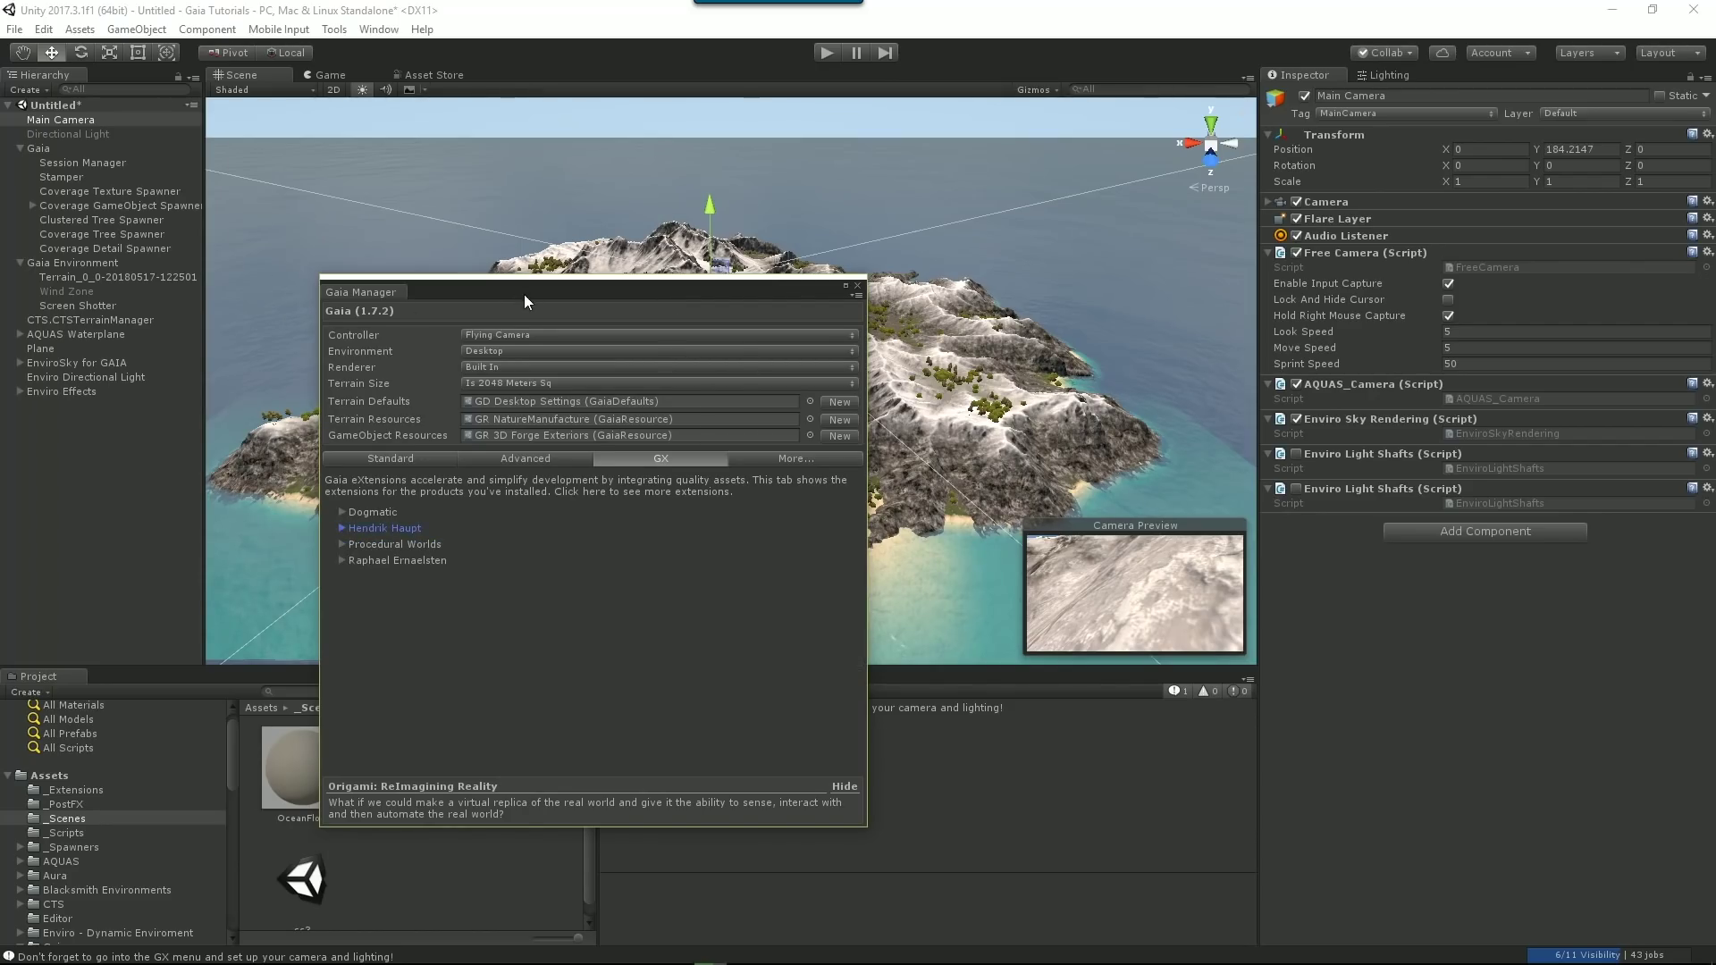
click(857, 285)
Set EnviroSky for GAIA's Progress Time to None and its time of day to 10 hours.
click(104, 364)
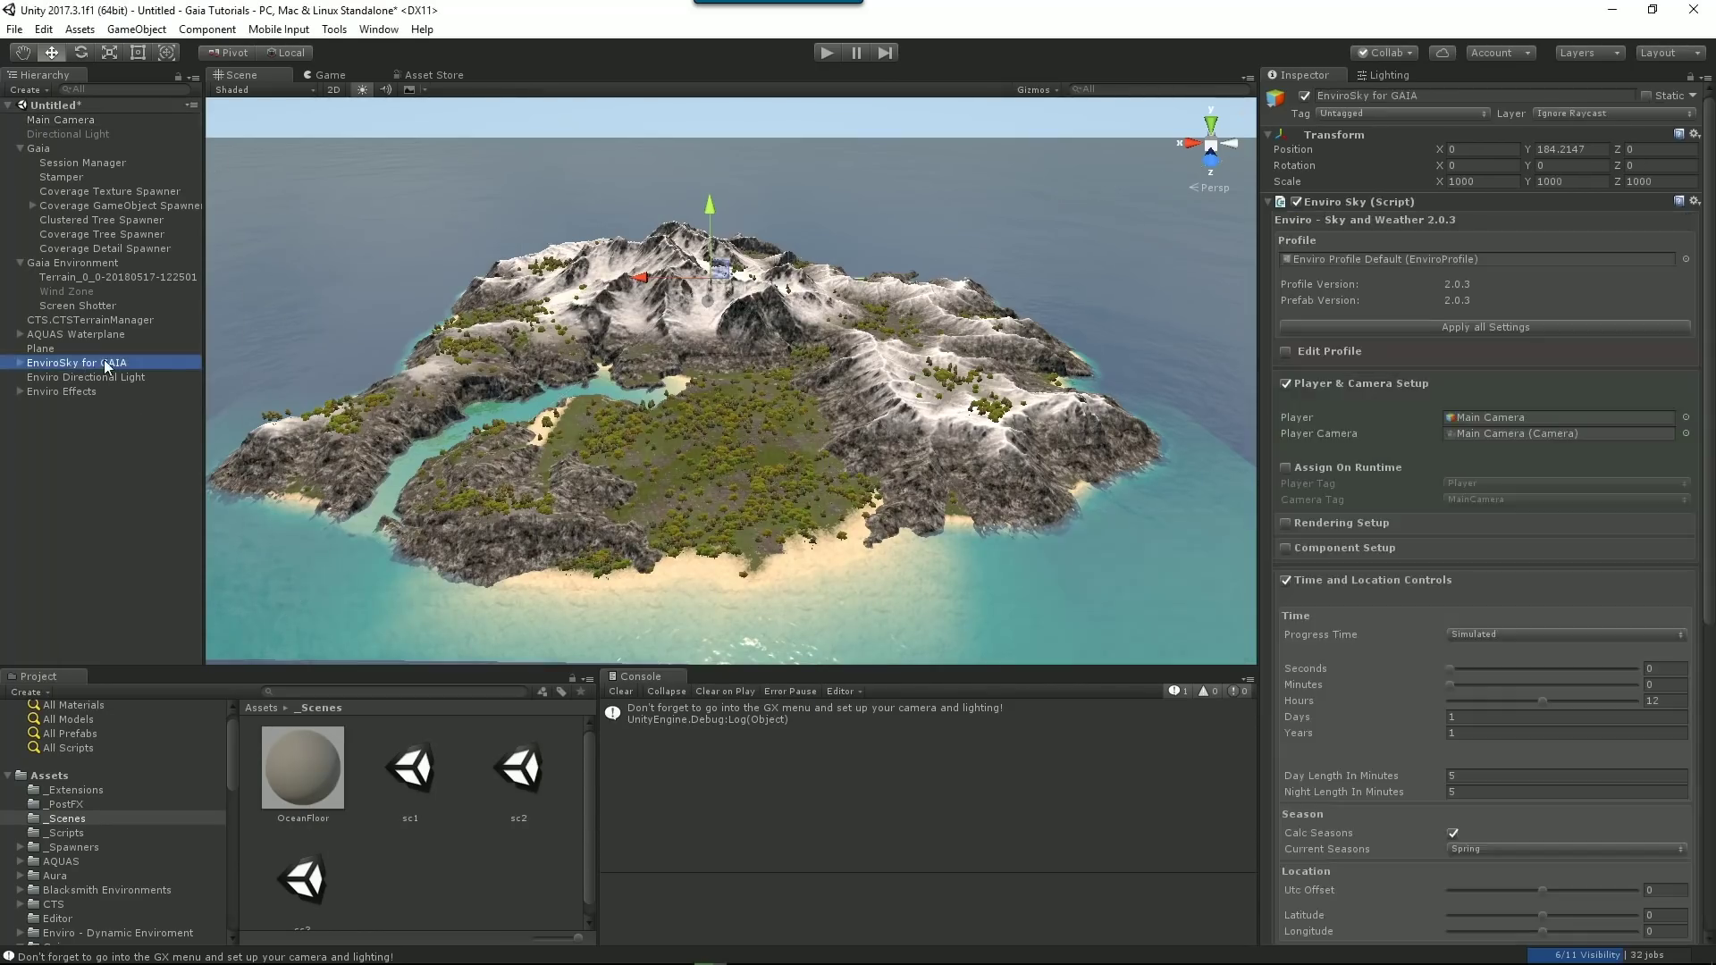
scroll(1399, 662, down, 6)
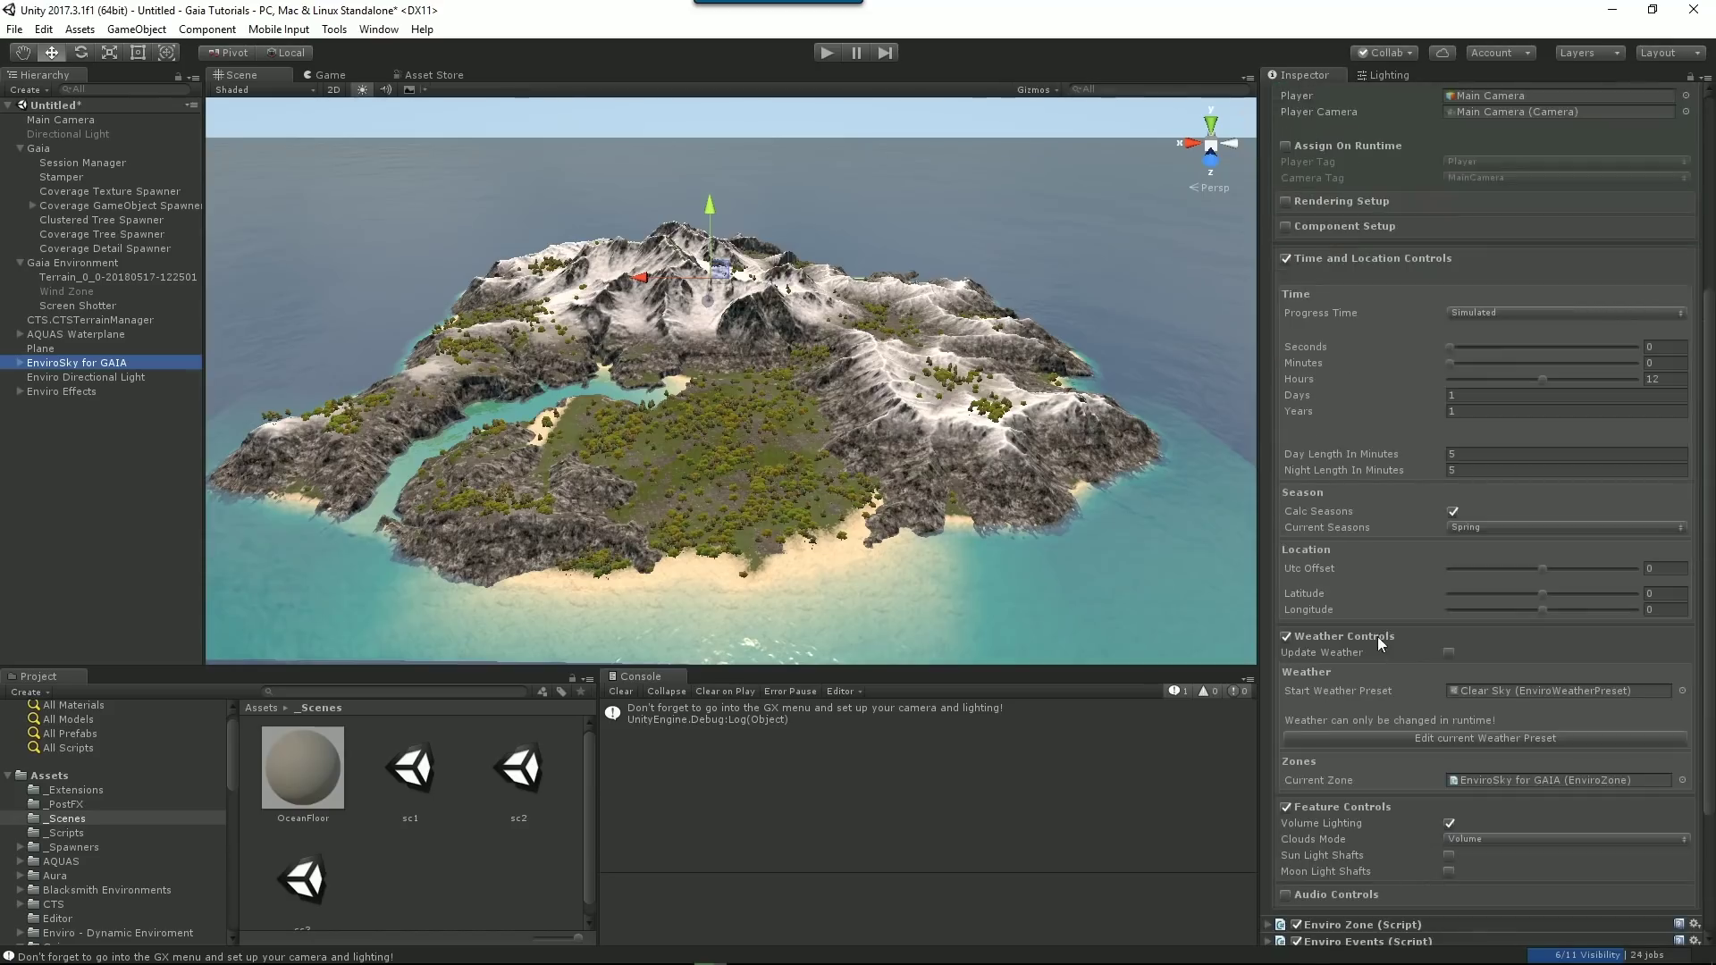
click(1542, 308)
click(1519, 332)
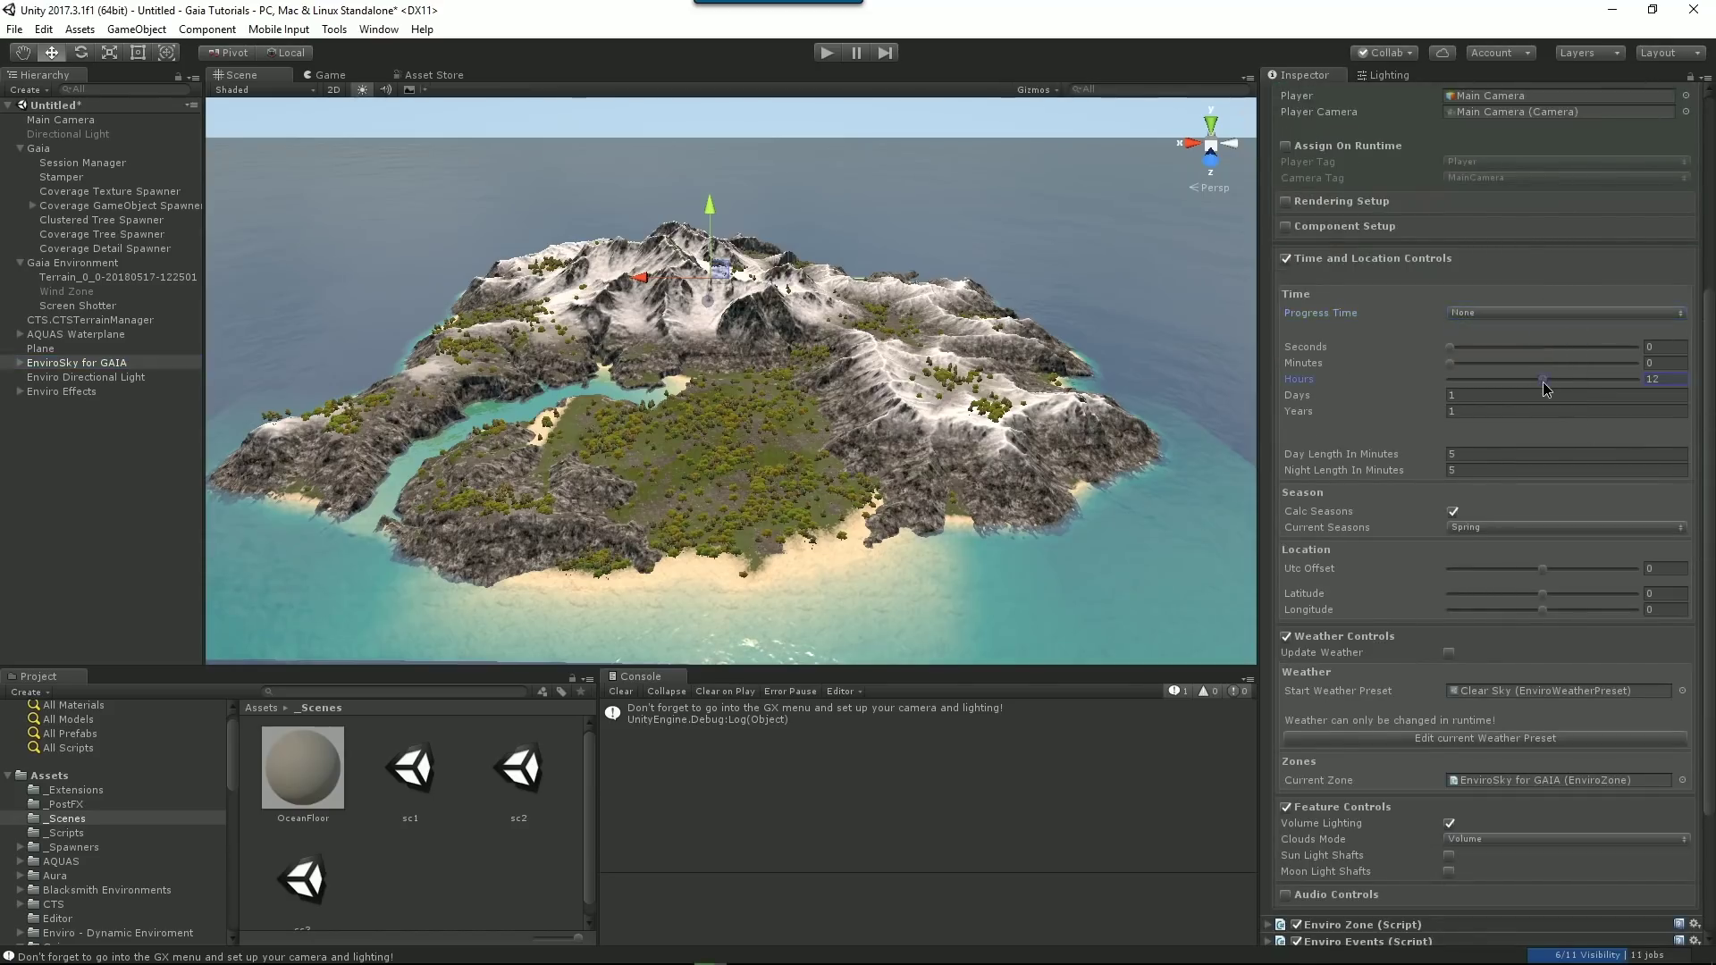
mouse_move(1545, 389)
mouse_down()
mouse_move(1561, 386)
mouse_move(1536, 387)
mouse_up()
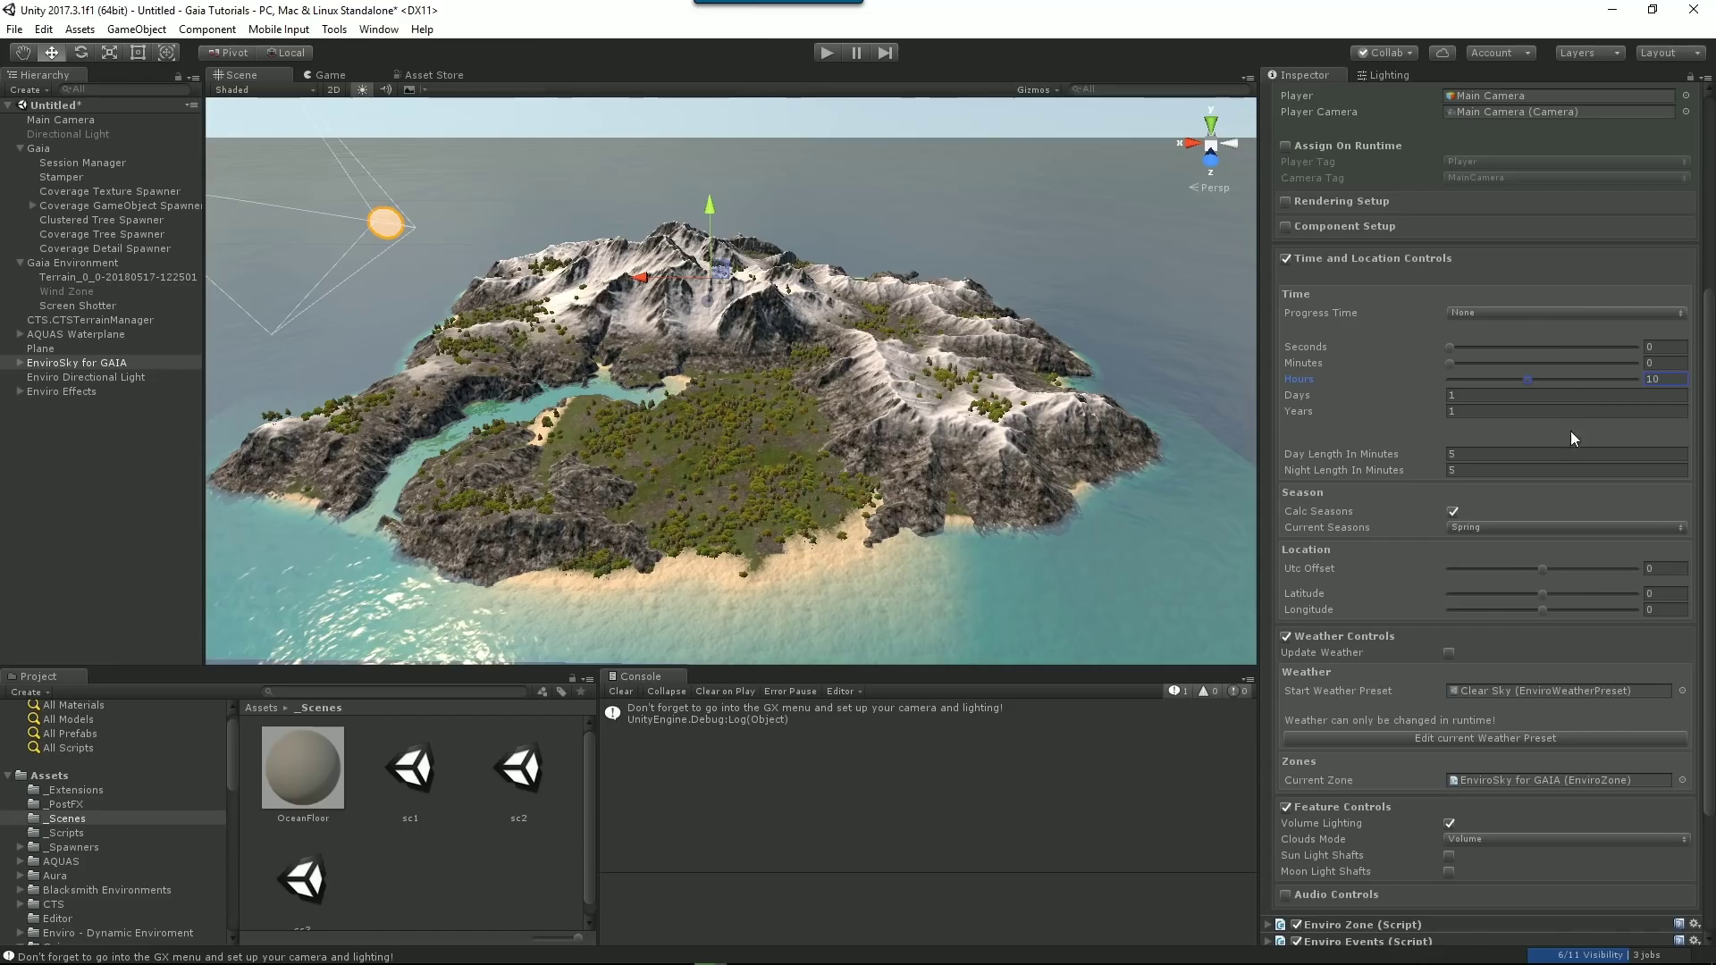
Set the EnviroSky start weather preset to Cloudy 3.
scroll(1514, 597, down, 3)
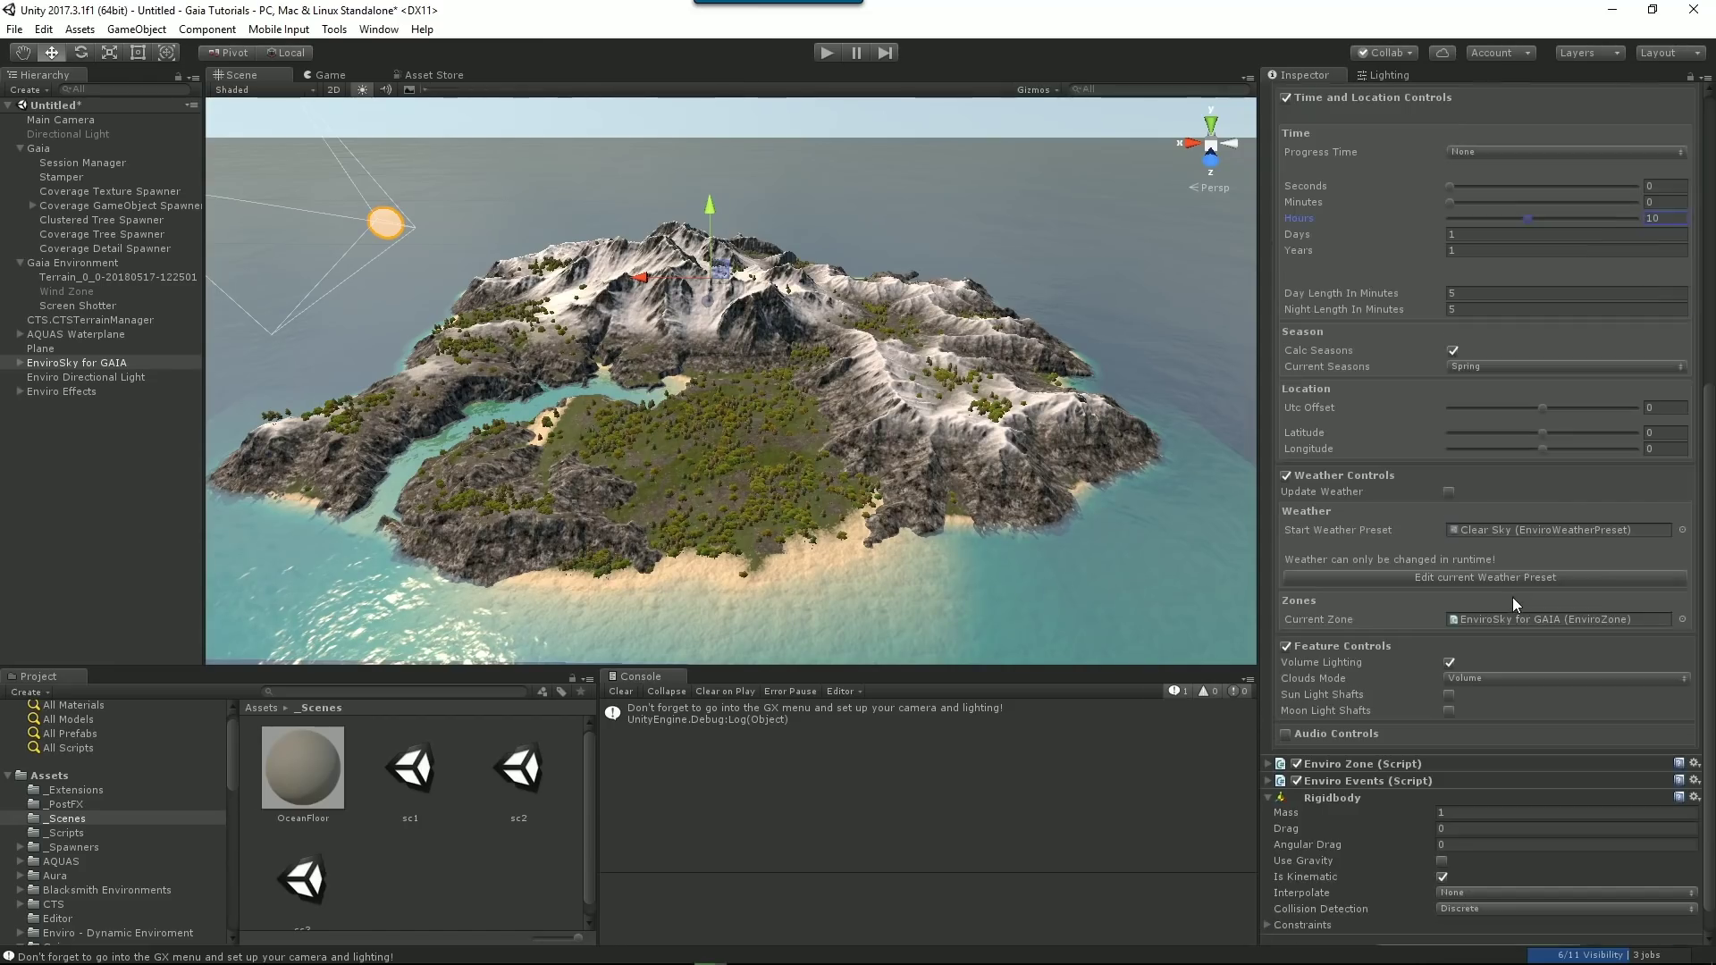
click(1682, 530)
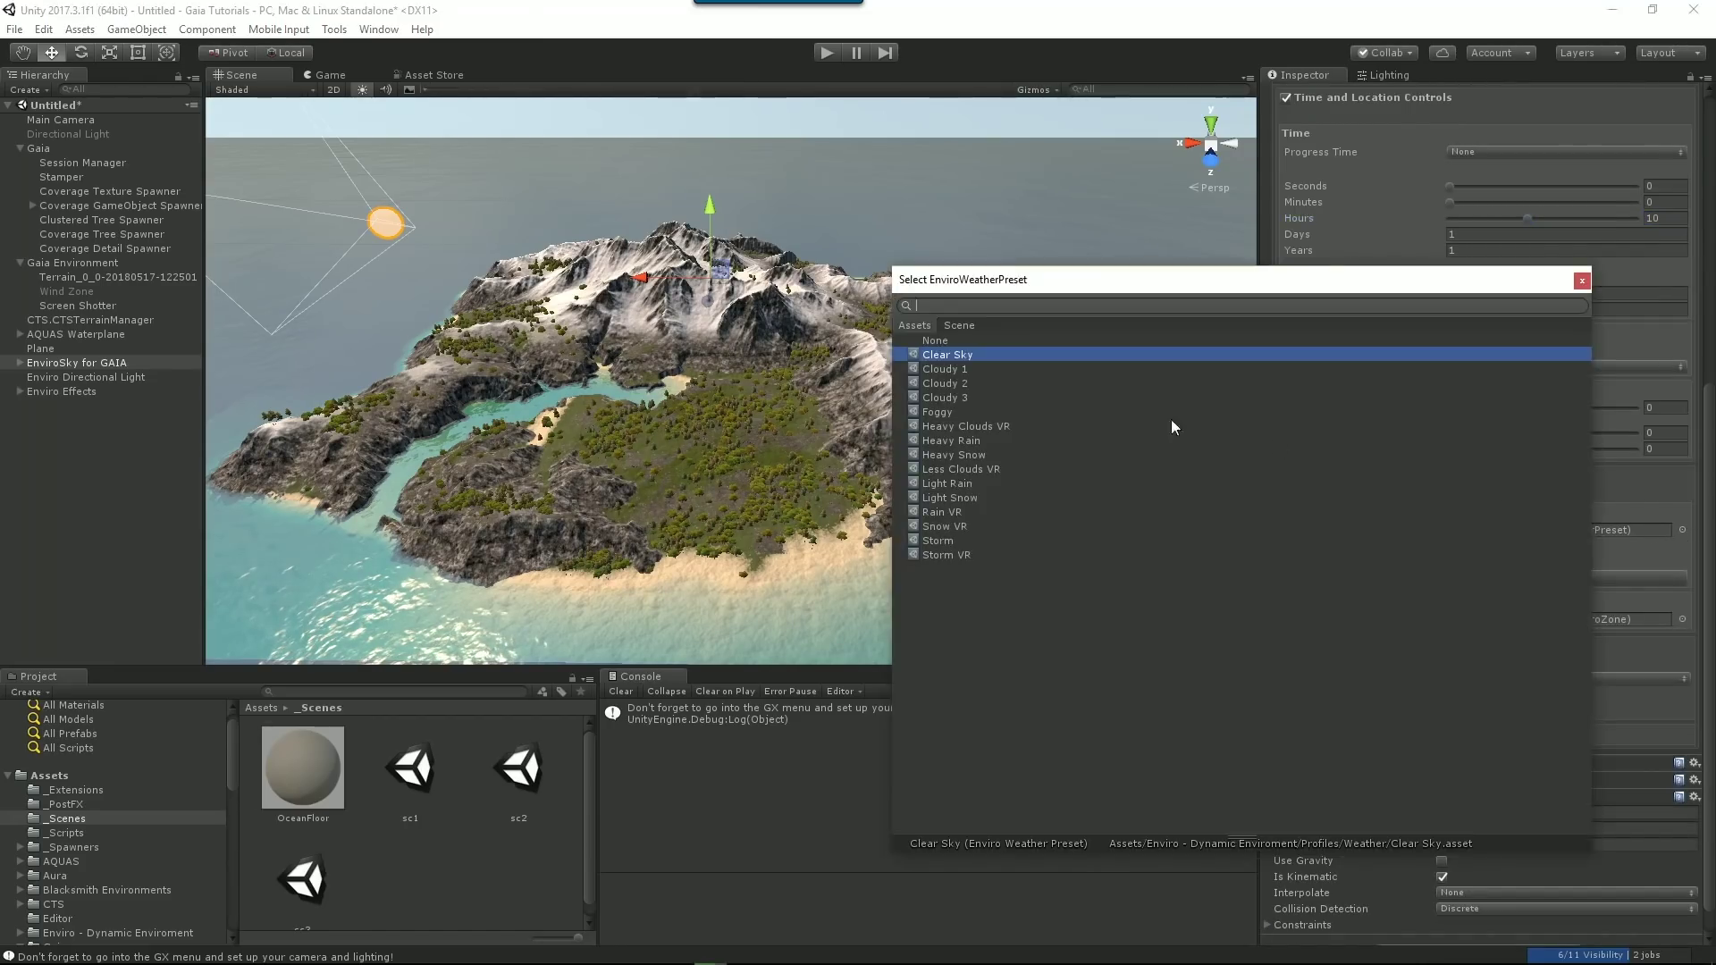
click(967, 398)
click(1582, 282)
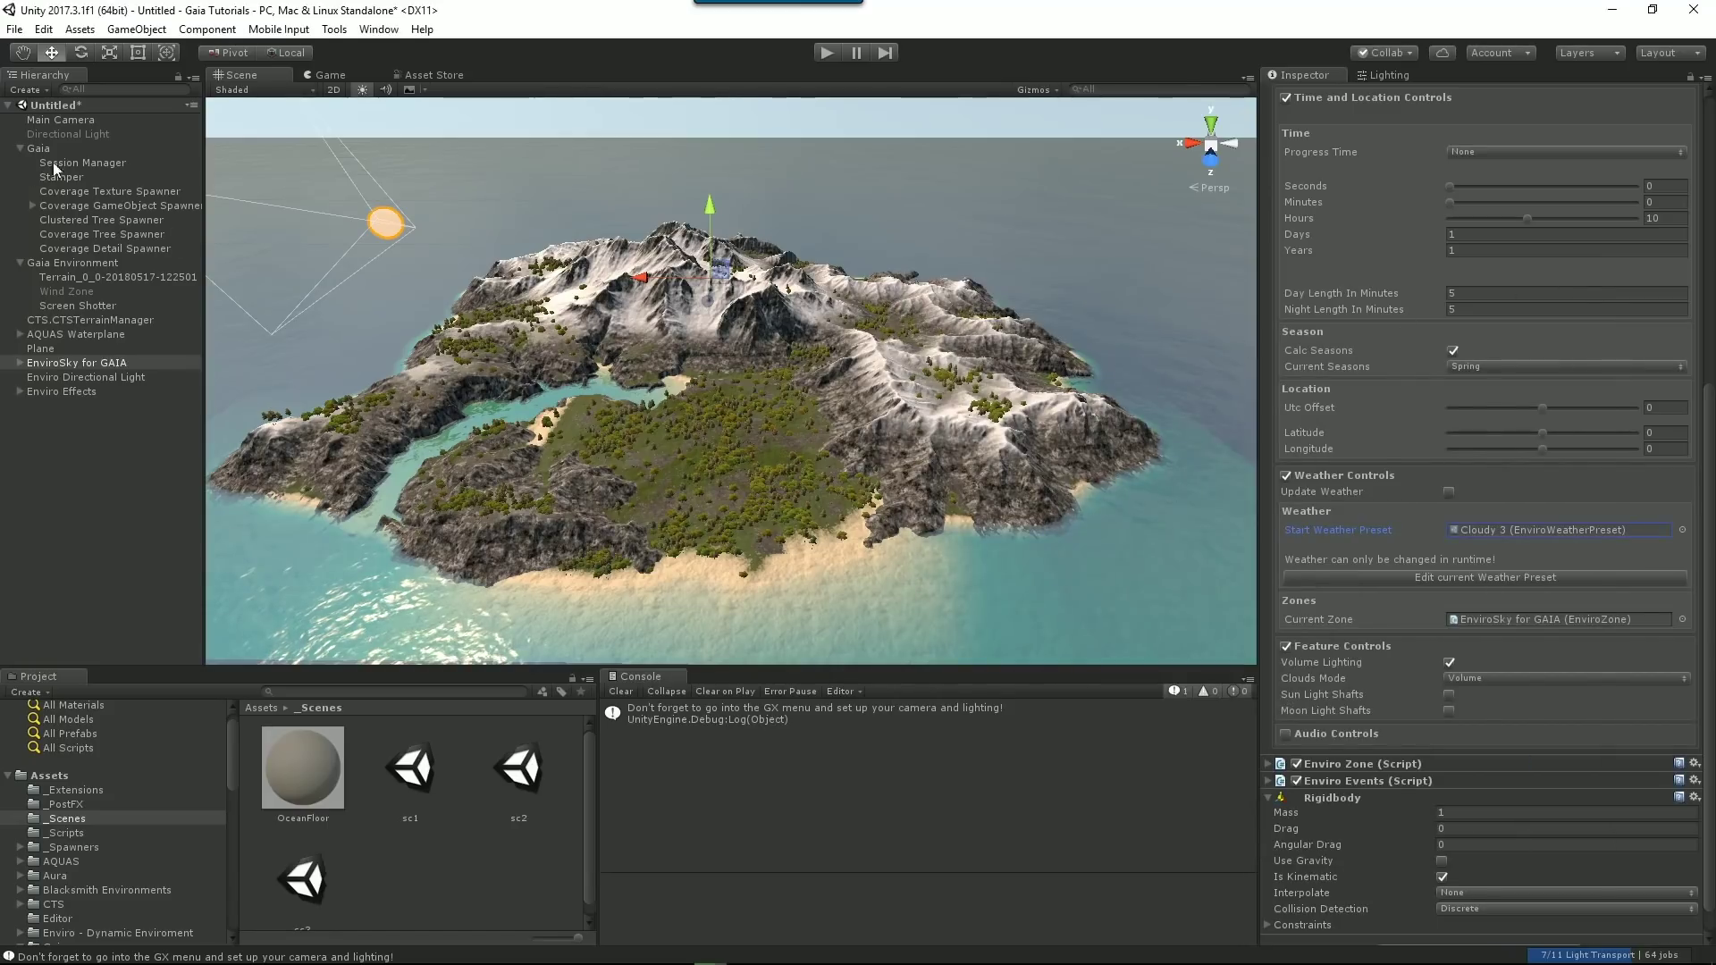
Move the Main Camera to Z 366 above the terrain and view the result in the Game view.
click(57, 120)
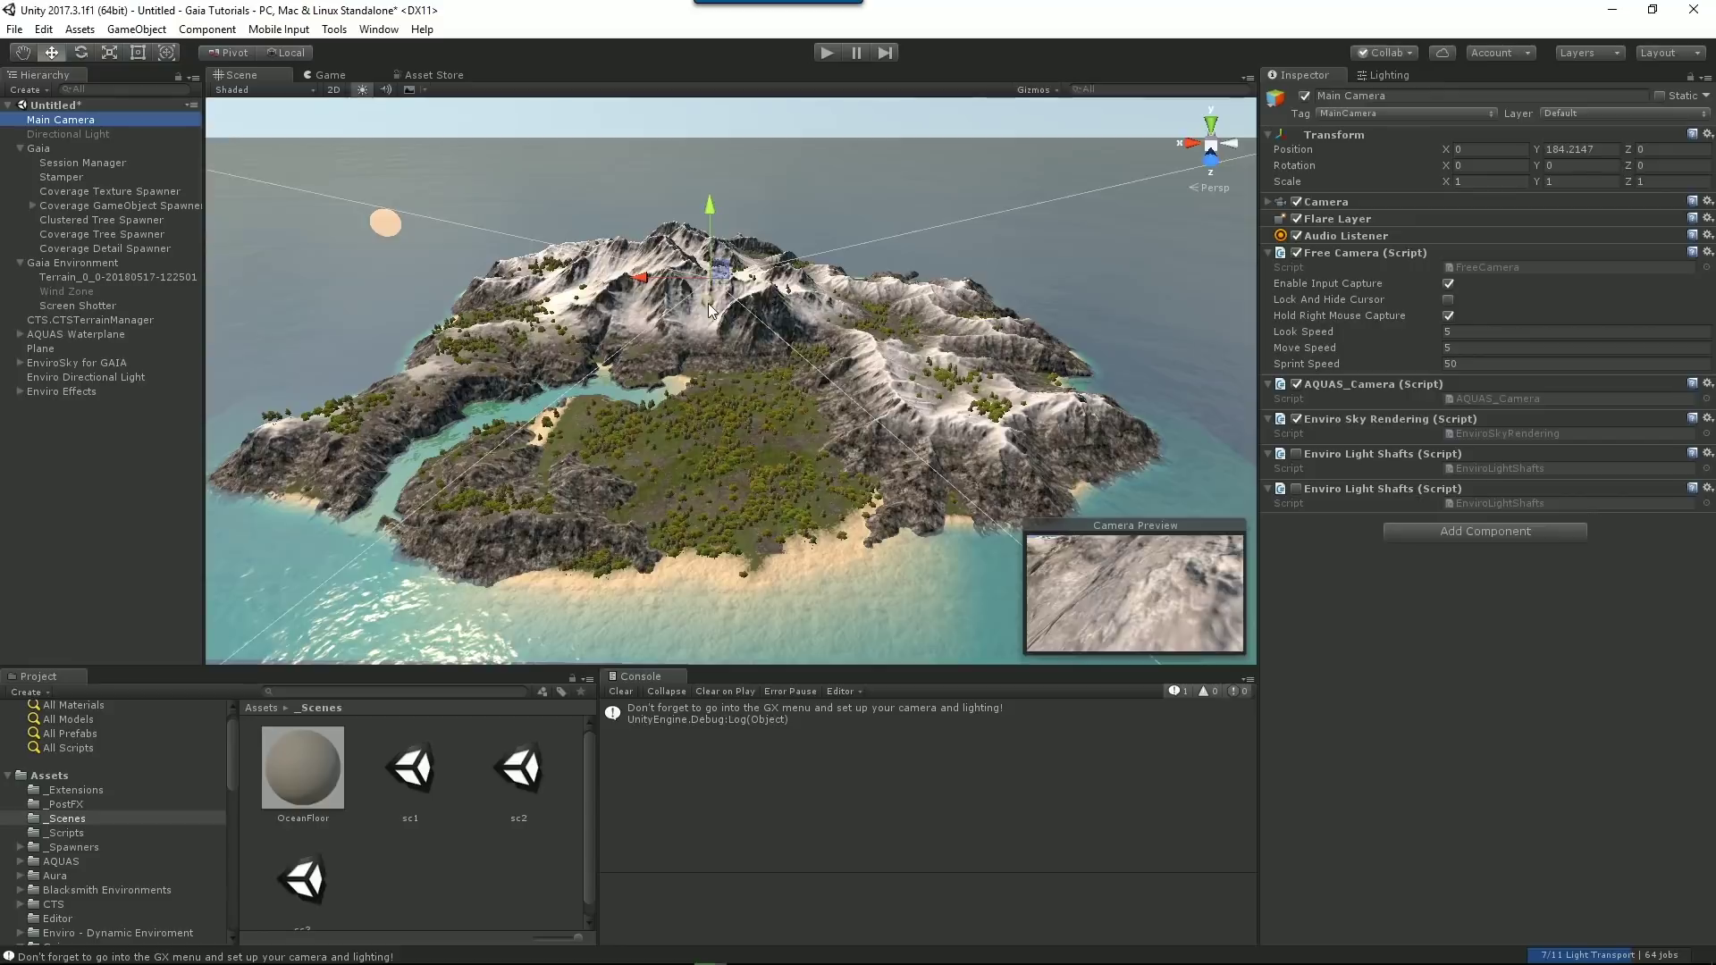
drag(709, 310, 791, 353)
click(327, 77)
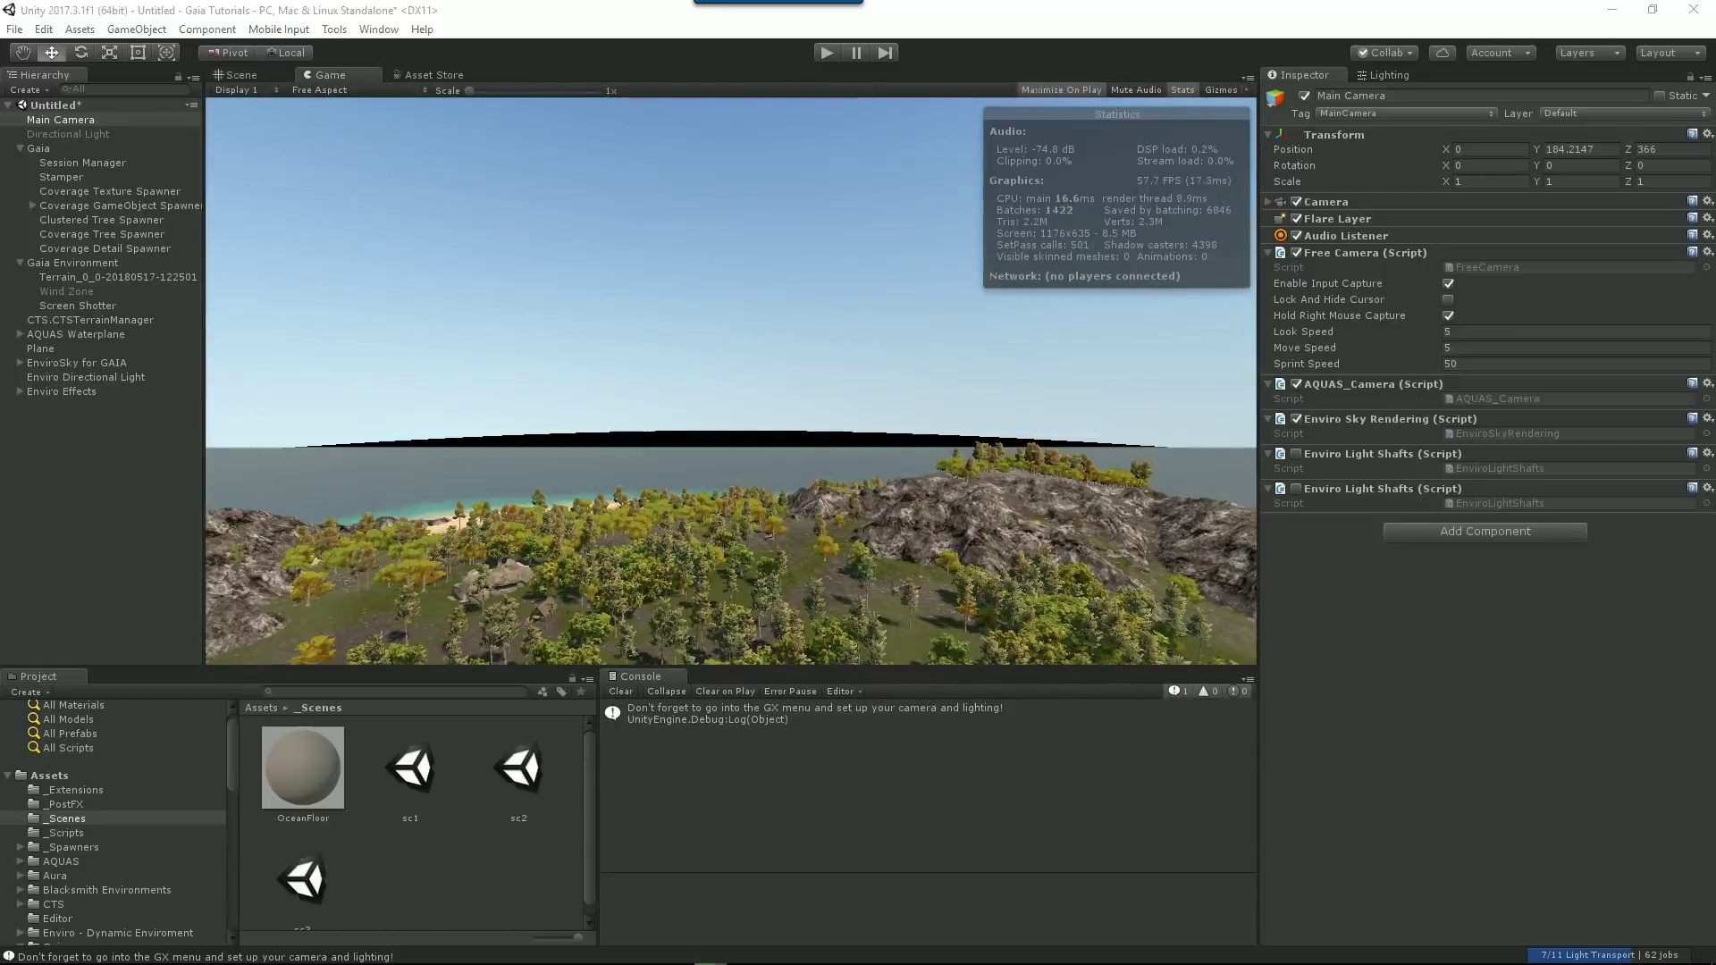
Create camera effects from Procedural Worlds' Camera And Light extension in the Gaia Manager, clearing the manager from the view.
key(ctrl+g)
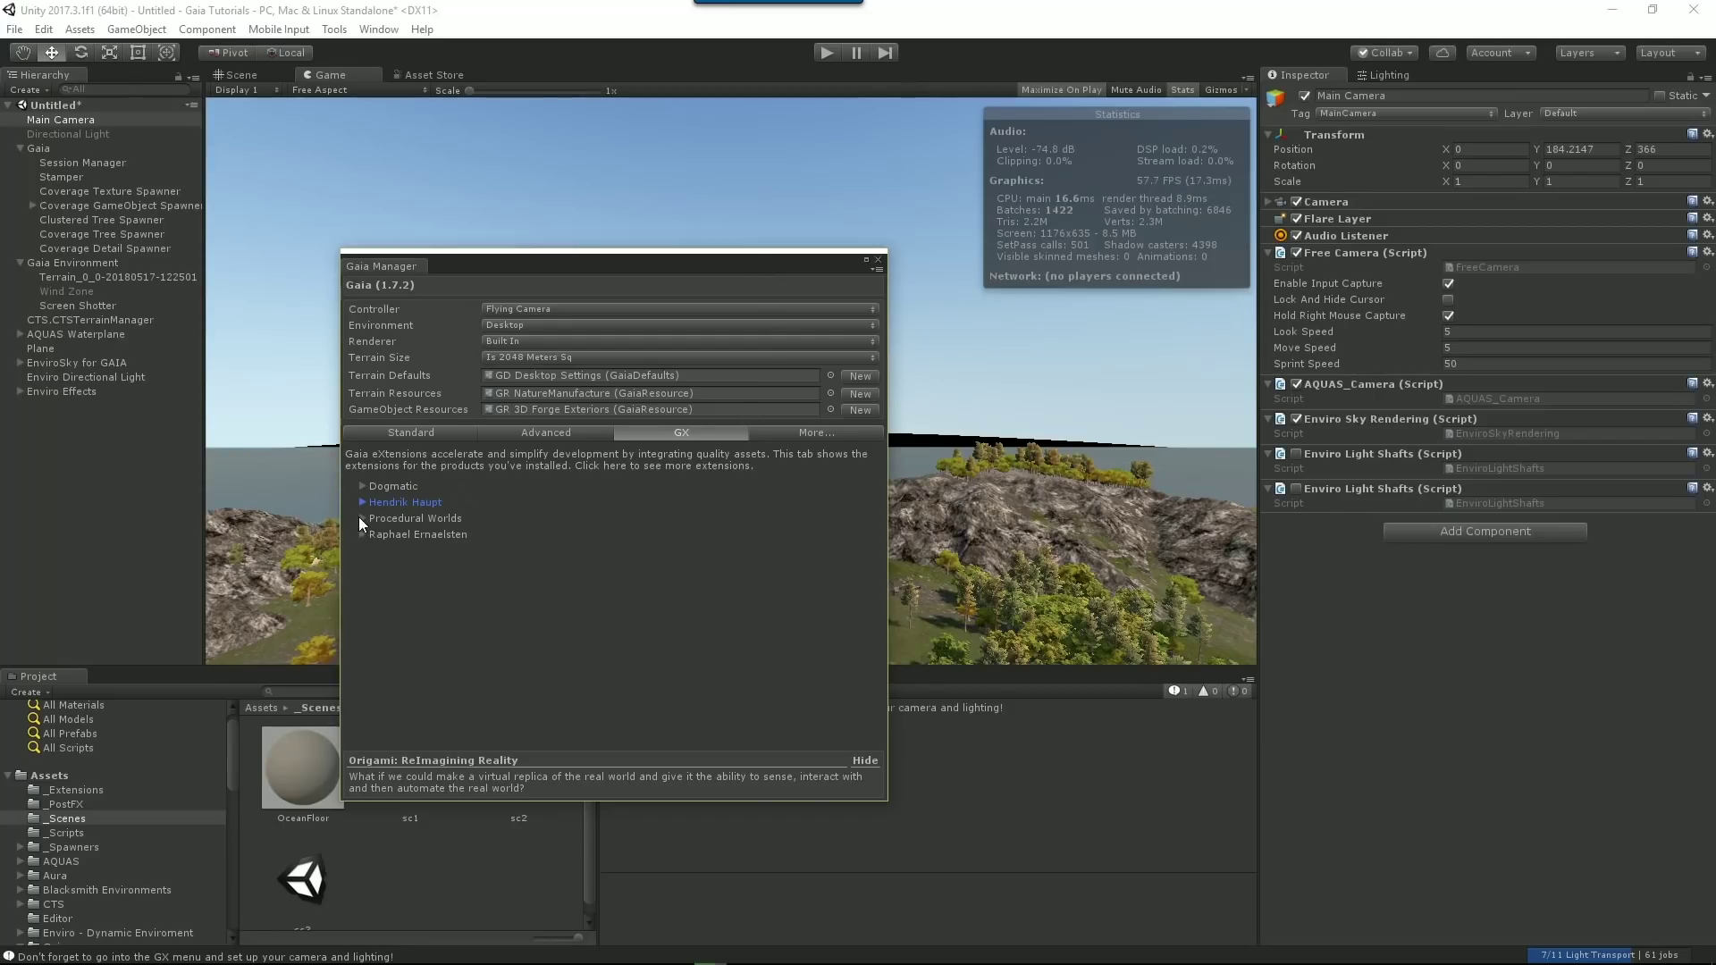
click(362, 518)
click(376, 534)
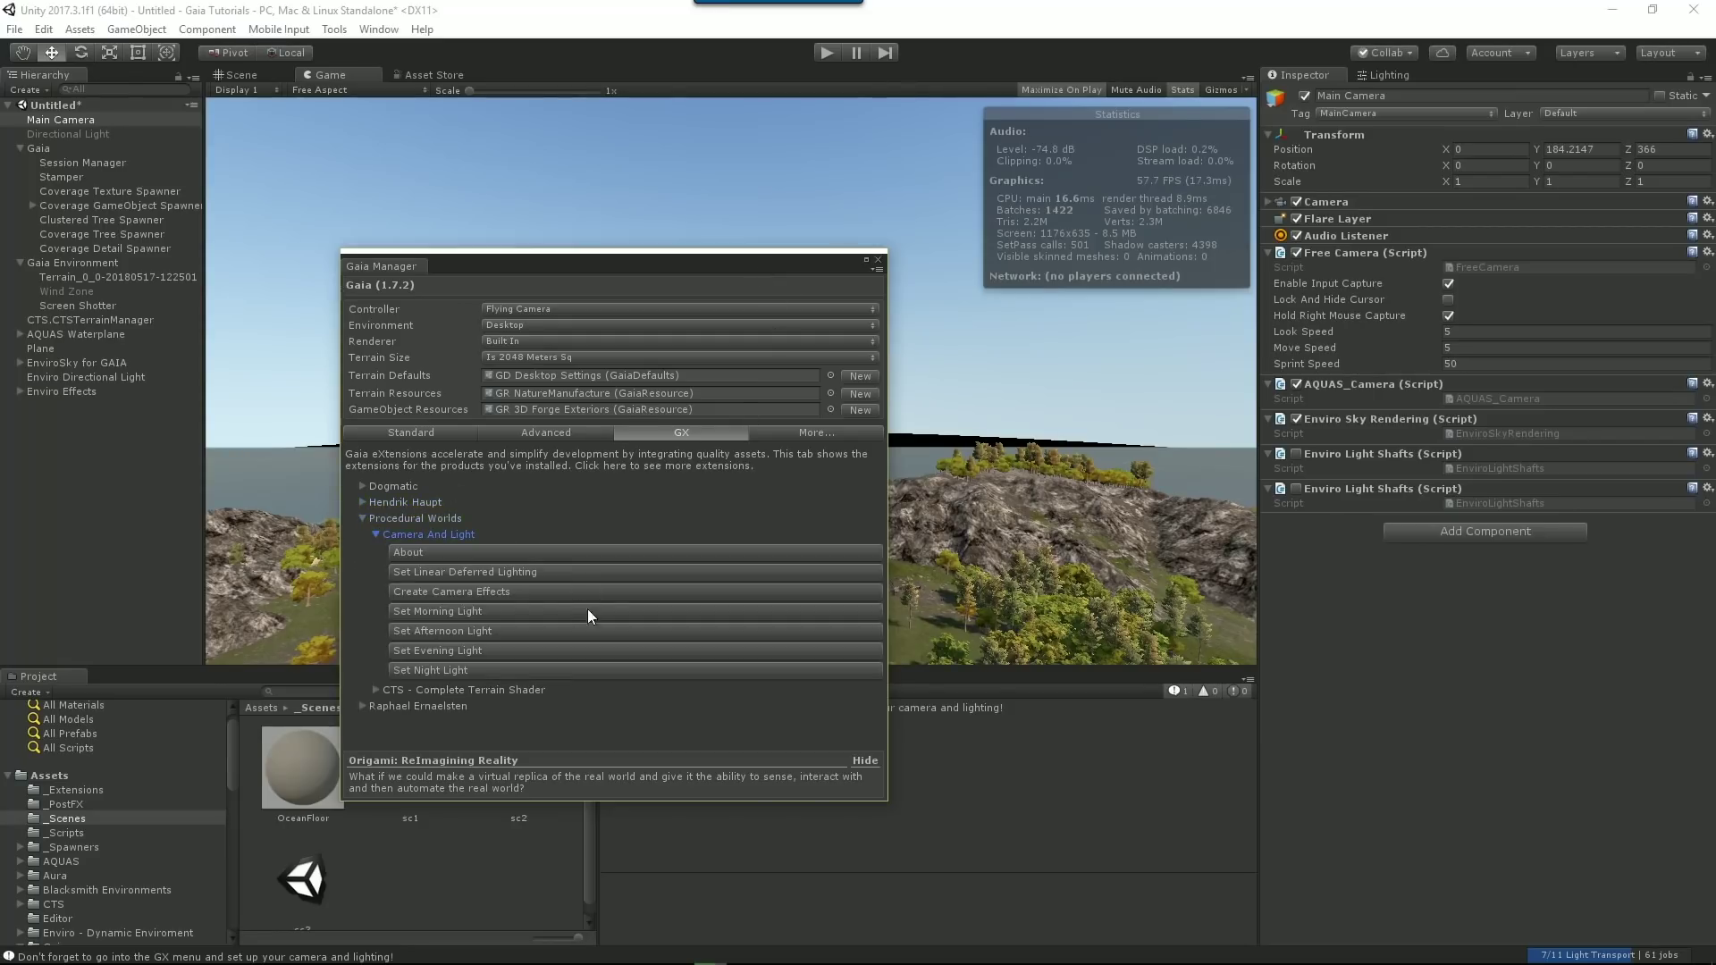
click(486, 592)
drag(678, 286, 502, 293)
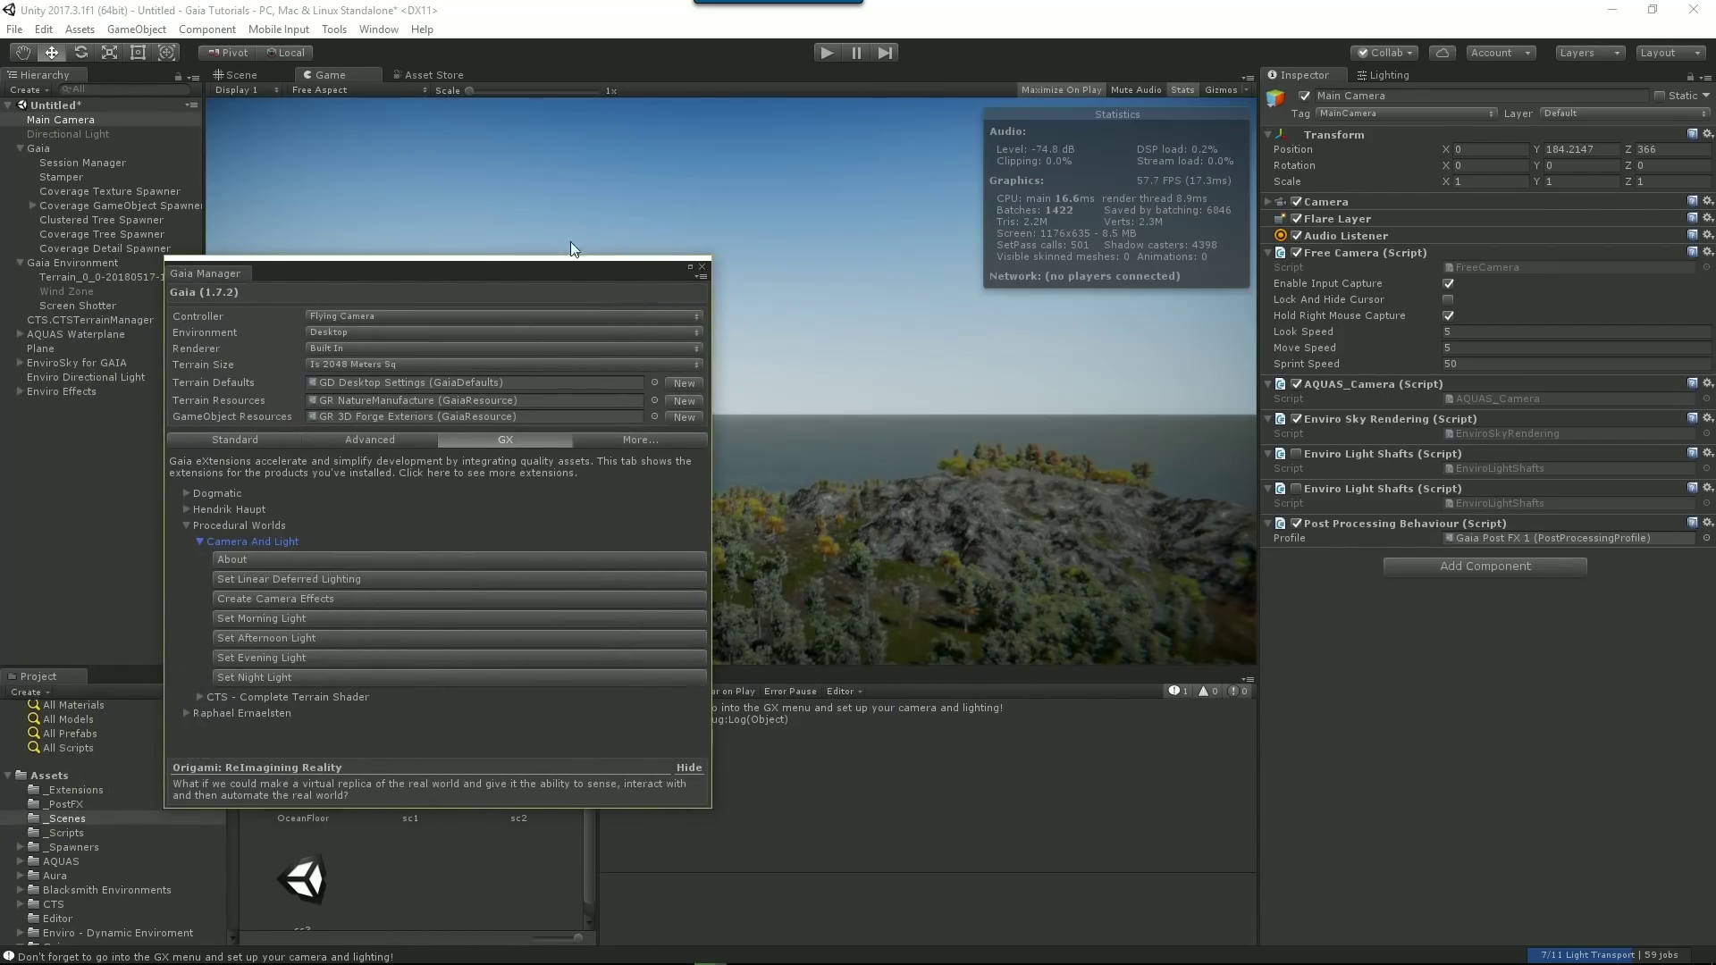
drag(566, 260, 2, 295)
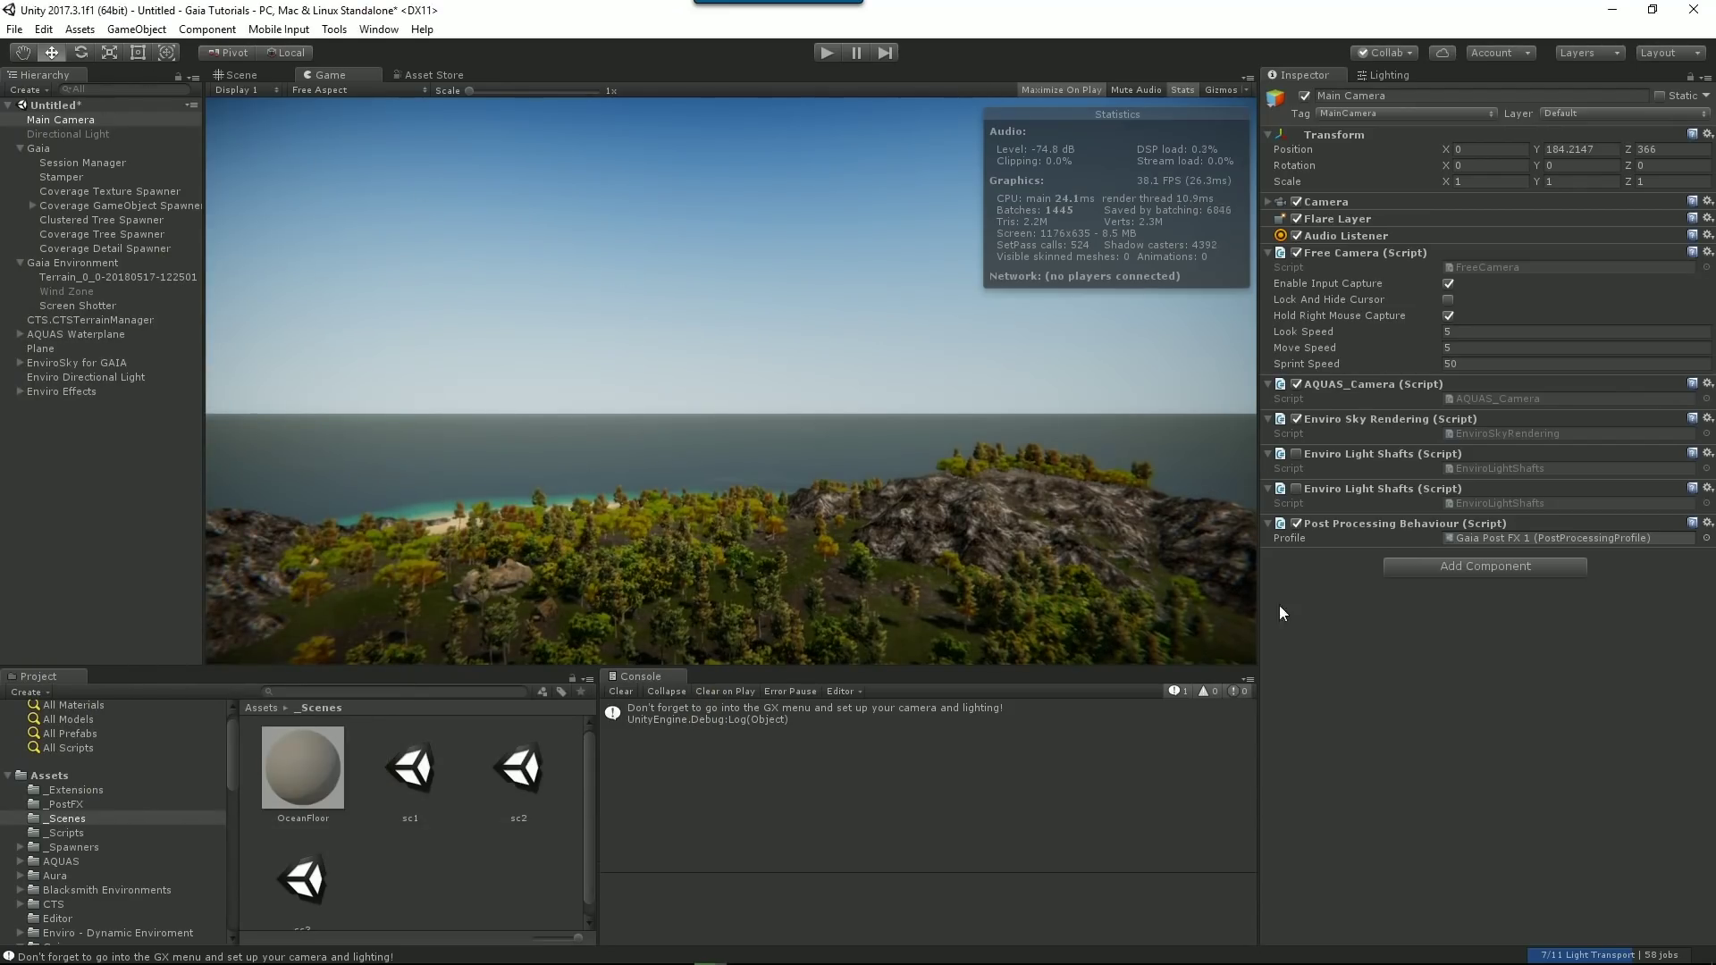
Enable Use Camera FOV for Depth Of Field in the Gaia Post FX 1 profile and test the scene in play mode.
click(1510, 538)
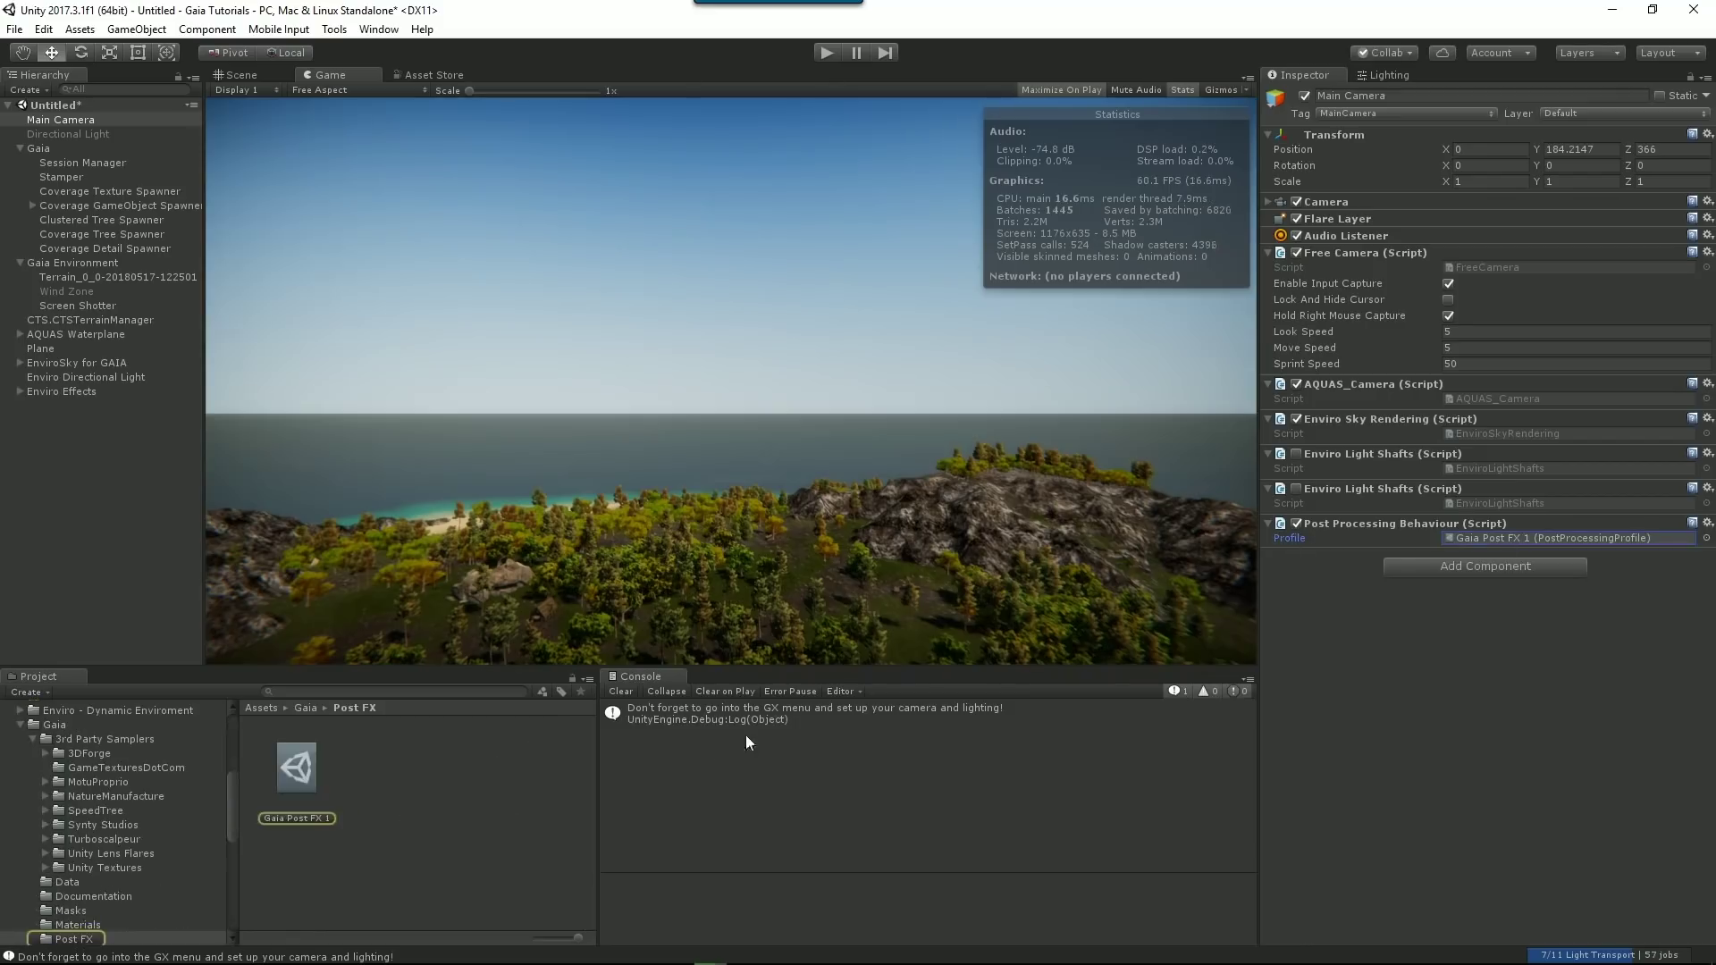
click(294, 772)
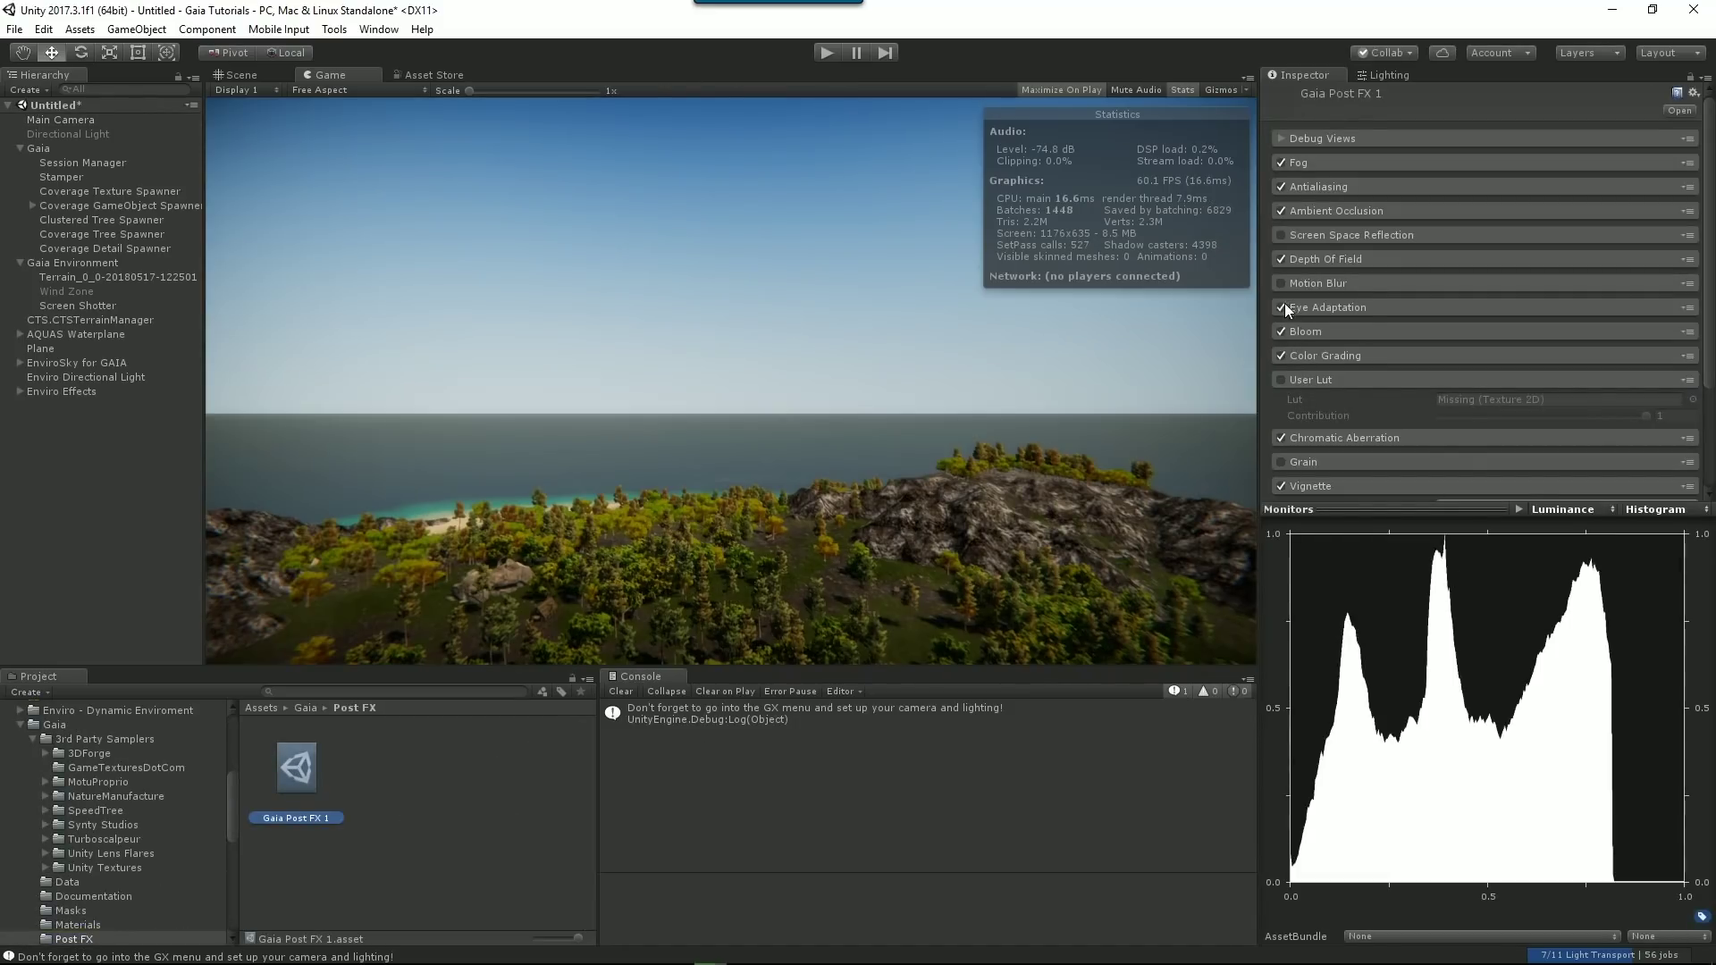
click(1286, 258)
click(1442, 310)
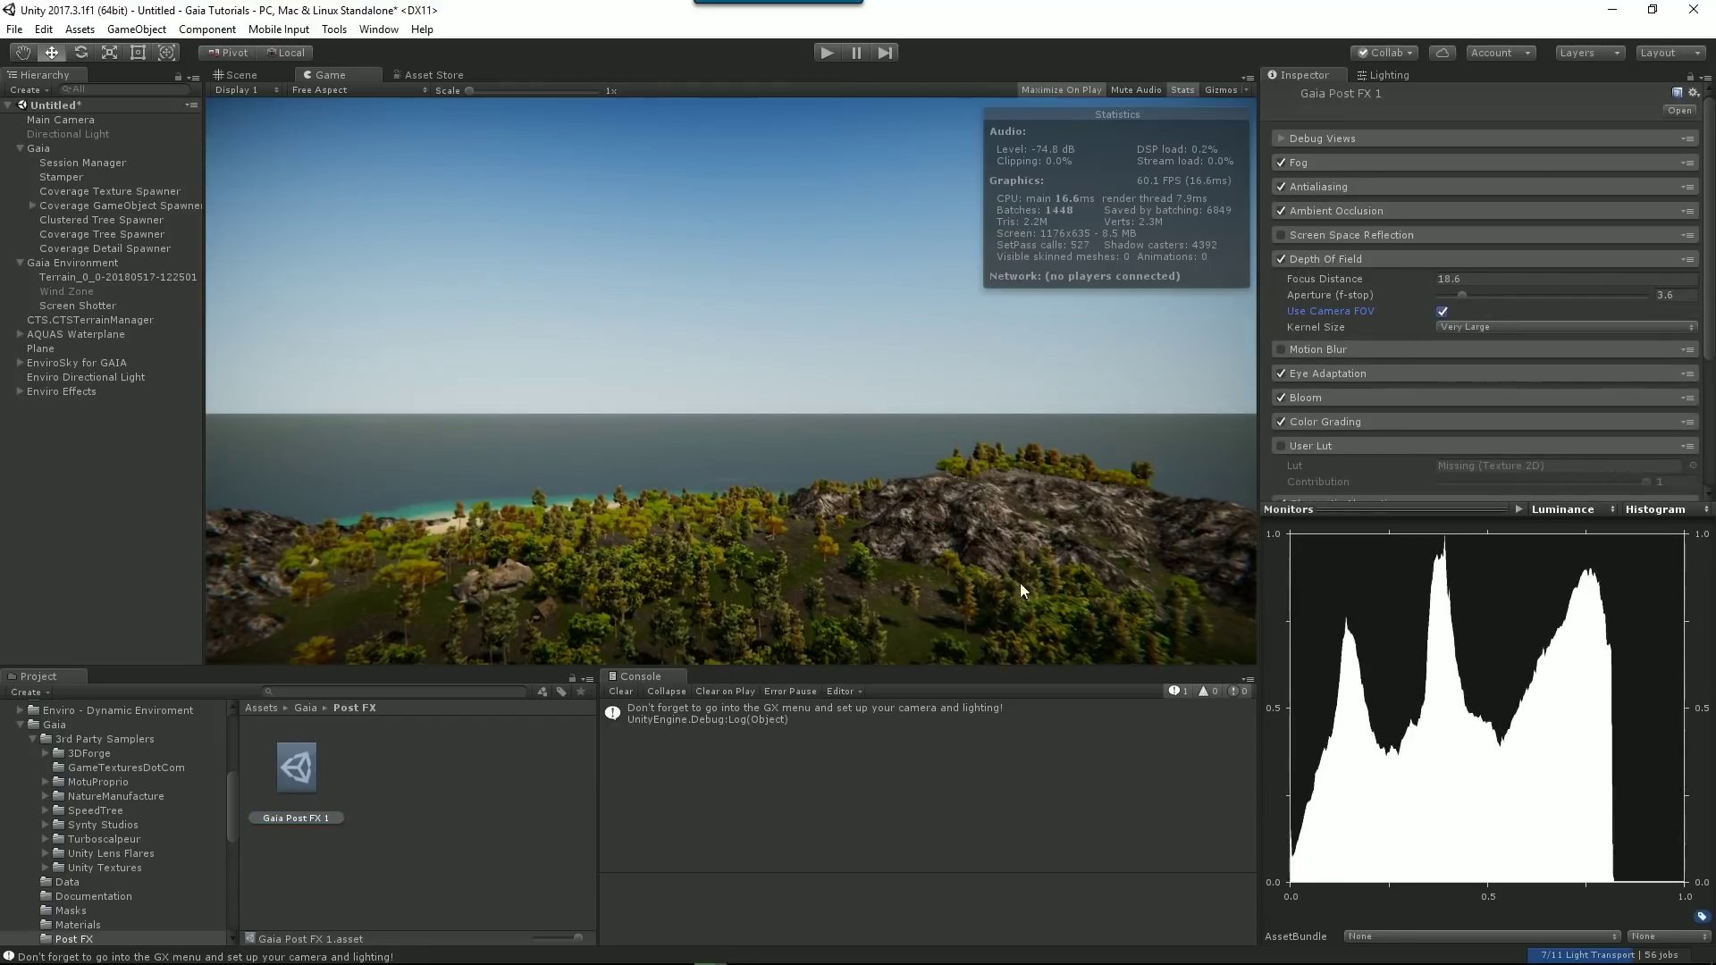
click(825, 52)
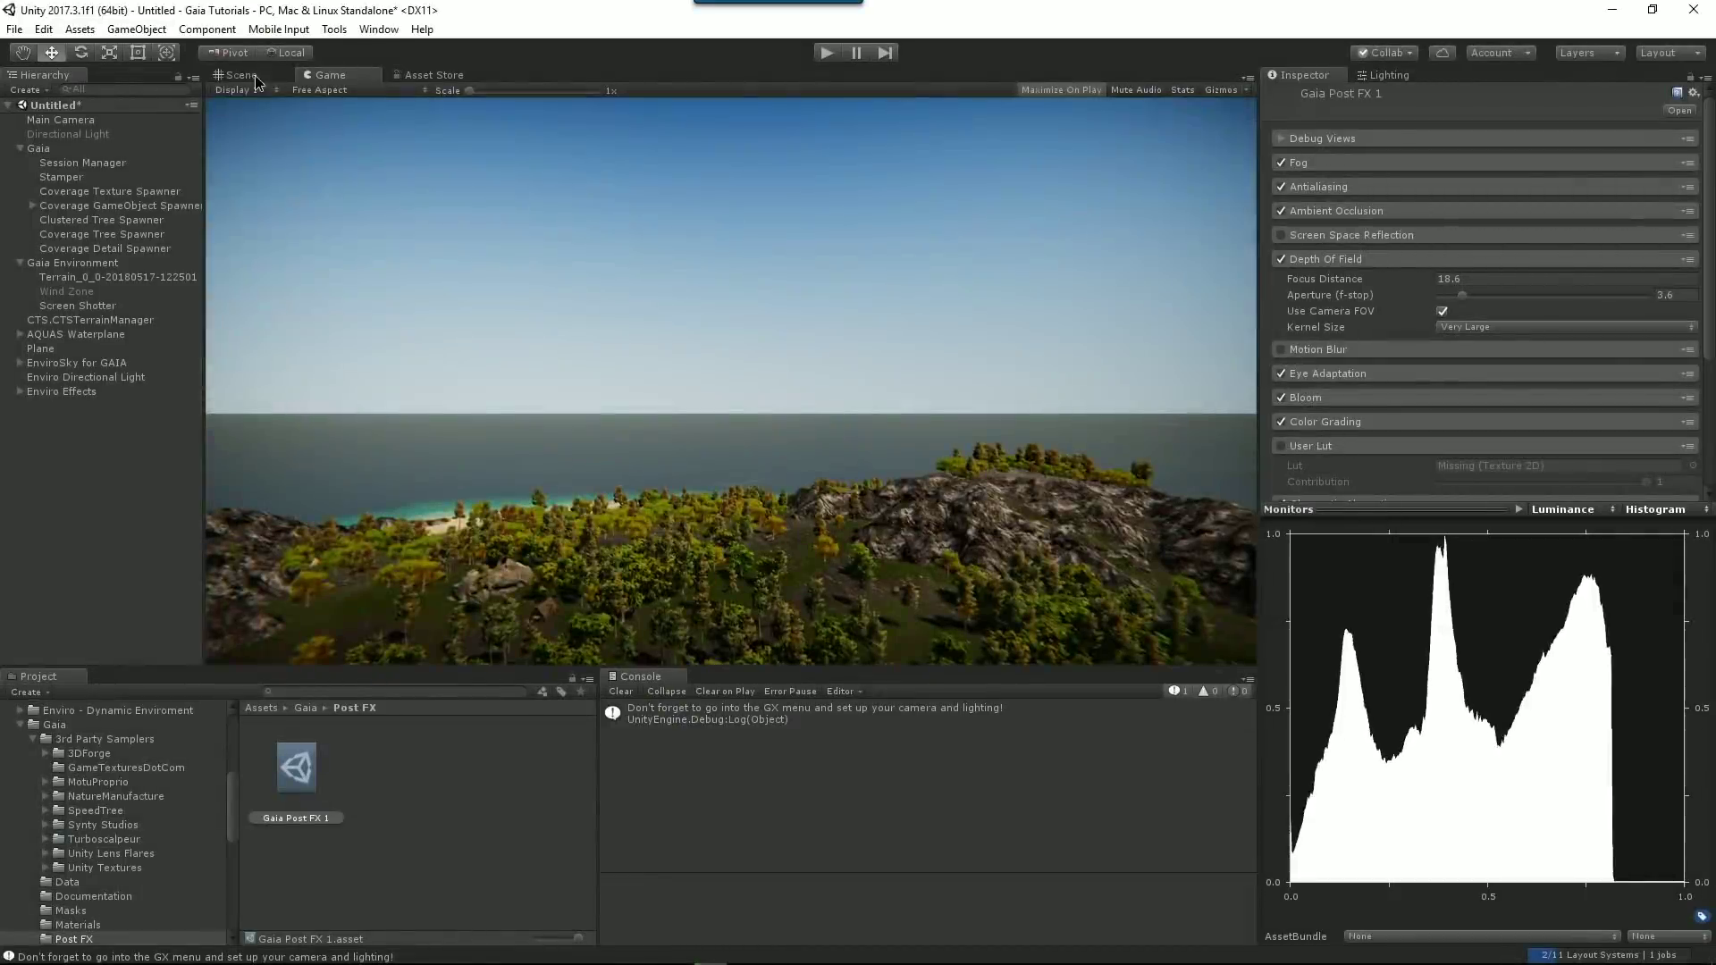
Return to the Scene view and select the Gaia terrain at the group of trees below the cliffs.
click(256, 78)
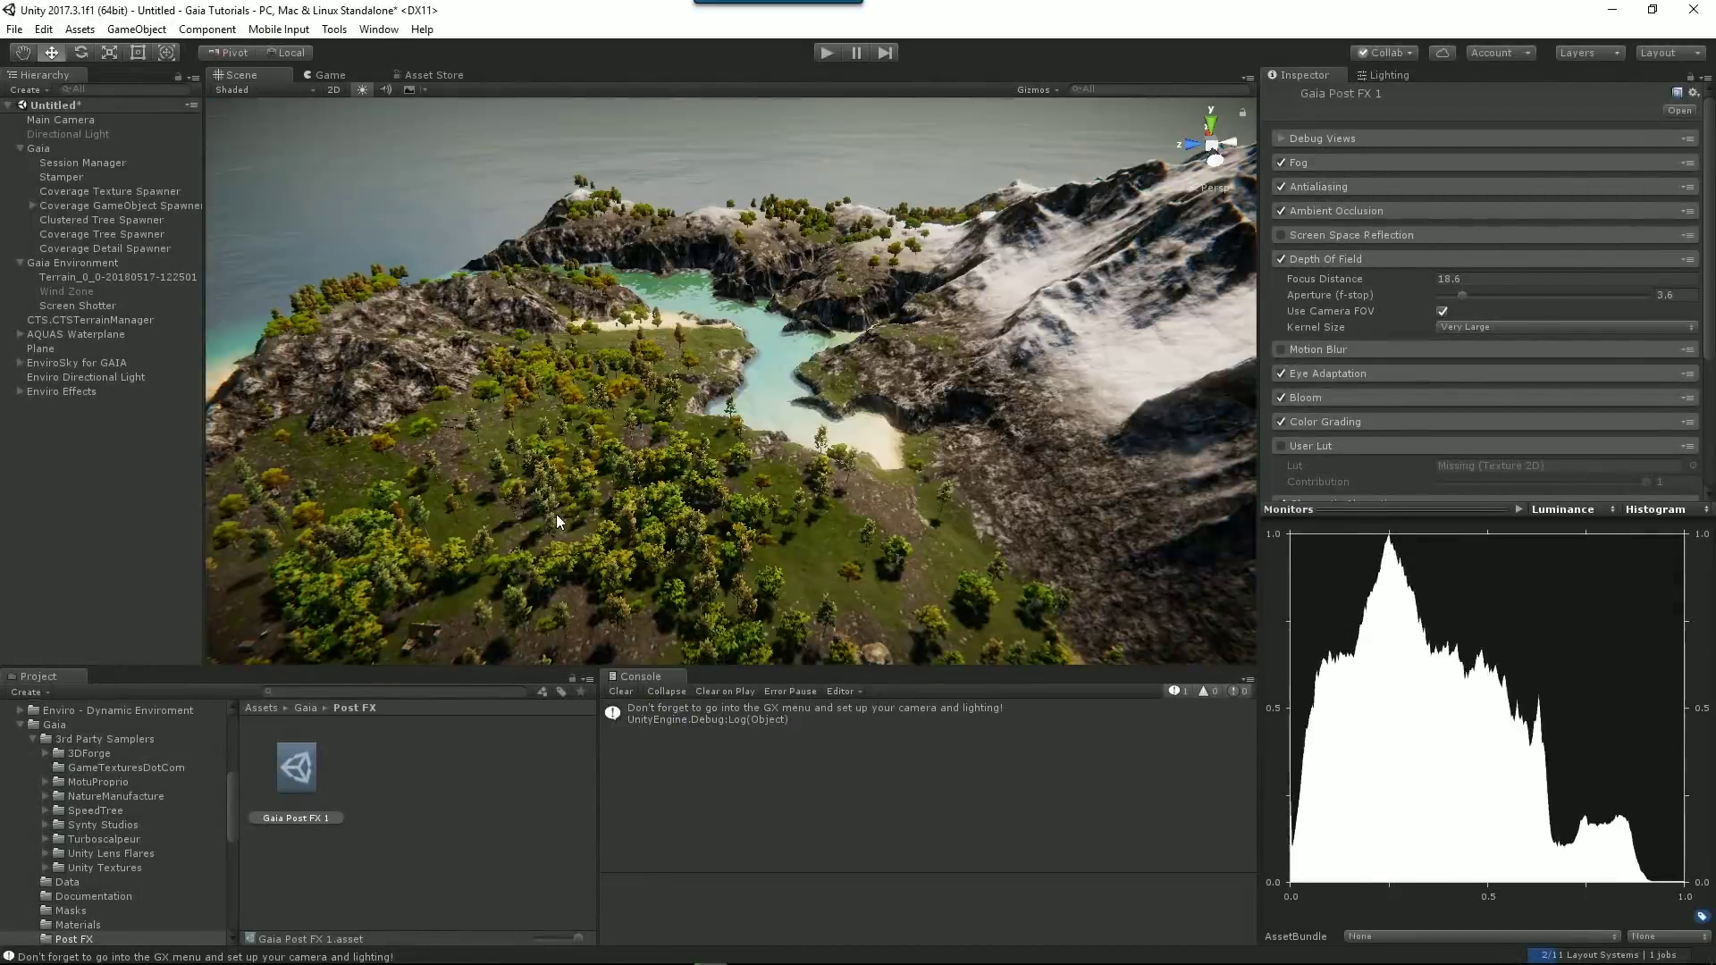
click(20, 725)
right_drag(650, 581, 480, 622)
right_drag(947, 625, 879, 474)
click(819, 449)
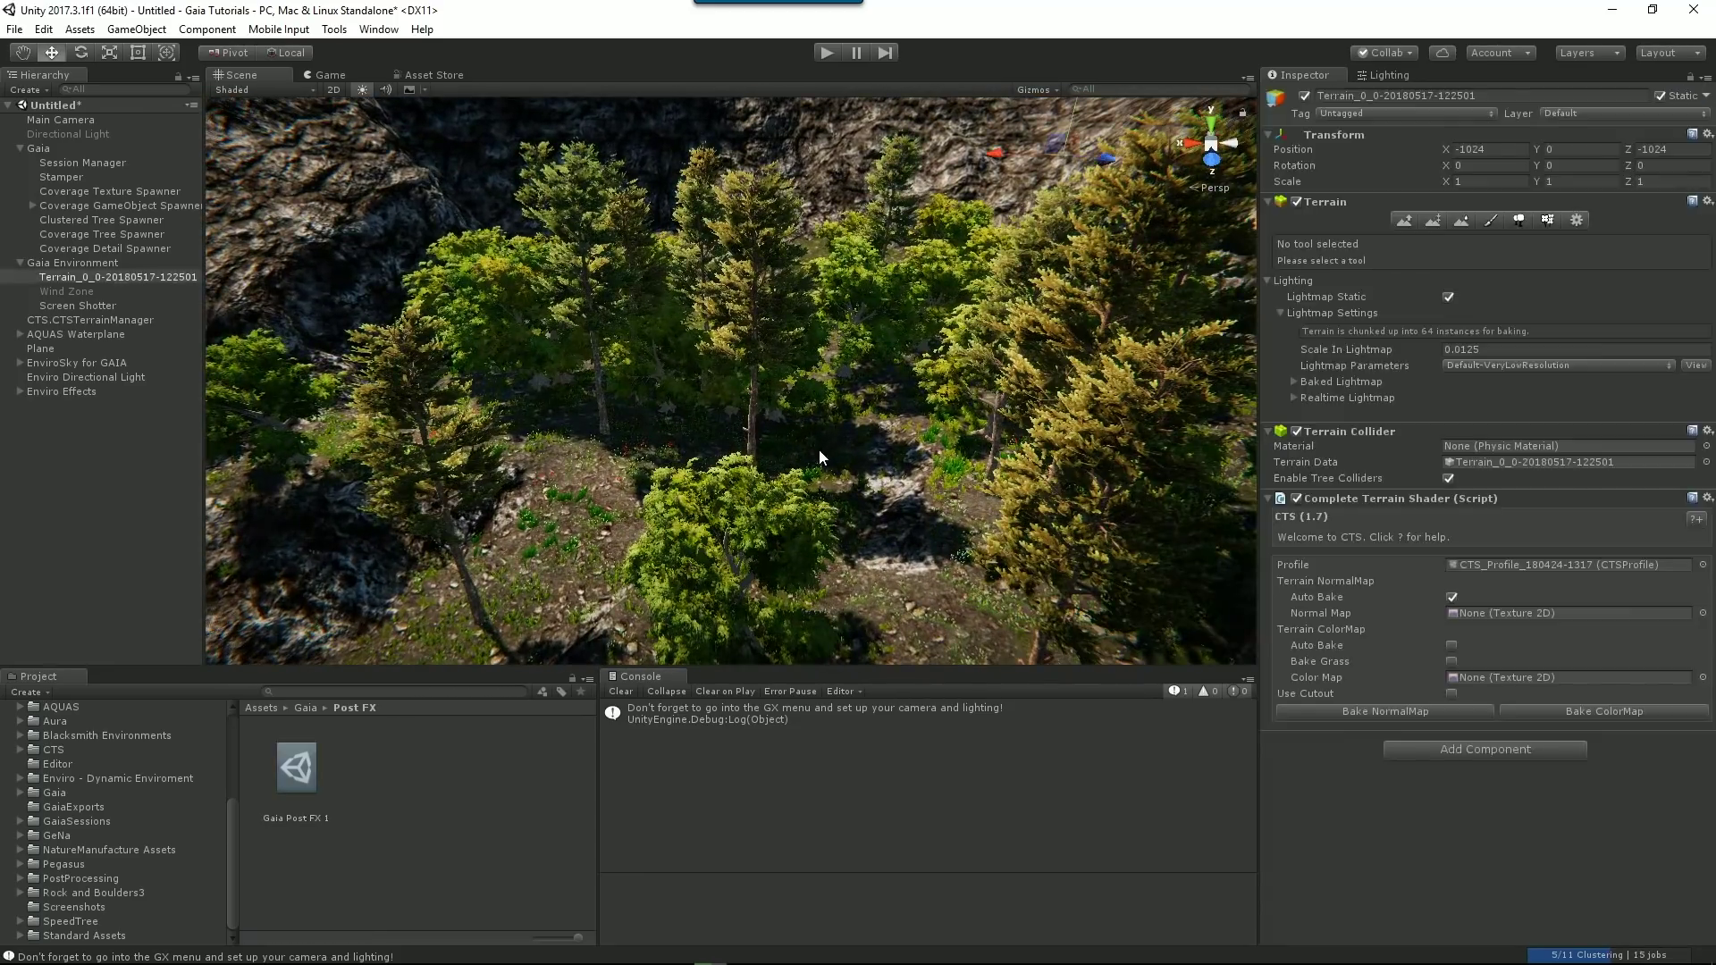
click(245, 343)
click(126, 276)
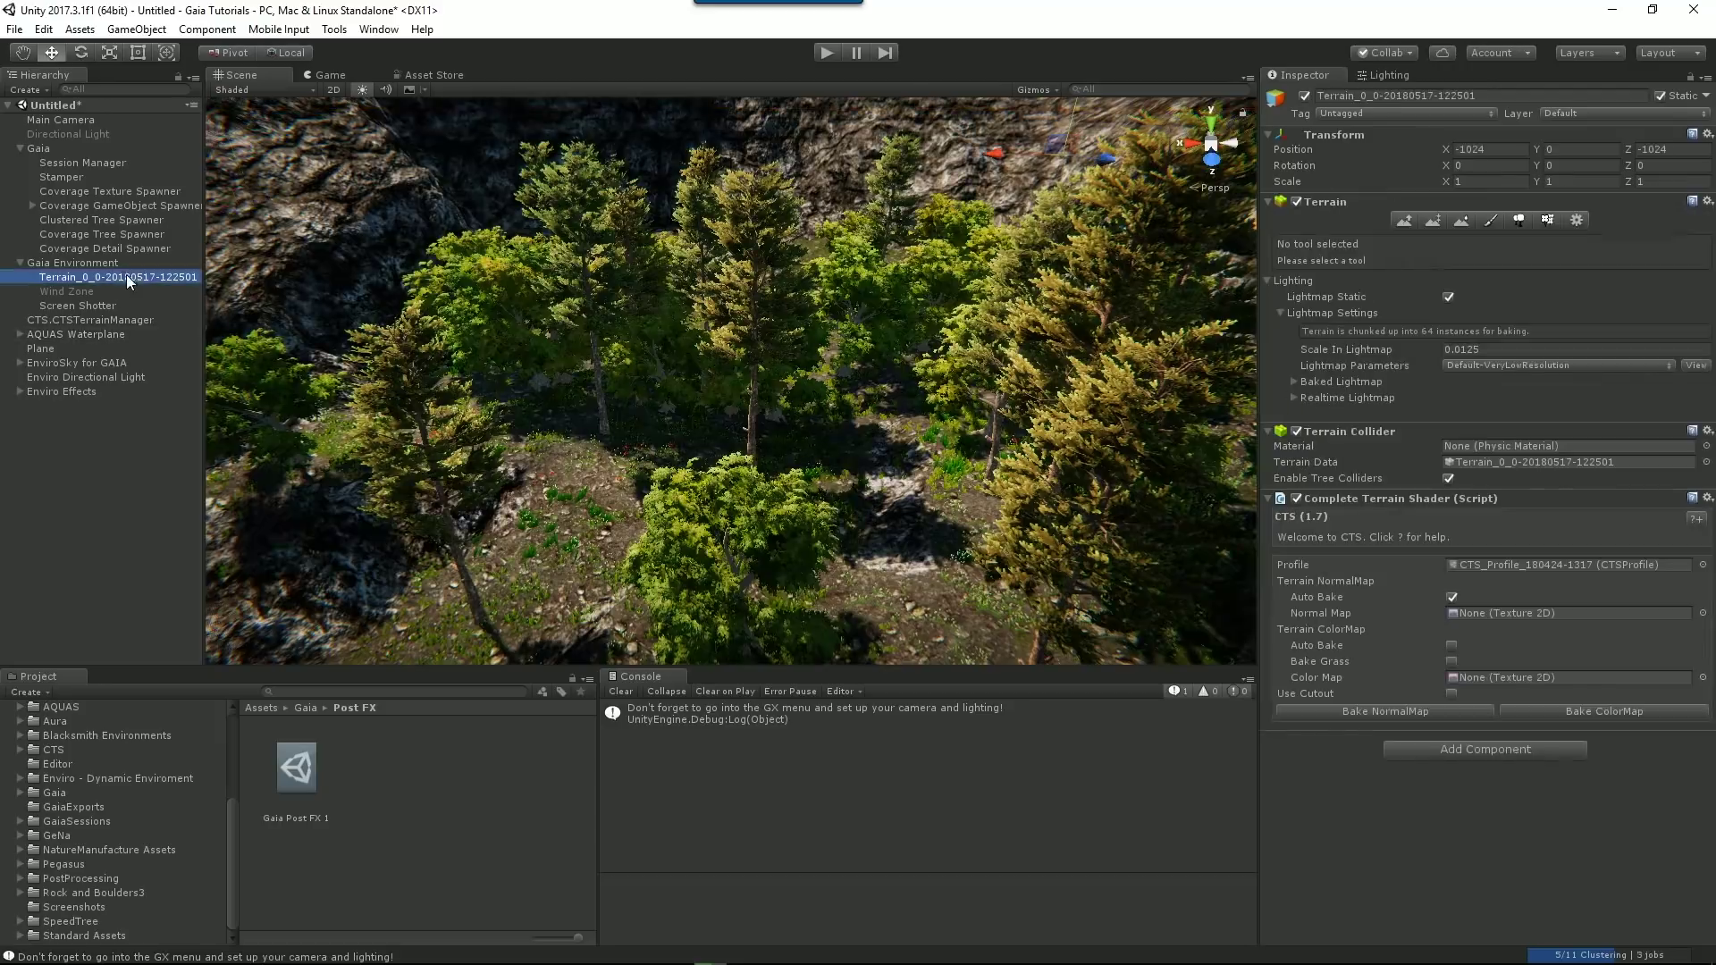
Set up Paint Trees with the broadleaf tree and a brush size of 7.8, and erase trees to open a clearing.
click(1519, 221)
click(1301, 362)
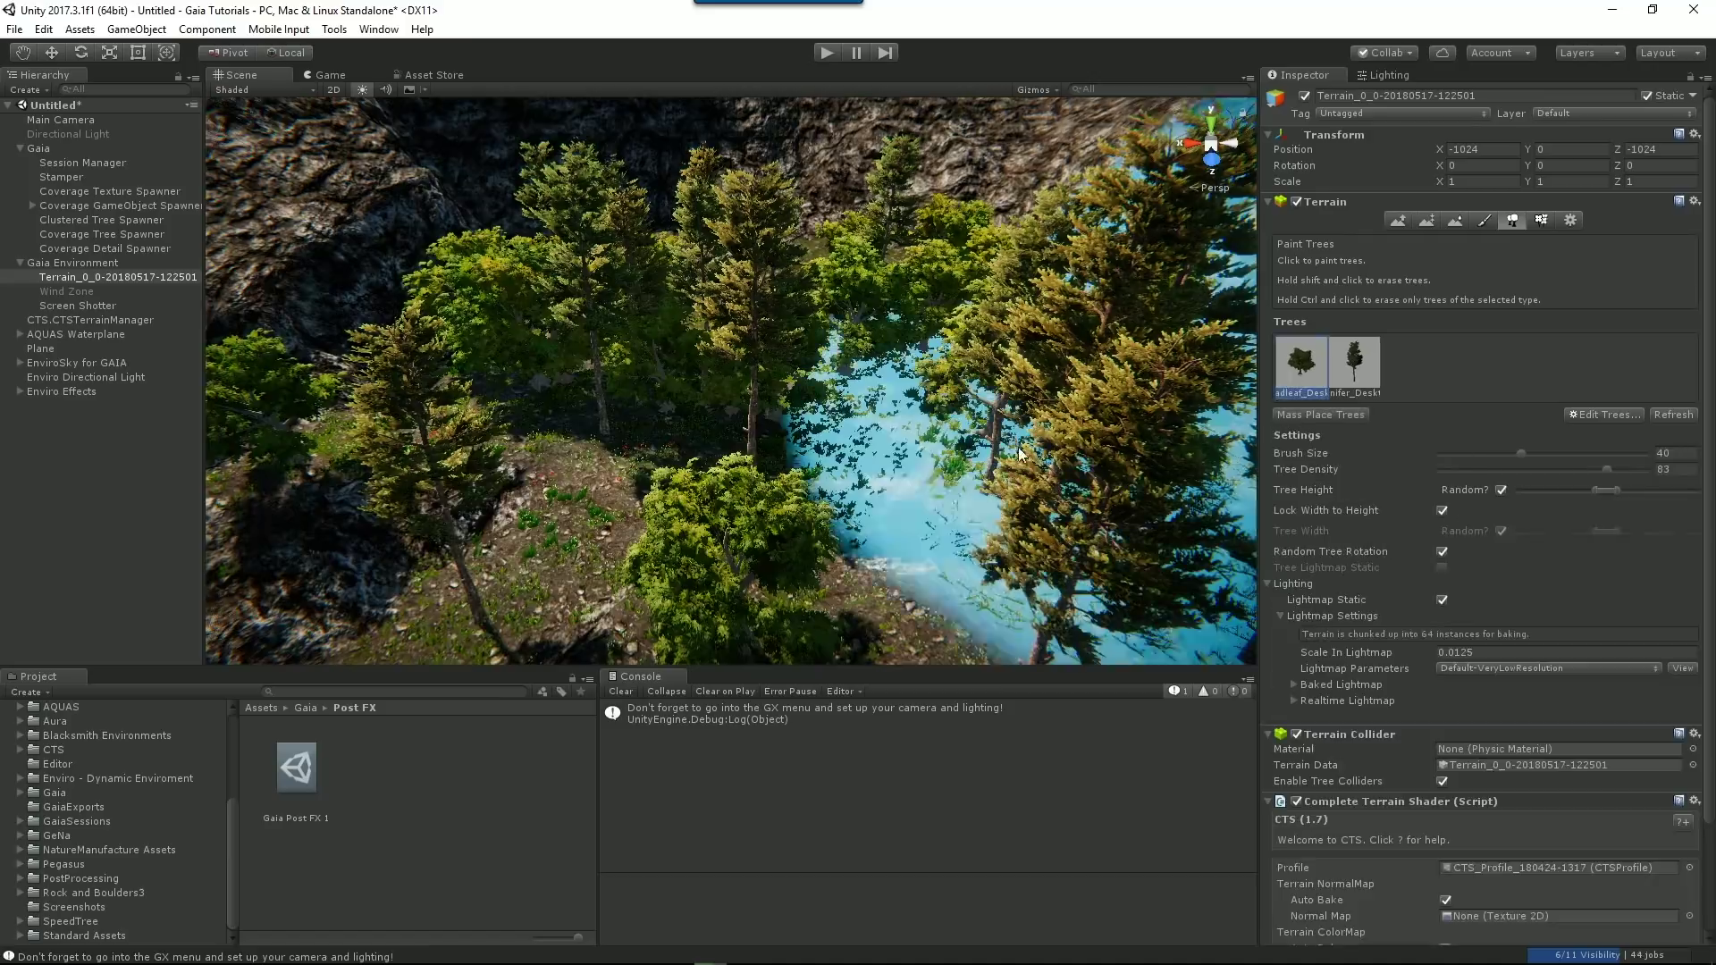
drag(1519, 454, 1439, 454)
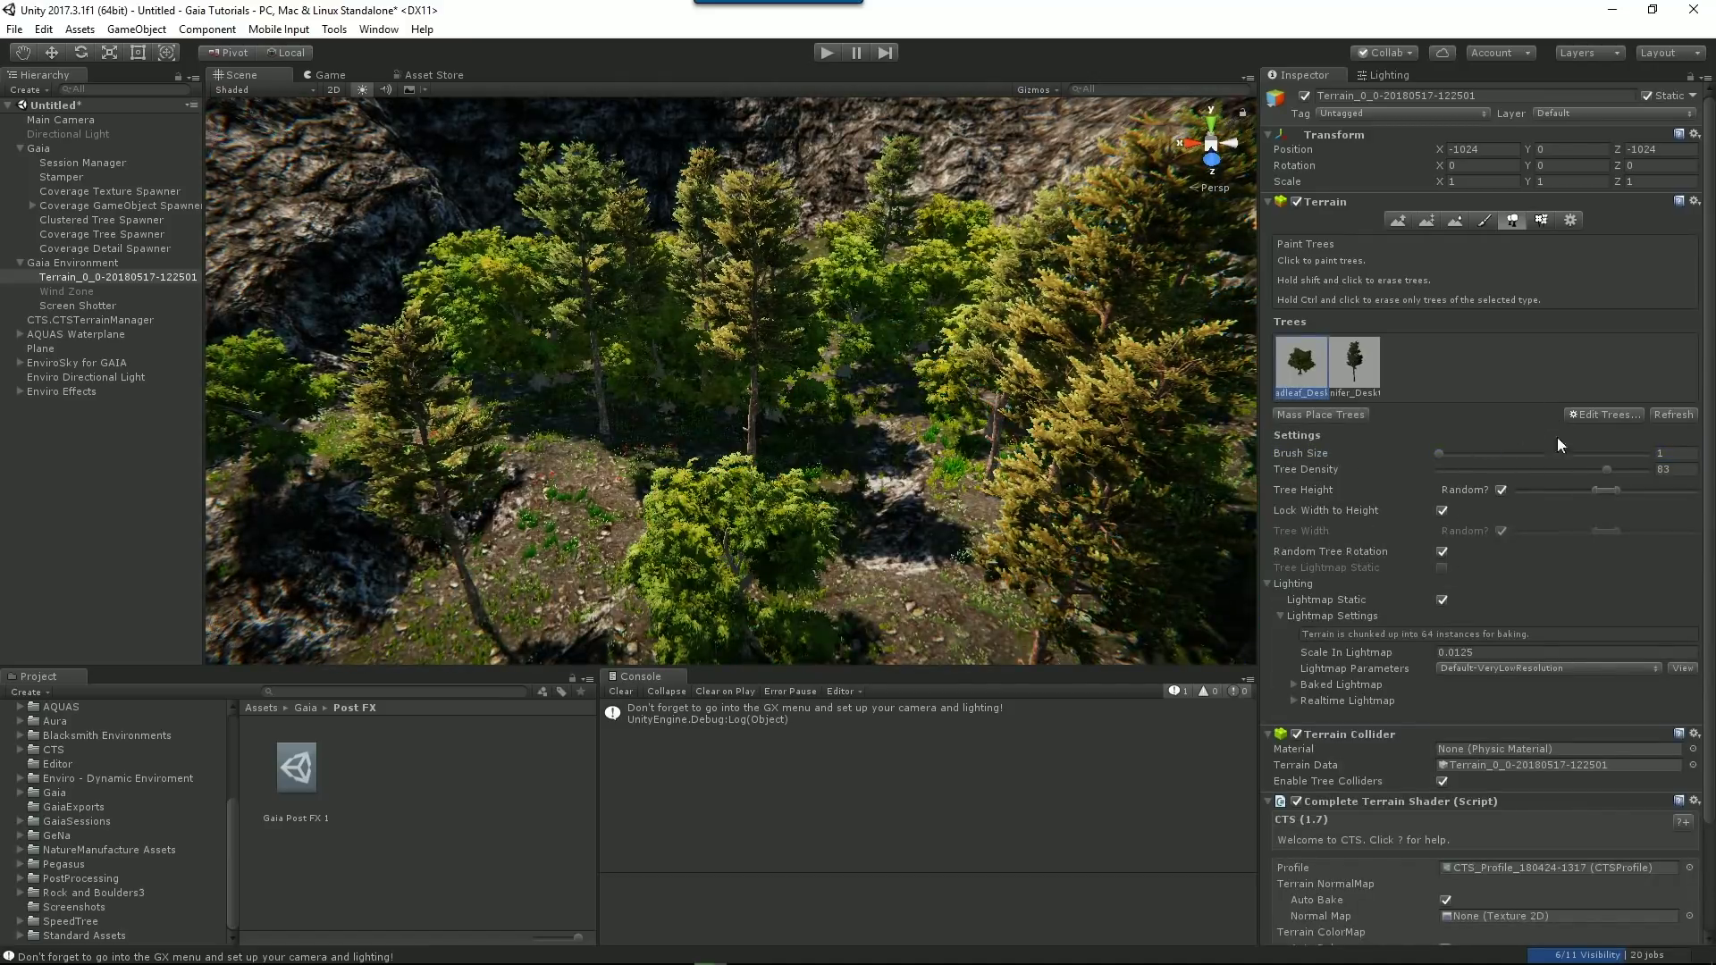
drag(1464, 452, 1453, 452)
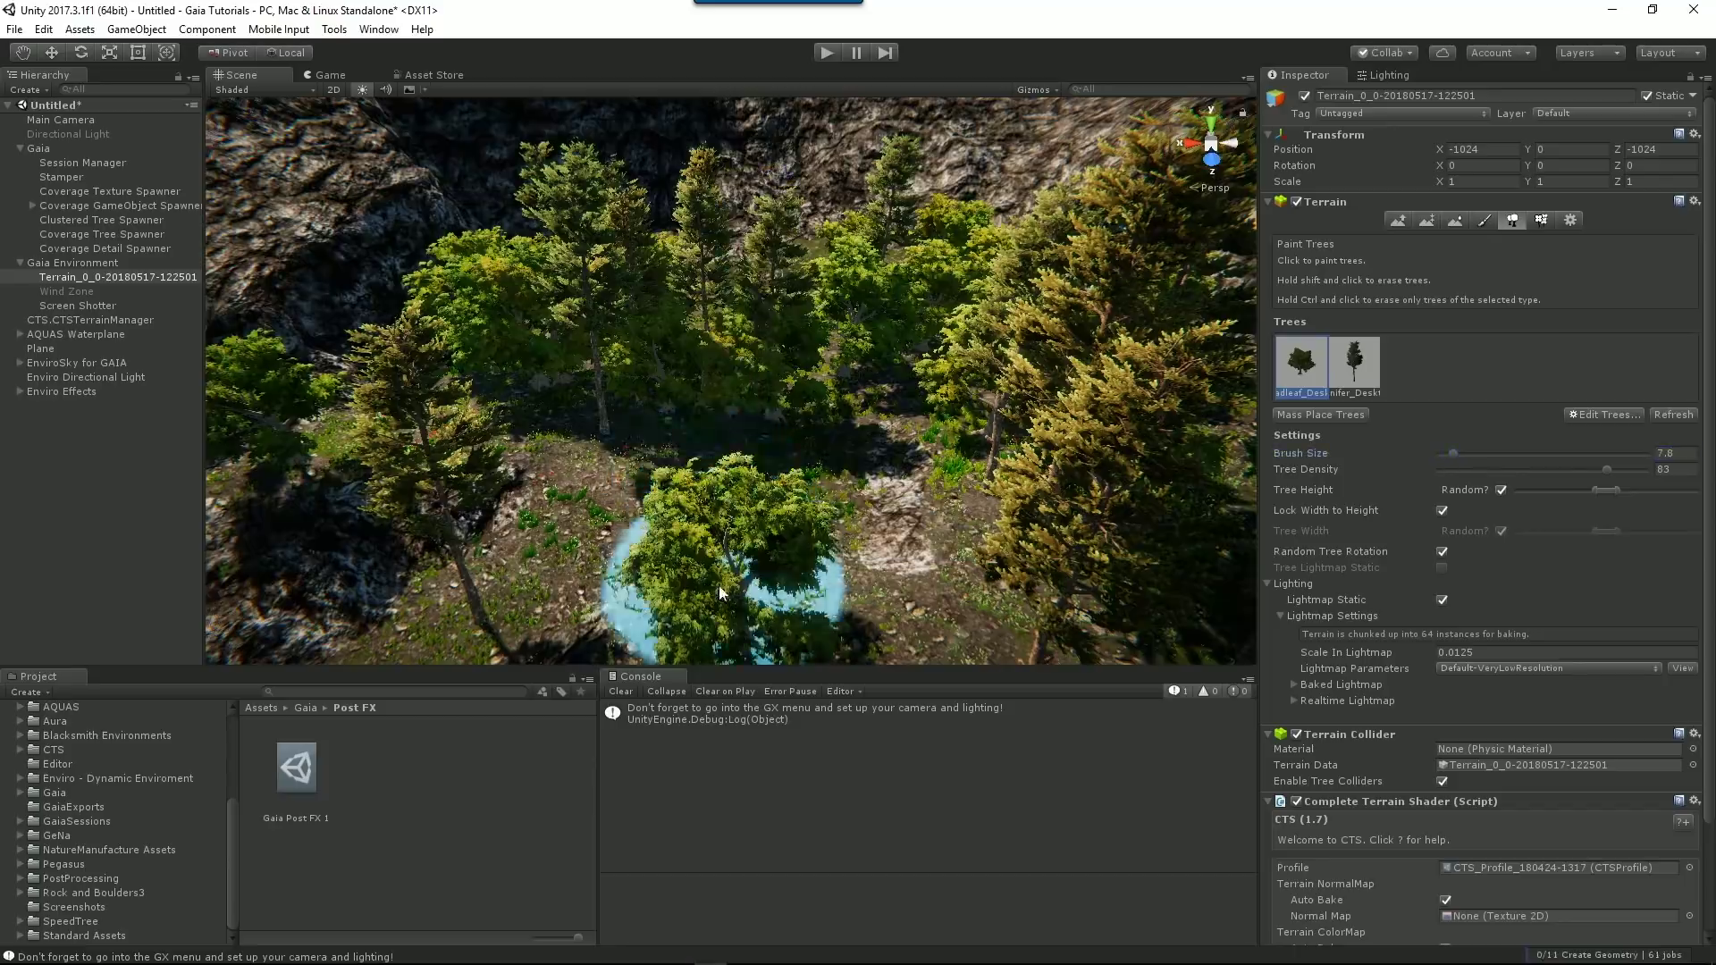
scroll(577, 454, down, 5)
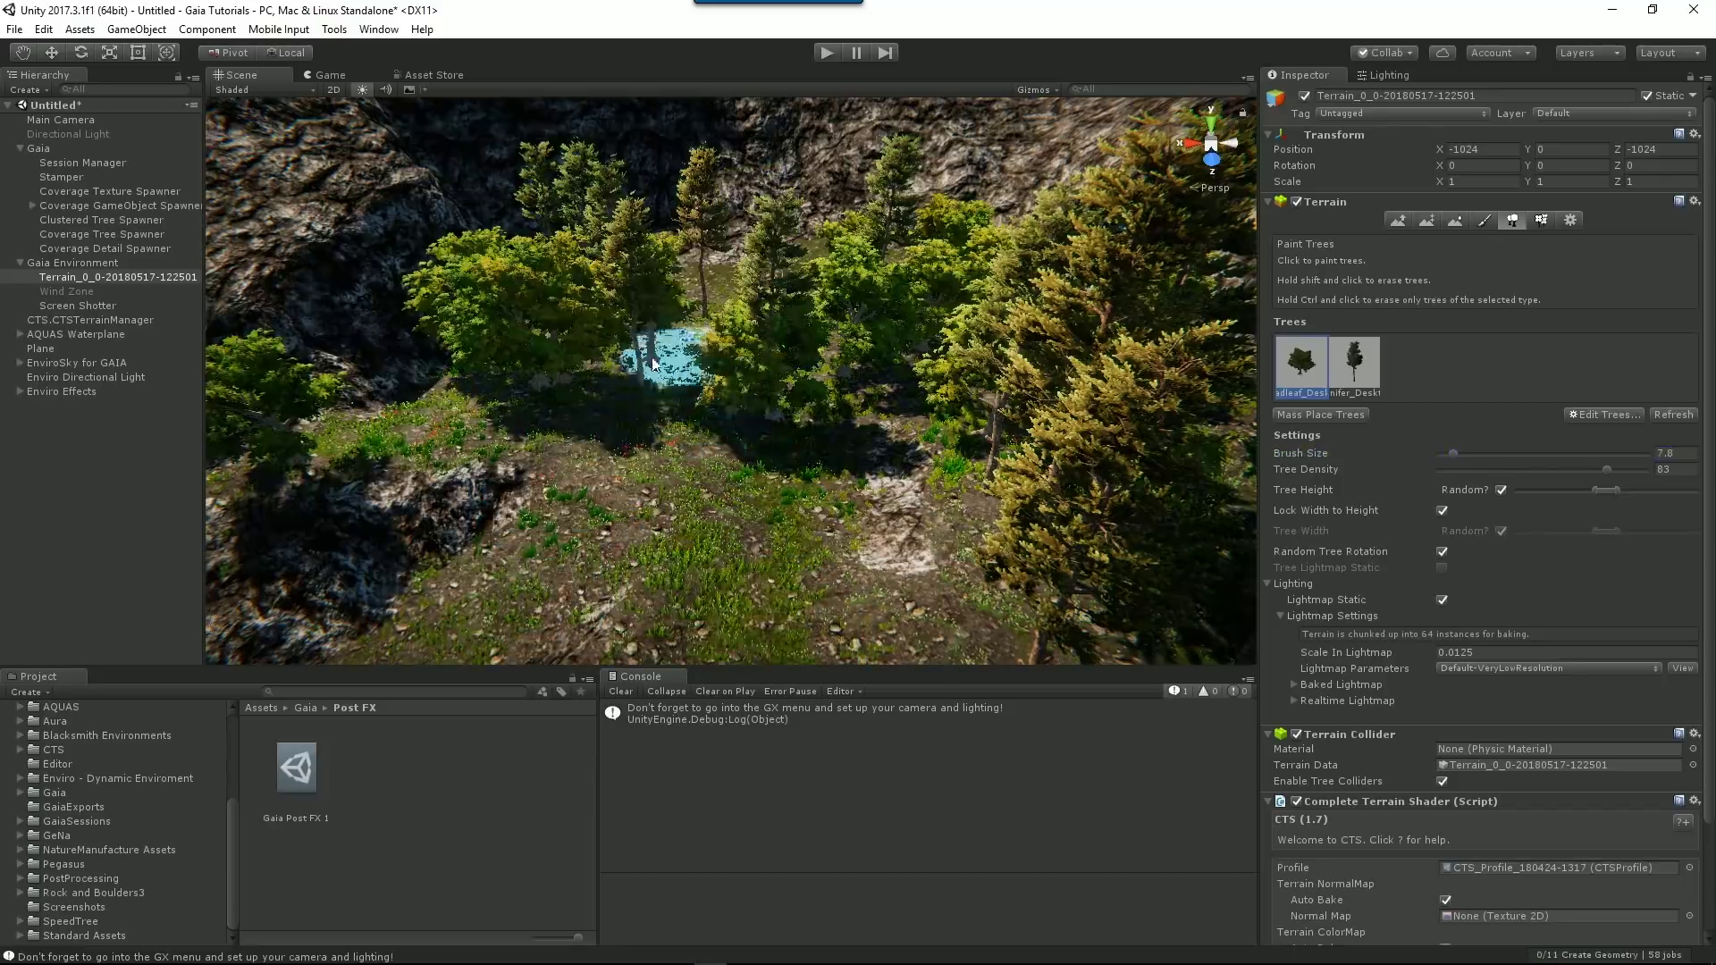
right_drag(818, 415, 230, 490)
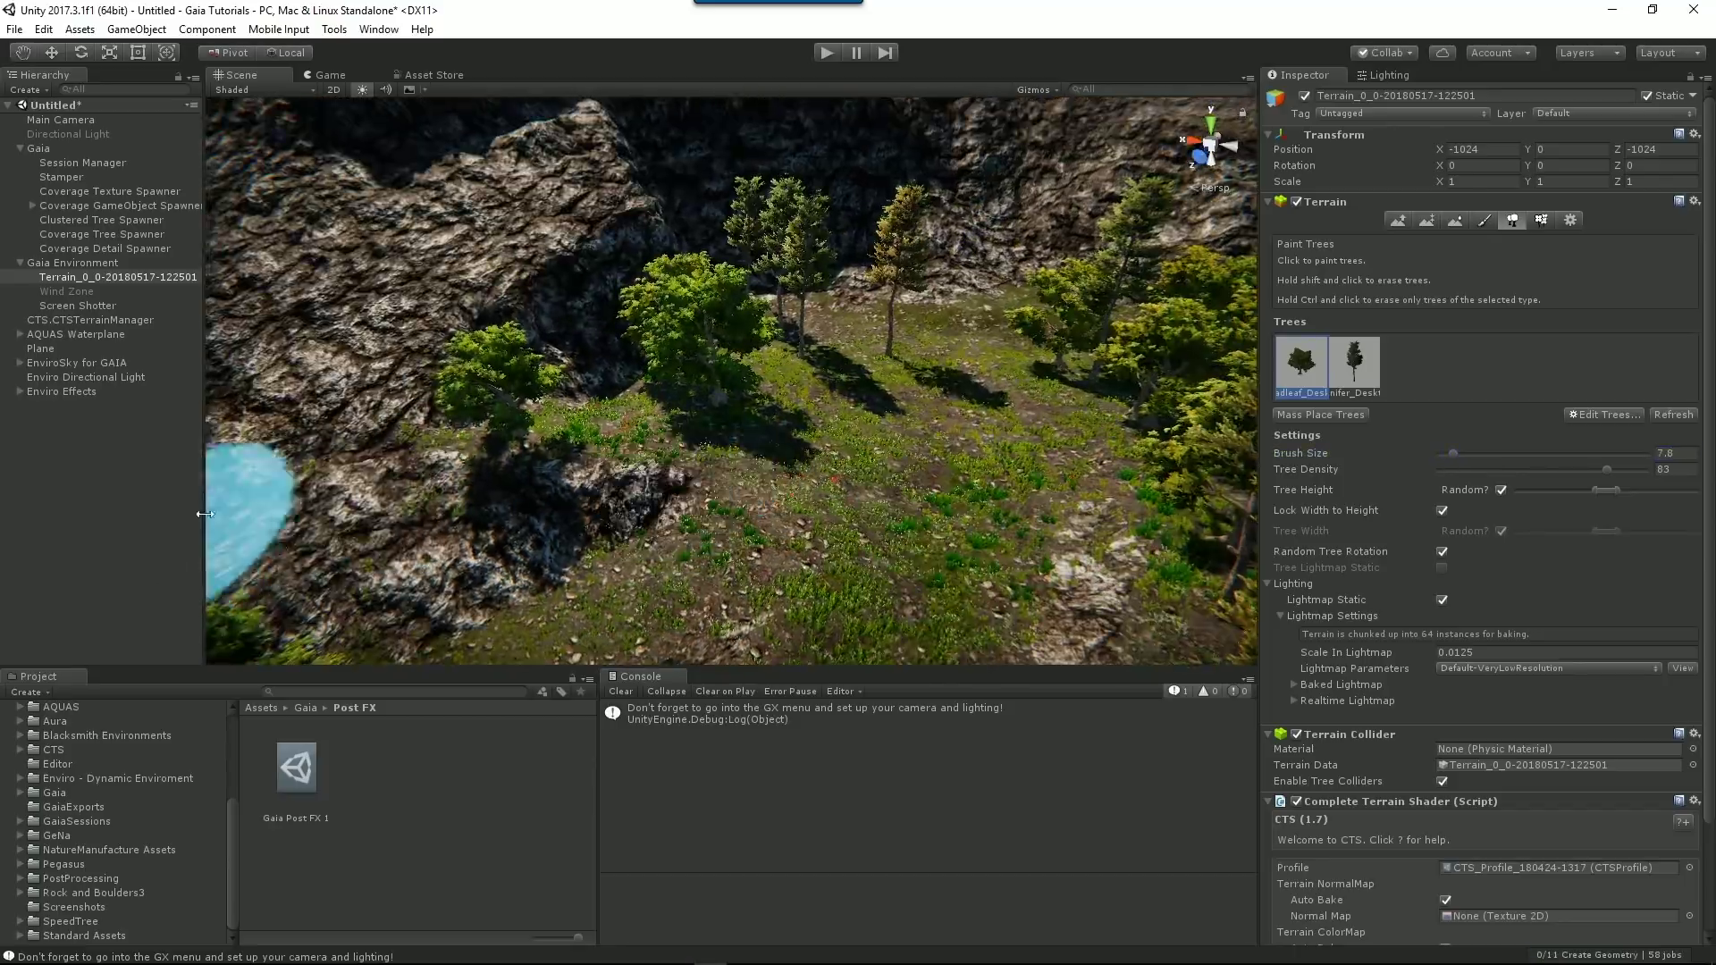
Add the GeNa Spawner - Rock Groups Large Tall prefab from the _Spawners/ManufacturaK4 folder to the scene.
click(66, 438)
scroll(82, 777, up, 3)
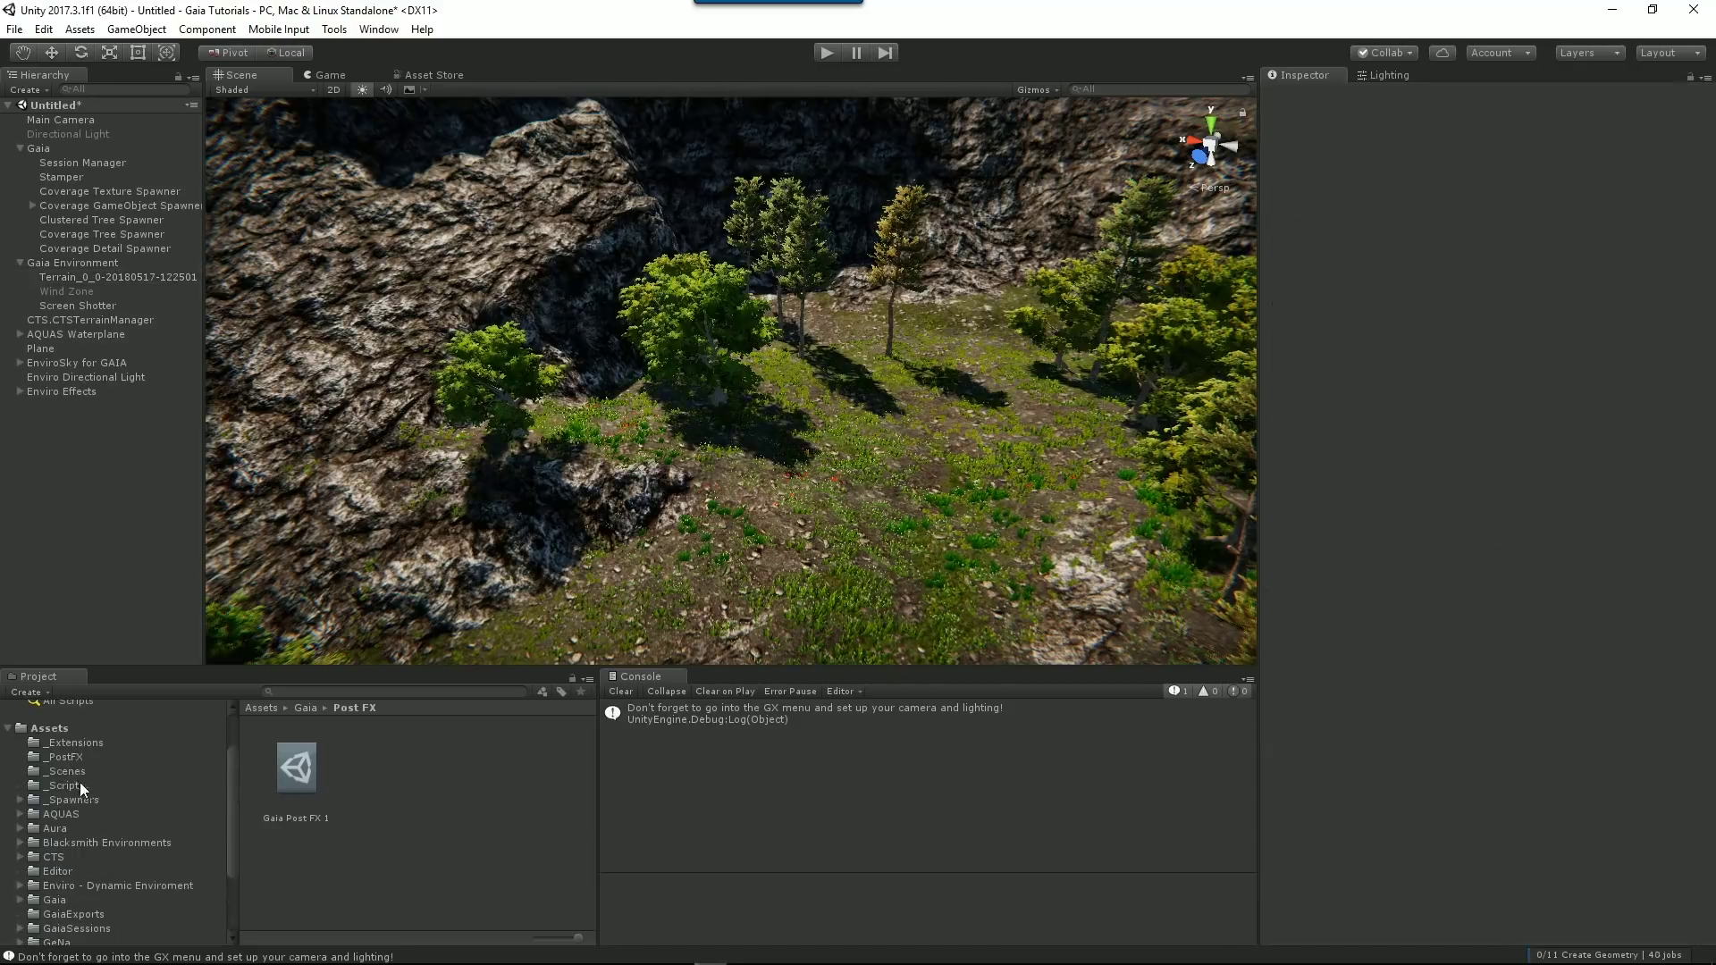
click(71, 799)
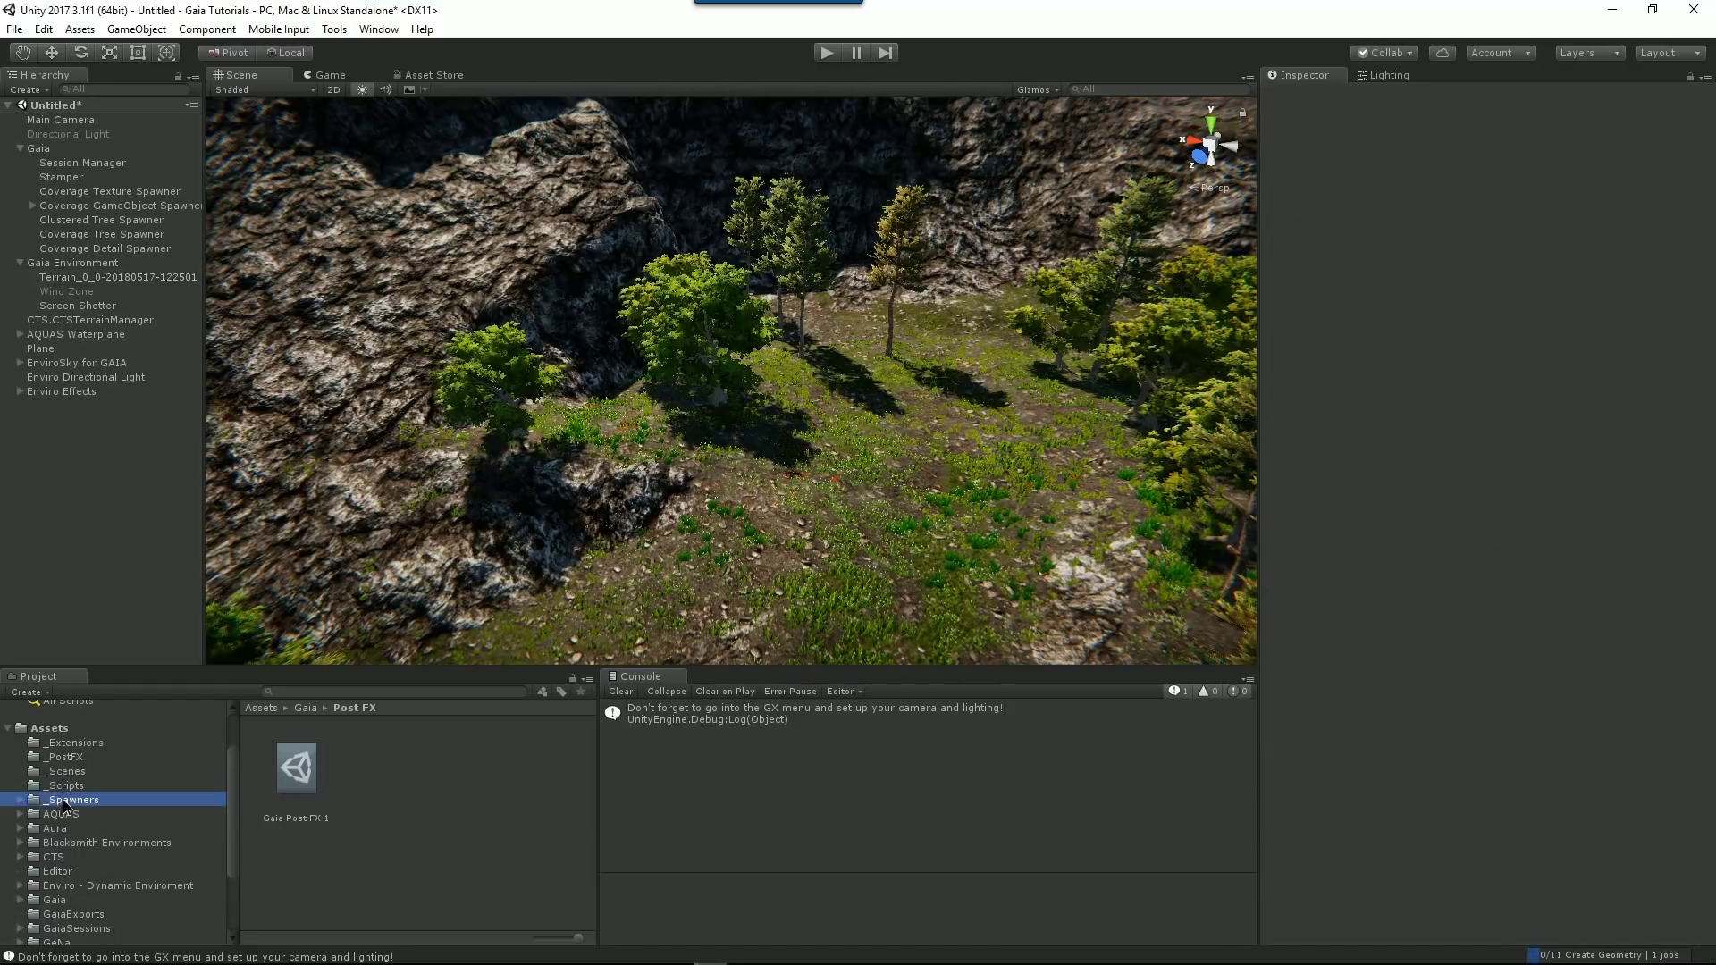
key(Right)
click(92, 829)
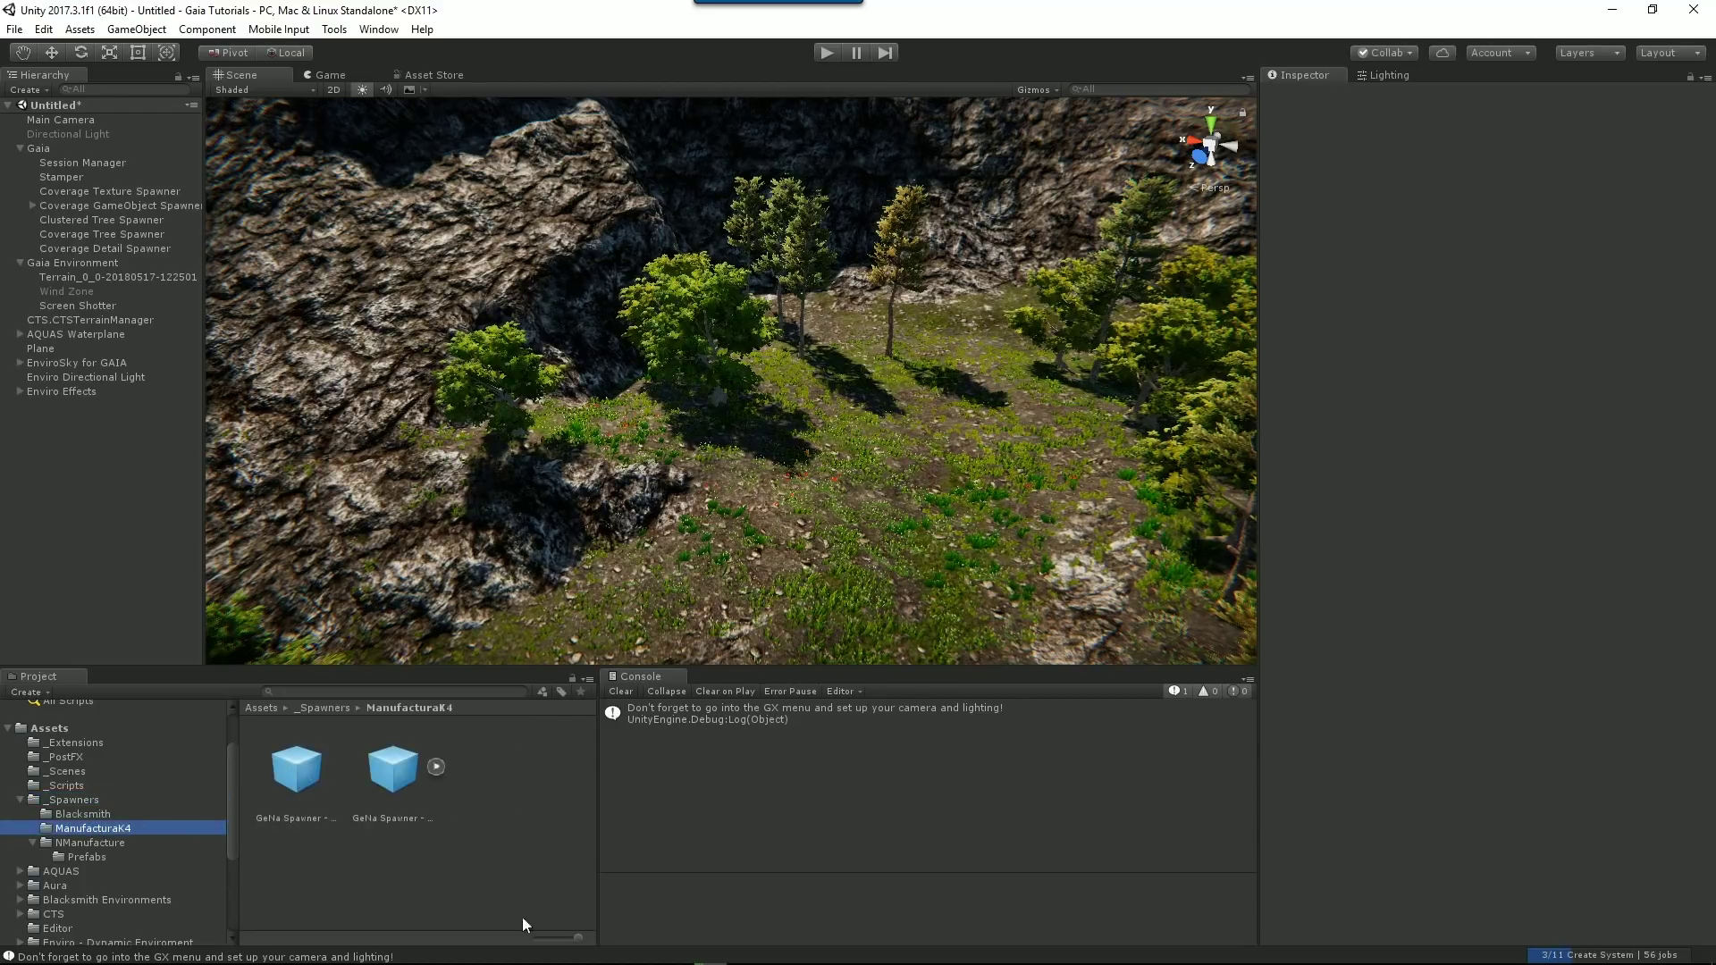
drag(576, 941, 462, 945)
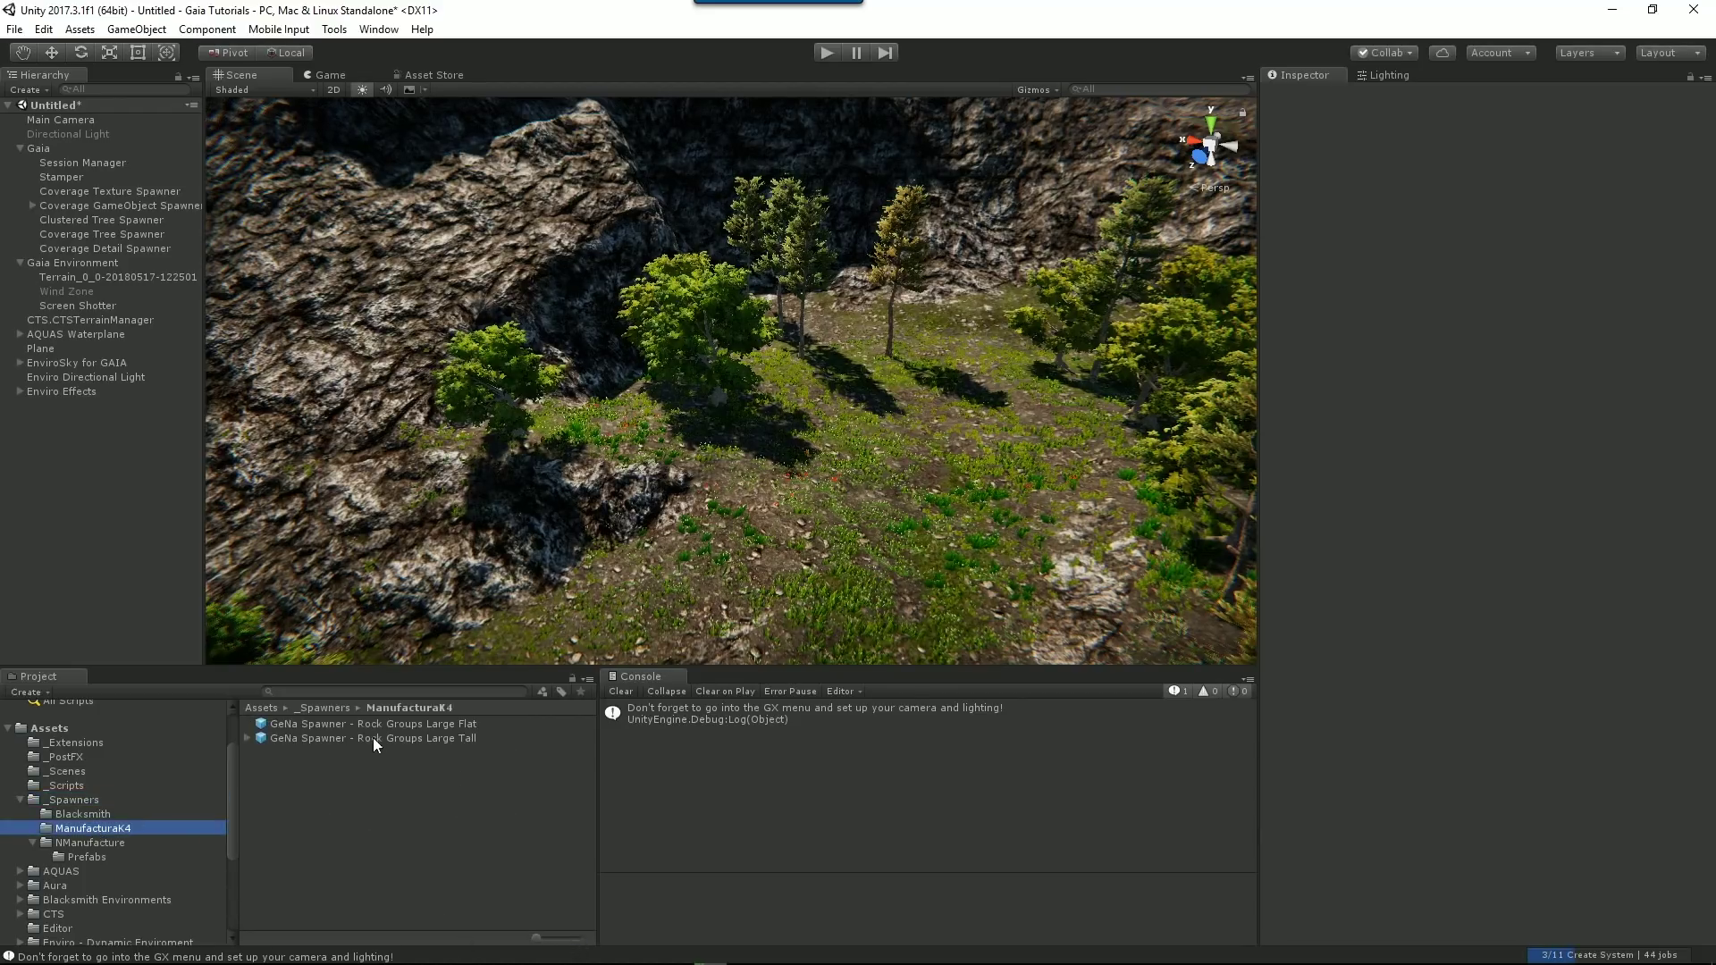
drag(381, 733, 104, 463)
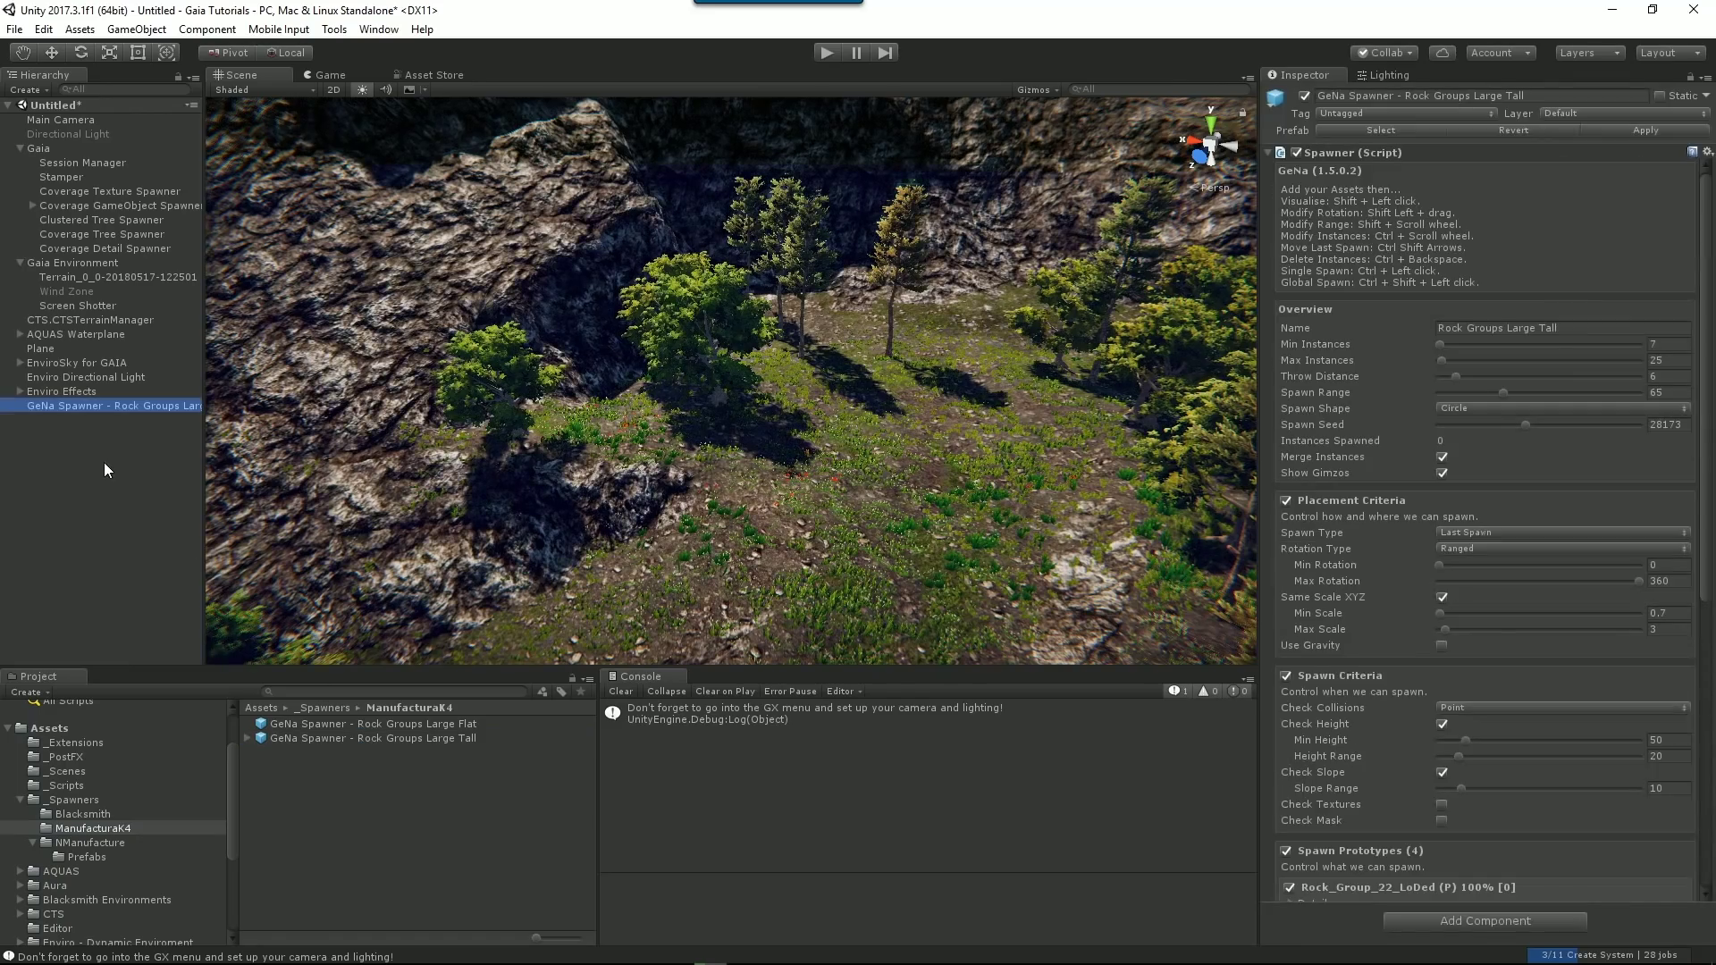
Spawn tall rock groups along the rocky headland overlooking the bay.
right_drag(939, 530, 317, 438)
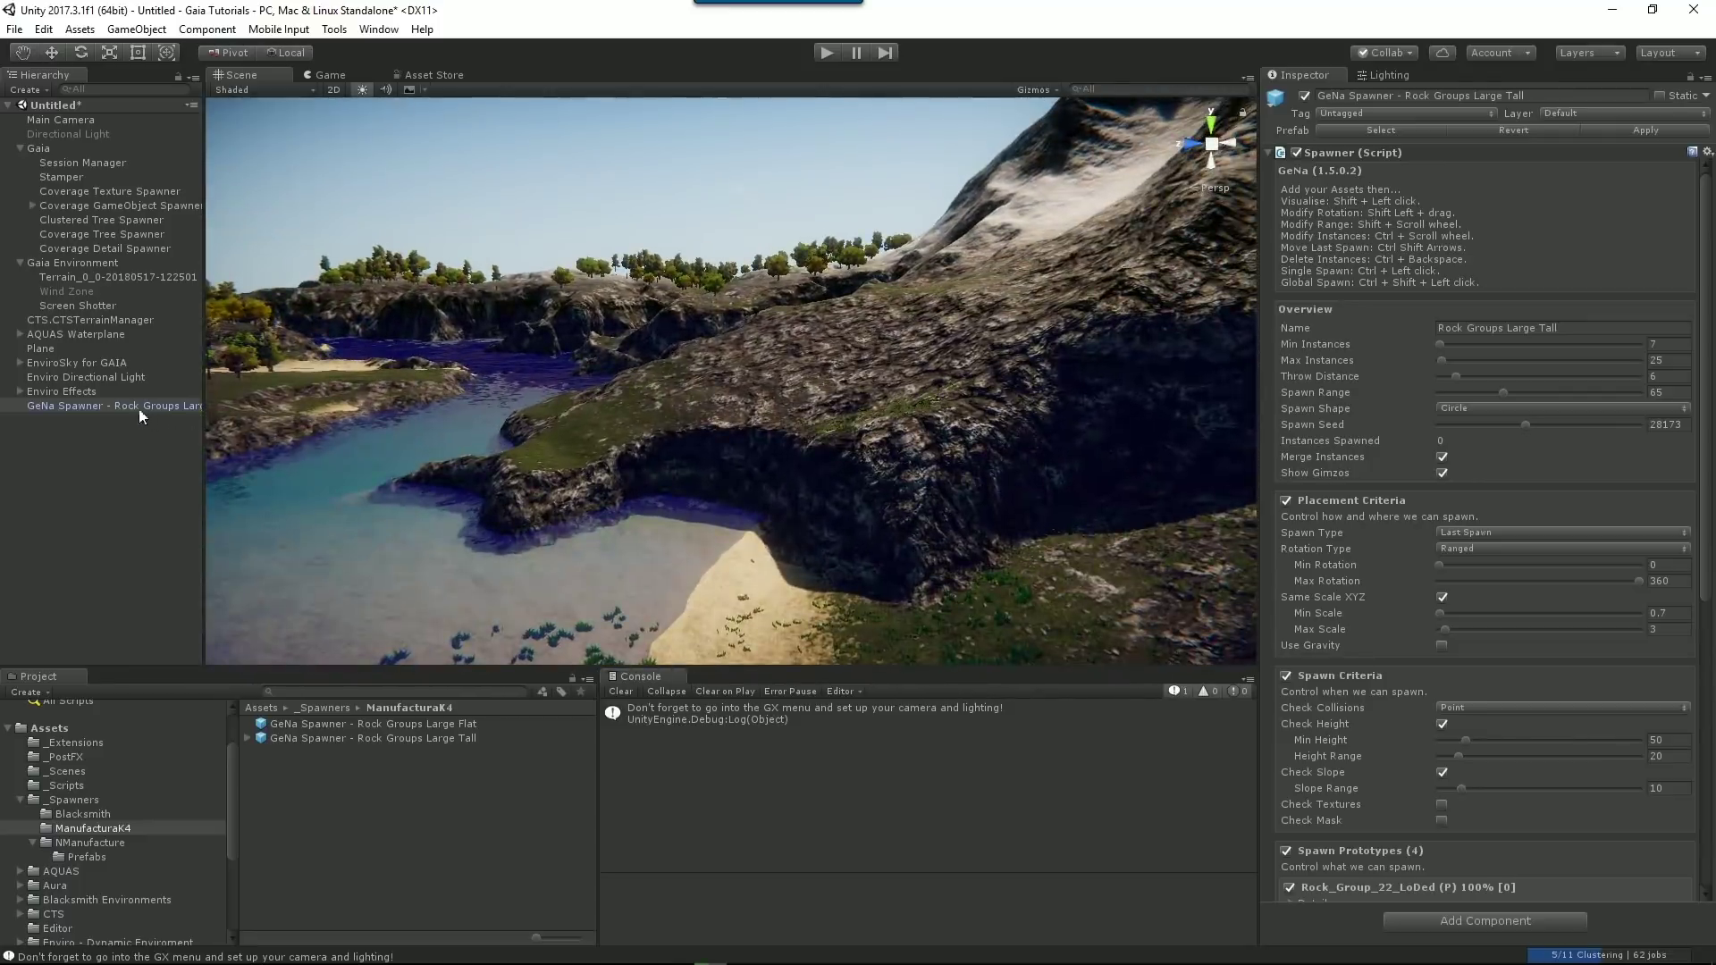
shift+click(878, 395)
ctrl+click(867, 399)
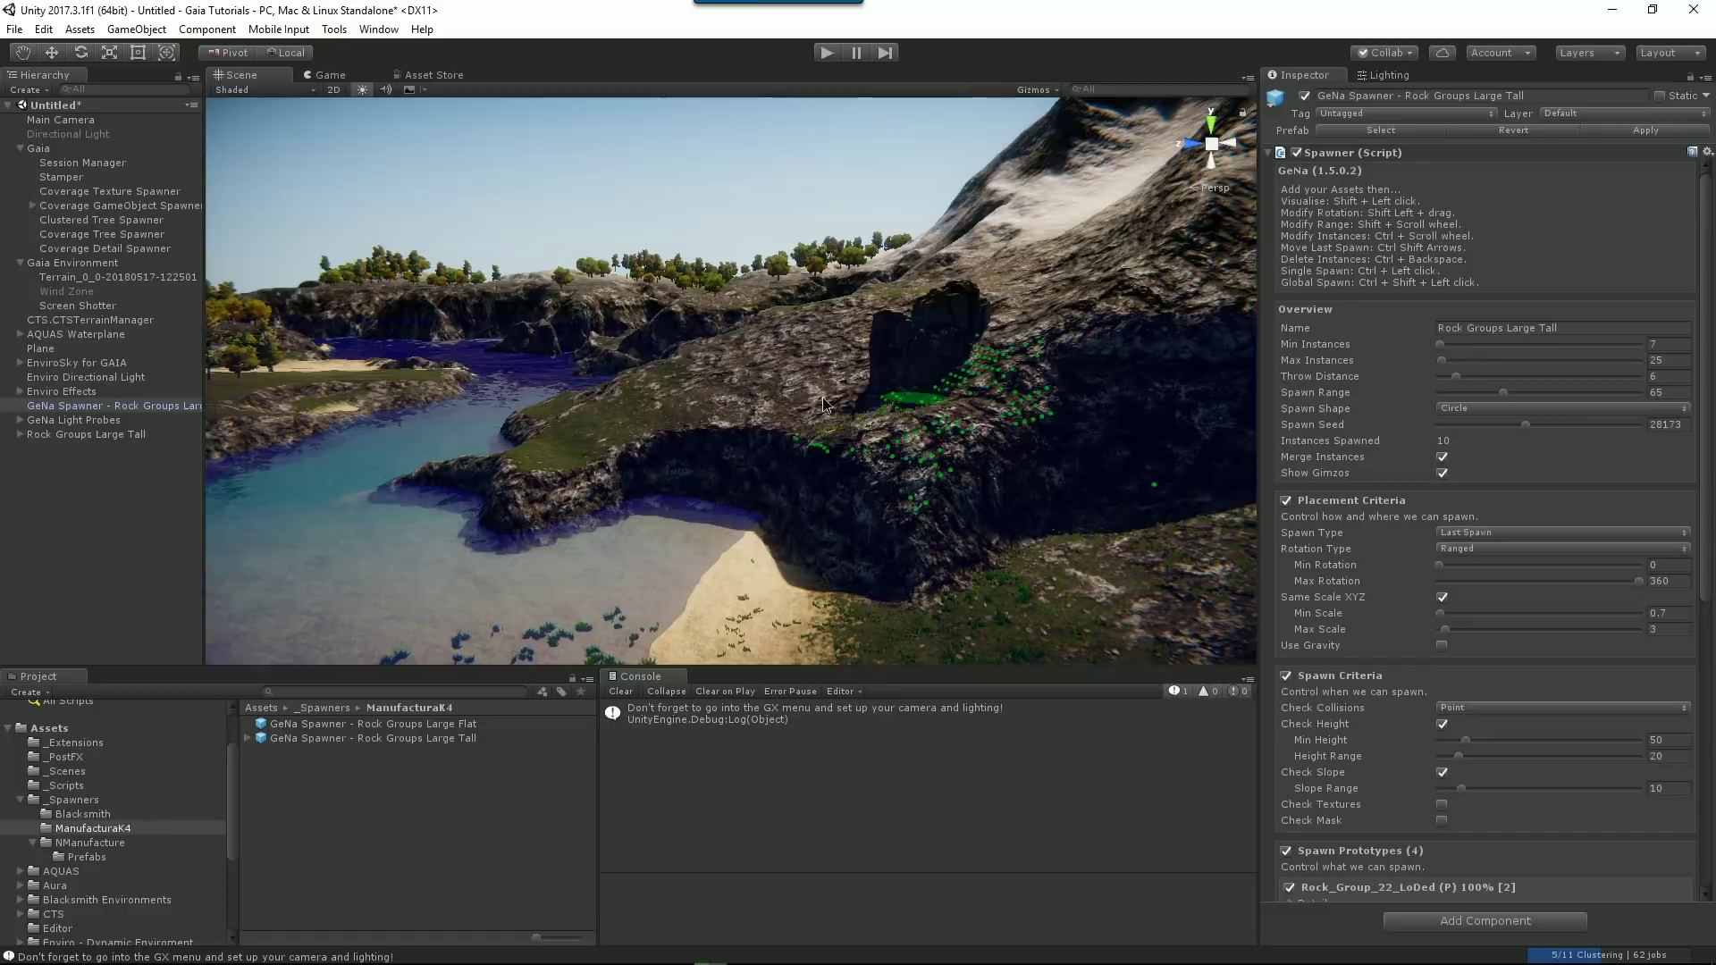
ctrl+click(712, 401)
ctrl+click(613, 431)
ctrl+click(531, 473)
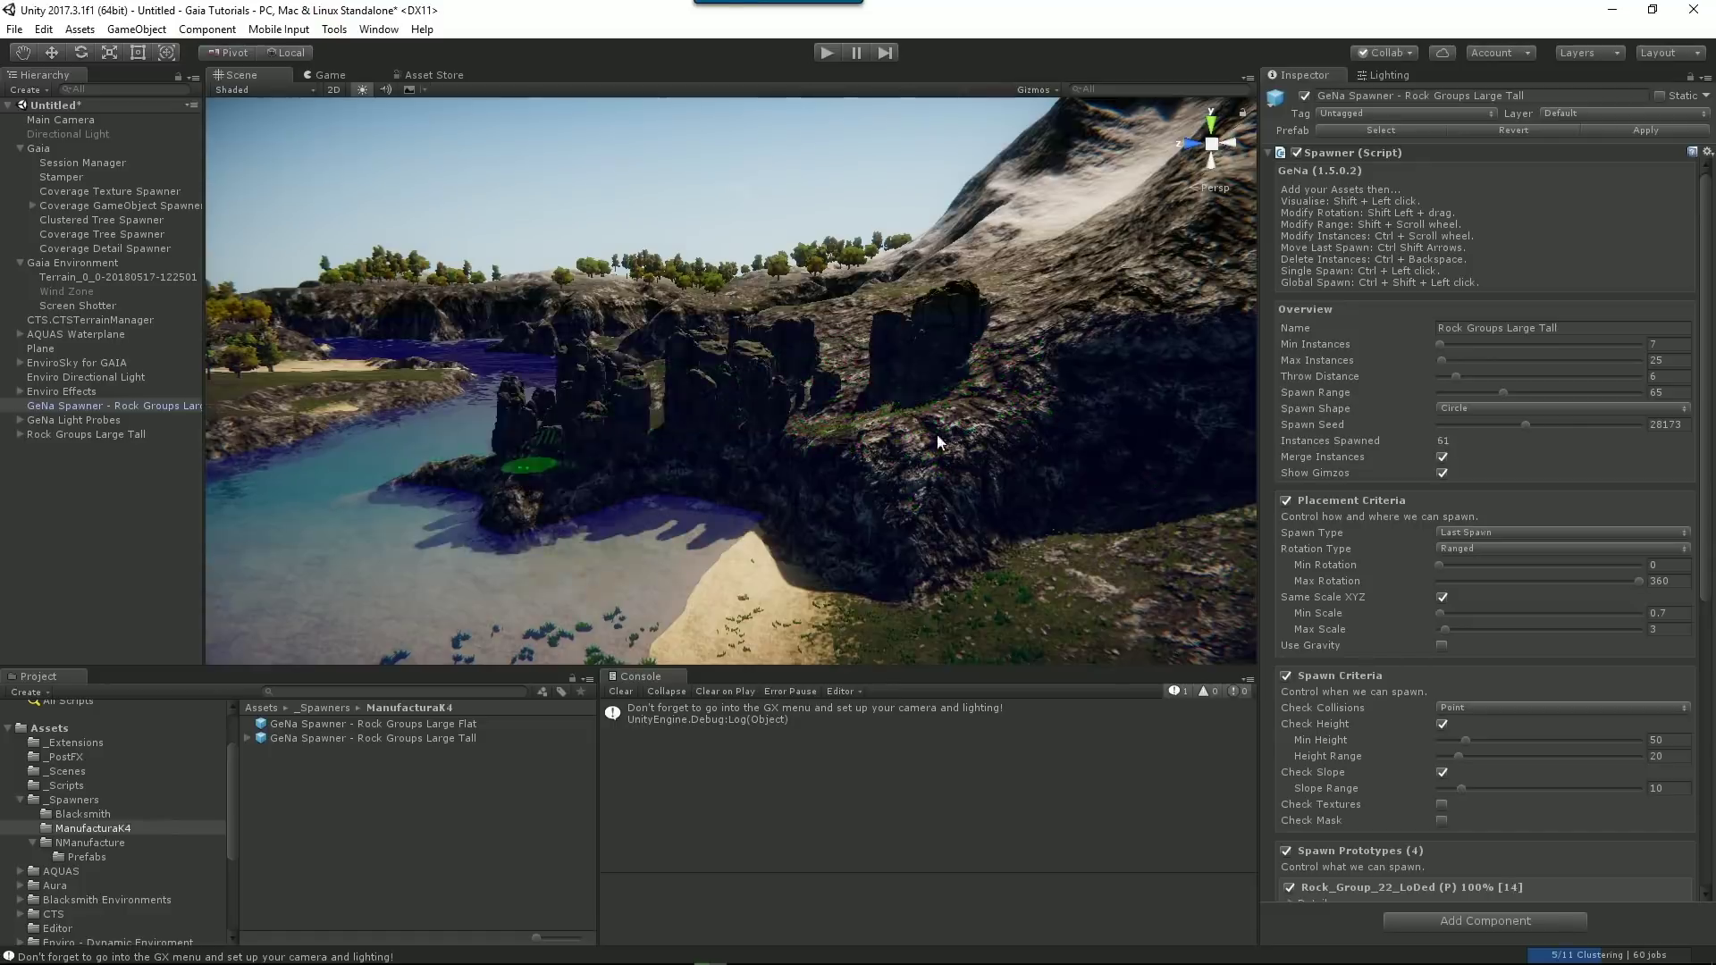
ctrl+click(864, 432)
Spawn more tall rock groups at the foot of the cliff and at the edge of the sandy beach.
right_drag(980, 526, 893, 557)
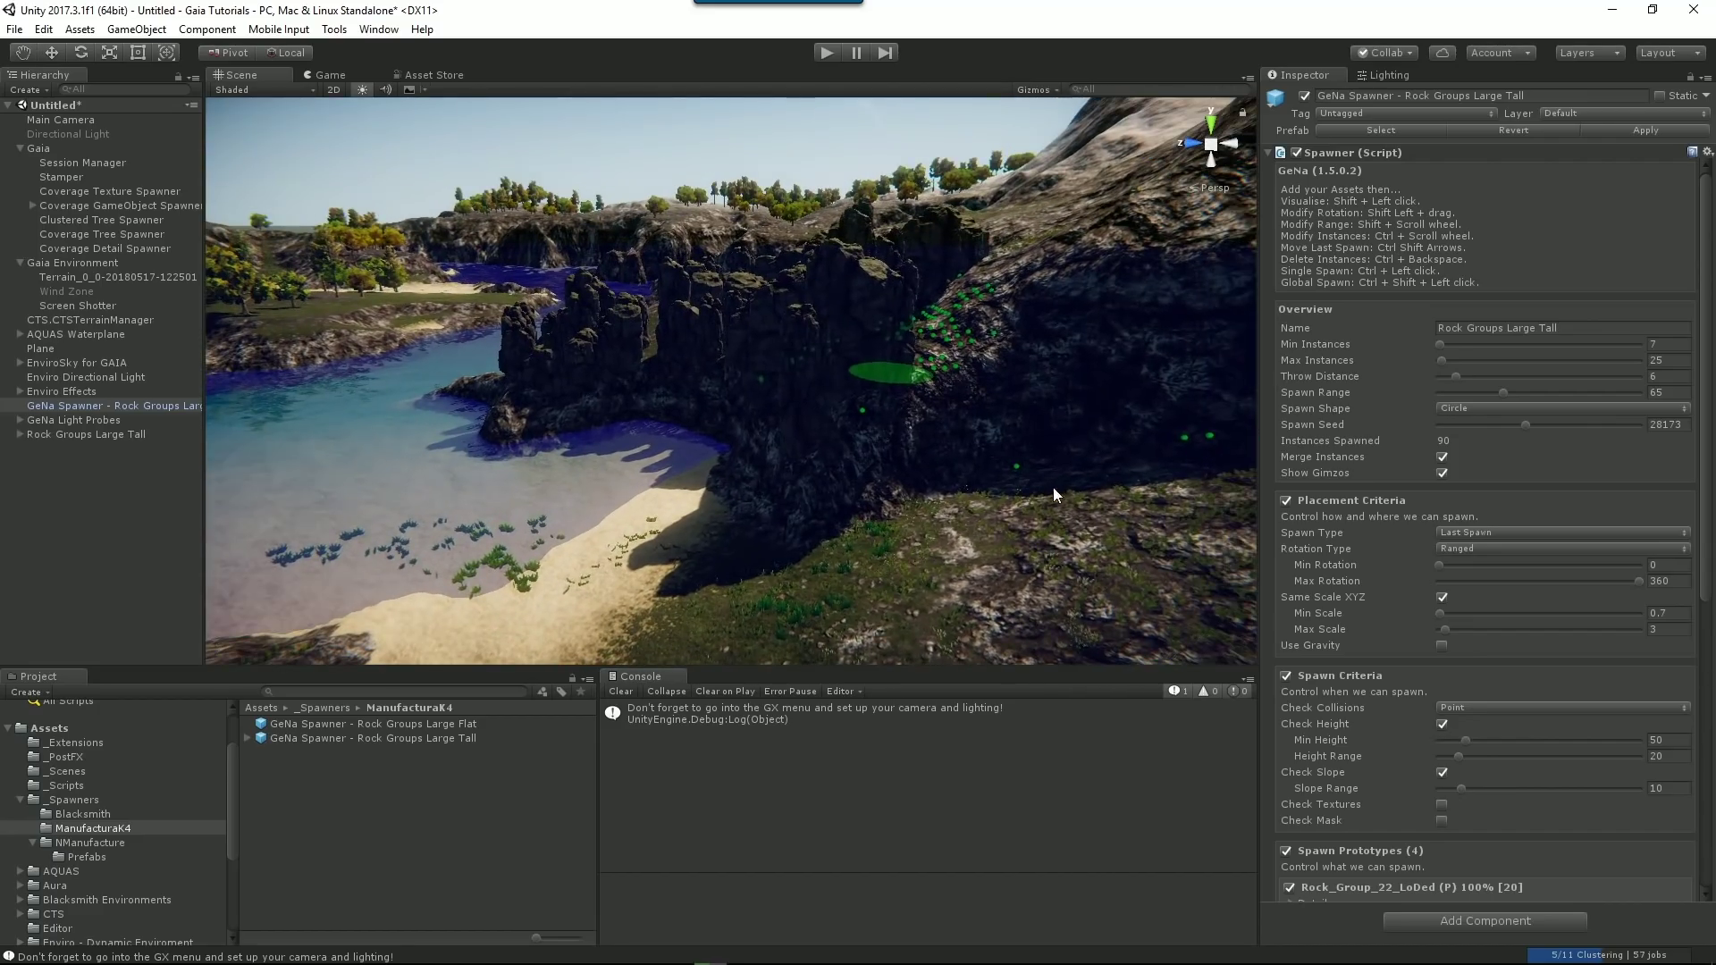
ctrl+click(1027, 500)
ctrl+click(697, 540)
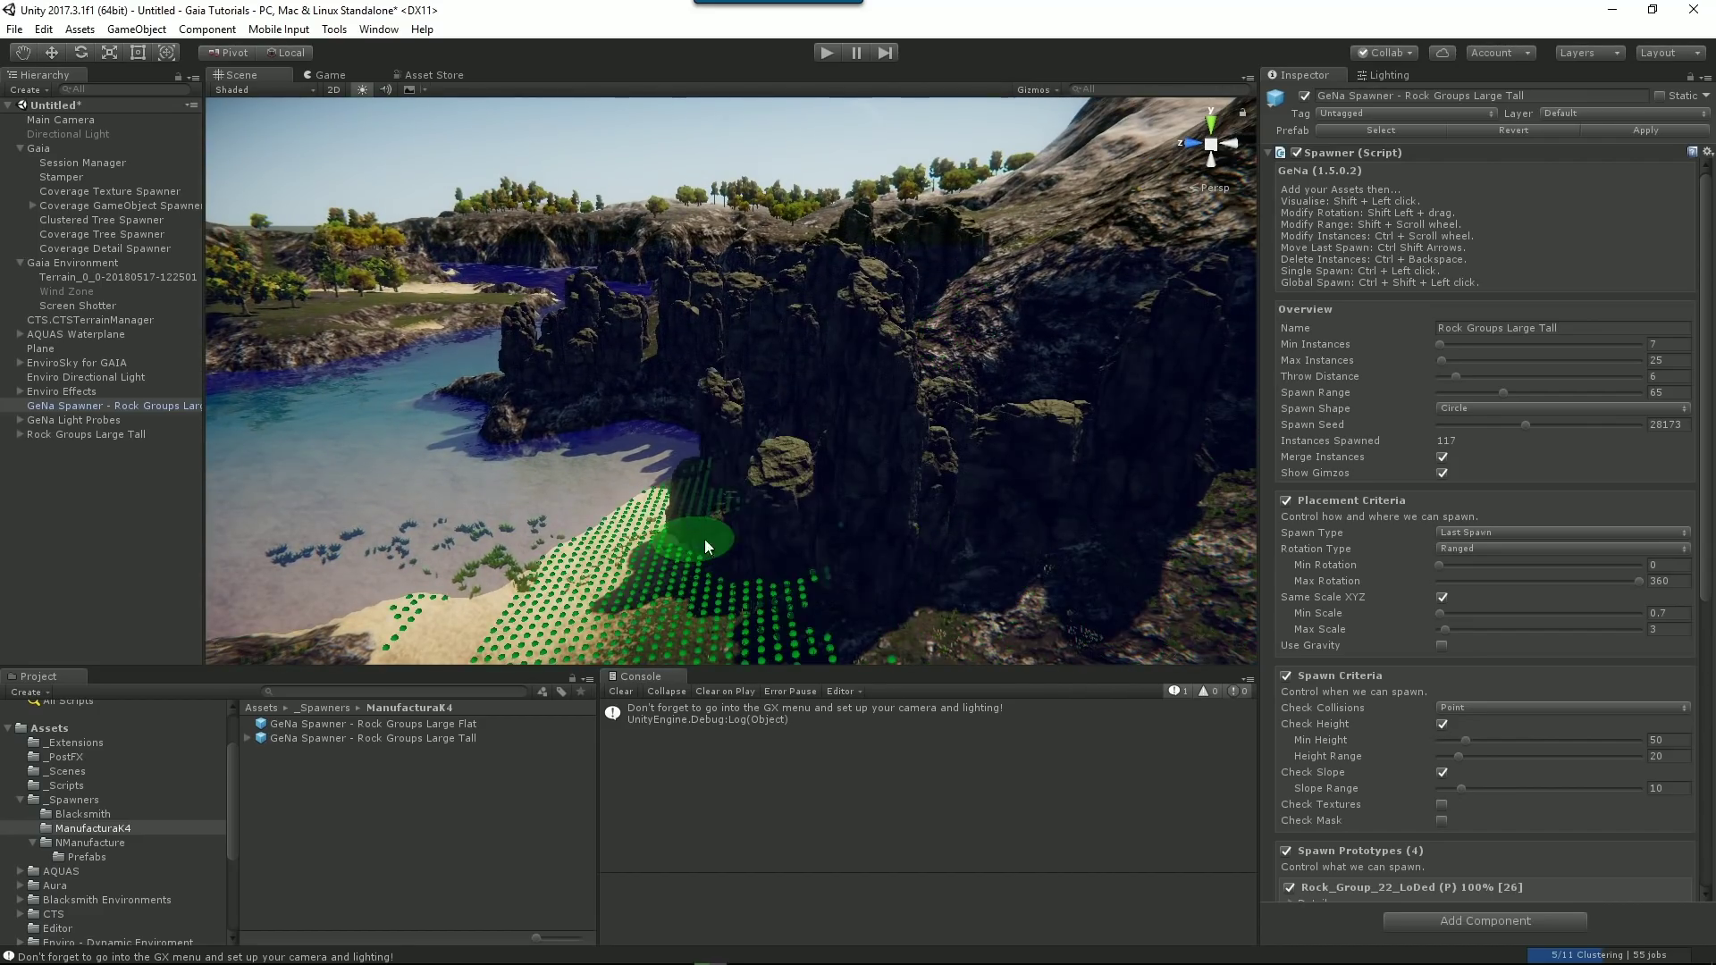
Add the GeNa Spawner - Rock Groups Large Flat prefab to the scene and spawn flat rock groups in the grassy clearing.
right_drag(704, 539, 268, 536)
drag(357, 722, 109, 482)
ctrl+click(534, 464)
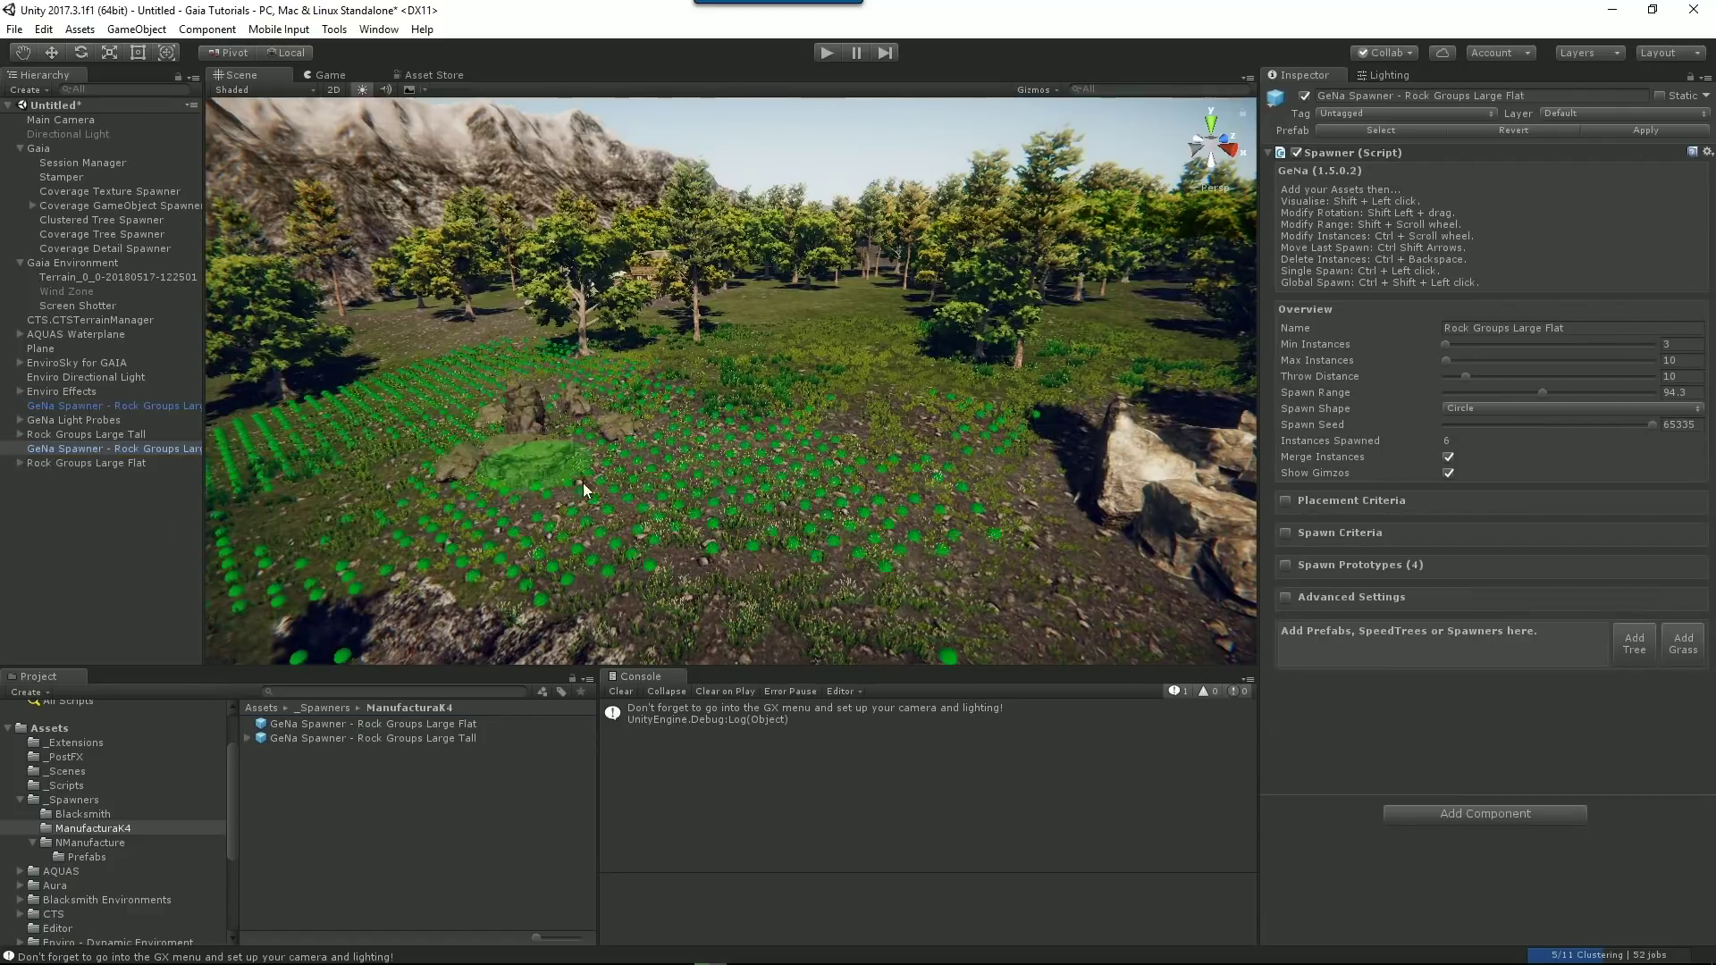
ctrl+click(871, 325)
ctrl+click(874, 536)
Spawn additional flat rock groups among the trees of the forested plain.
right_drag(826, 565, 685, 496)
ctrl+click(684, 496)
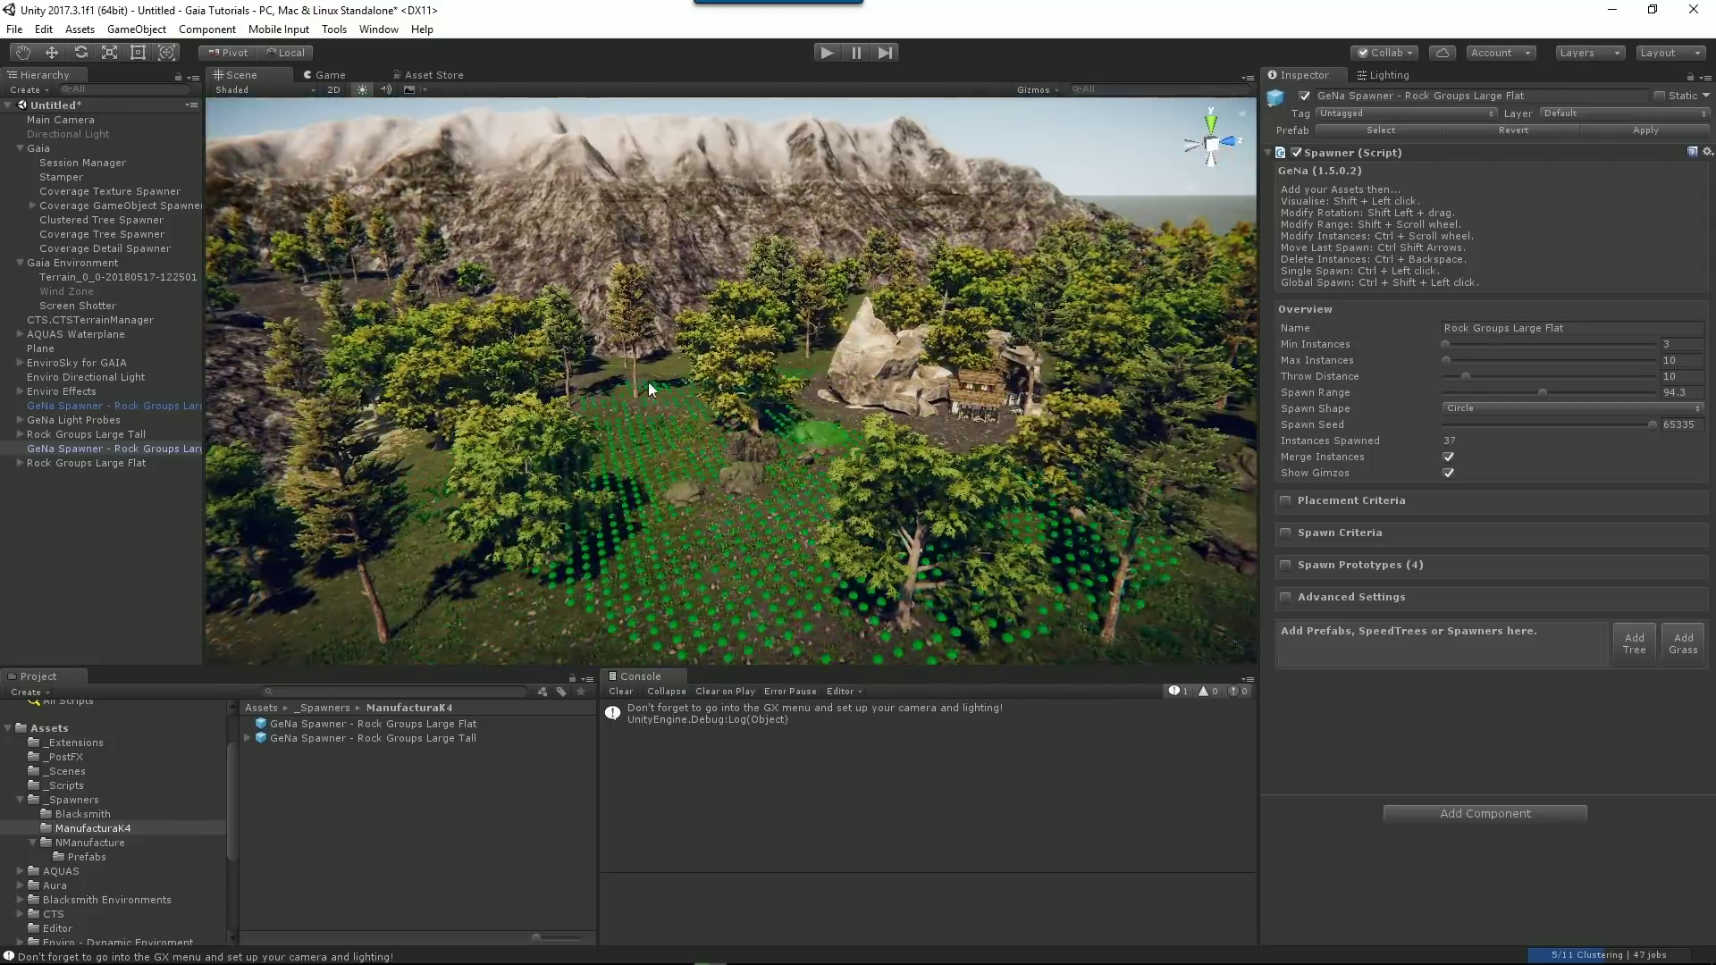
ctrl+click(647, 382)
ctrl+click(797, 410)
Spawn flat rock groups where the steep rocky slope meets the grassy valley floor.
right_drag(797, 410, 662, 568)
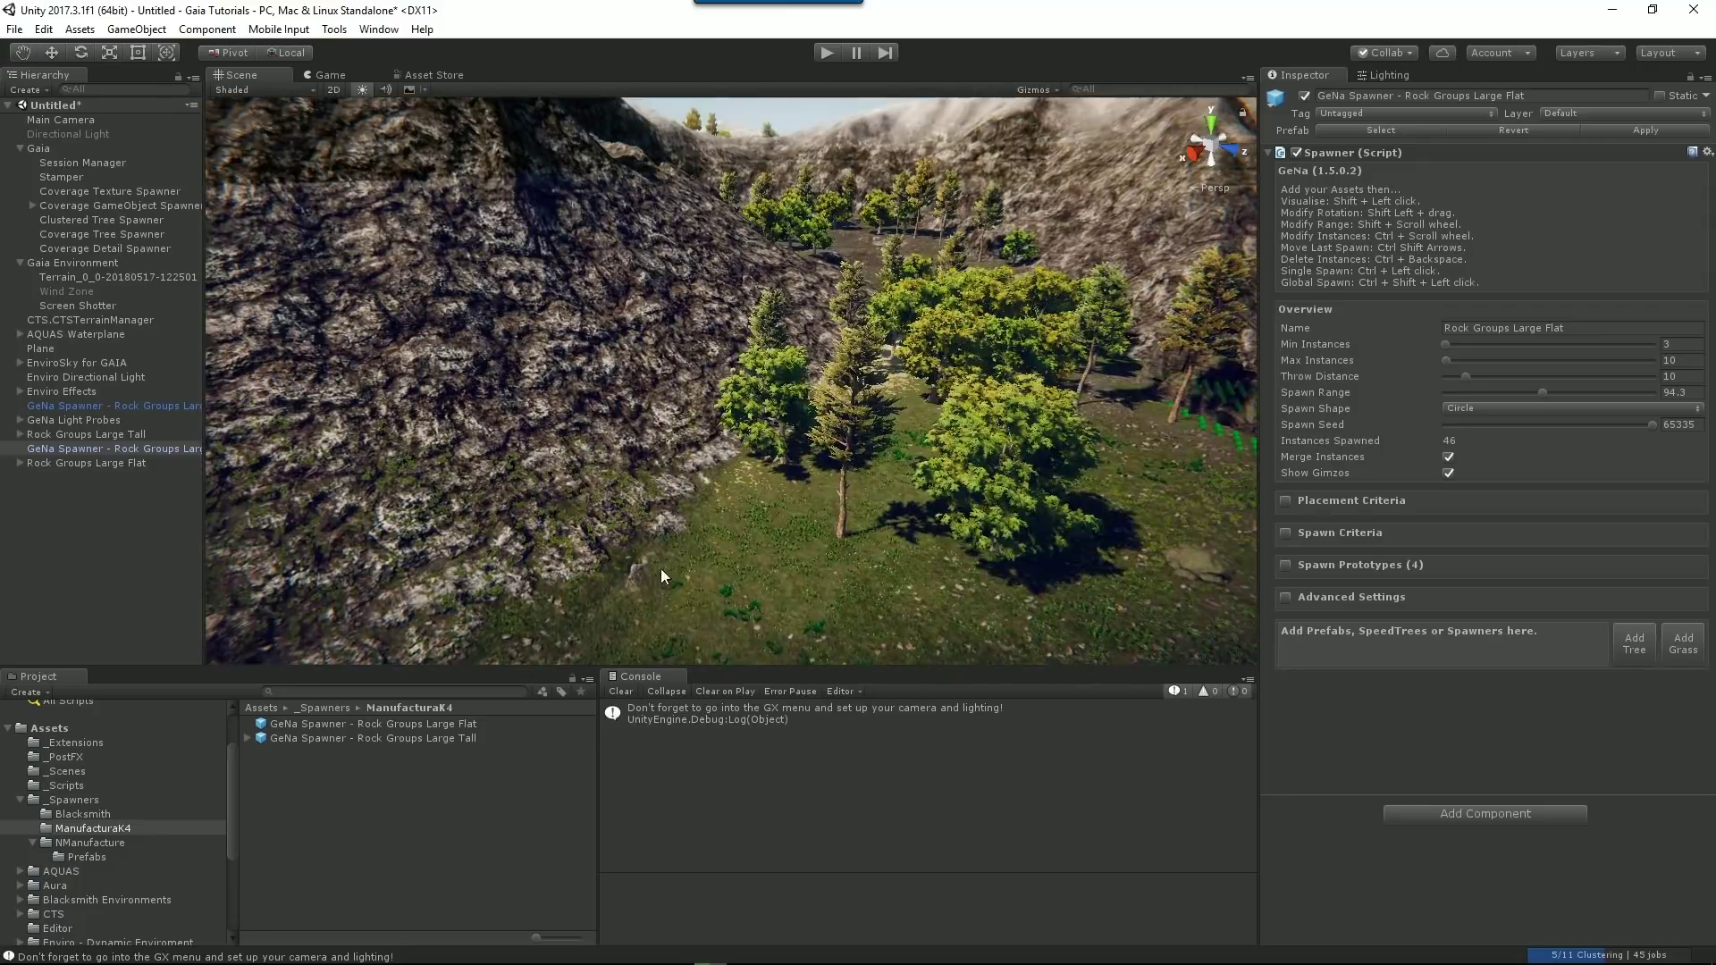
ctrl+click(672, 562)
ctrl+click(538, 504)
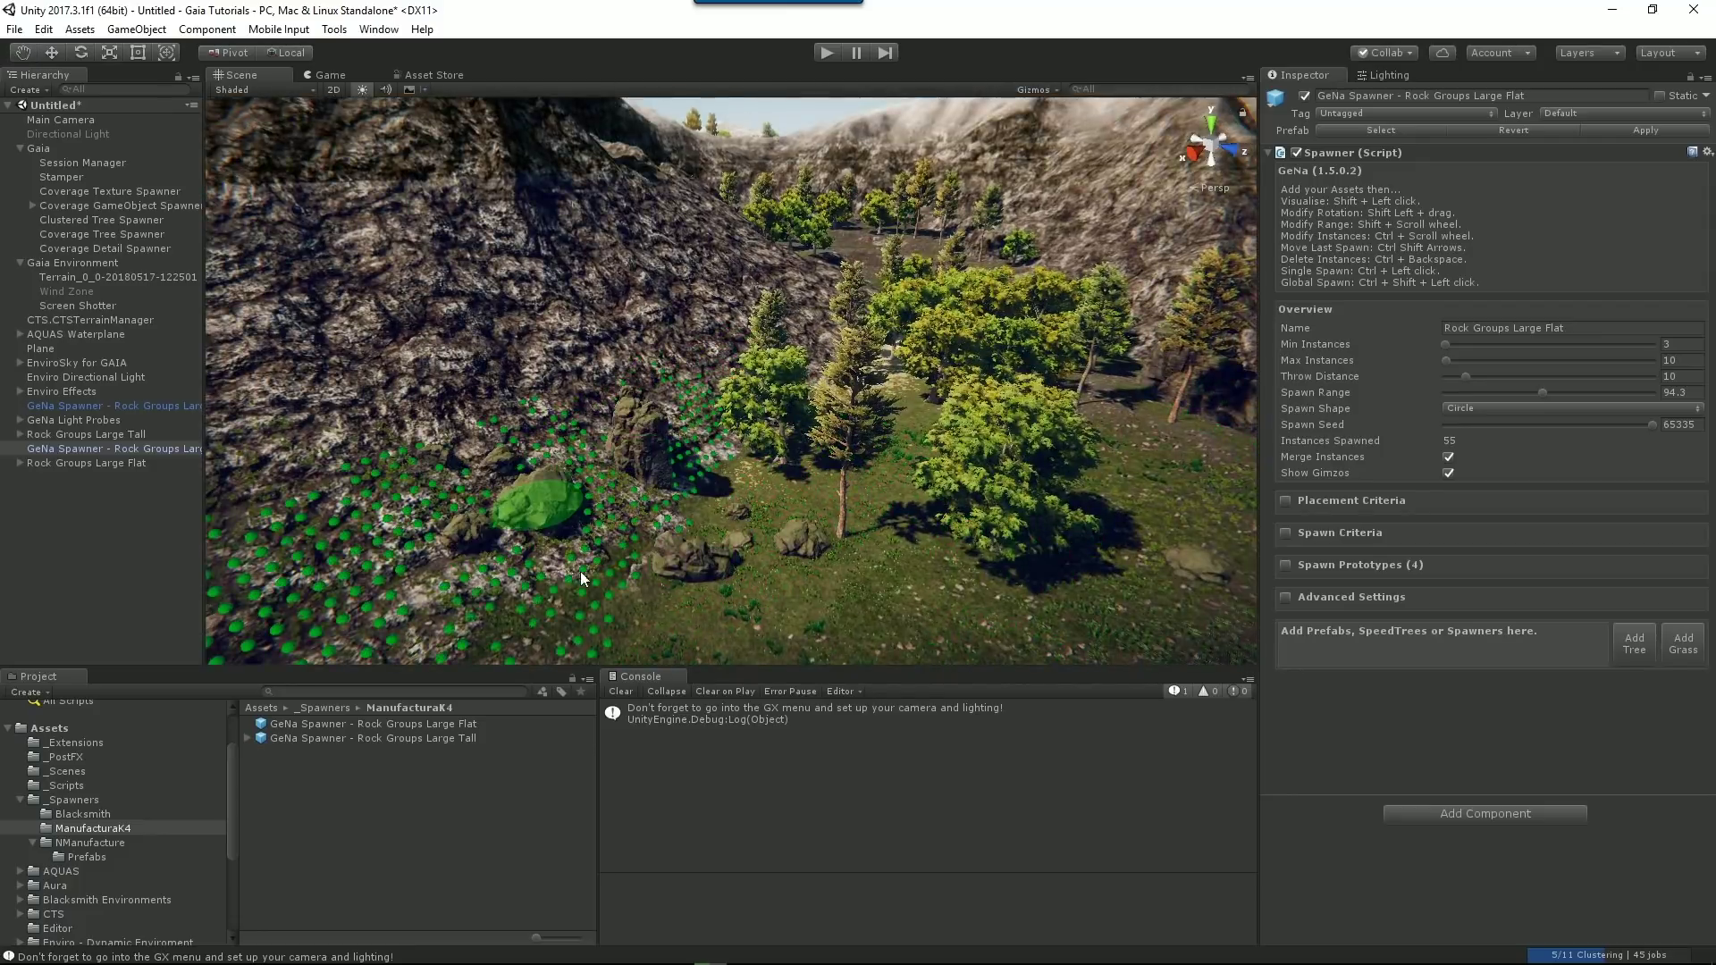
Reselect the Rock Groups Large Tall spawner and spawn tall rock groups along the base of the valley slope.
click(102, 461)
click(102, 434)
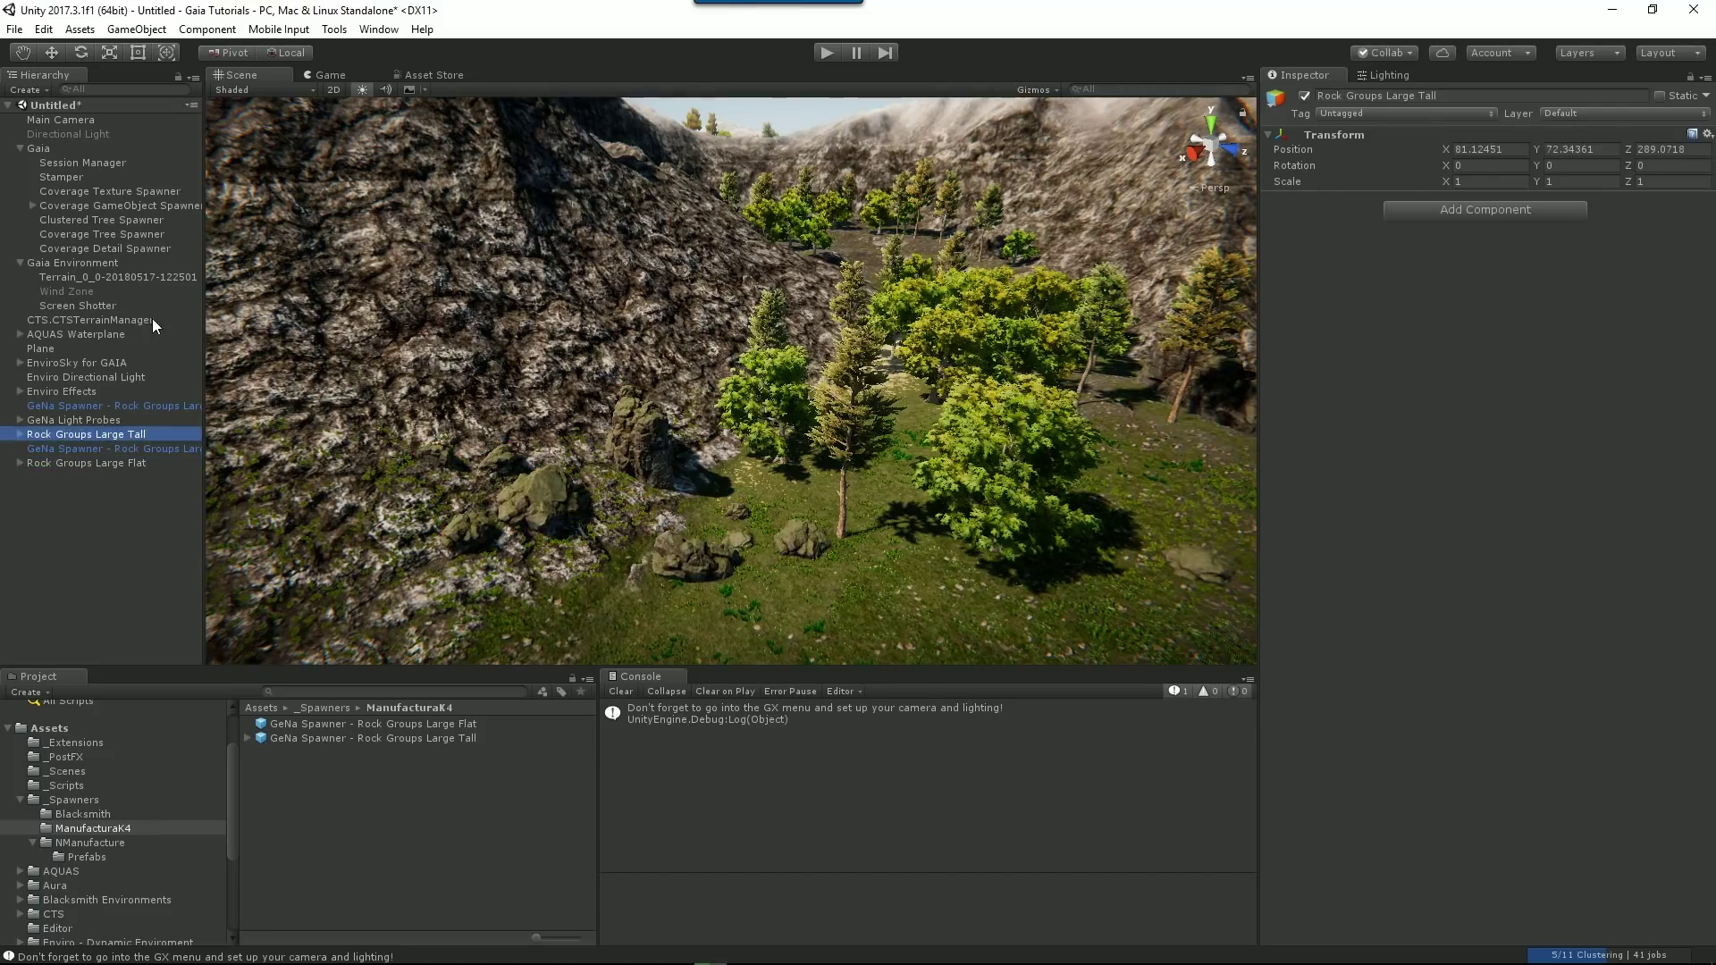
click(136, 406)
ctrl+click(715, 420)
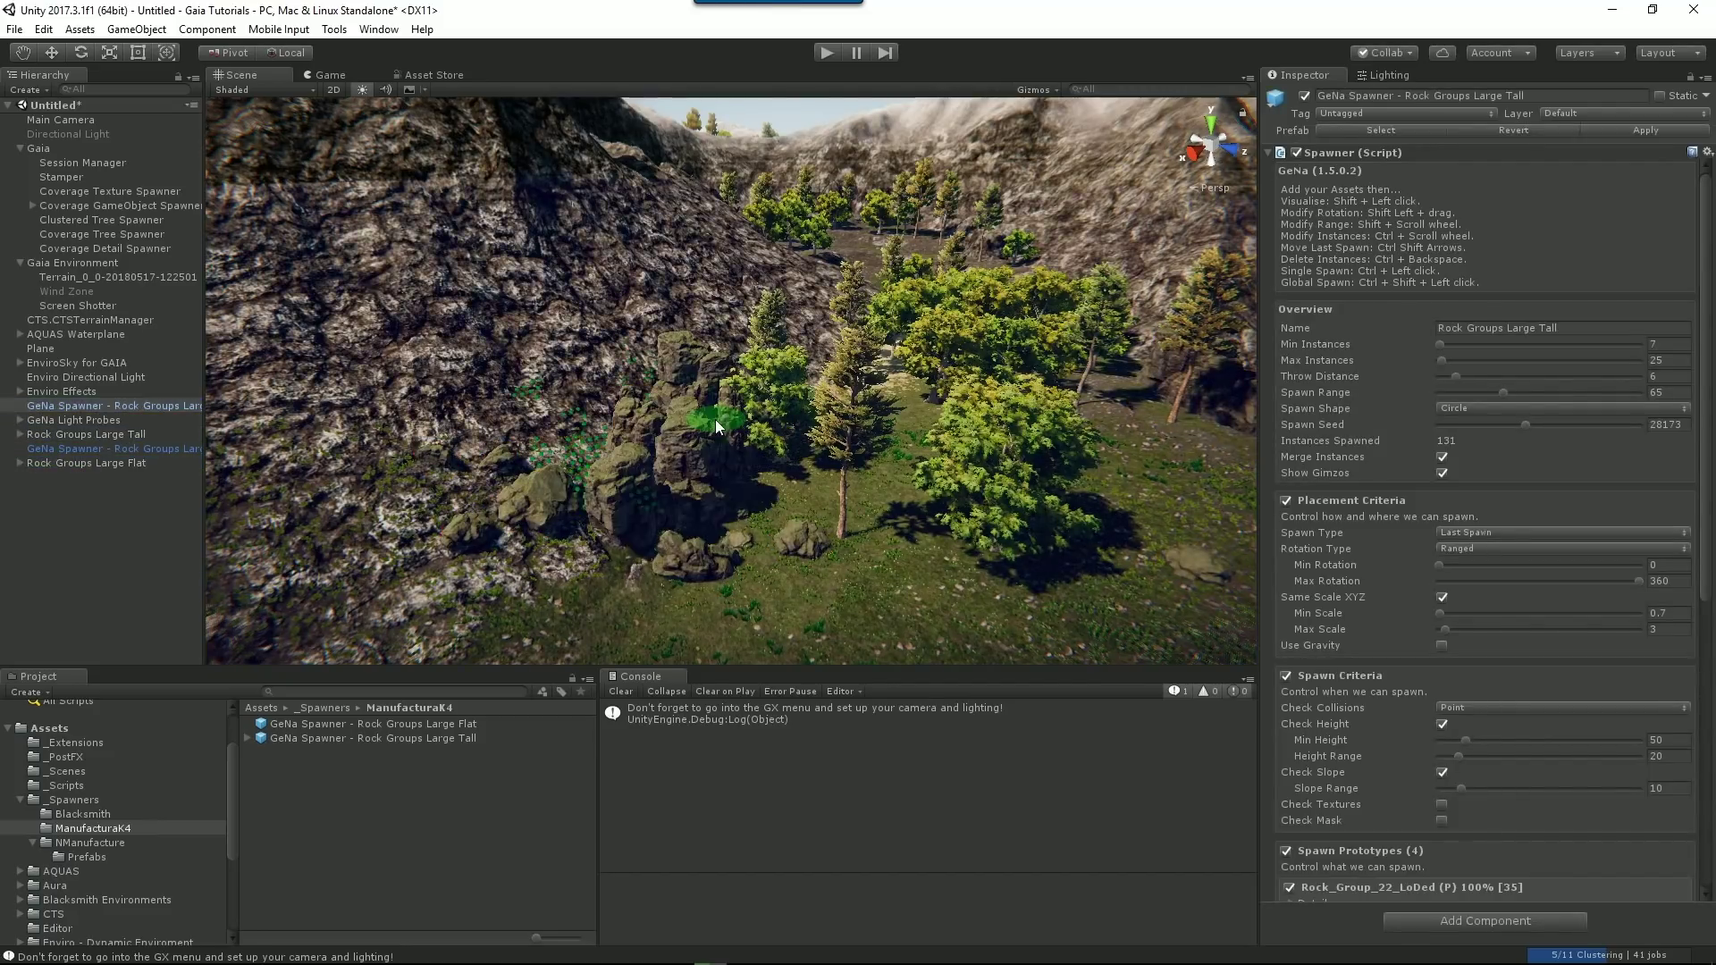
ctrl+click(801, 364)
ctrl+click(496, 608)
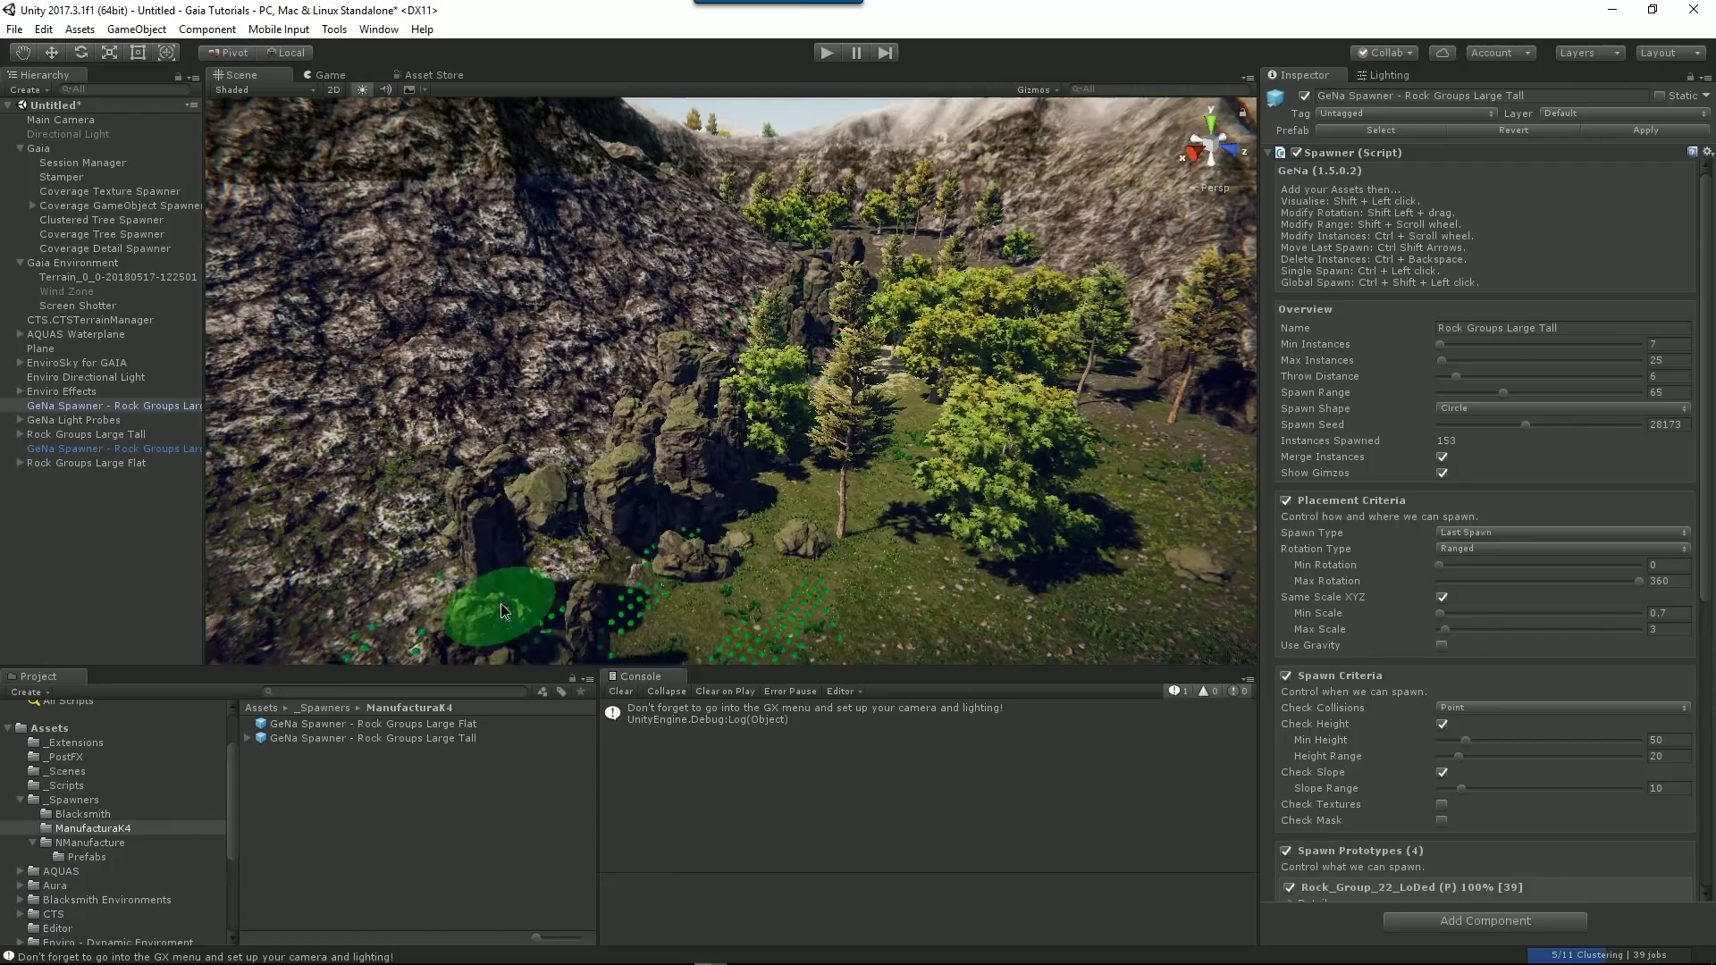
Reselect the Rock Groups Large Flat spawner and spawn flat rock groups on the grass beside the tall rocks.
alt+drag(500, 603, 502, 263)
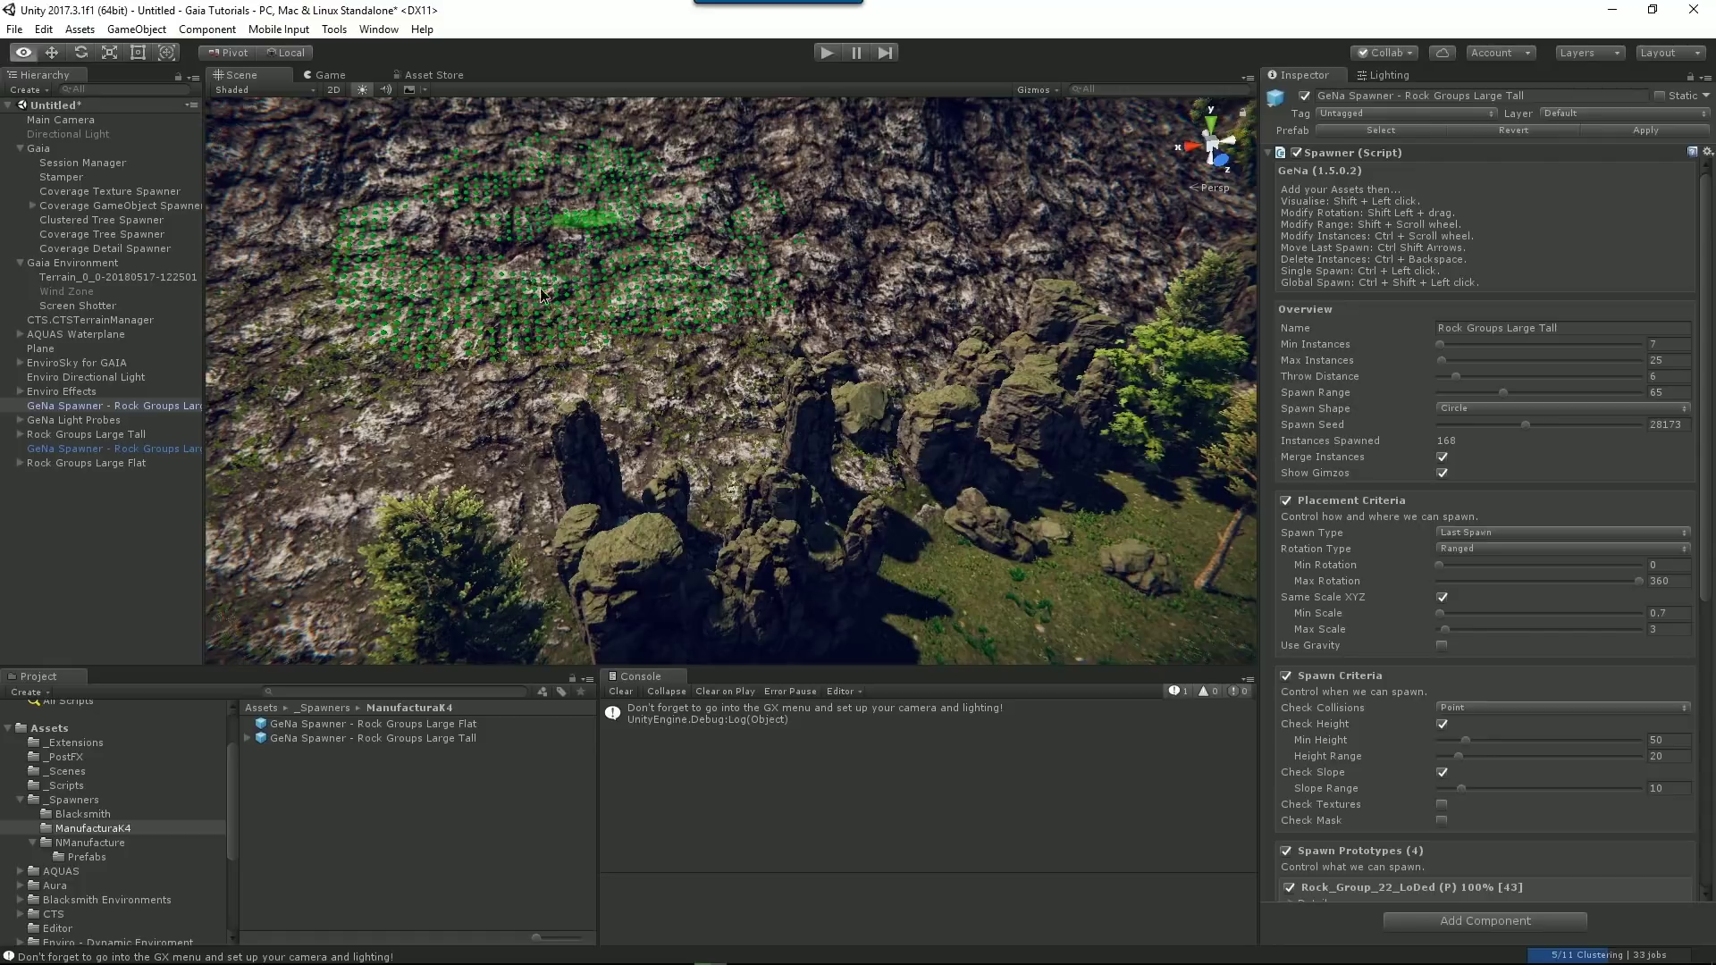
key(f)
double_click(103, 448)
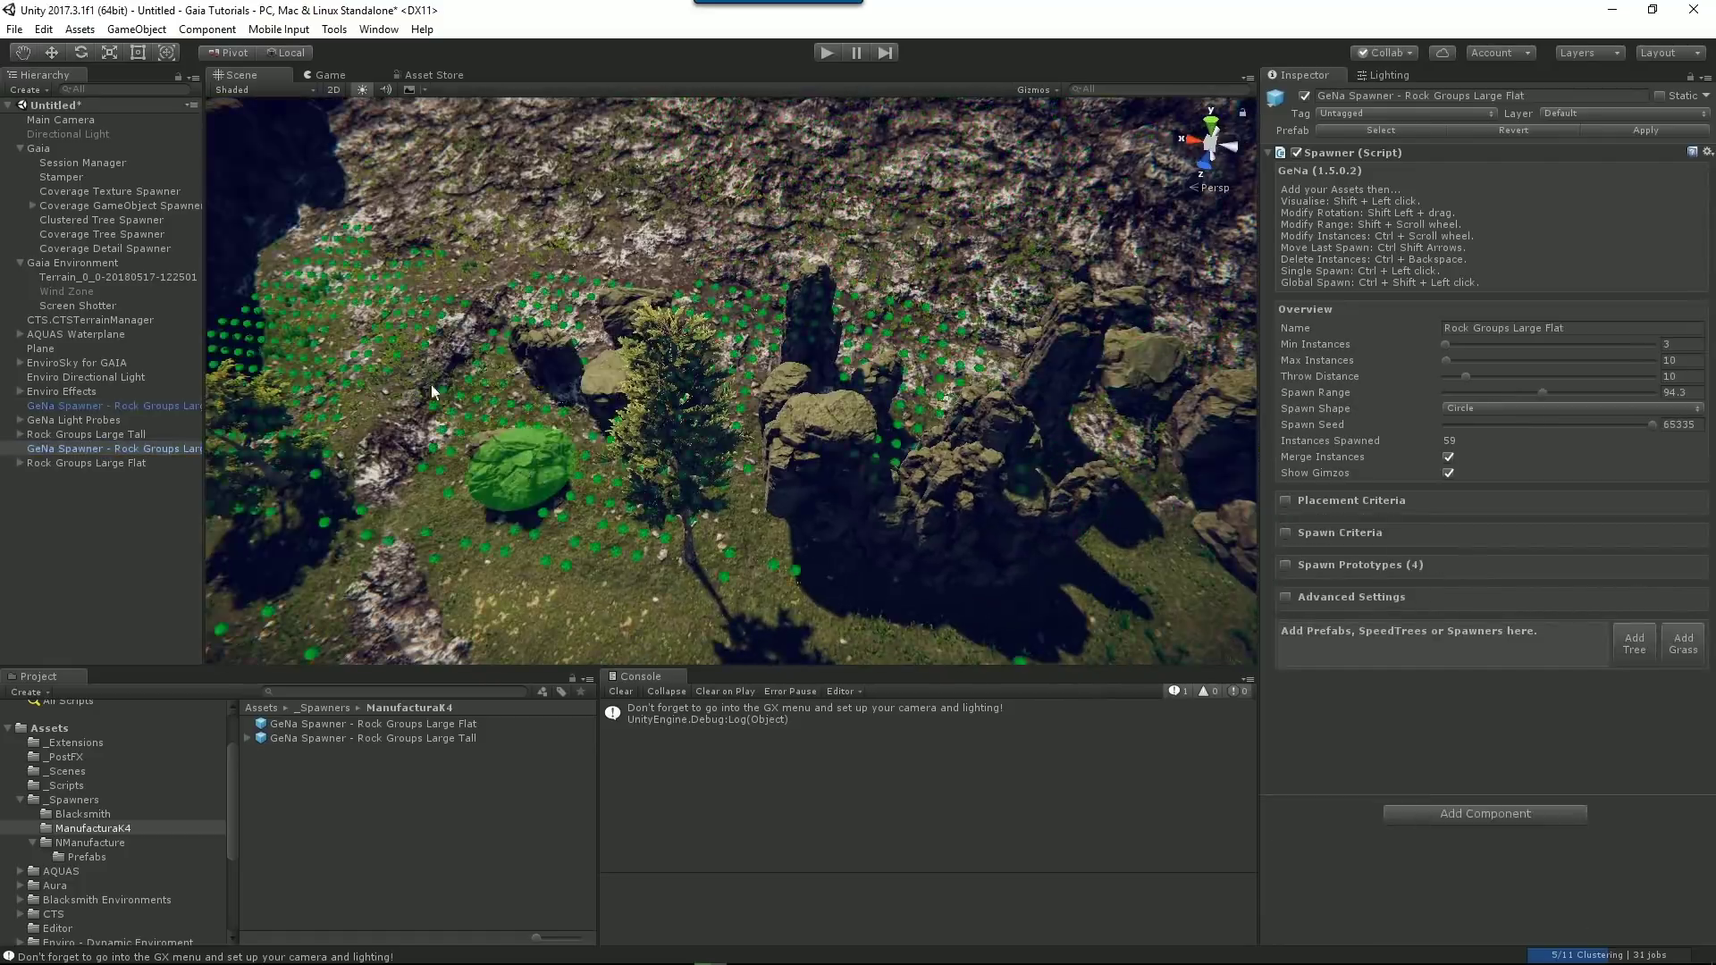
right_drag(331, 340, 801, 380)
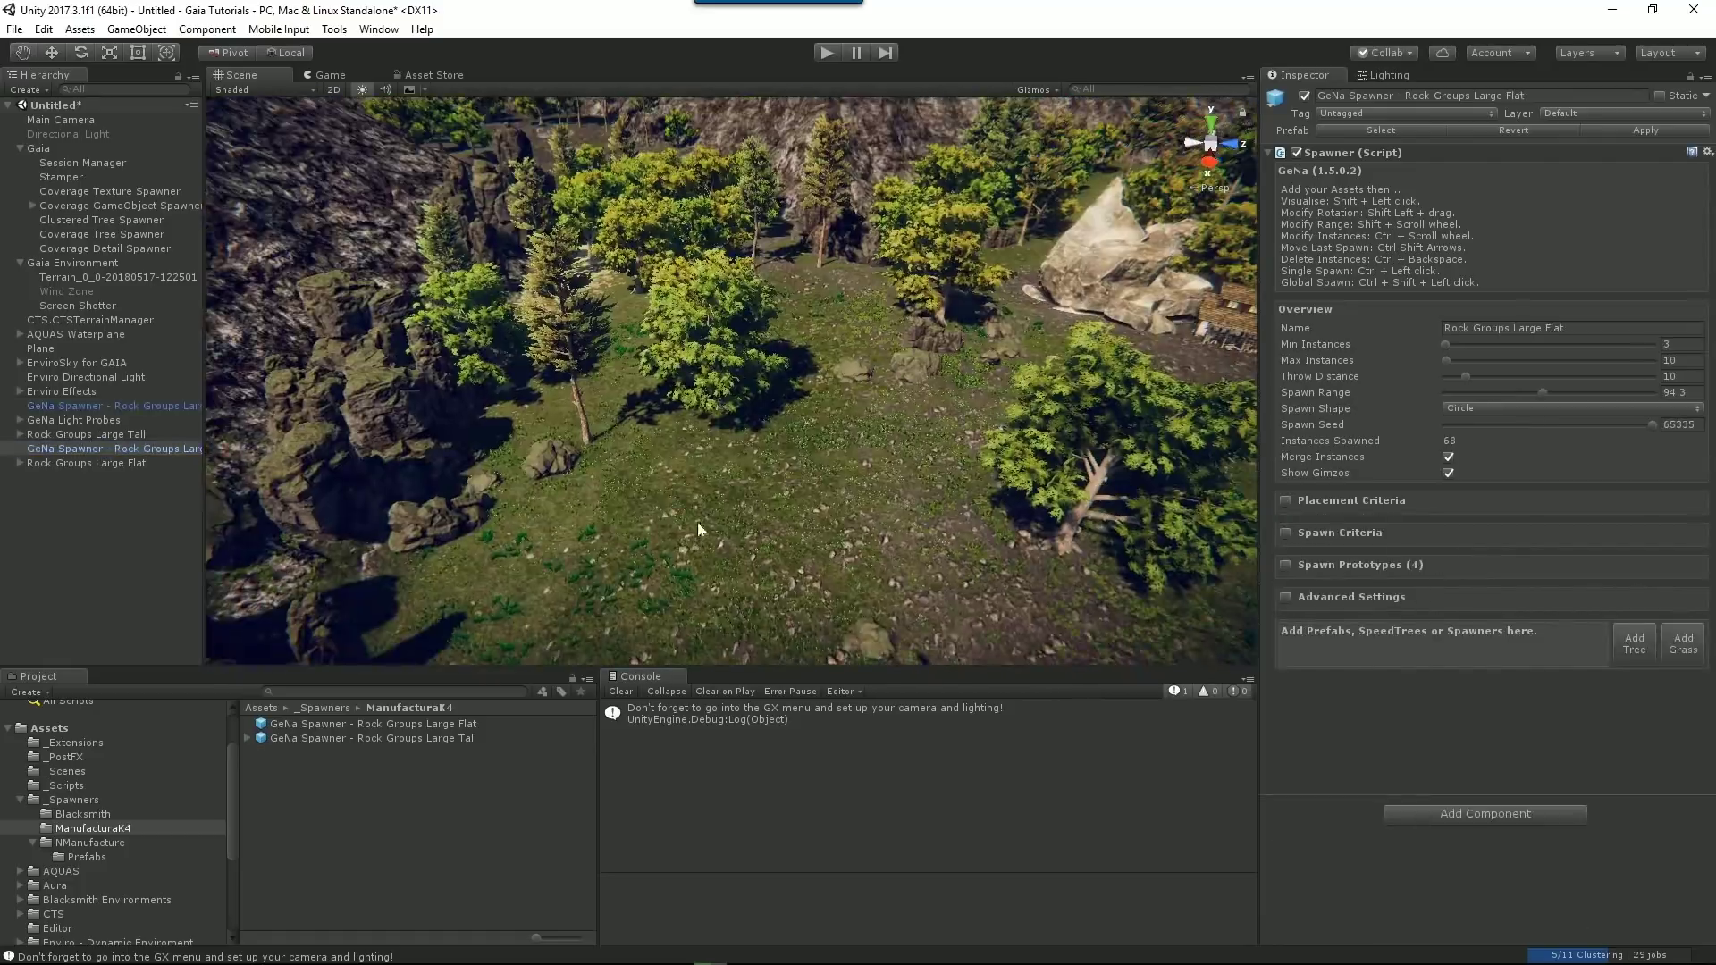
ctrl+click(626, 532)
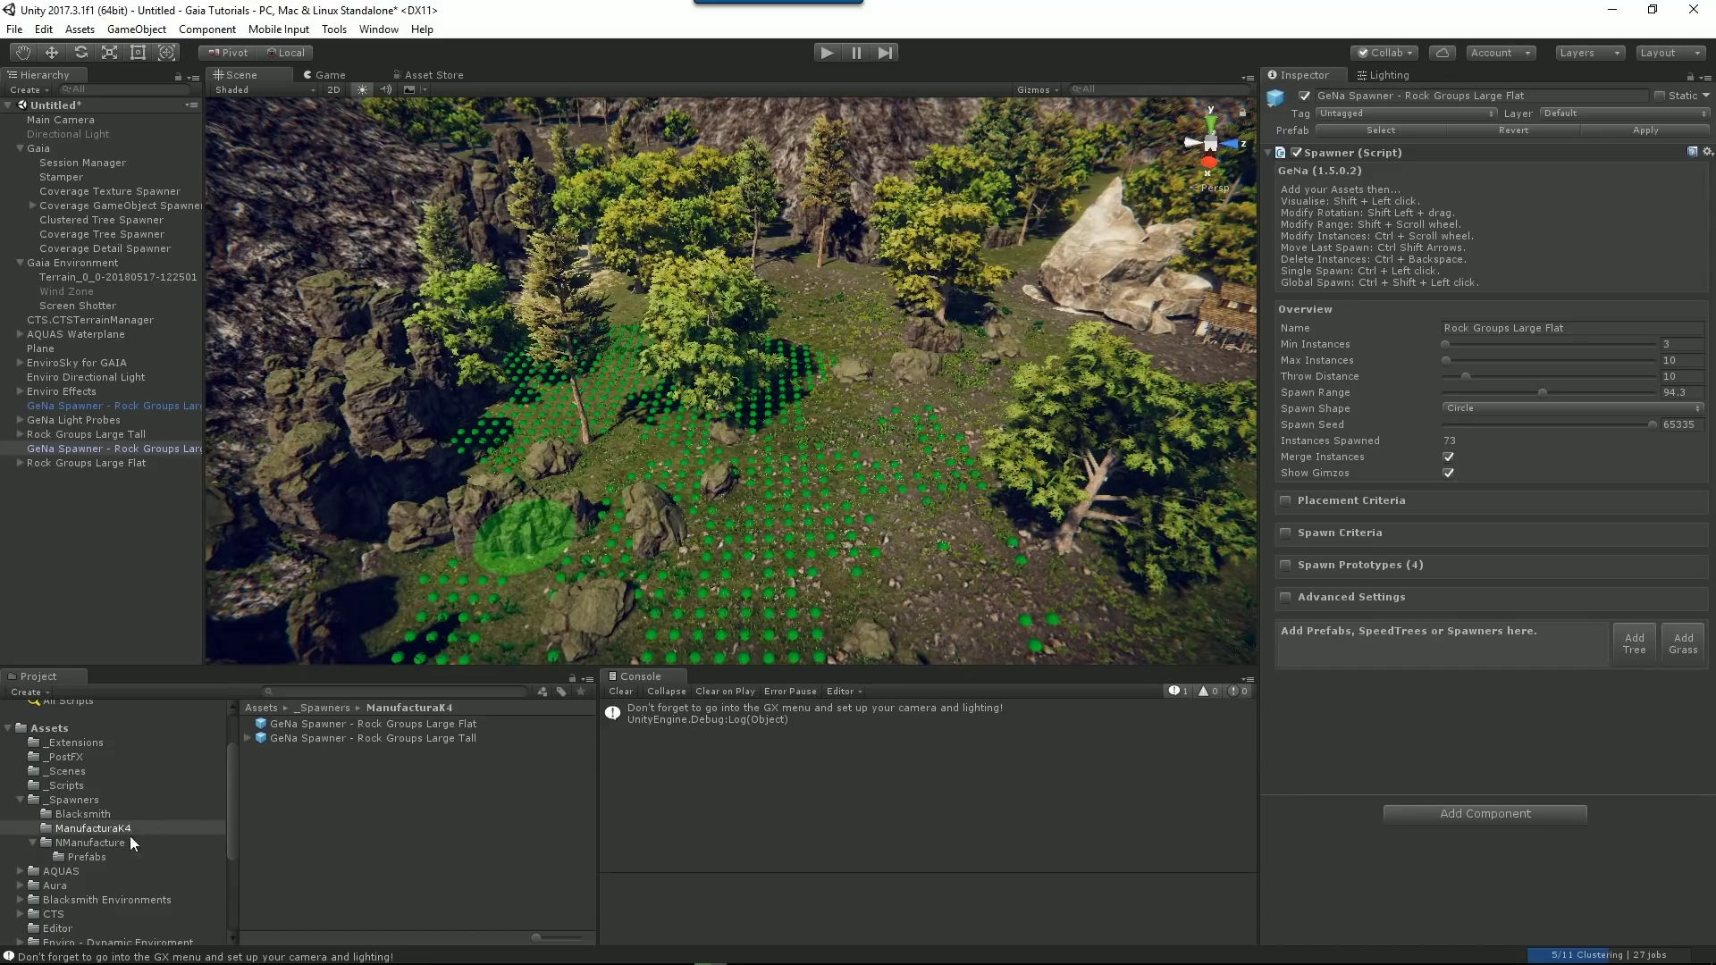
Add the GeNa Spawner - Medium And Small Grassy Rock prefab to the scene and spawn rocks across the grassy valley clearings.
click(89, 843)
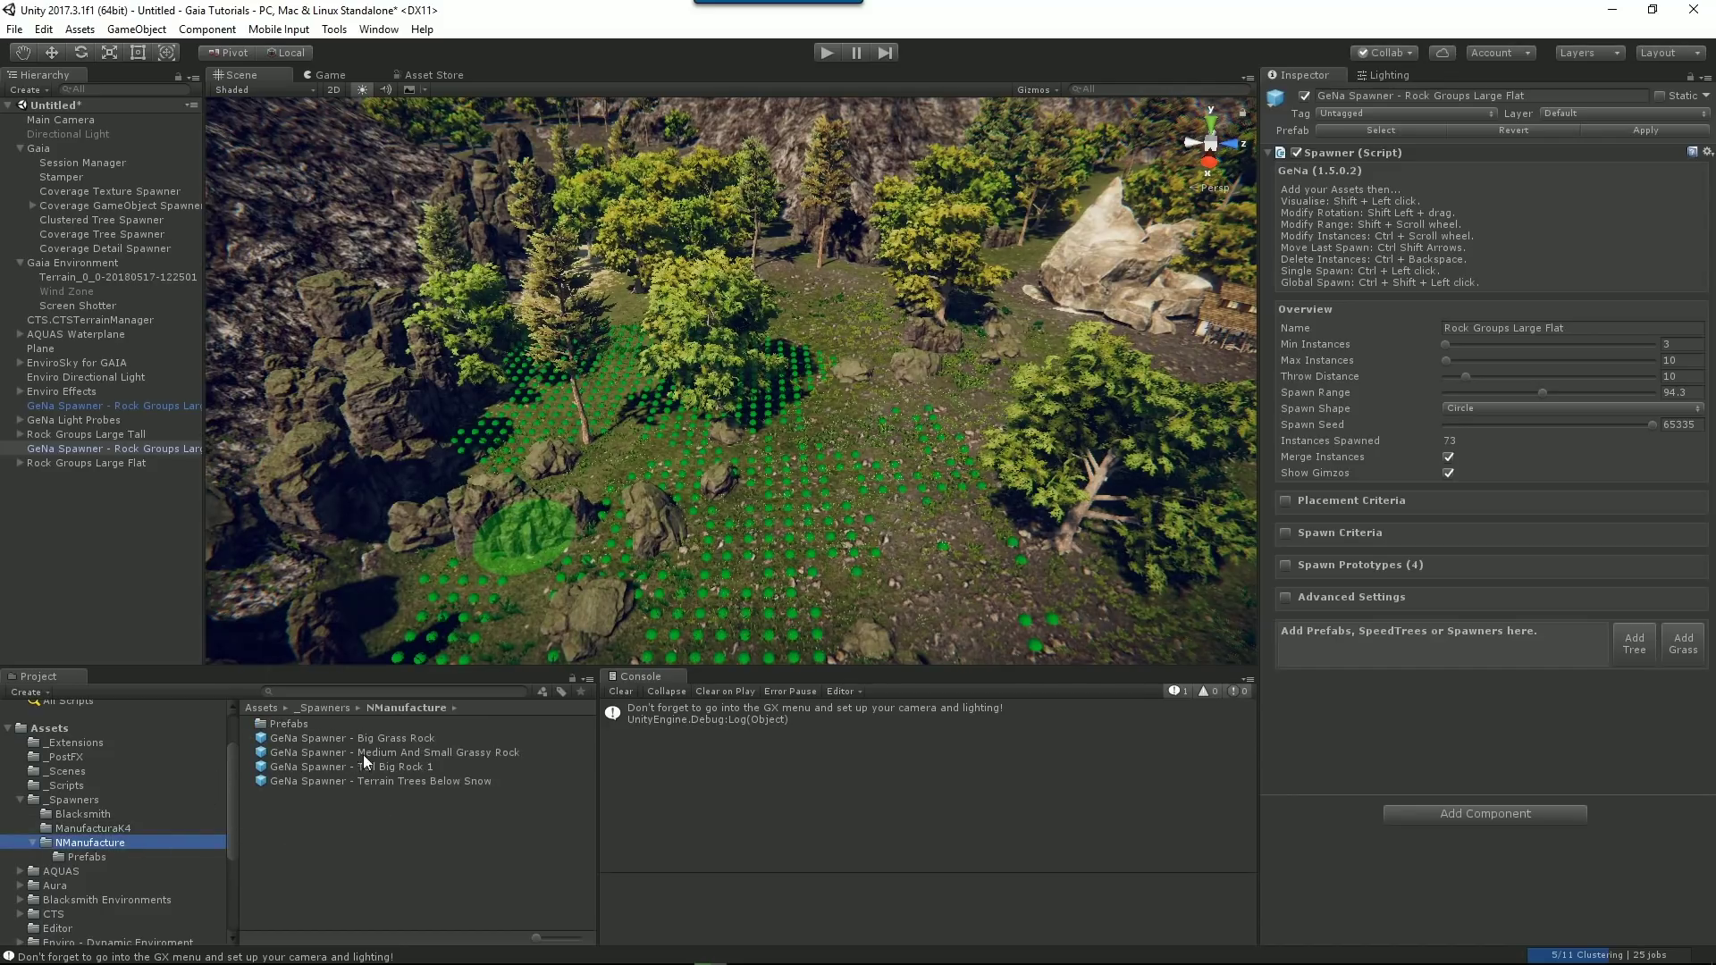
drag(379, 753, 98, 477)
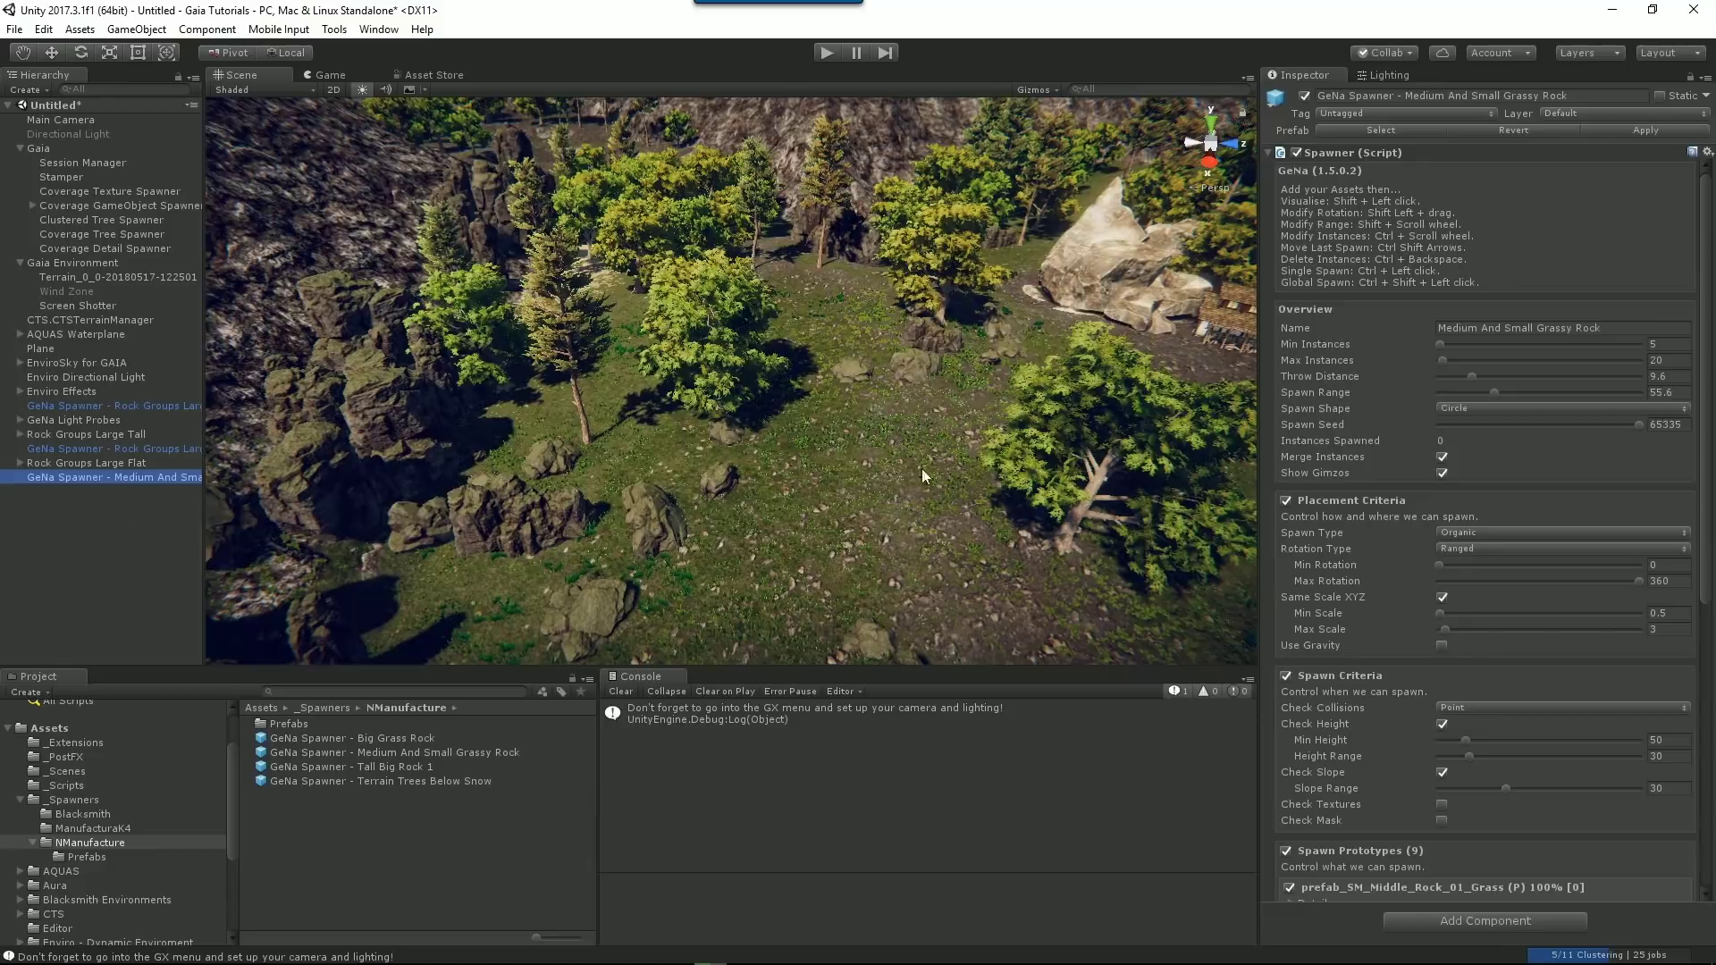
ctrl+click(845, 482)
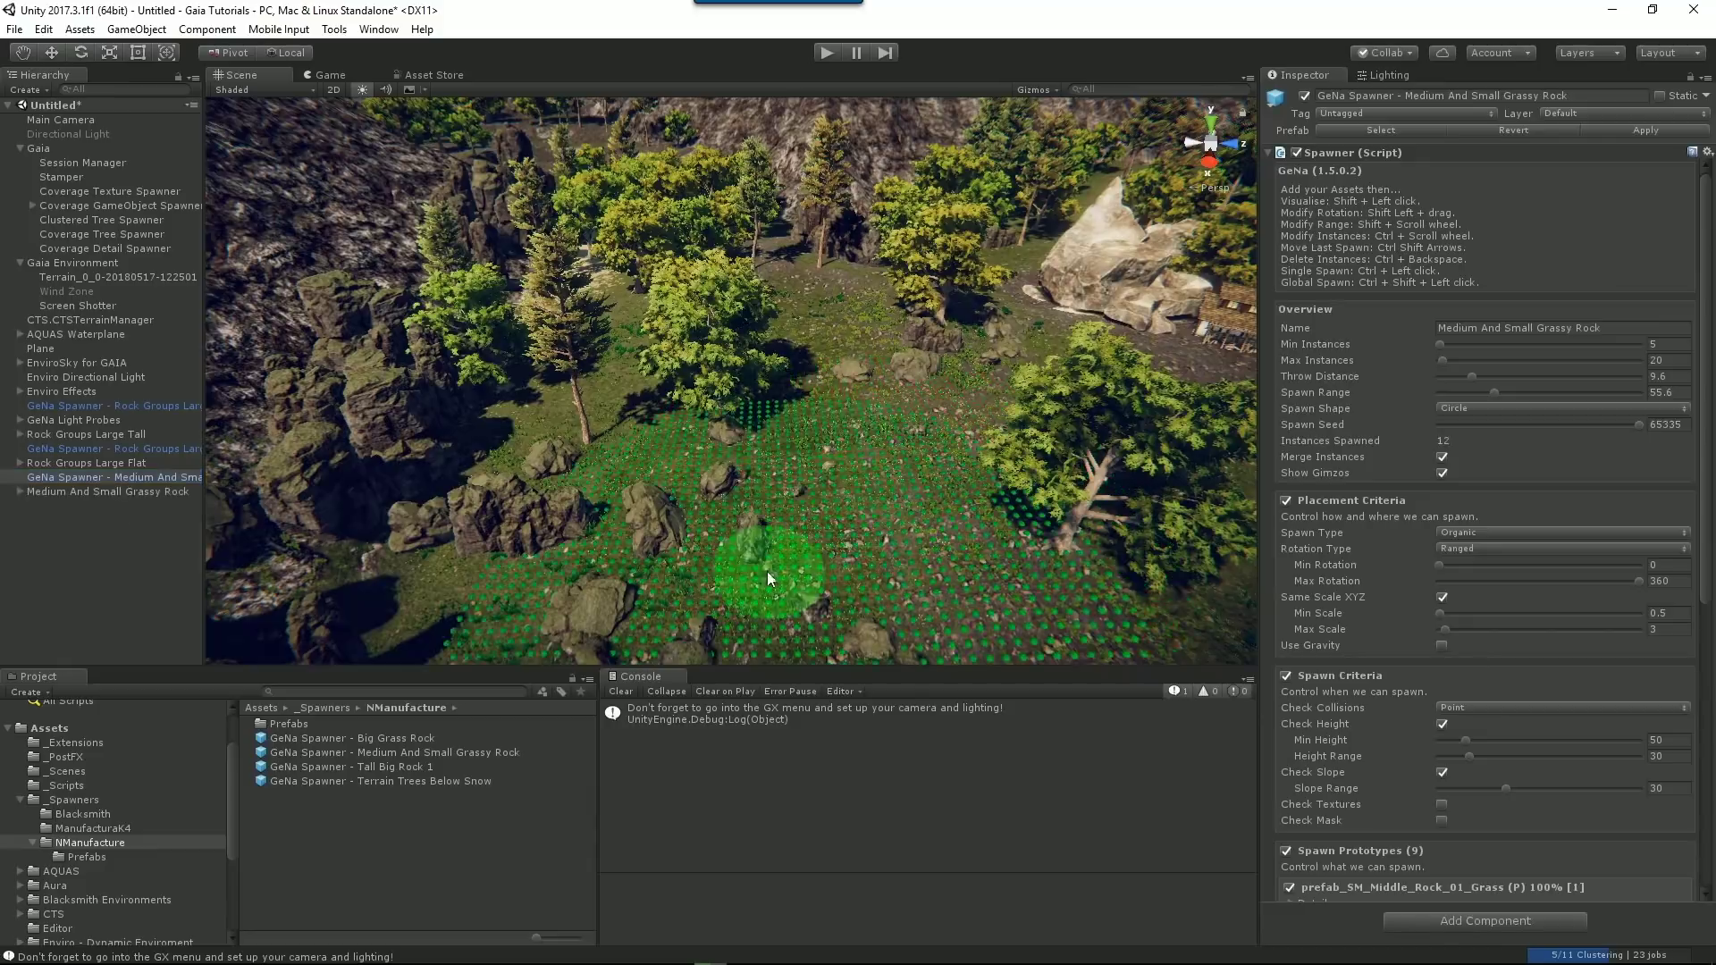
alt+drag(879, 567, 663, 454)
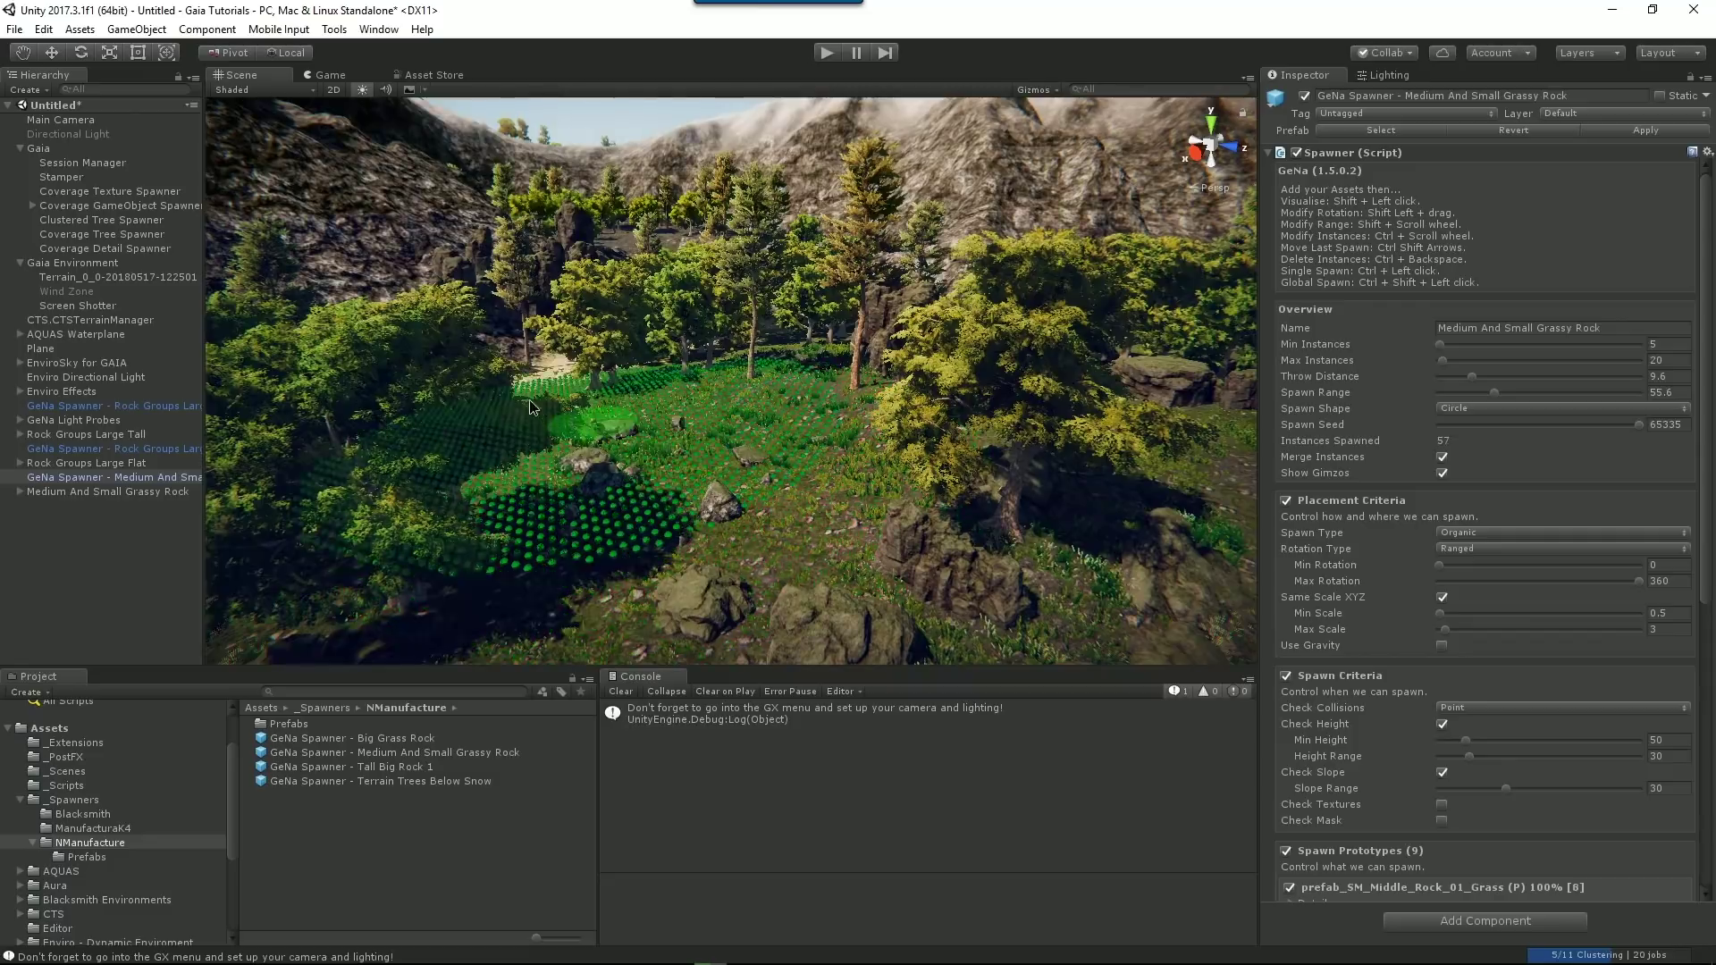
ctrl+click(729, 383)
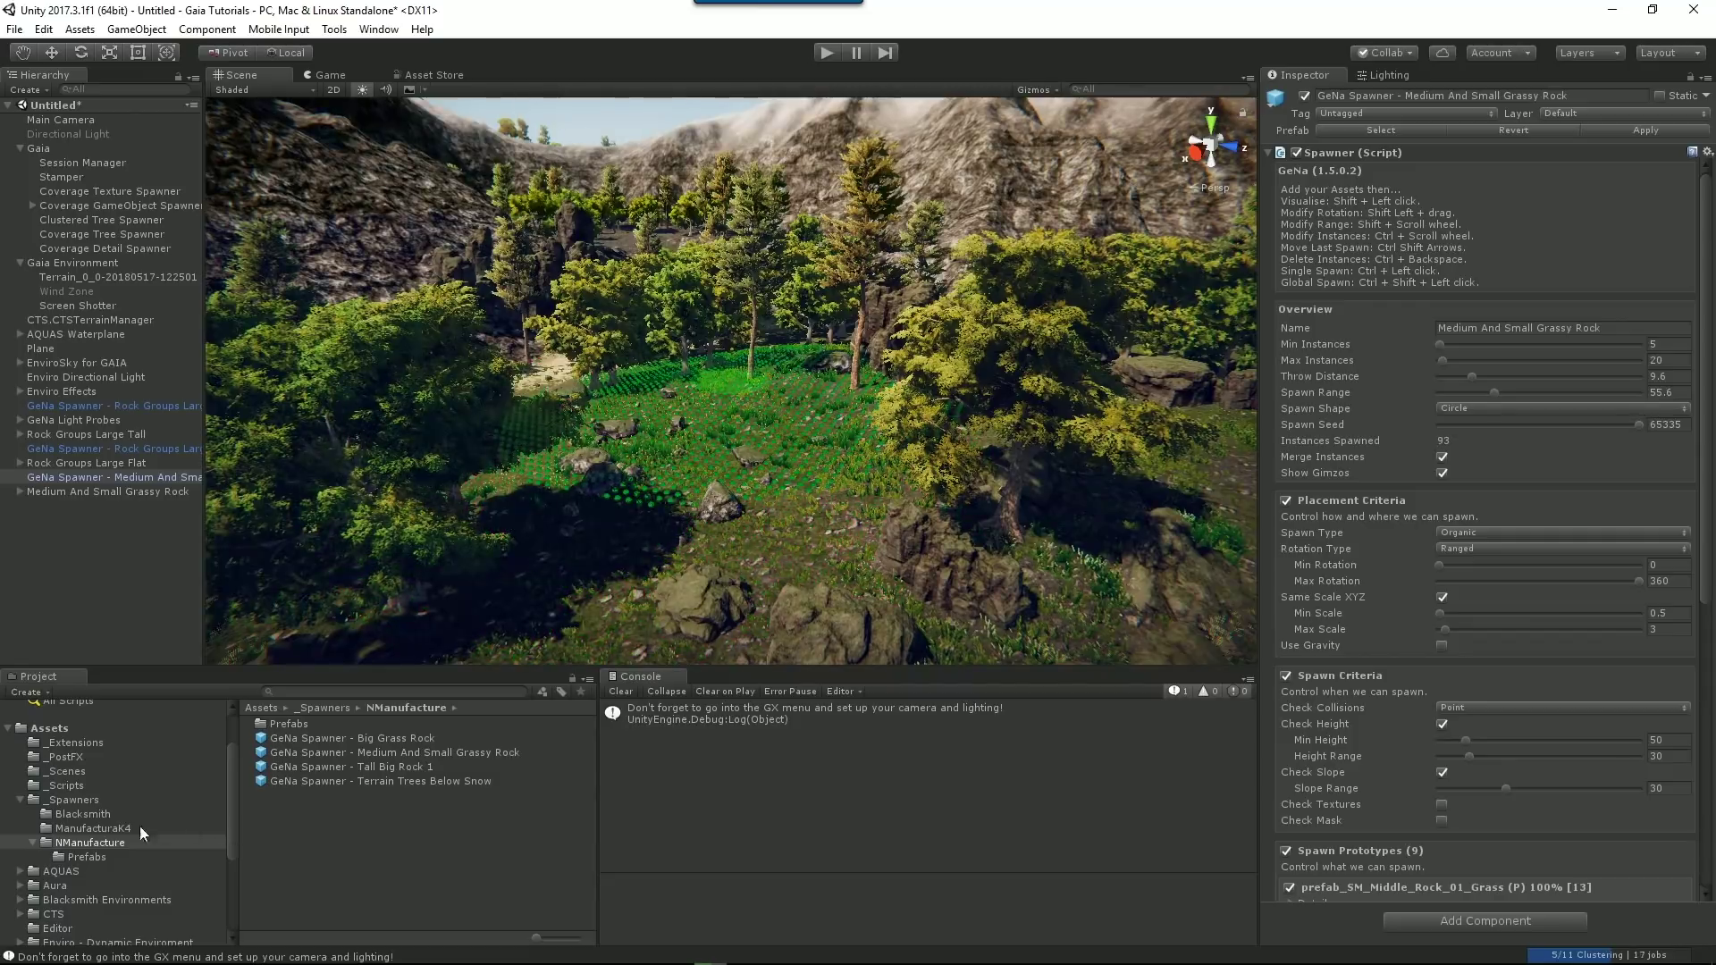
Add the GeNa Spawner - BS Buildings prefab to the scene and spawn two buildings in the tree-lined clearing below the rocky slope.
click(82, 814)
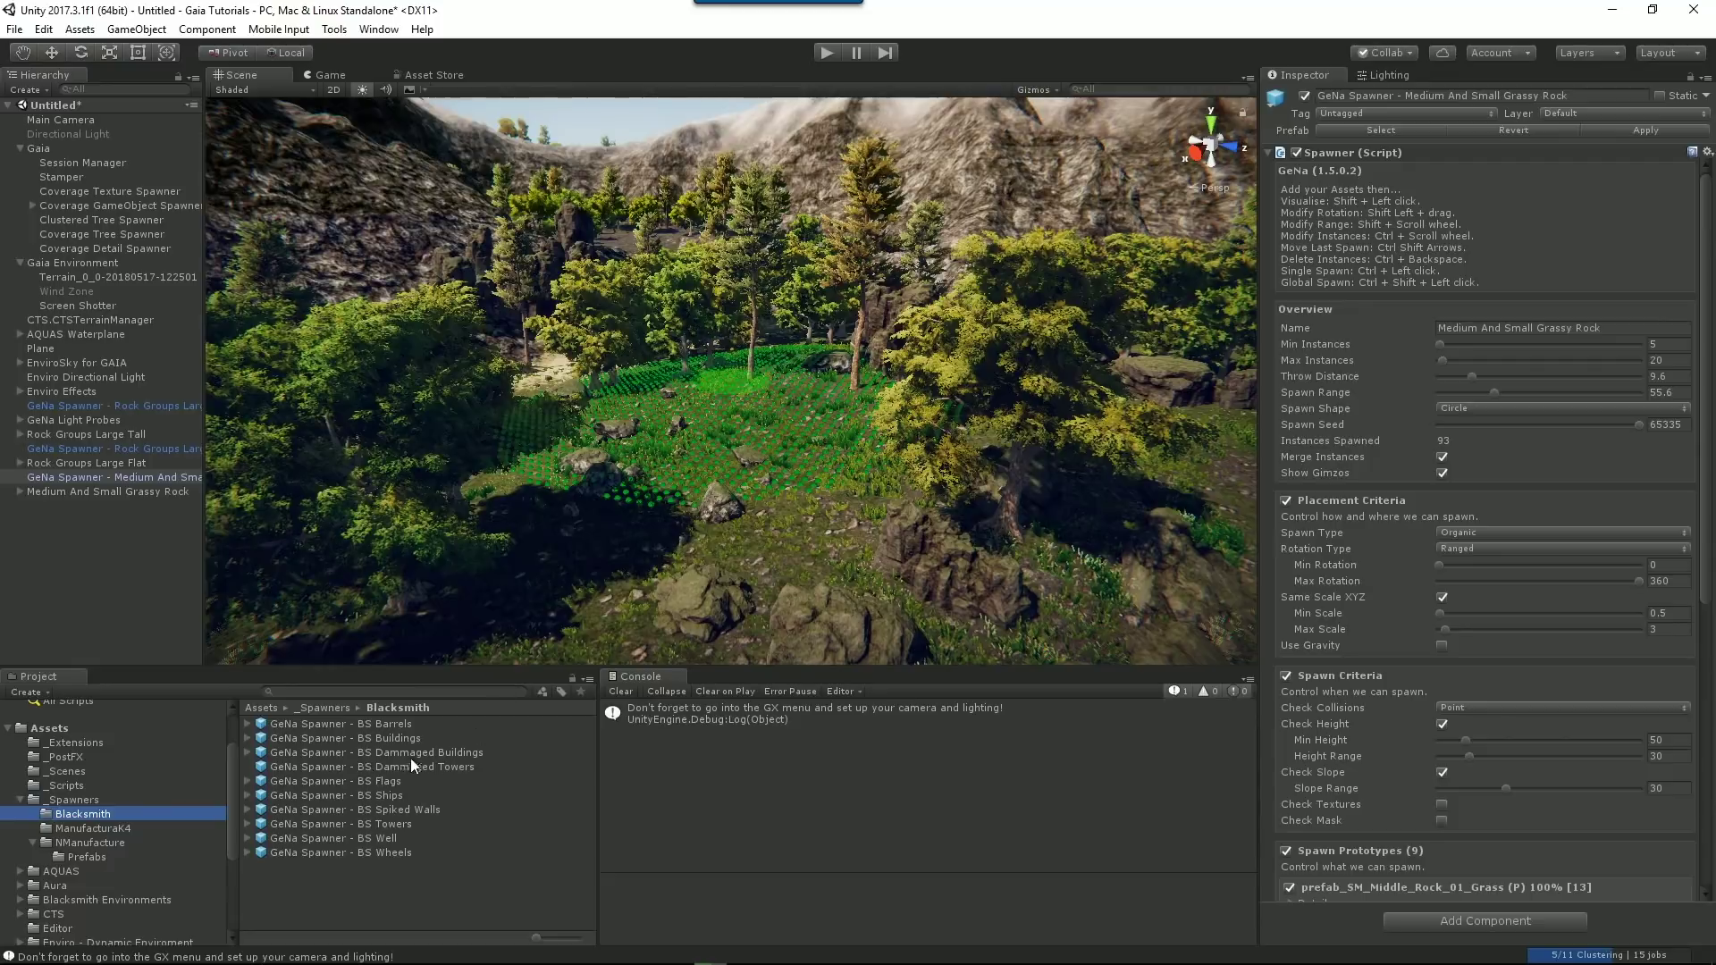
drag(374, 738, 147, 636)
alt+drag(542, 599, 638, 534)
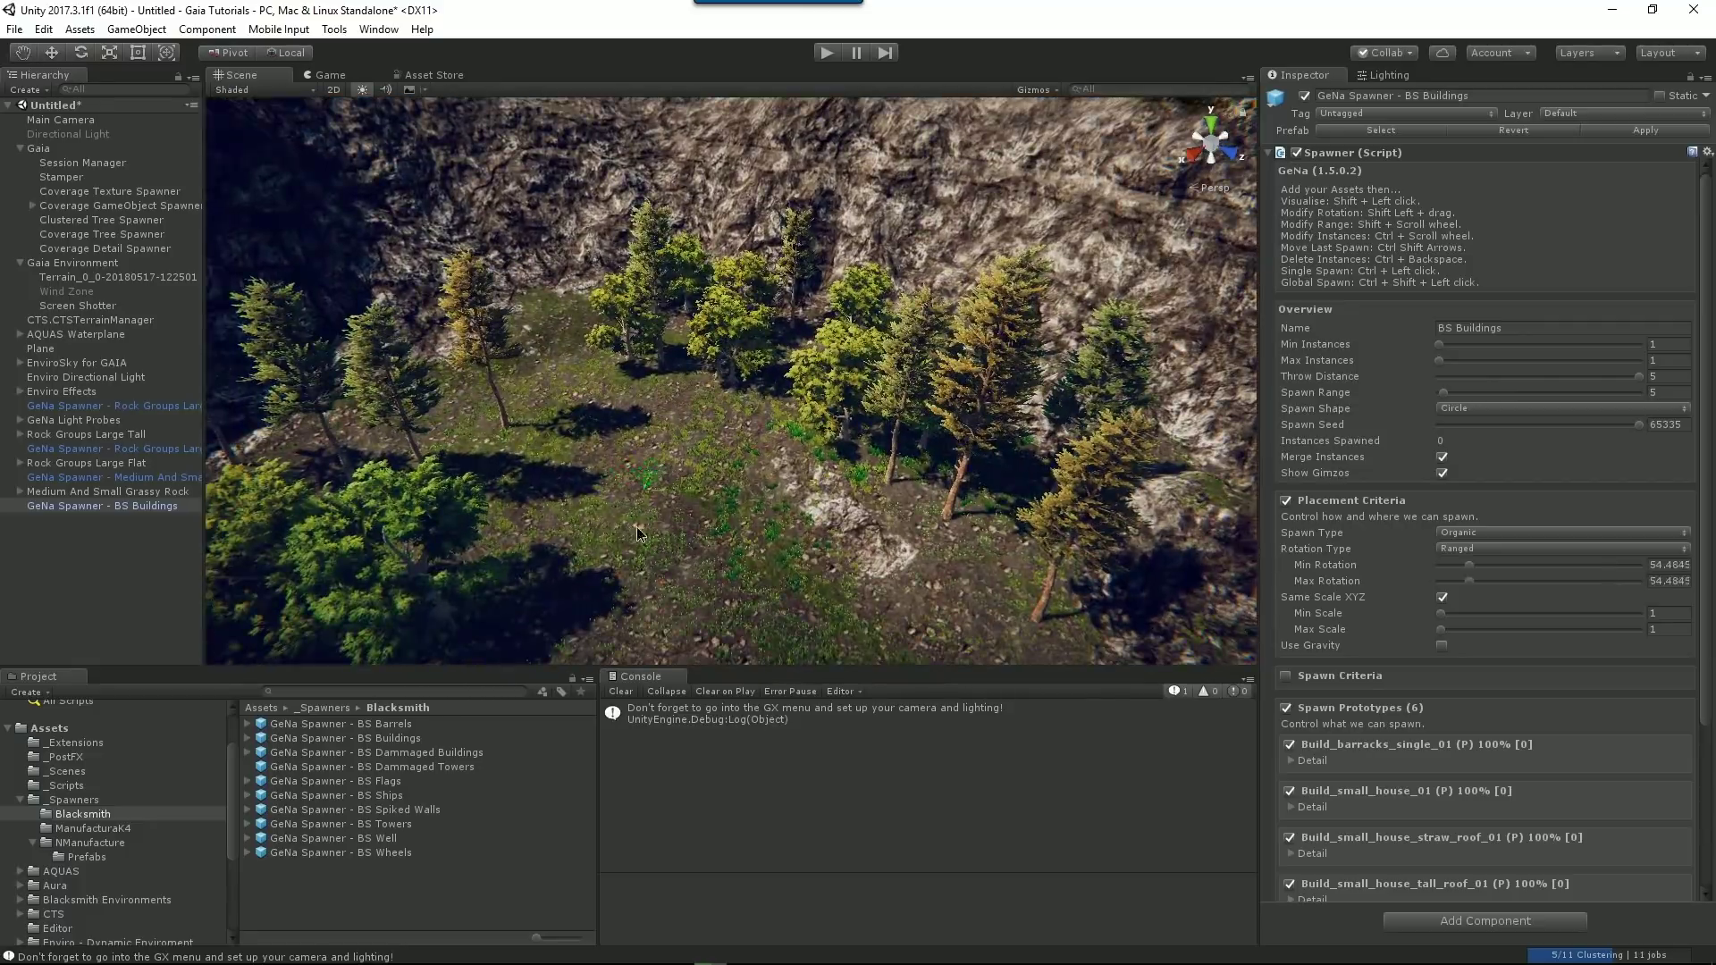
ctrl+click(641, 447)
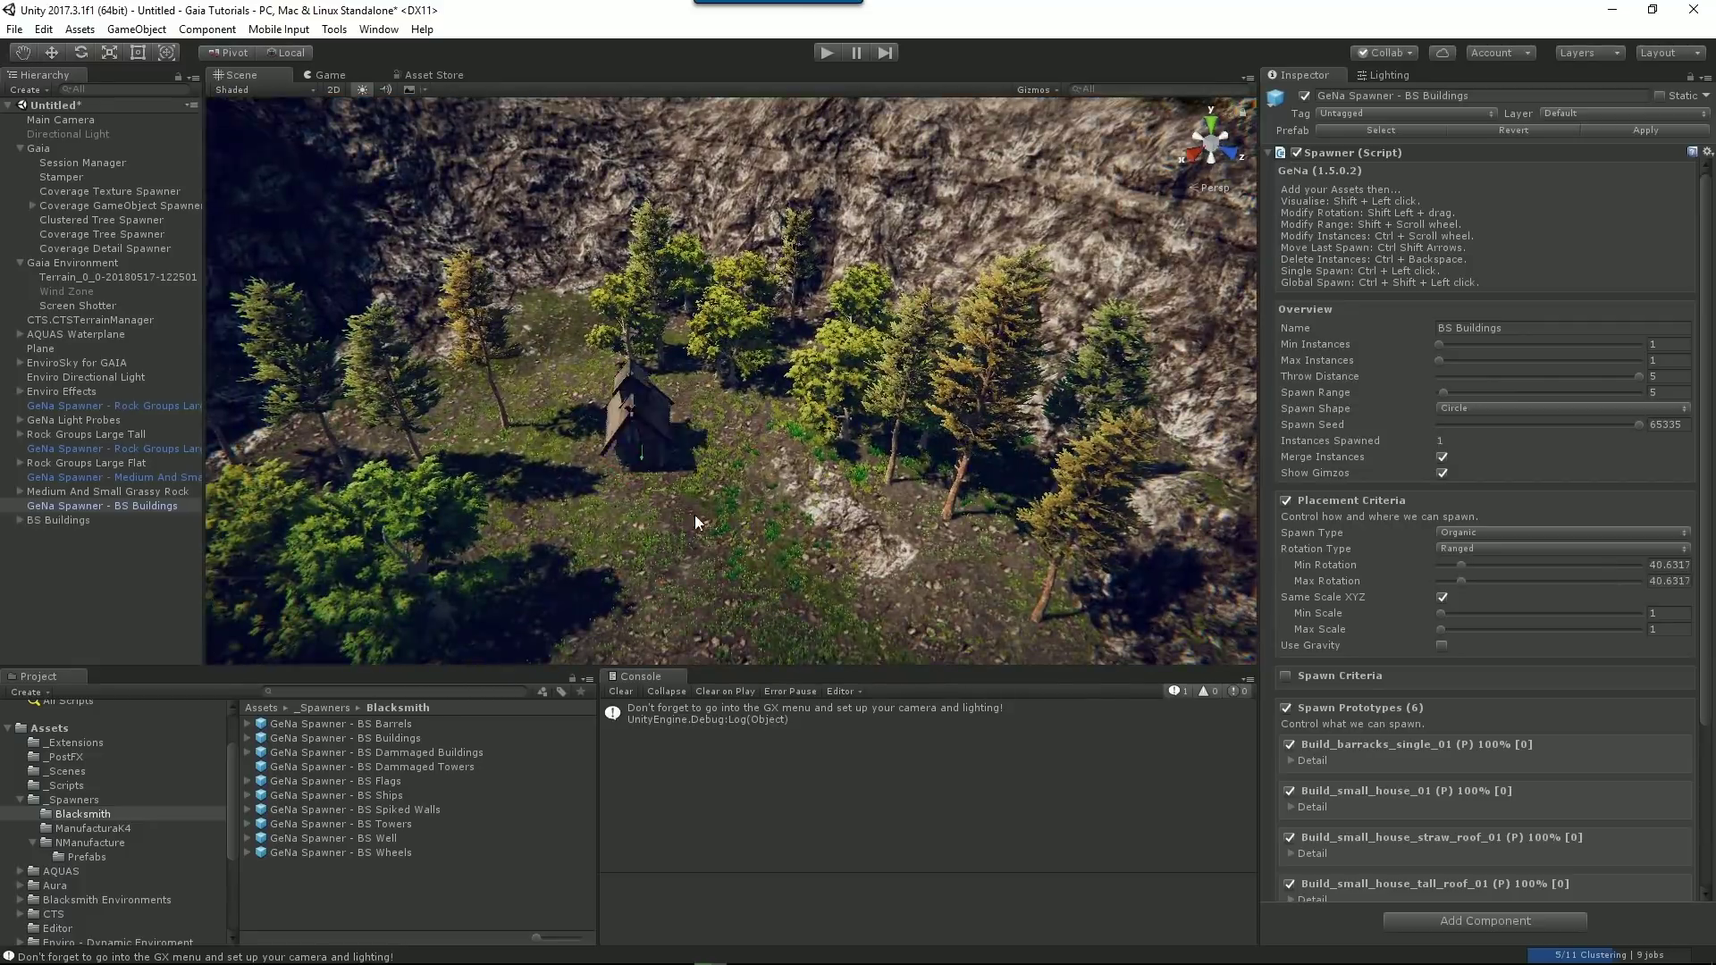
scroll(747, 545, up, 3)
ctrl+click(801, 509)
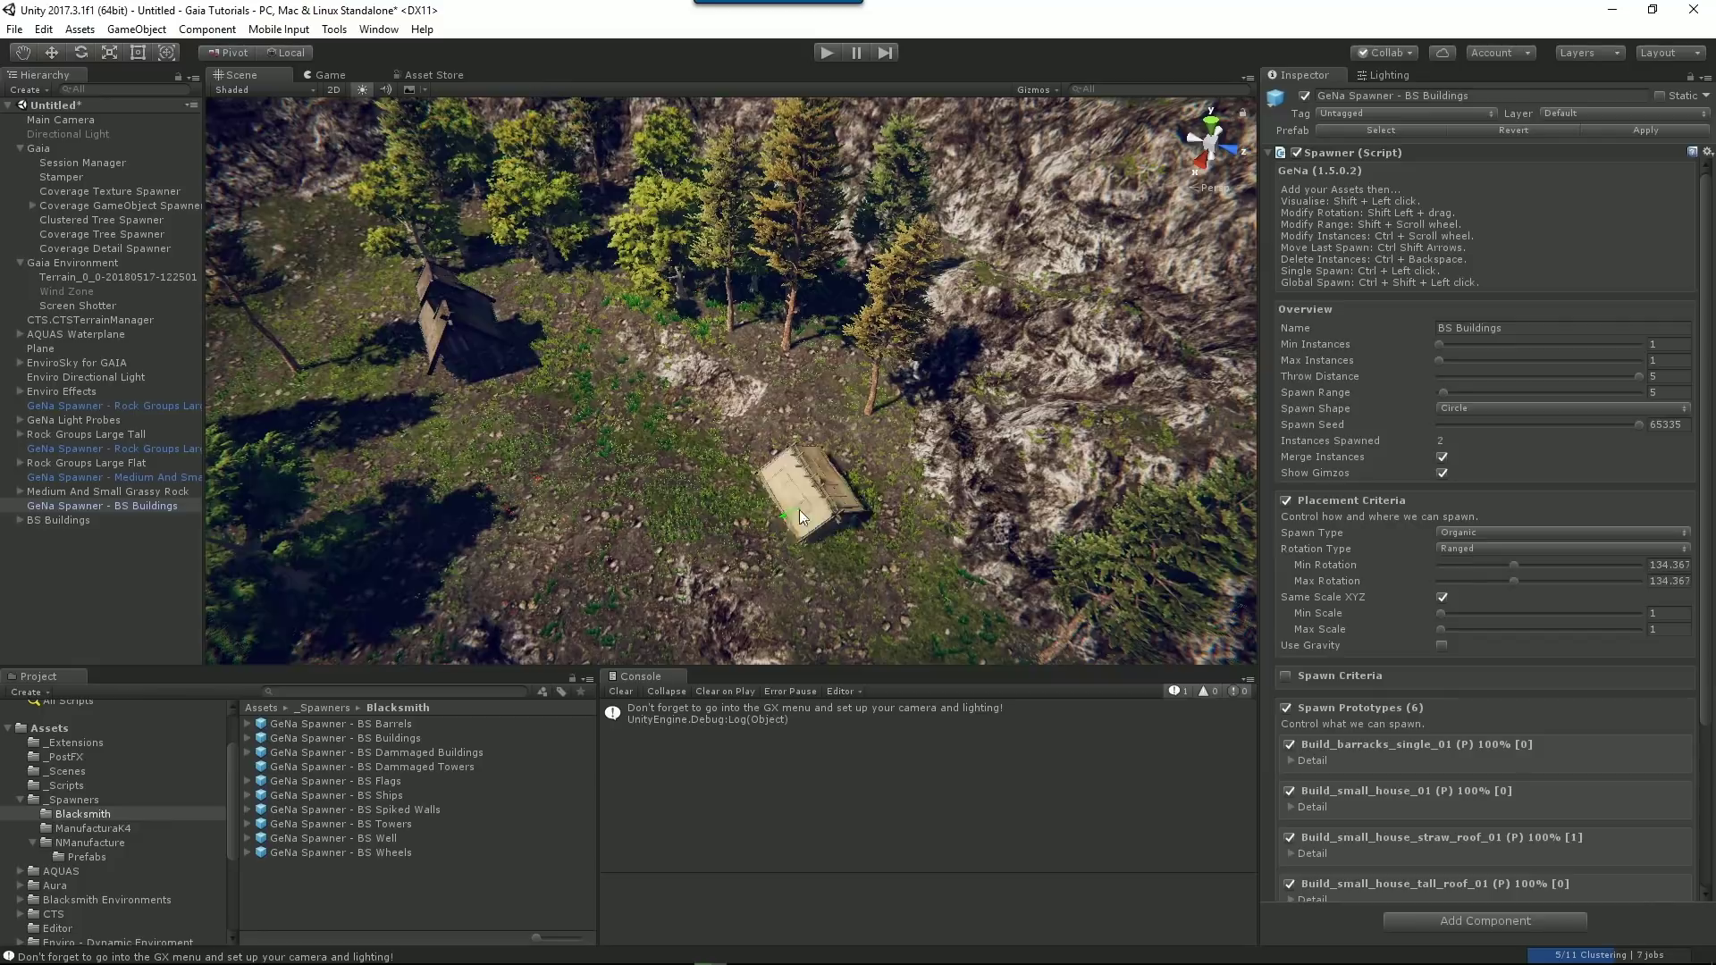
Spawn one building in the shade of the trees near the existing houses and another beside the large pale rock.
alt+drag(799, 510, 496, 460)
ctrl+click(622, 284)
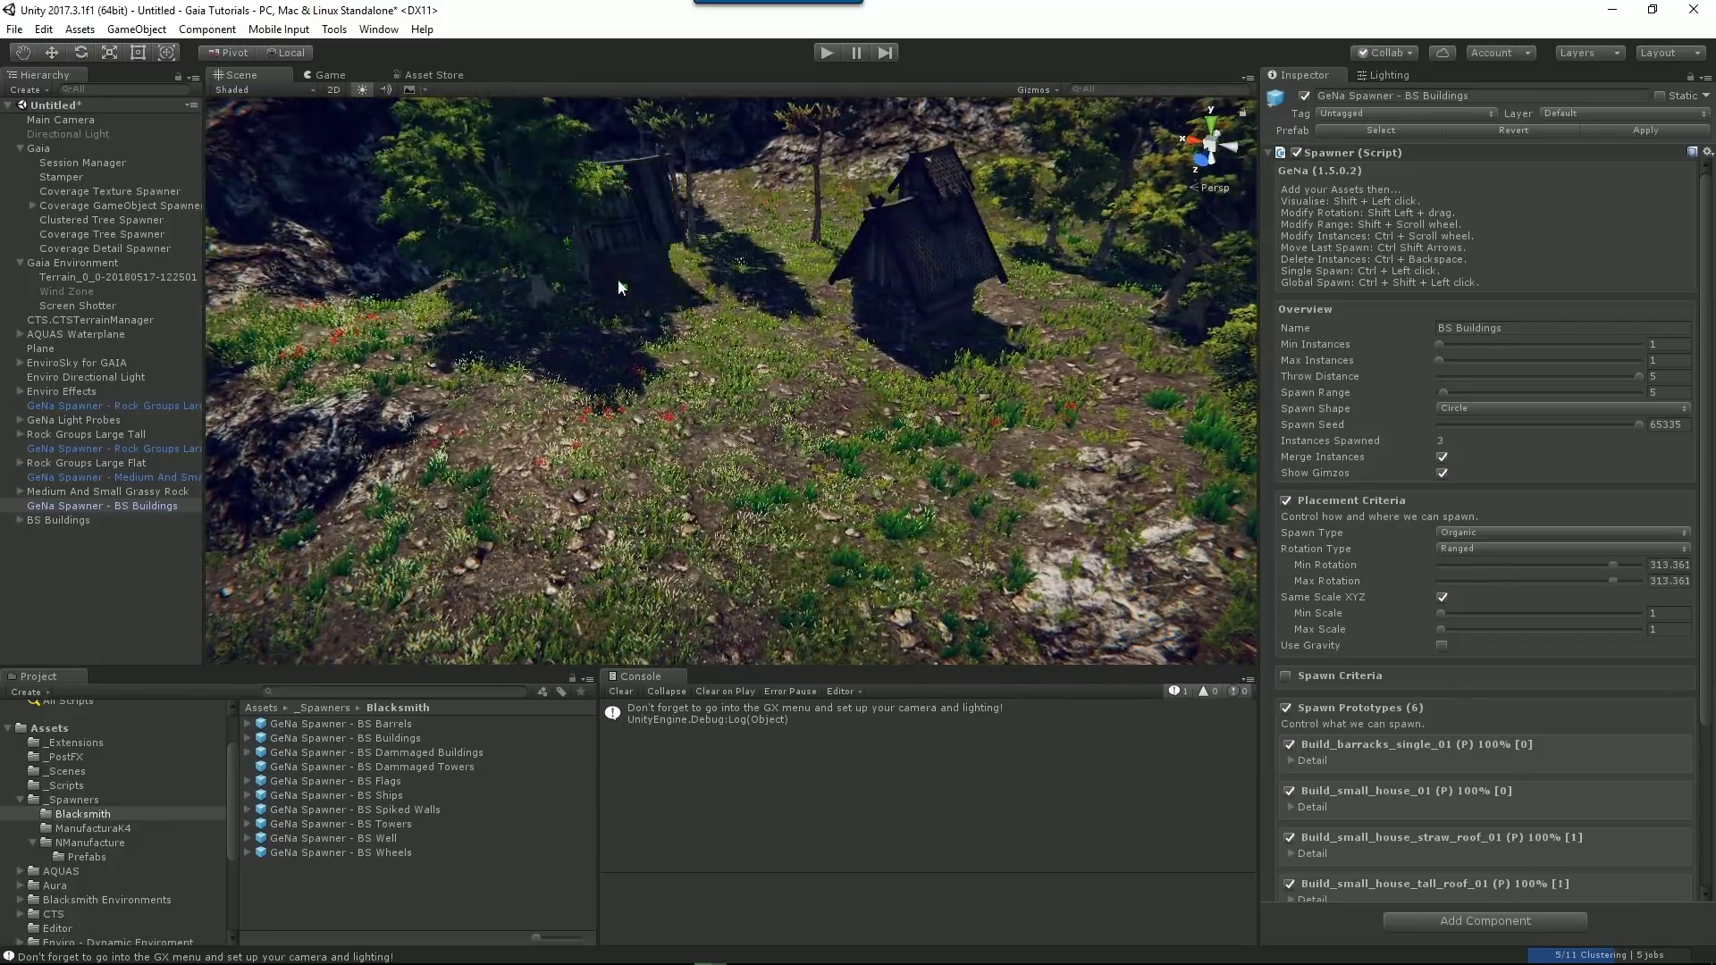
alt+drag(618, 279, 658, 416)
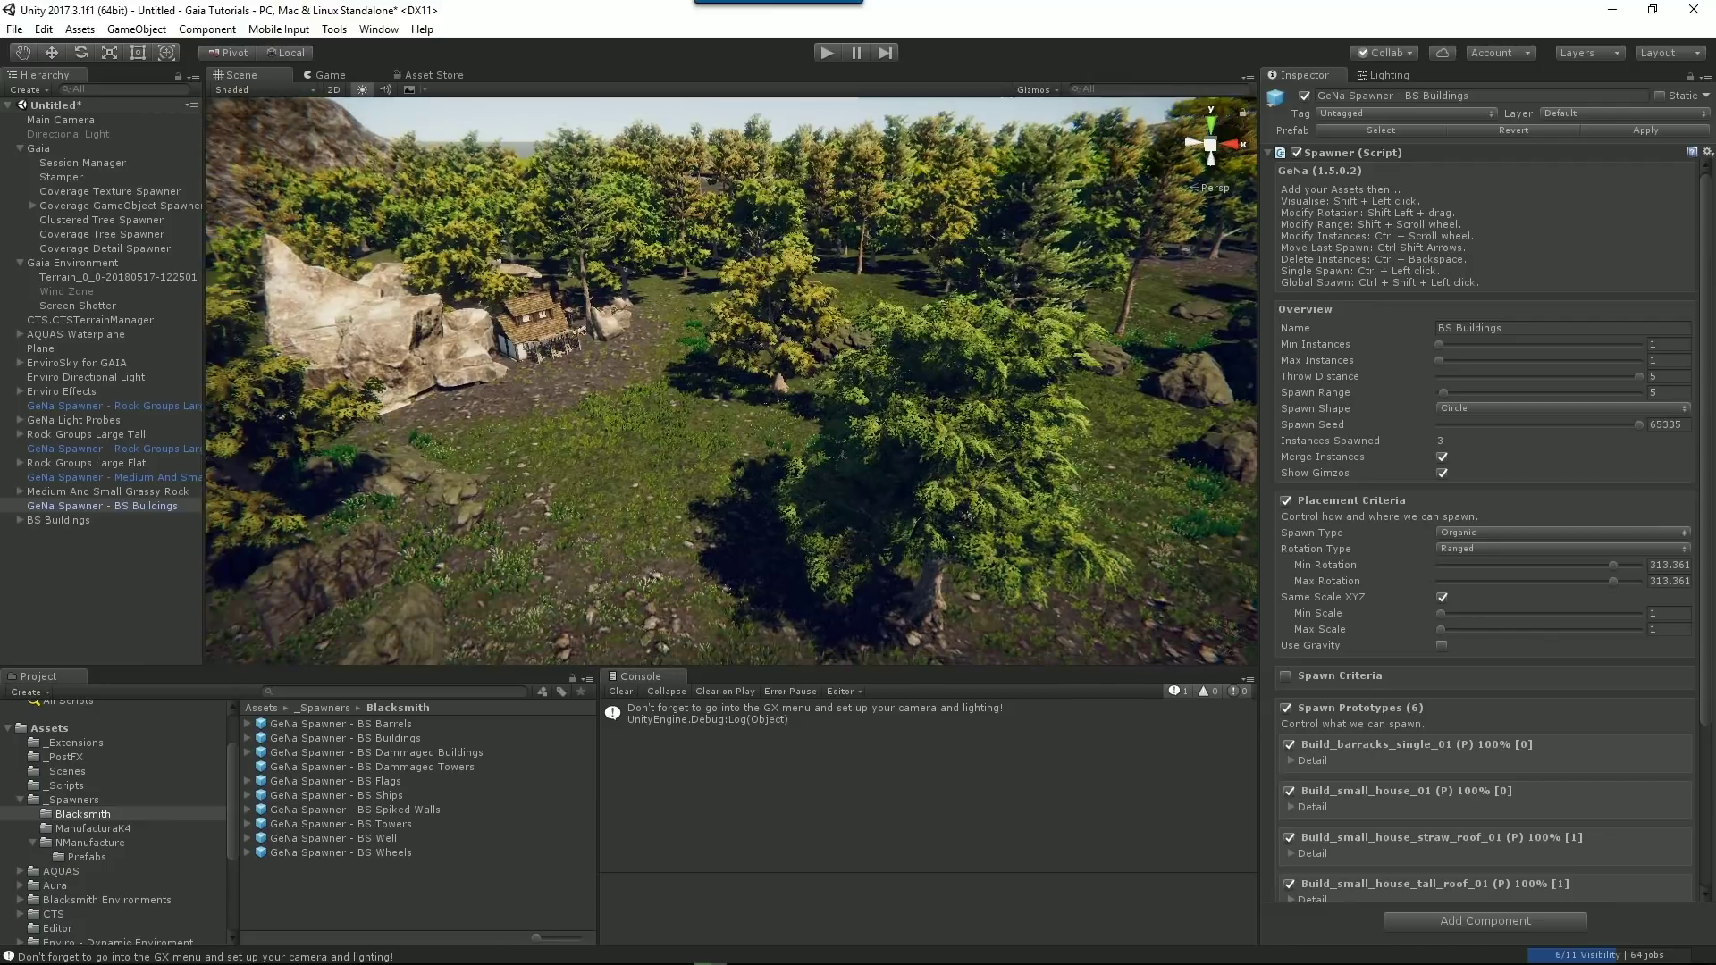
ctrl+click(646, 416)
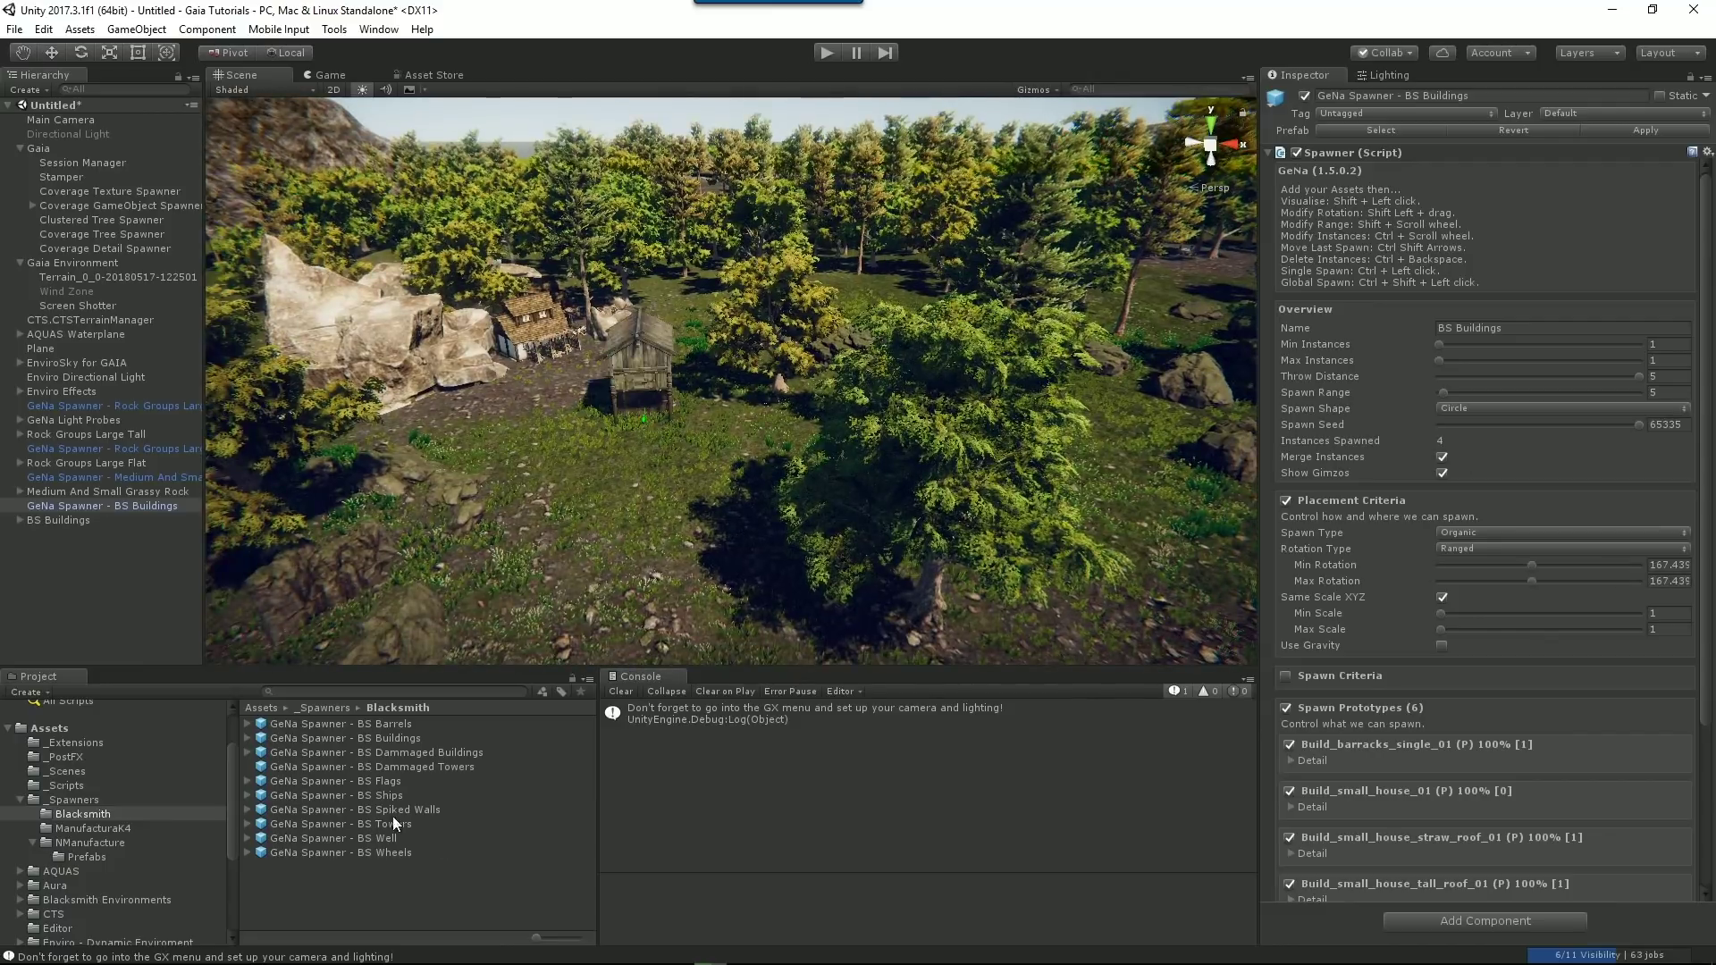
Add the GeNa Spawner - BS Ships prefab to the scene and spawn ships on the sandy beach beside the bay.
alt+drag(581, 625, 1323, 501)
drag(348, 795, 354, 559)
ctrl+click(777, 474)
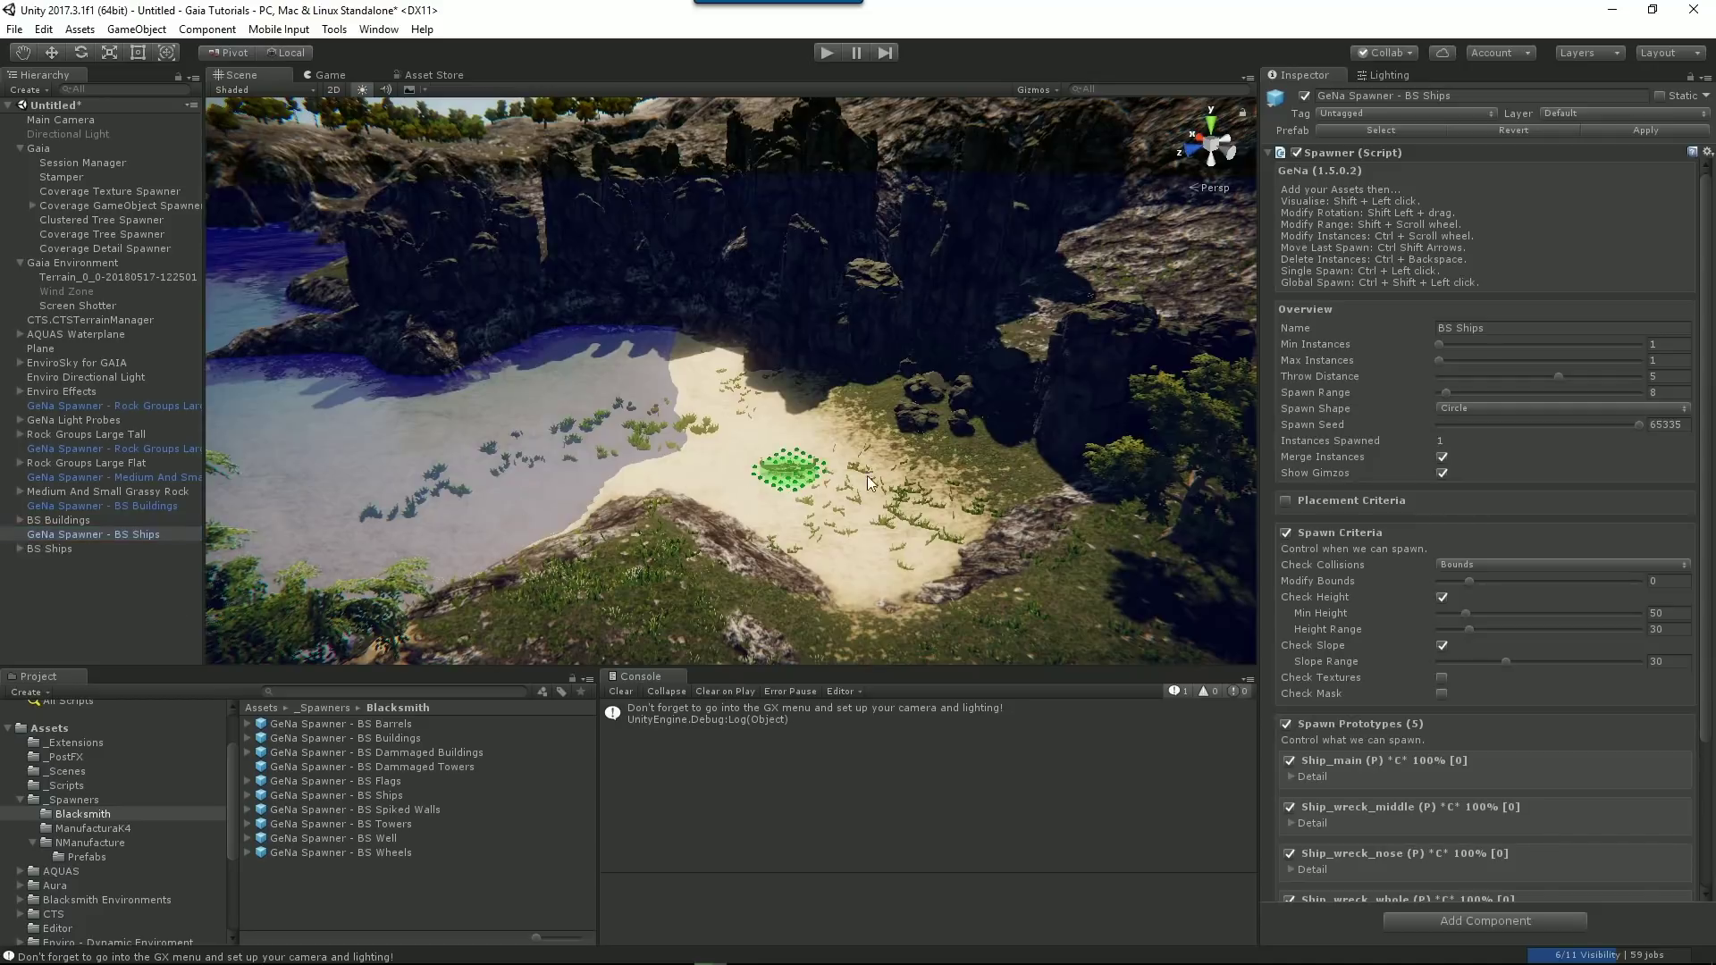
ctrl+click(882, 566)
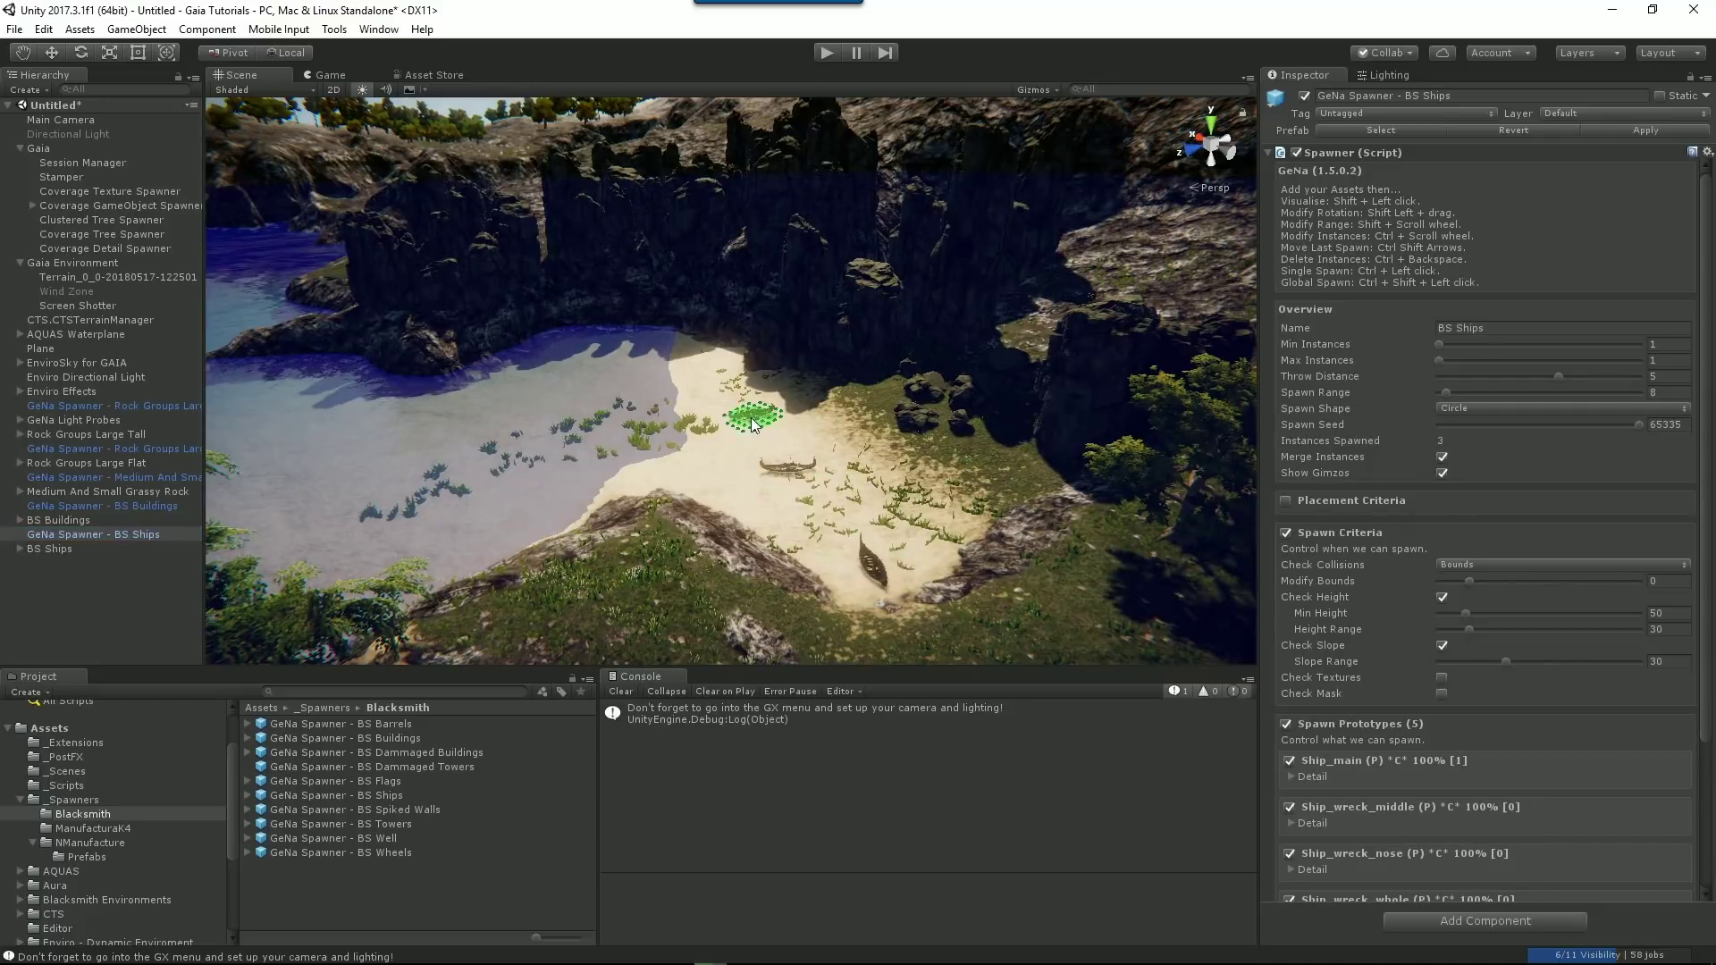
click(712, 513)
Add the GeNa Spawner - BS Towers prefab to the scene and spawn four towers on the grassy ground below the cliff.
mouse_move(741, 523)
right_down()
mouse_move(616, 590)
mouse_move(717, 597)
mouse_move(716, 694)
right_up()
click(367, 825)
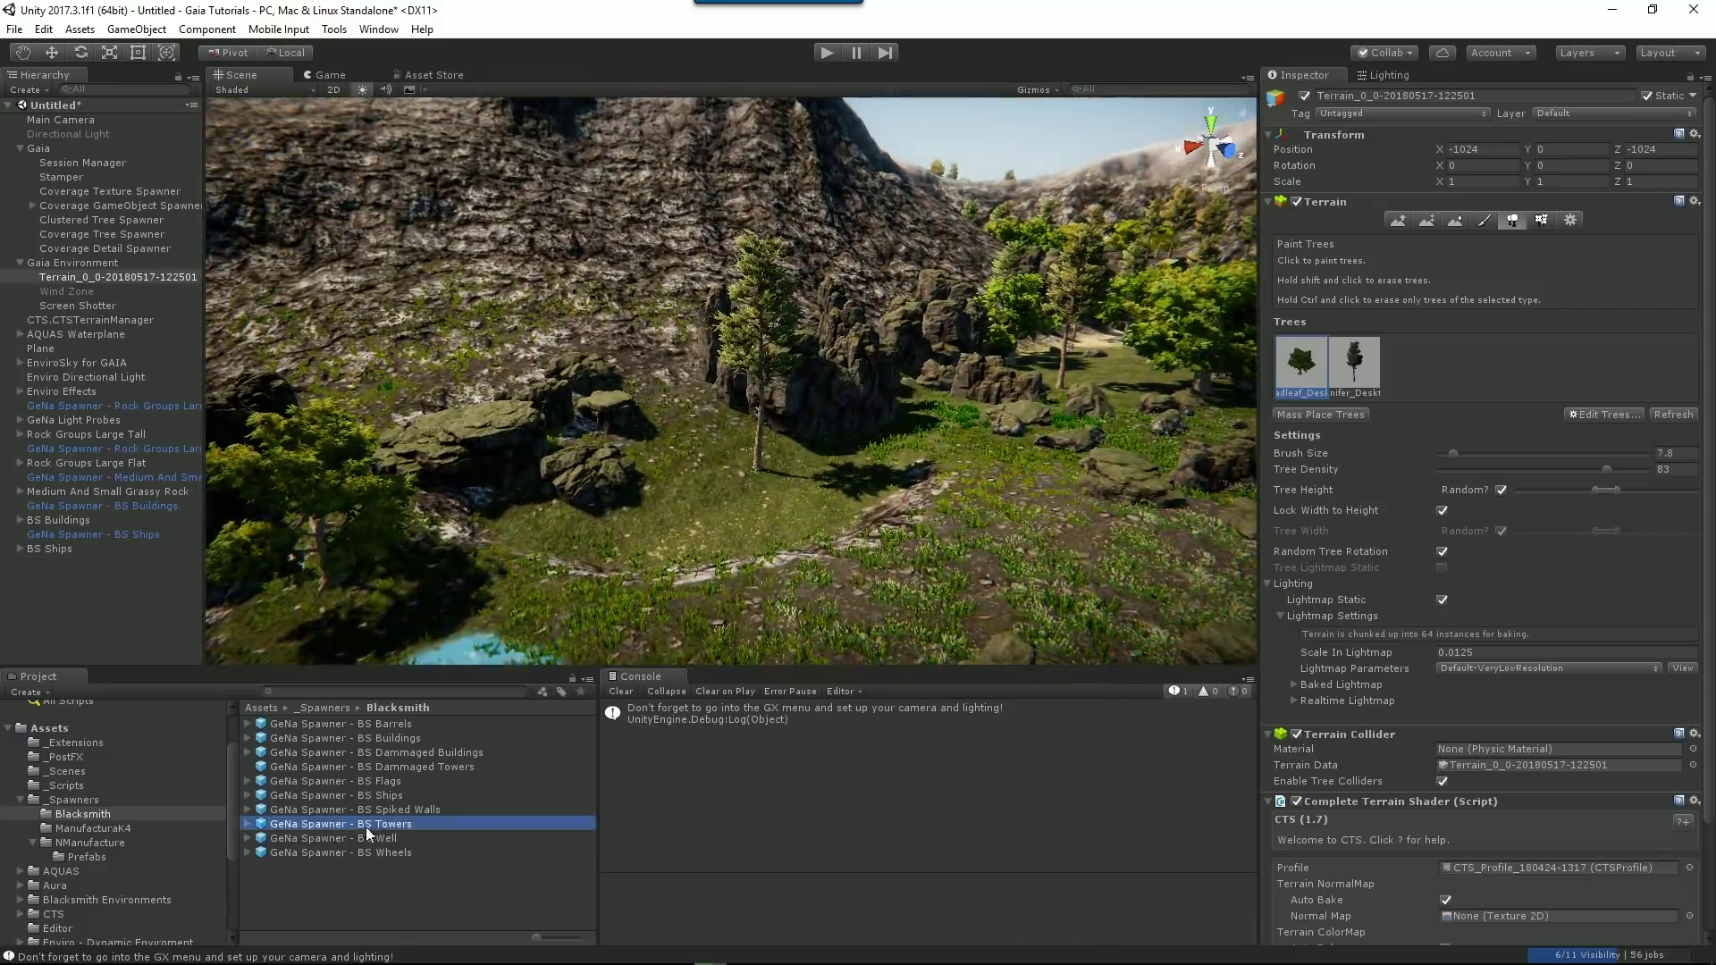
drag(59, 598, 61, 597)
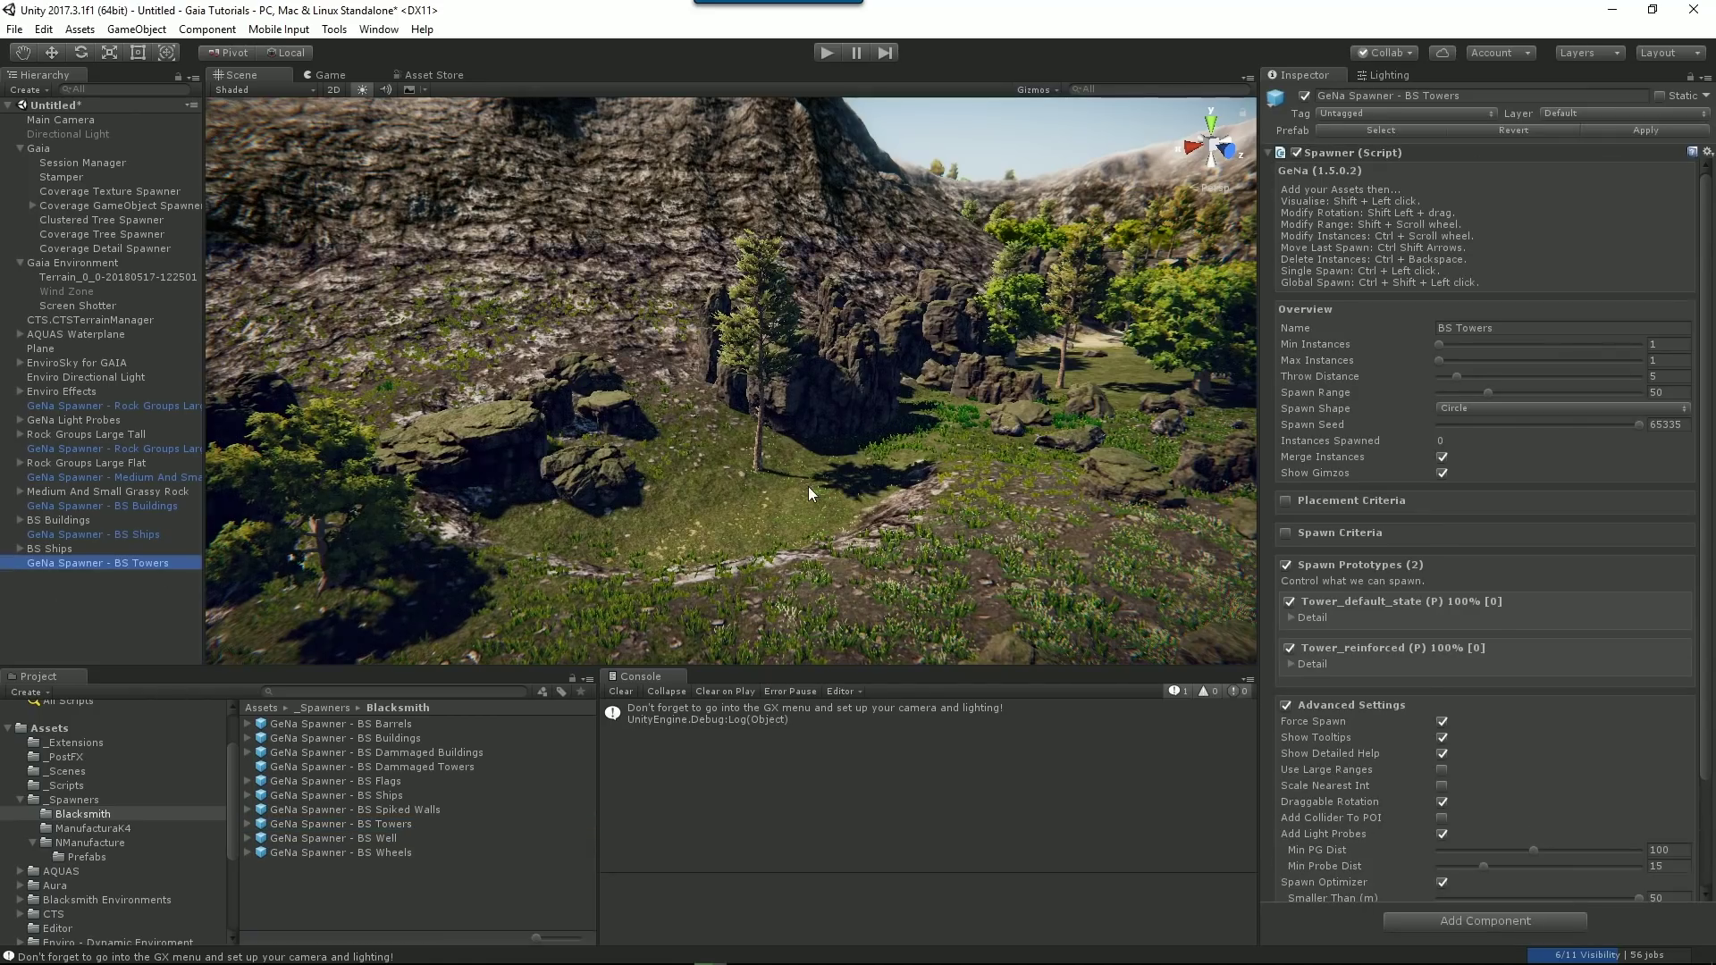
right_drag(808, 486, 611, 487)
key(w)
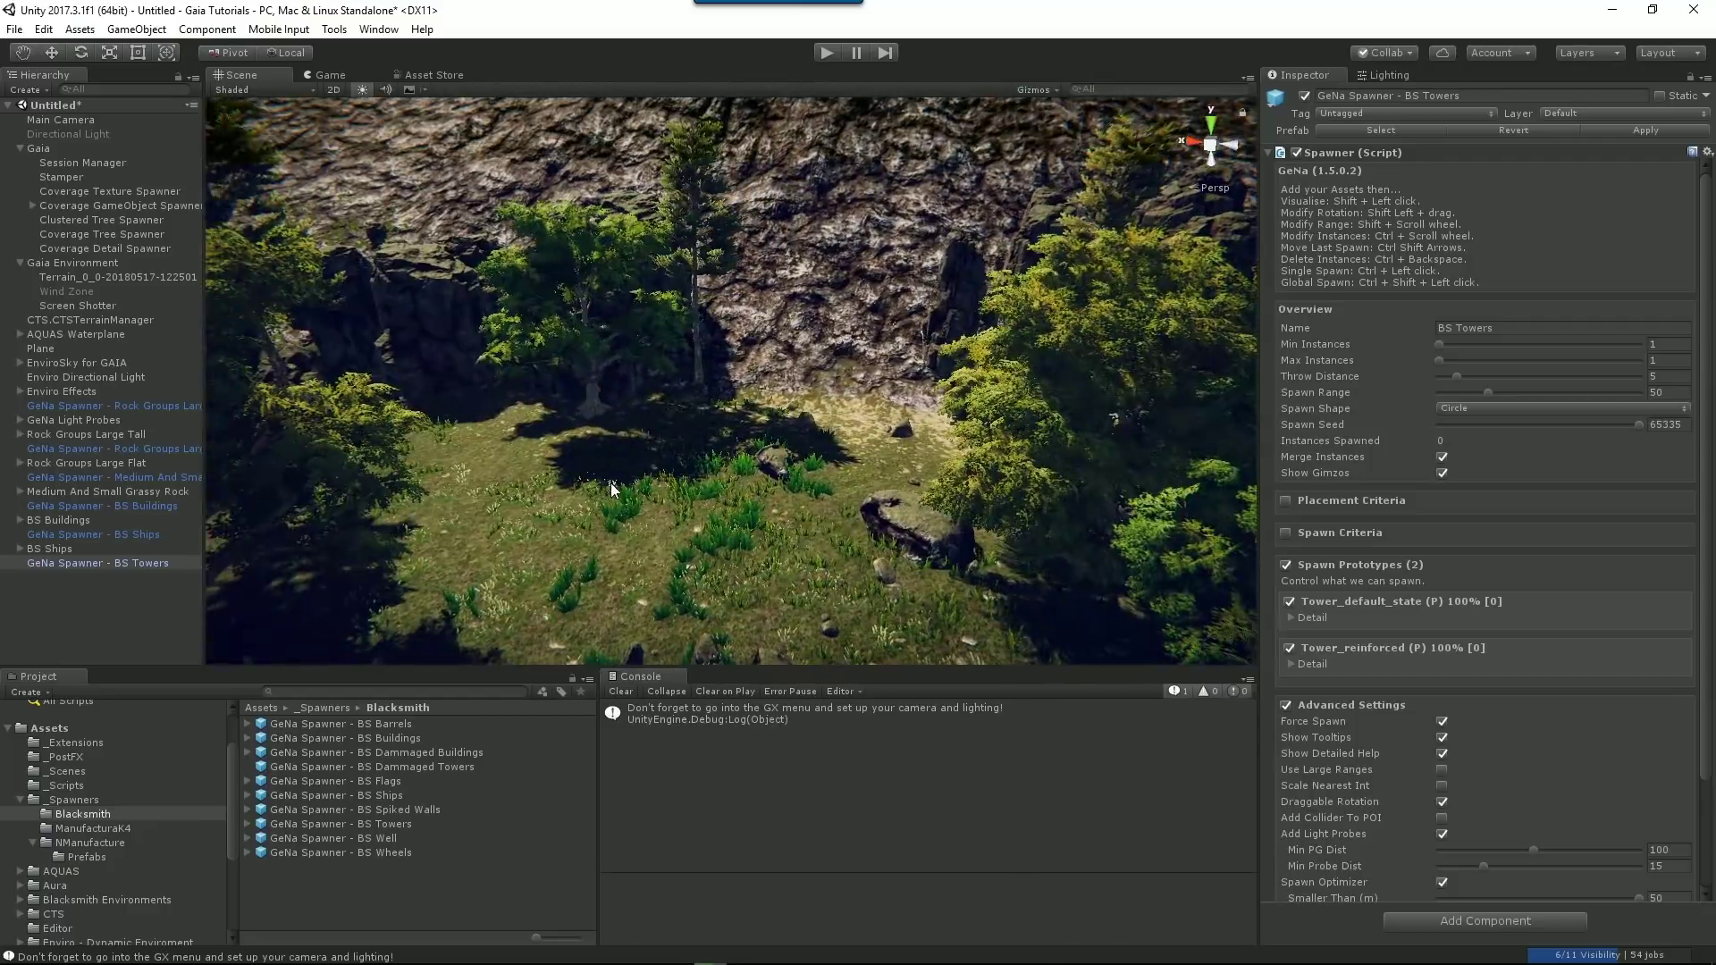
ctrl+click(624, 473)
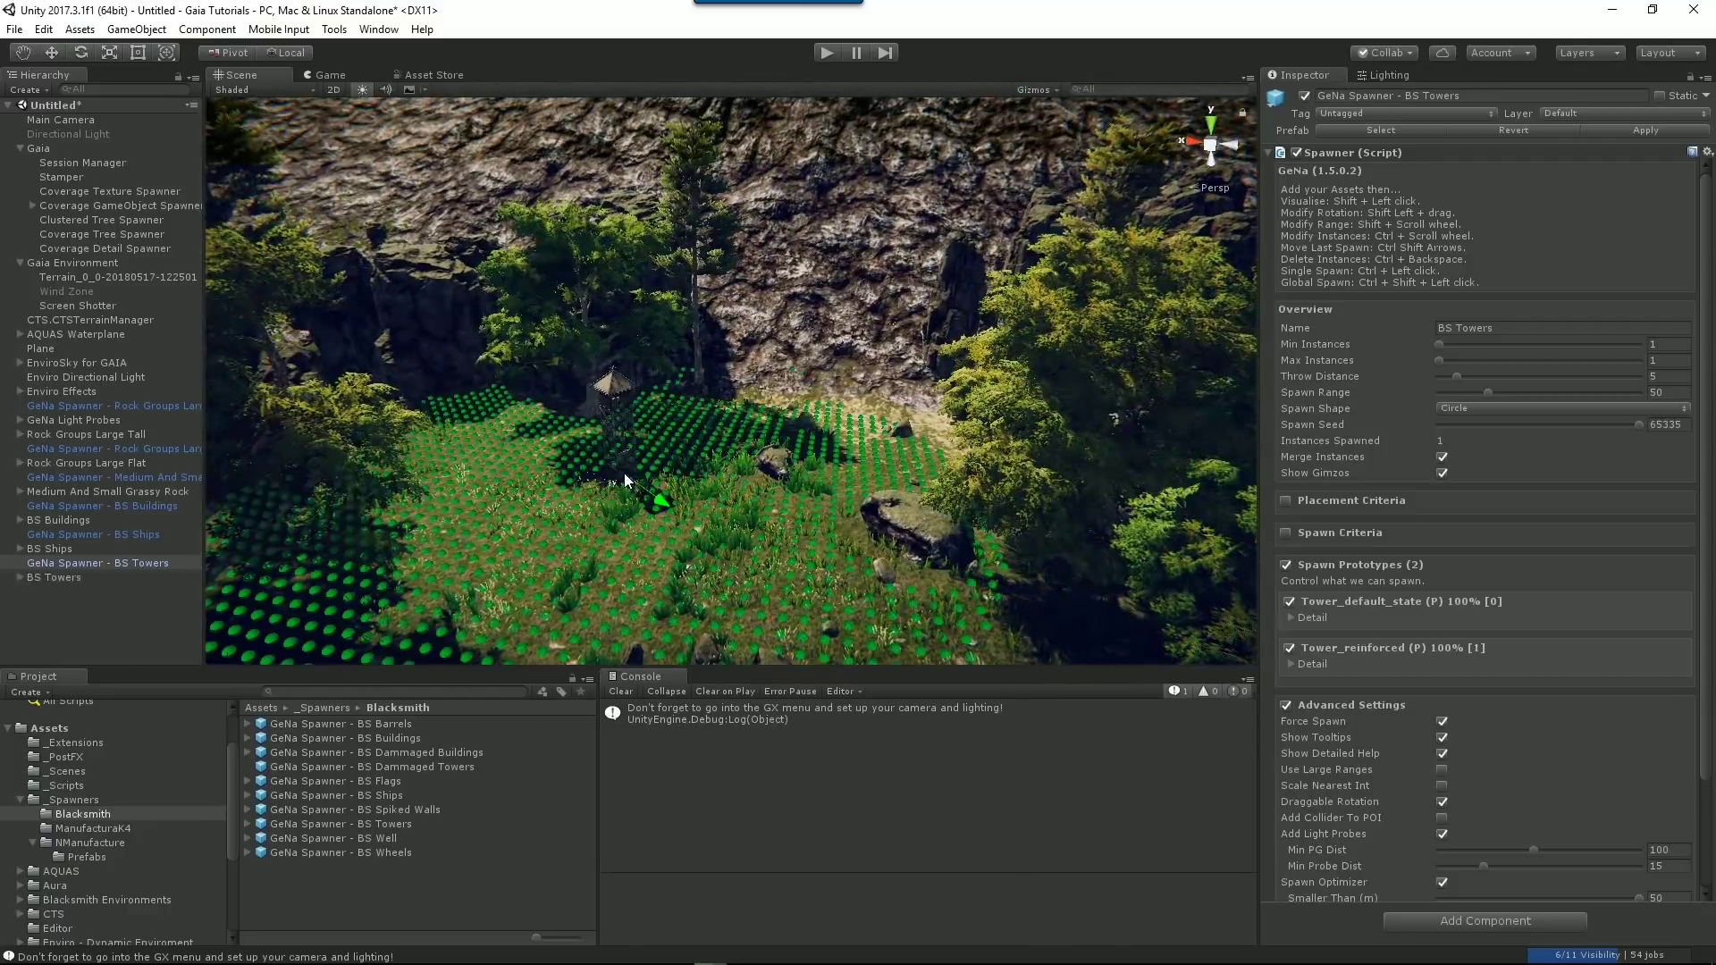
ctrl+click(802, 517)
ctrl+click(467, 514)
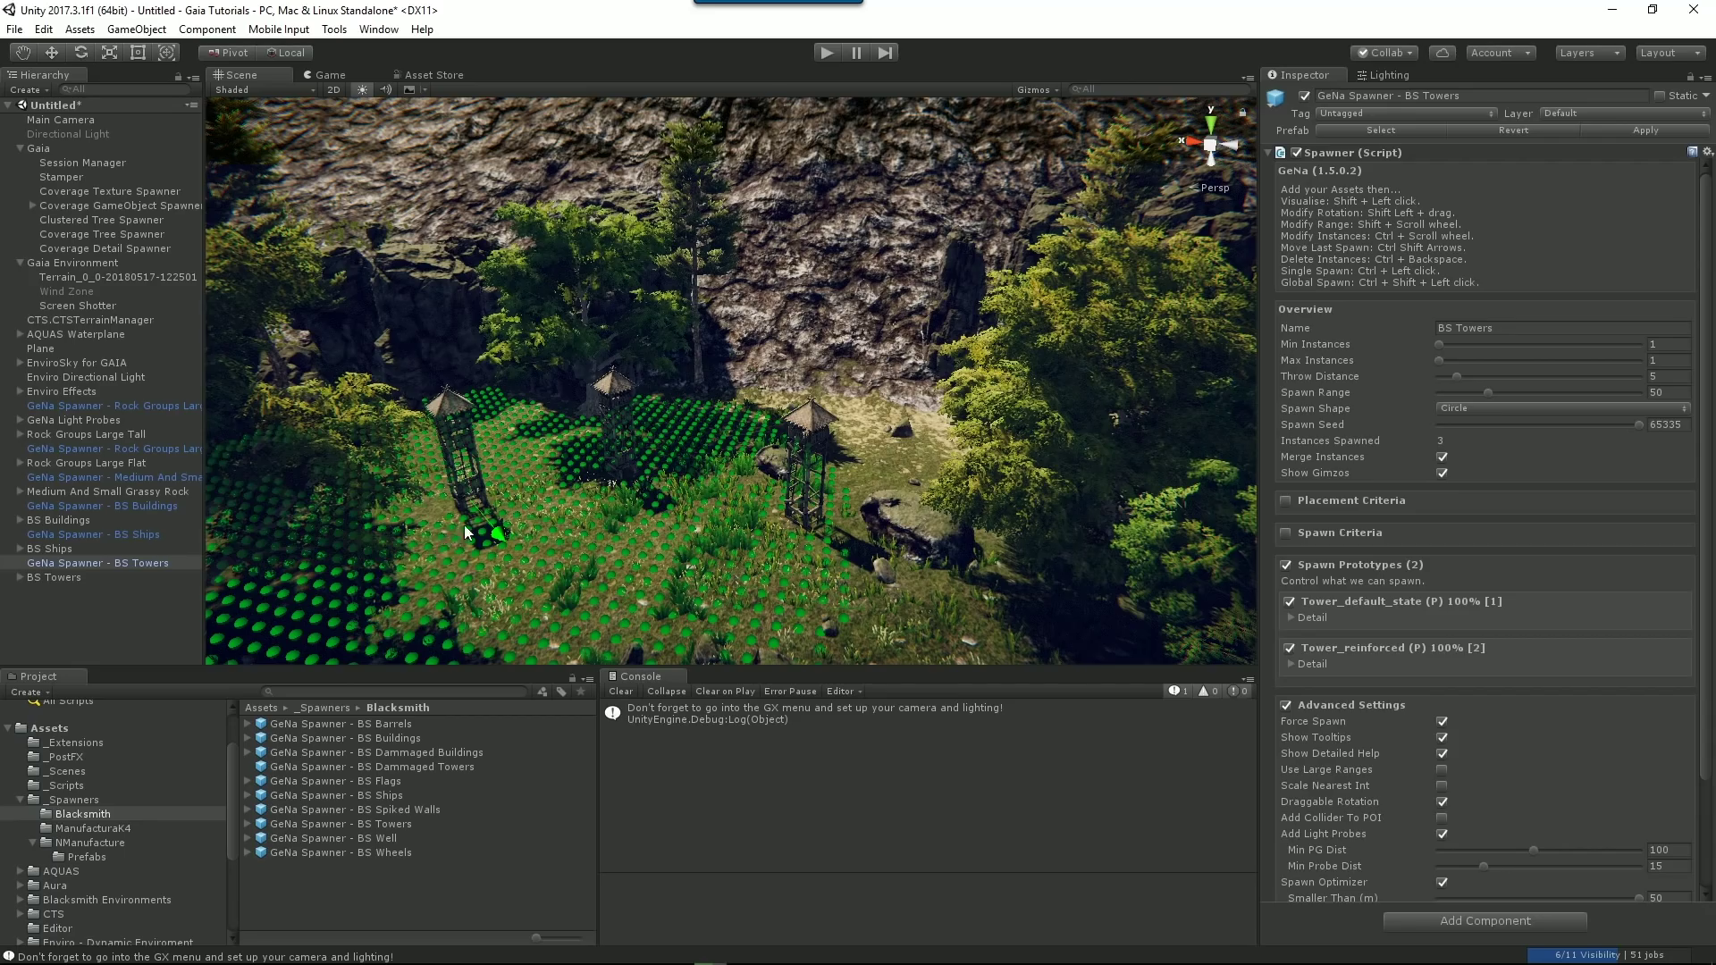
ctrl+click(545, 499)
Spawn another tower on the wooded ground in front of the tall rock formations.
right_drag(546, 530, 655, 534)
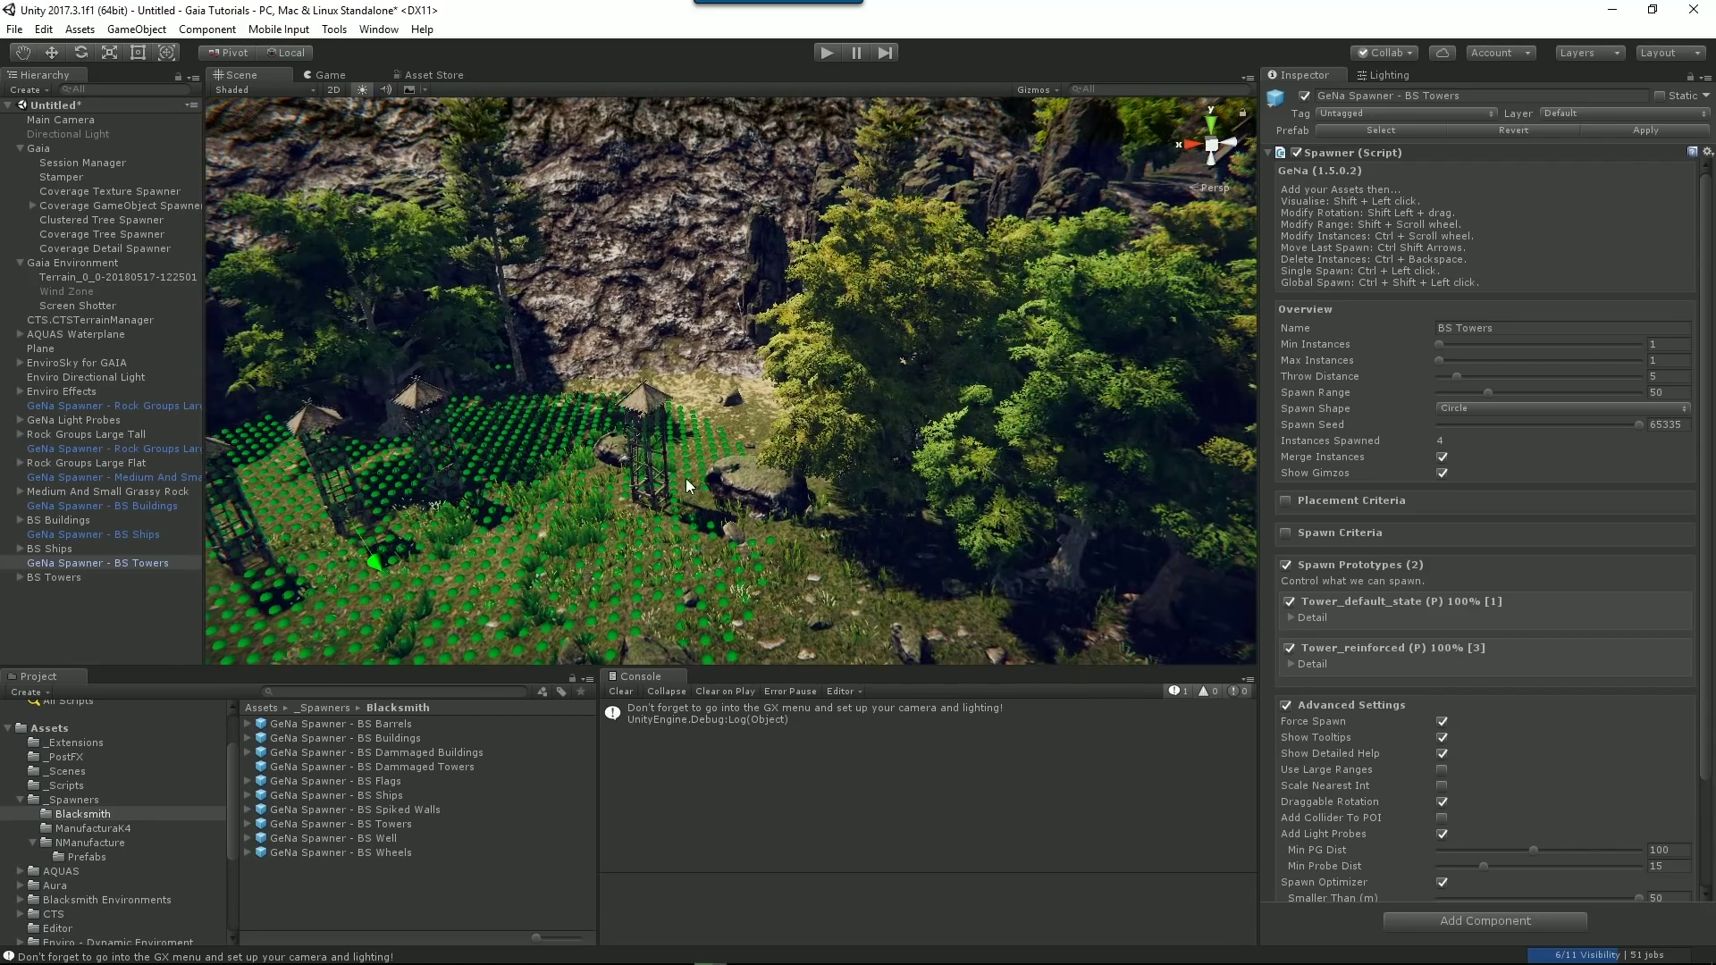
right_drag(772, 552, 1215, 581)
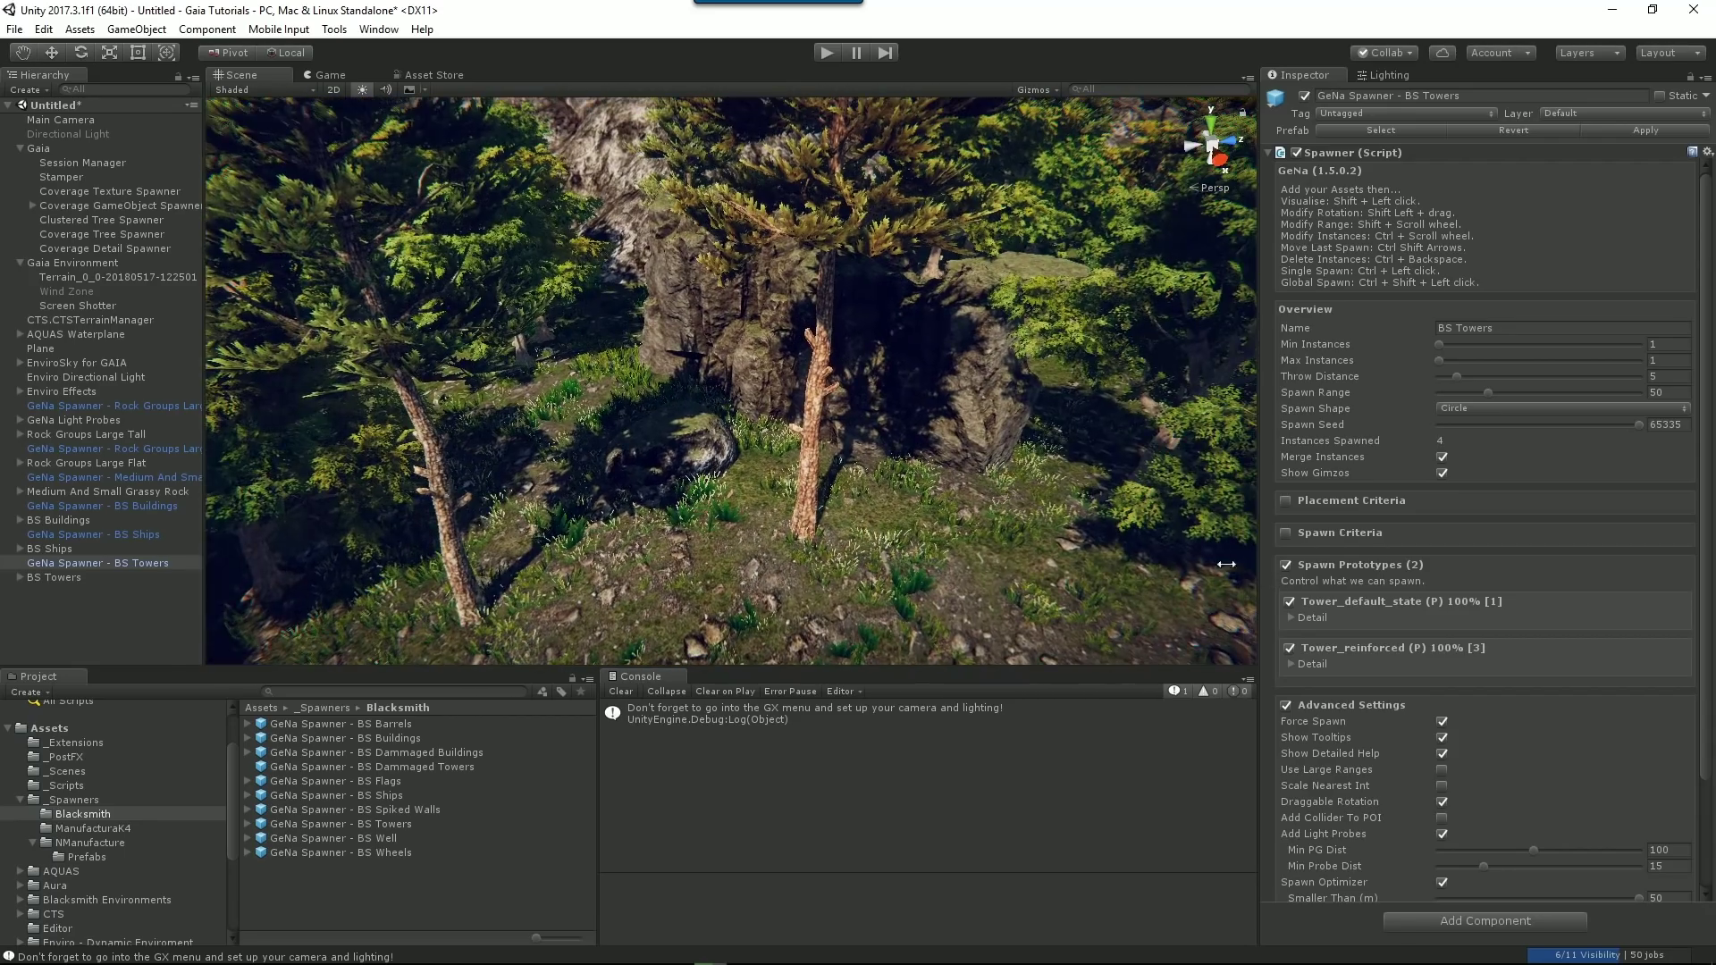
ctrl+click(981, 541)
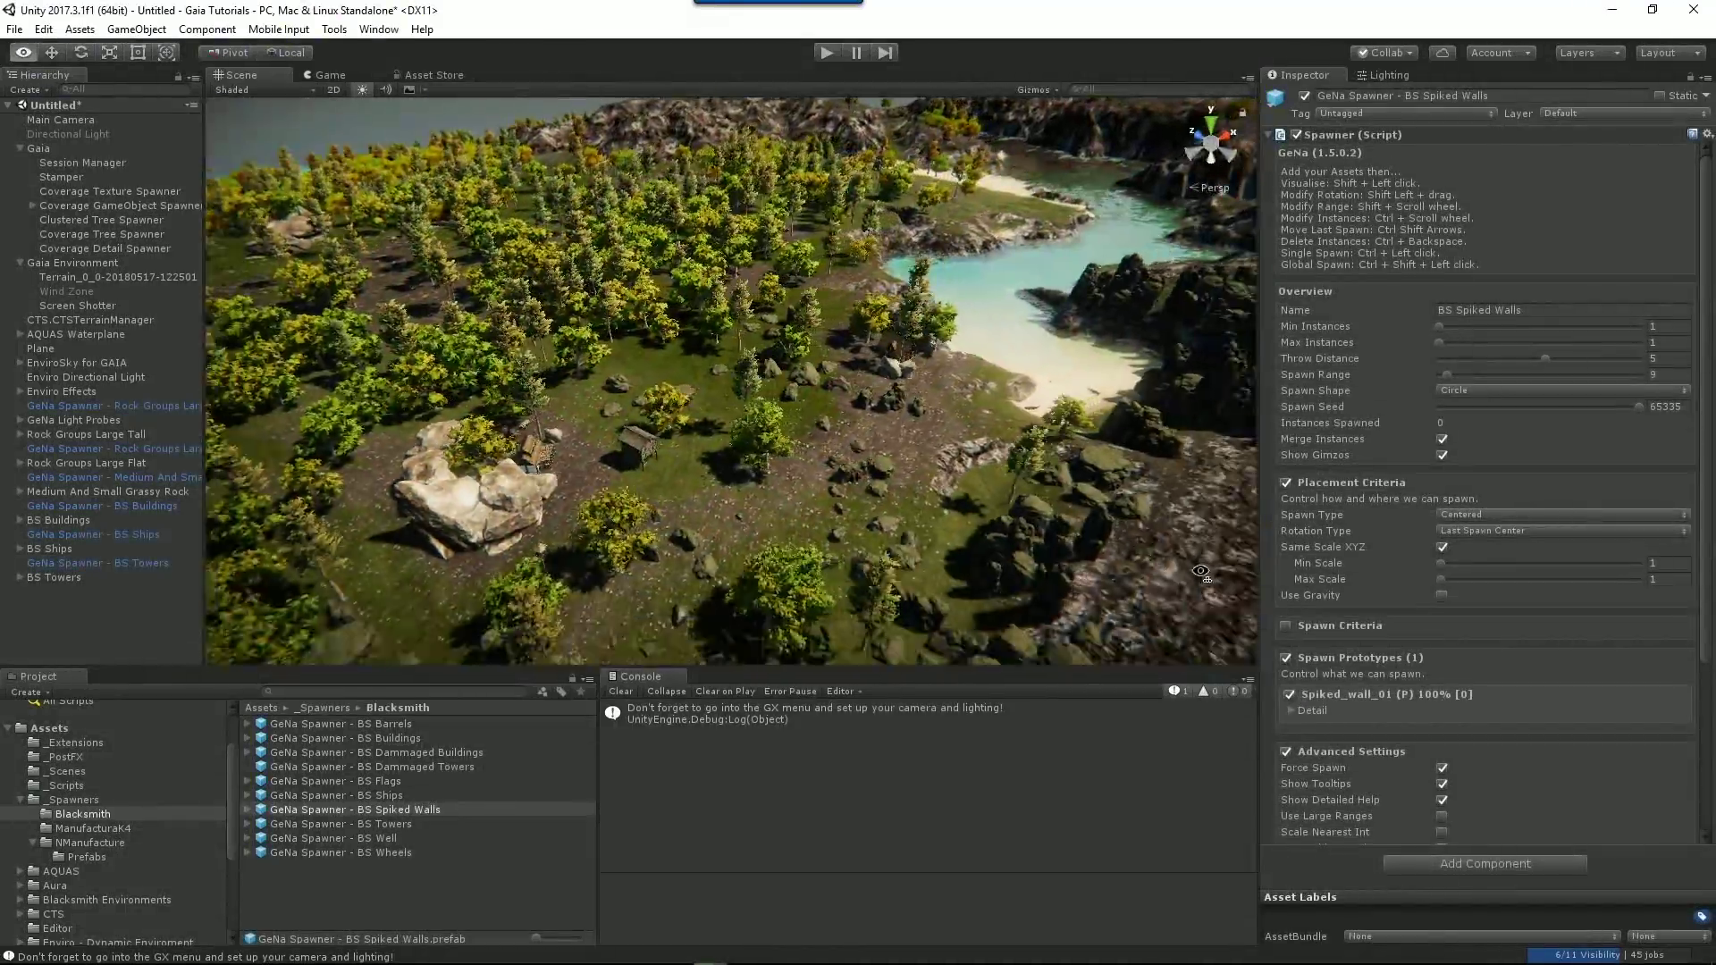
Add a Pegasus Capture to the scene and capture flythrough points of interest with the main camera in play mode.
right_drag(1180, 572, 712, 536)
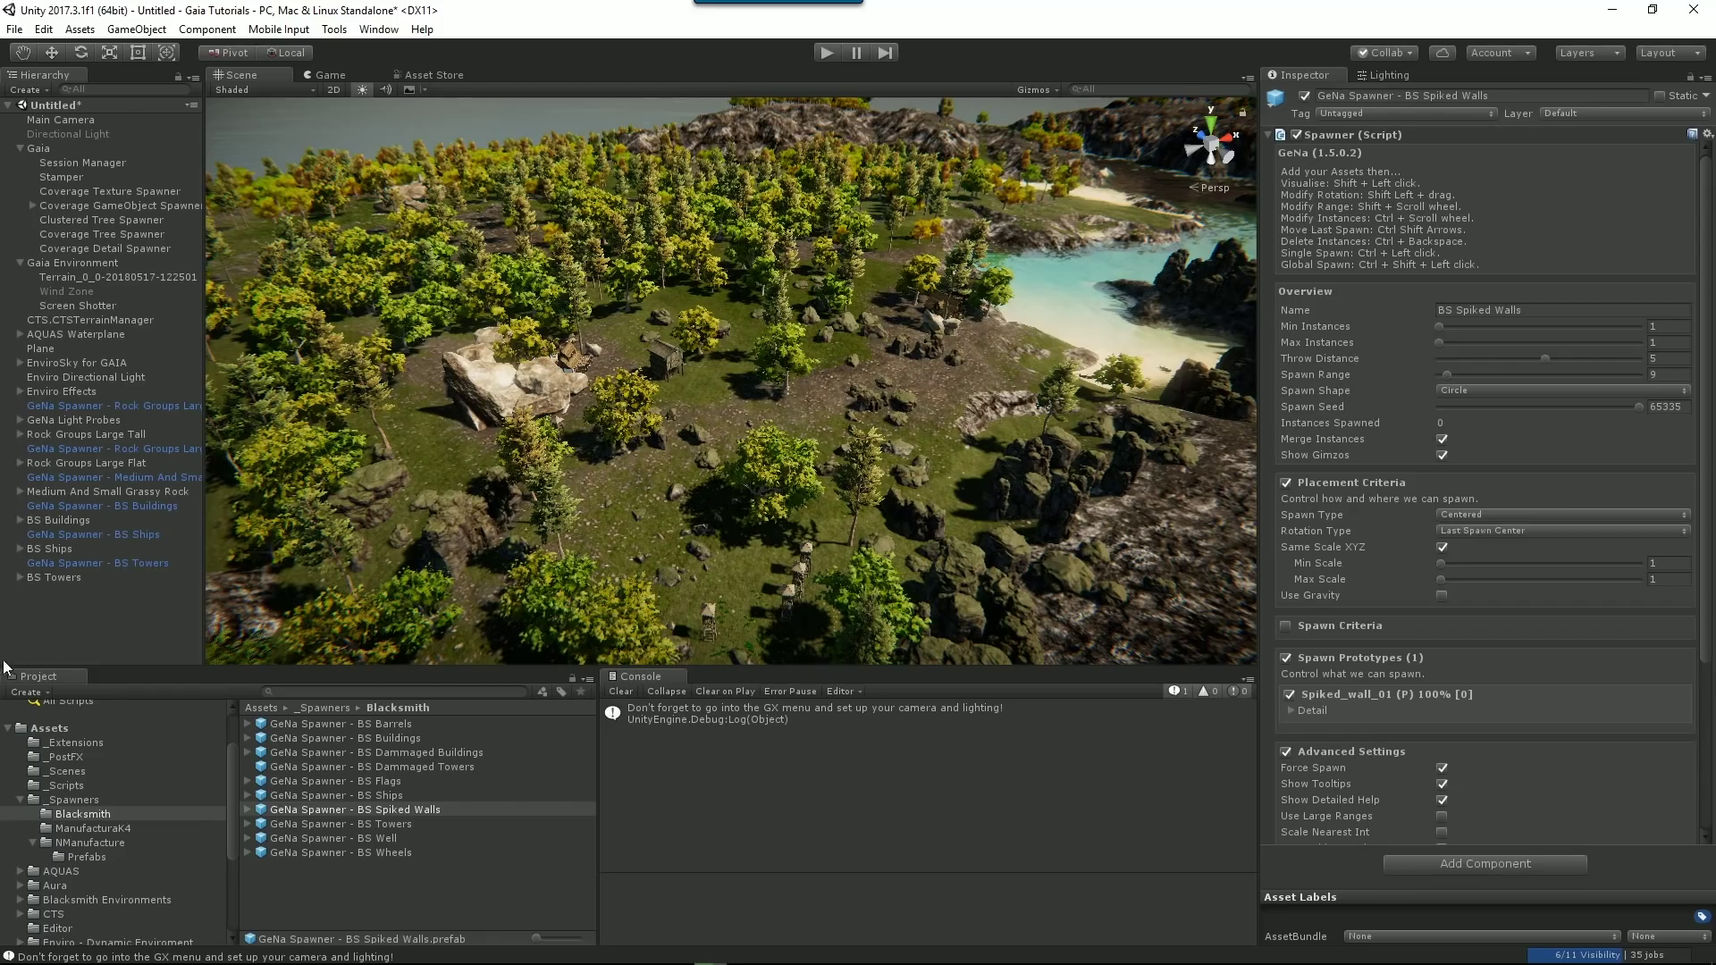
right_click(37, 608)
mouse_move(93, 598)
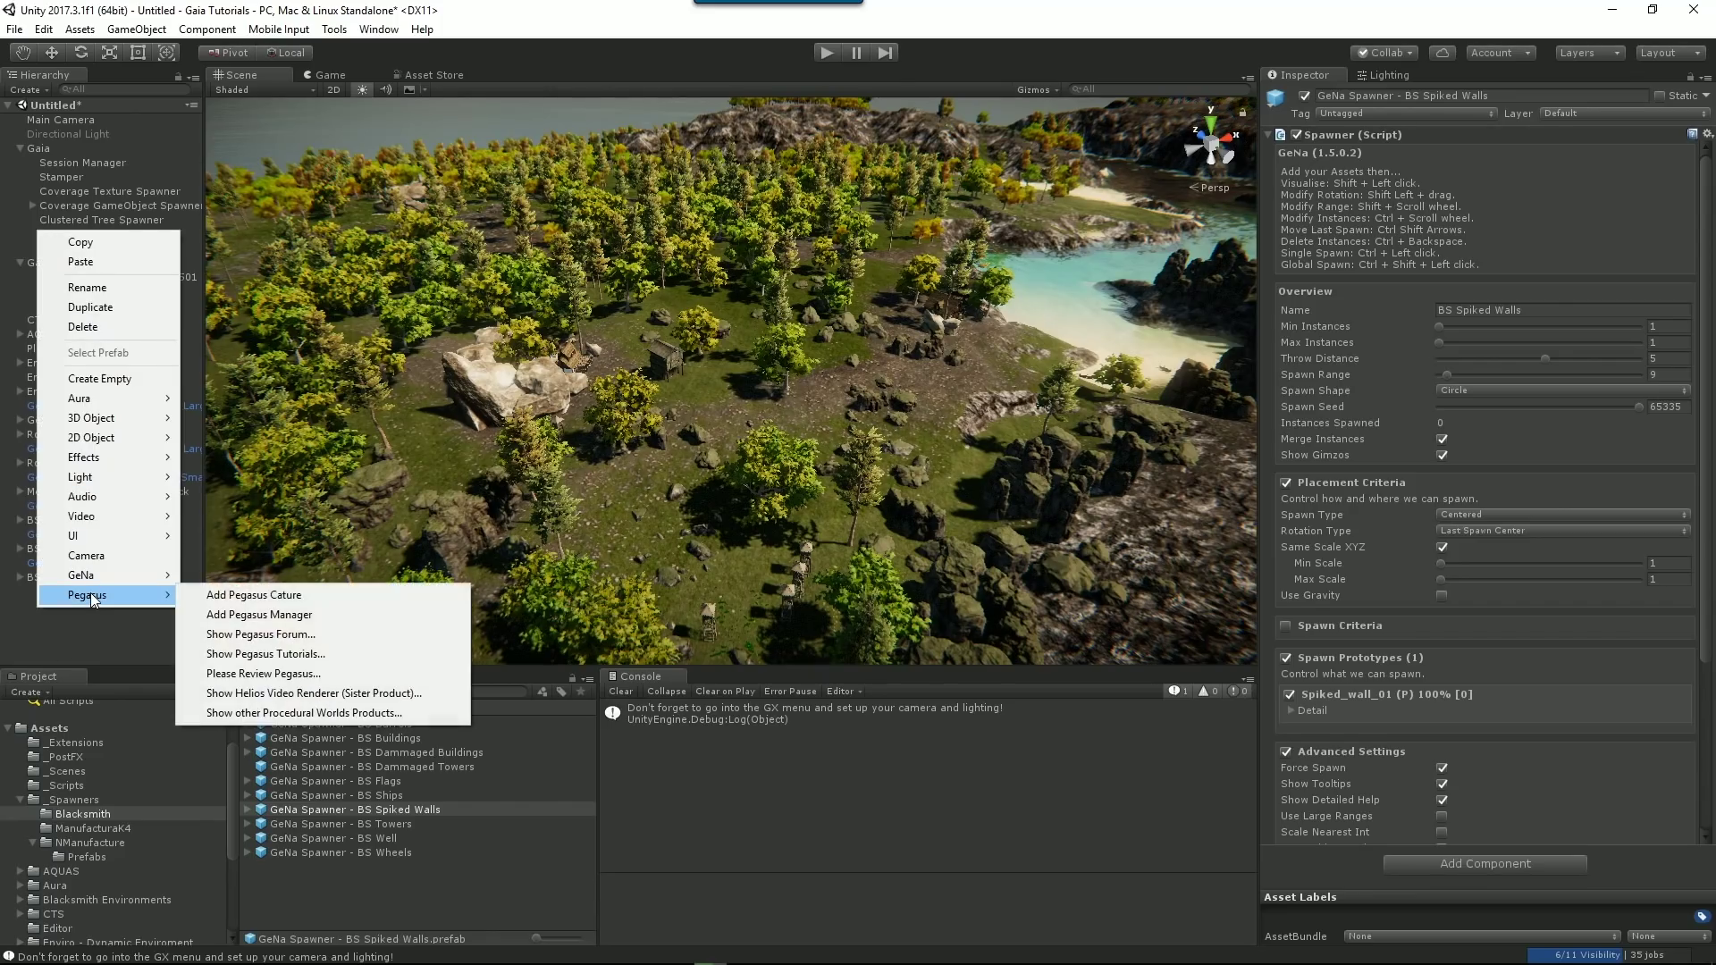
click(302, 597)
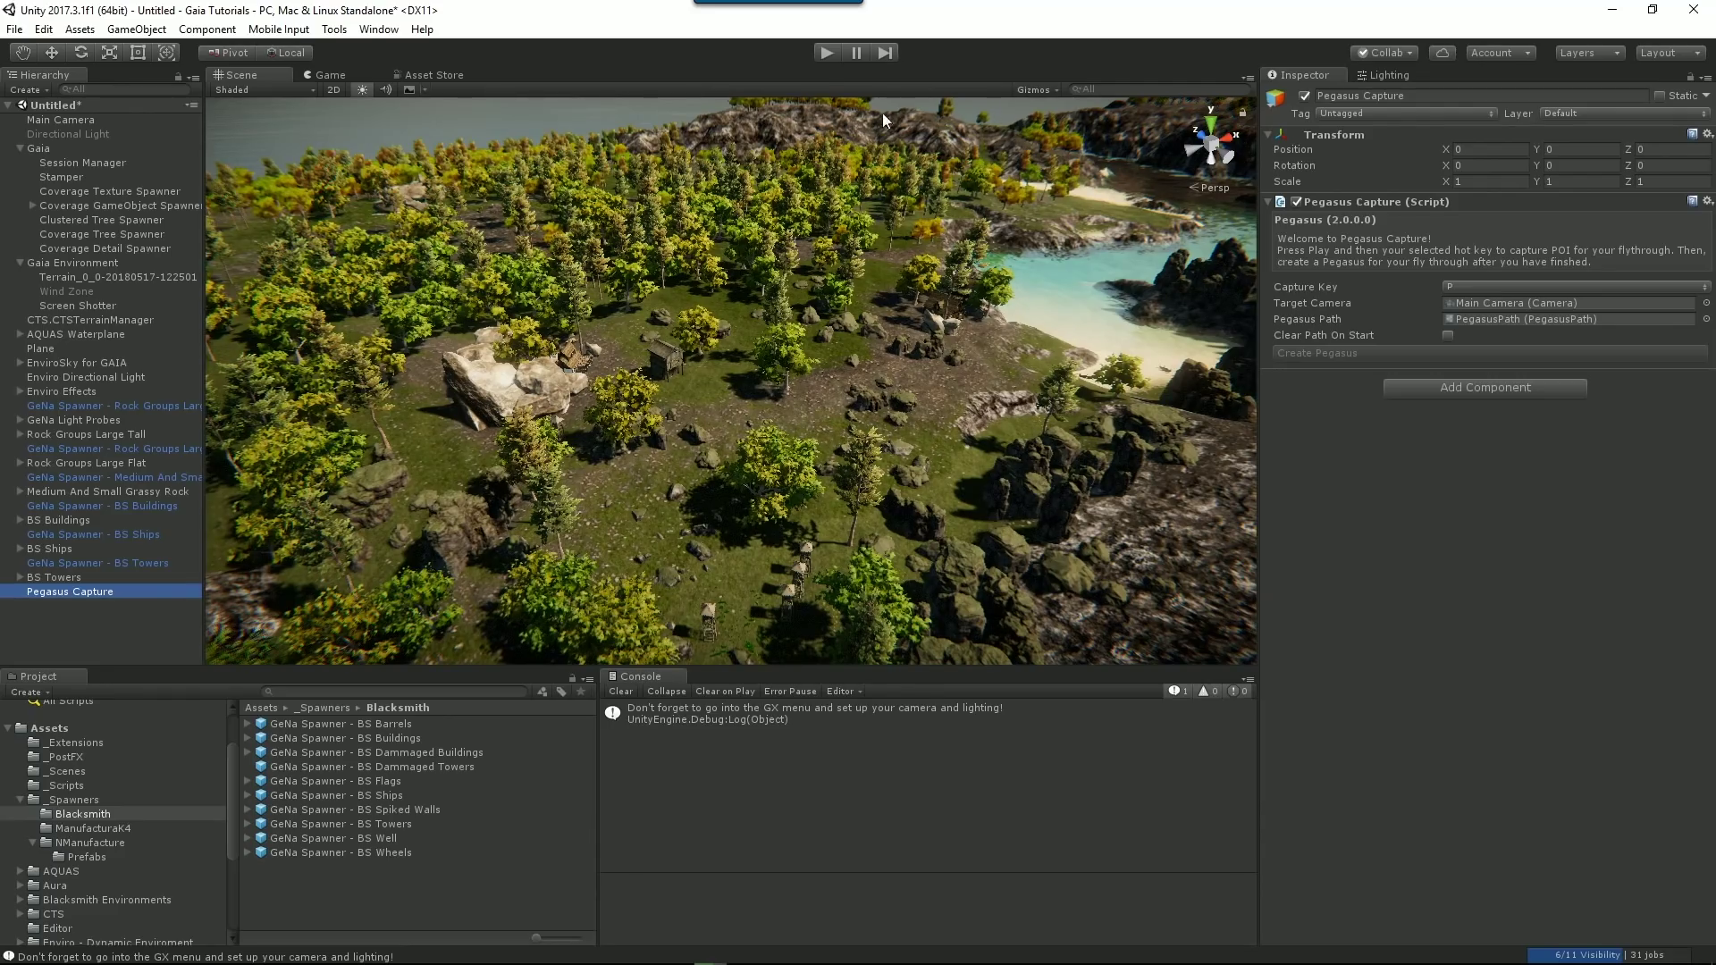
click(827, 53)
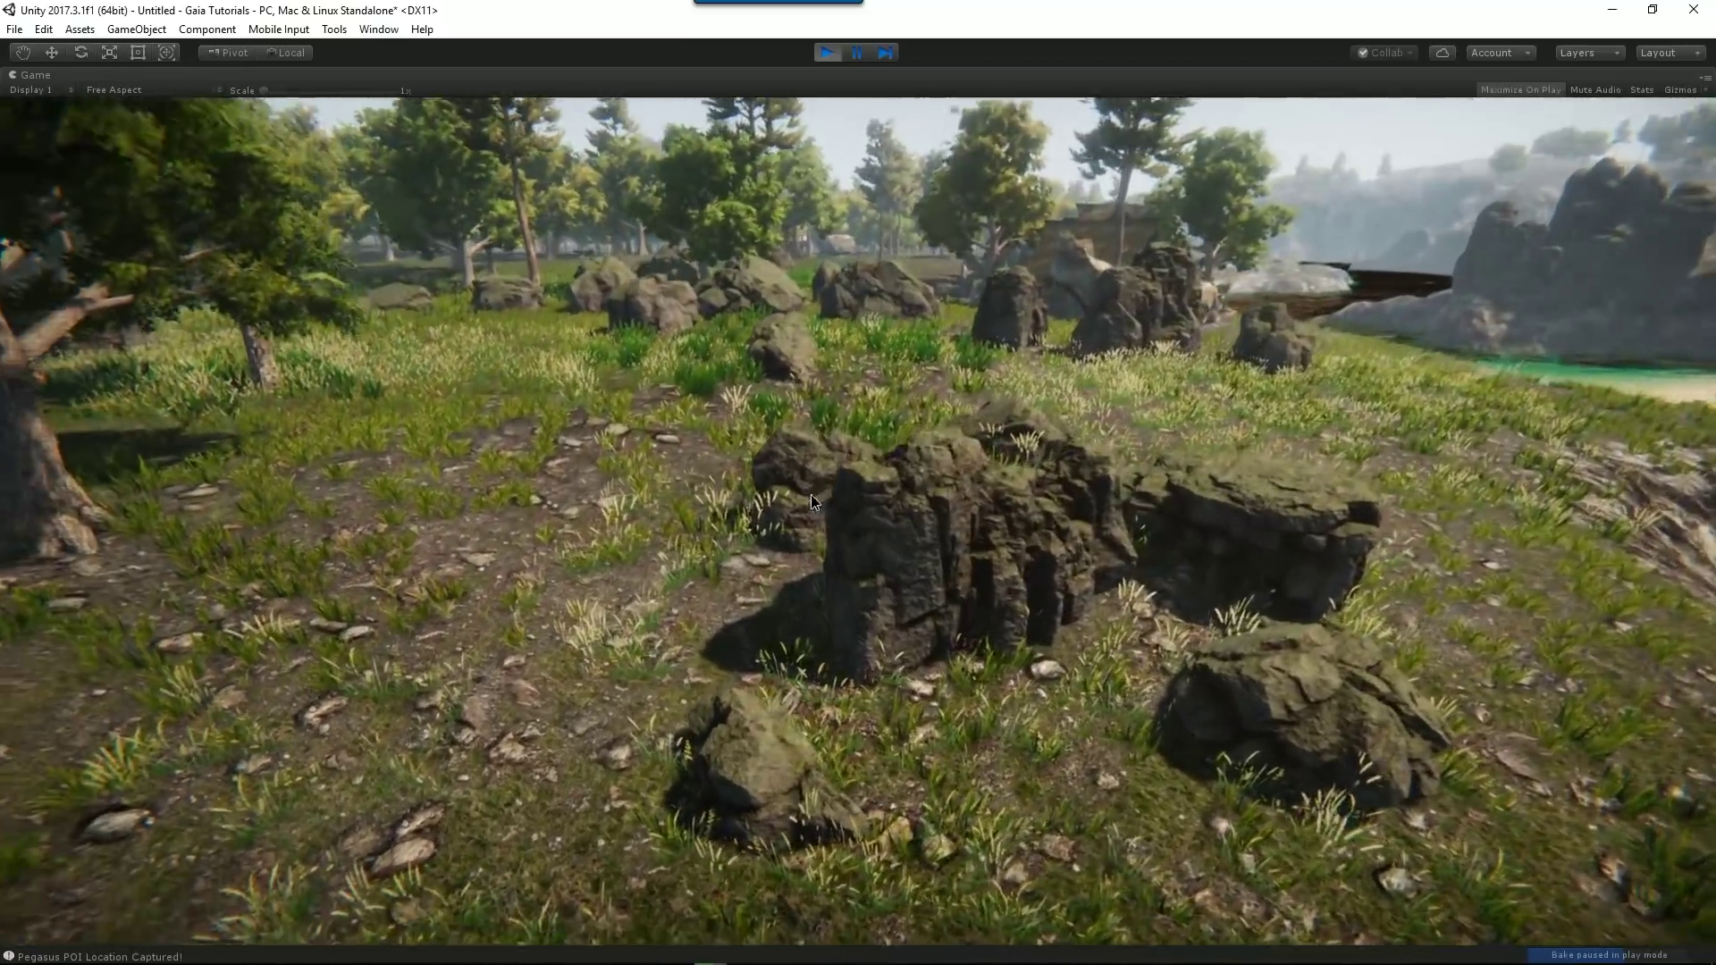
key(ctrl+p)
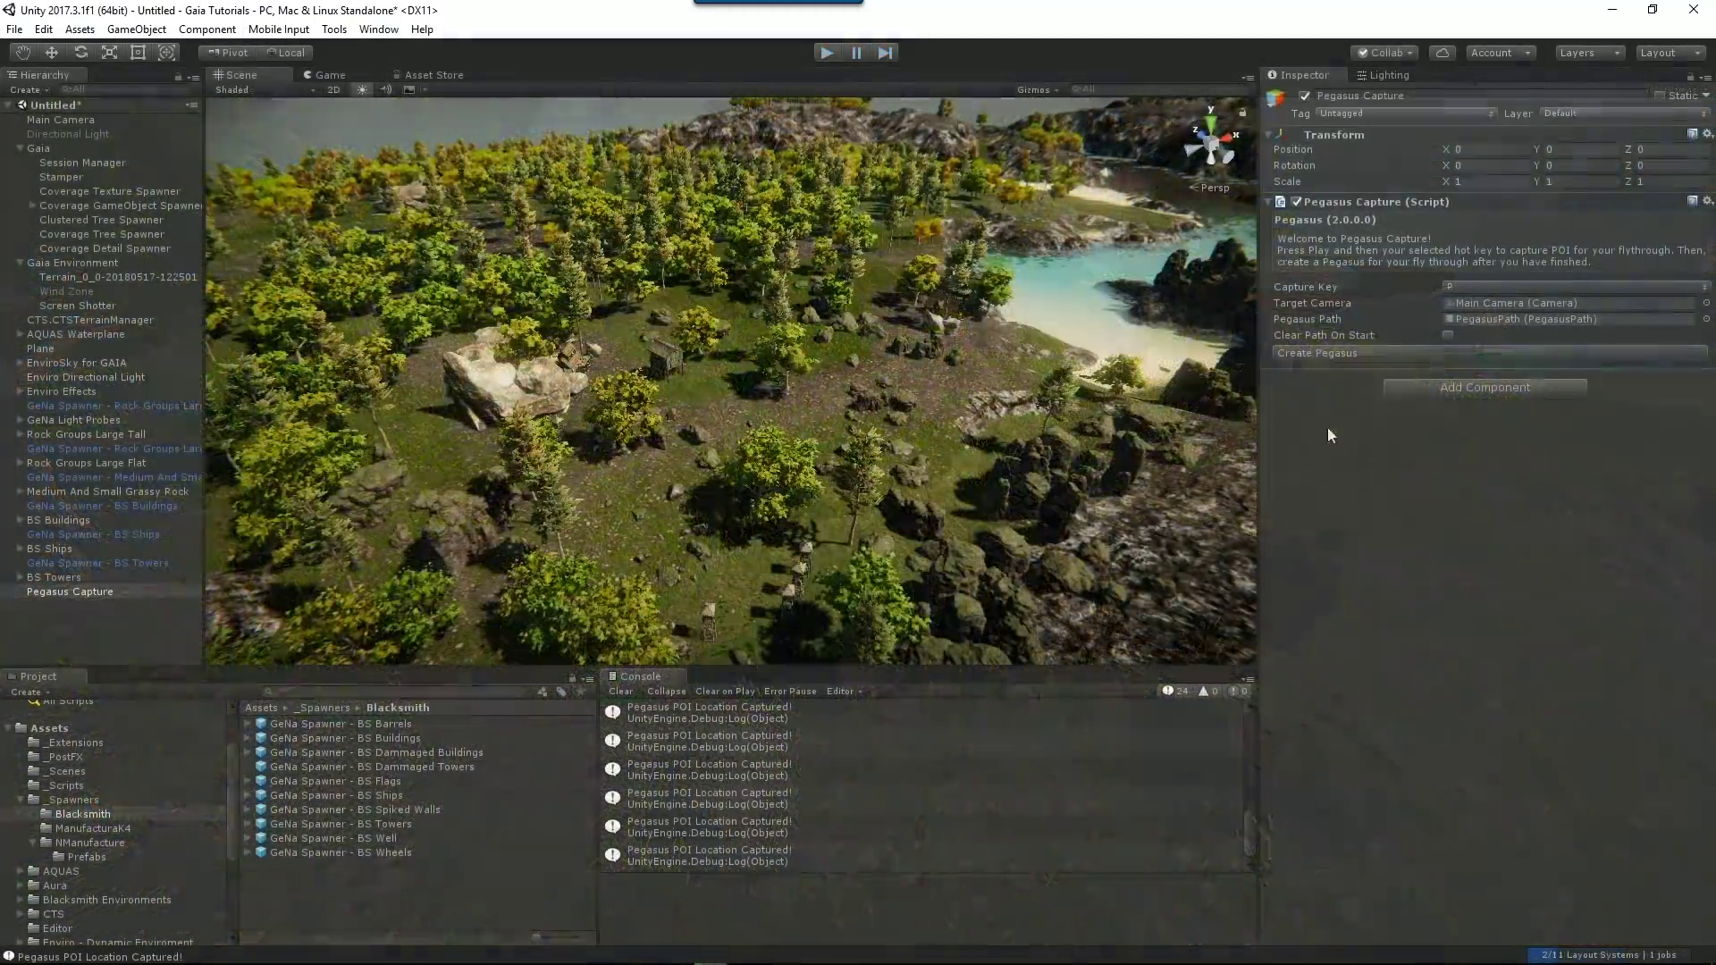
Create a Pegasus flythrough from the captured points and play the scene to preview the camera path.
click(1314, 352)
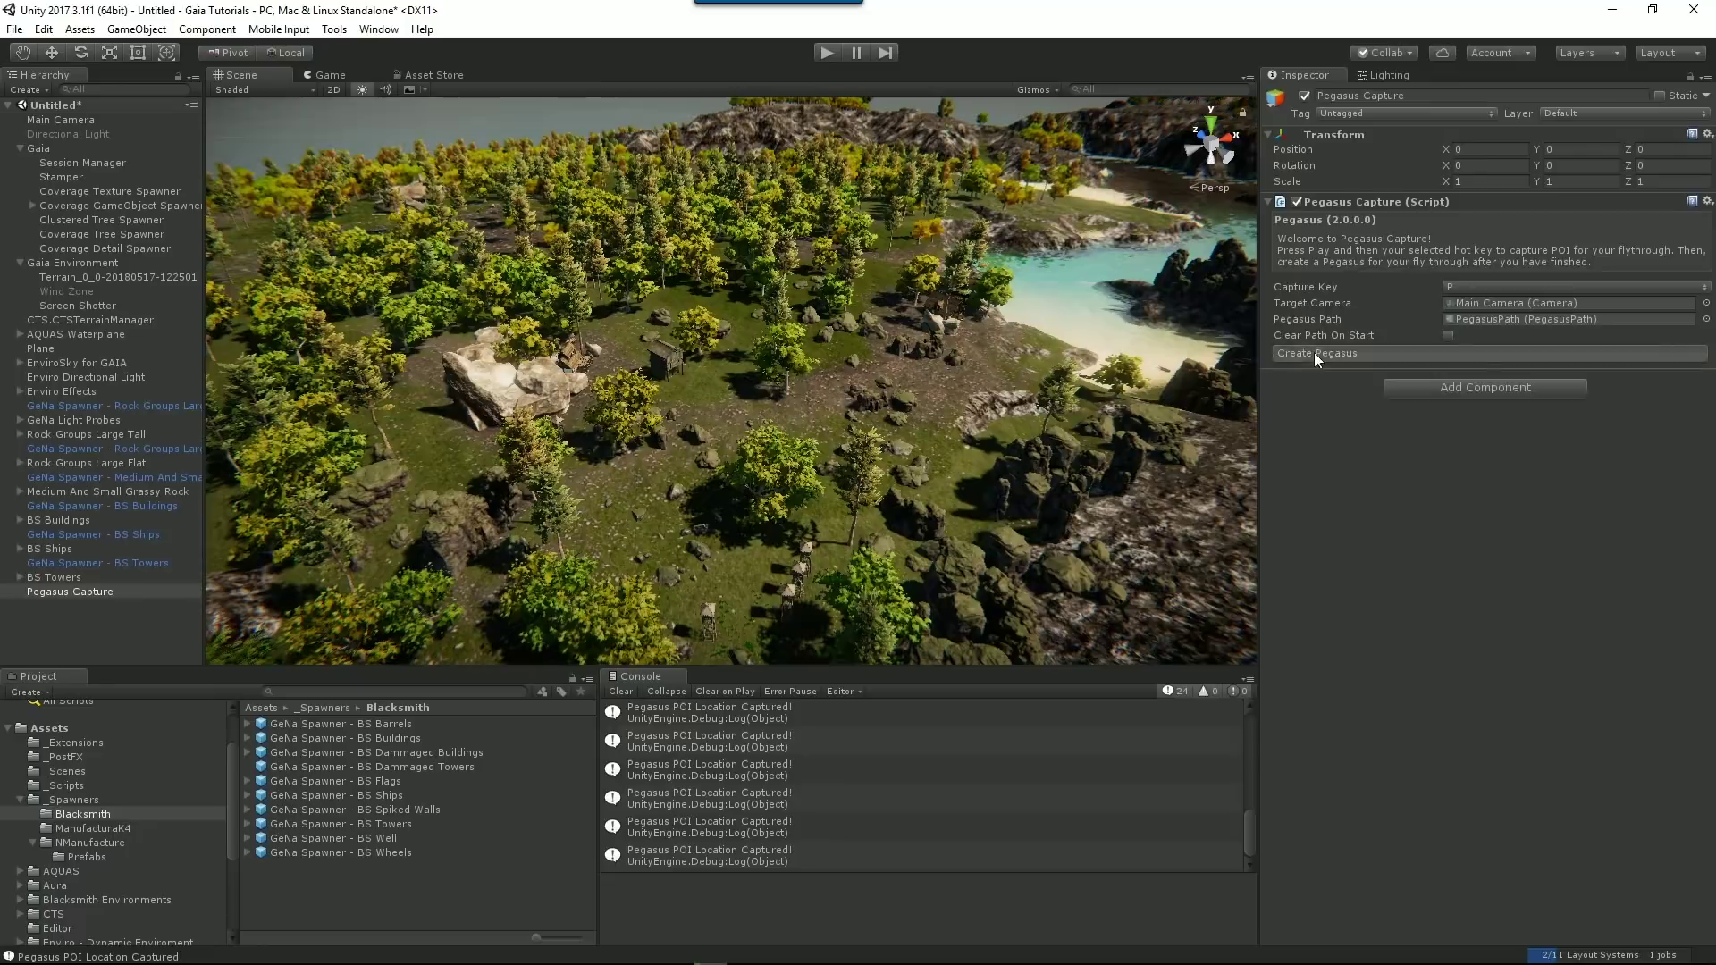
right_drag(566, 572, 949, 611)
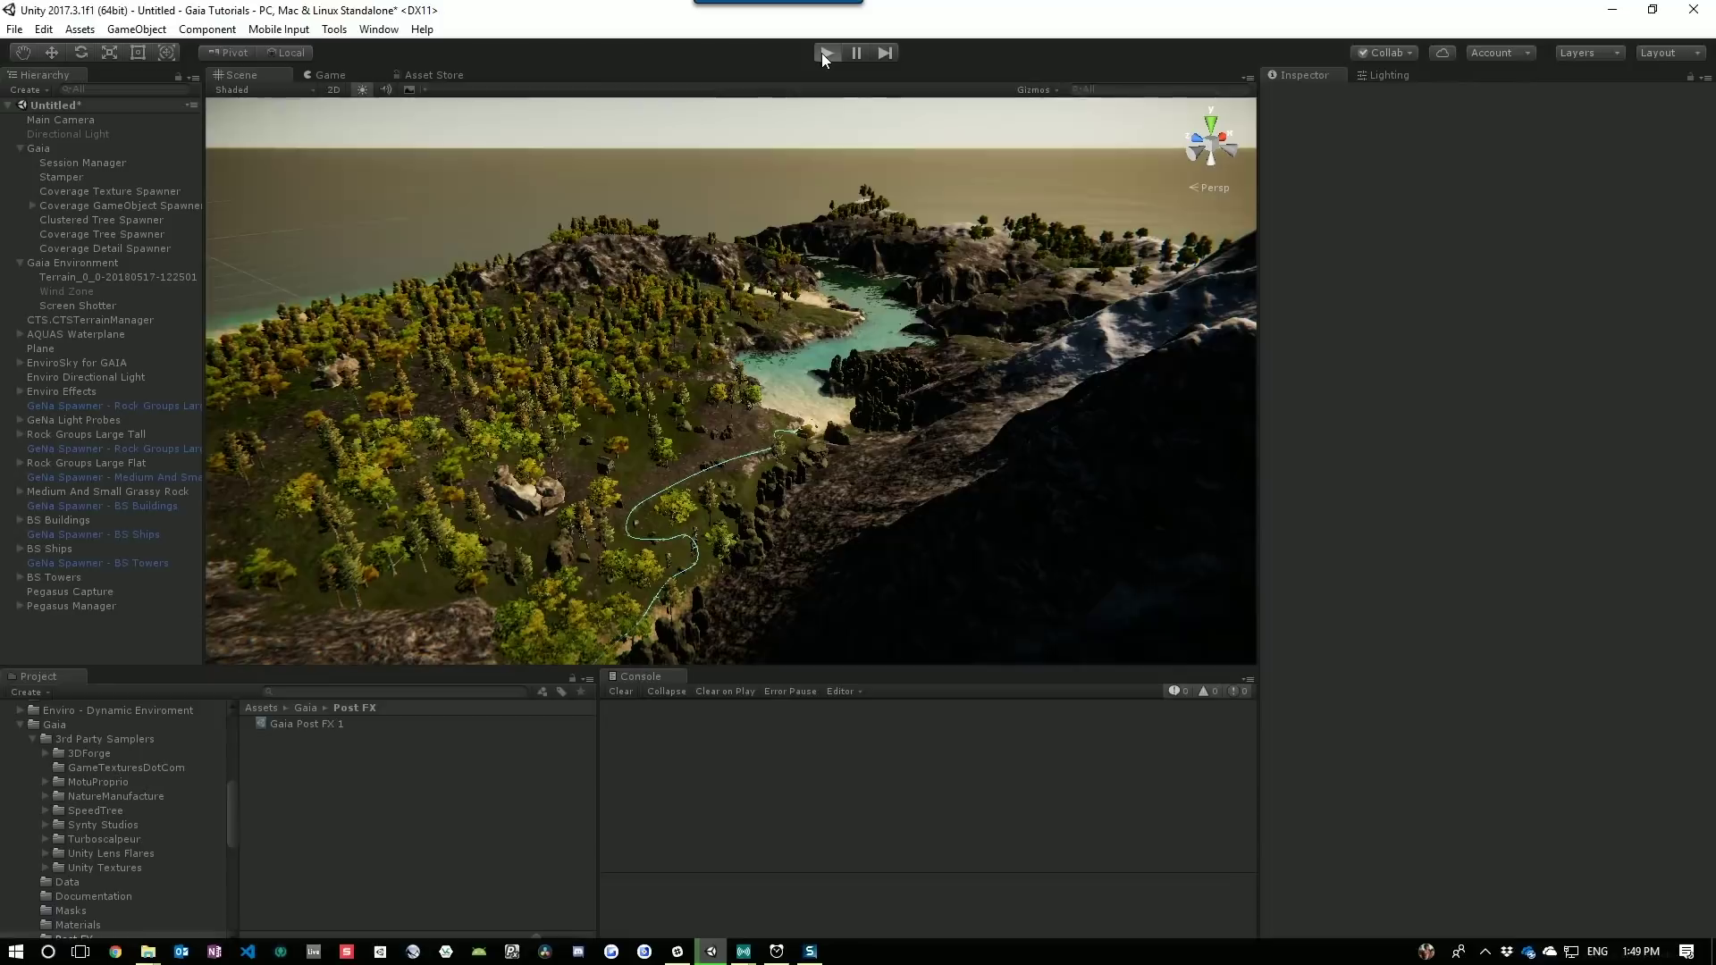
click(826, 52)
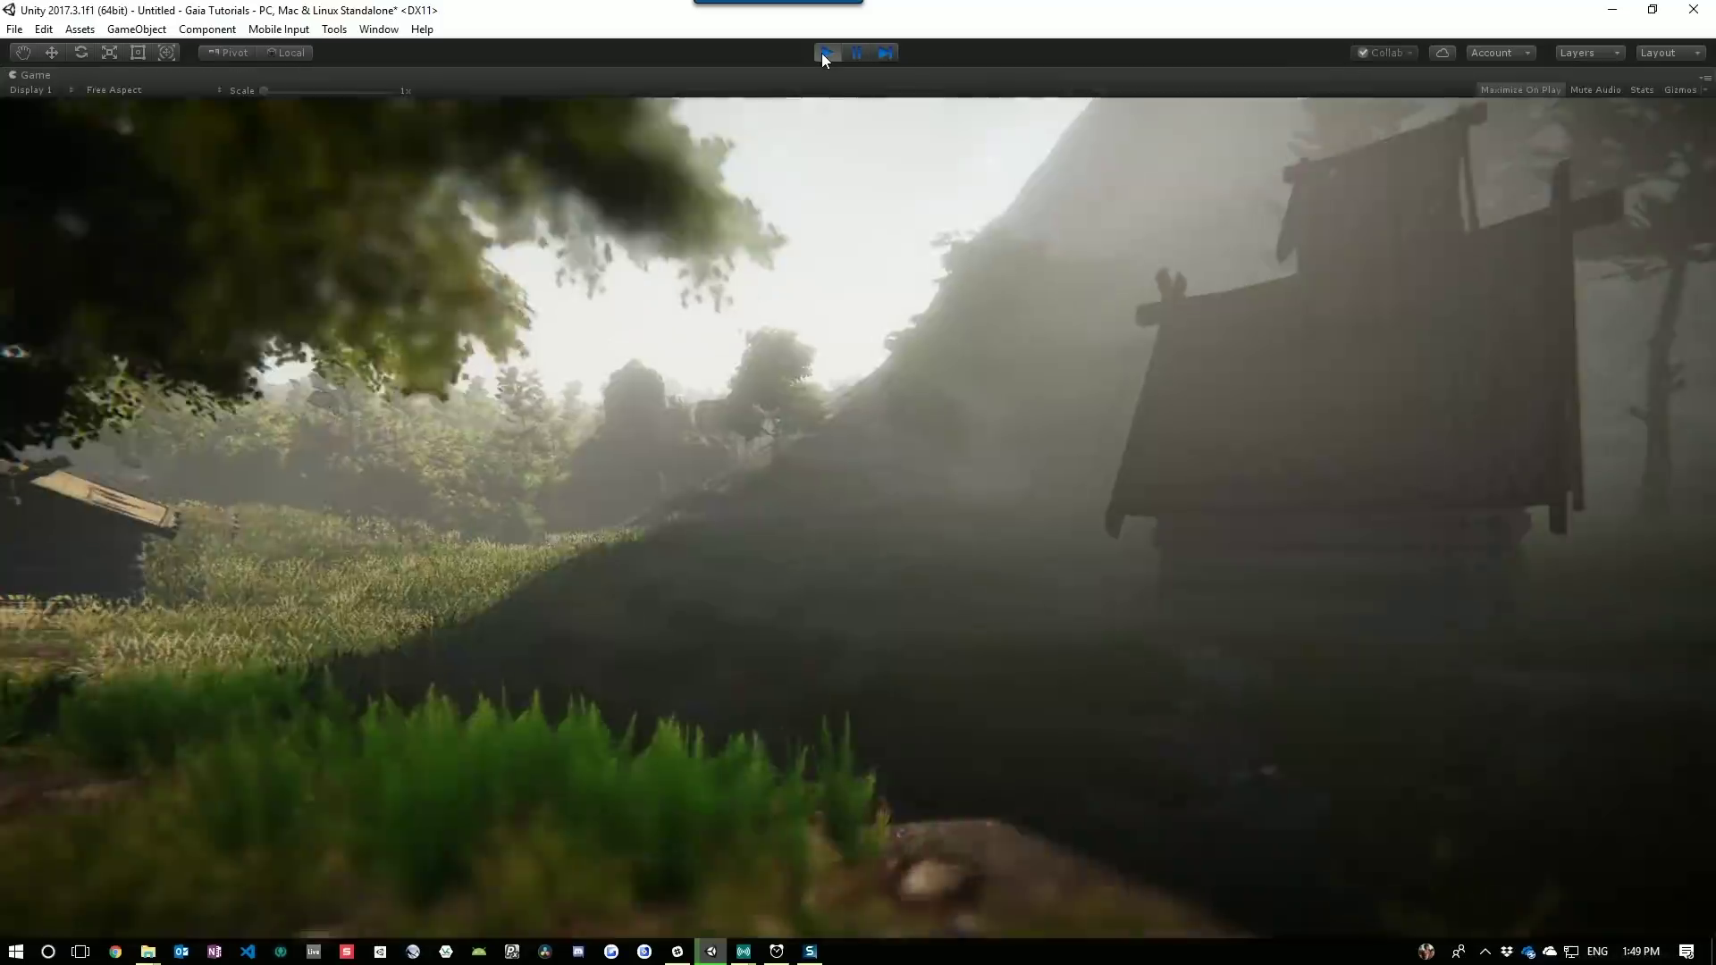